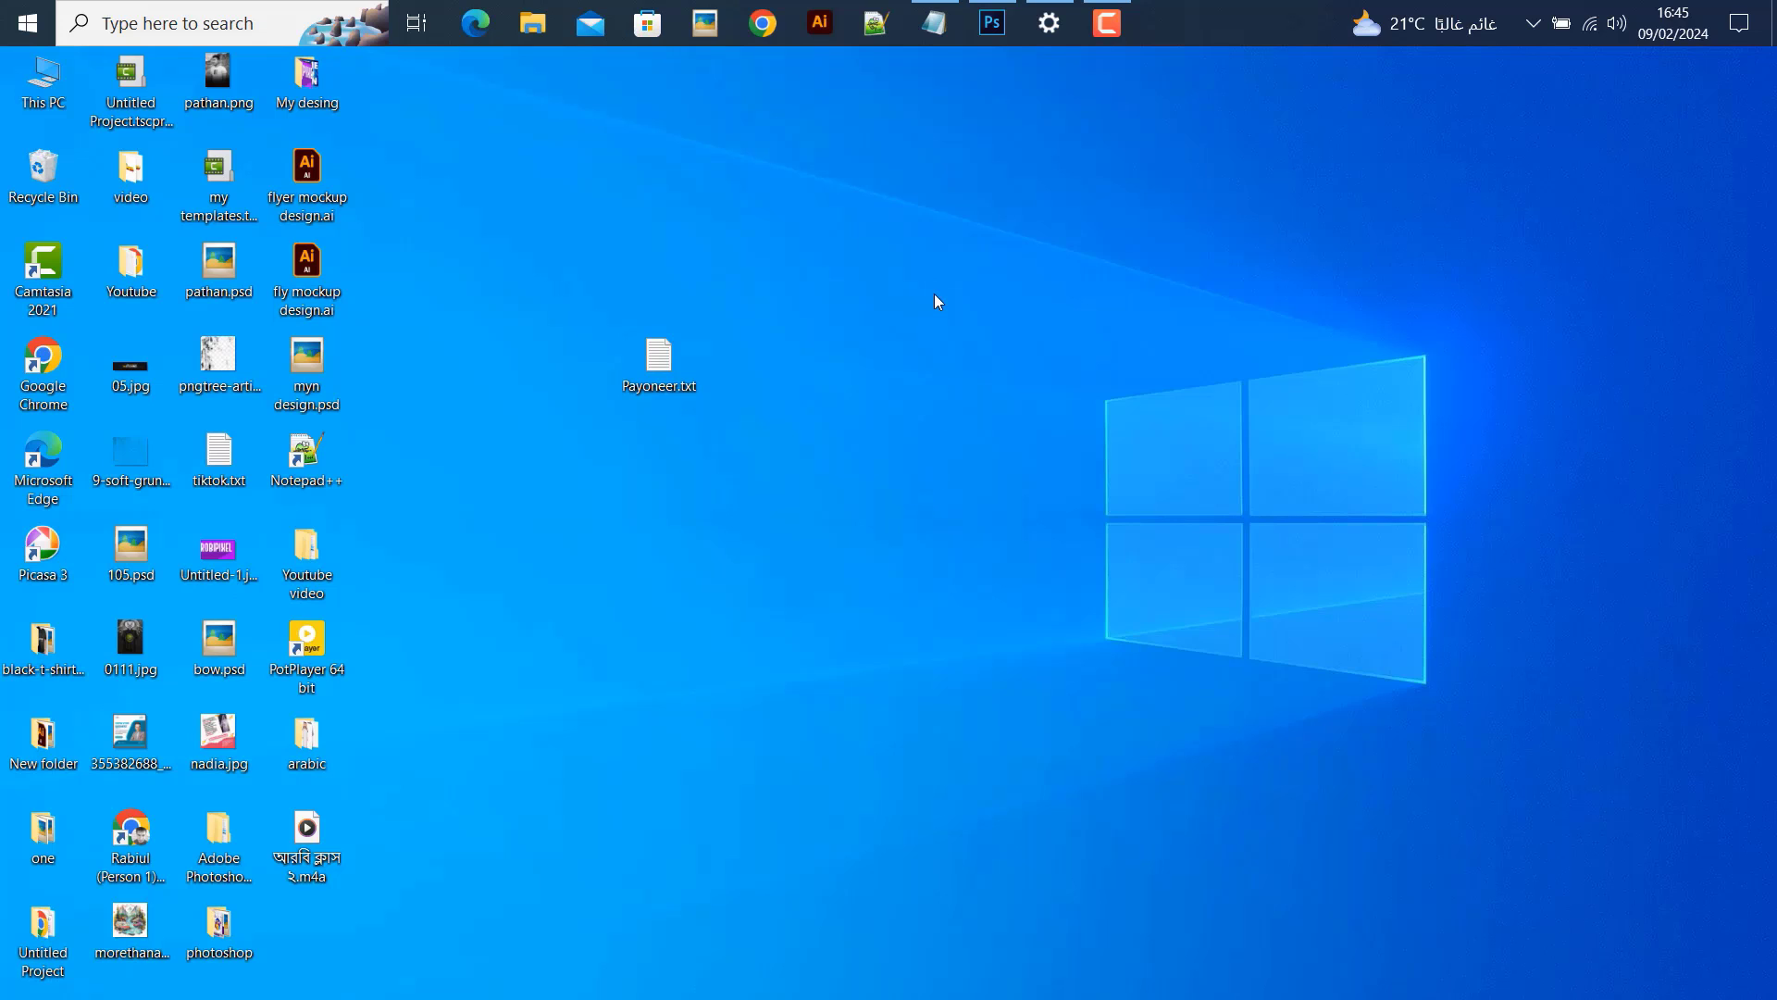
right_click(934, 269)
click(979, 338)
right_click(944, 245)
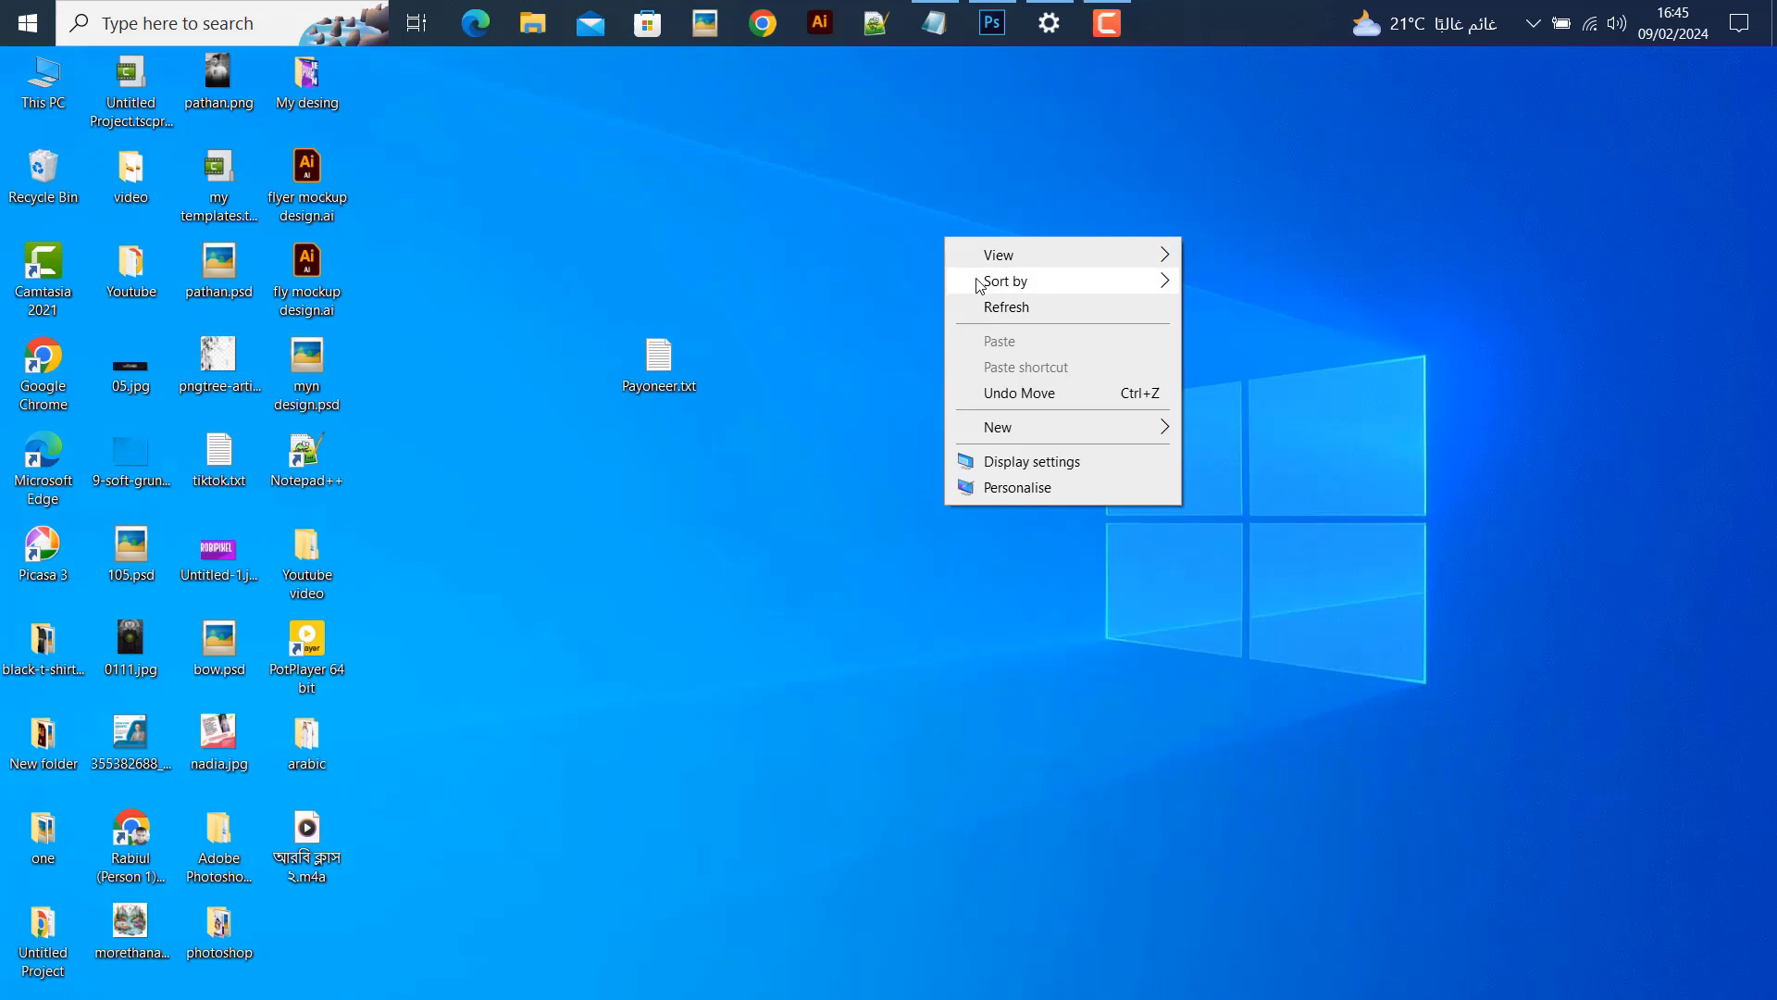
click(988, 308)
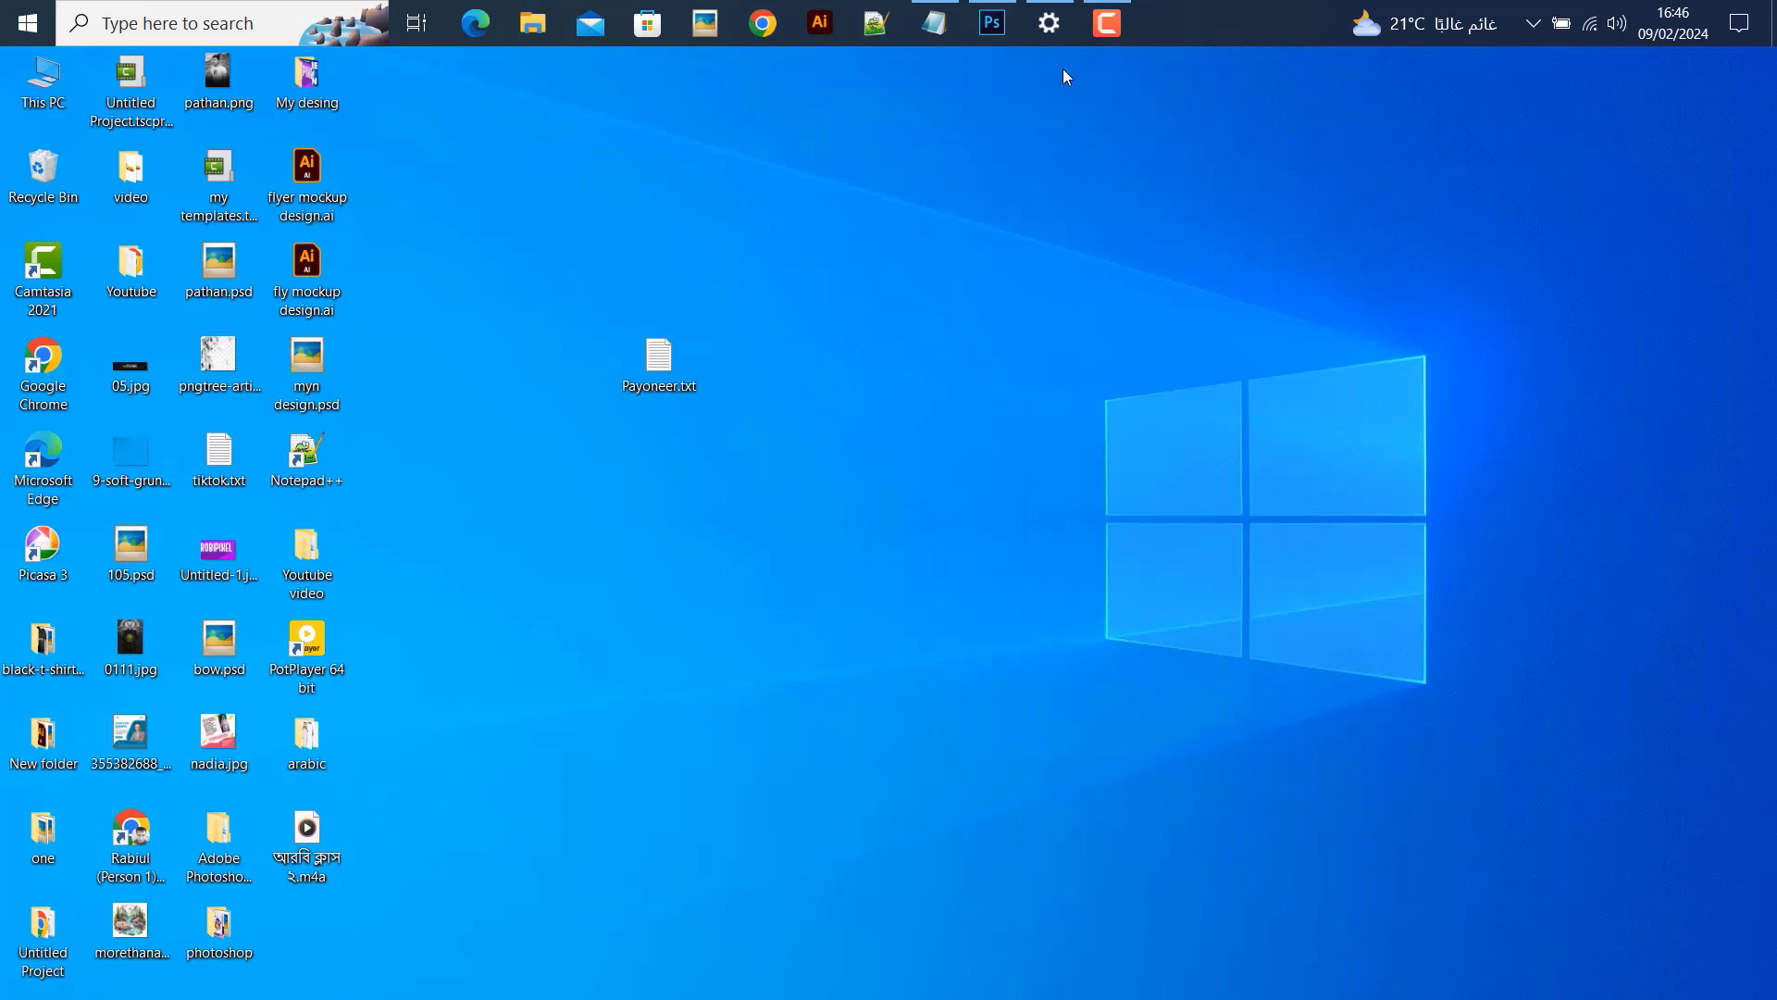
Switch to Photoshop and create a blank 2000 × 2000 px document at 300 pixels/inch with a white background
click(993, 23)
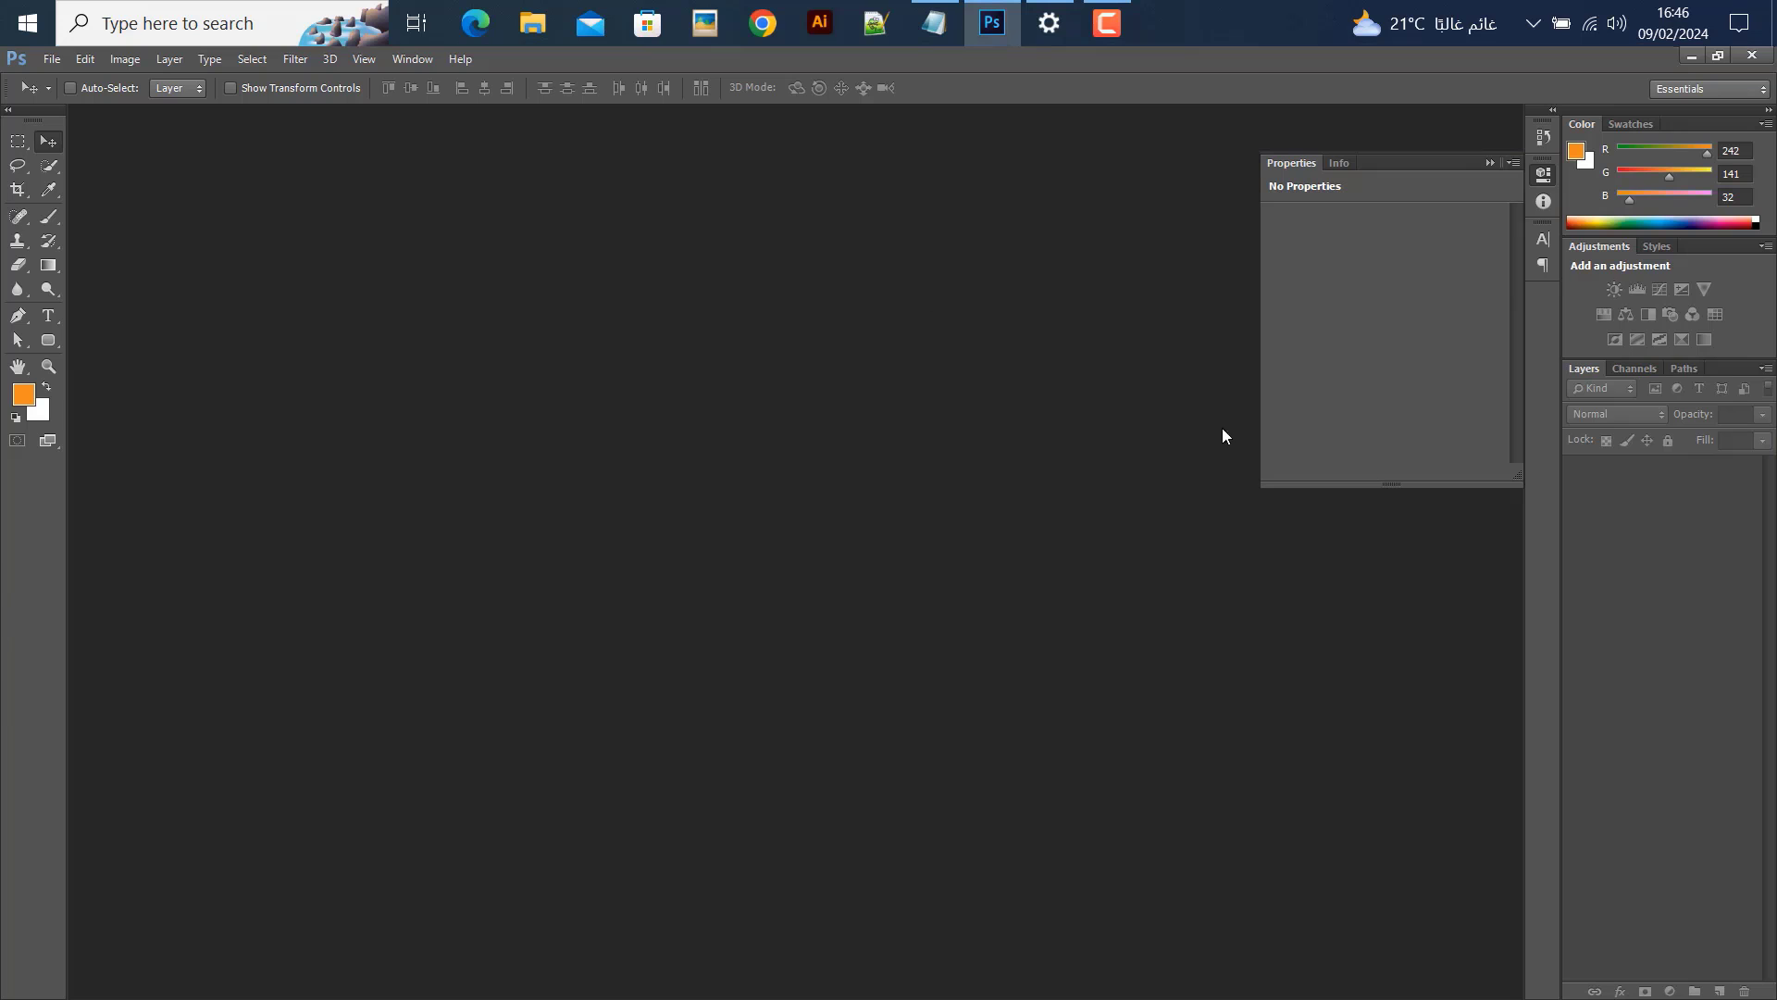
click(52, 58)
click(127, 84)
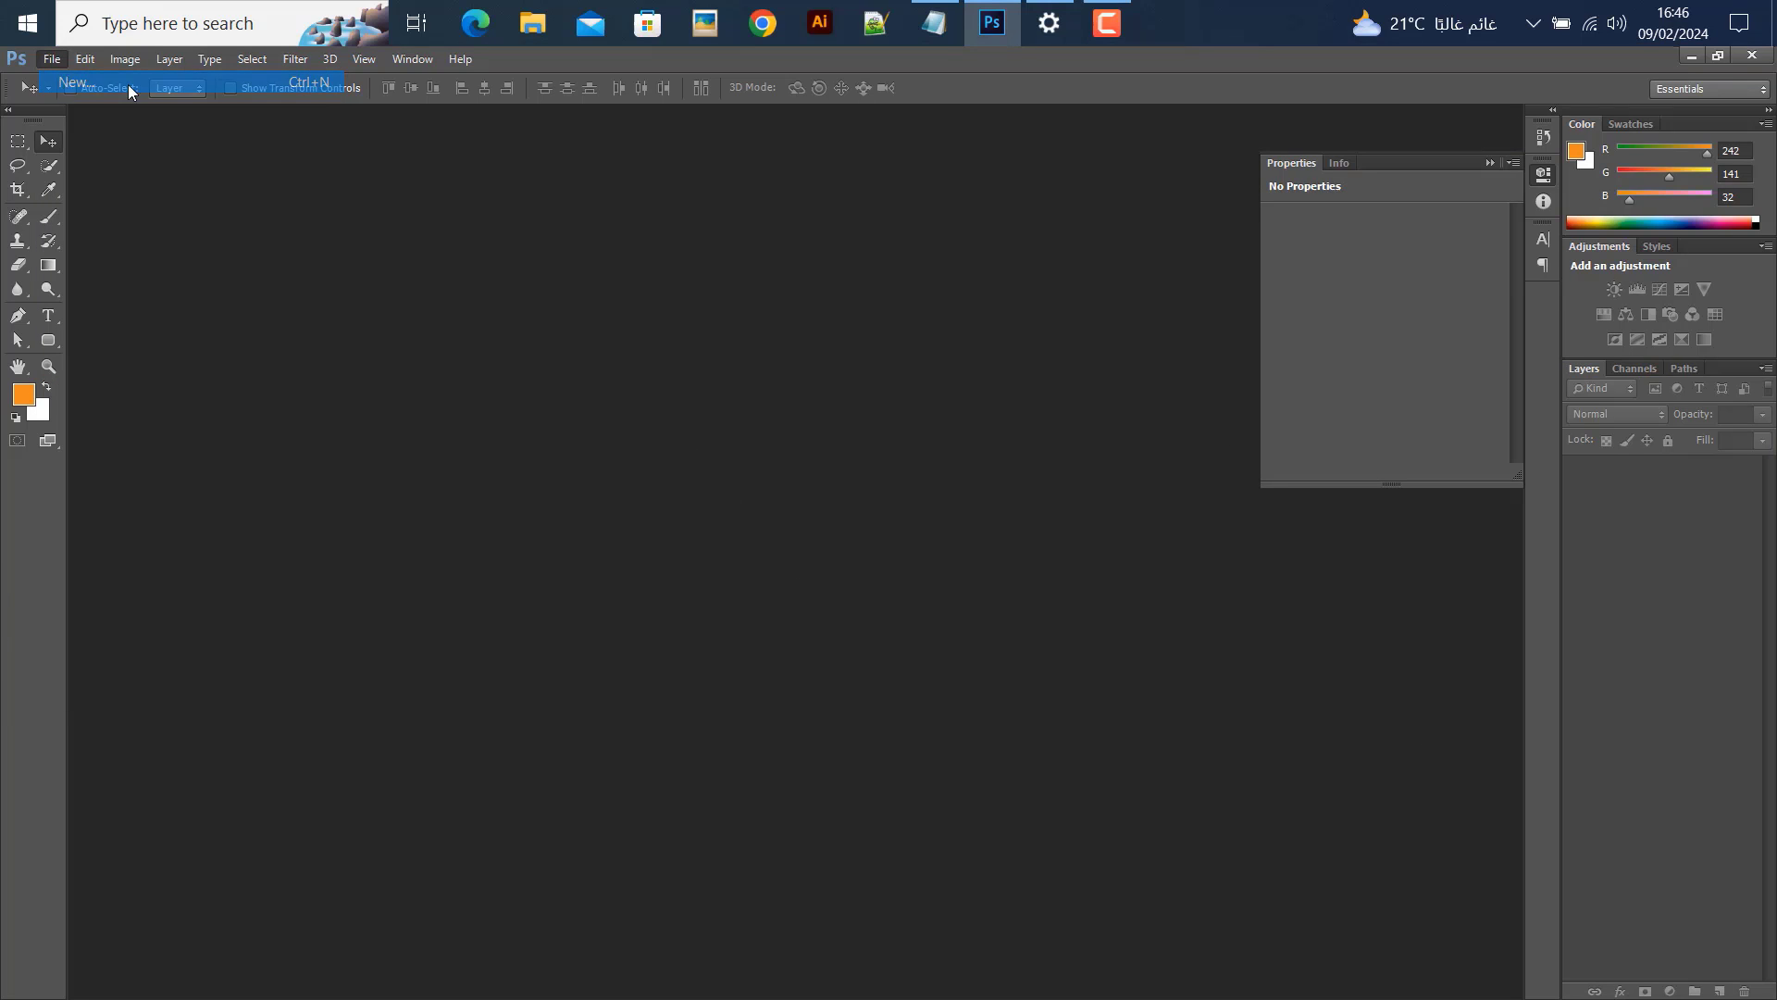
double_click(838, 339)
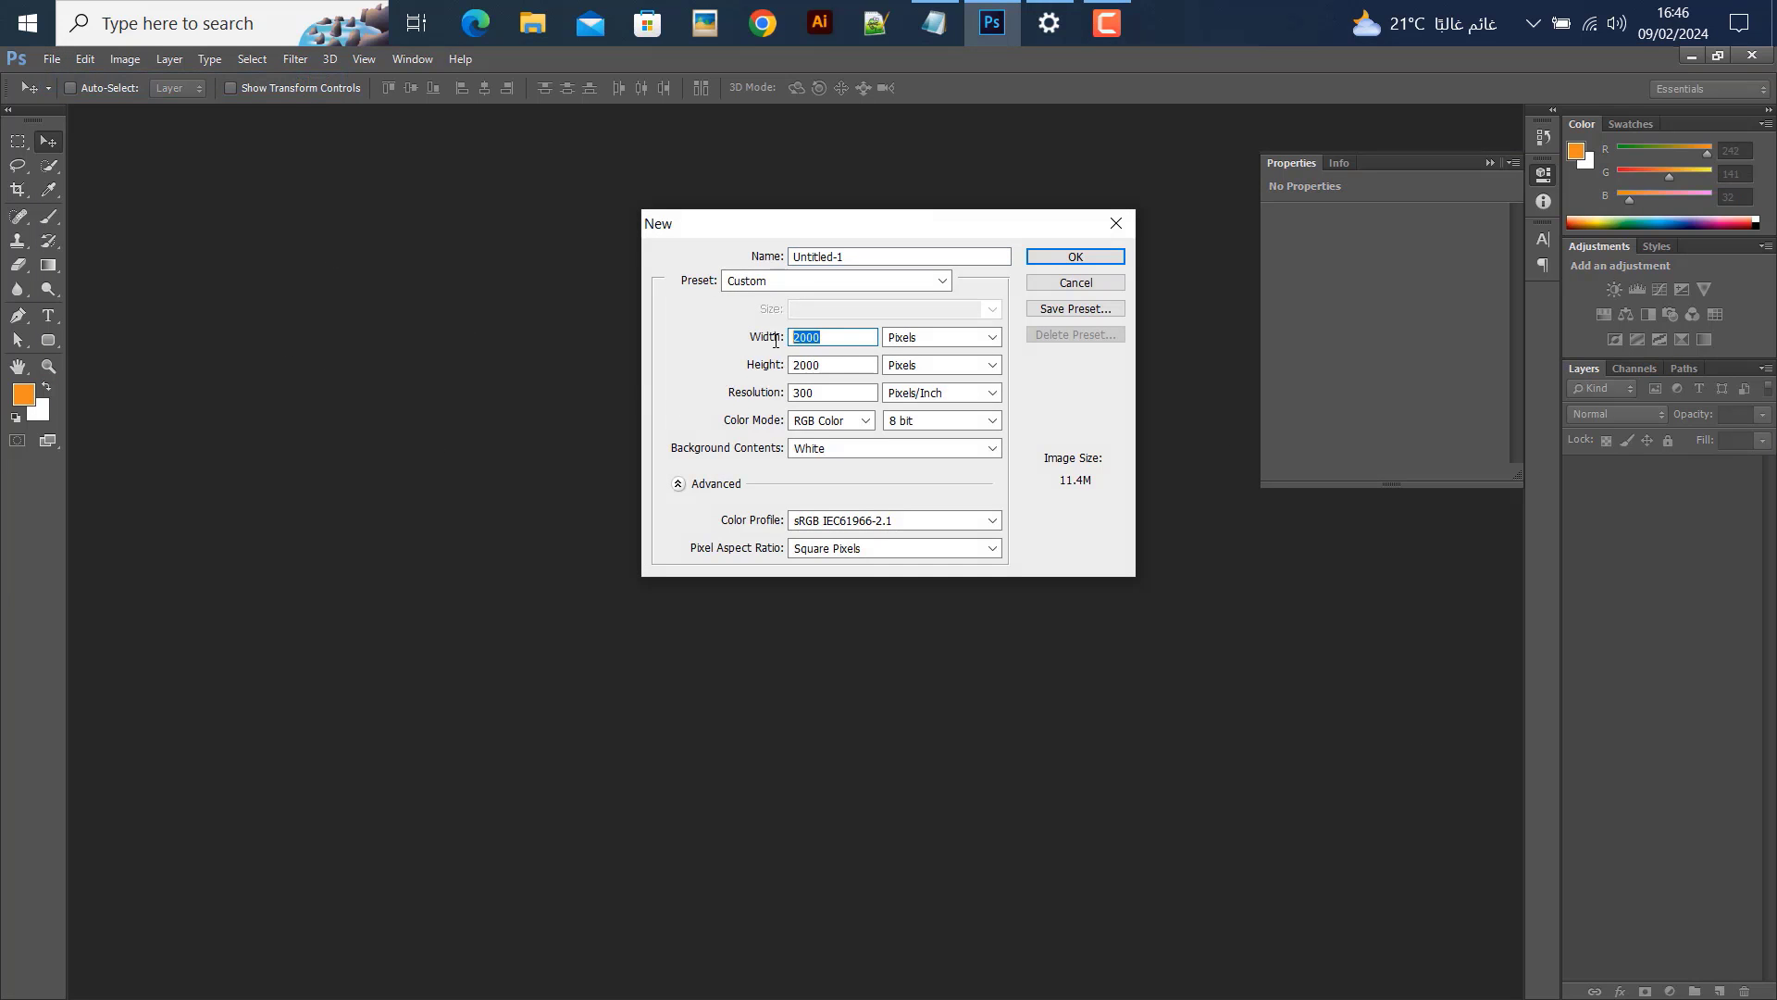
double_click(838, 365)
double_click(830, 392)
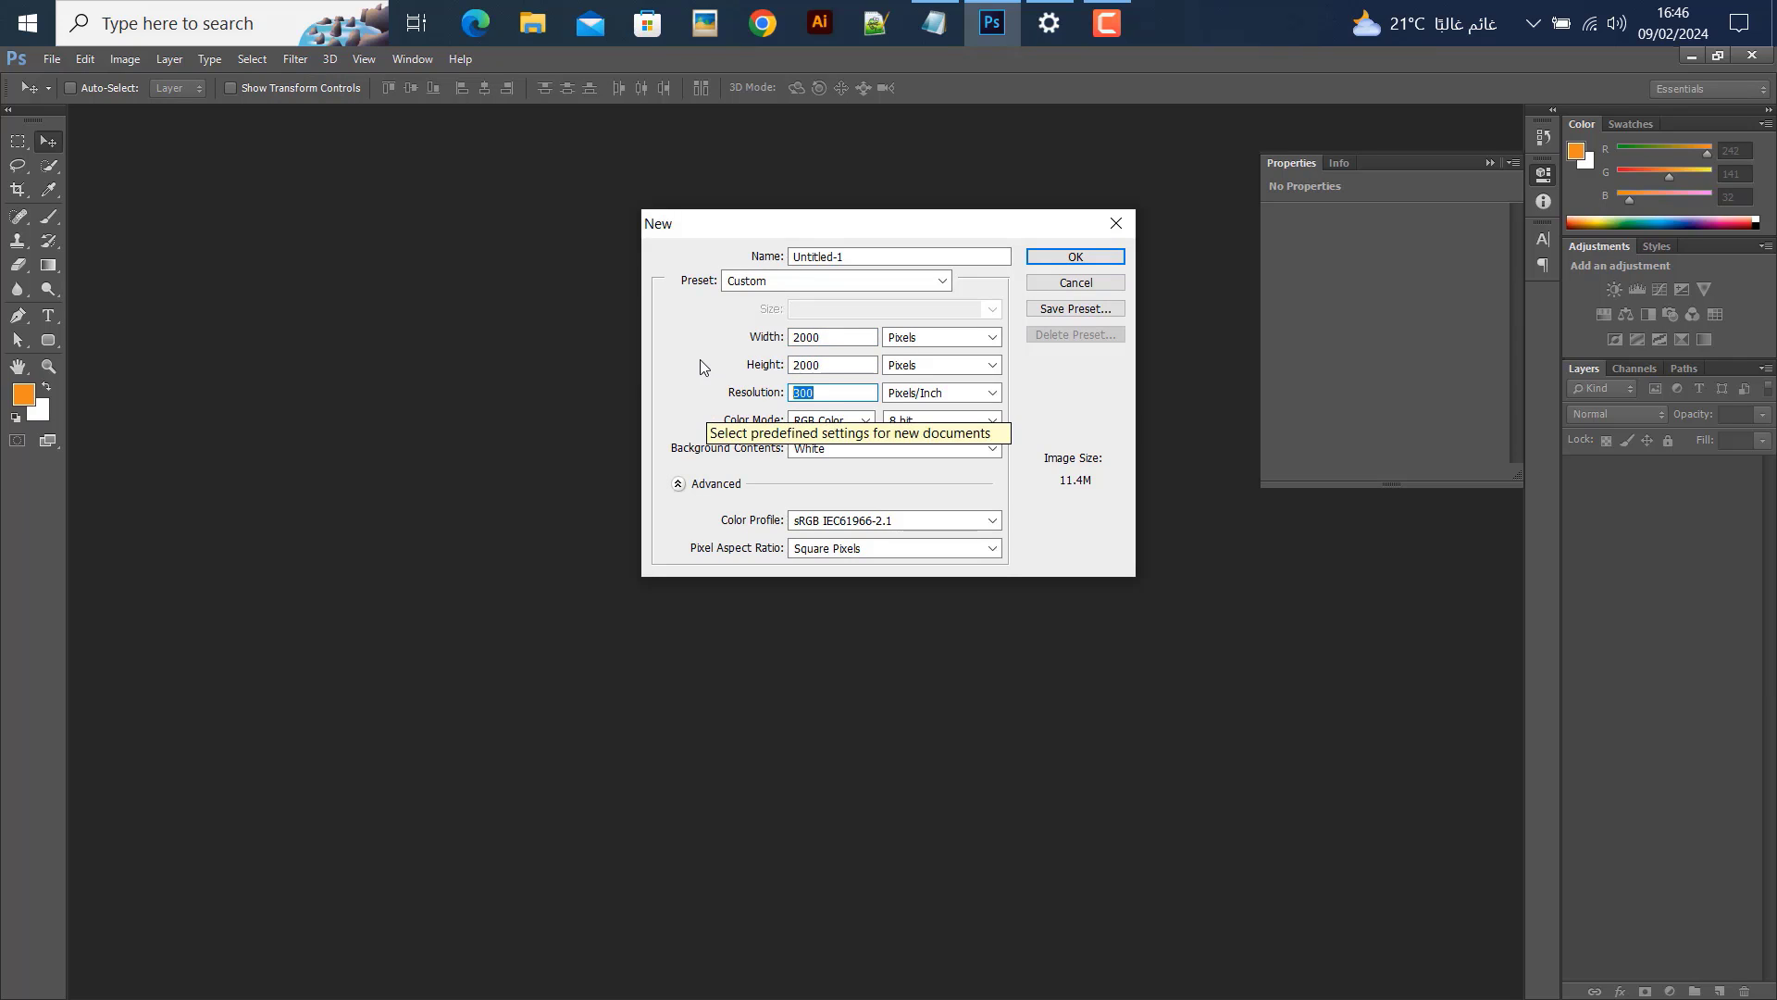
click(827, 398)
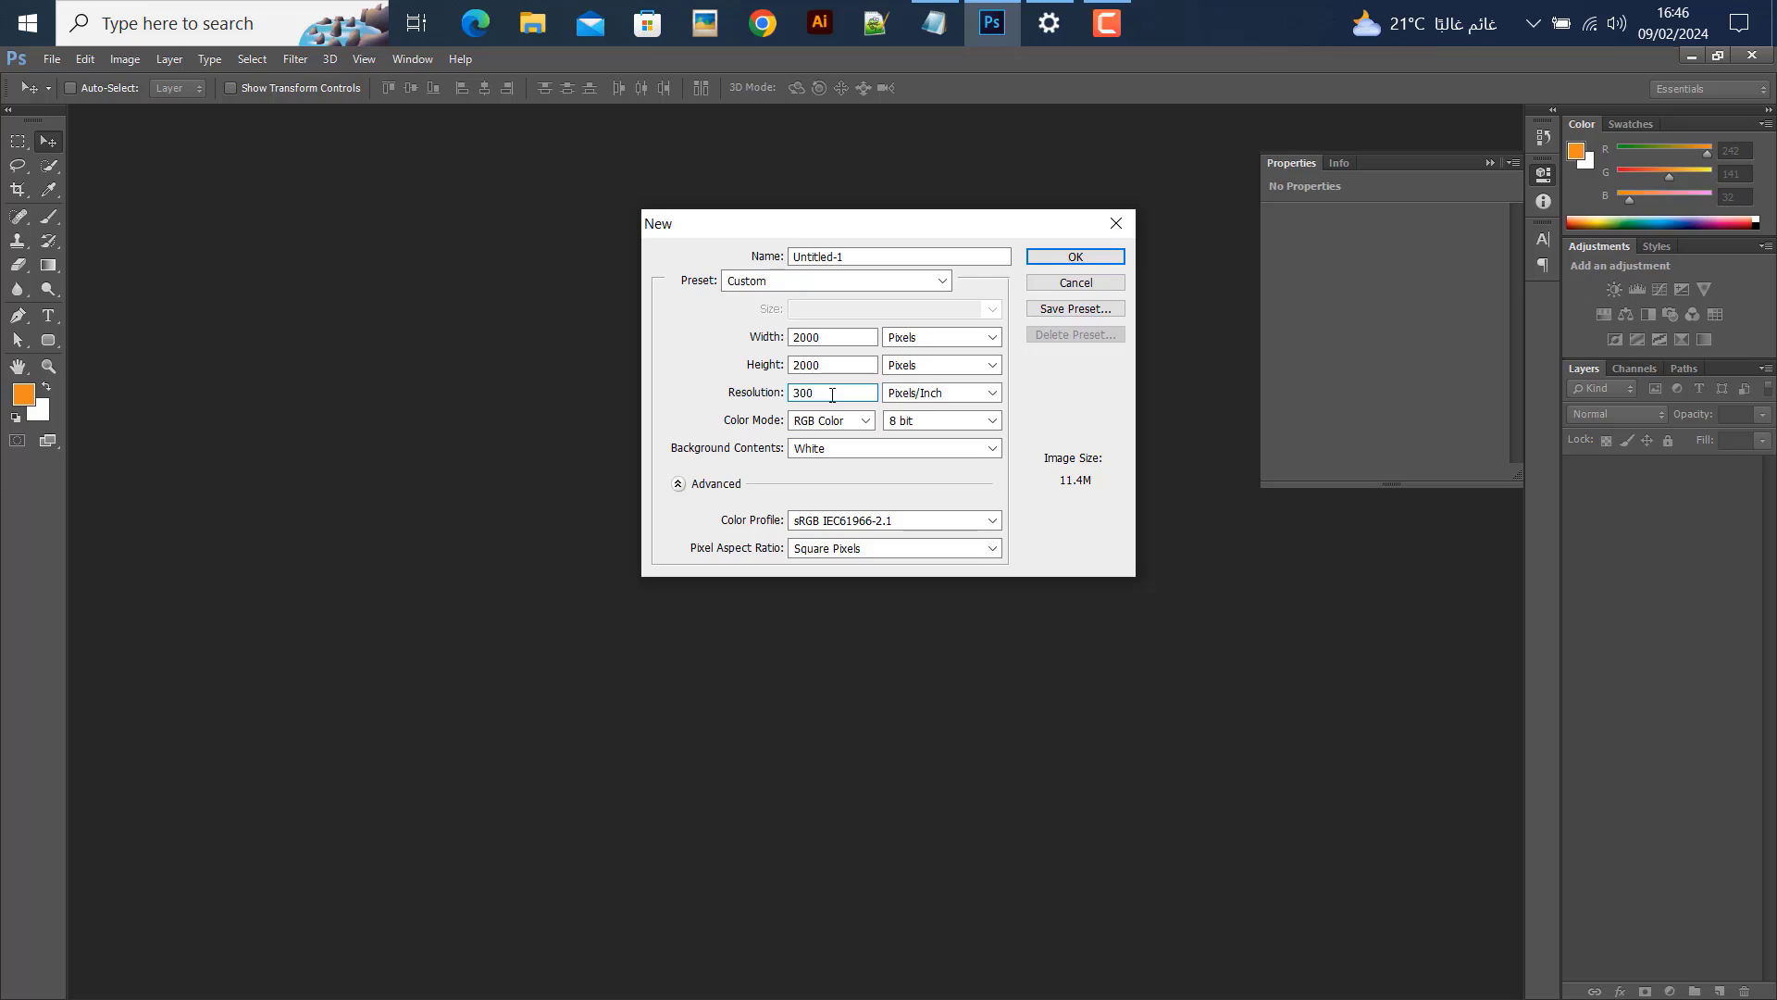
double_click(820, 393)
text(300)
drag(837, 399, 690, 363)
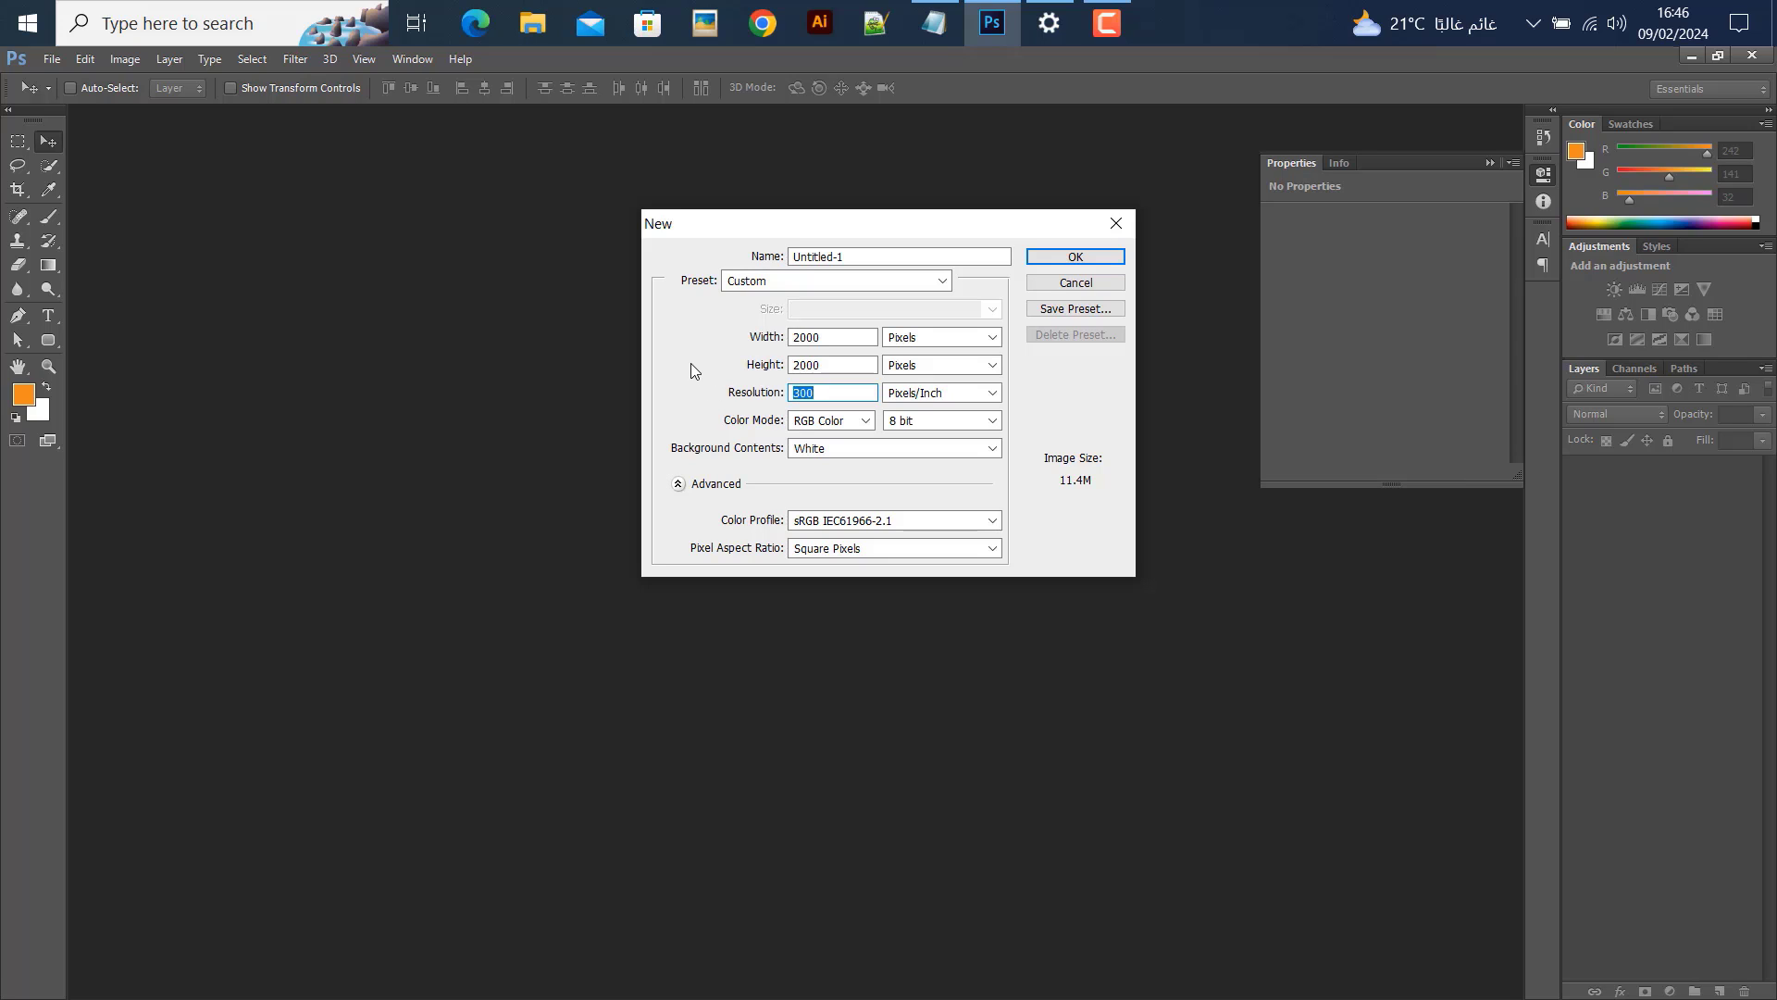
click(813, 393)
key(Return)
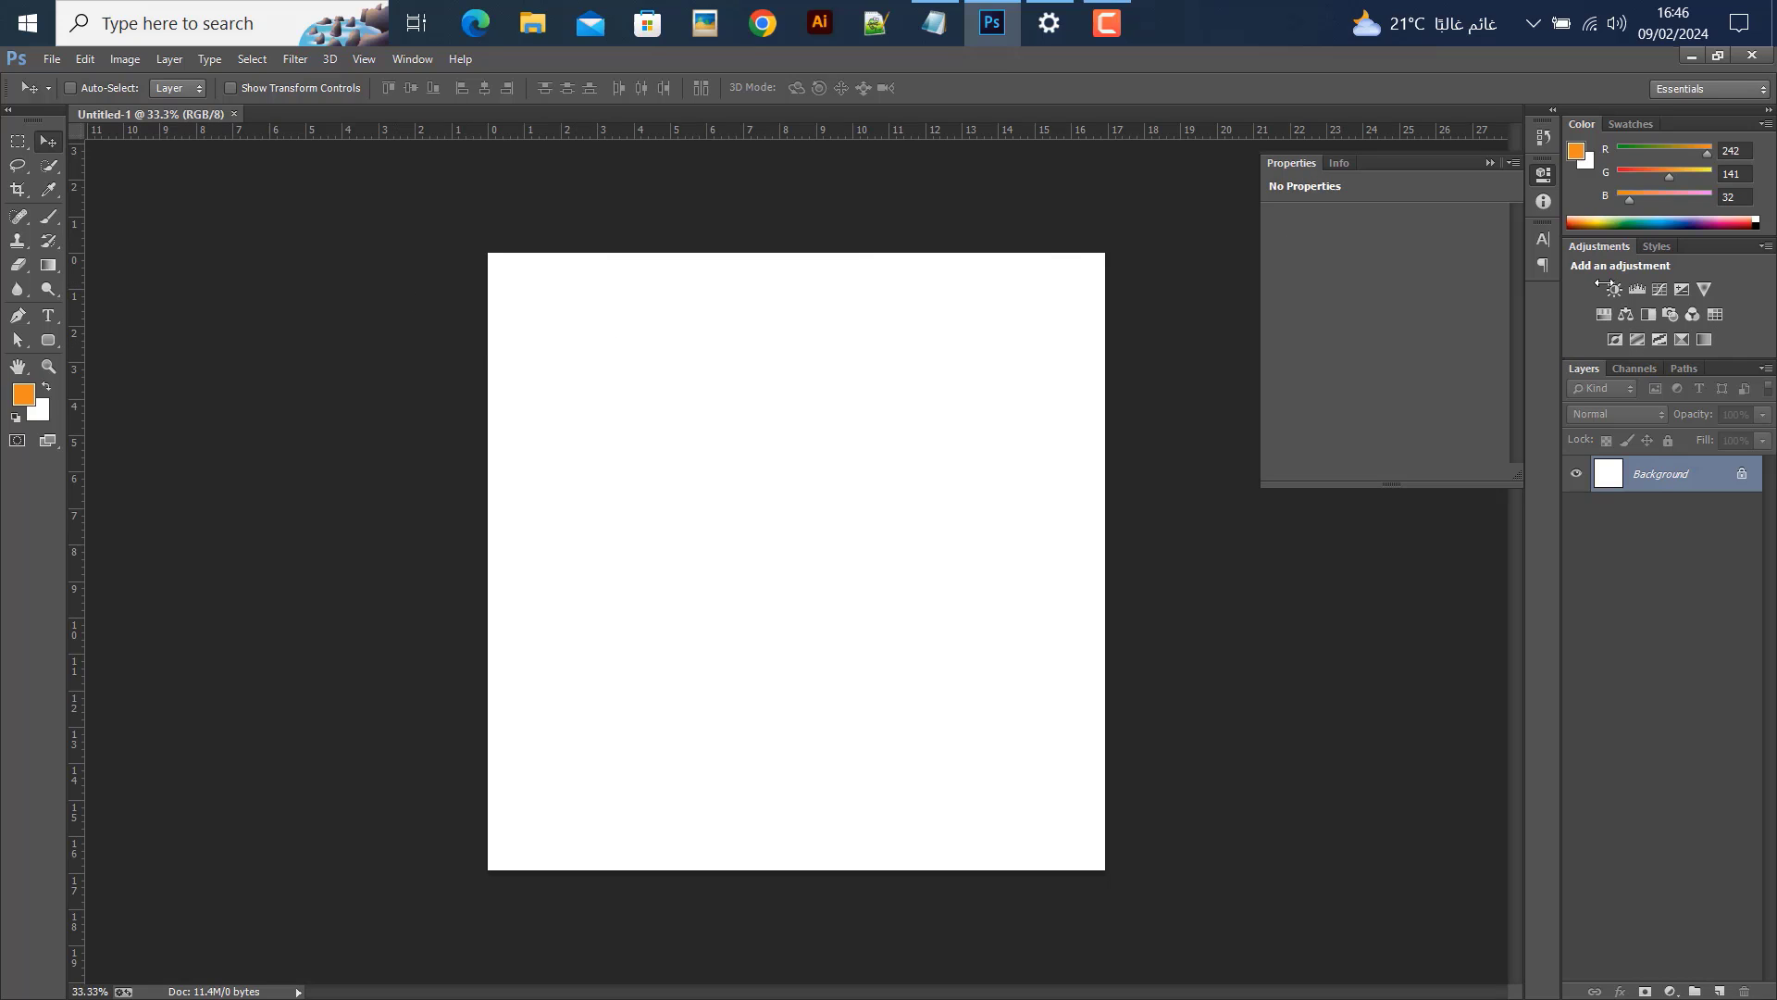
Draw an orange square of about 126 px and move it flush into the canvas's top-left corner
drag(48, 339, 124, 338)
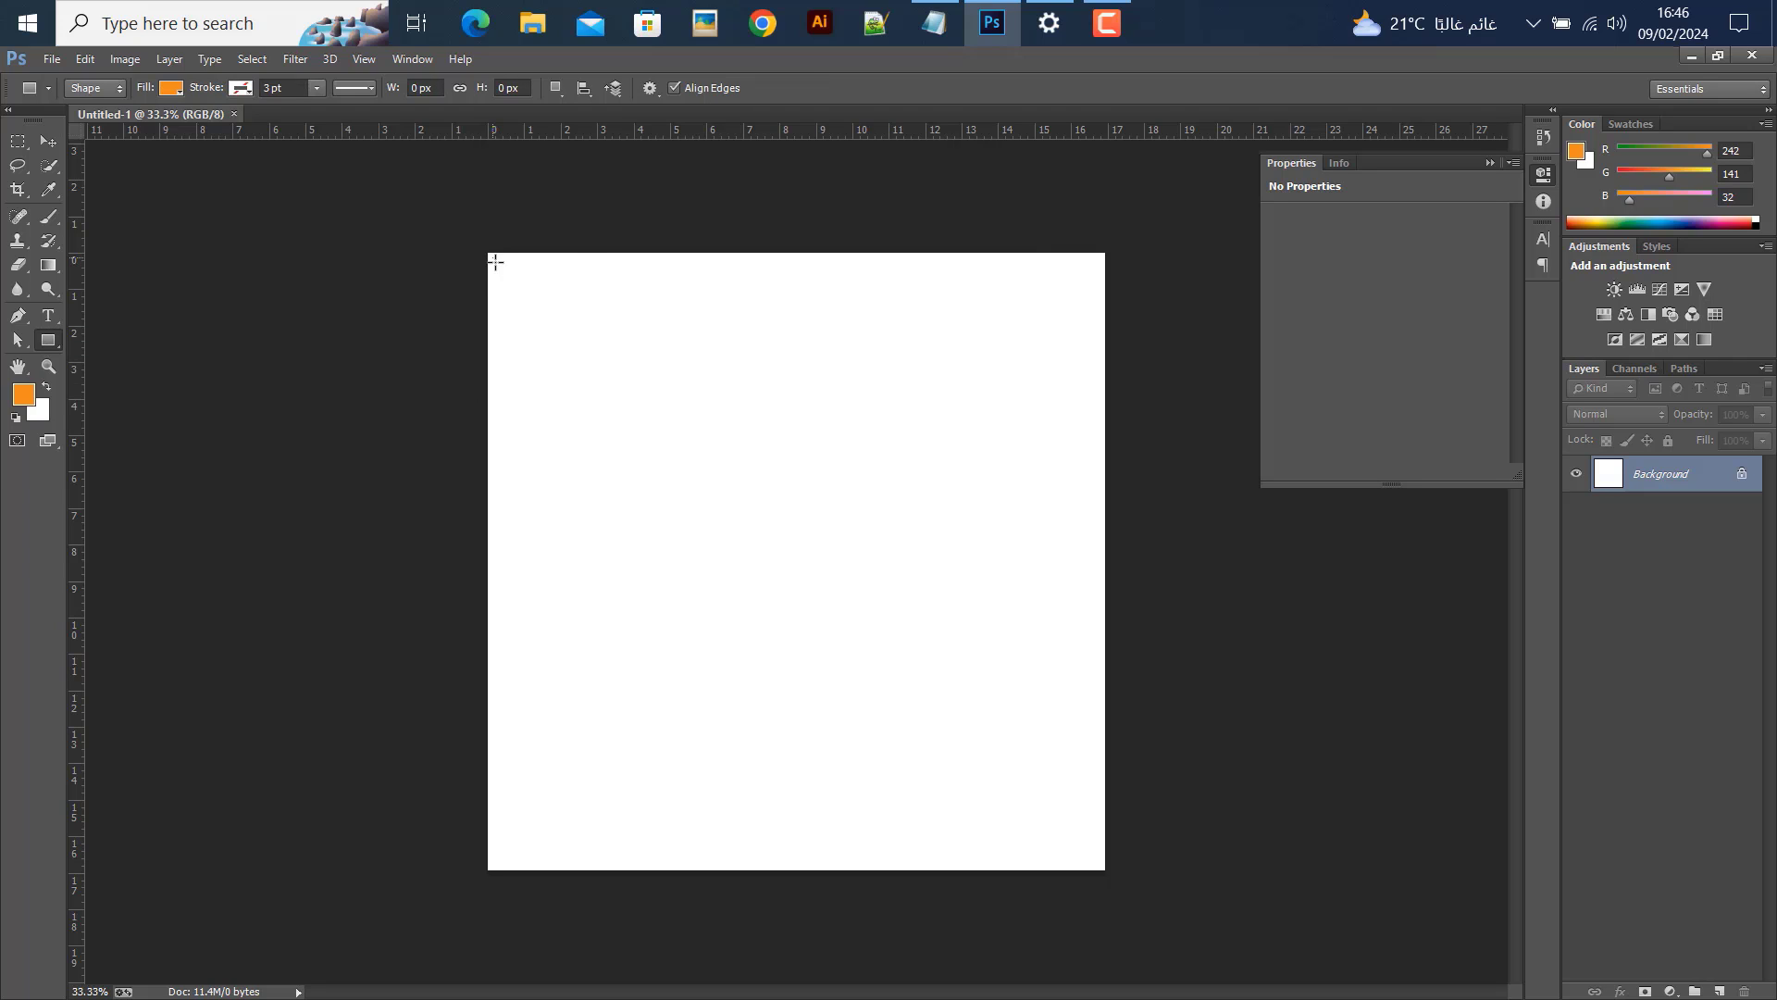
drag(493, 258, 532, 297)
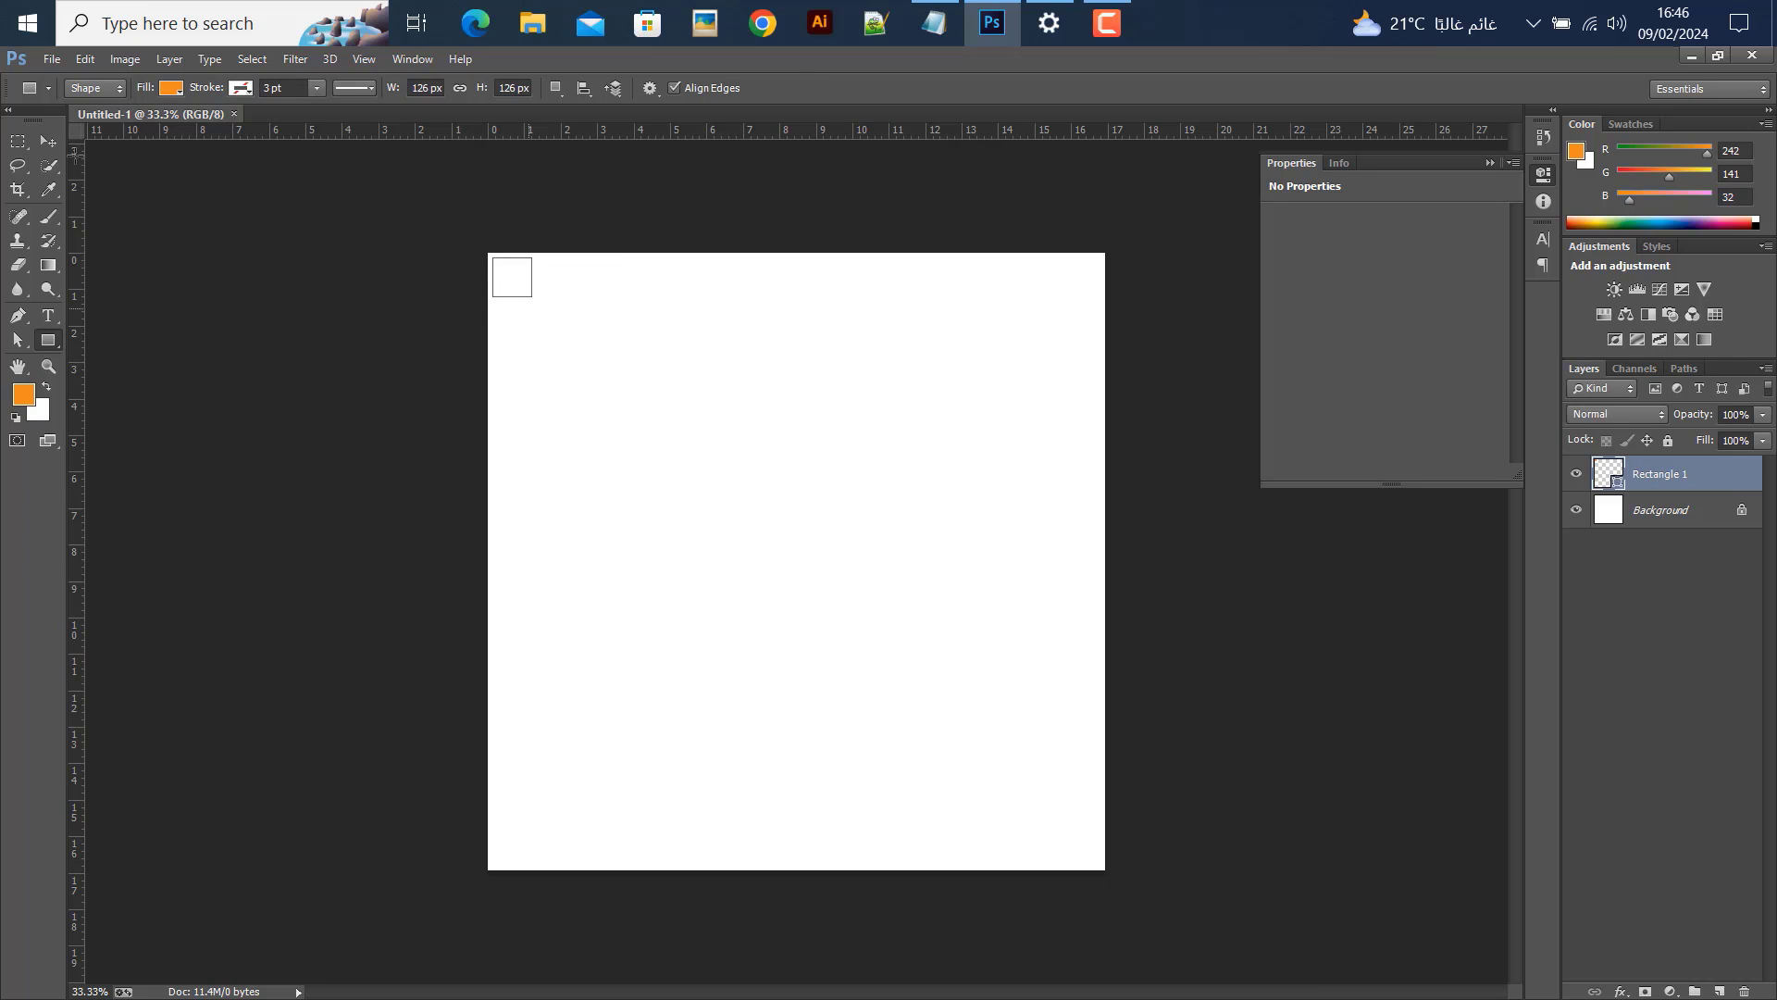
click(48, 141)
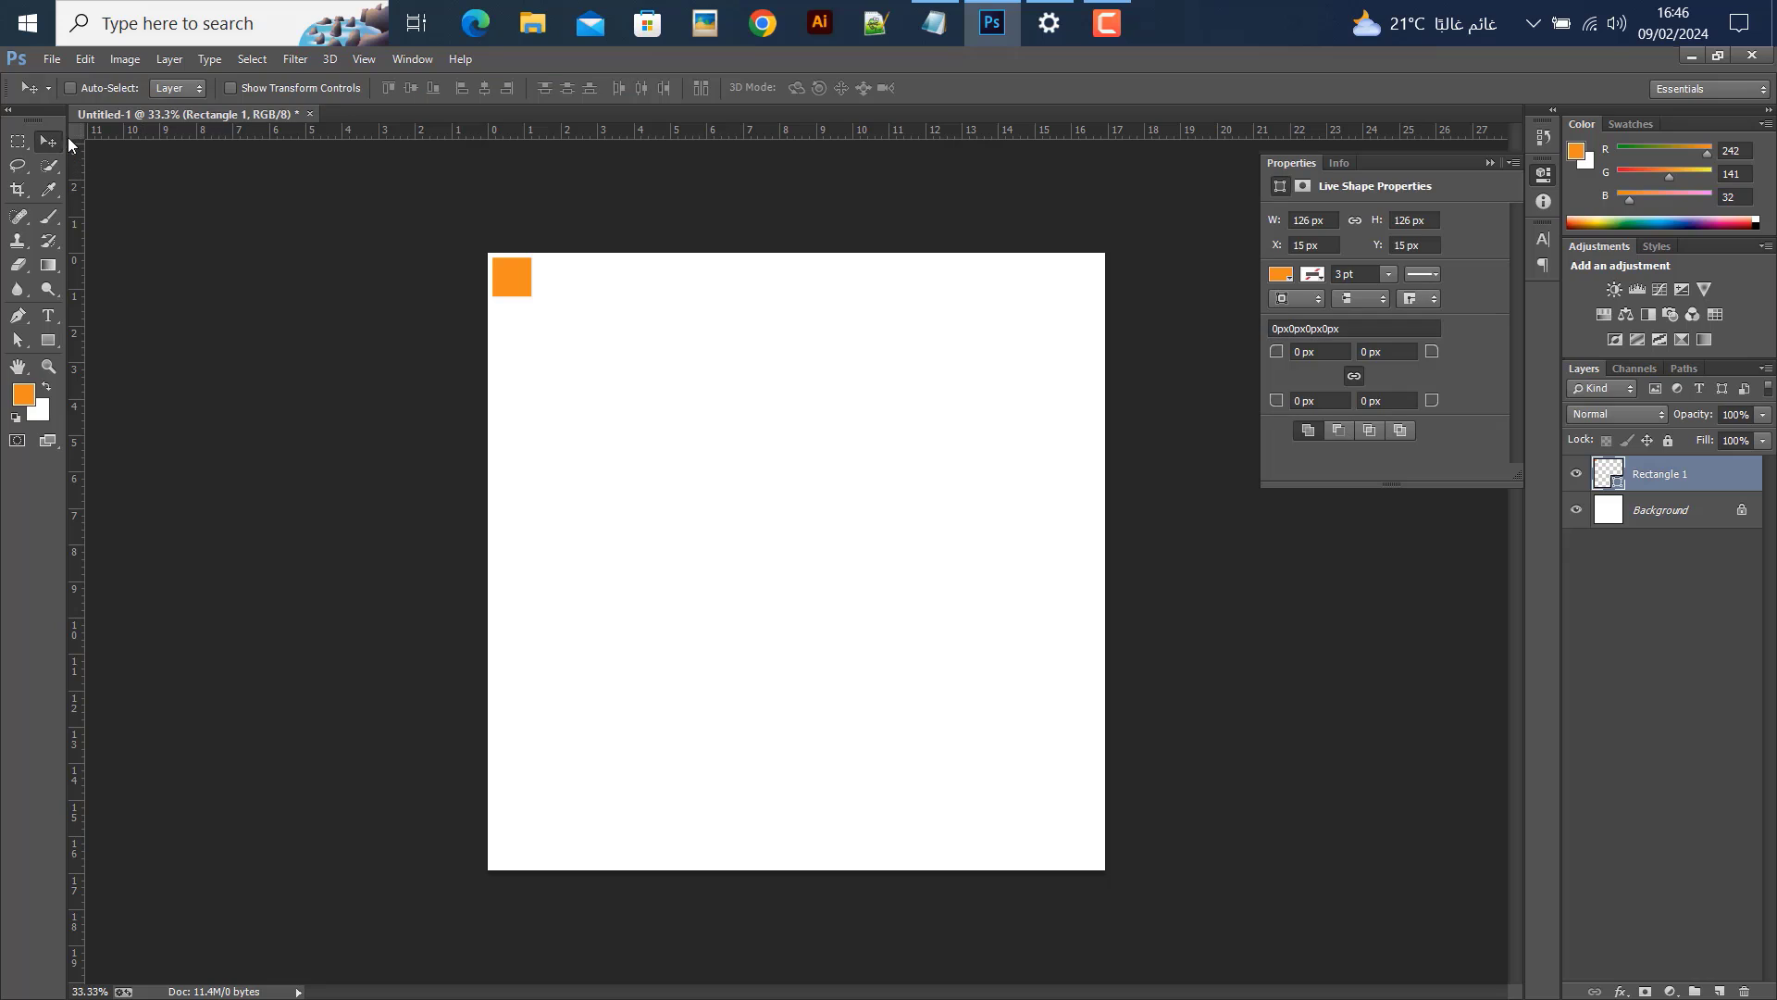
drag(464, 264, 465, 265)
Place margin guides 126 px inside all four canvas edges using the square as a spacer, and delete the square
drag(76, 429, 522, 407)
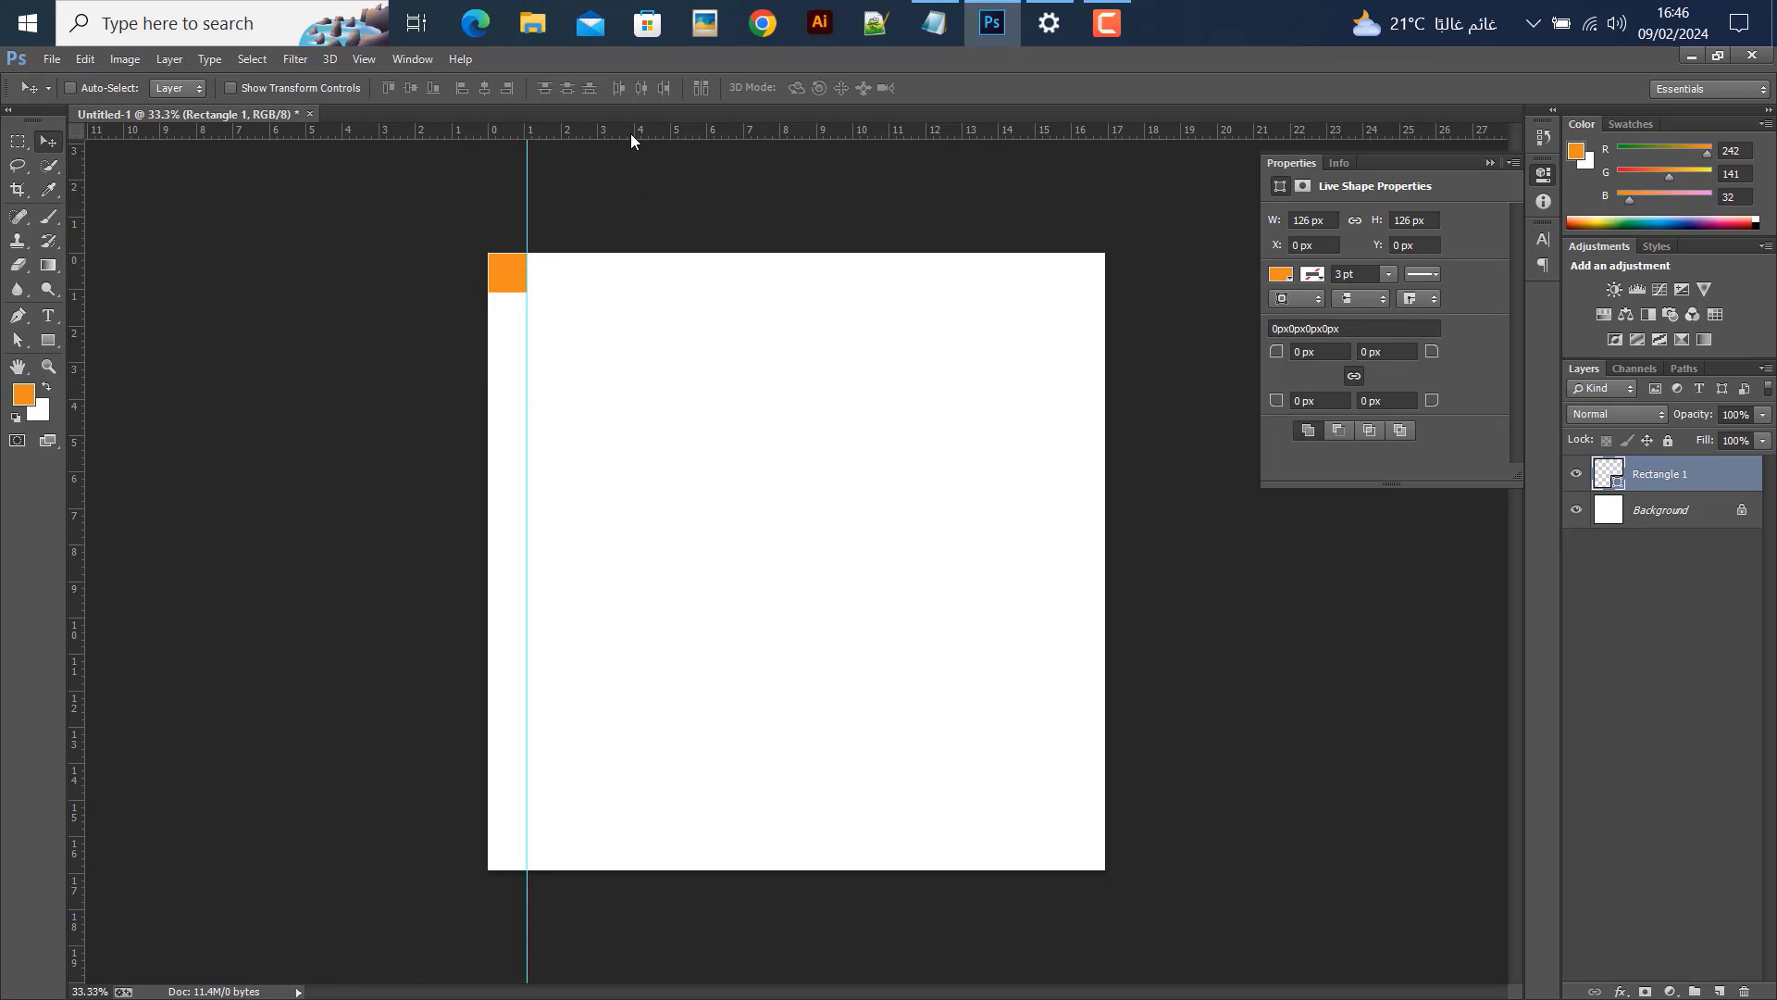
drag(631, 130, 648, 291)
drag(514, 282, 1077, 852)
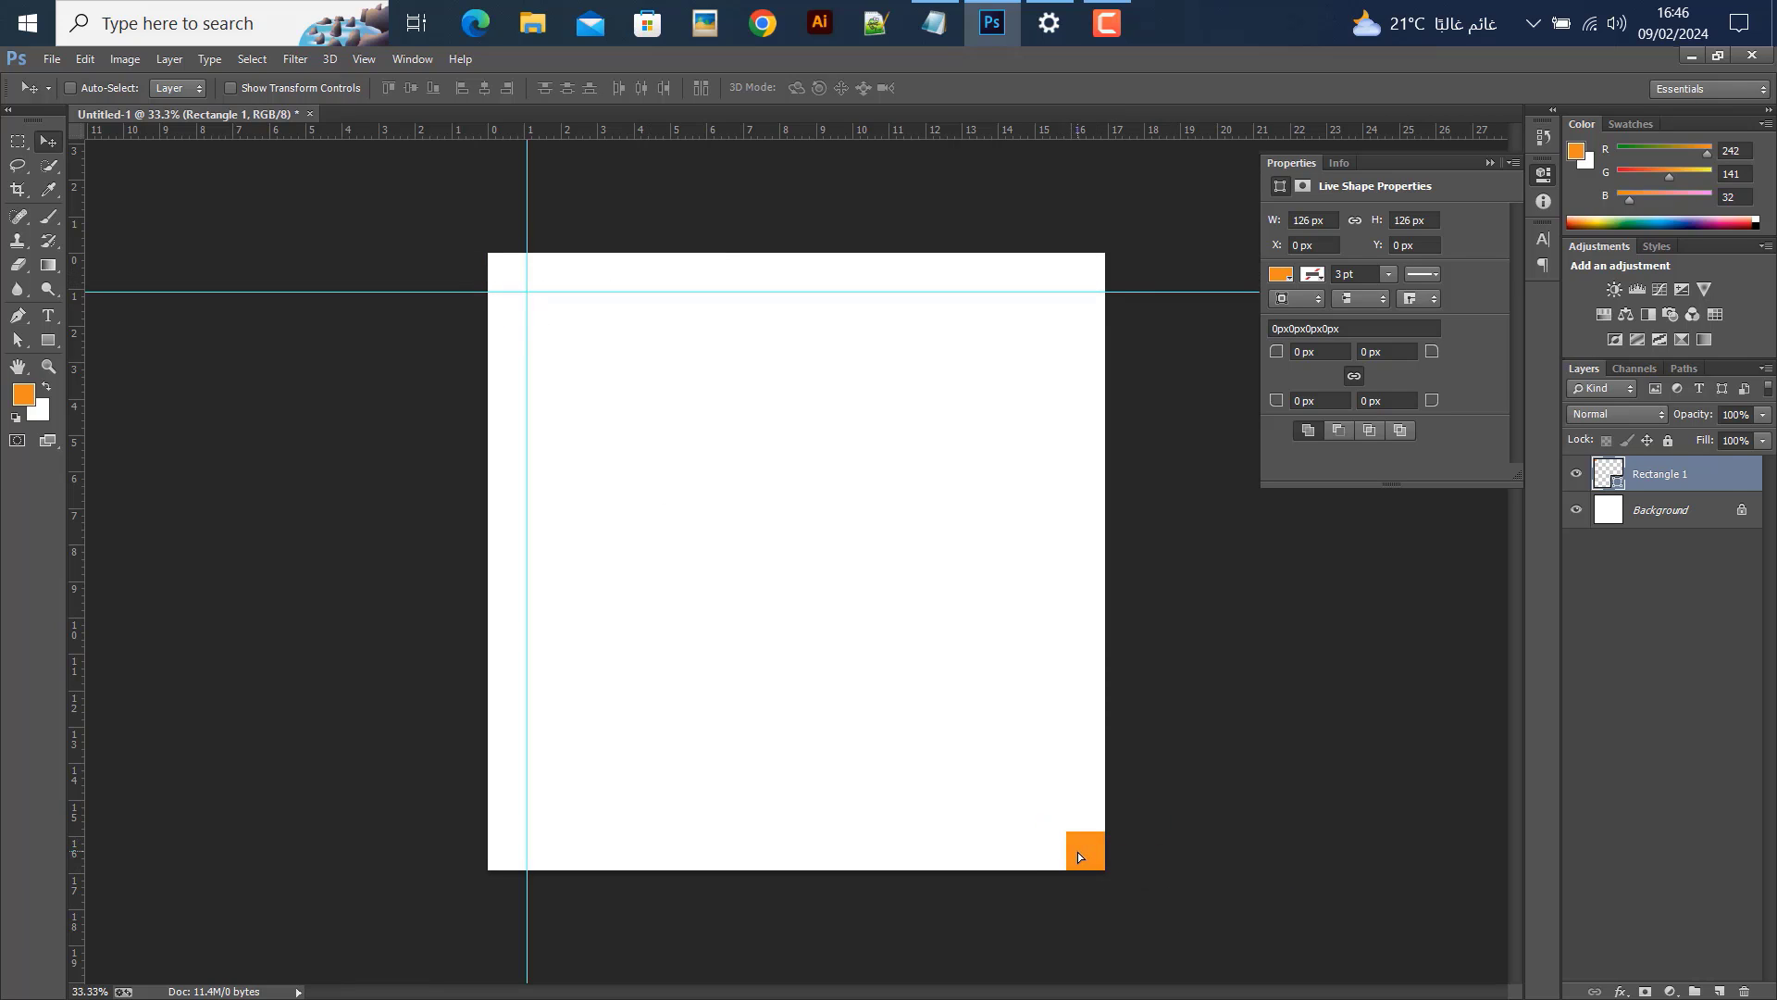
drag(80, 652, 1063, 715)
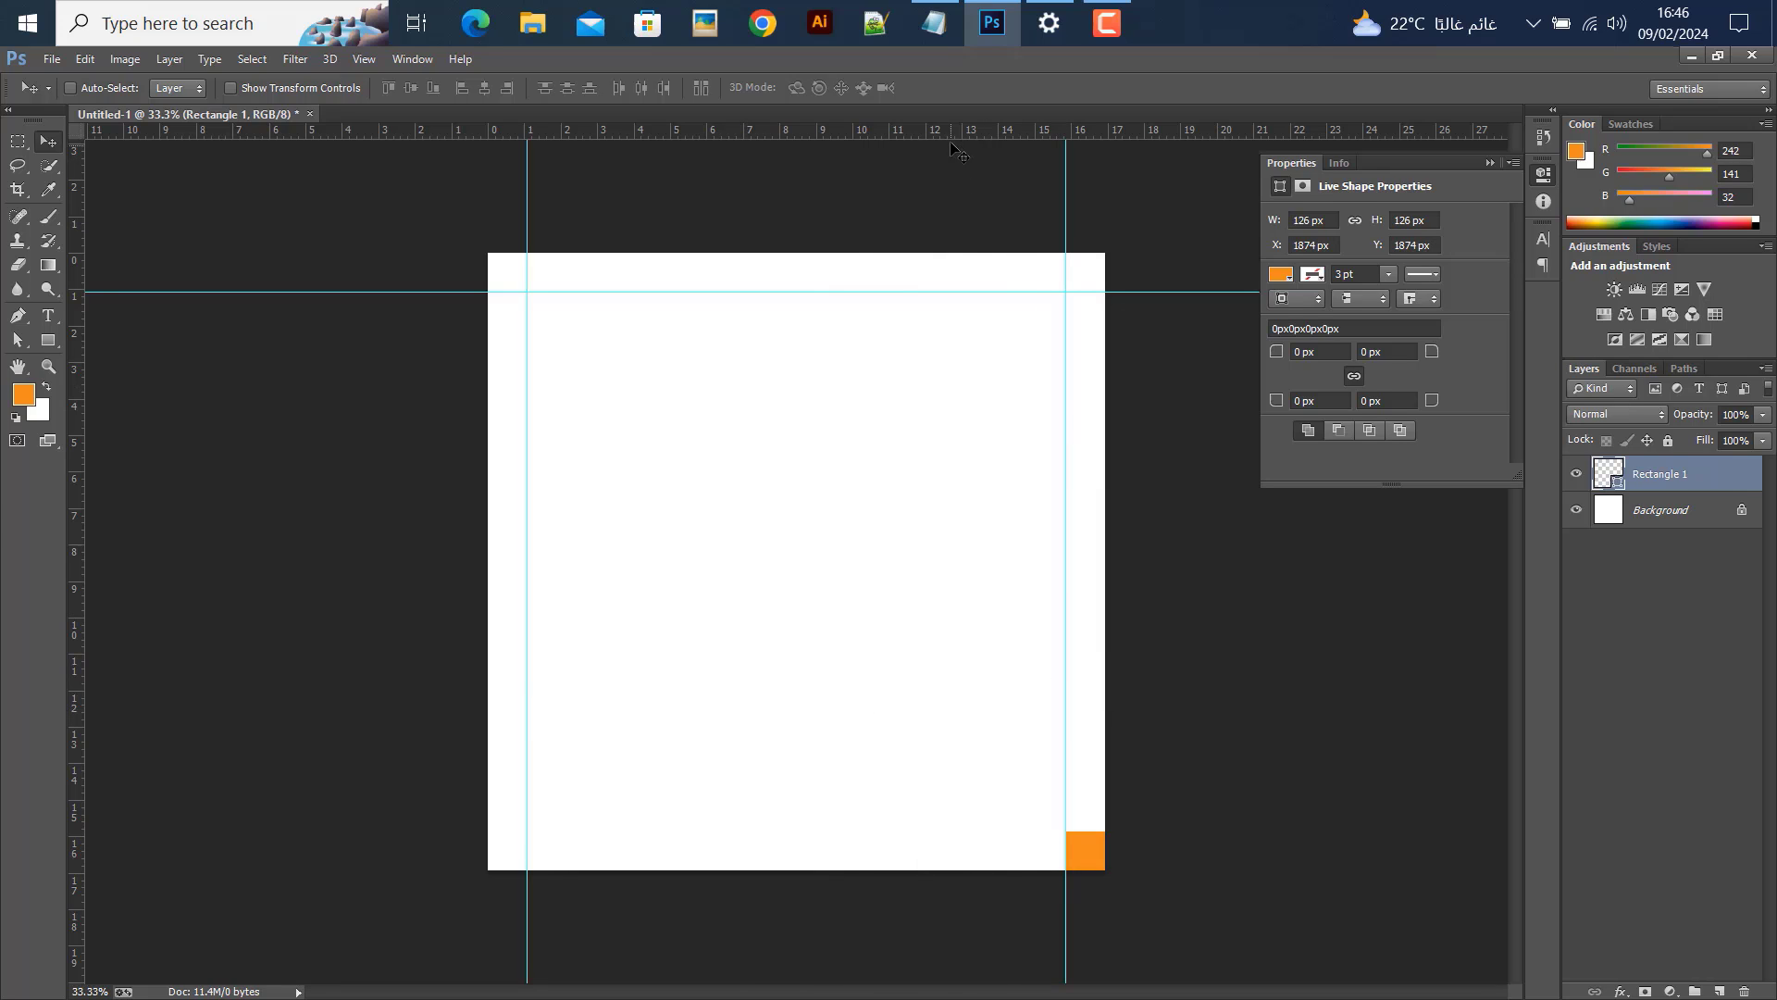
drag(956, 132, 1000, 831)
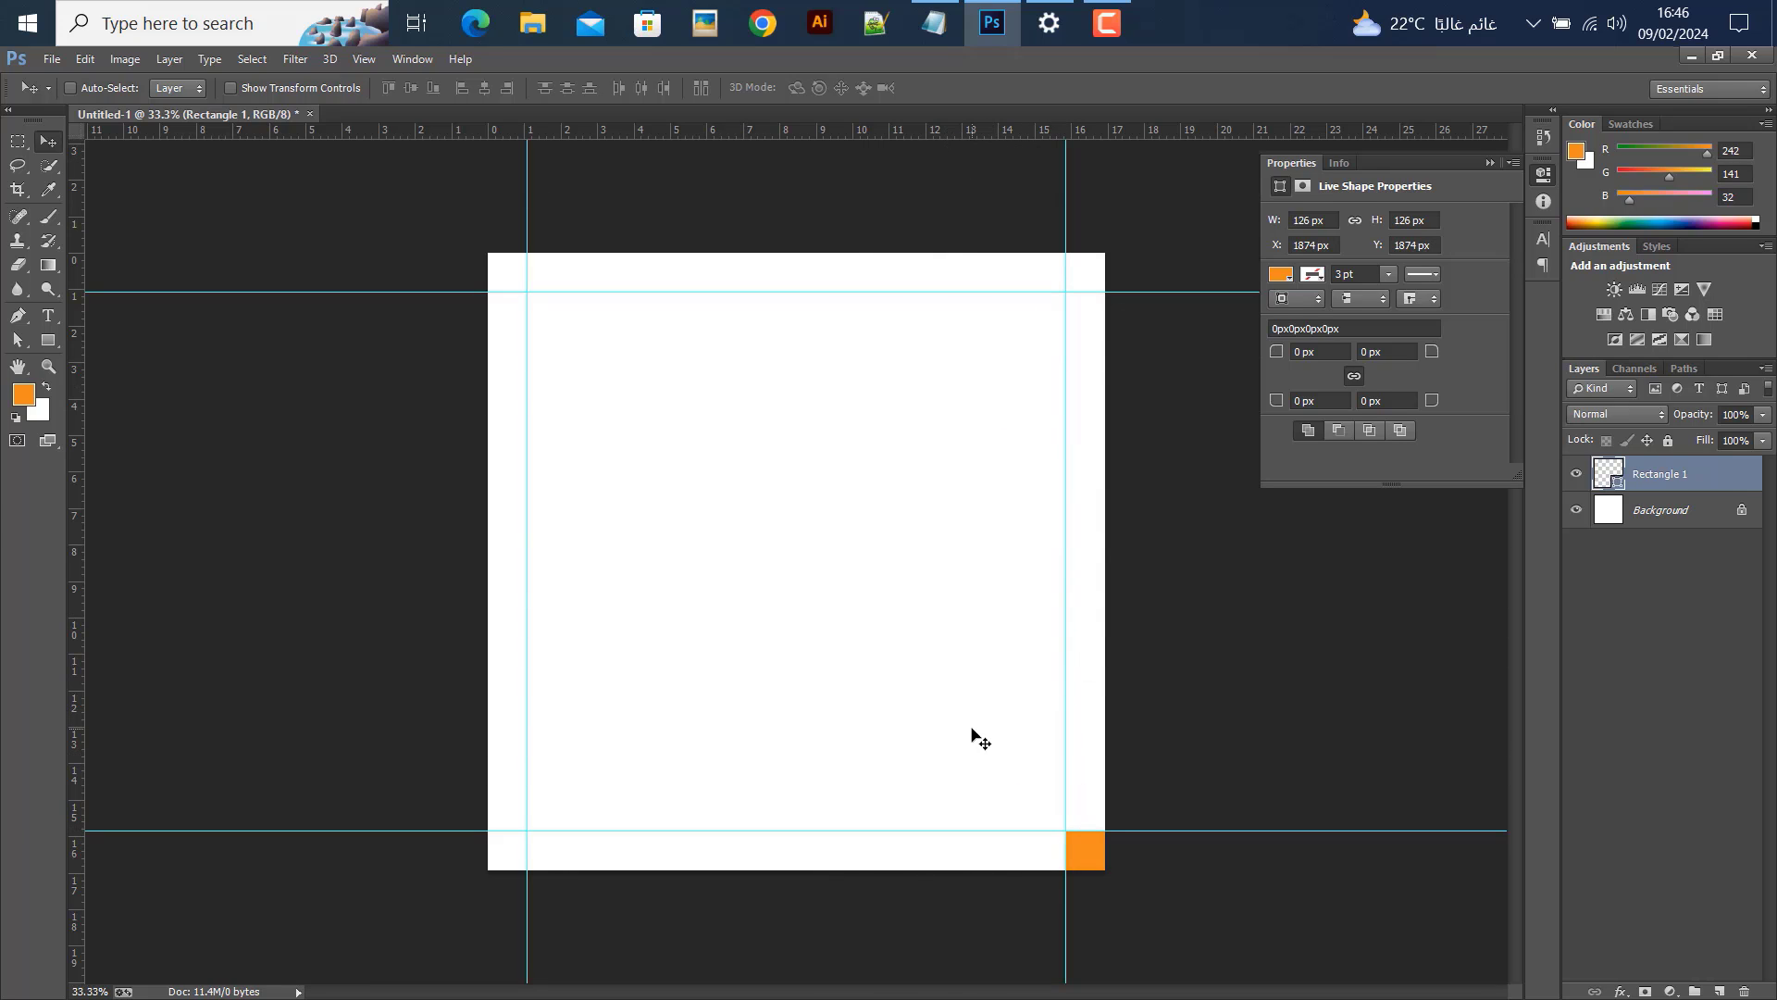
key(Delete)
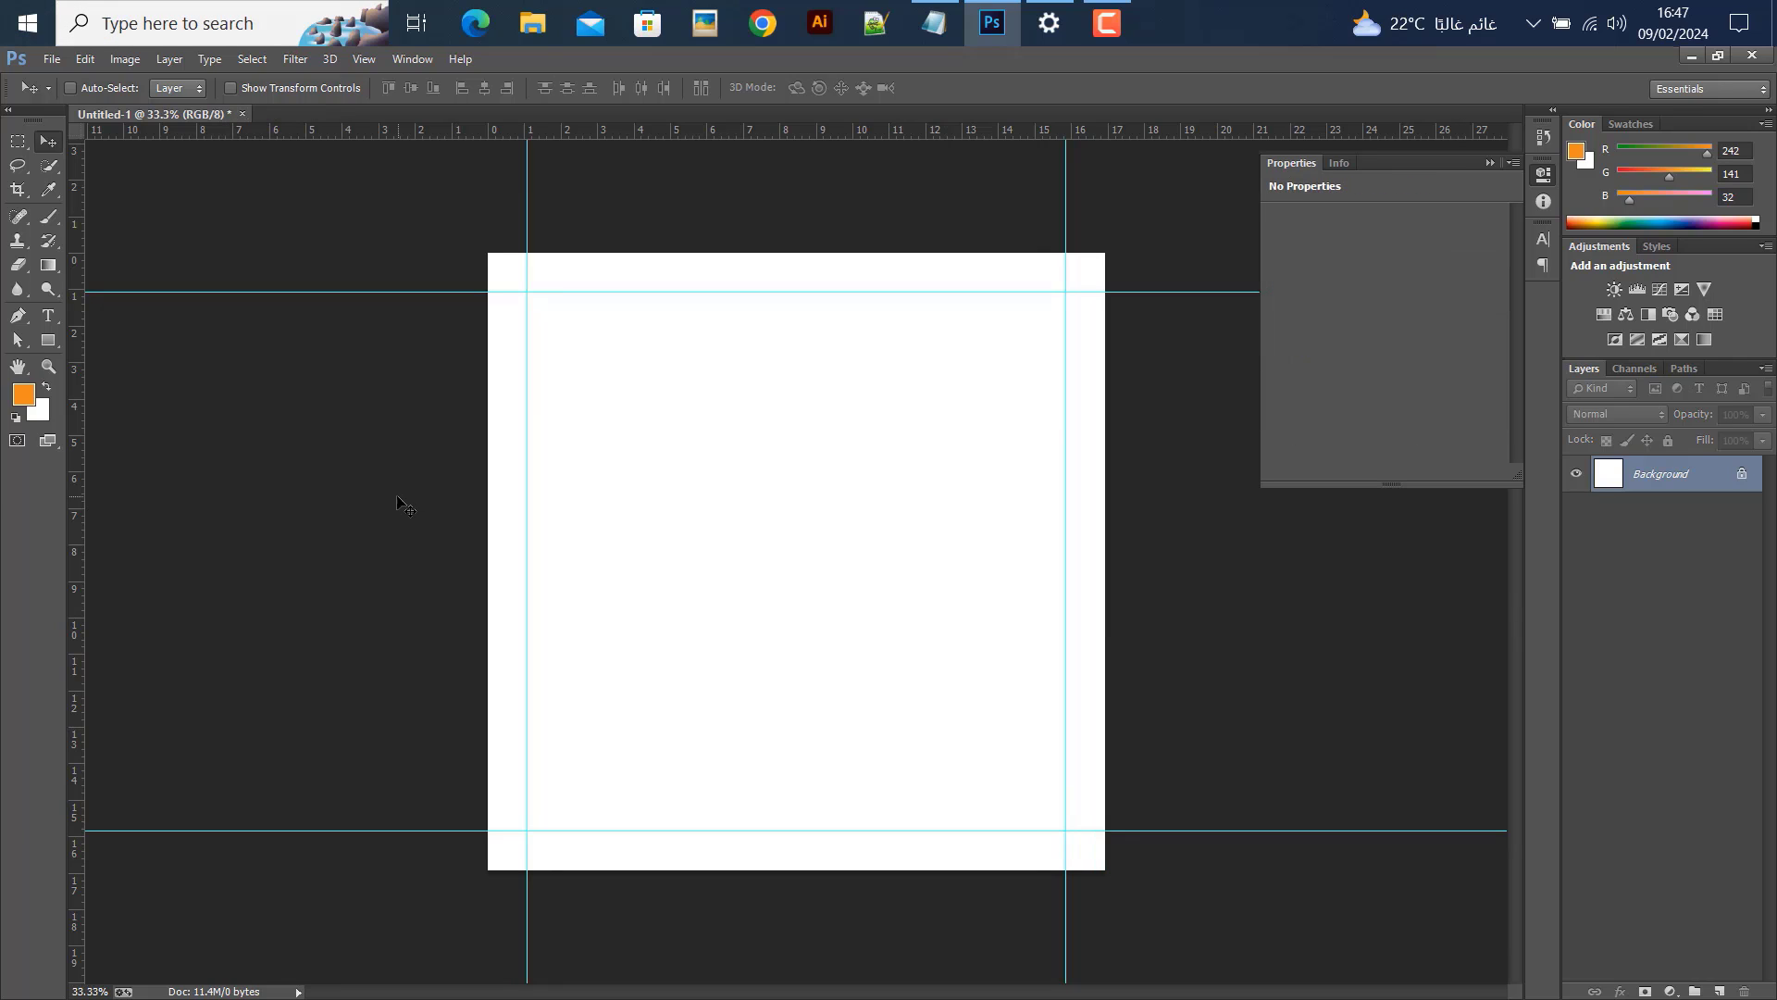
Draw an orange rectangle of about 1153 × 1132 px in the middle of the canvas
click(42, 342)
right_click(42, 341)
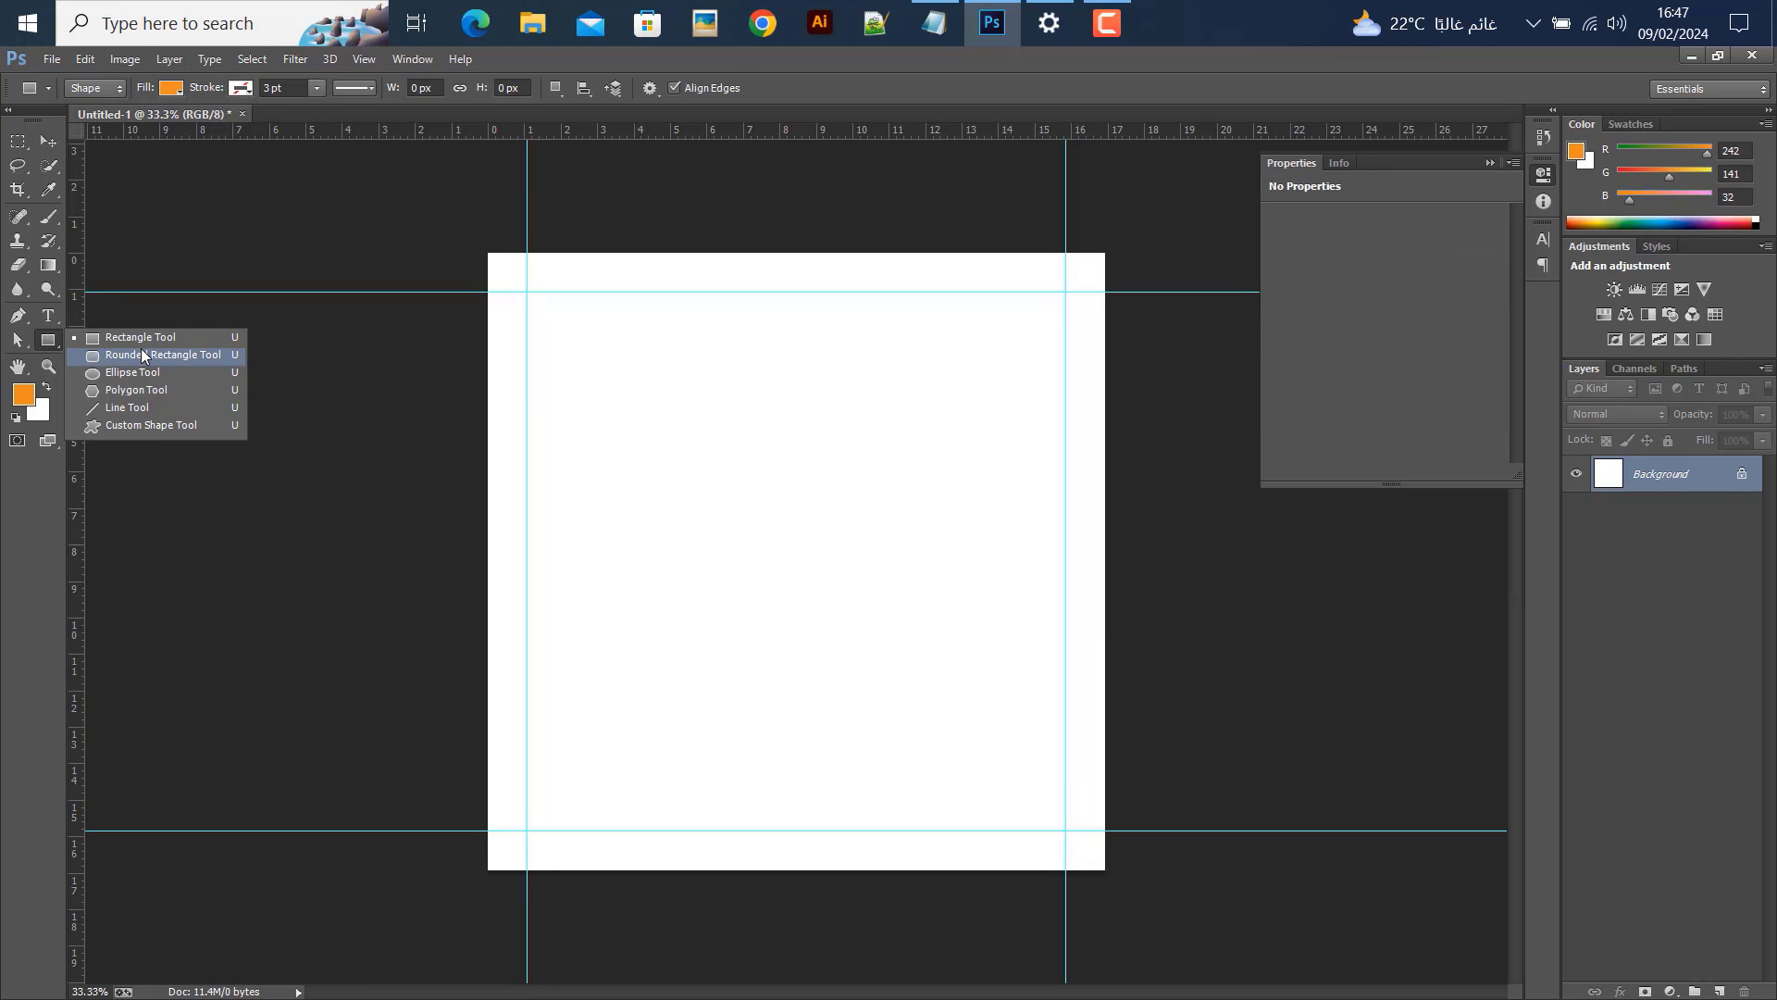
click(111, 339)
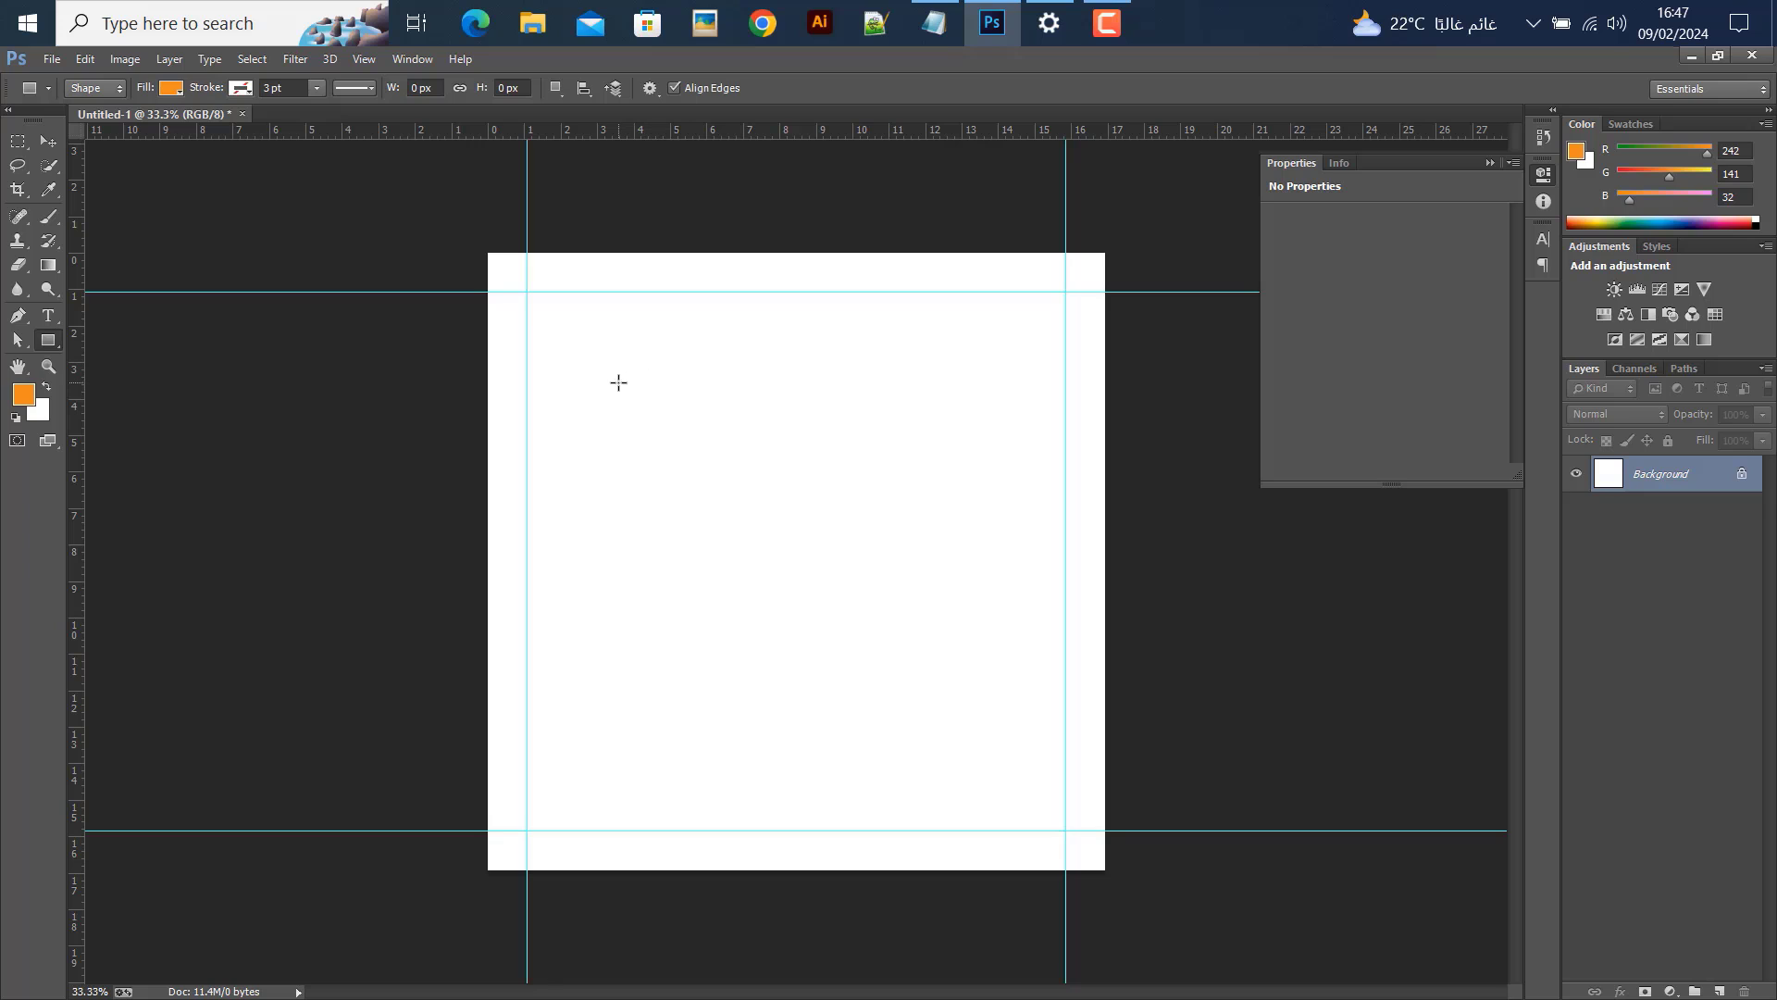
drag(616, 384, 972, 733)
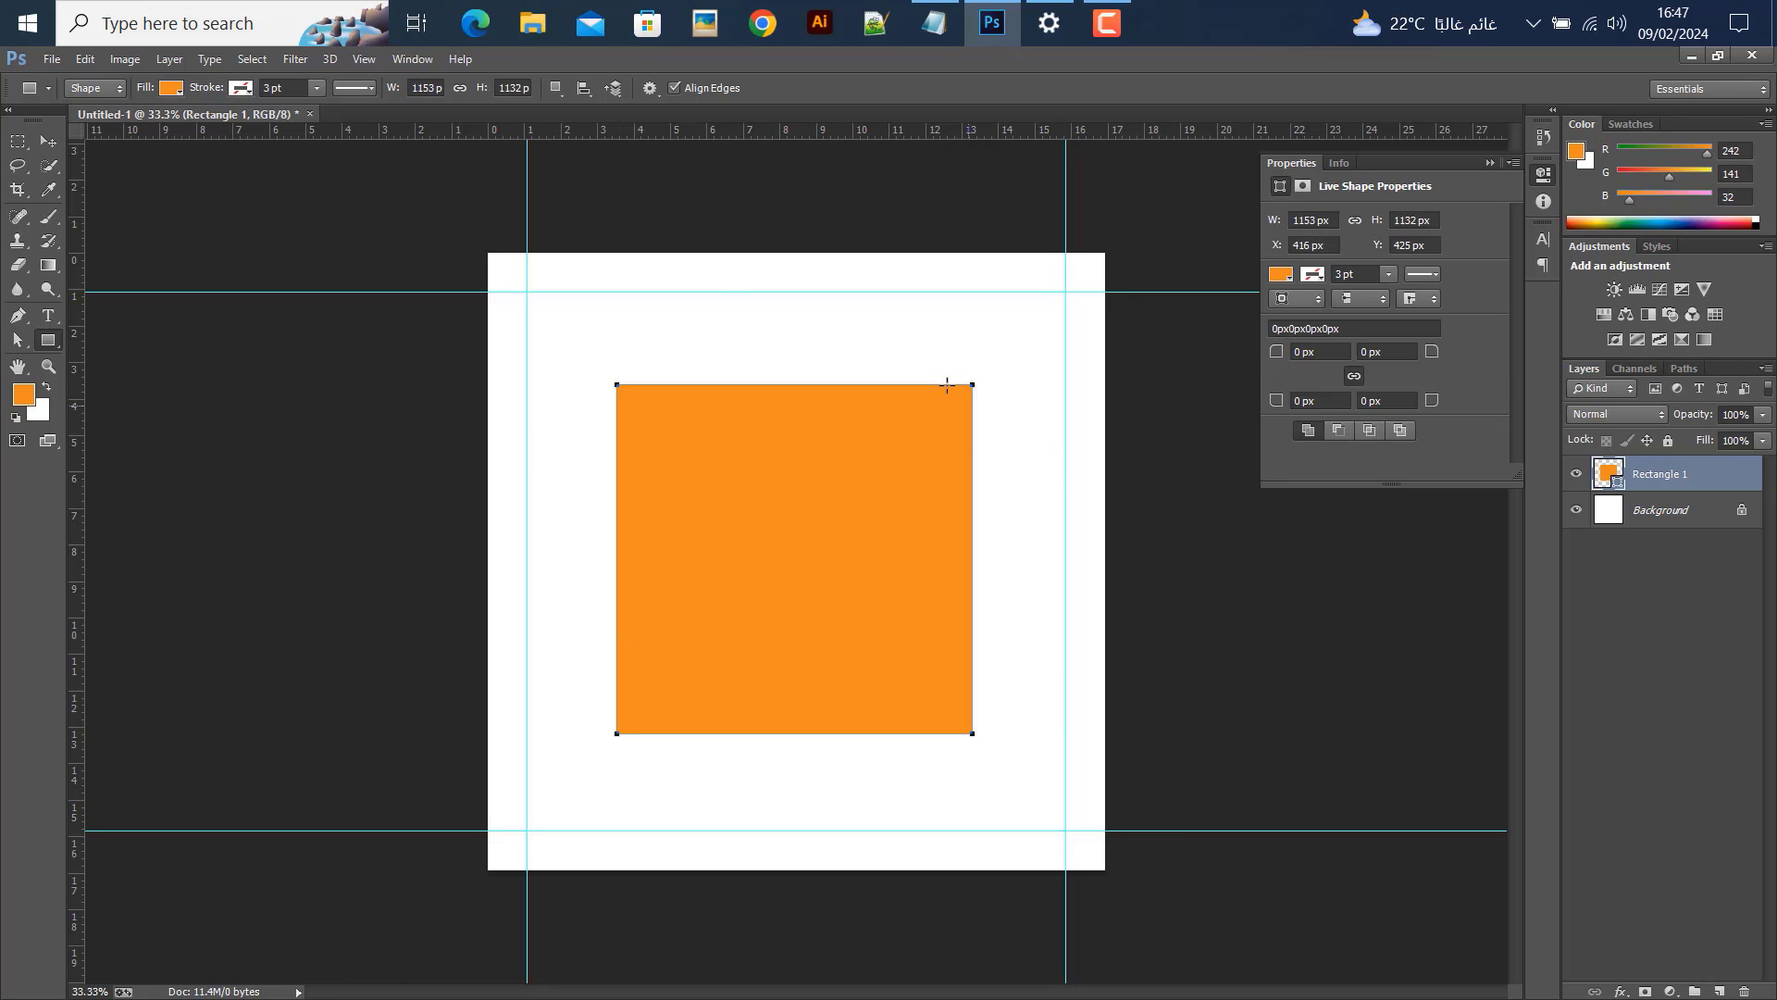
Transform the orange rectangle to about 1114 px wide and 1174 px high
click(48, 141)
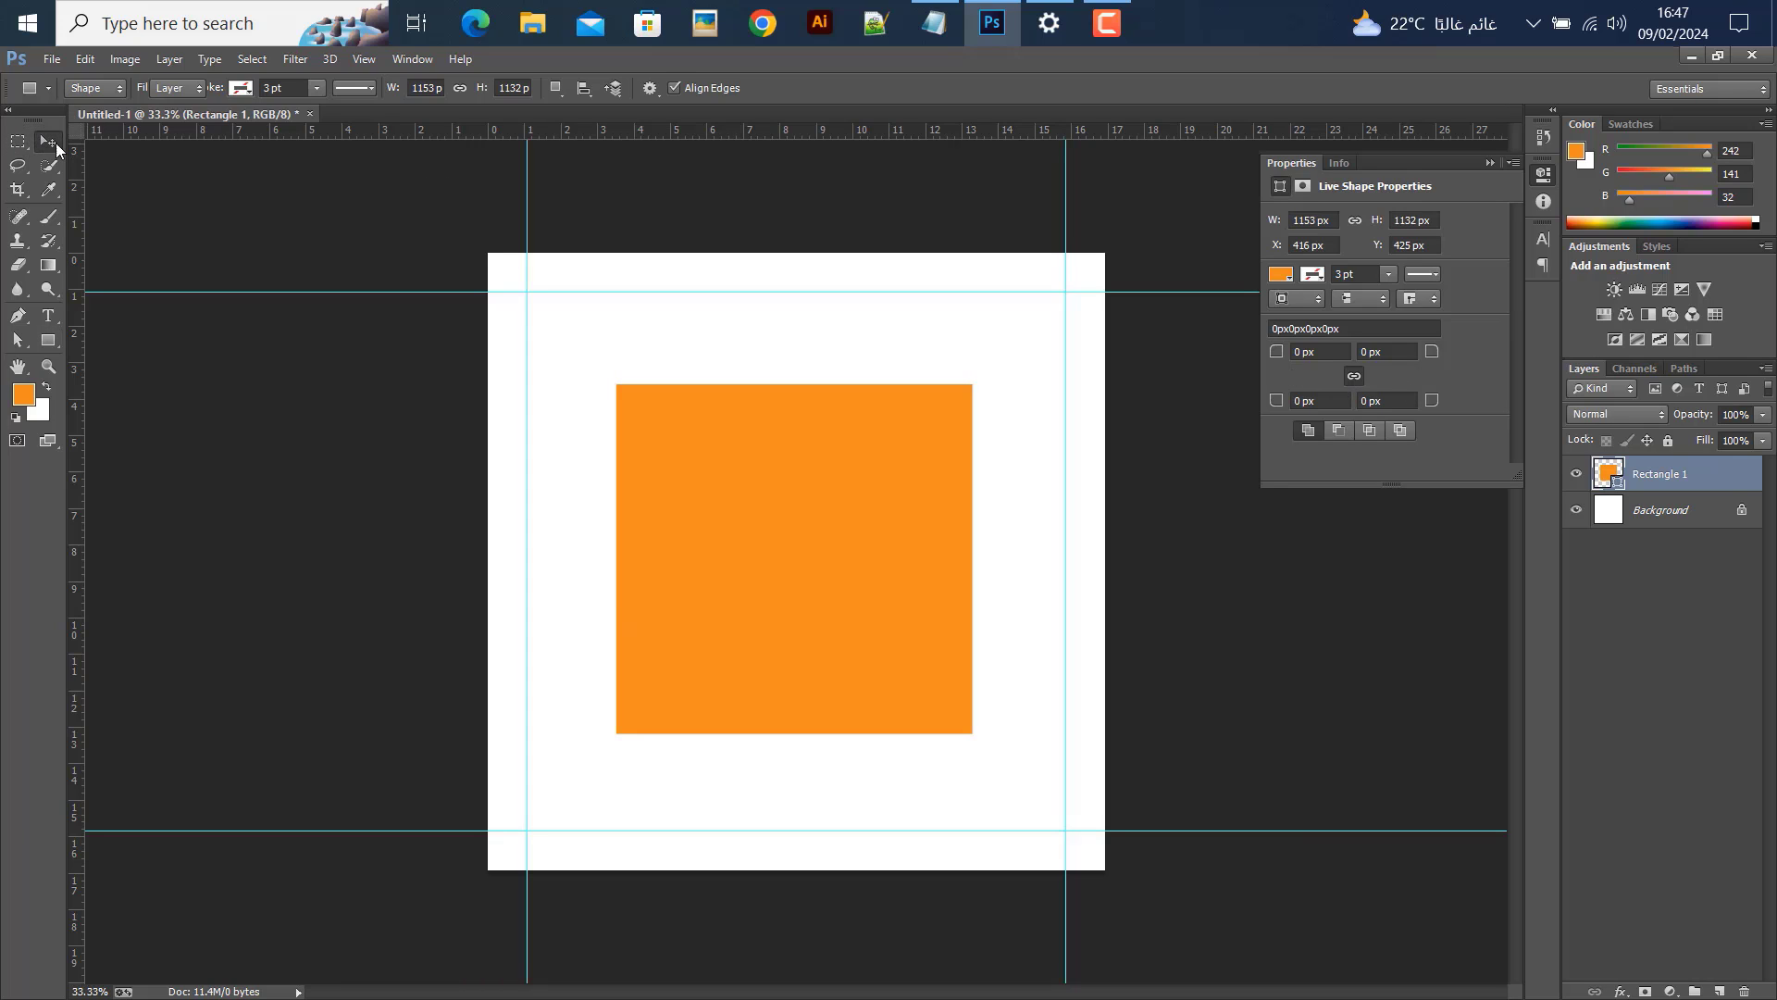
key(ctrl+t)
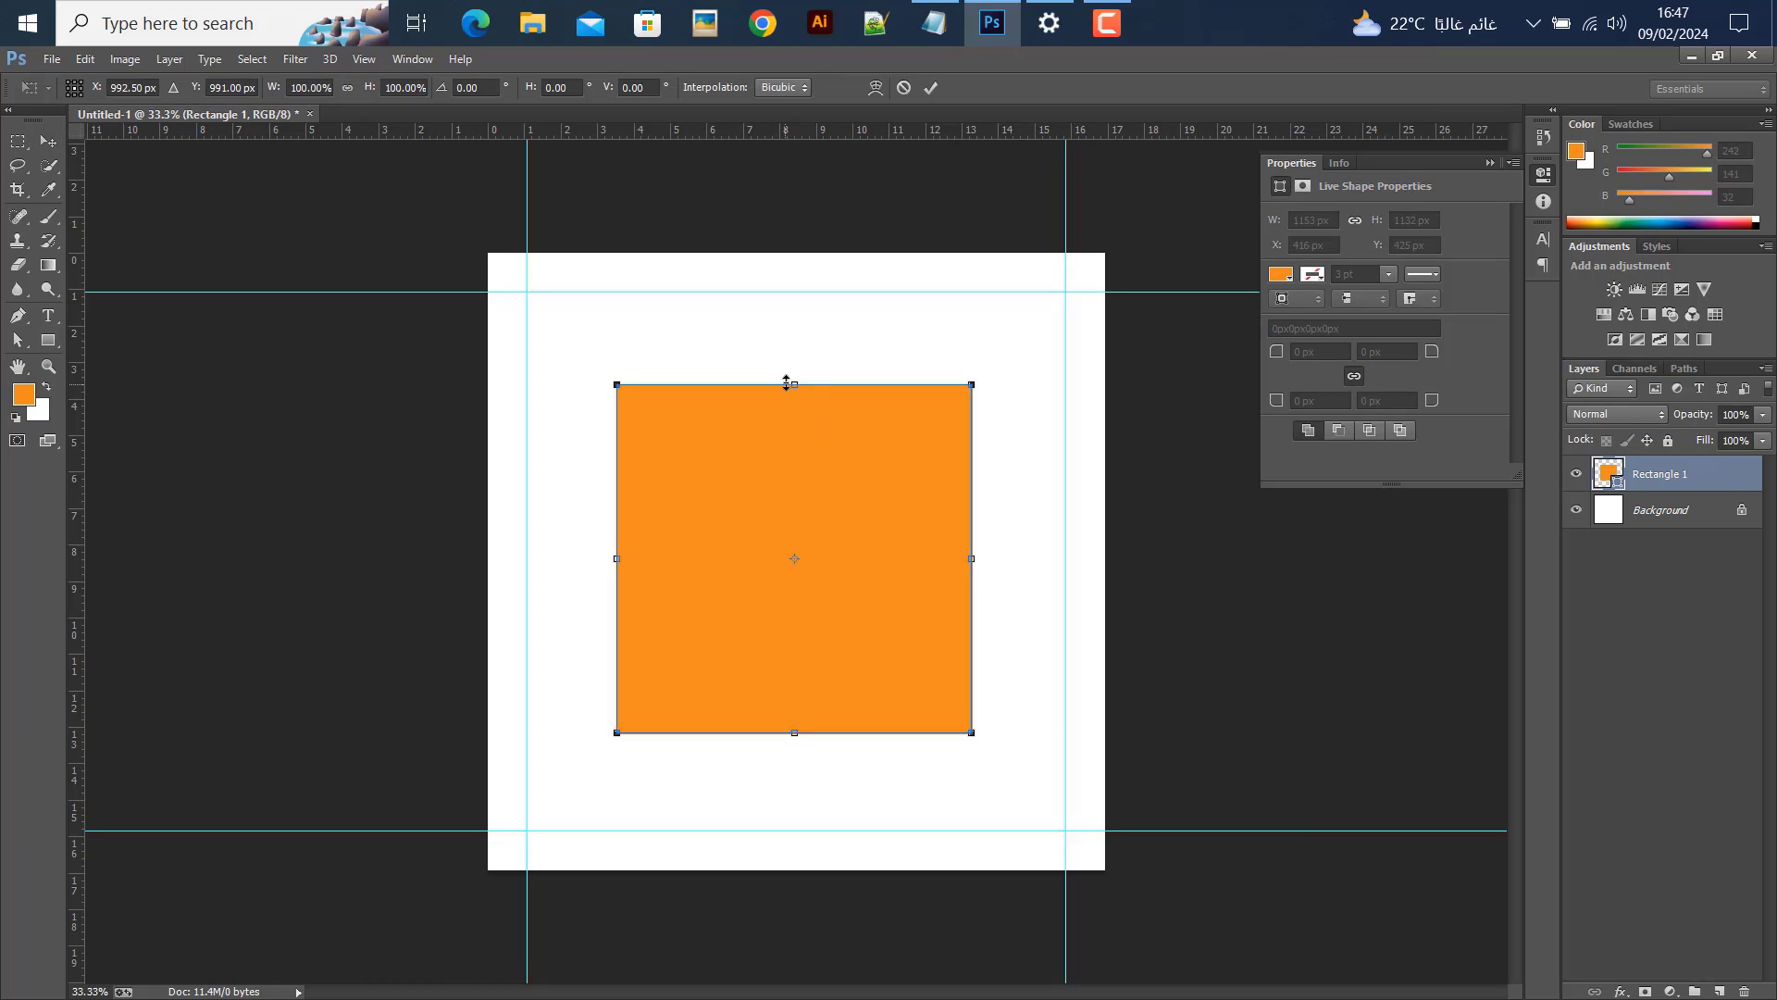
drag(789, 377, 790, 371)
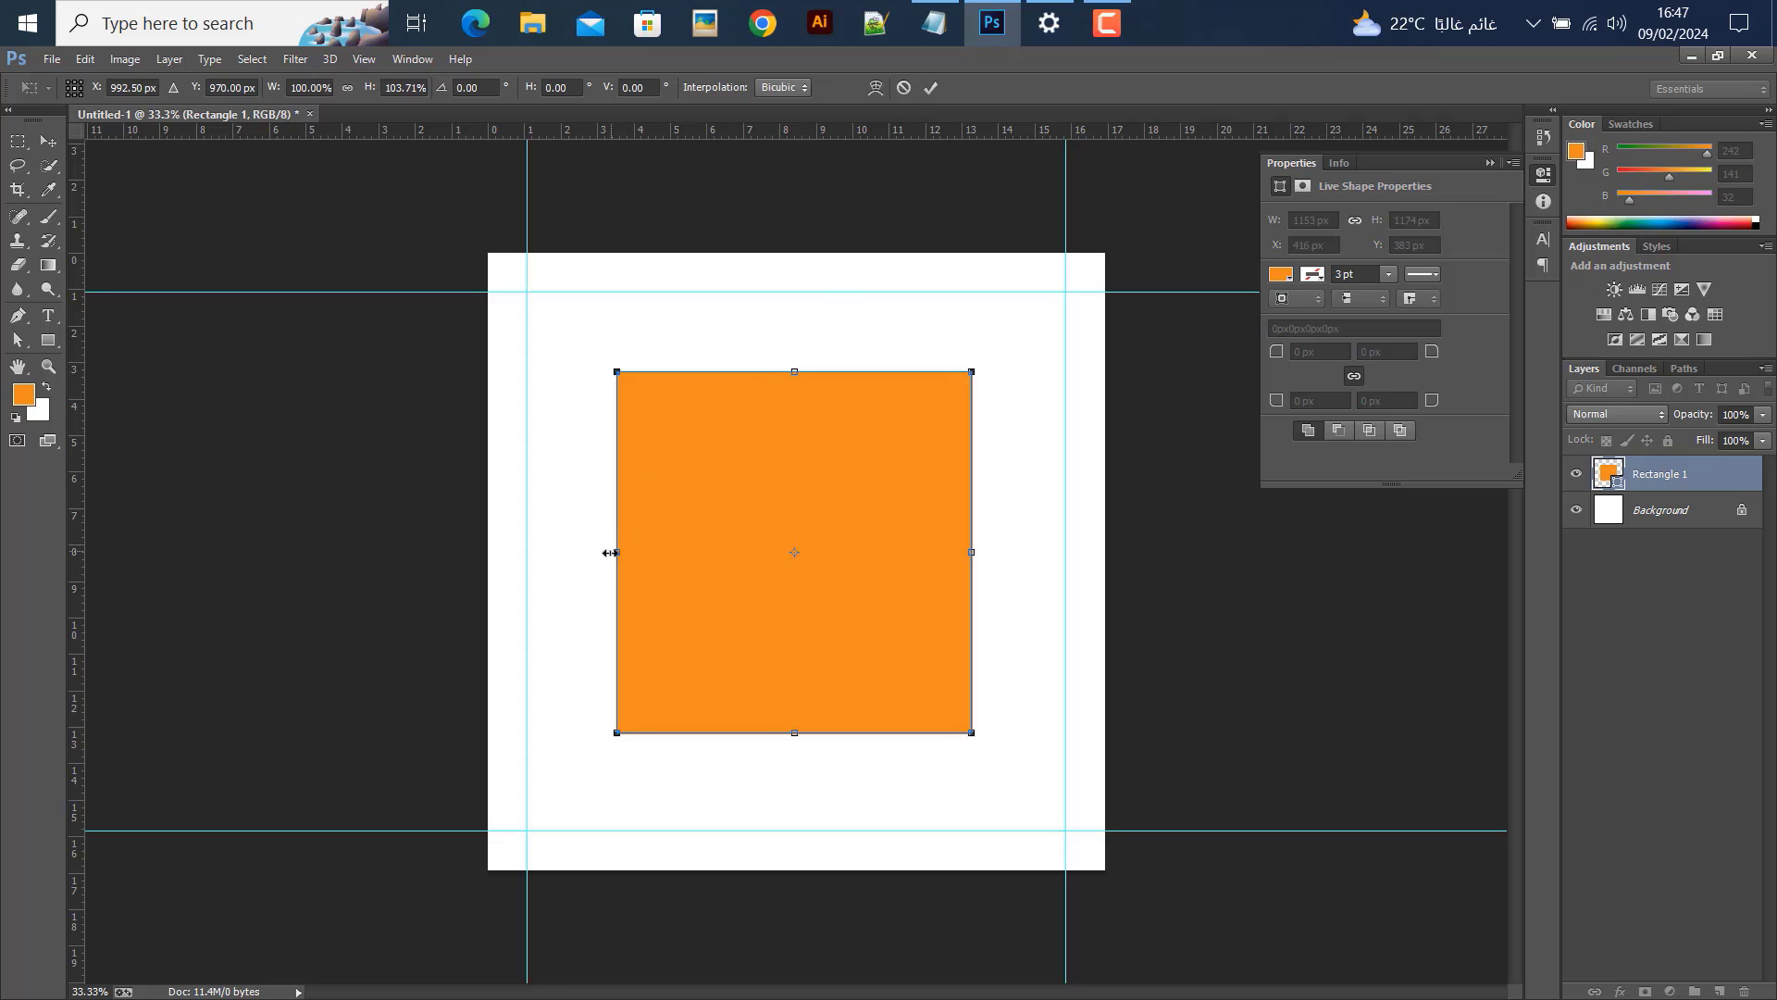
drag(623, 556, 635, 556)
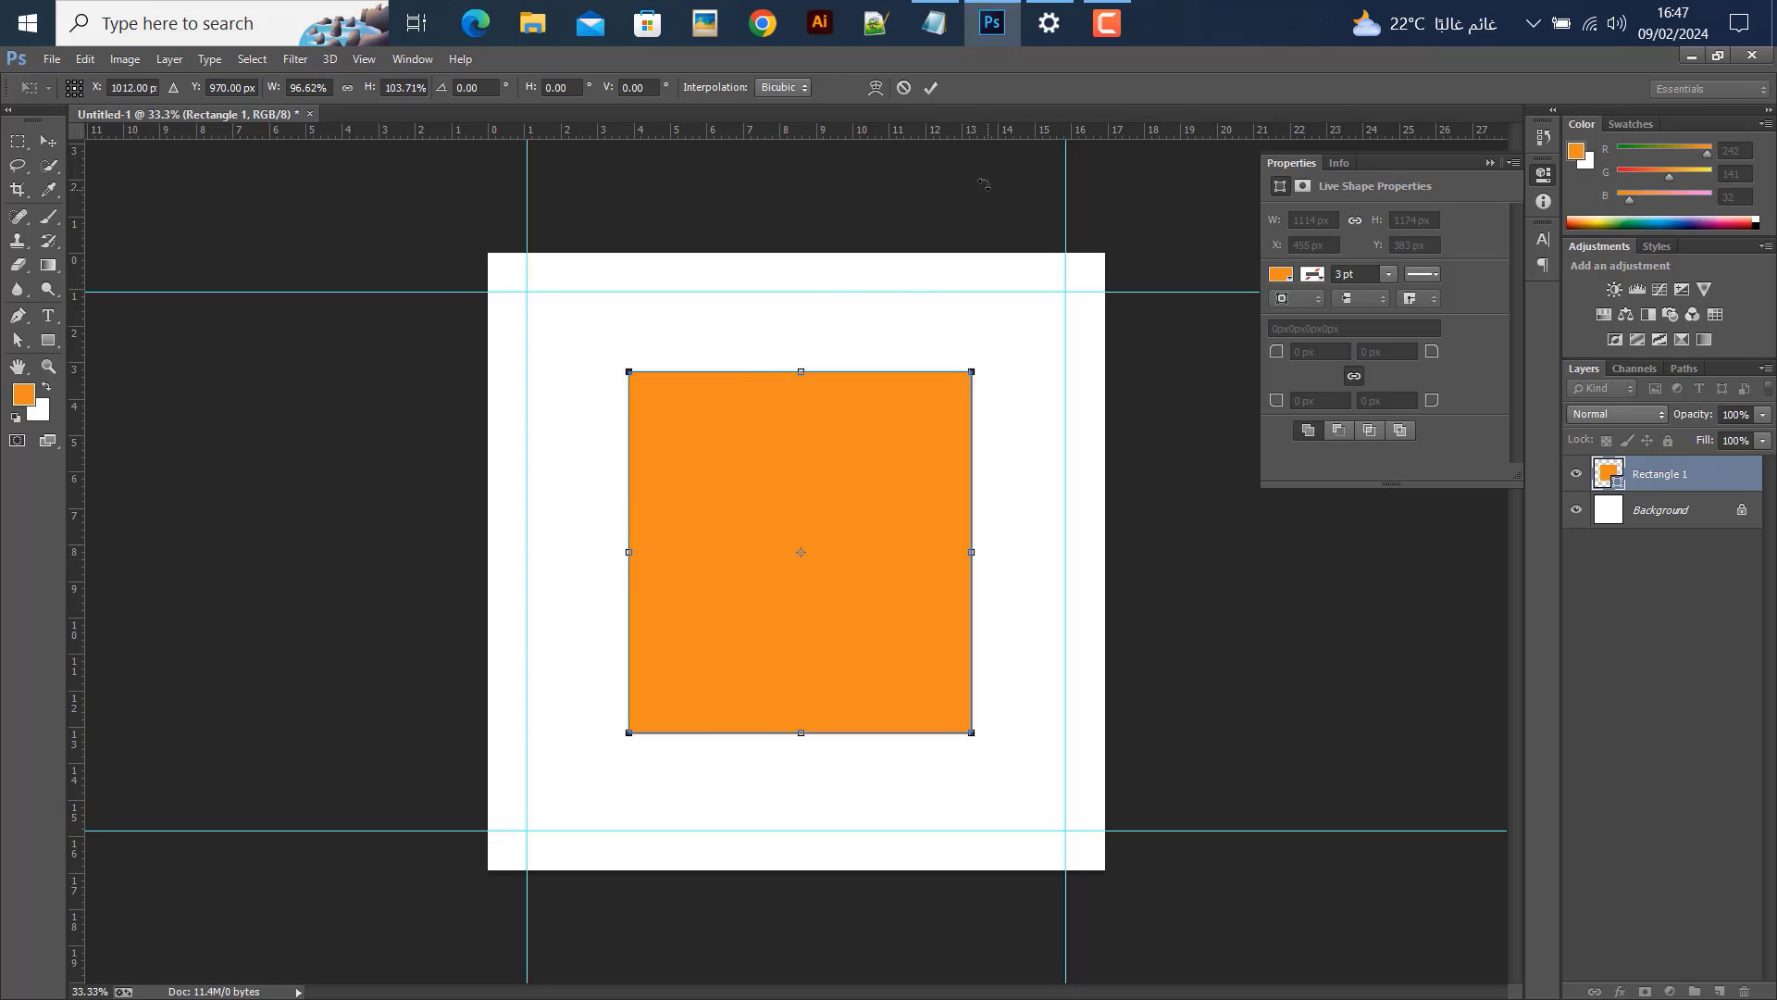
click(933, 88)
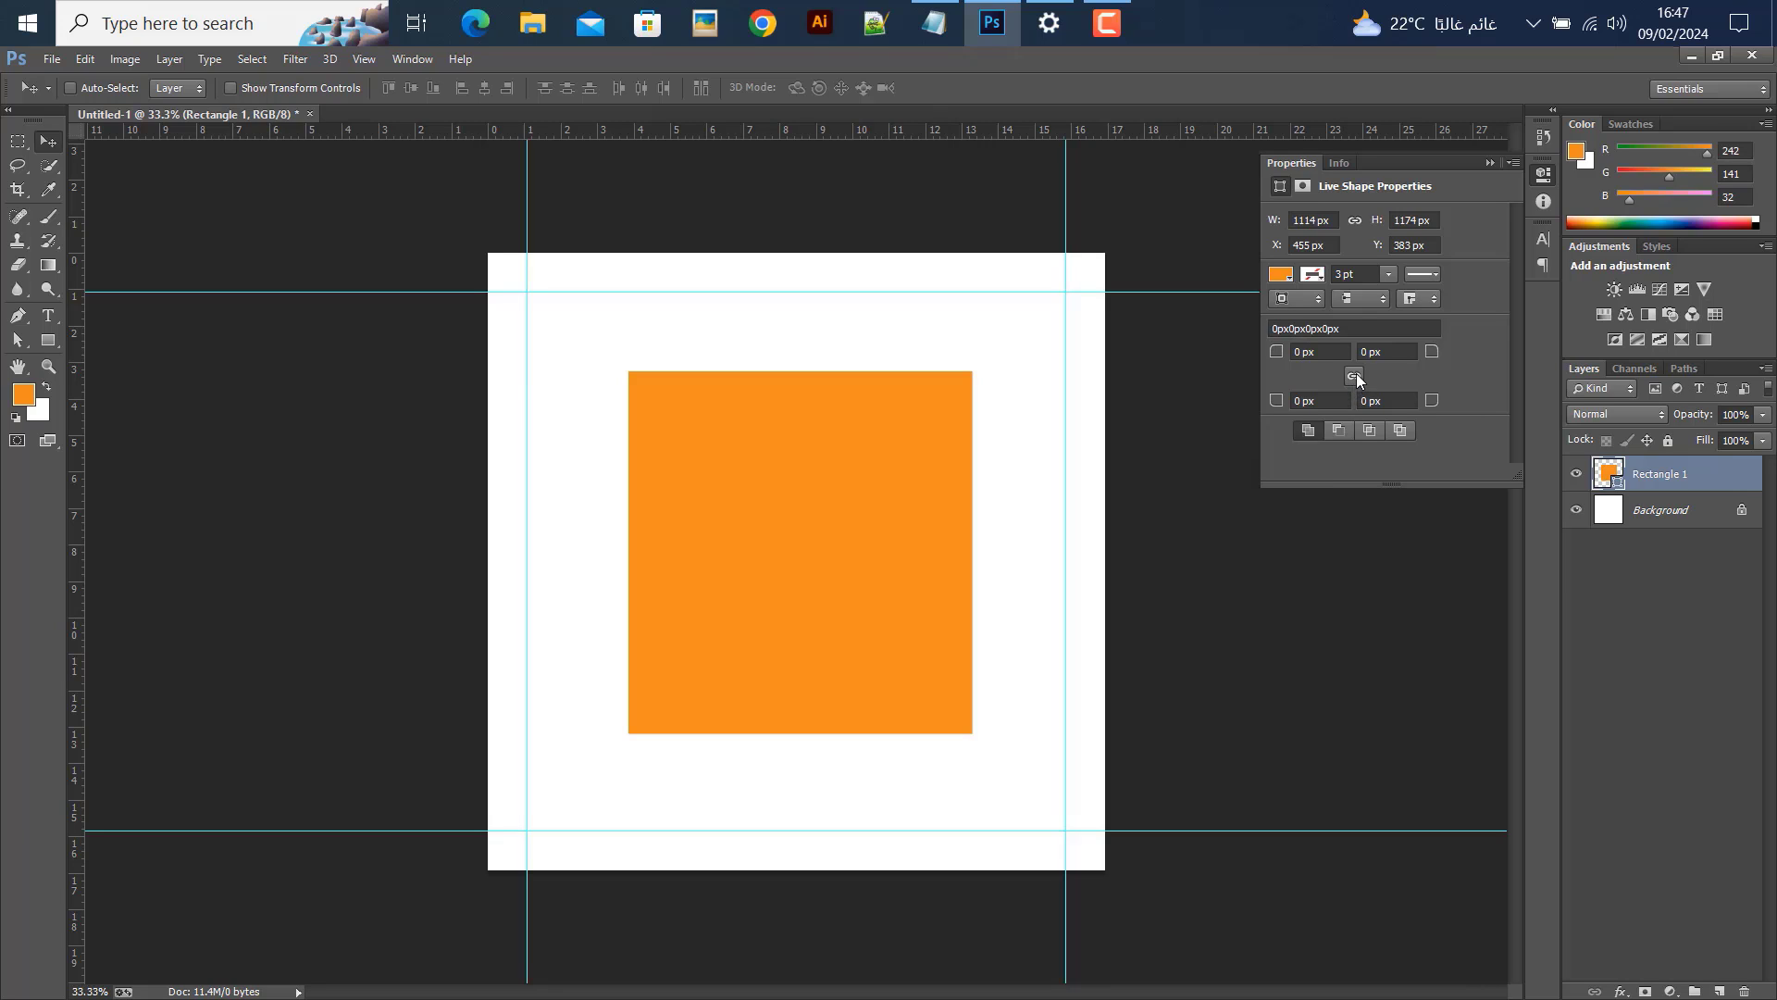
Try radii of 300 px and 500 px on the rectangle's top-left corner only
drag(1305, 352, 1281, 353)
text(300)
key(Return)
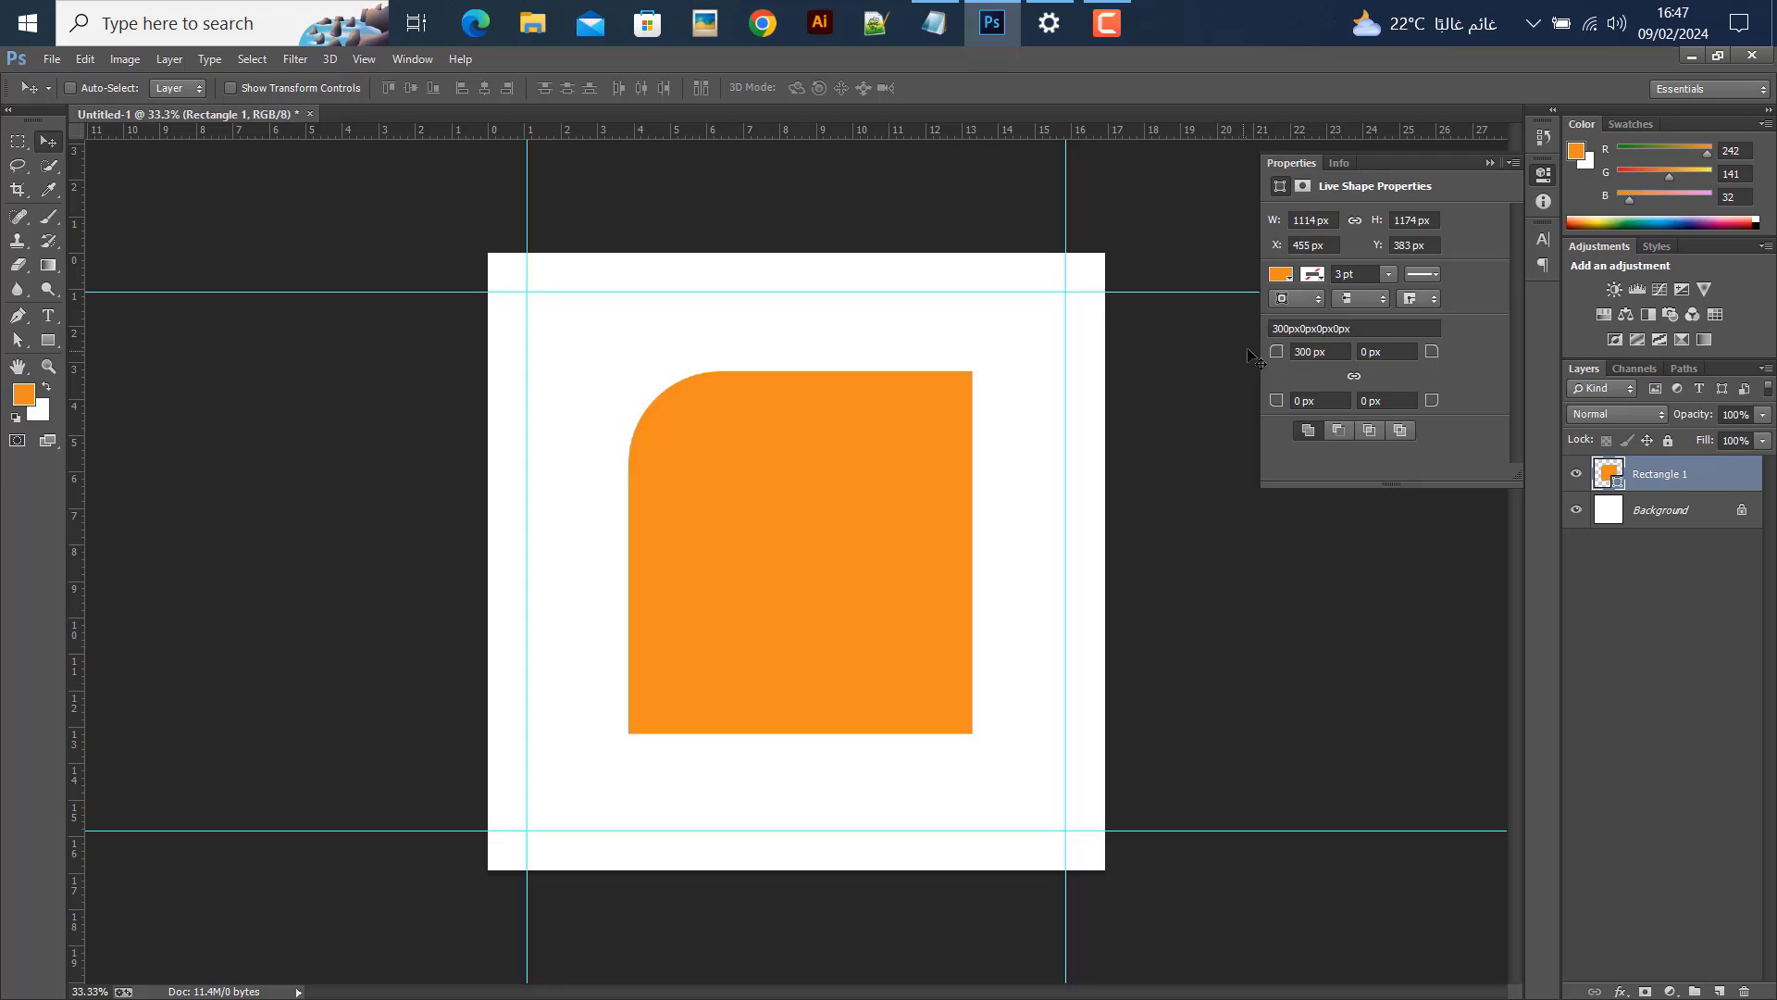
drag(1314, 351, 1276, 351)
text(500)
key(Return)
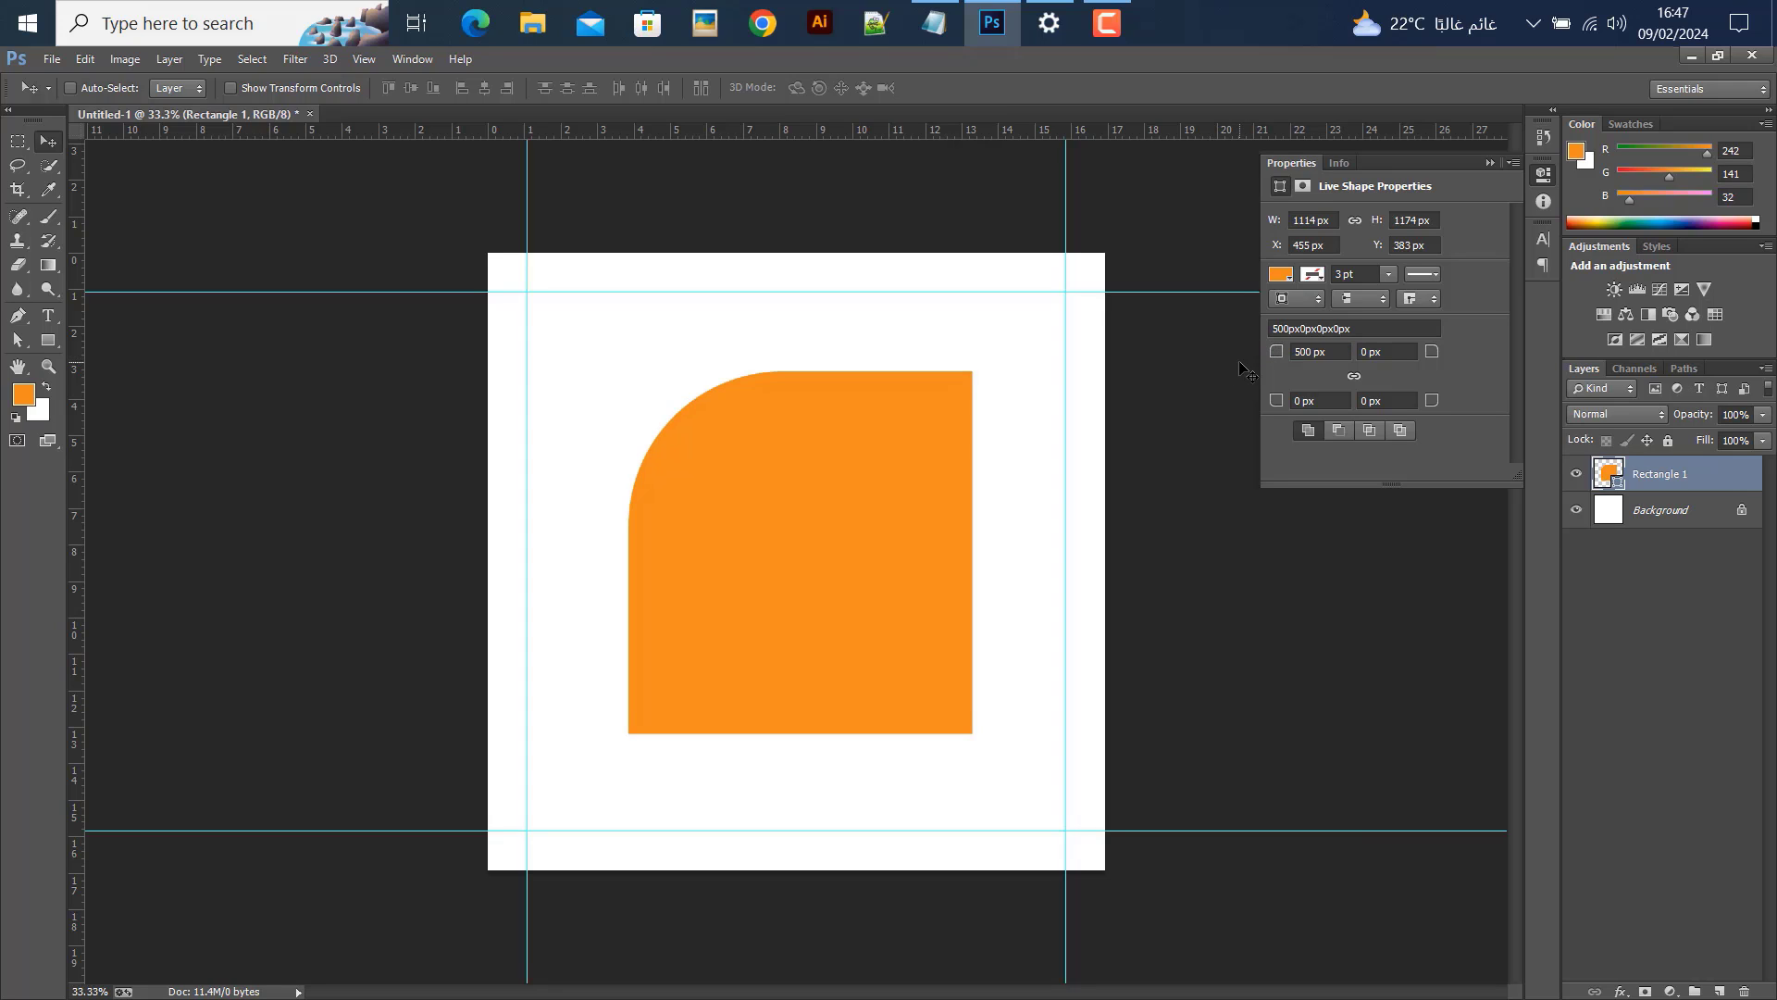
Set the top-left corner radius to 600 px and shift the shape to about X 393 px, Y 344 px
drag(1315, 351, 1260, 360)
text(600)
key(Return)
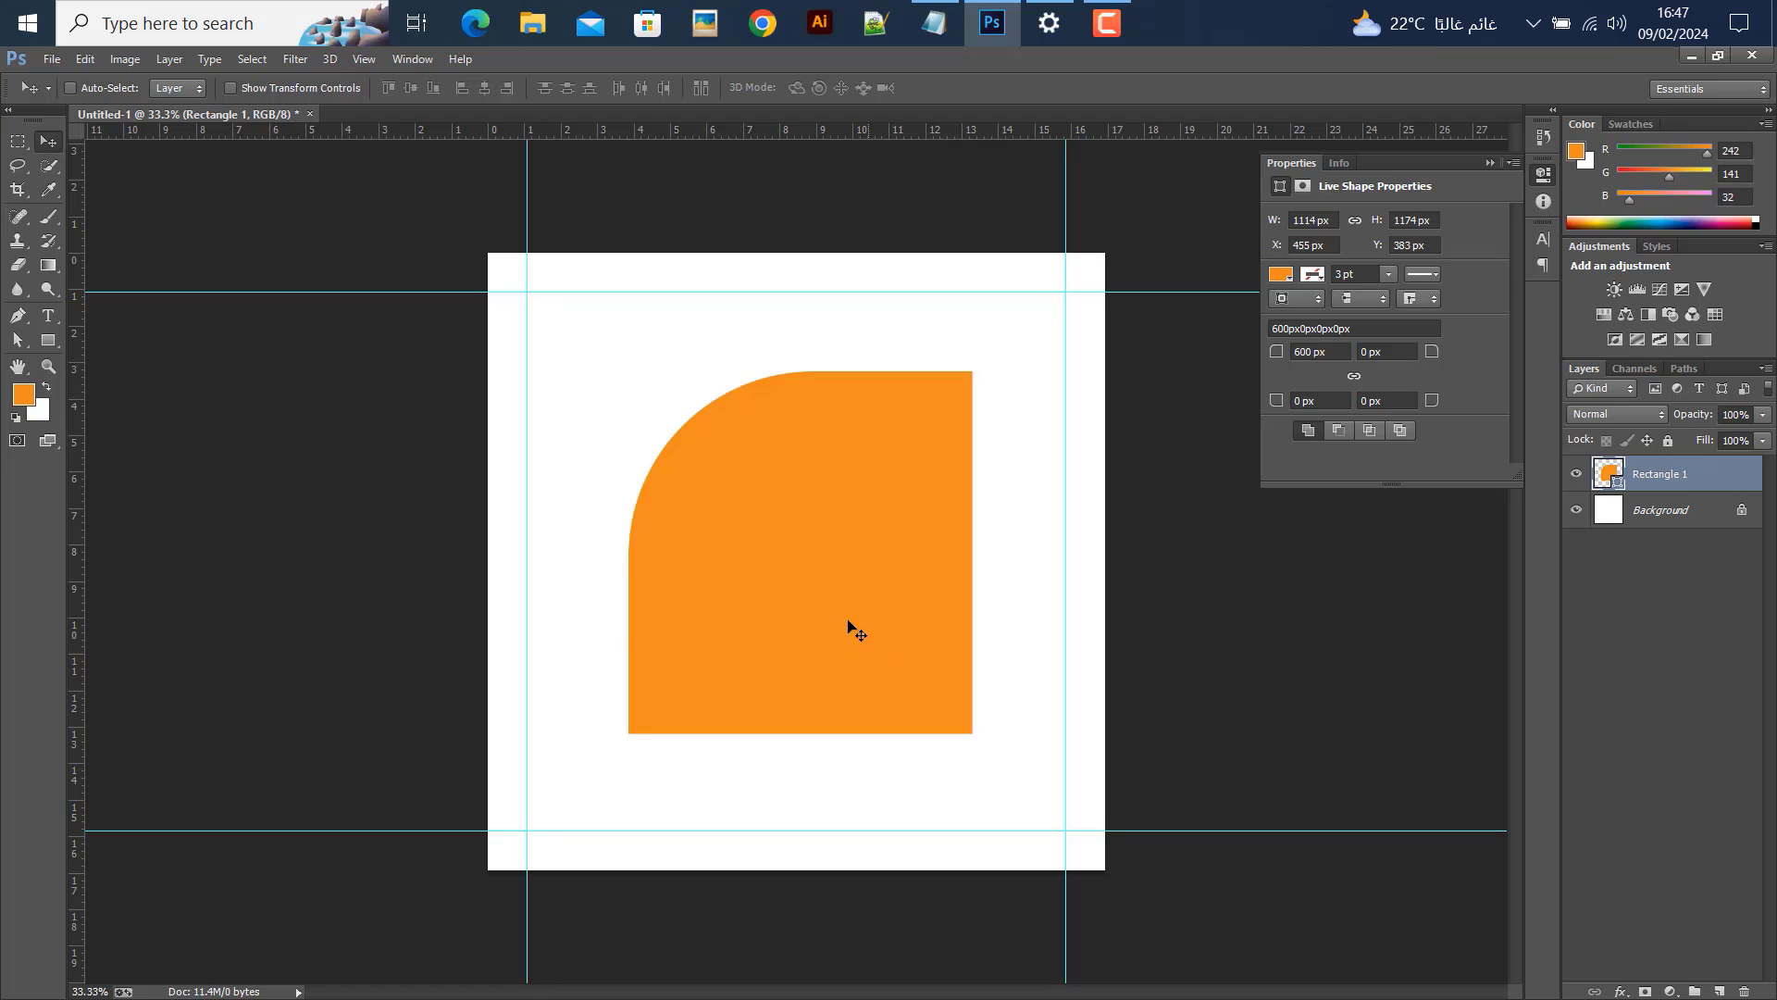
drag(812, 599, 793, 583)
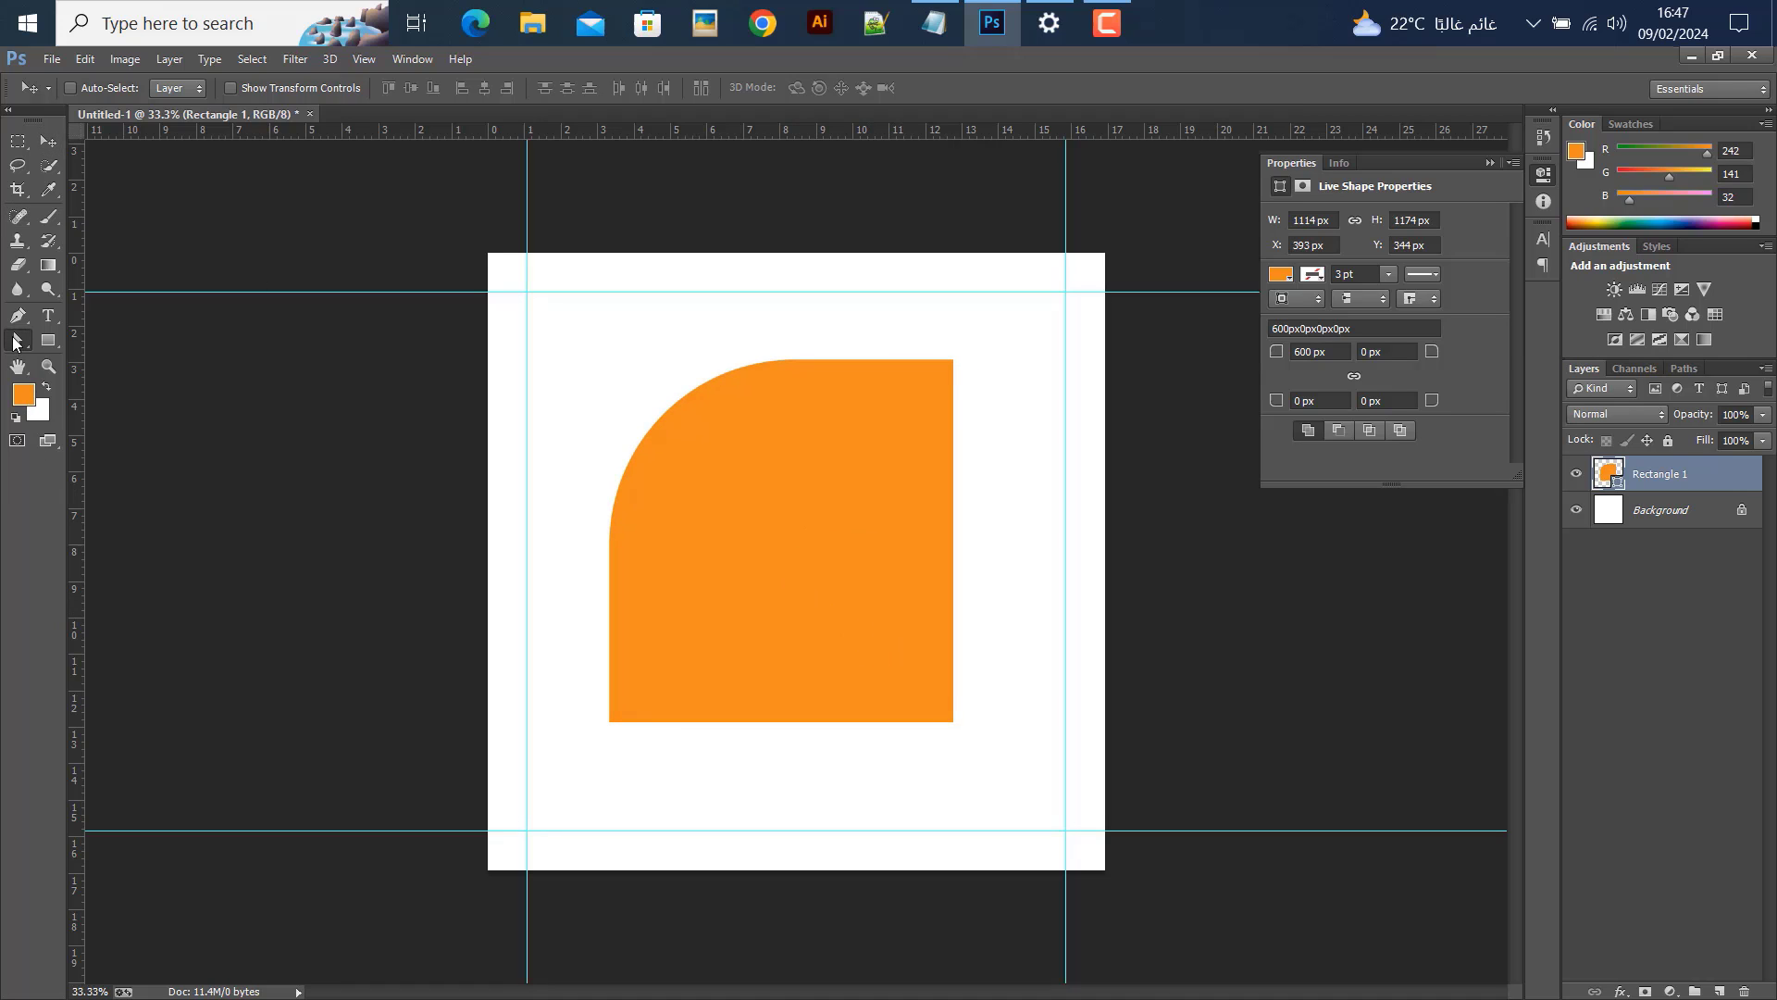
Select the shape's two bottom anchor points with the Direct Selection Tool and move them down 110 px for a height of 1284 px
click(16, 341)
click(12, 346)
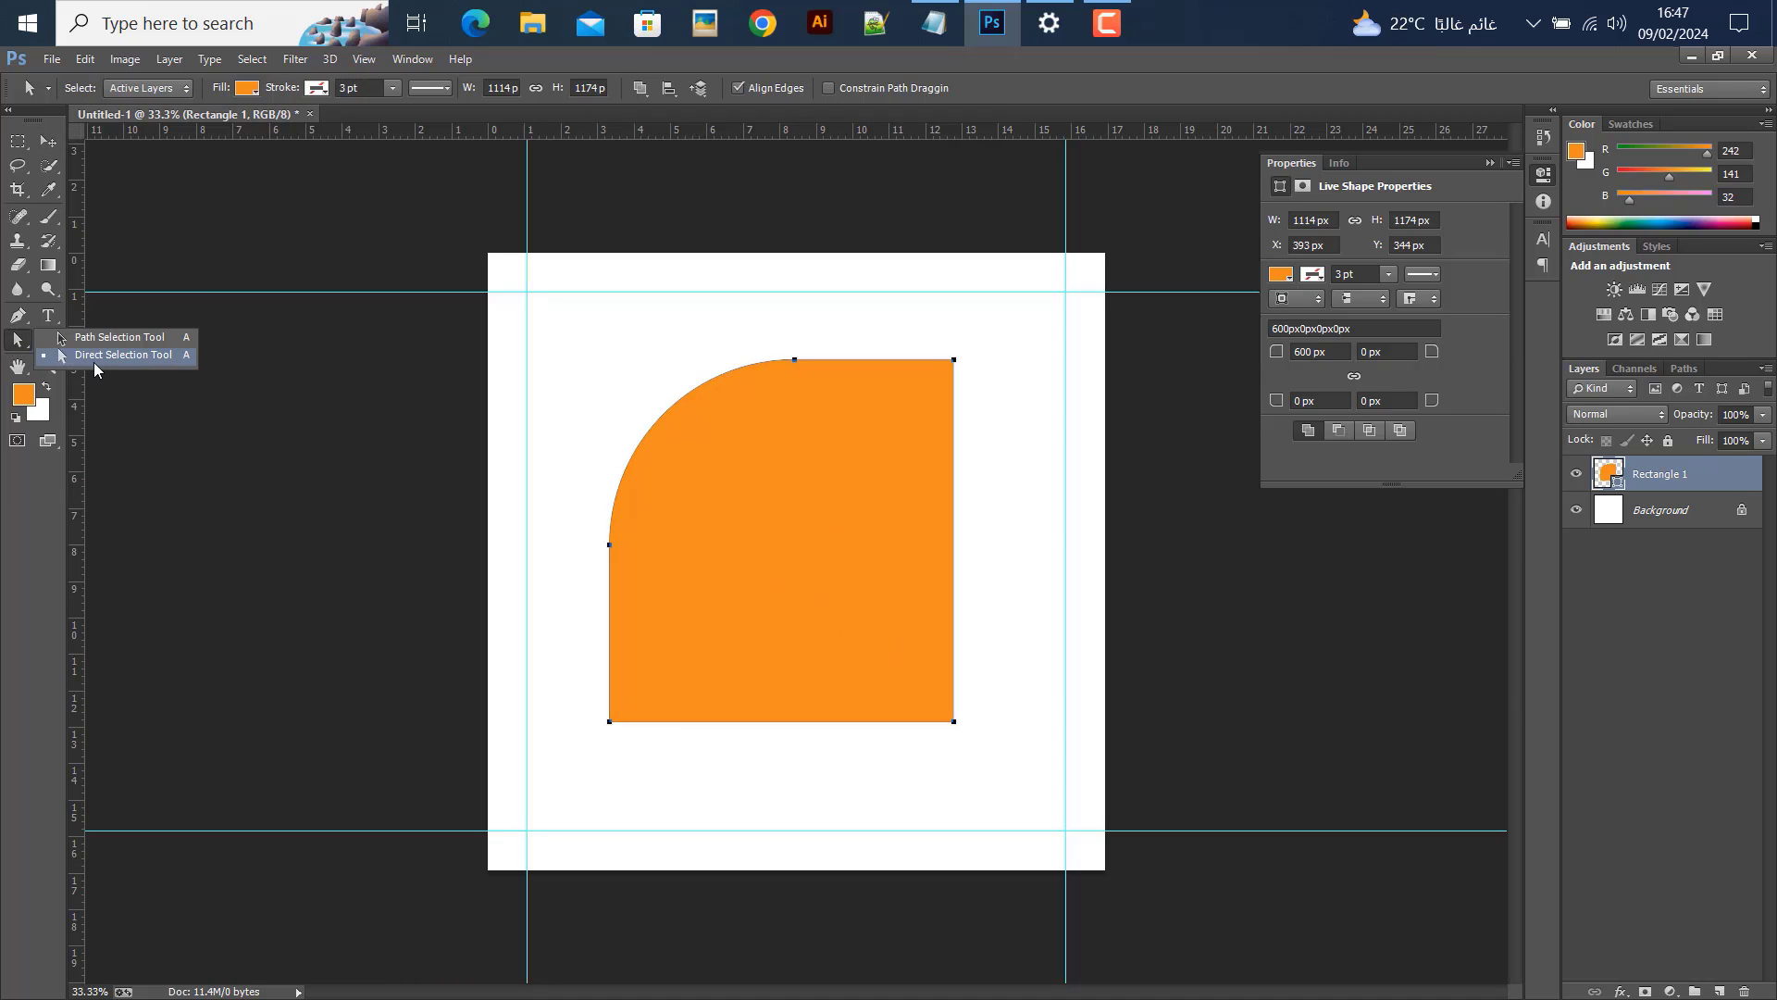
click(88, 363)
drag(552, 694, 1116, 800)
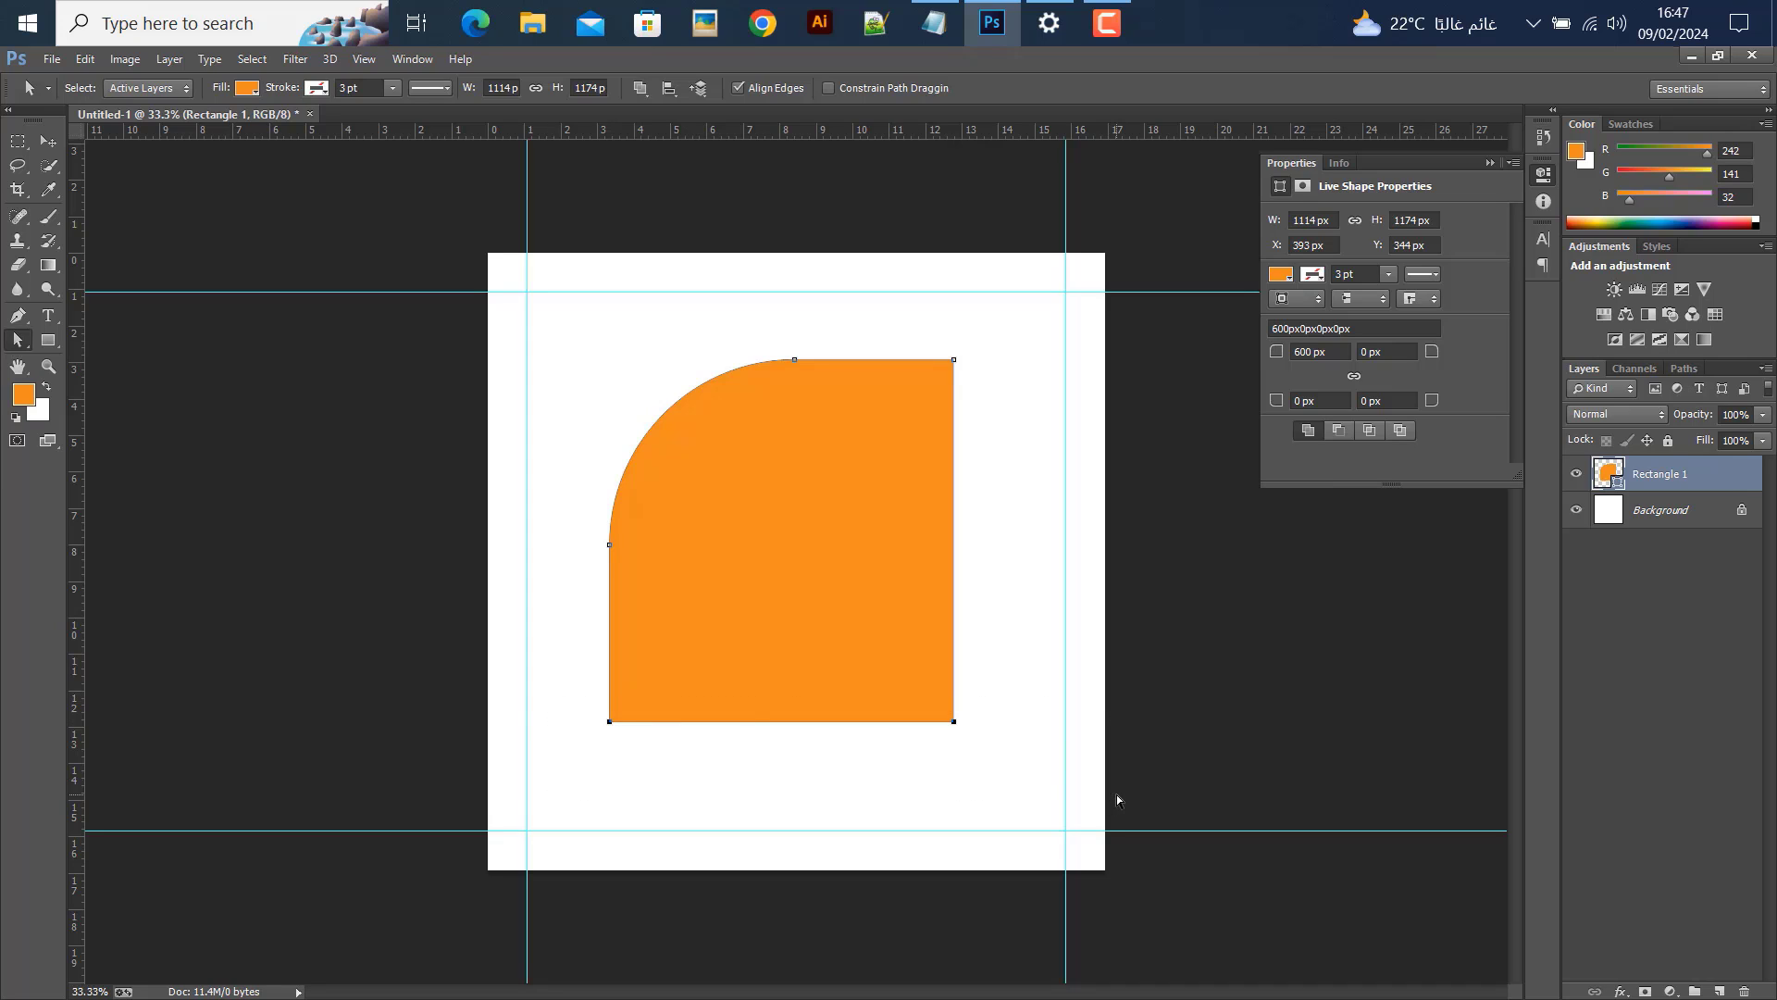
key(shift+Down)
key(shift+Down)
key(shift+Down)
key(shift+Down)
key(shift+Down)
key(shift+Down)
key(shift+Down)
key(shift+Down)
key(shift+Down)
key(shift+Down)
key(shift+Down)
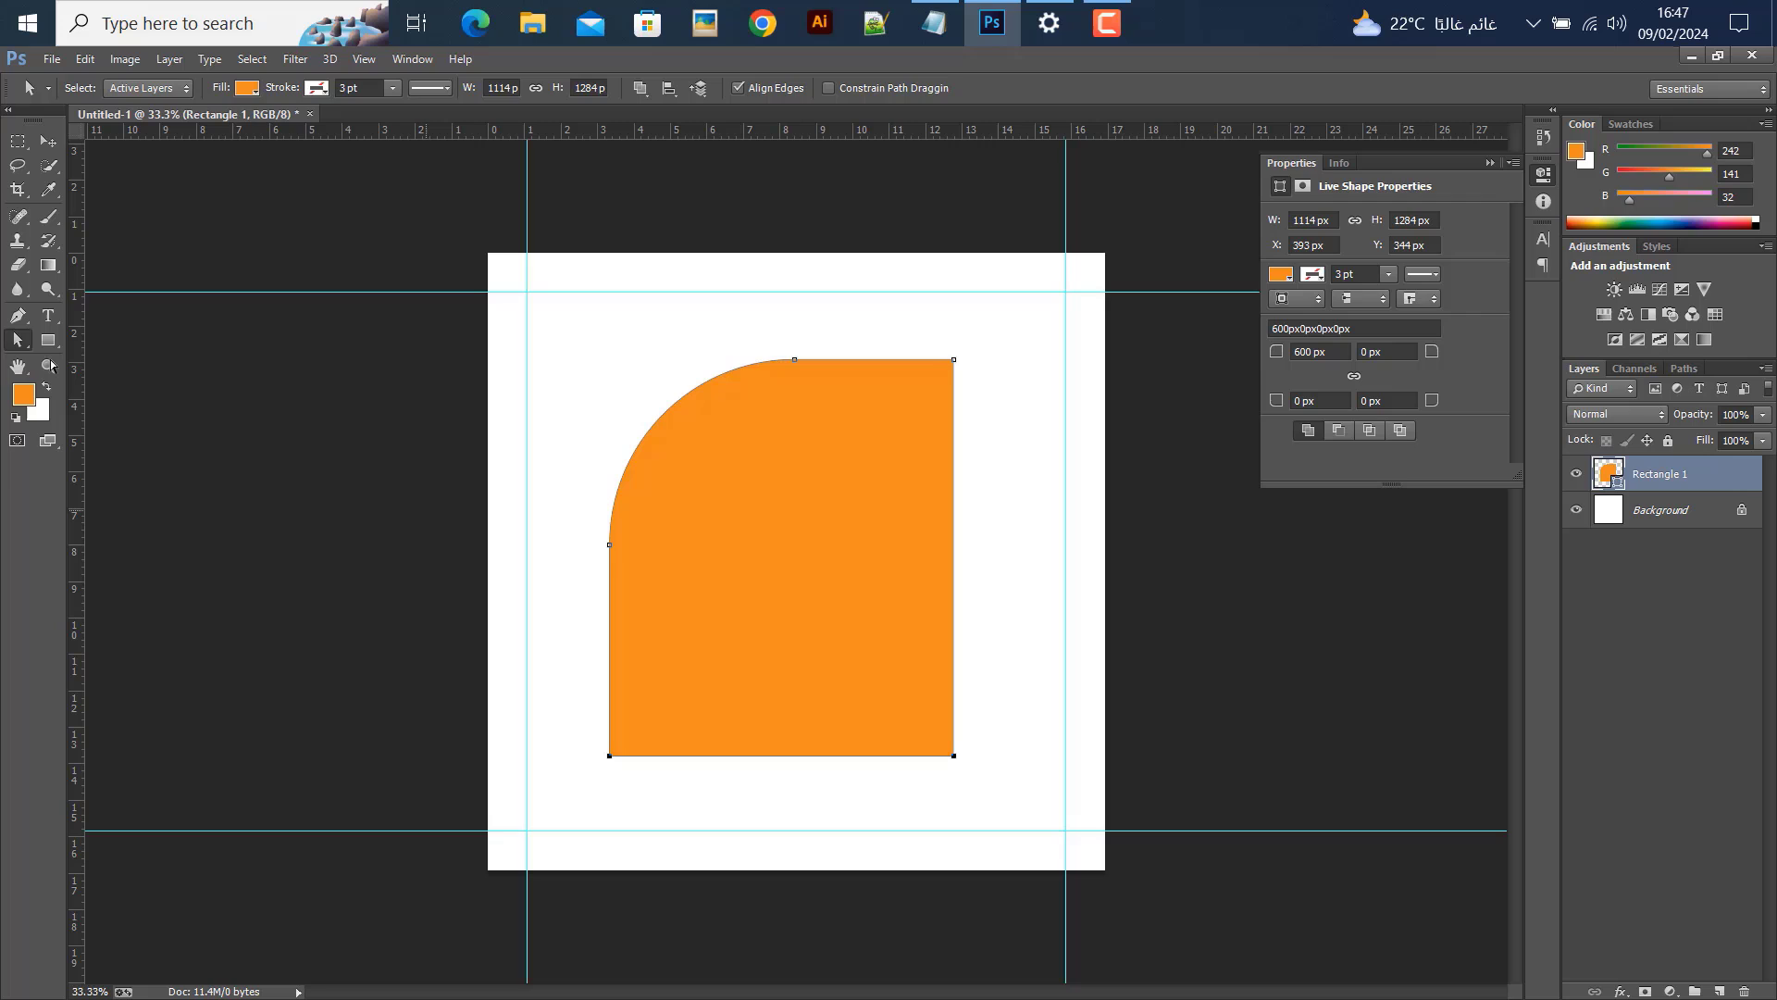
Set the shape's top-left corner radius to 700 px and centre the shape on the canvas
click(48, 140)
drag(892, 590, 894, 584)
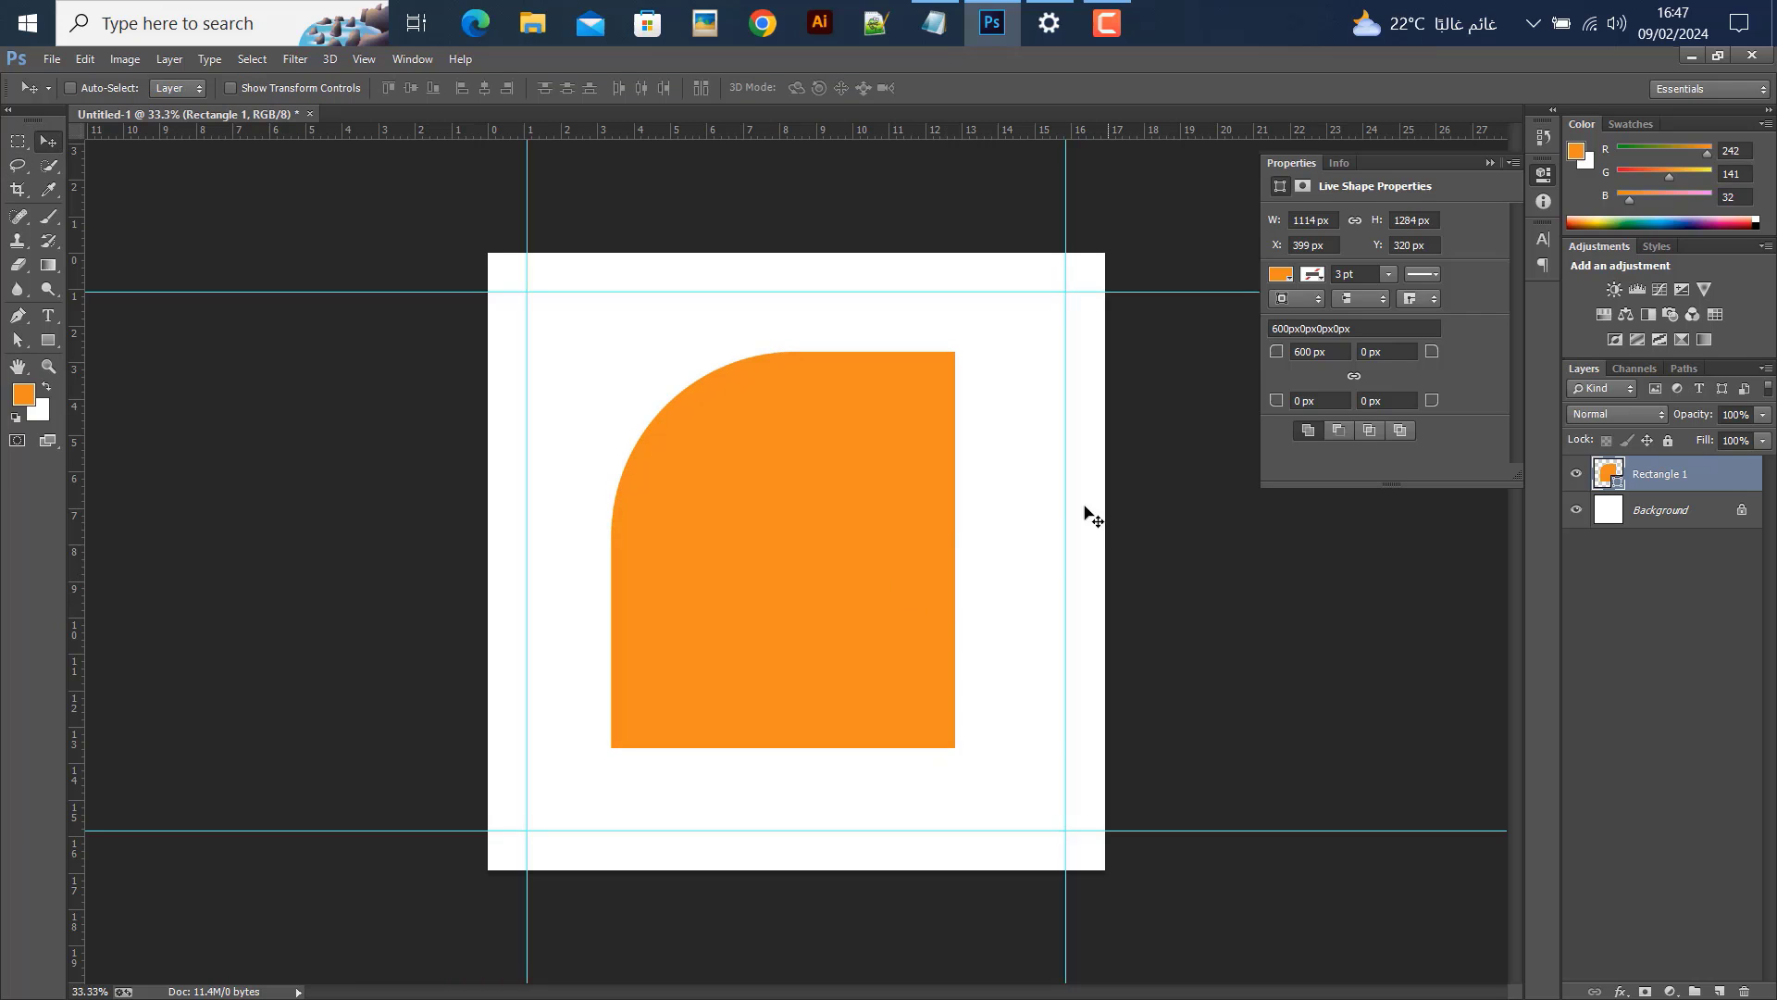
click(1298, 351)
text(7)
key(Return)
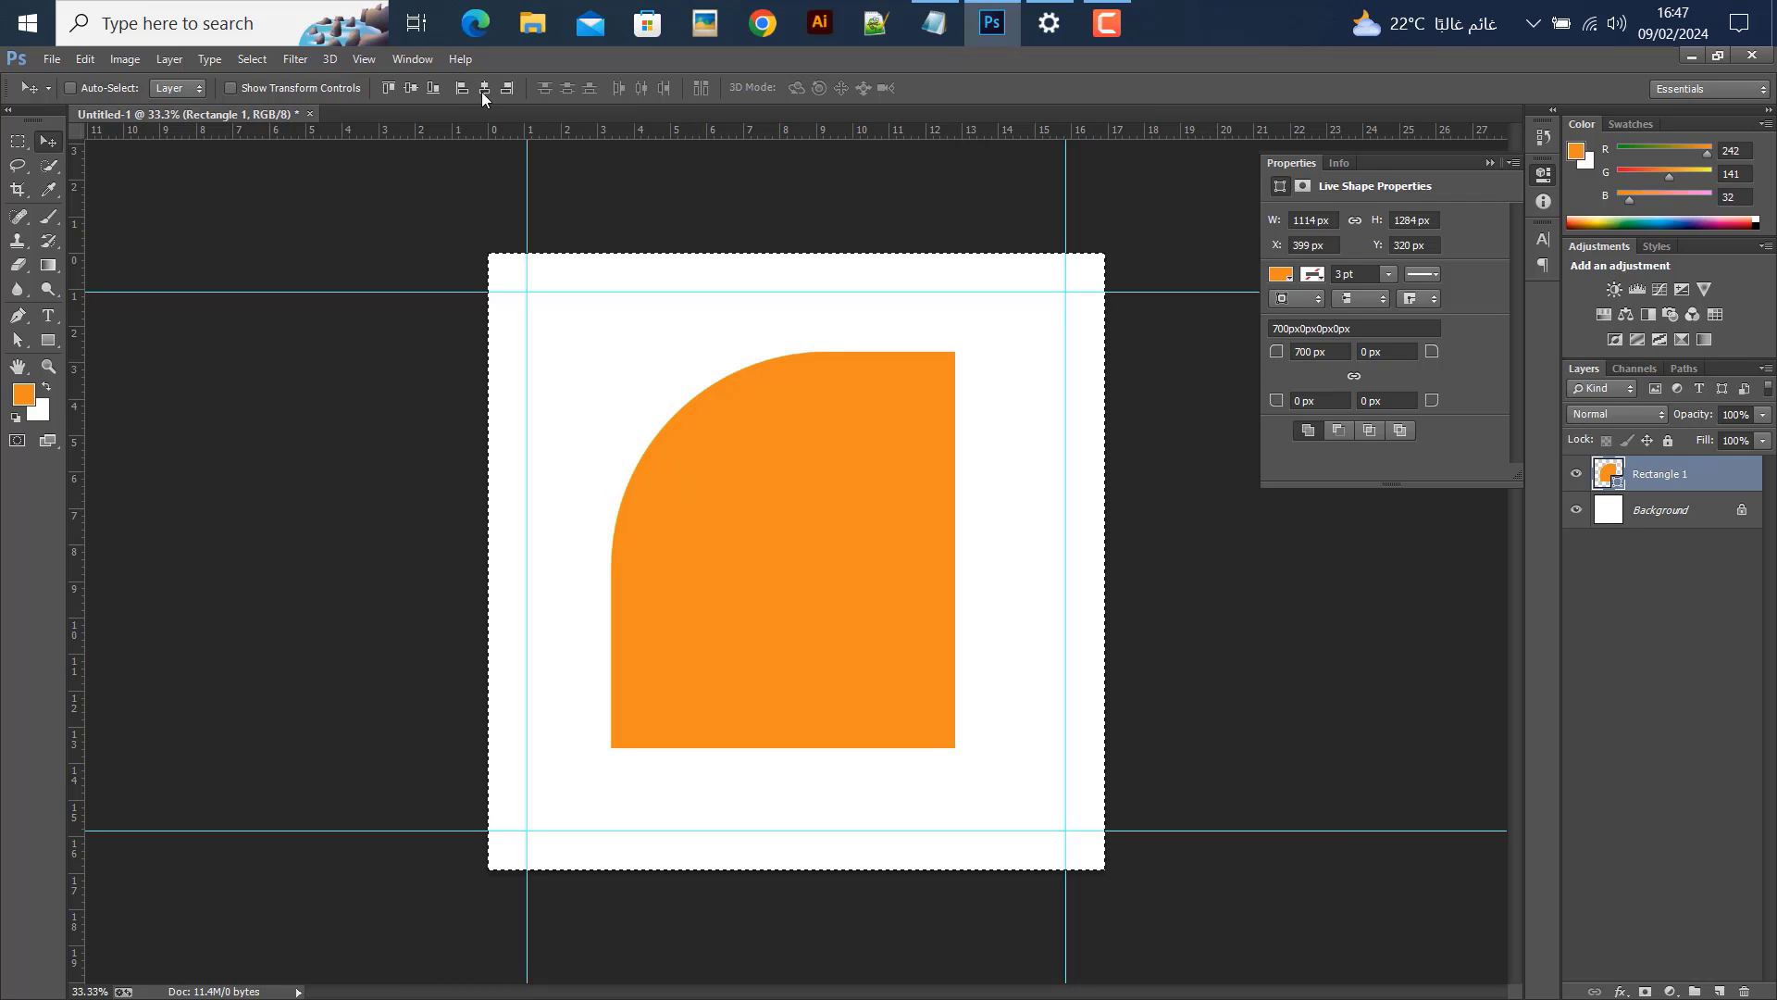
click(410, 87)
key(ctrl+d)
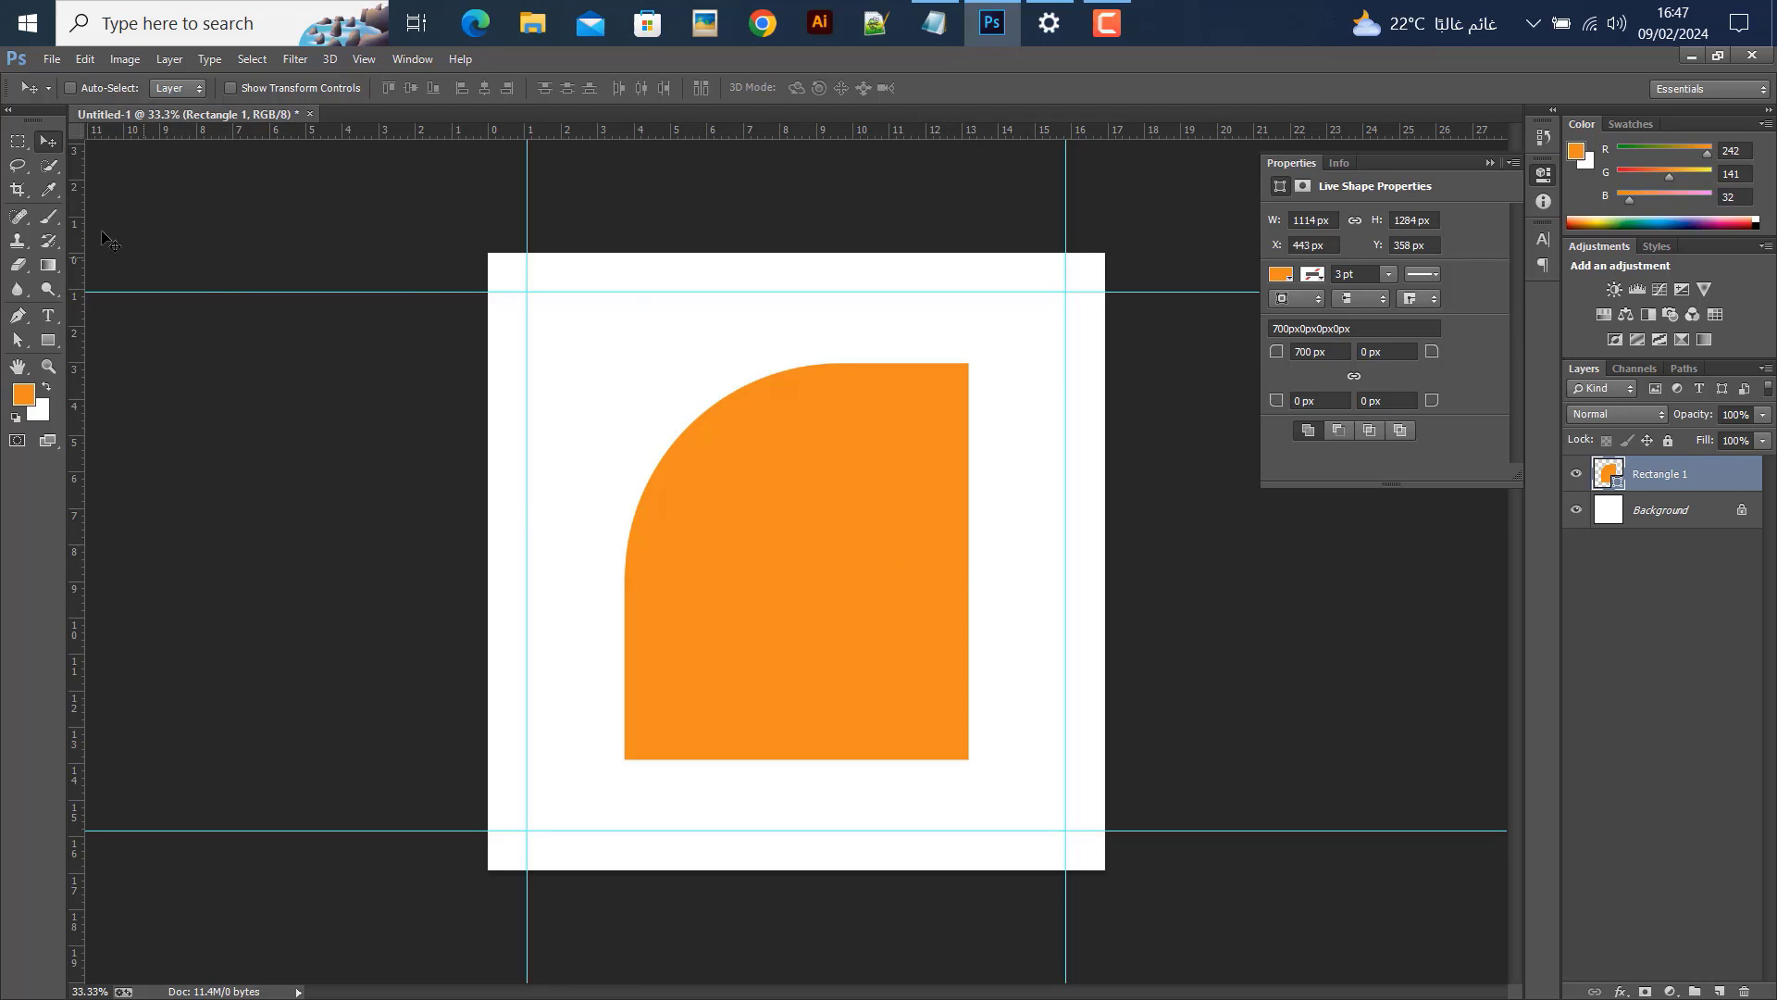
Place contemporary-living-room-interior-design-with-luxury-armchair.jpg and shift it over the orange shape to about X 1411 px, Y 975 px
click(52, 60)
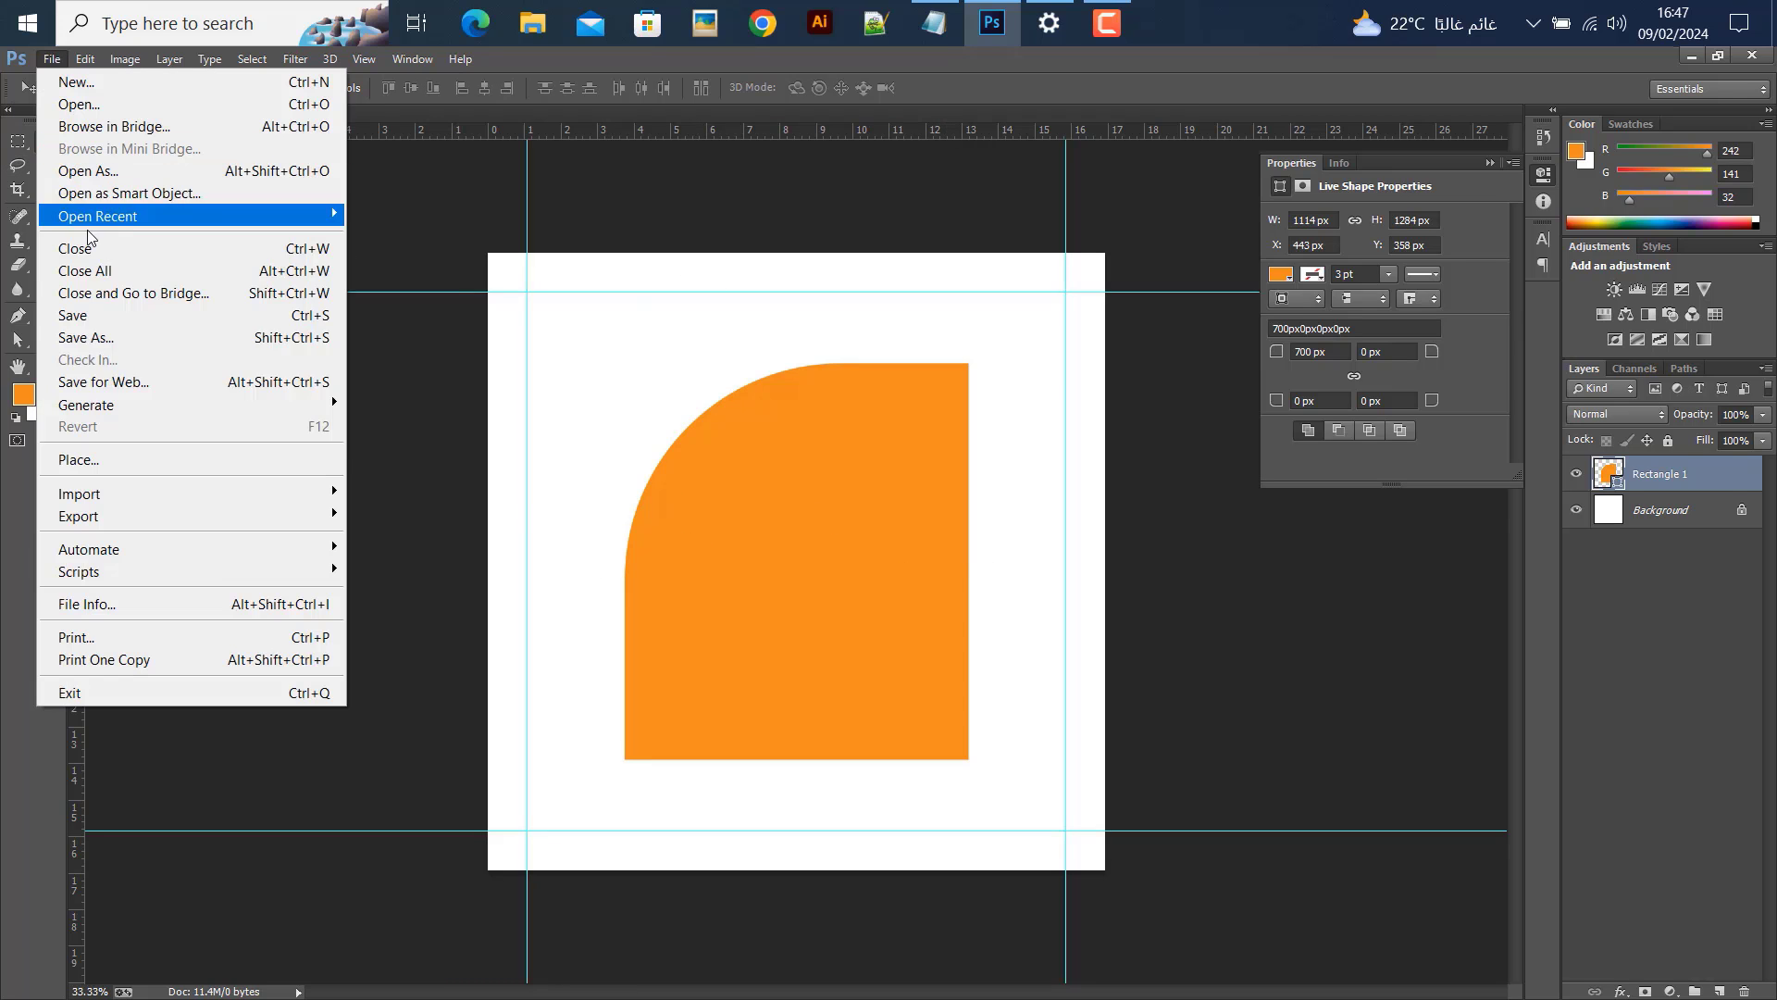
click(115, 468)
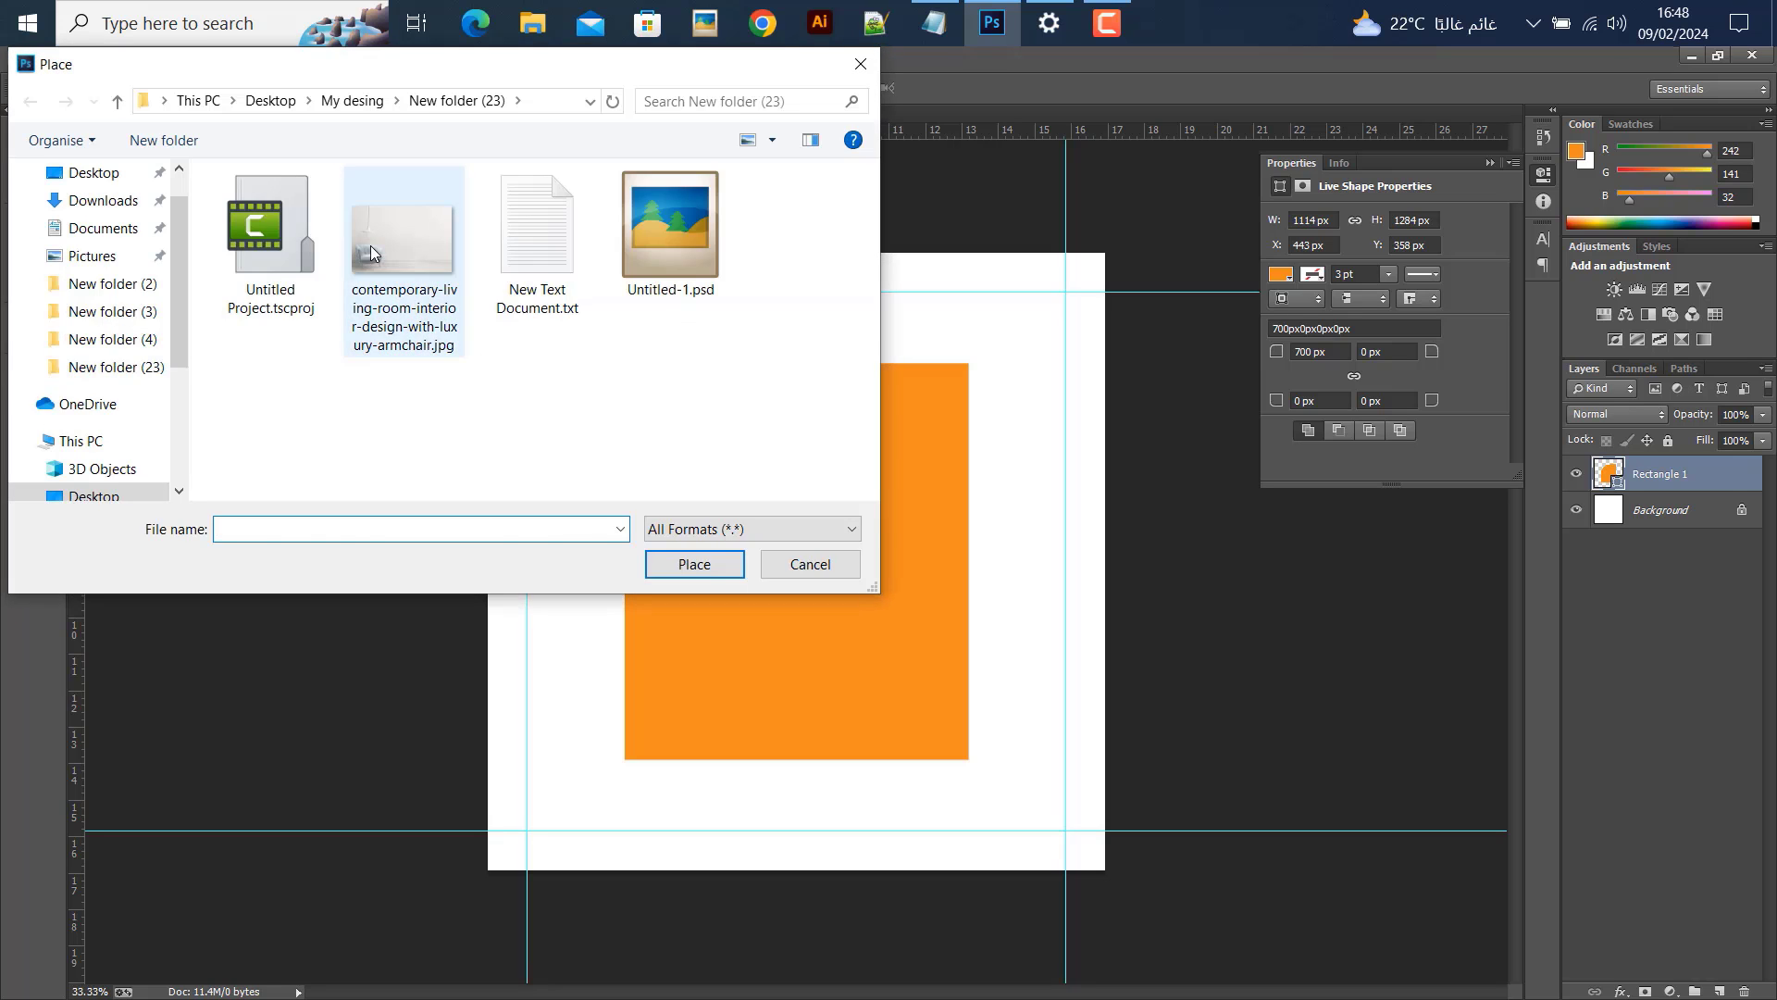
click(370, 251)
click(694, 563)
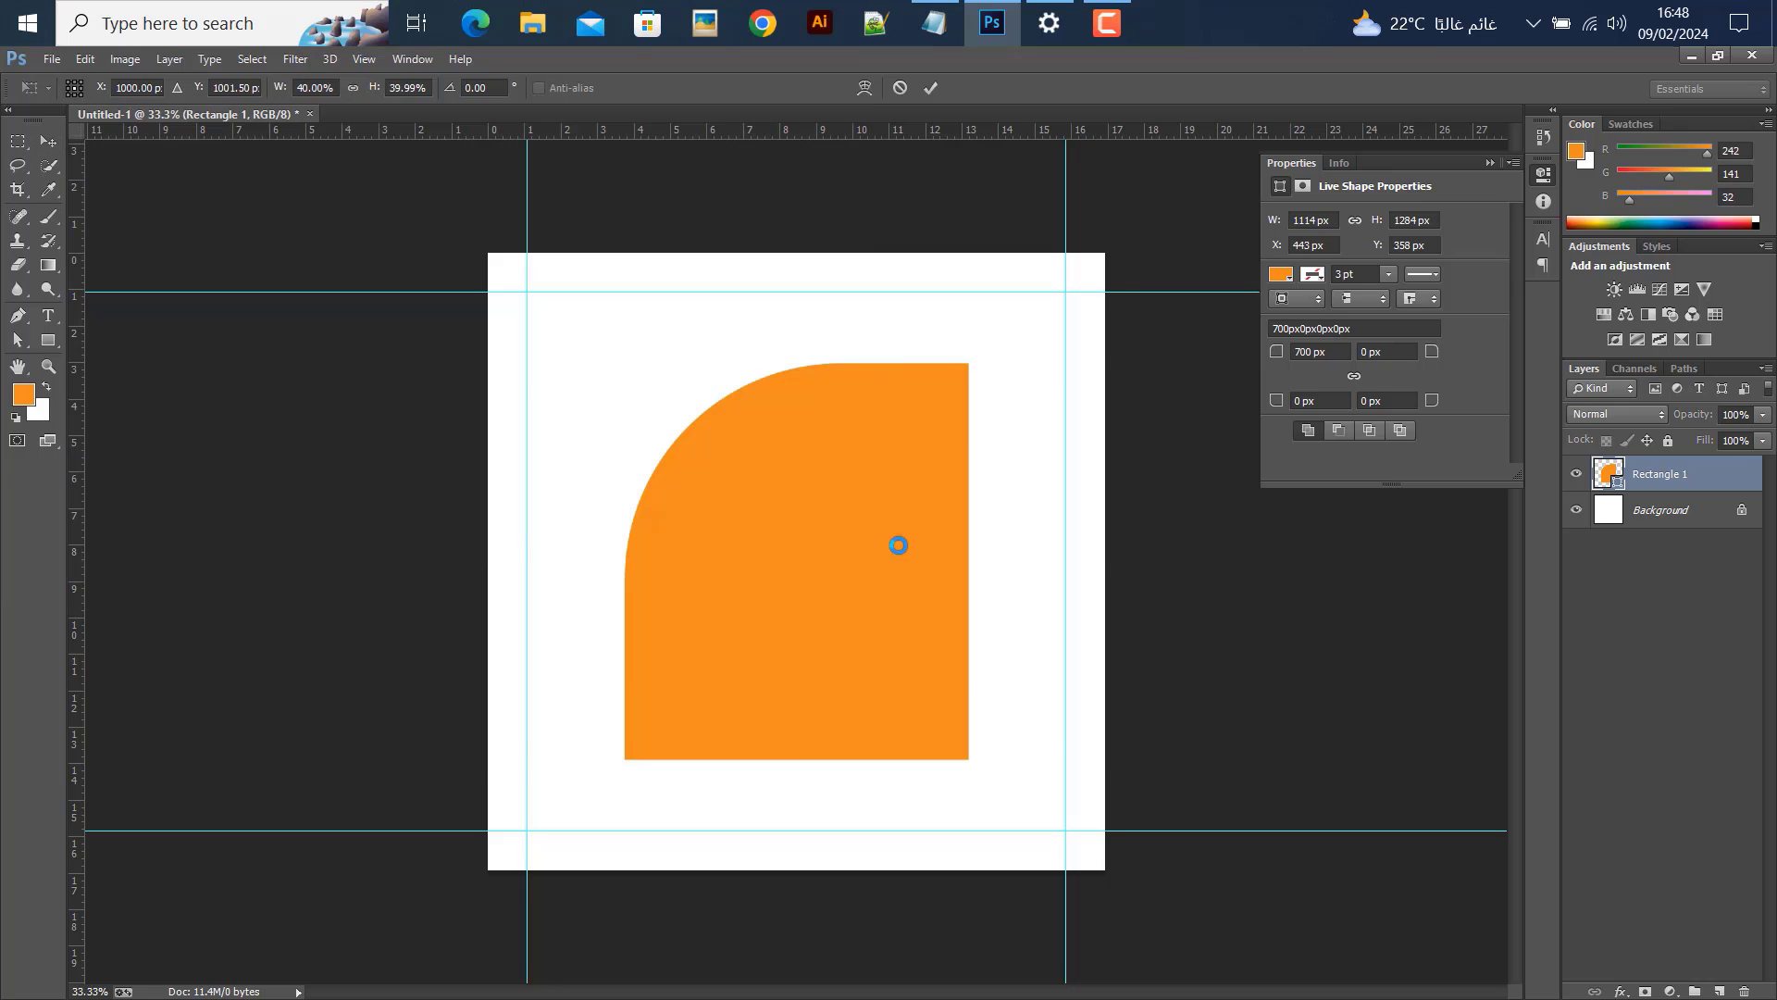
drag(824, 569, 950, 561)
click(937, 88)
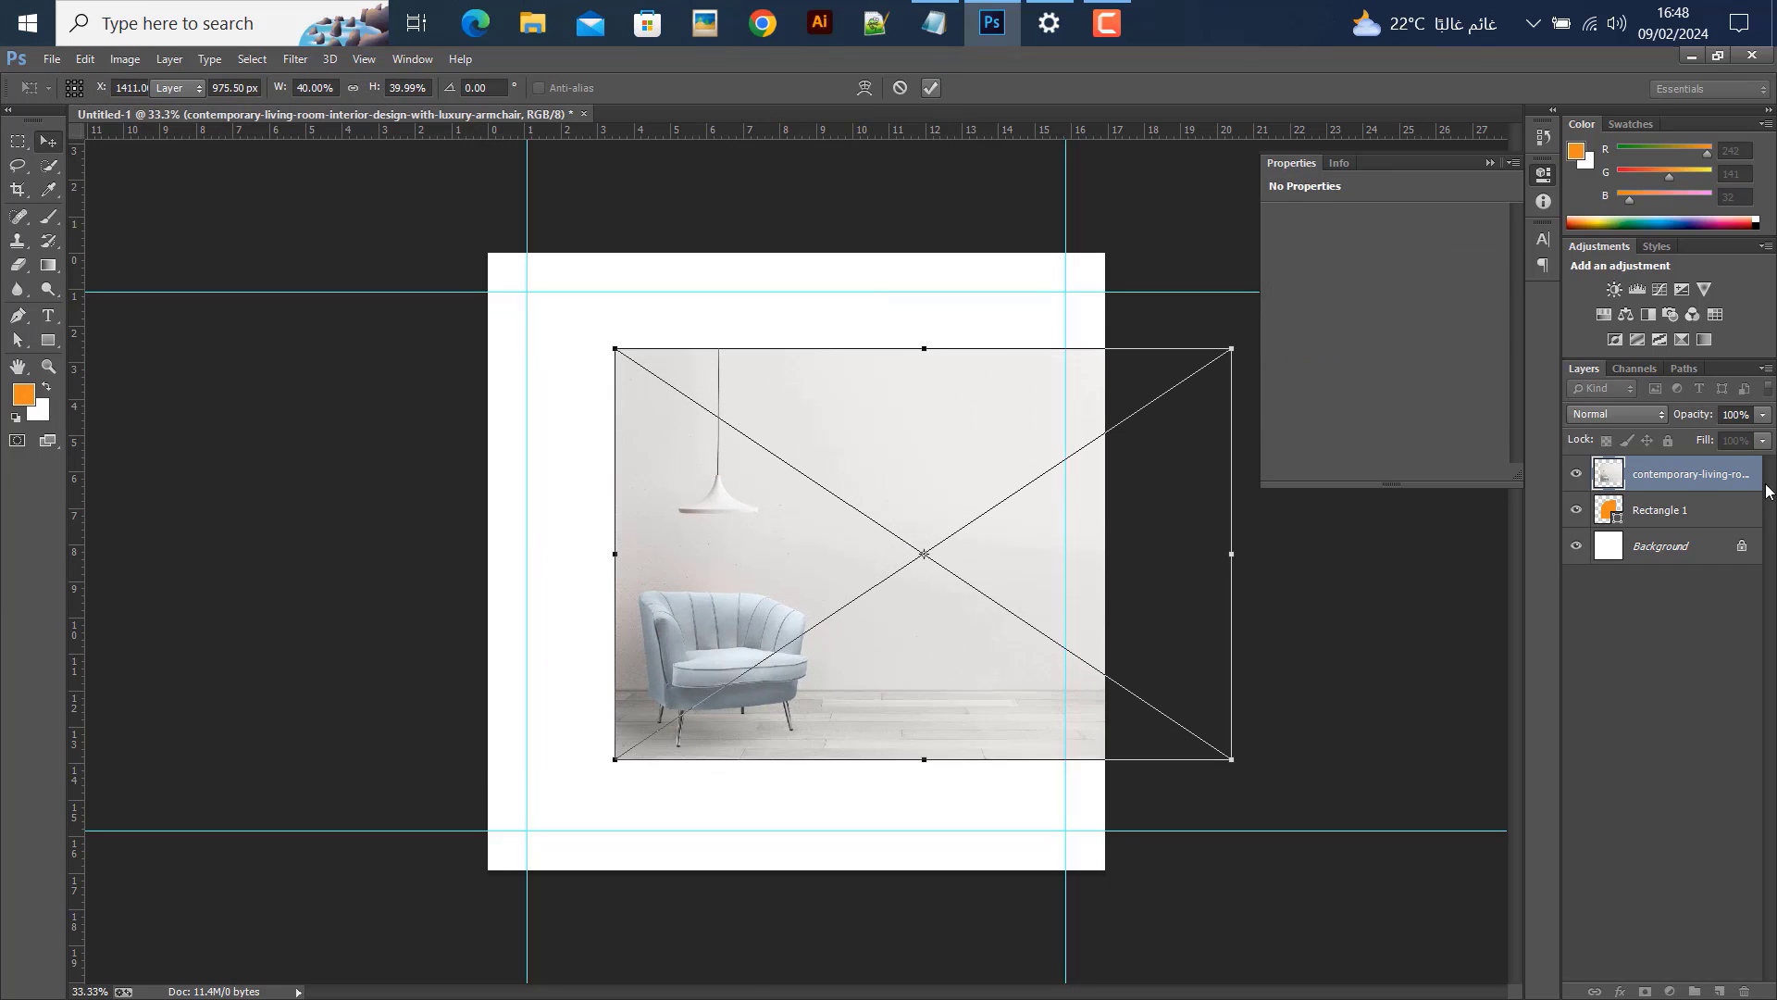
Clip the armchair photo to Rectangle 1 with a clipping mask and shift it slightly down and to the right
right_click(1692, 482)
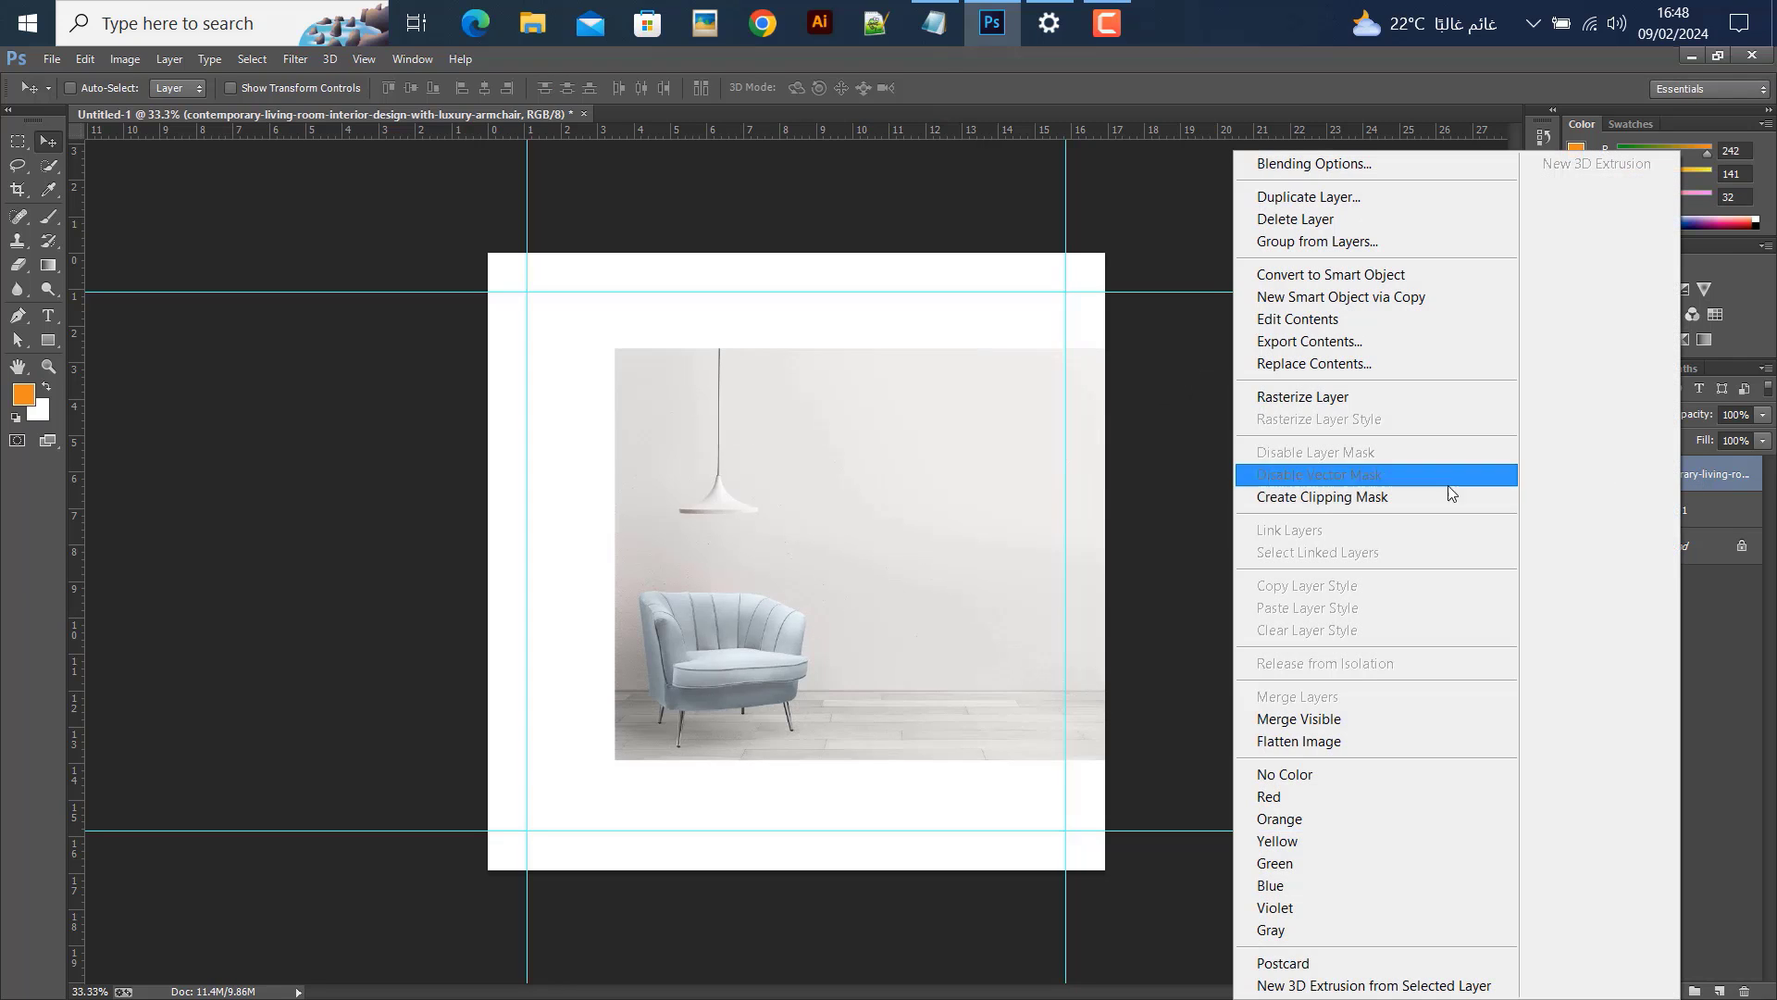
click(1368, 491)
mouse_move(857, 603)
mouse_down()
mouse_move(870, 575)
mouse_move(877, 615)
mouse_move(862, 620)
mouse_up()
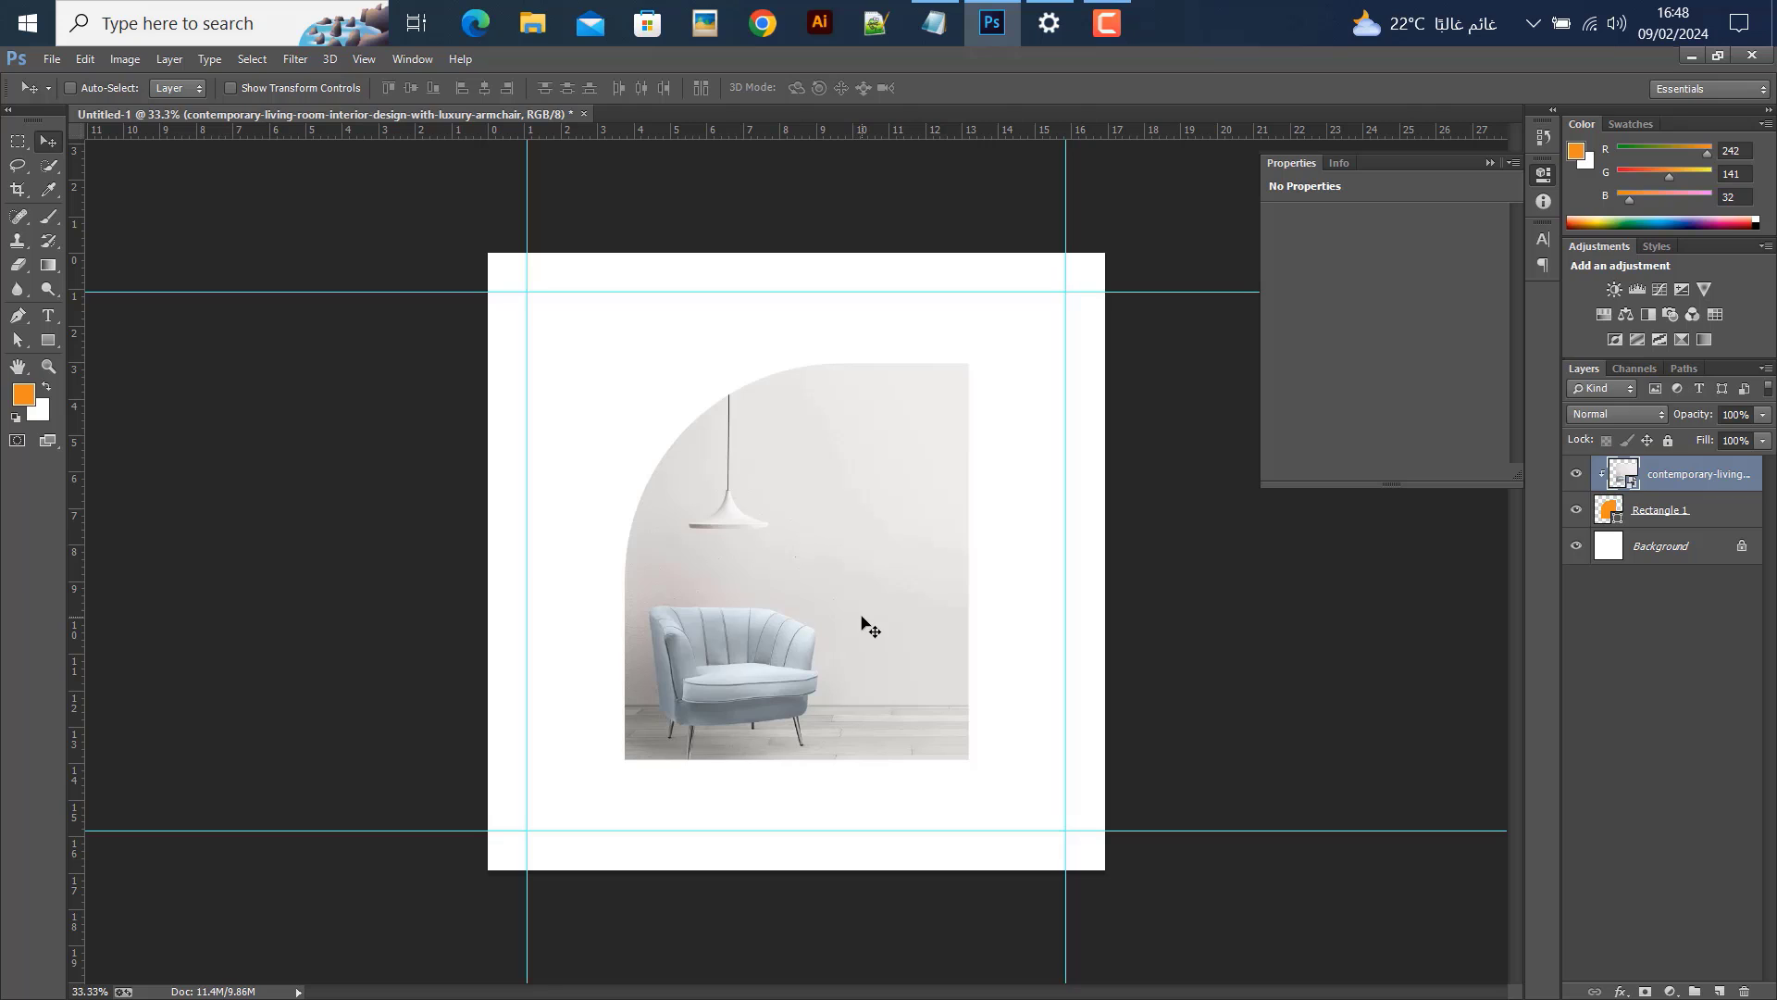
Scale the clipped photo proportionally to about 47.3% and reposition it at about X 1592 px, Y 914 px to frame the armchair
key(ctrl+t)
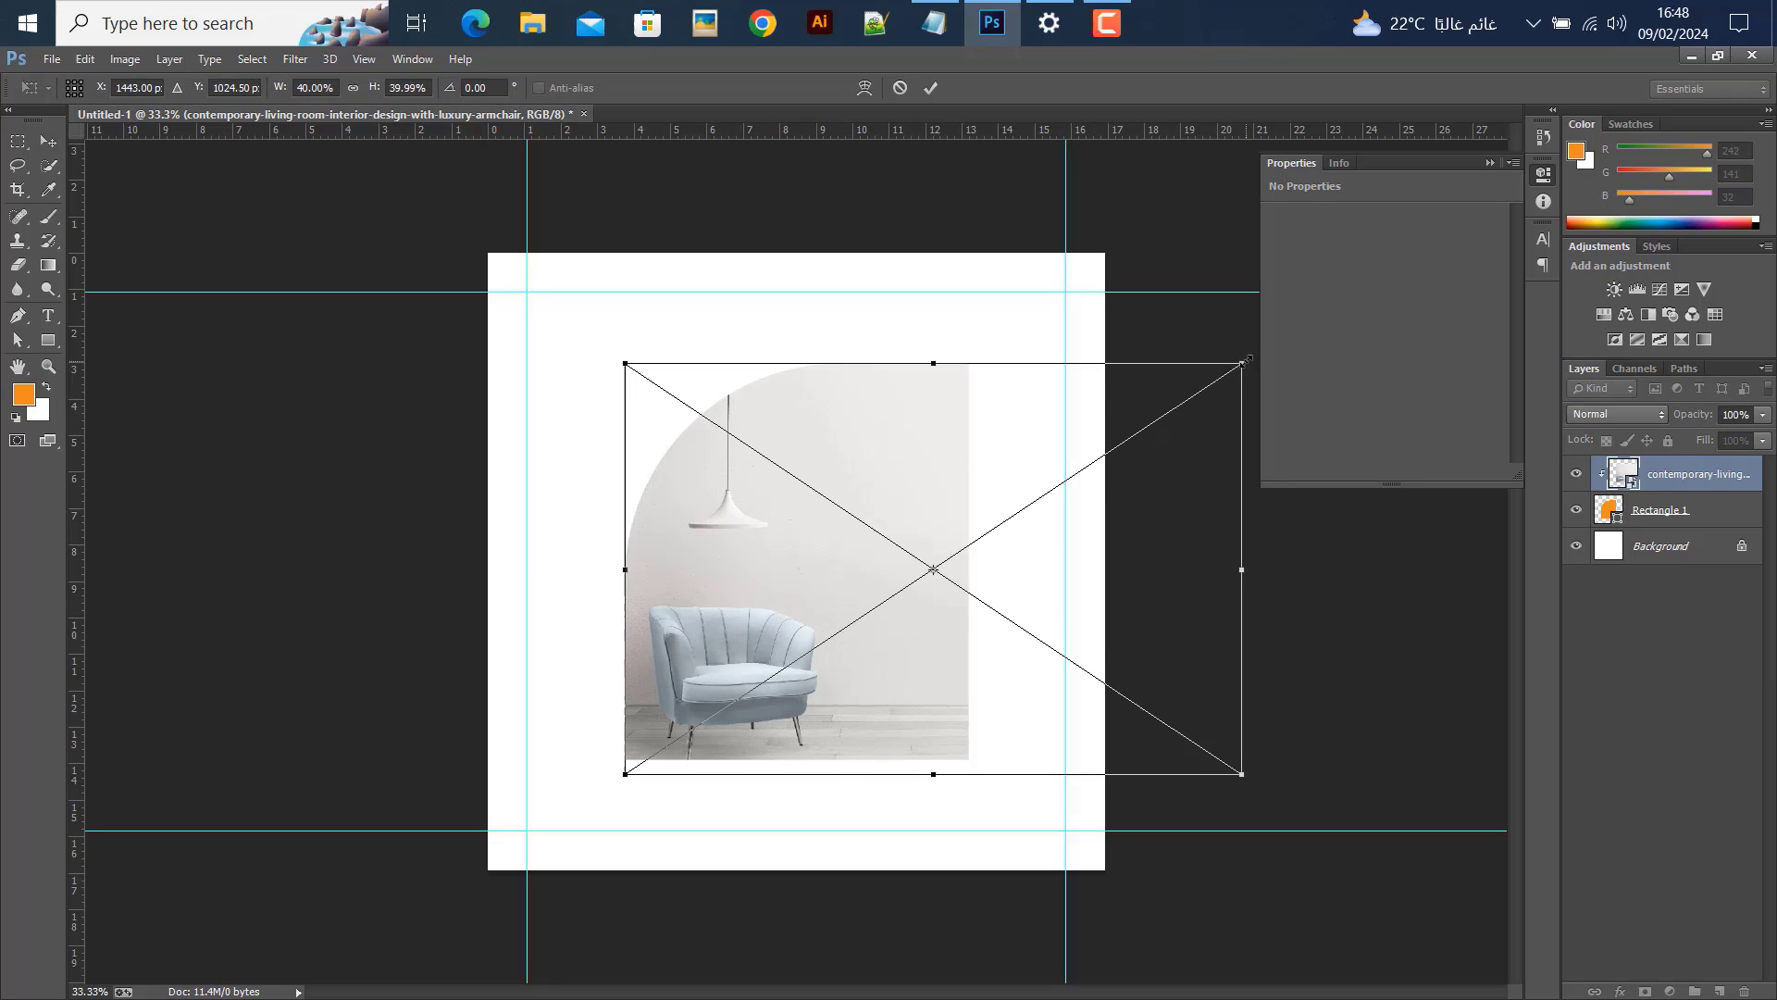
drag(1246, 359, 1357, 290)
drag(873, 659, 873, 618)
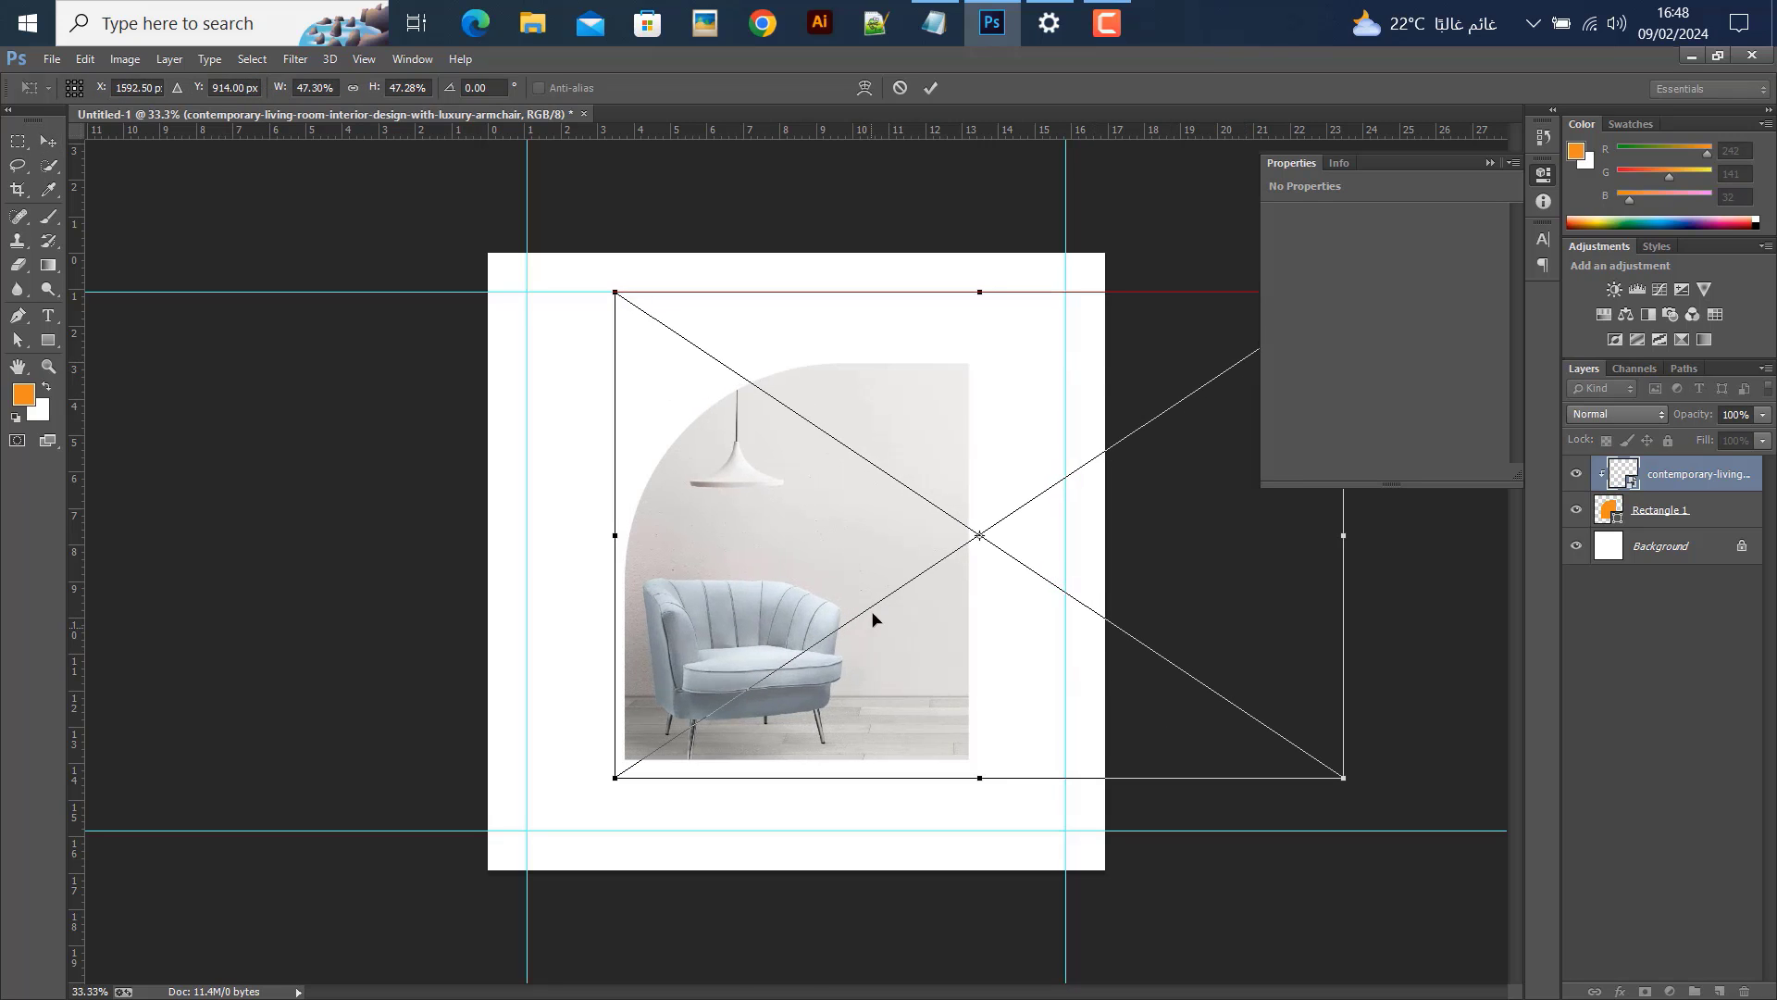
click(932, 87)
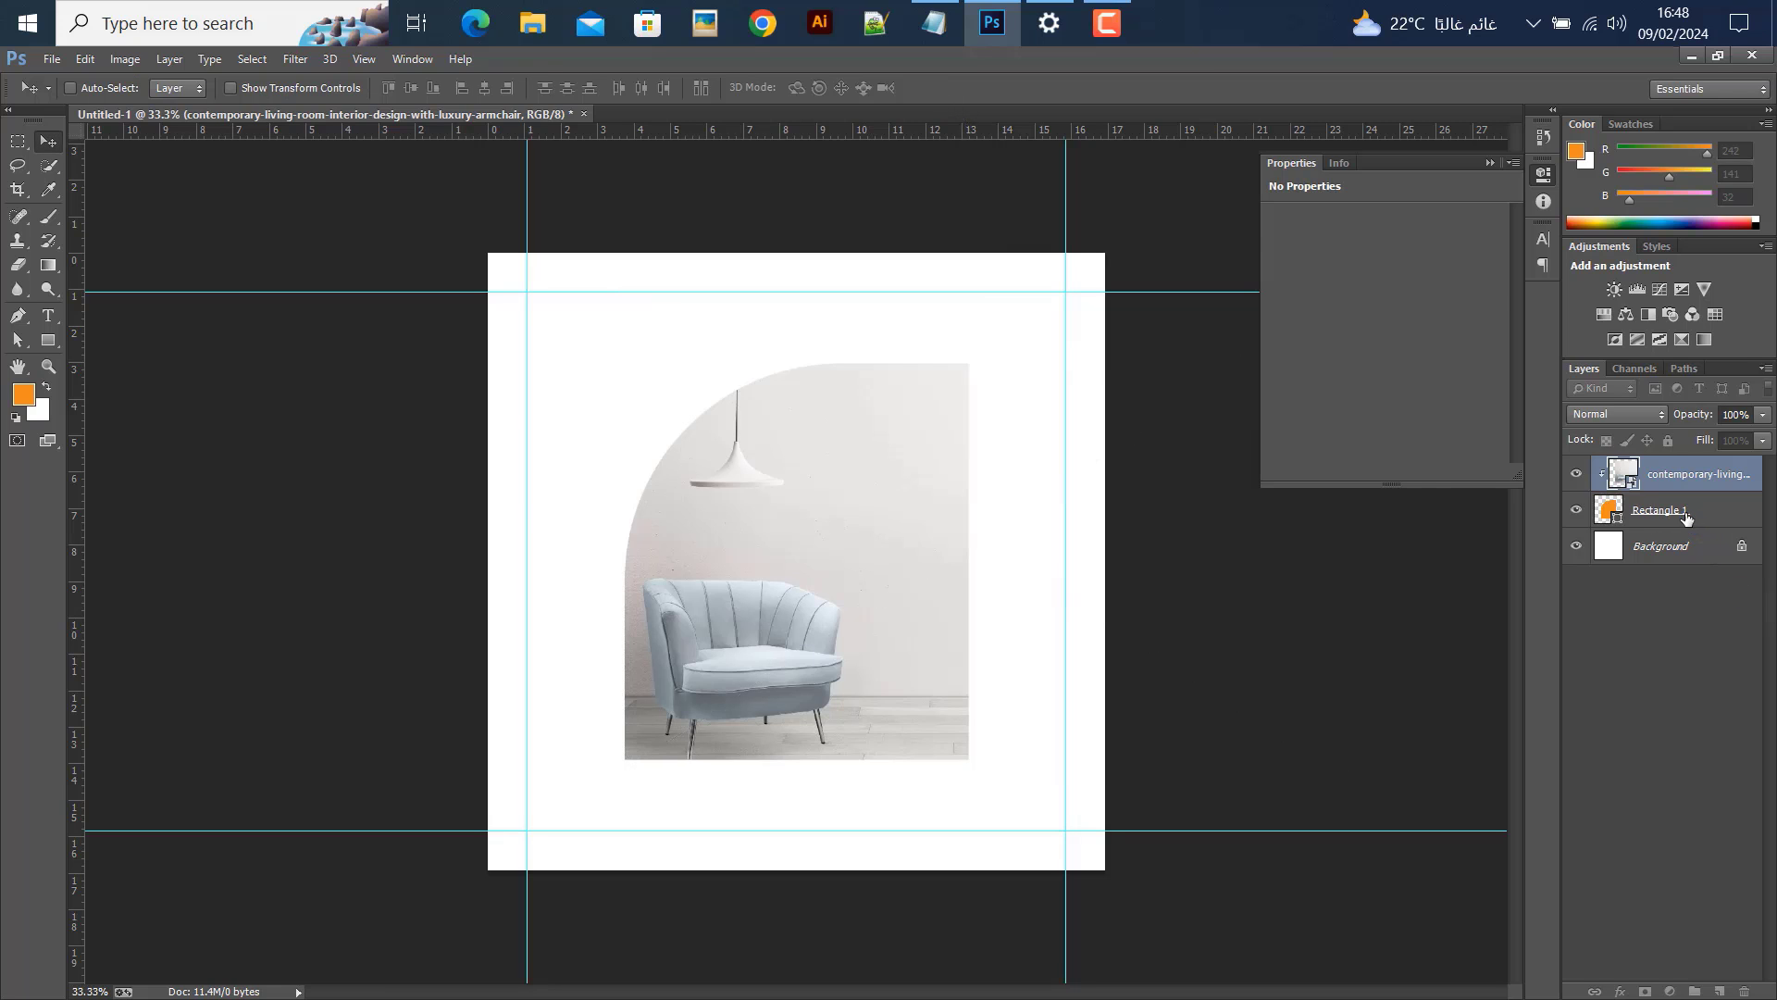
Duplicate the Rectangle 1 layer under the name Rectangle 1 copy and move the duplicate above the photo layer
click(1637, 509)
click(1575, 512)
click(1575, 512)
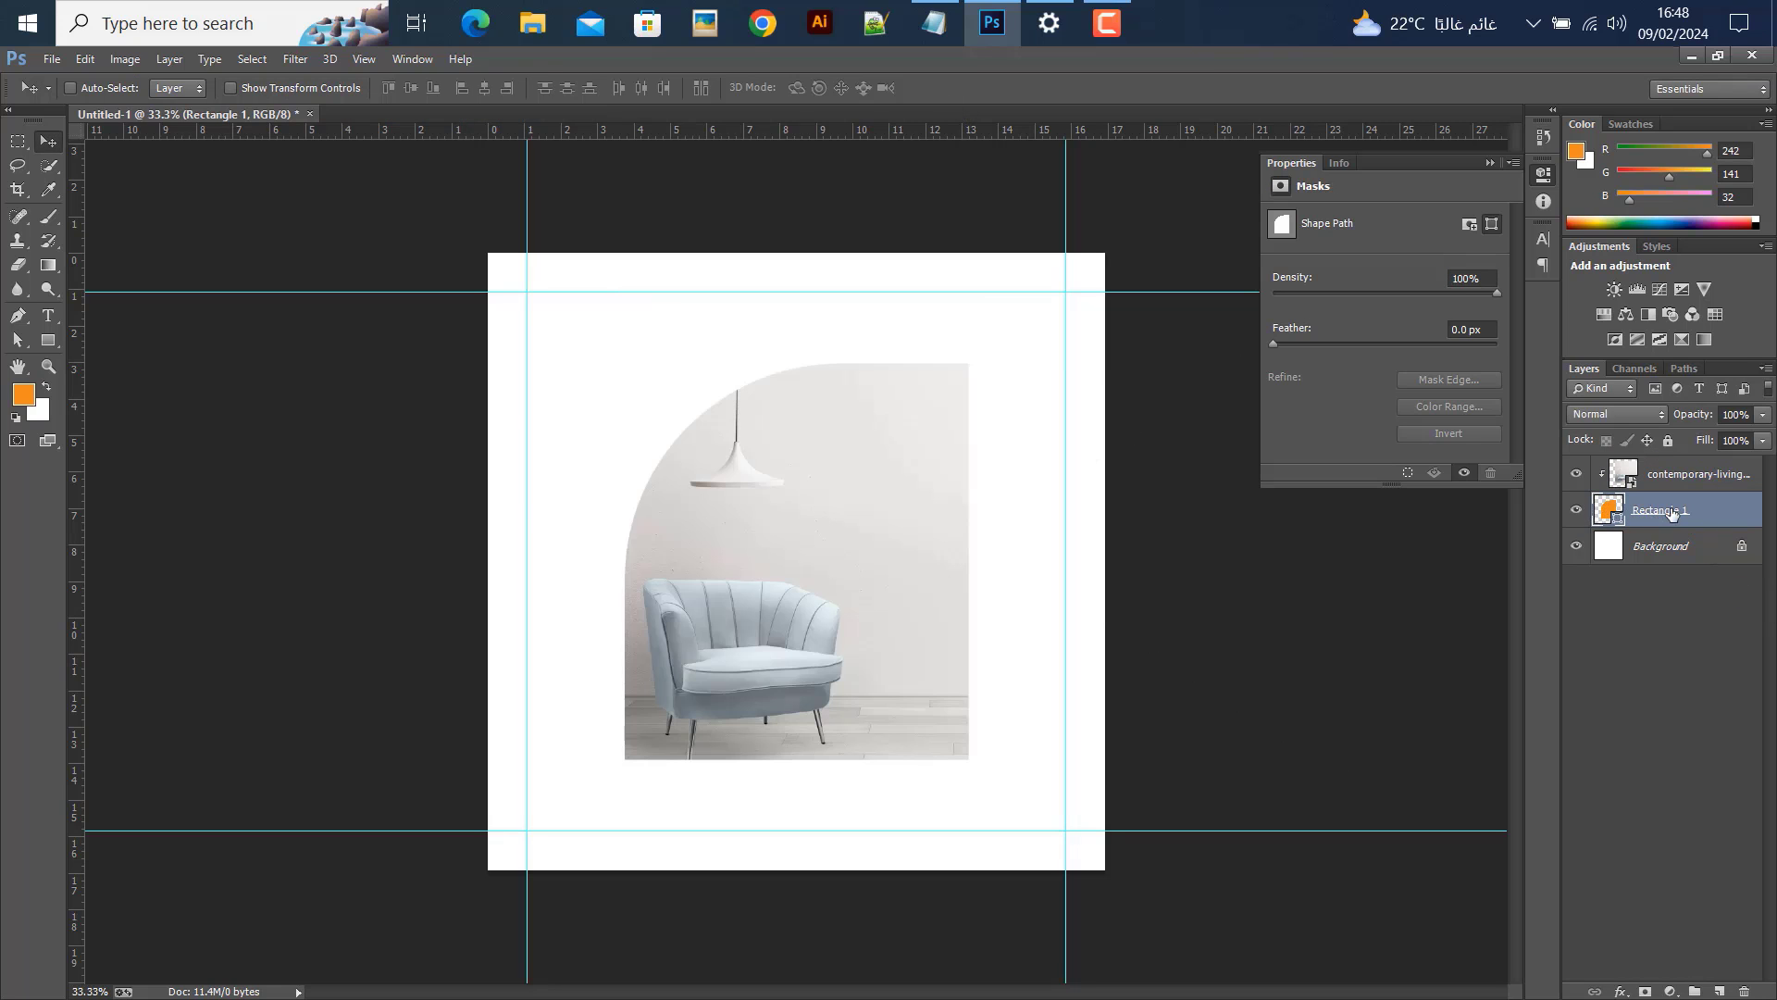
right_click(1679, 510)
click(1269, 252)
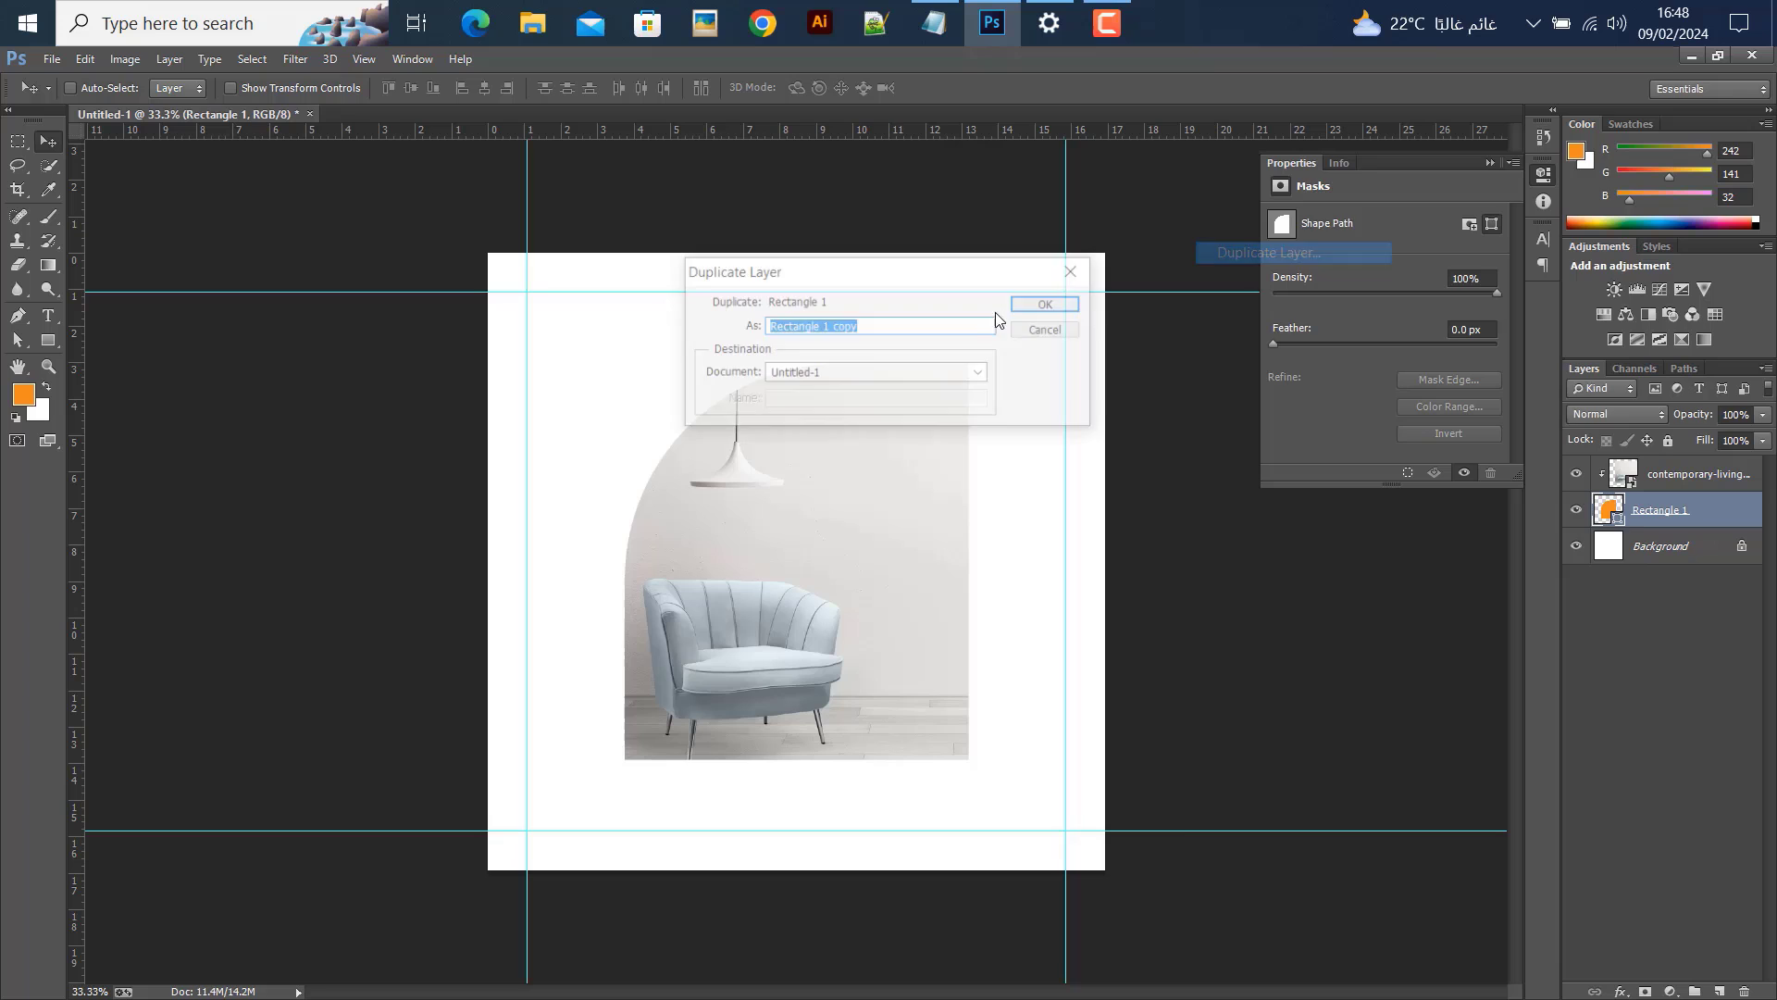
click(1051, 329)
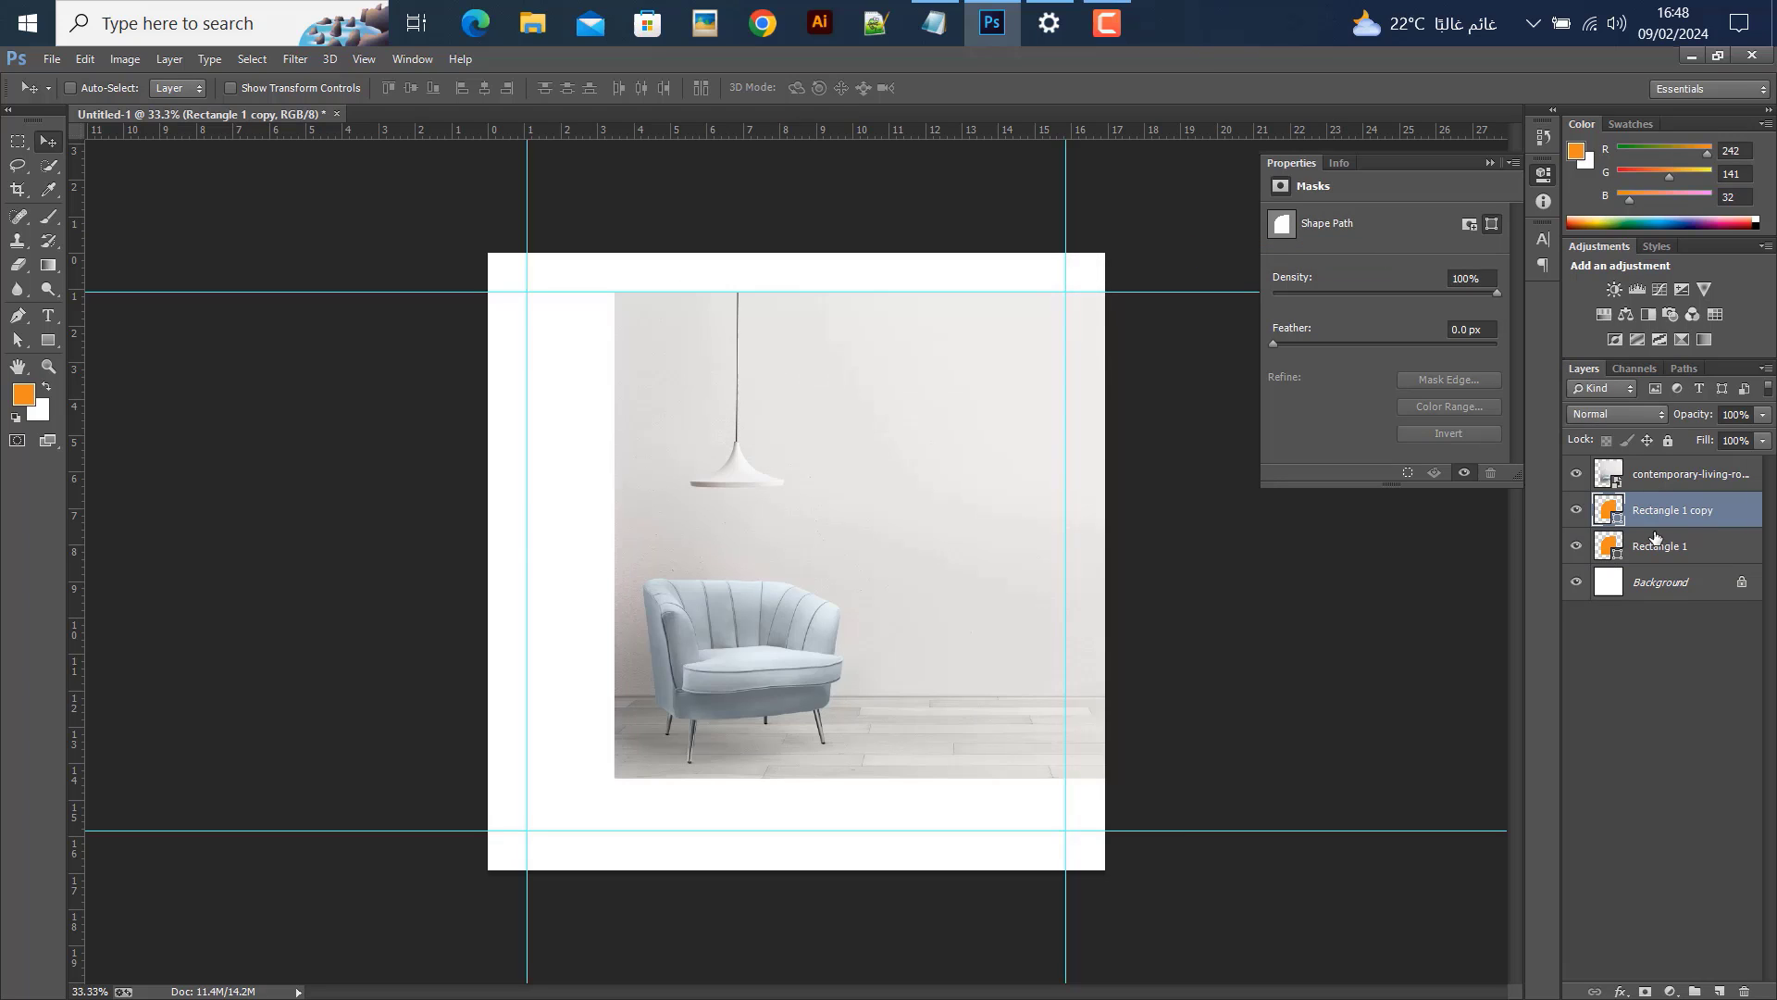
drag(1654, 515, 1650, 465)
Create the clipping mask again so the armchair photo is clipped to Rectangle 1
click(1680, 511)
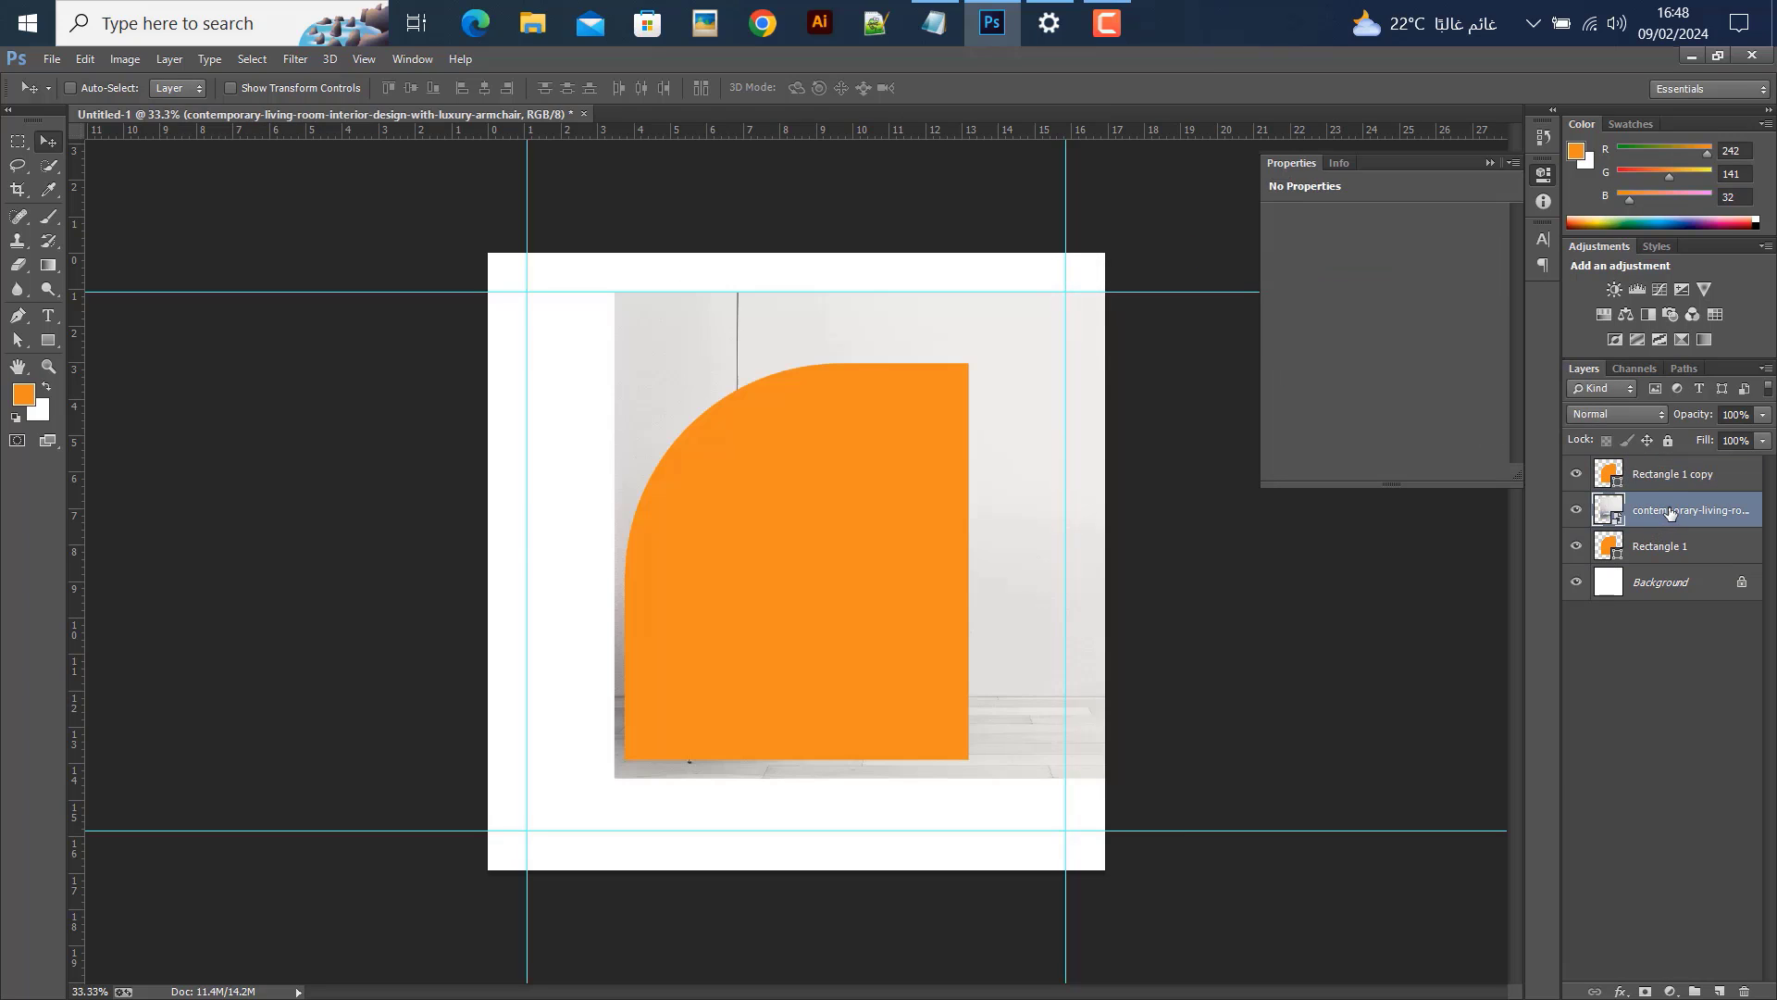
right_click(1680, 510)
click(1359, 497)
Remove the fill of Rectangle 1 copy and give the shape a solid black stroke
click(1671, 477)
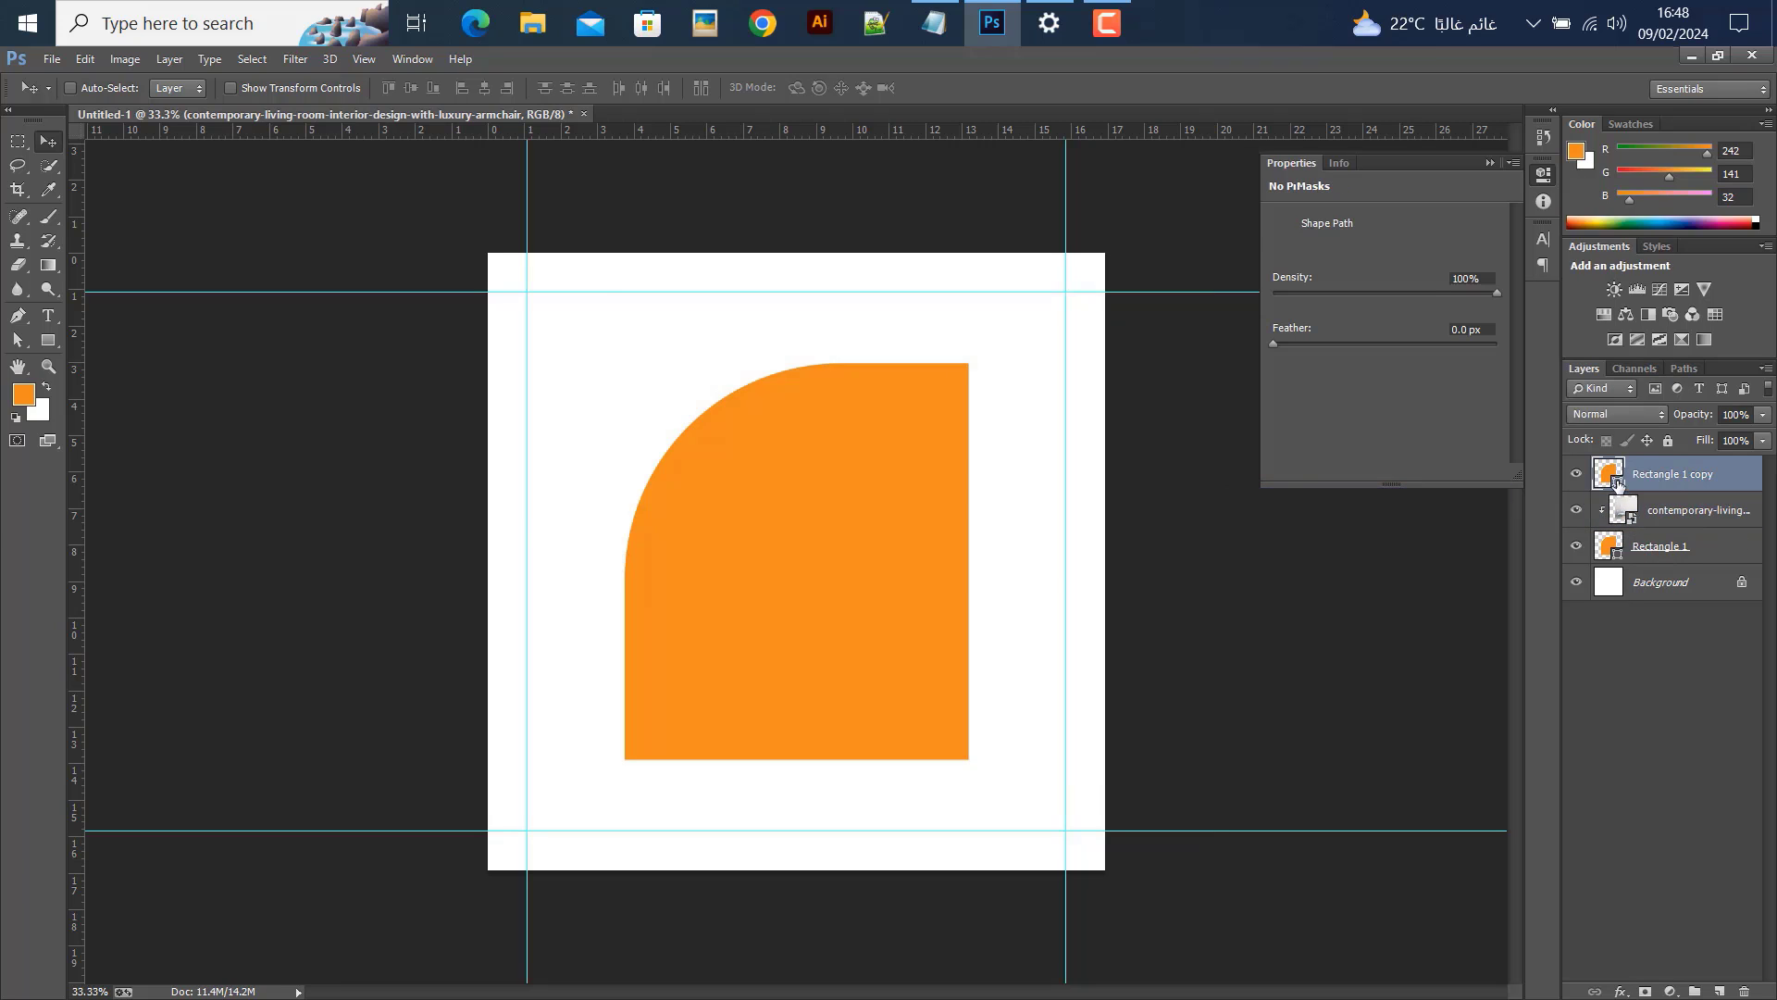
click(1576, 474)
click(1576, 474)
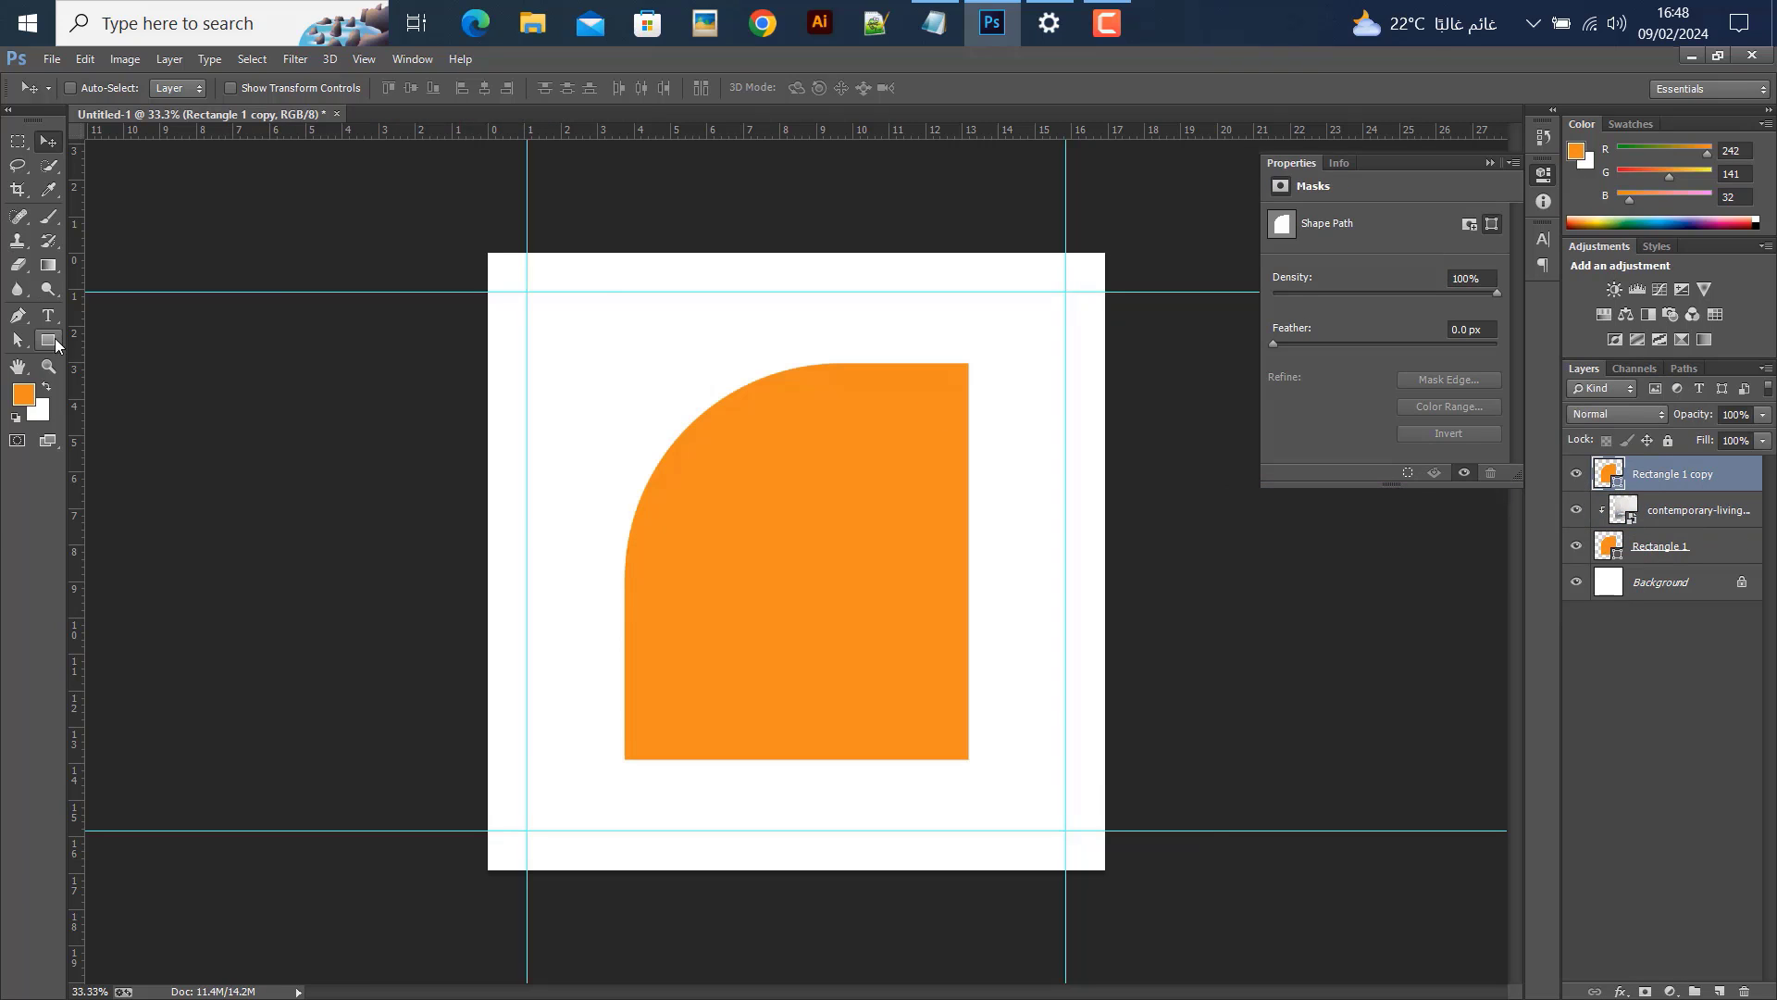
click(50, 341)
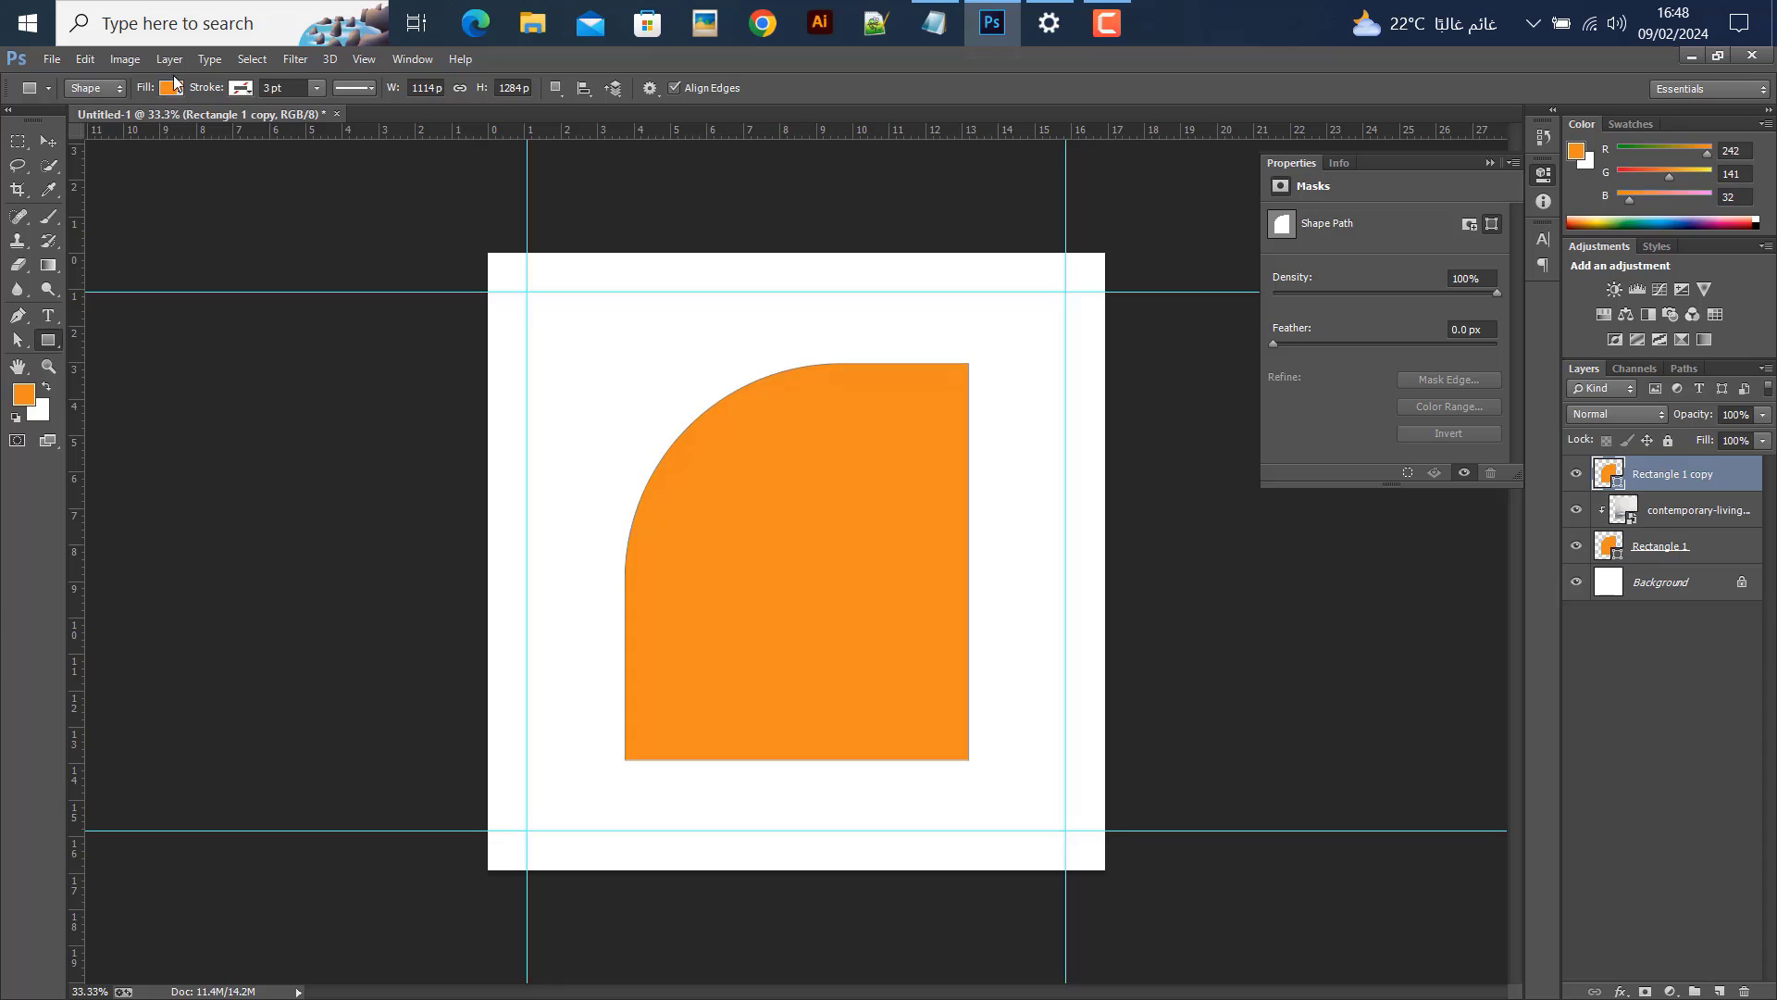
click(172, 89)
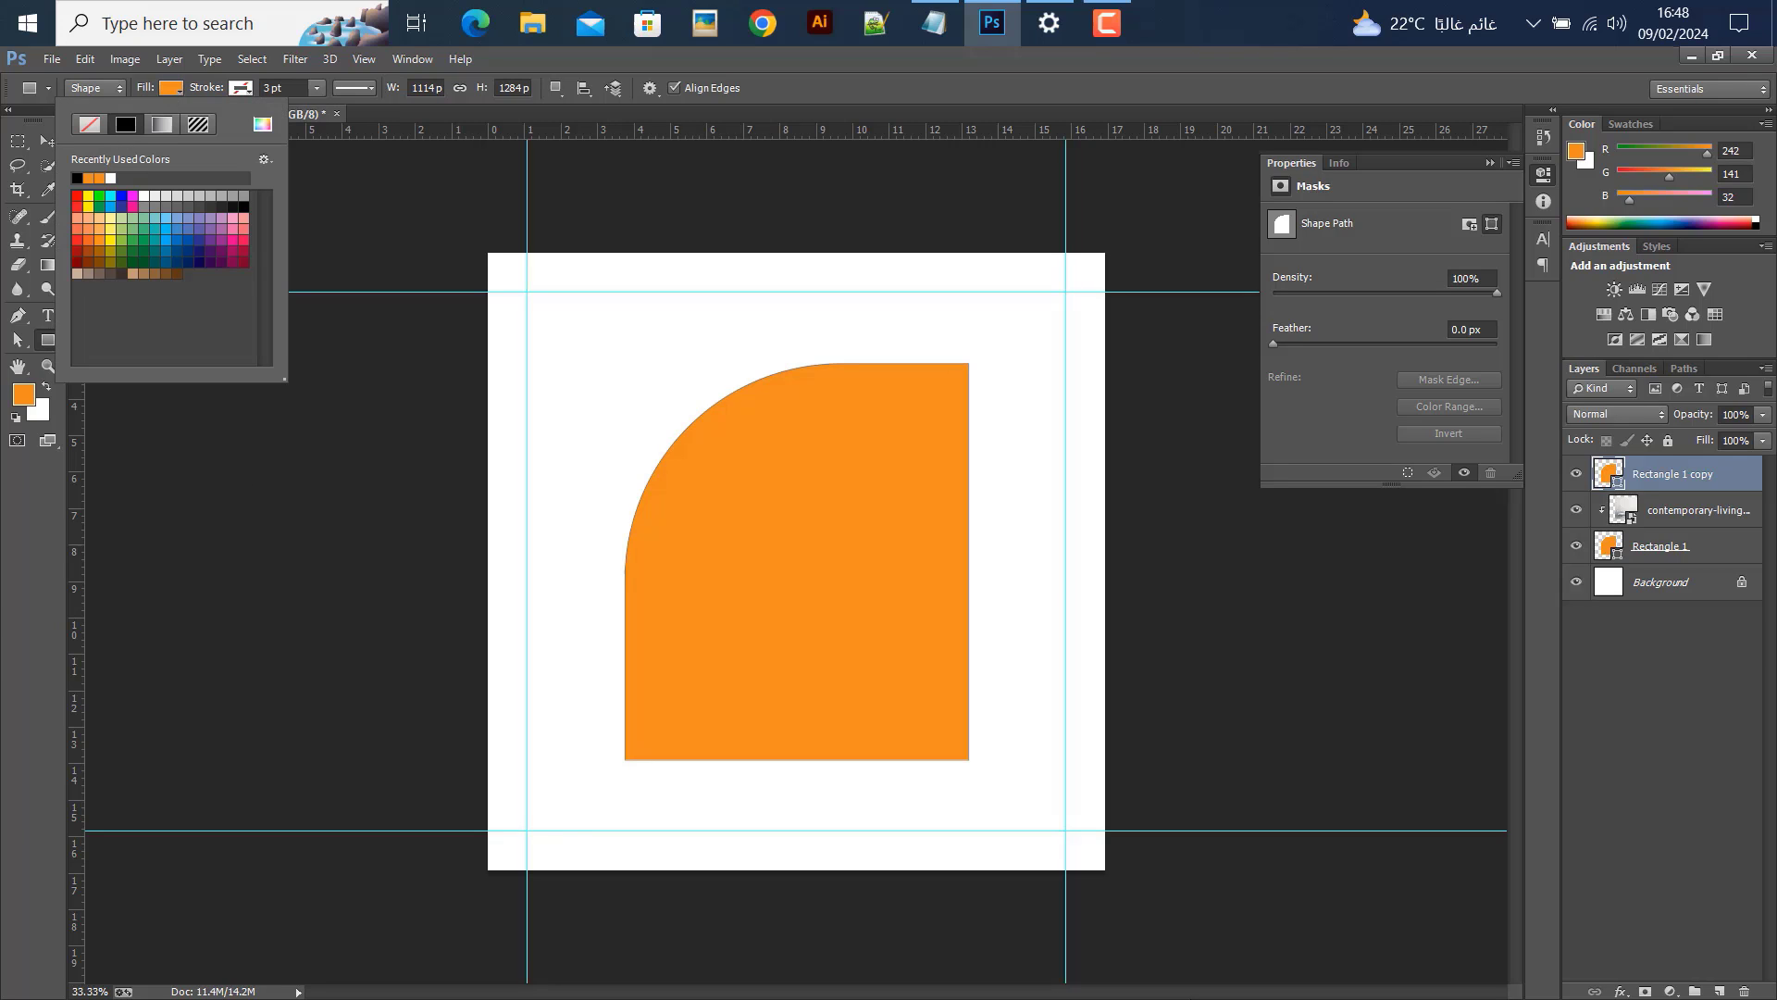
click(88, 124)
click(264, 89)
click(243, 88)
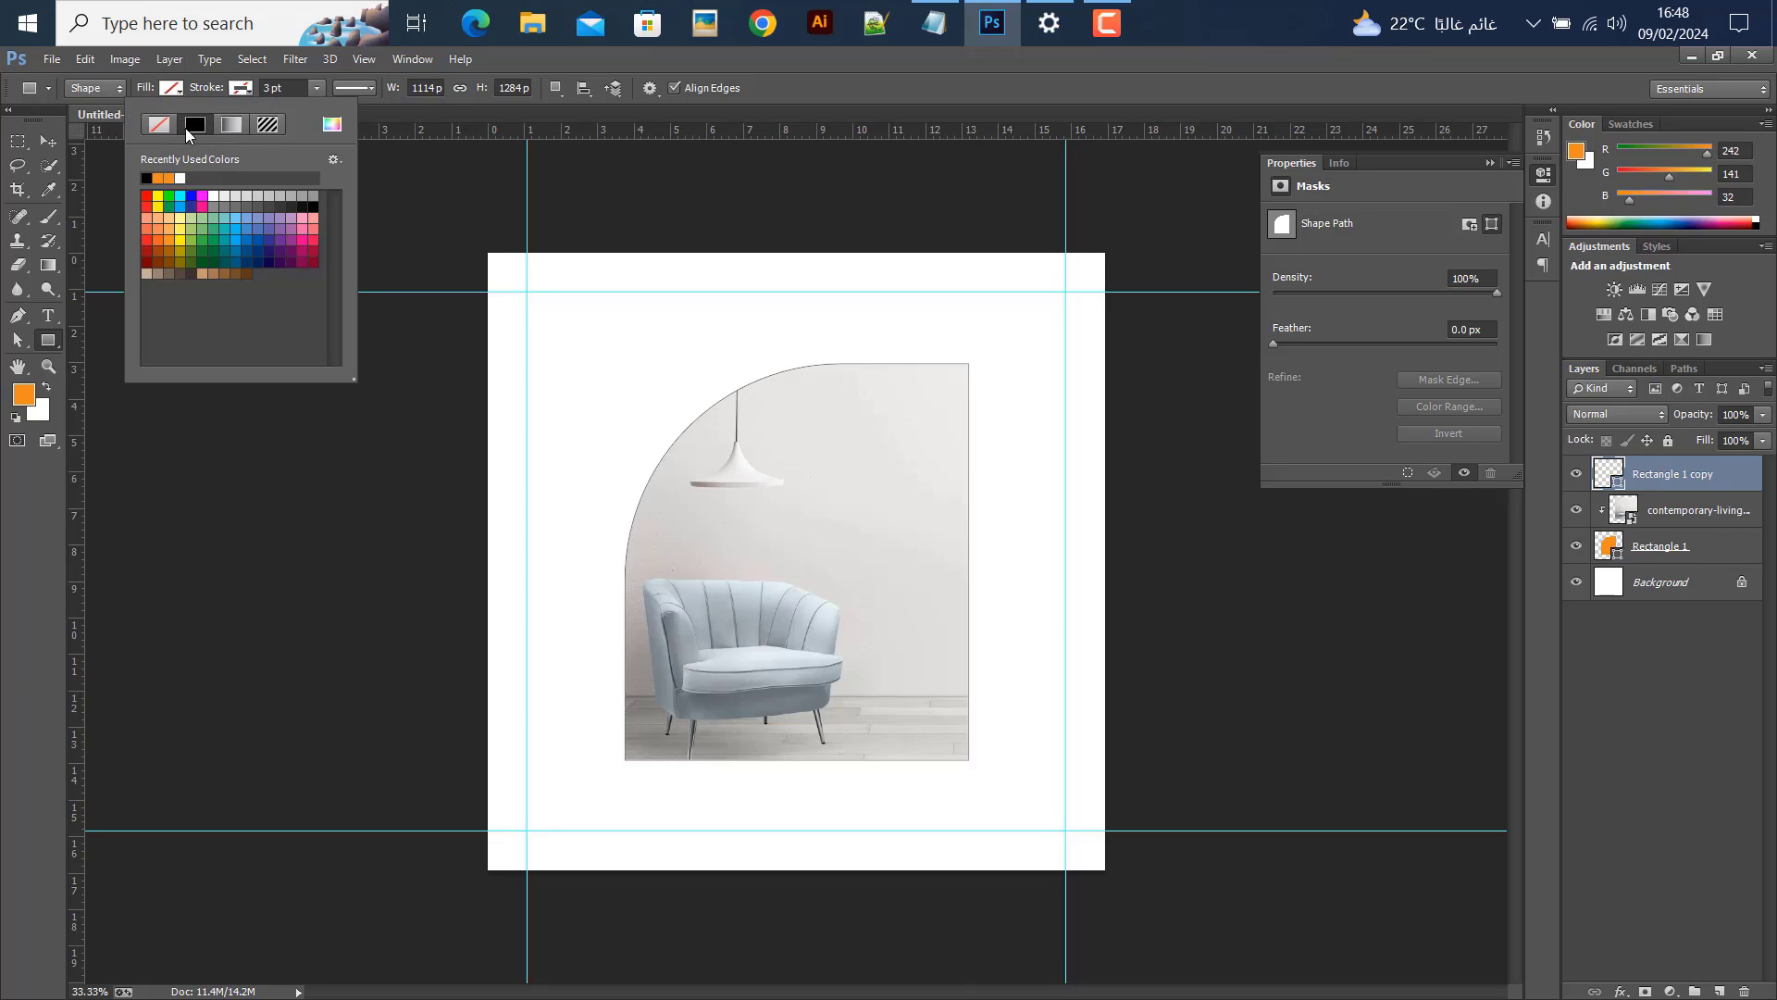
Try a 40 pt stroke width on Rectangle 1 copy
drag(274, 88, 249, 90)
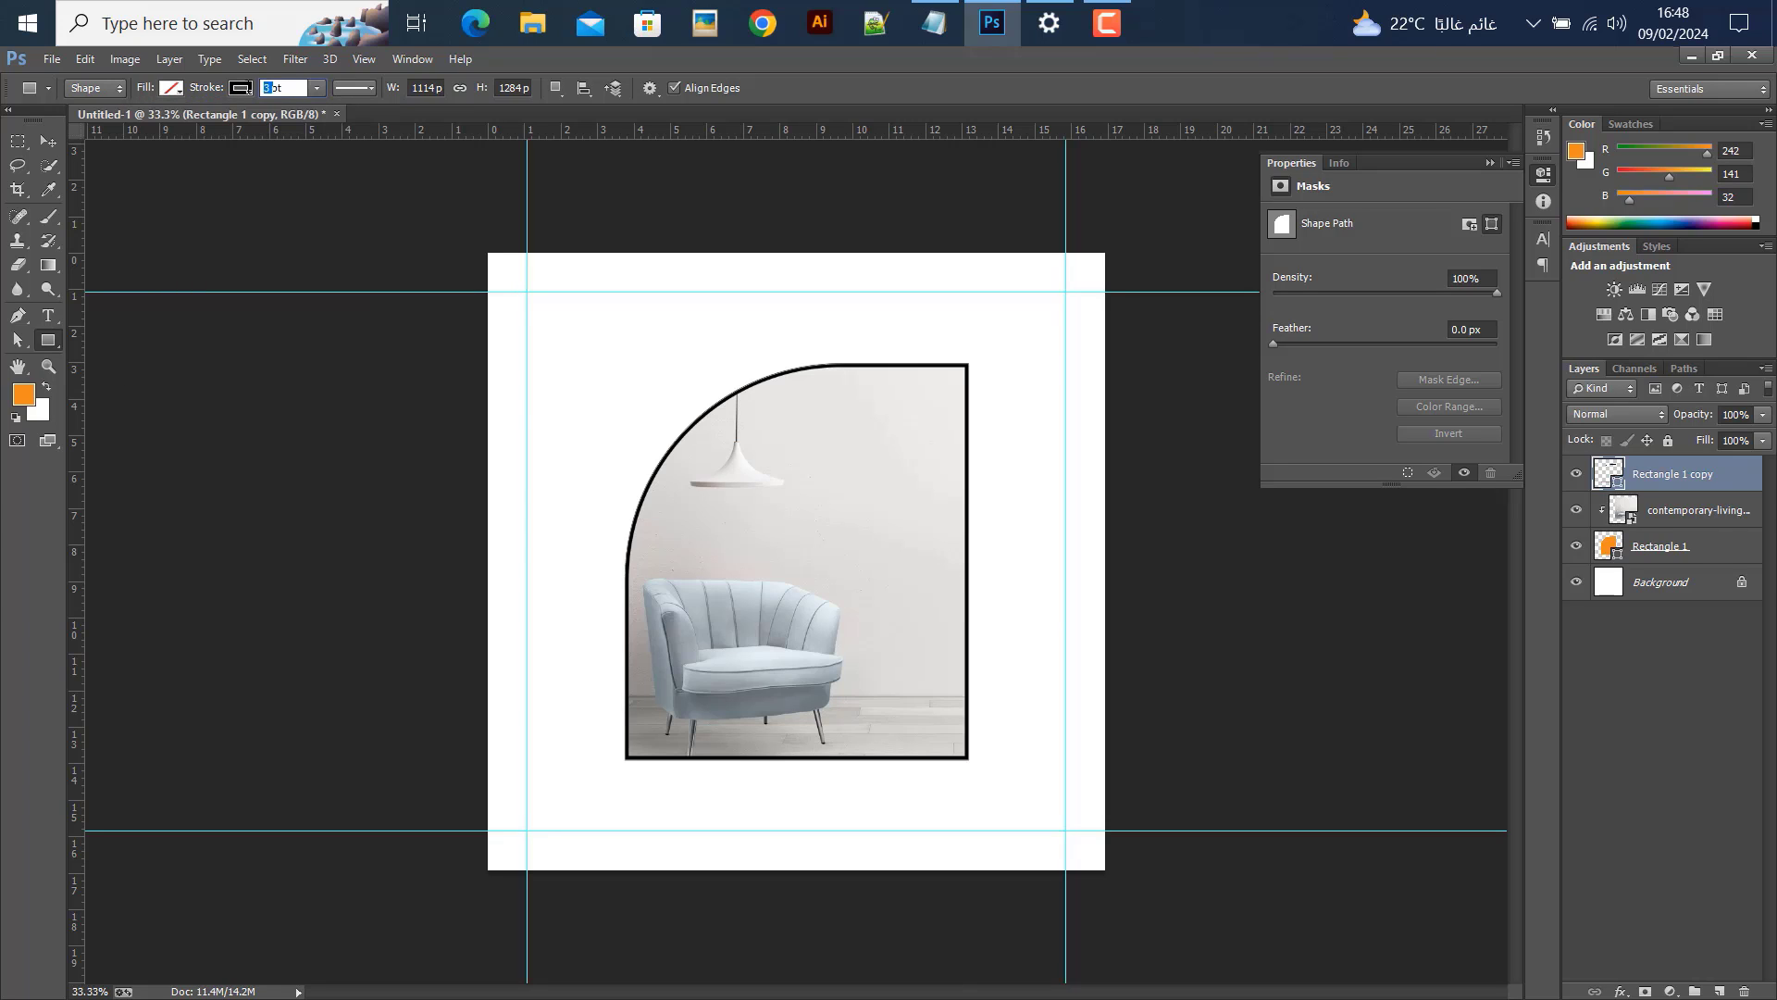
text(40)
key(Return)
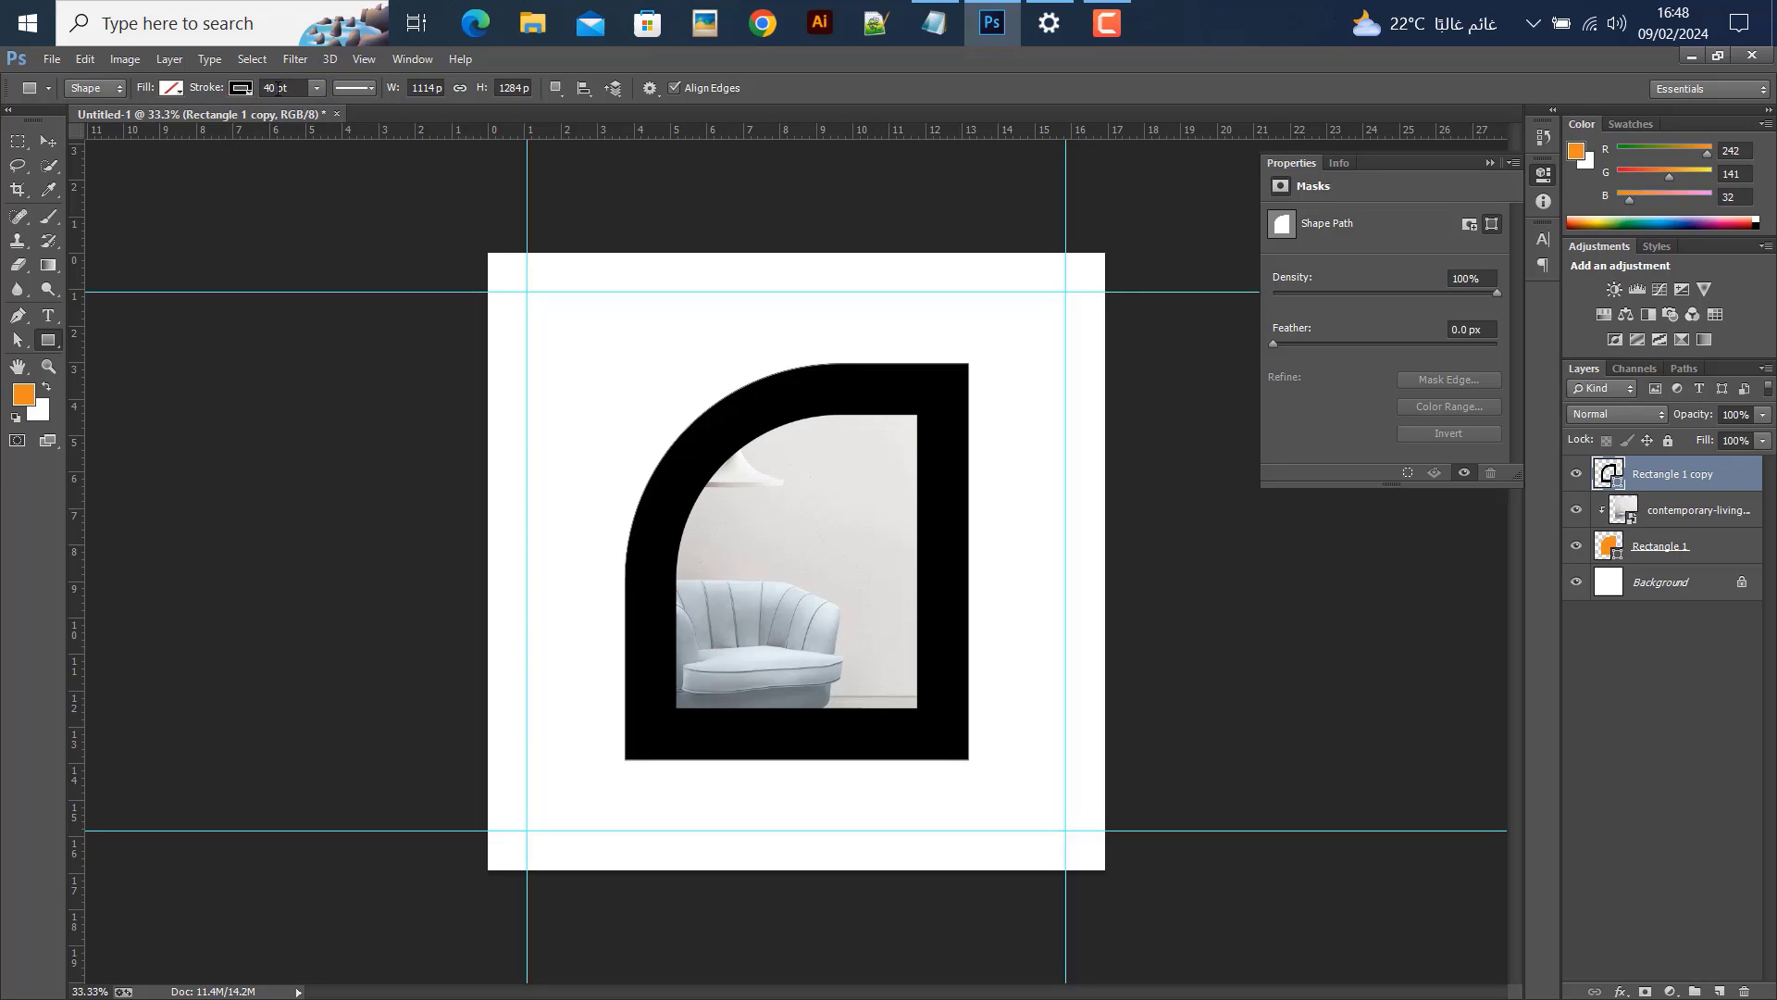
Set the stroke width of Rectangle 1 copy to 30 pt
drag(277, 89, 264, 88)
text(30)
key(Return)
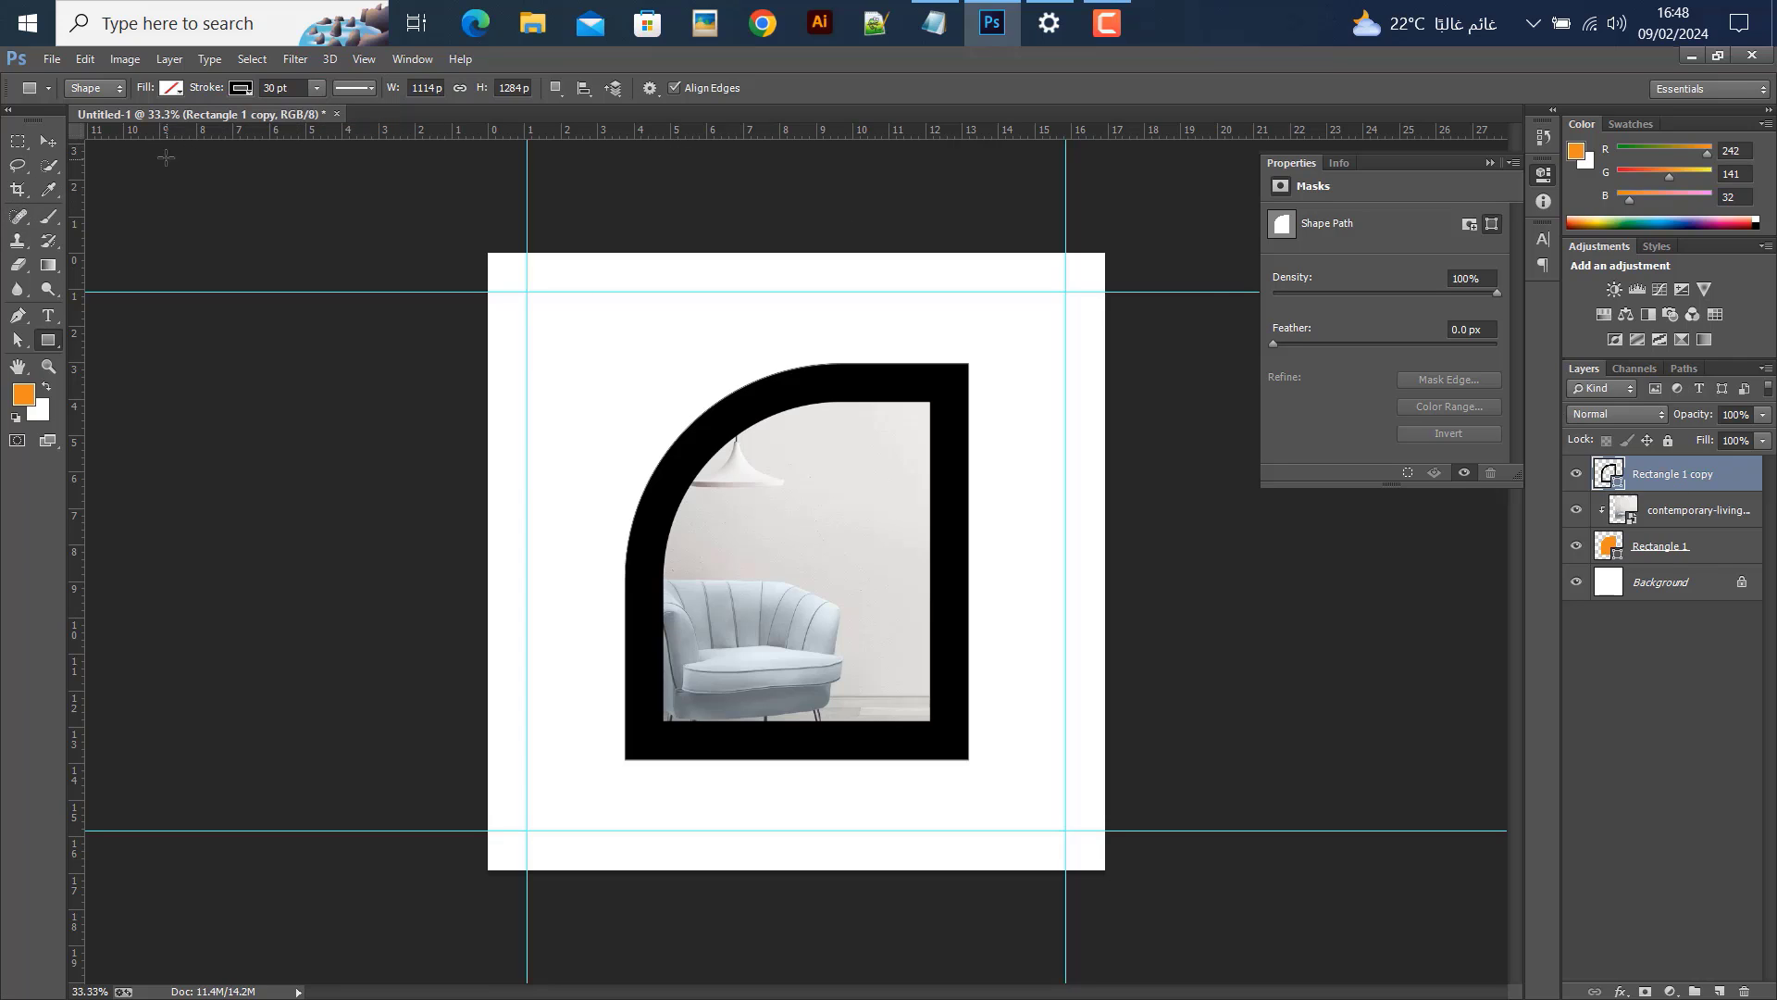
Recolour the stroke to teal blue #238698, starting from a colour sampled on the armchair
click(241, 88)
click(333, 128)
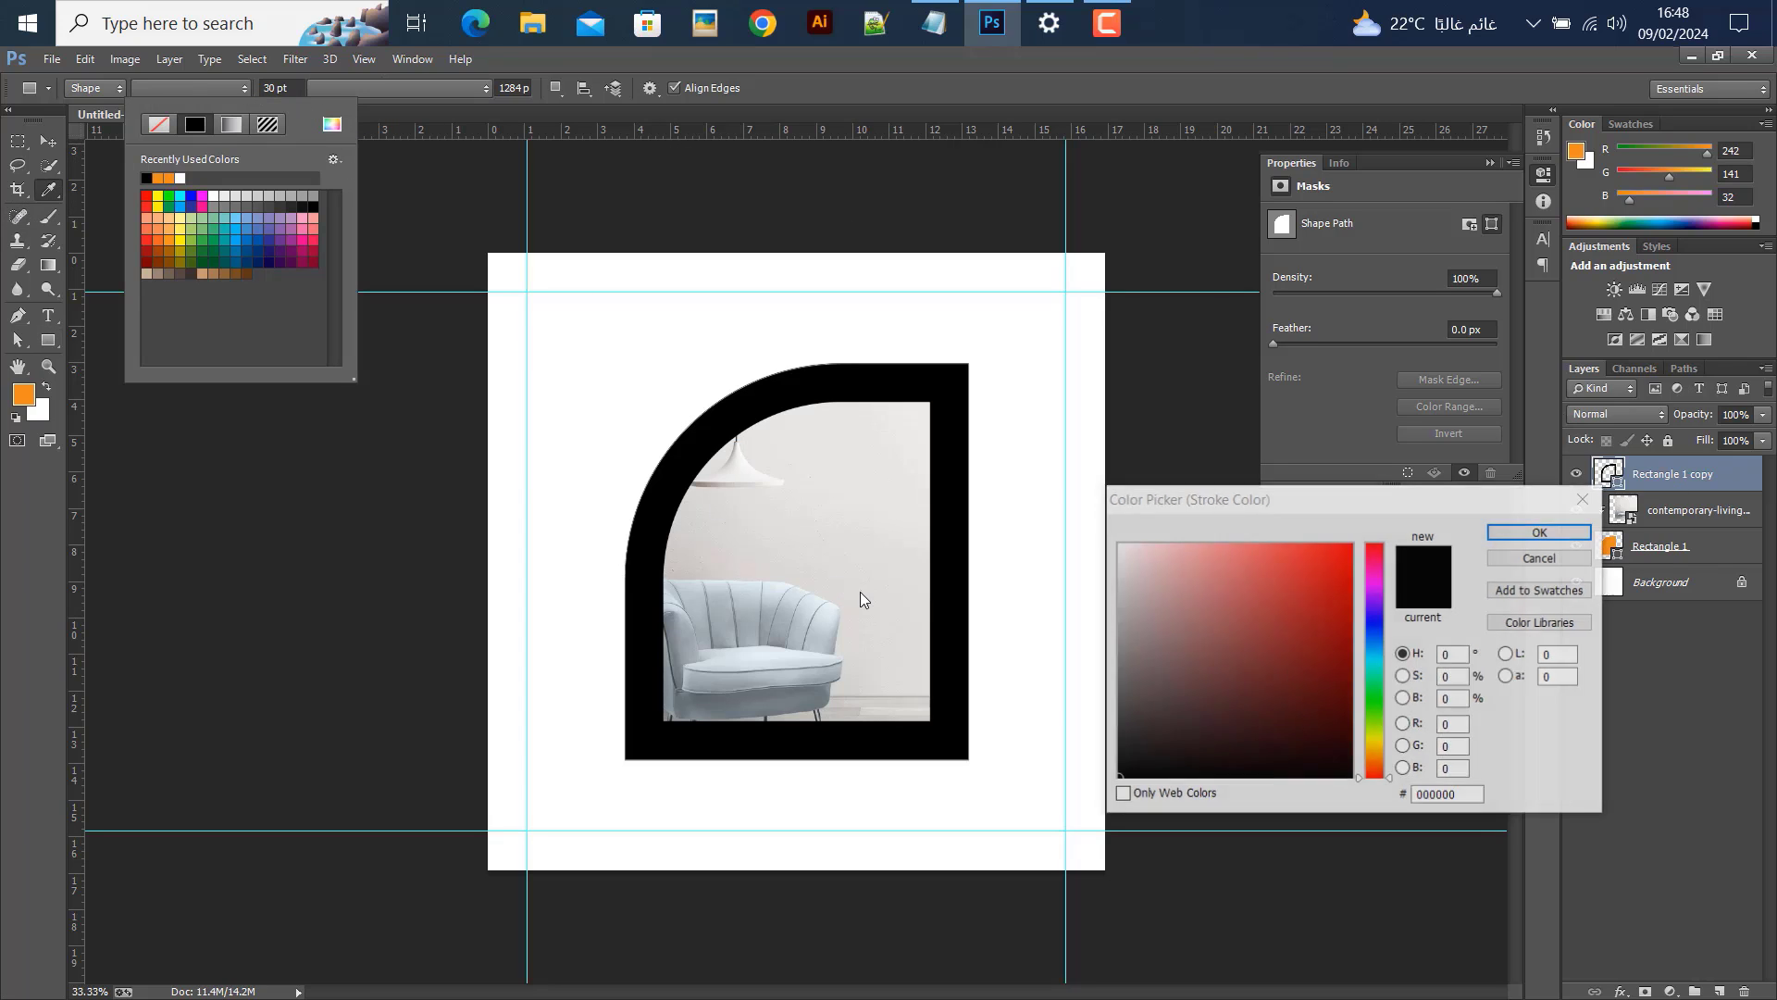
click(732, 623)
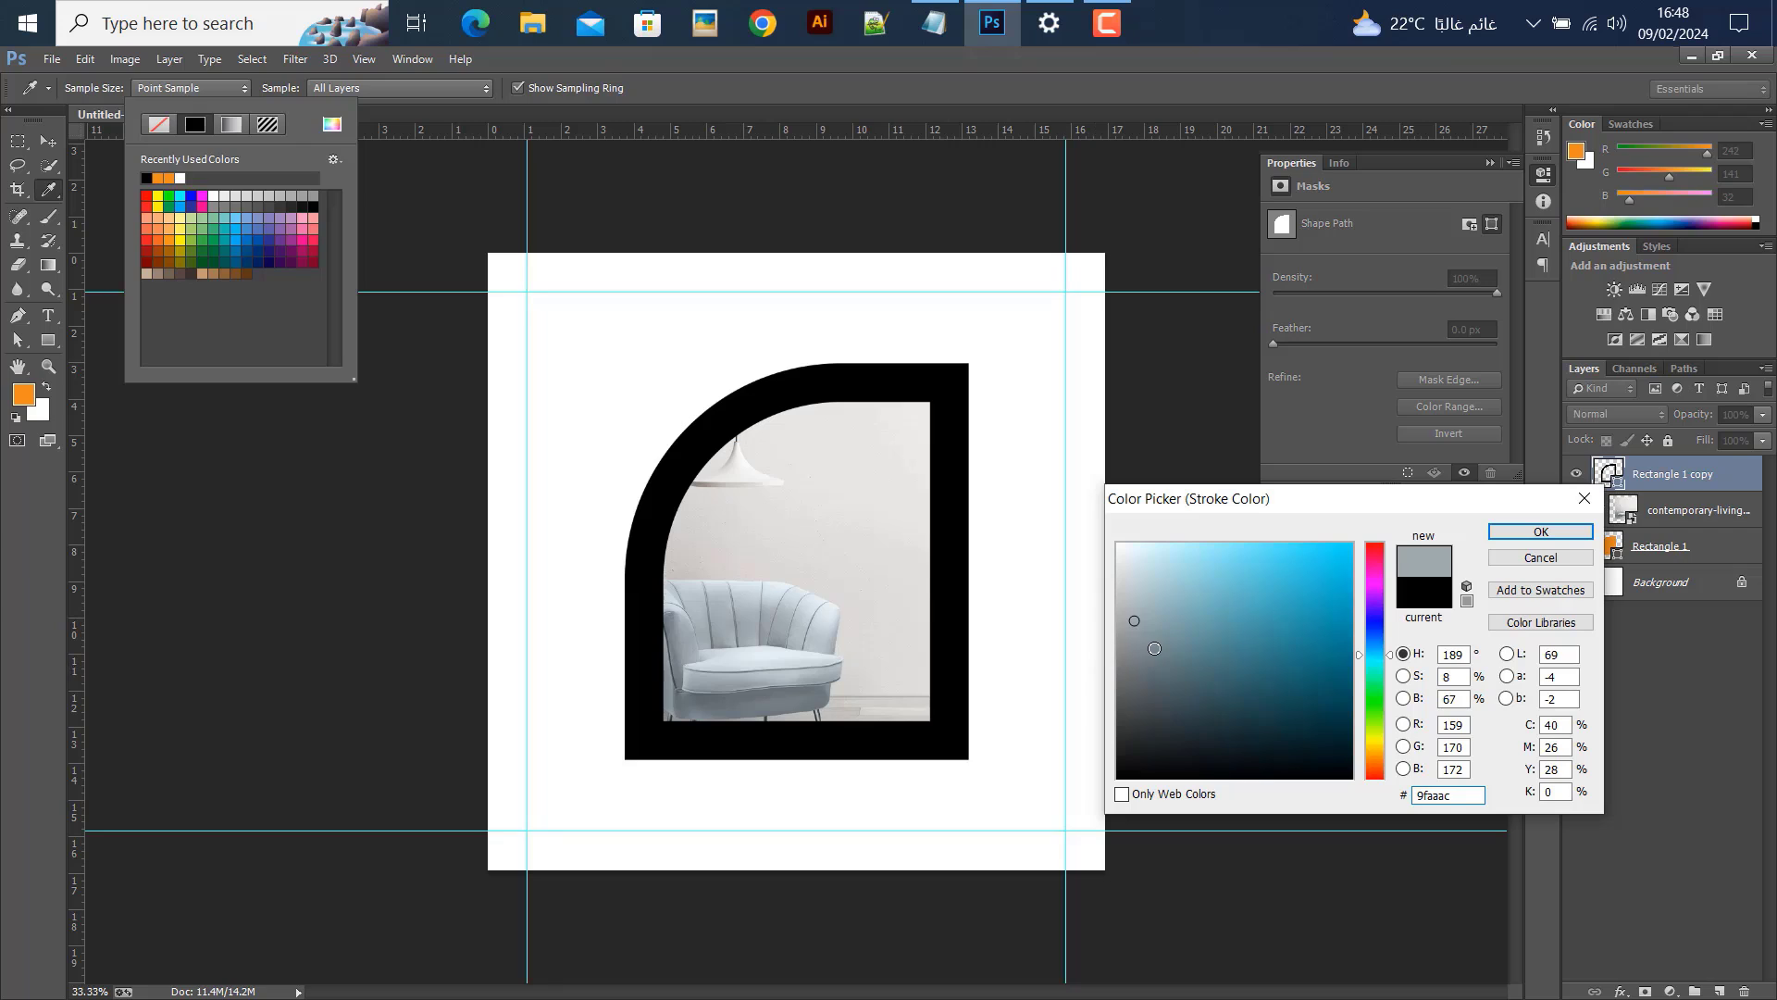
drag(1154, 648, 1297, 639)
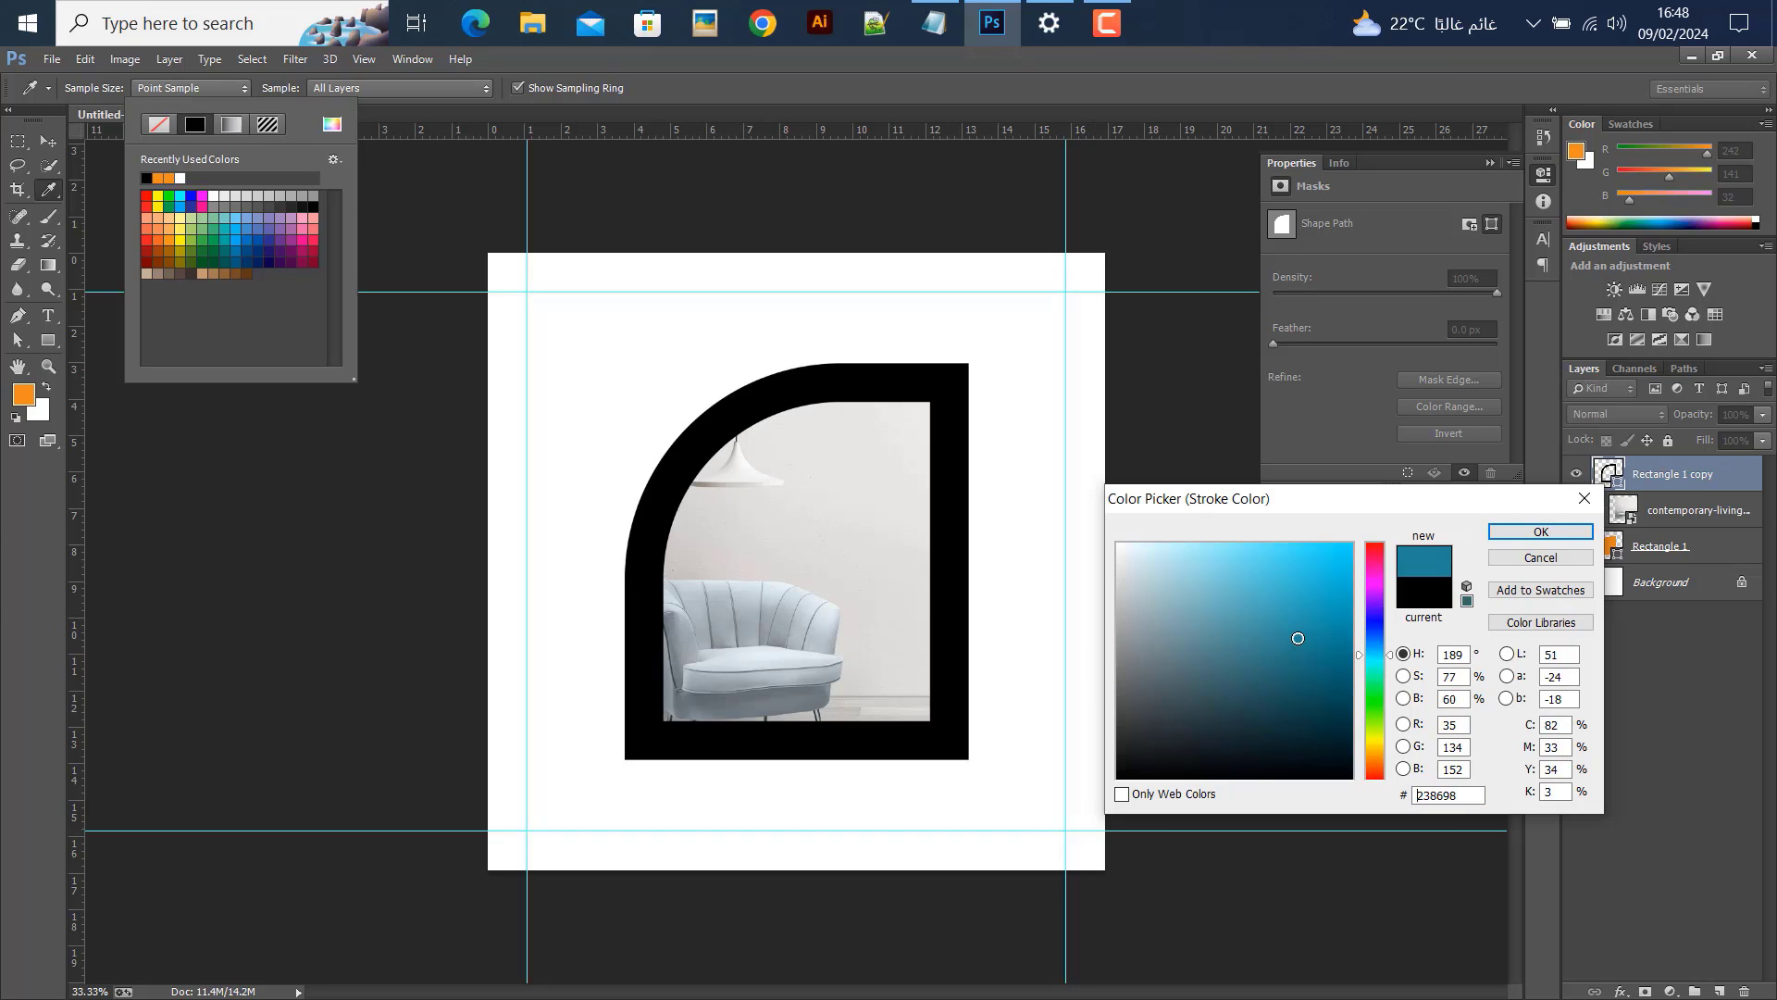
click(1509, 532)
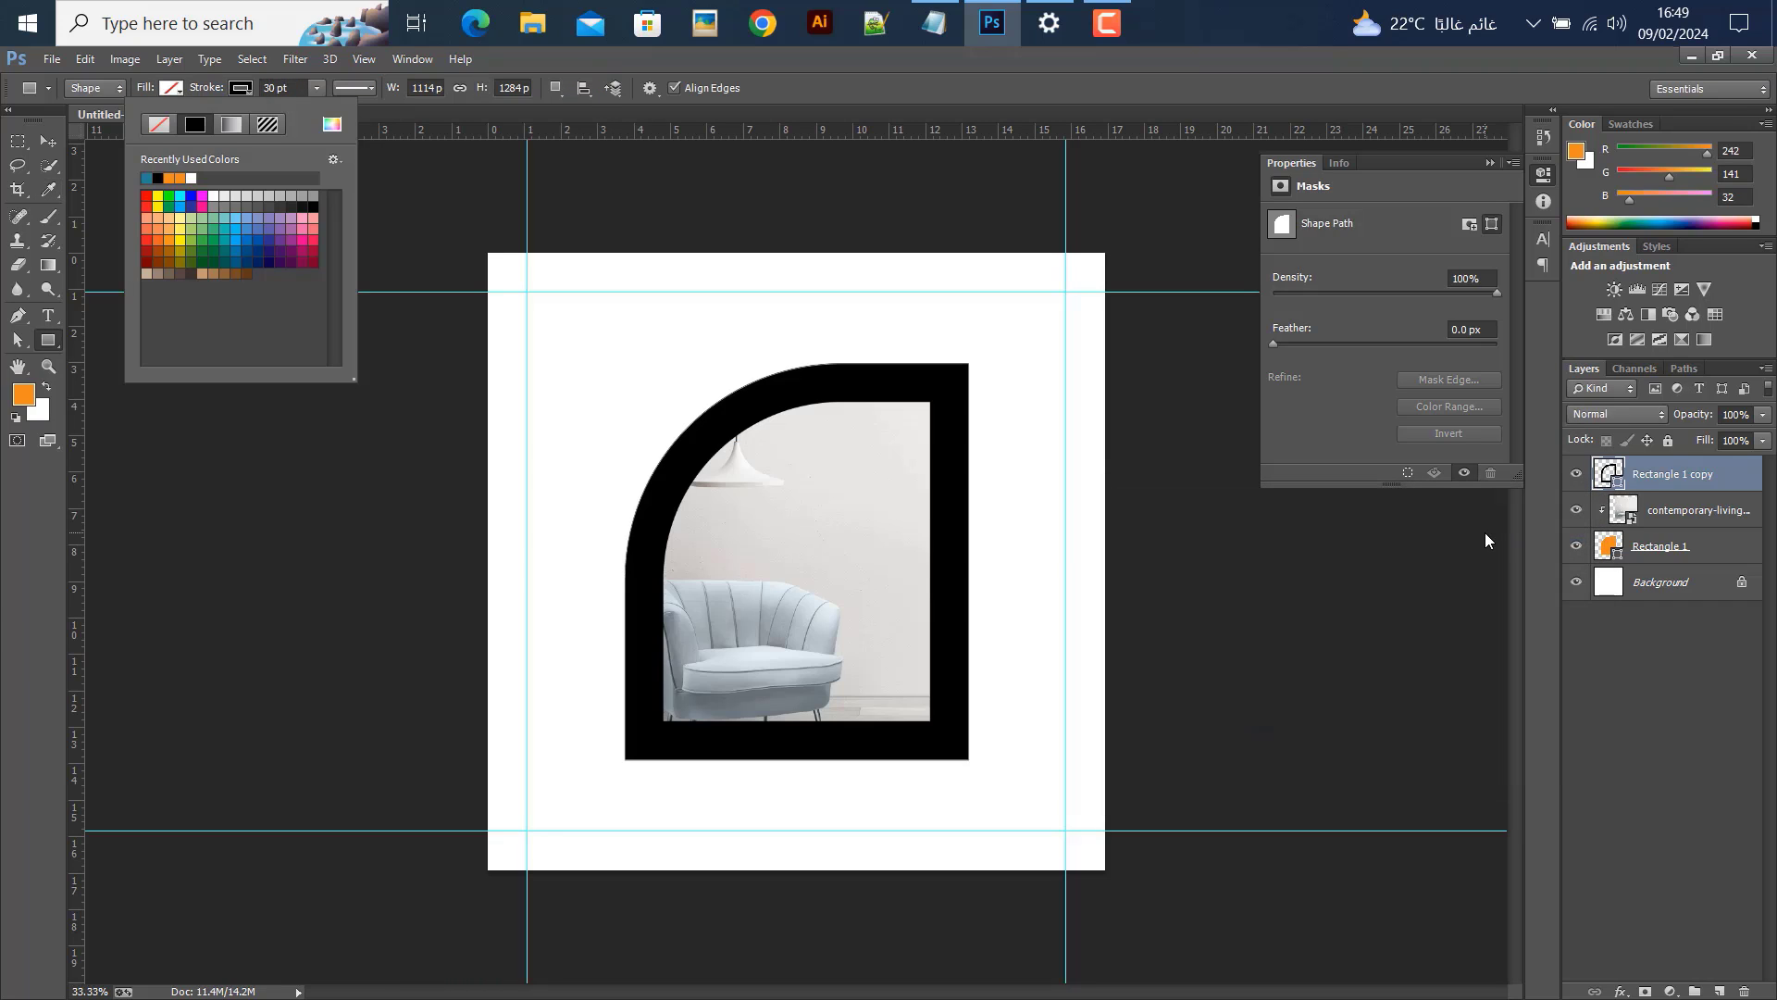
click(46, 141)
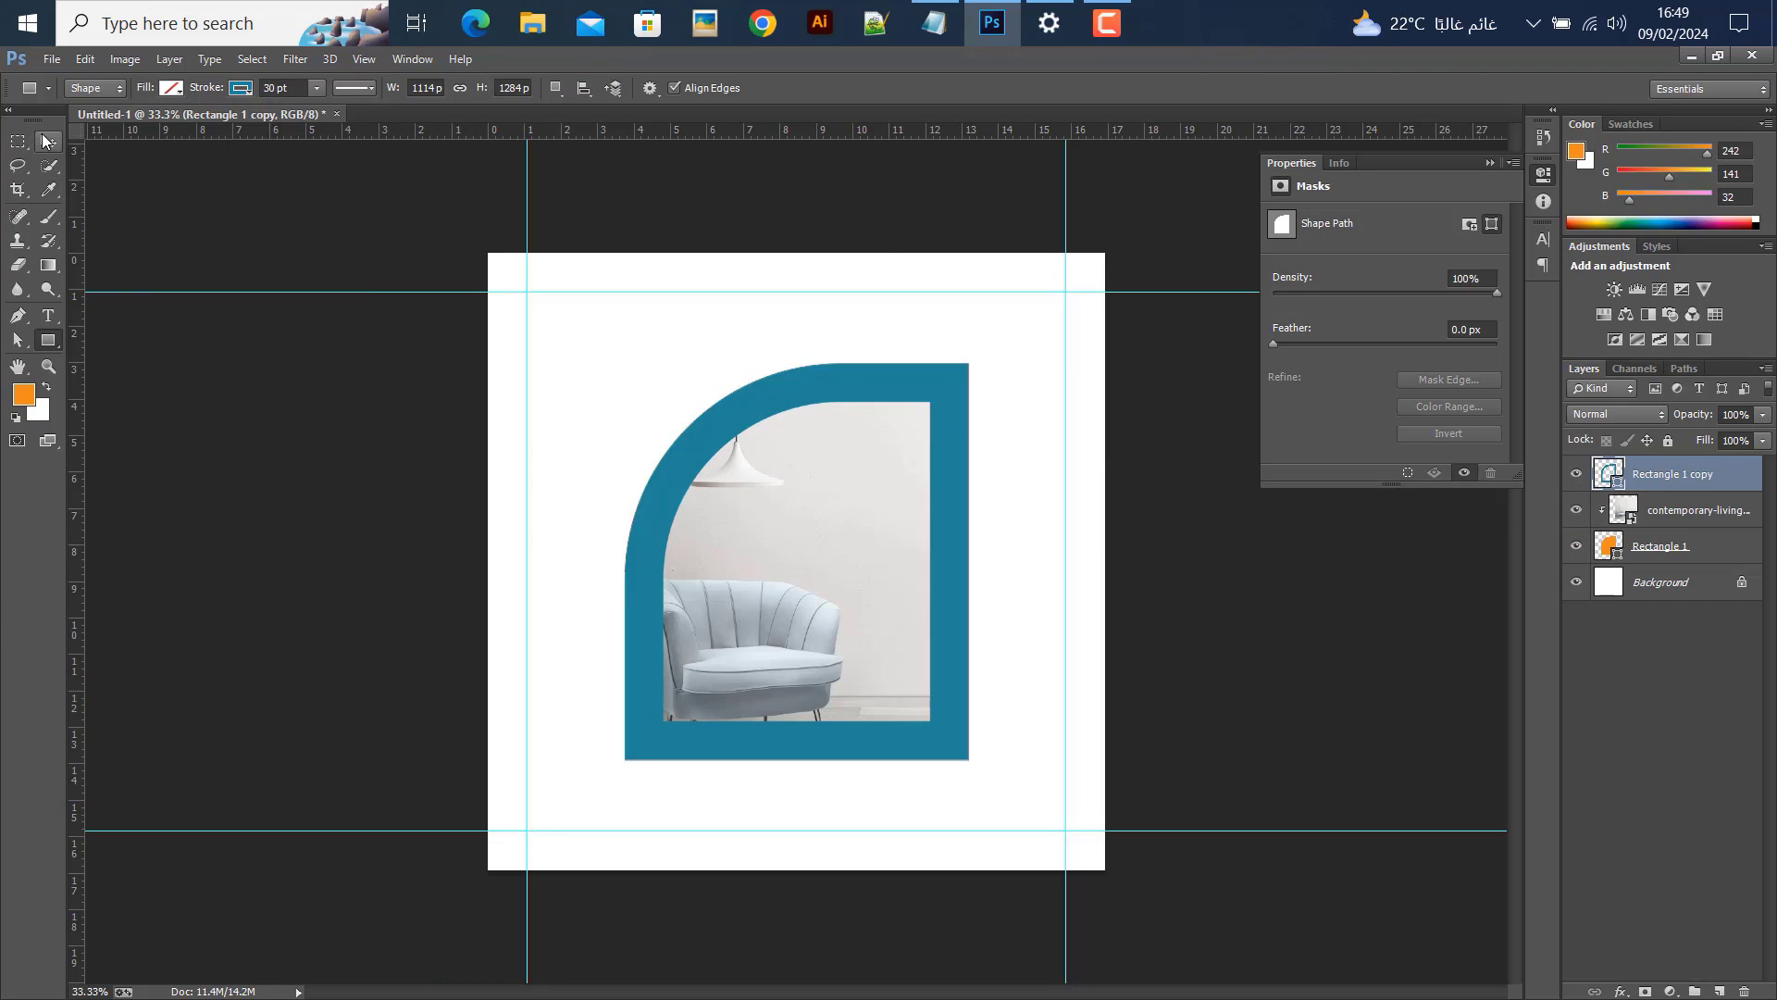
Check the photo without the teal frame and add a layer mask to Rectangle 1 copy
click(1576, 473)
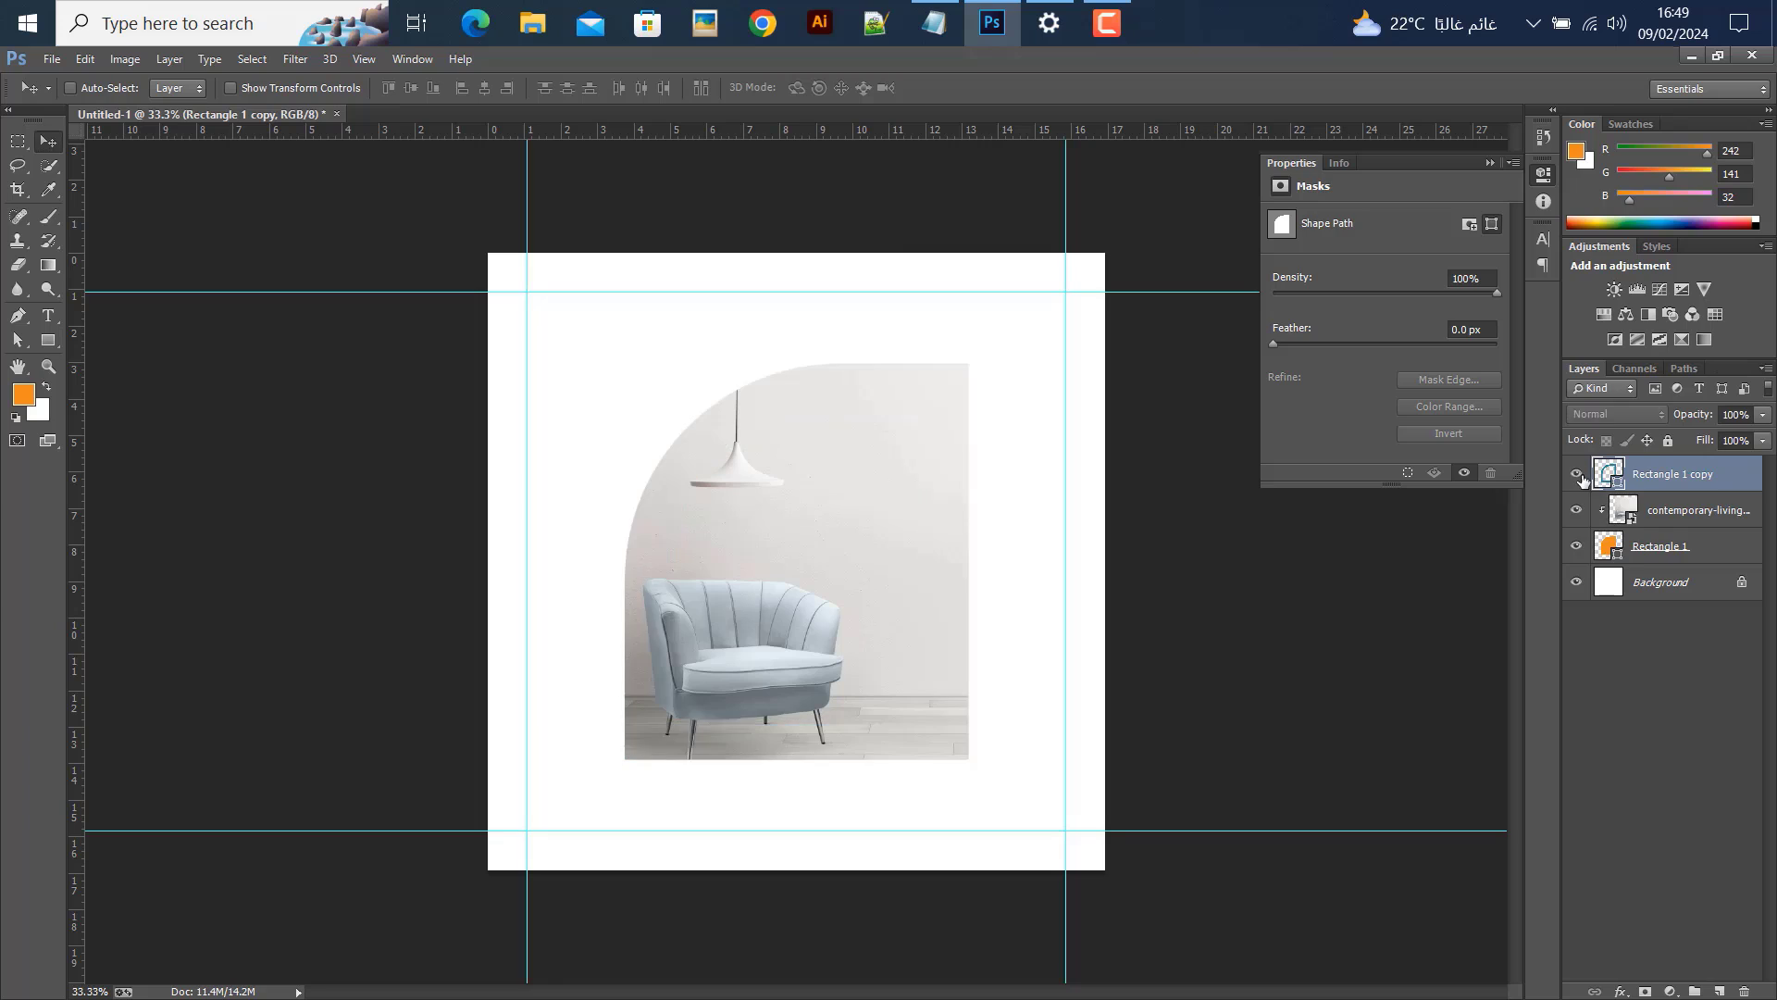
click(1577, 473)
click(1645, 992)
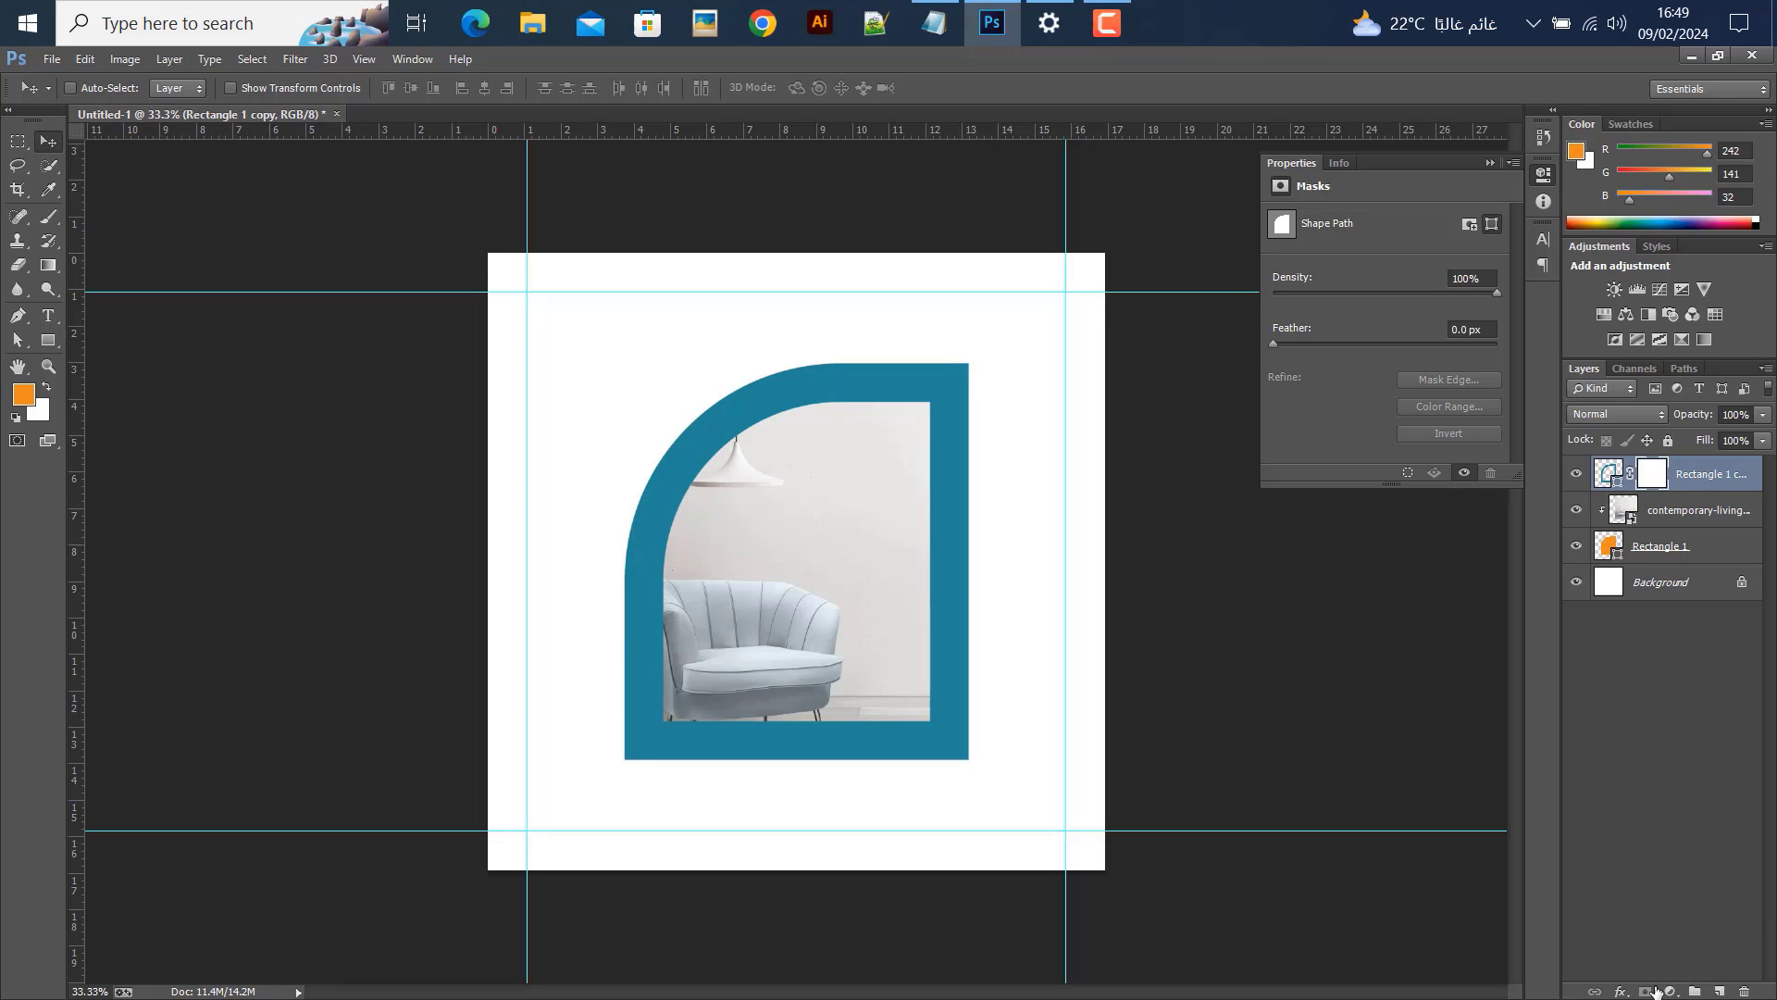
Ready a soft round brush with 0% hardness and black paint, enlarged to about half the canvas width
click(58, 207)
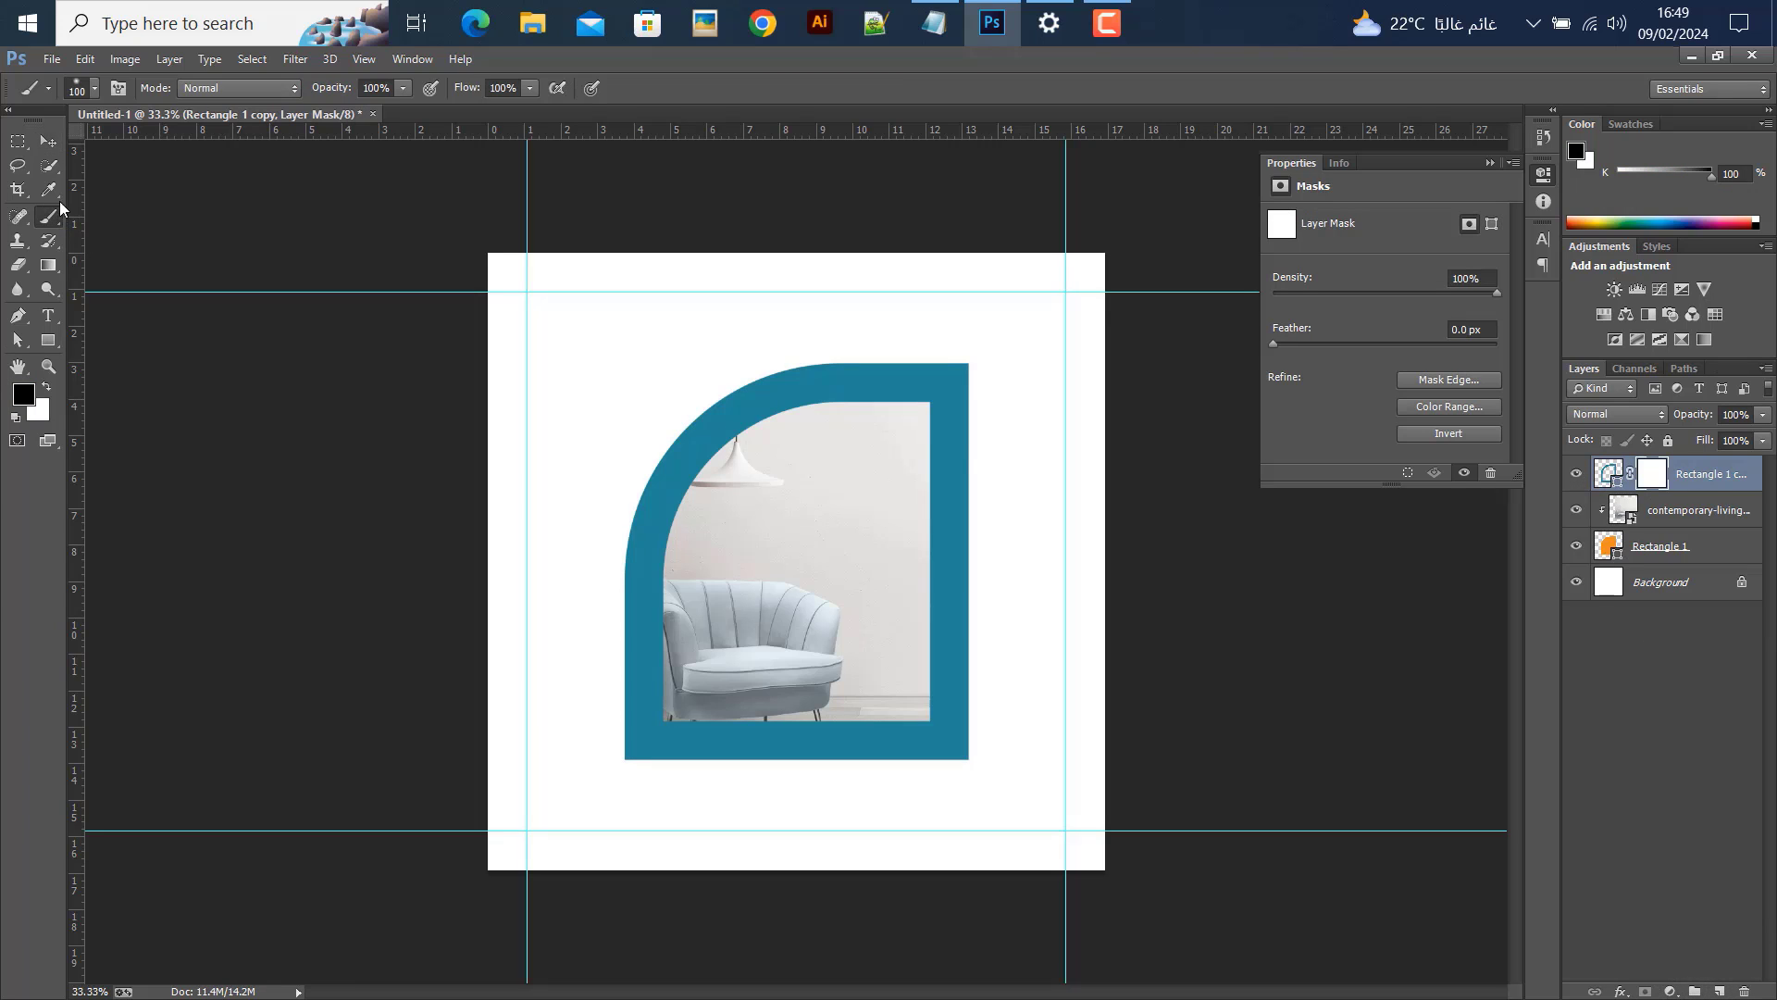
click(80, 88)
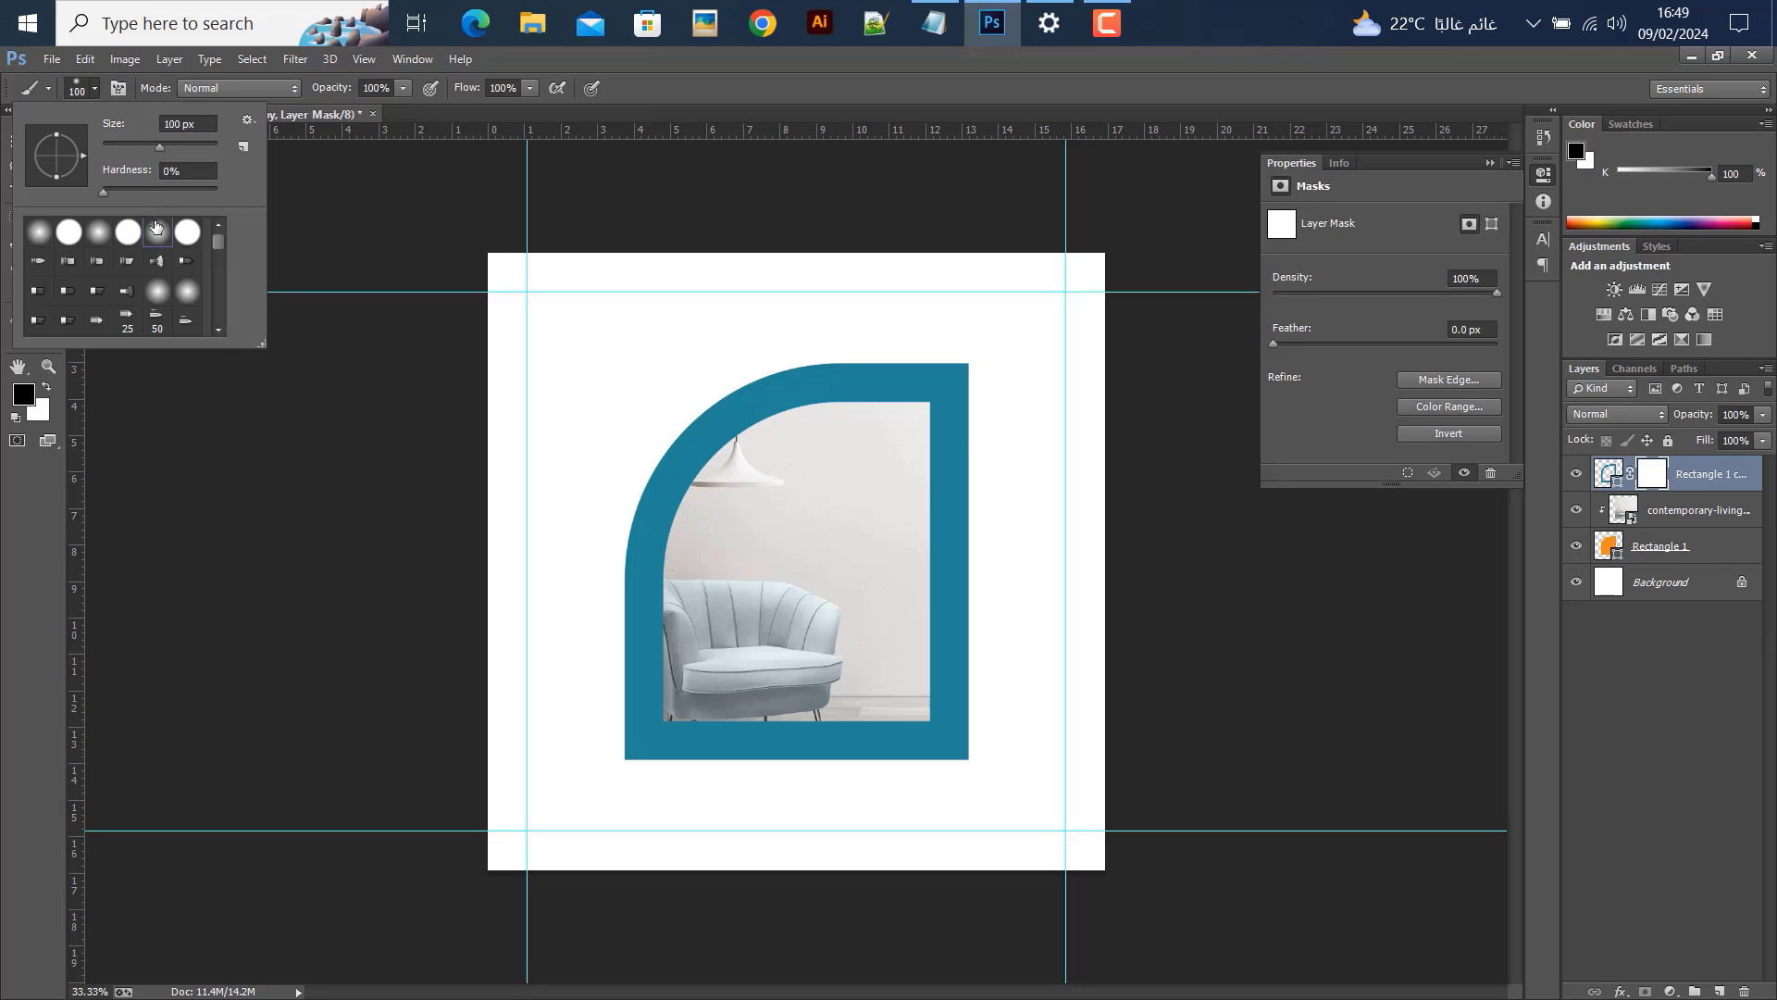
click(770, 91)
key(bracketright)
key(bracketright)
key(bracketright)
key(bracketright)
key(bracketright)
key(bracketright)
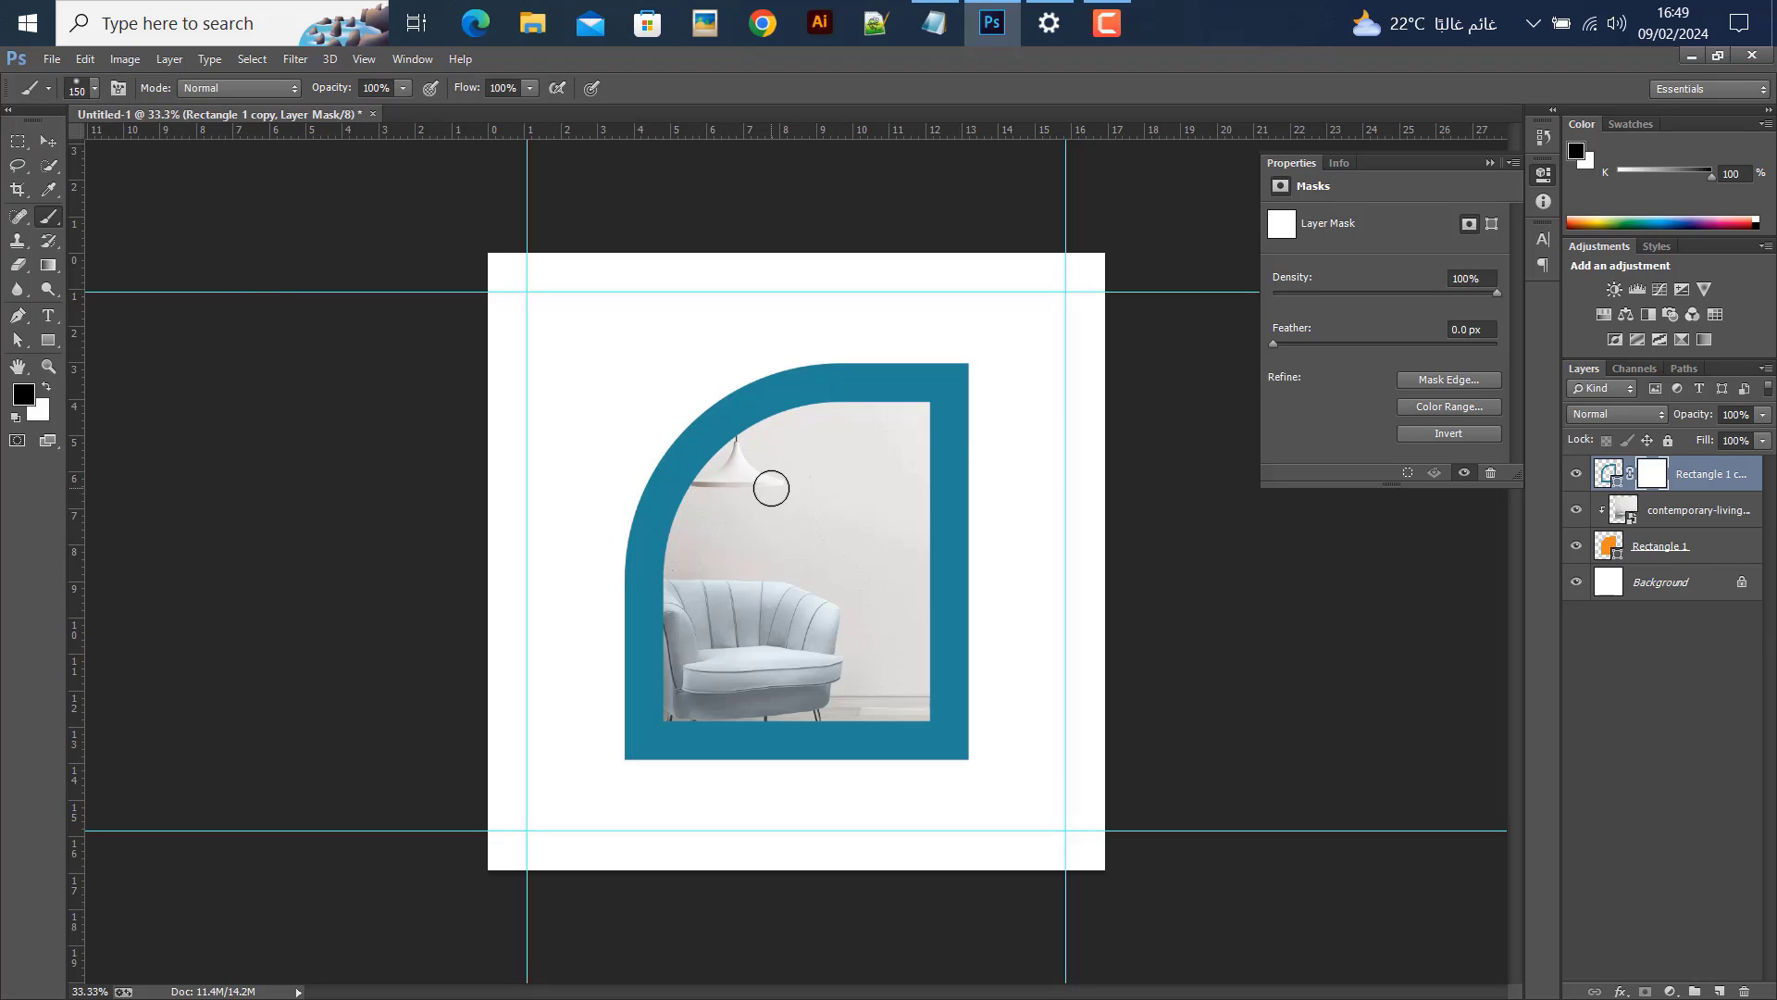
key(bracketright)
key(bracketright)
key(bracketright)
key(bracketright)
key(bracketright)
key(bracketright)
key(bracketright)
key(bracketright)
key(bracketright)
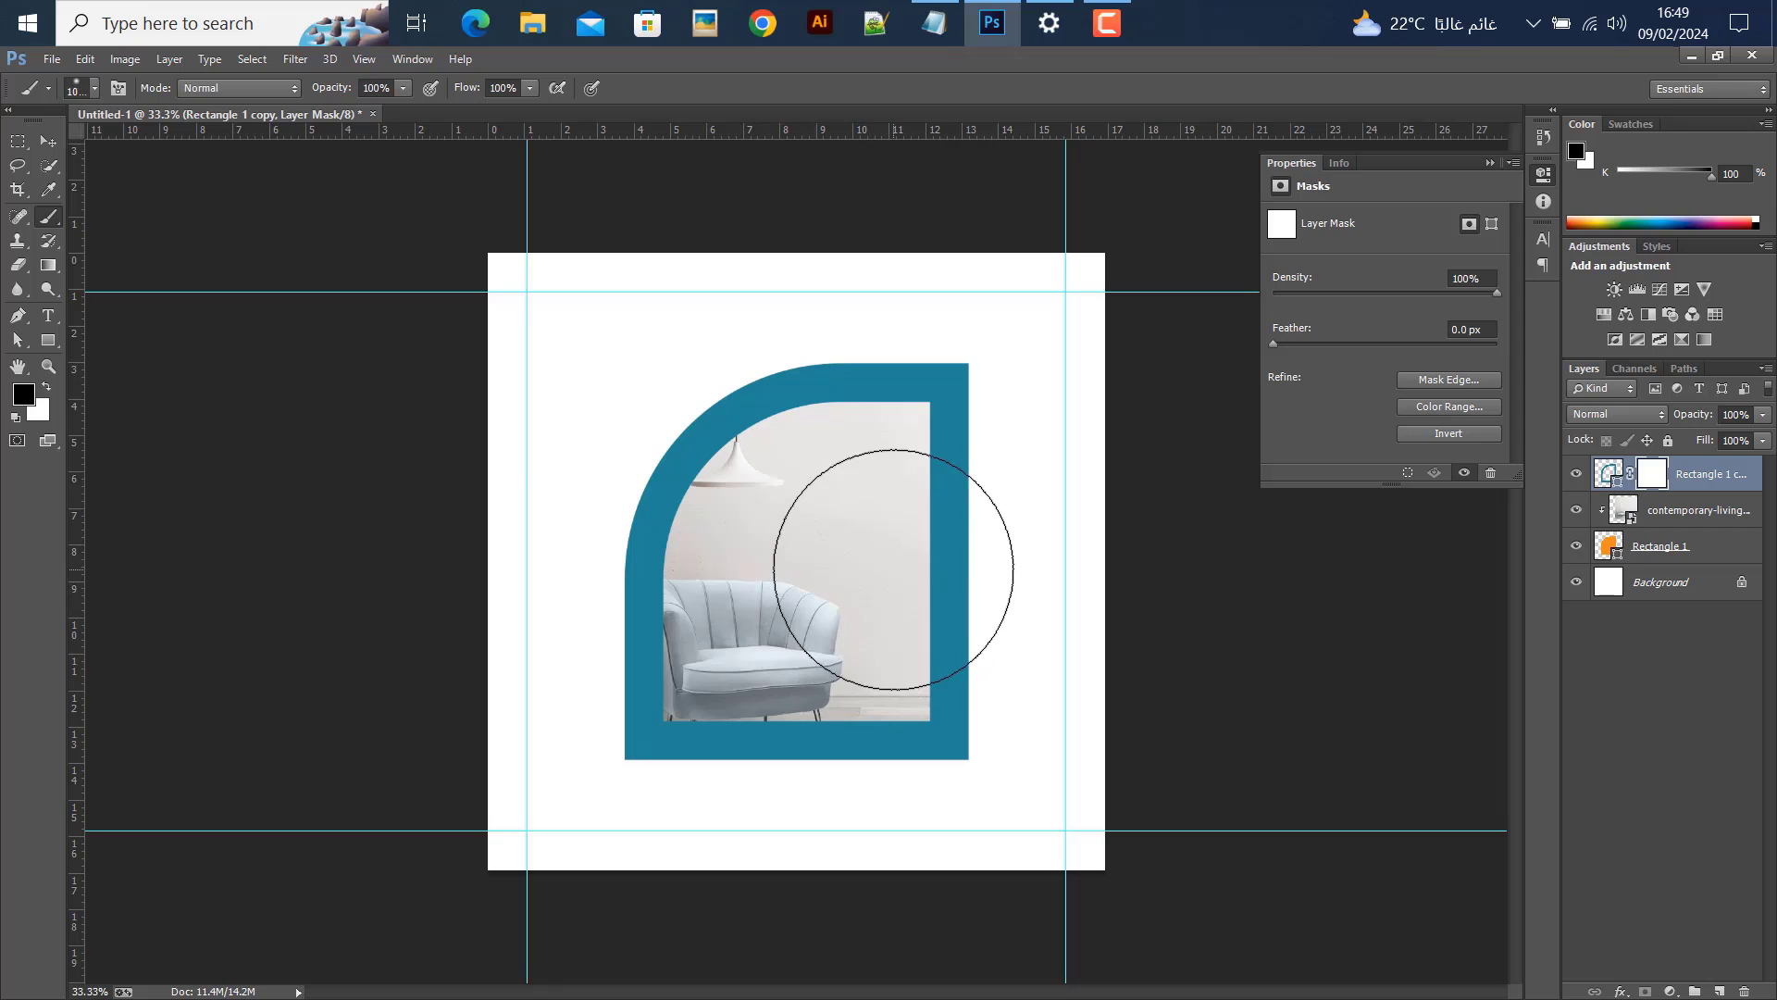
key(bracketright)
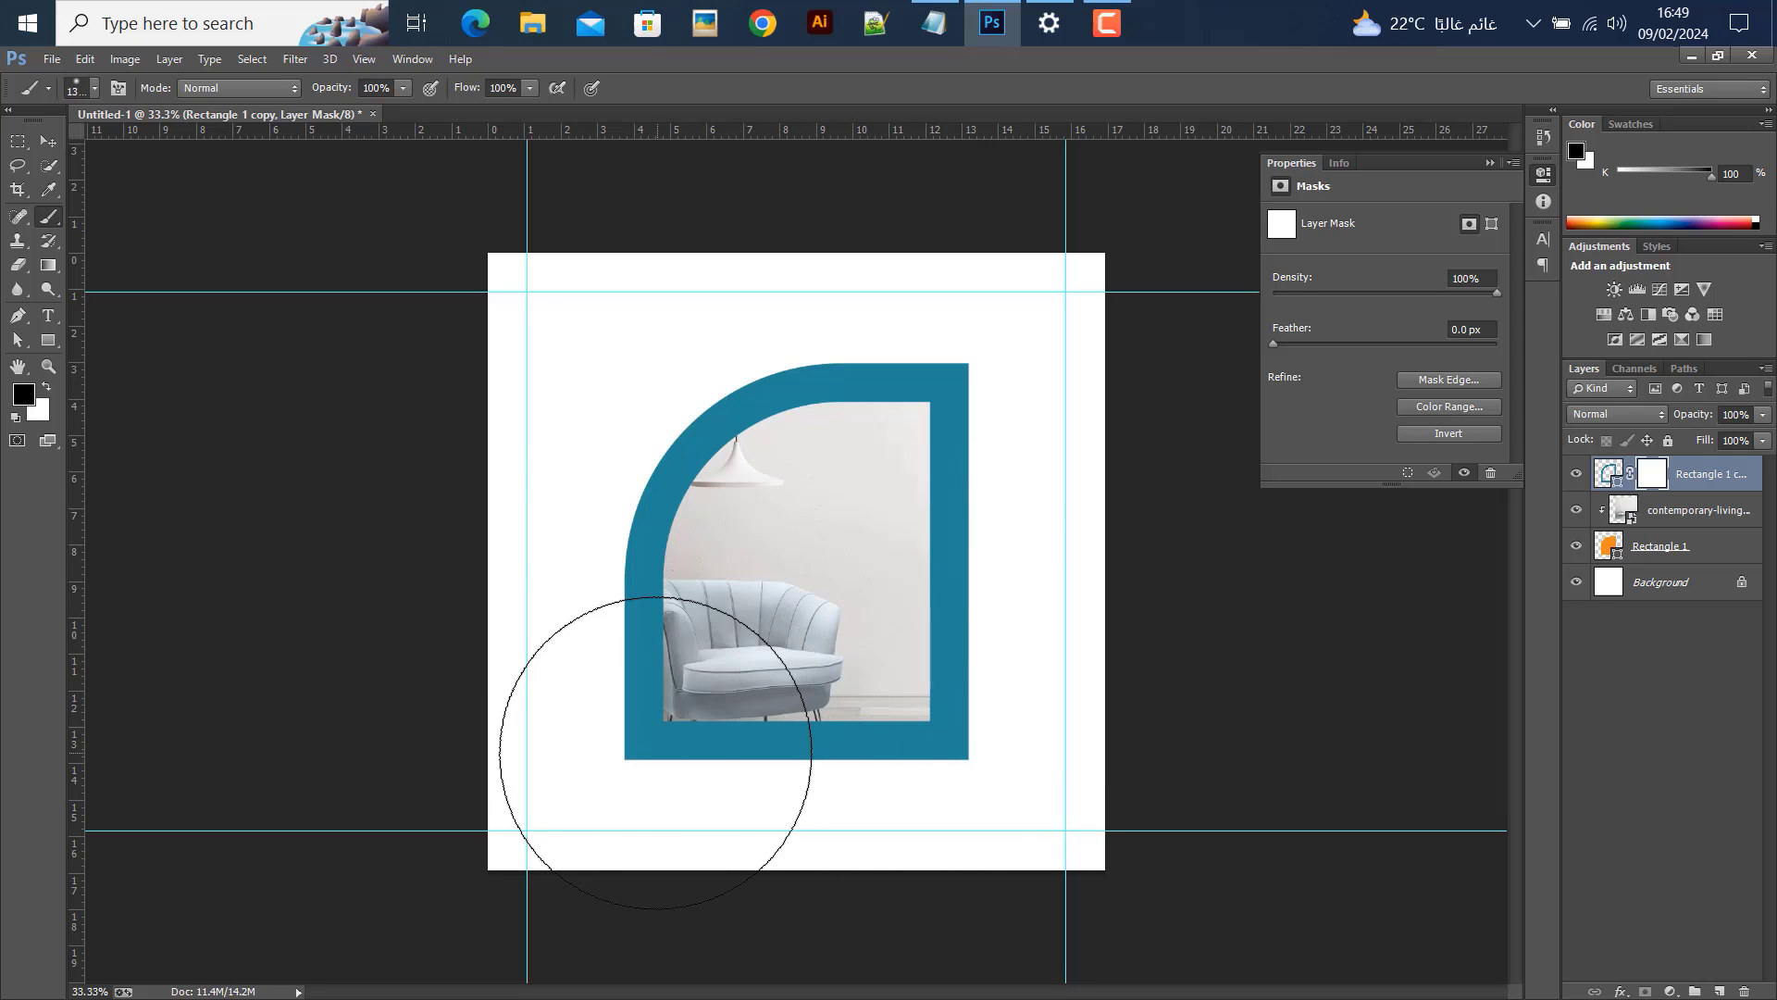
Paint black on the frame's layer mask to fade out its bottom-left and top-right corners
click(680, 746)
click(968, 417)
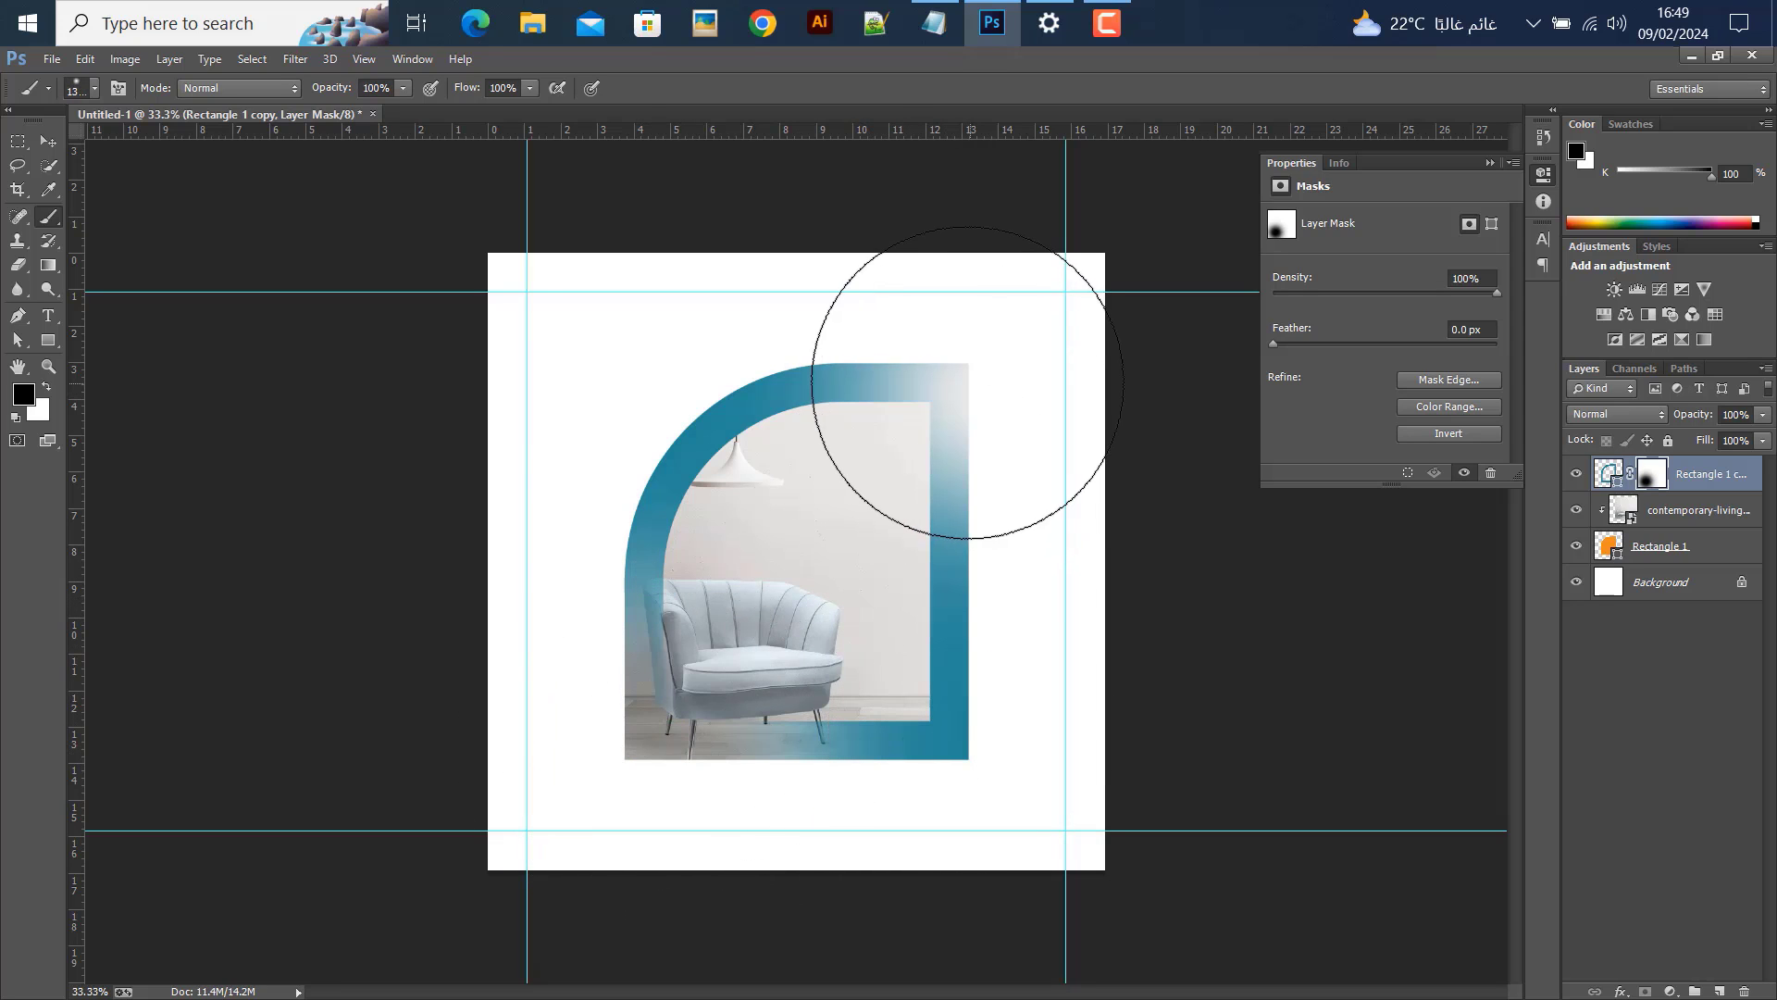
click(975, 439)
click(975, 439)
click(948, 408)
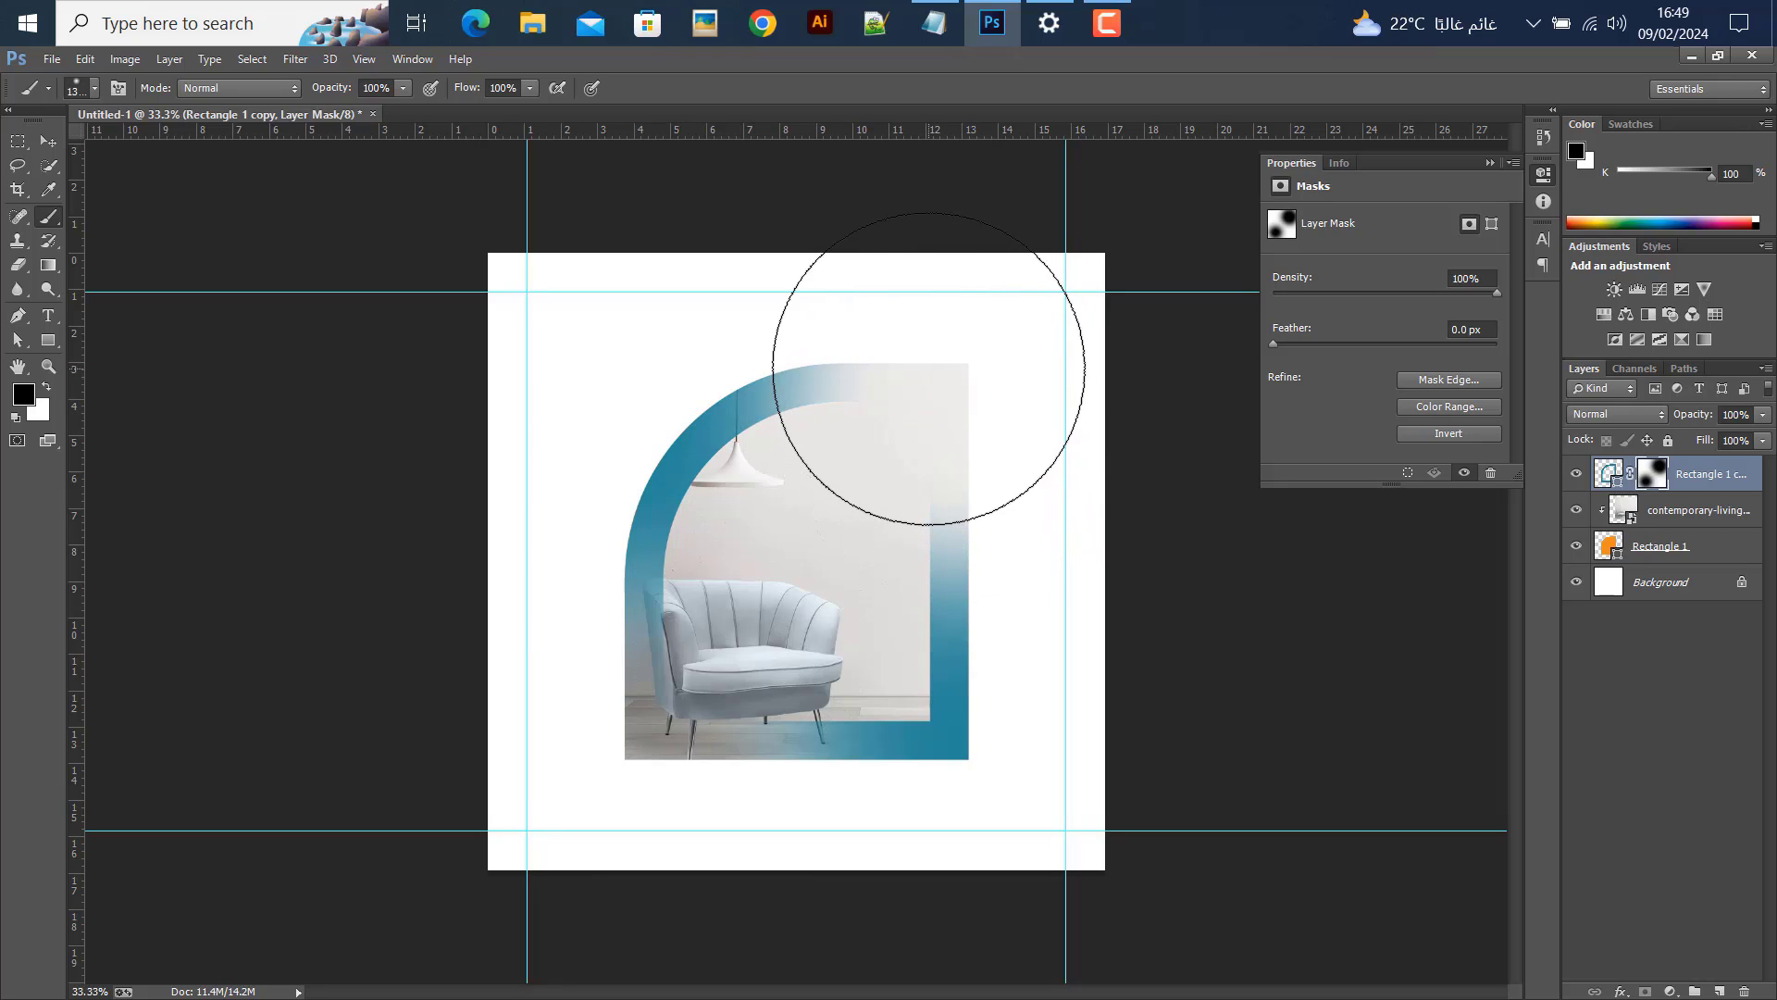
Finish fading the frame's top-right corner, try Overlay blending on Rectangle 1 copy, and settle on Multiply
click(970, 363)
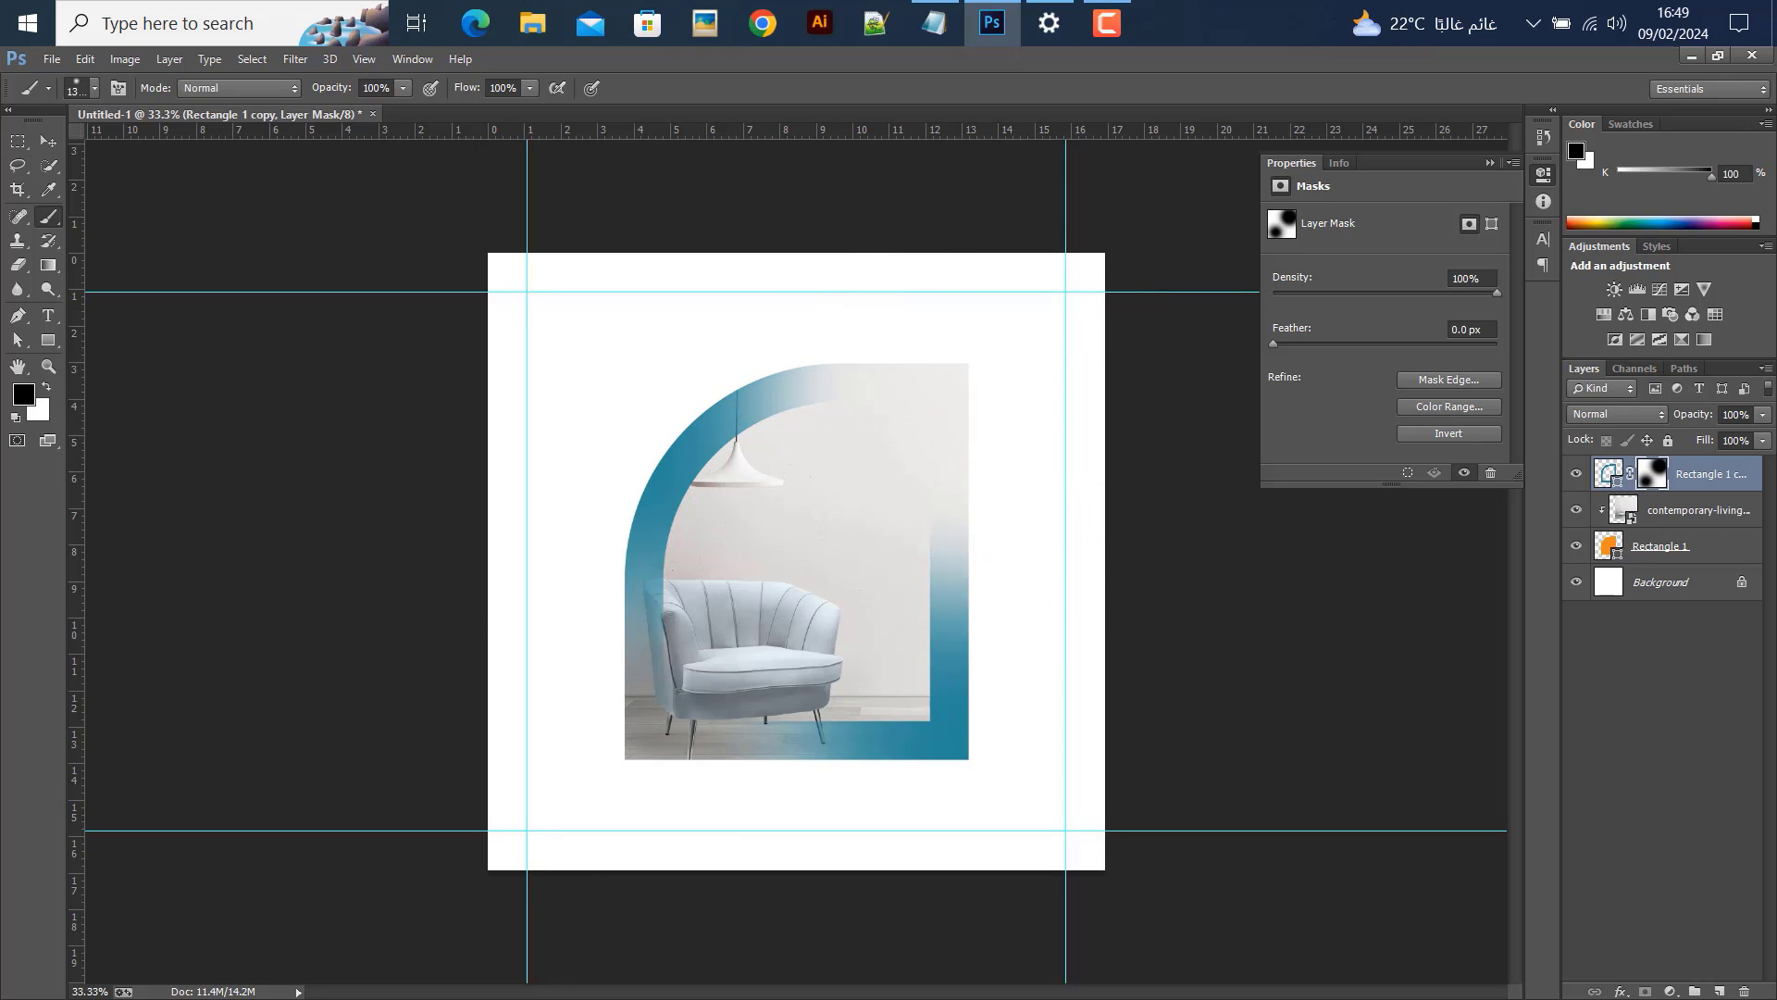
click(51, 141)
click(1629, 414)
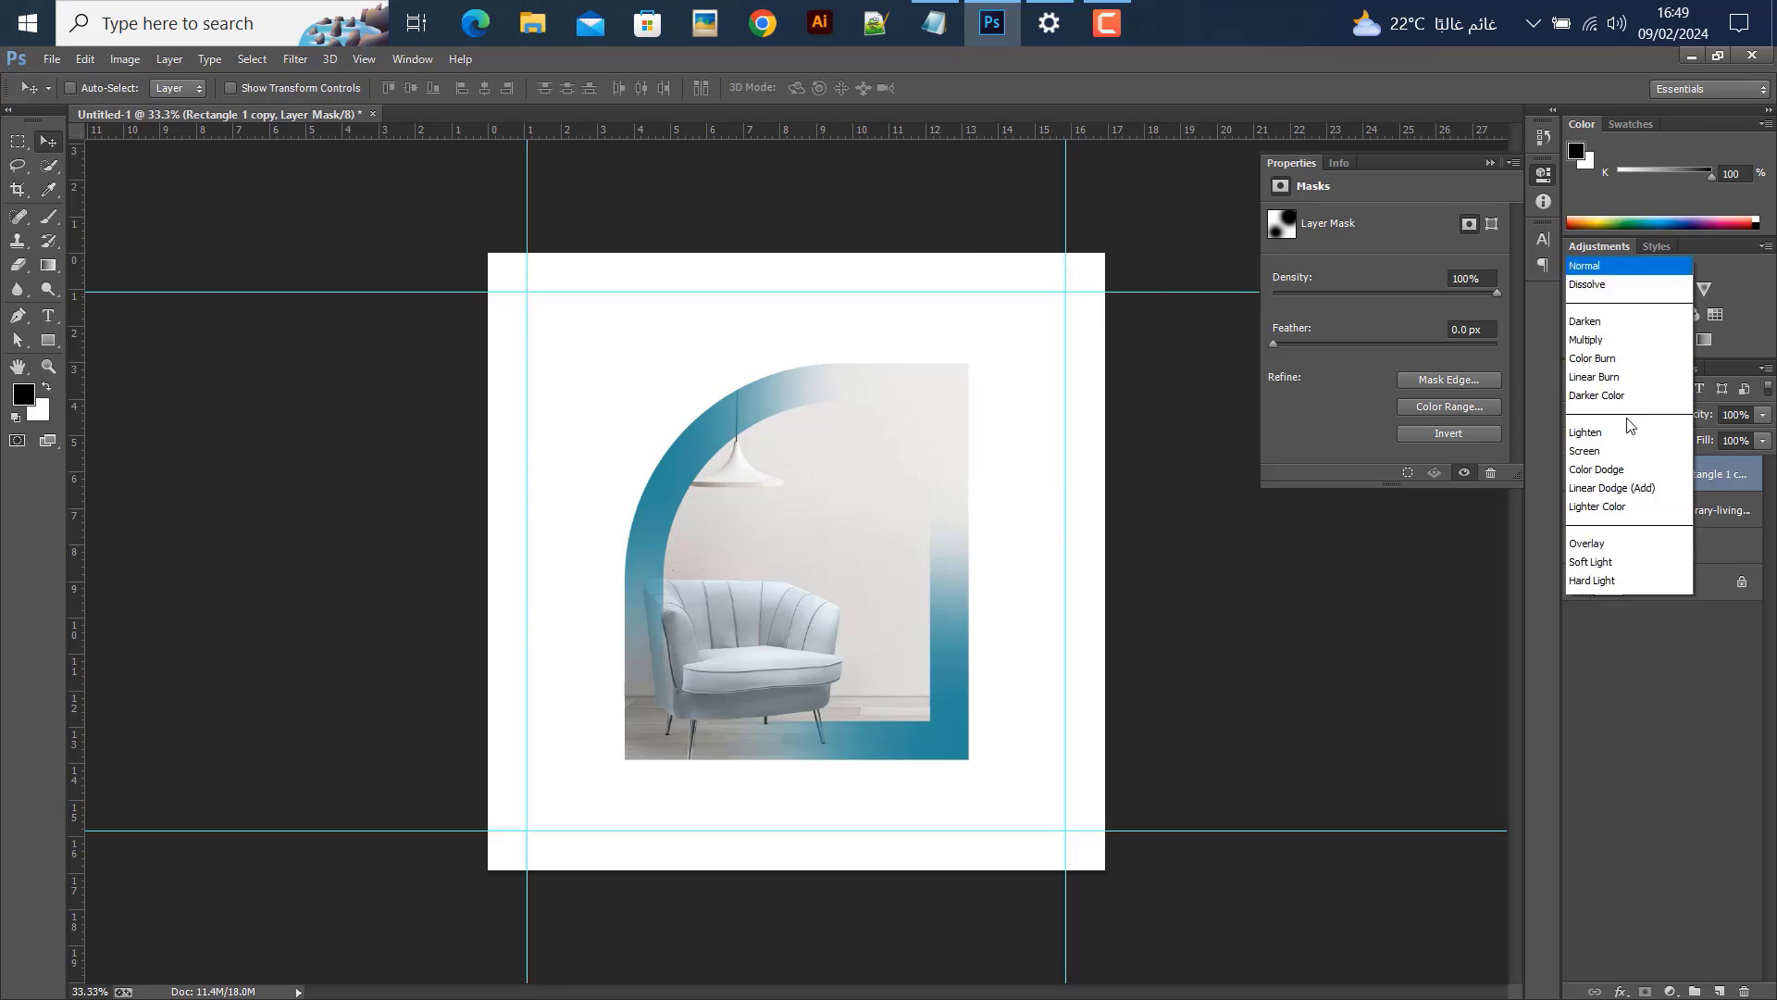
click(1601, 289)
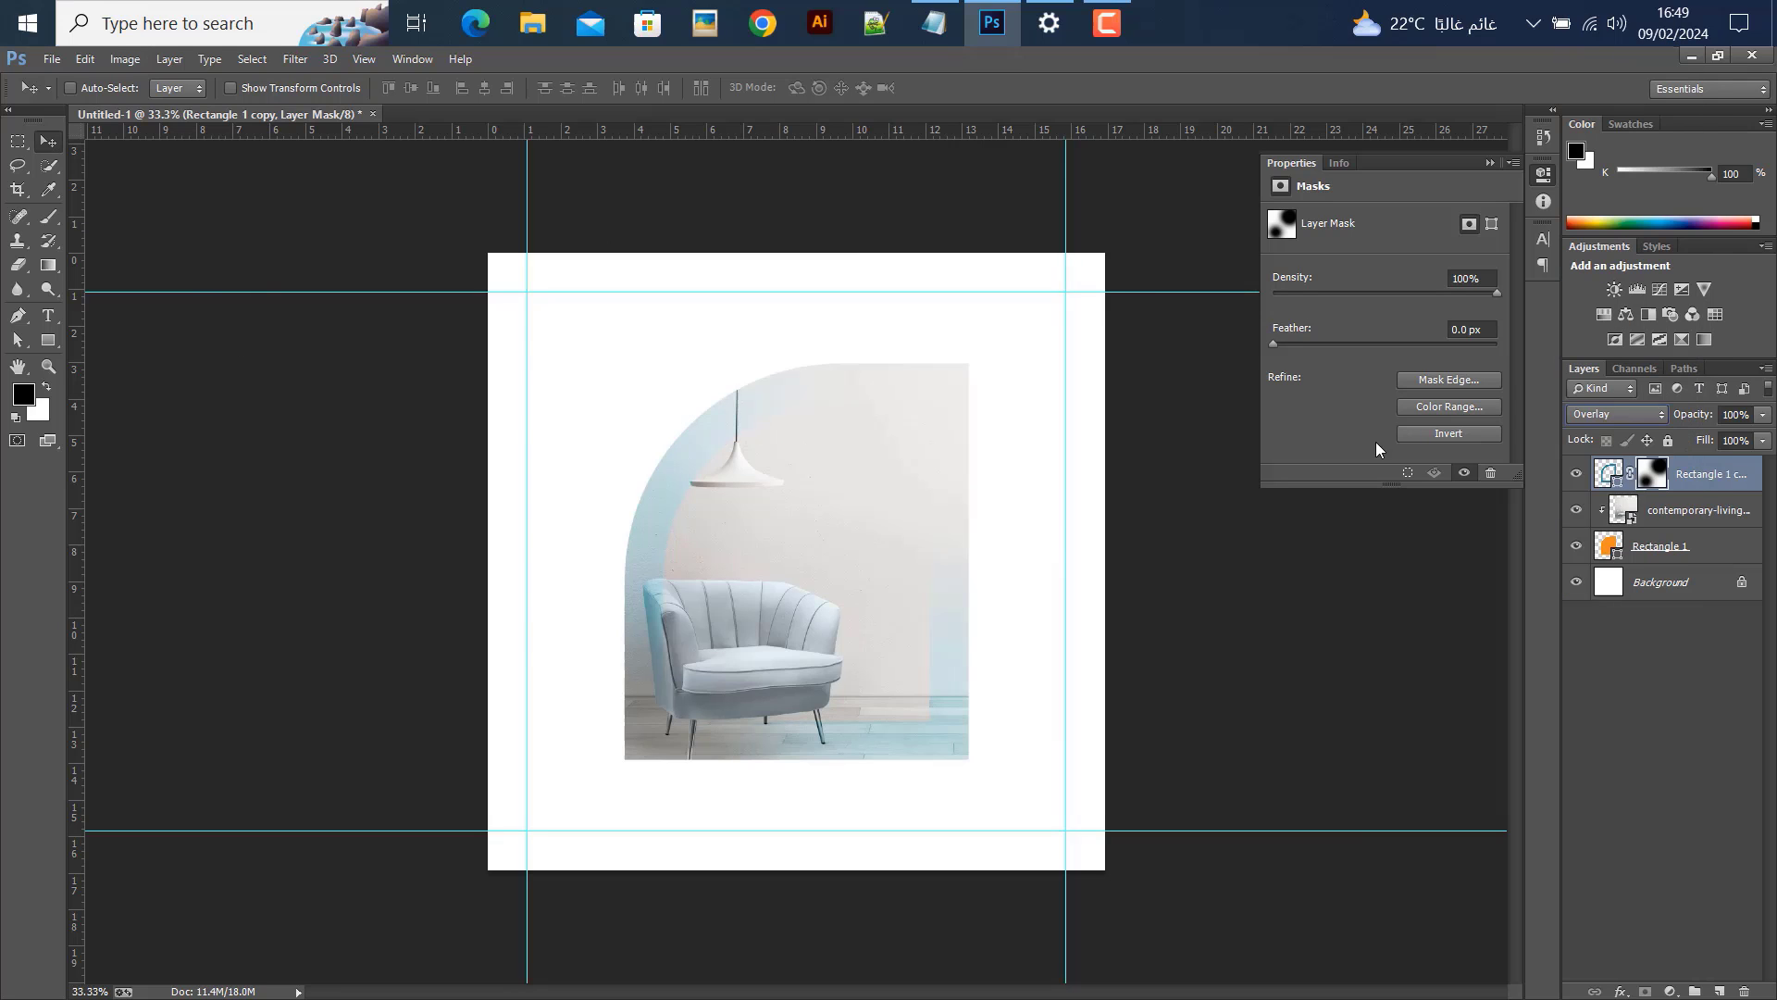
click(1604, 413)
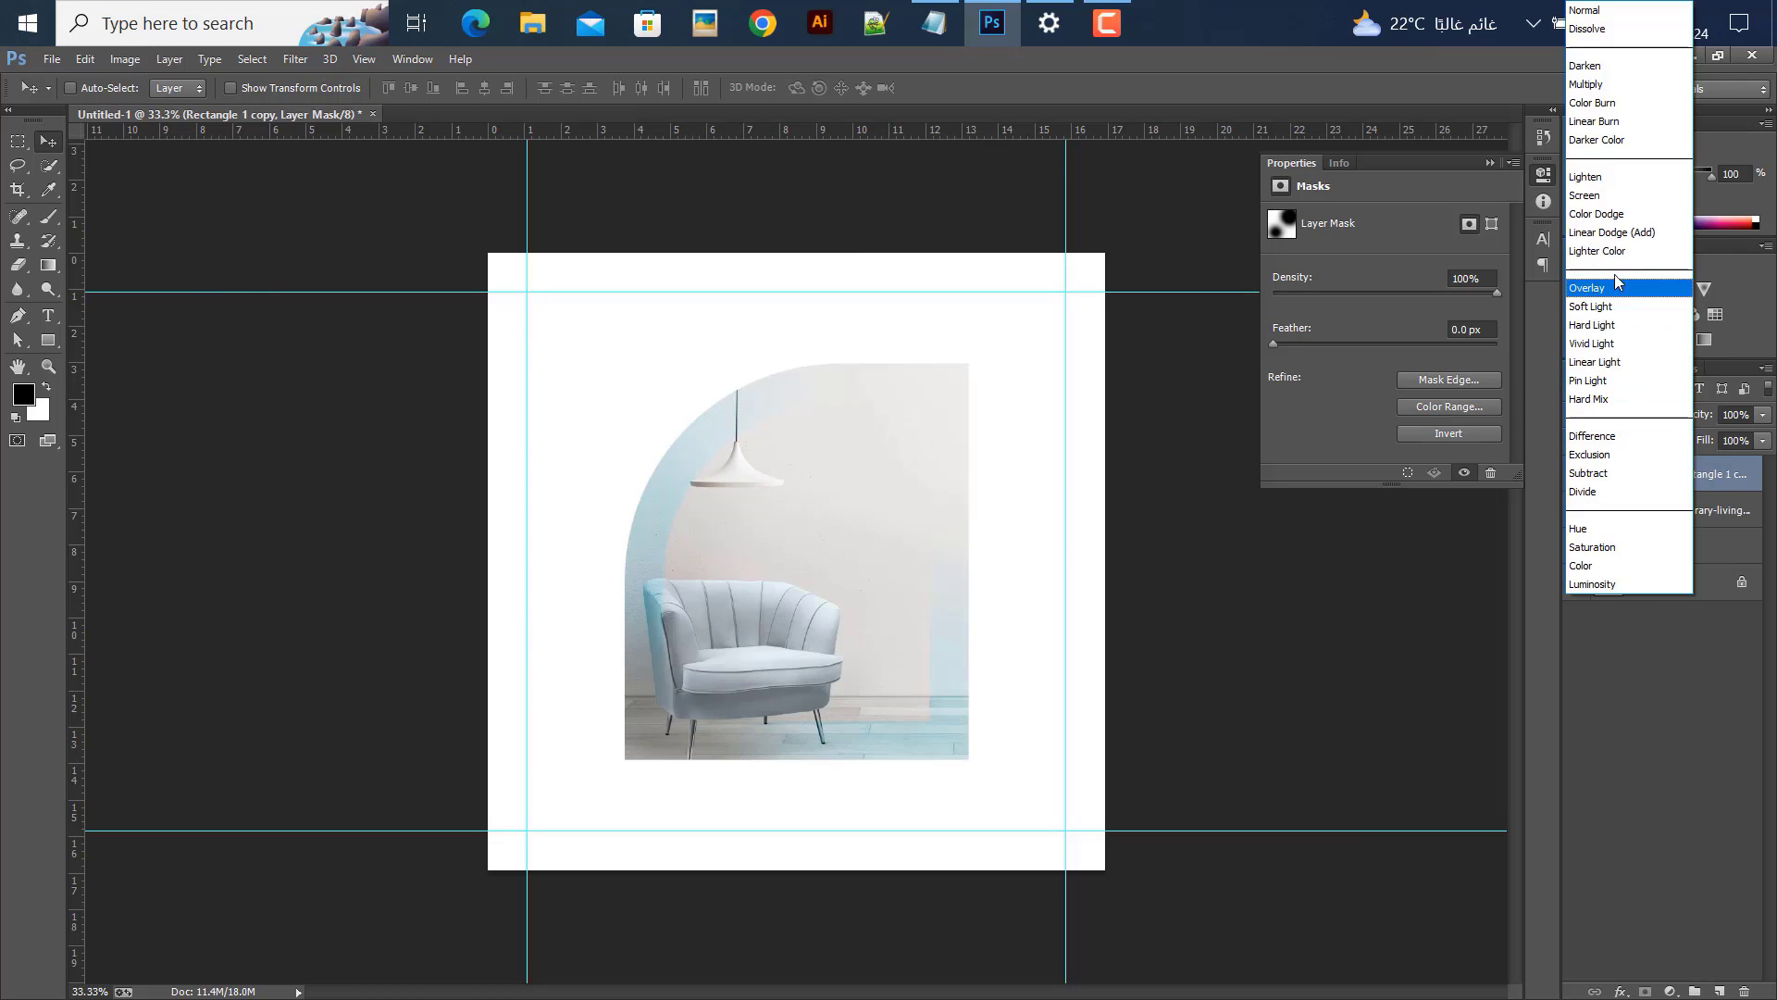
click(1611, 84)
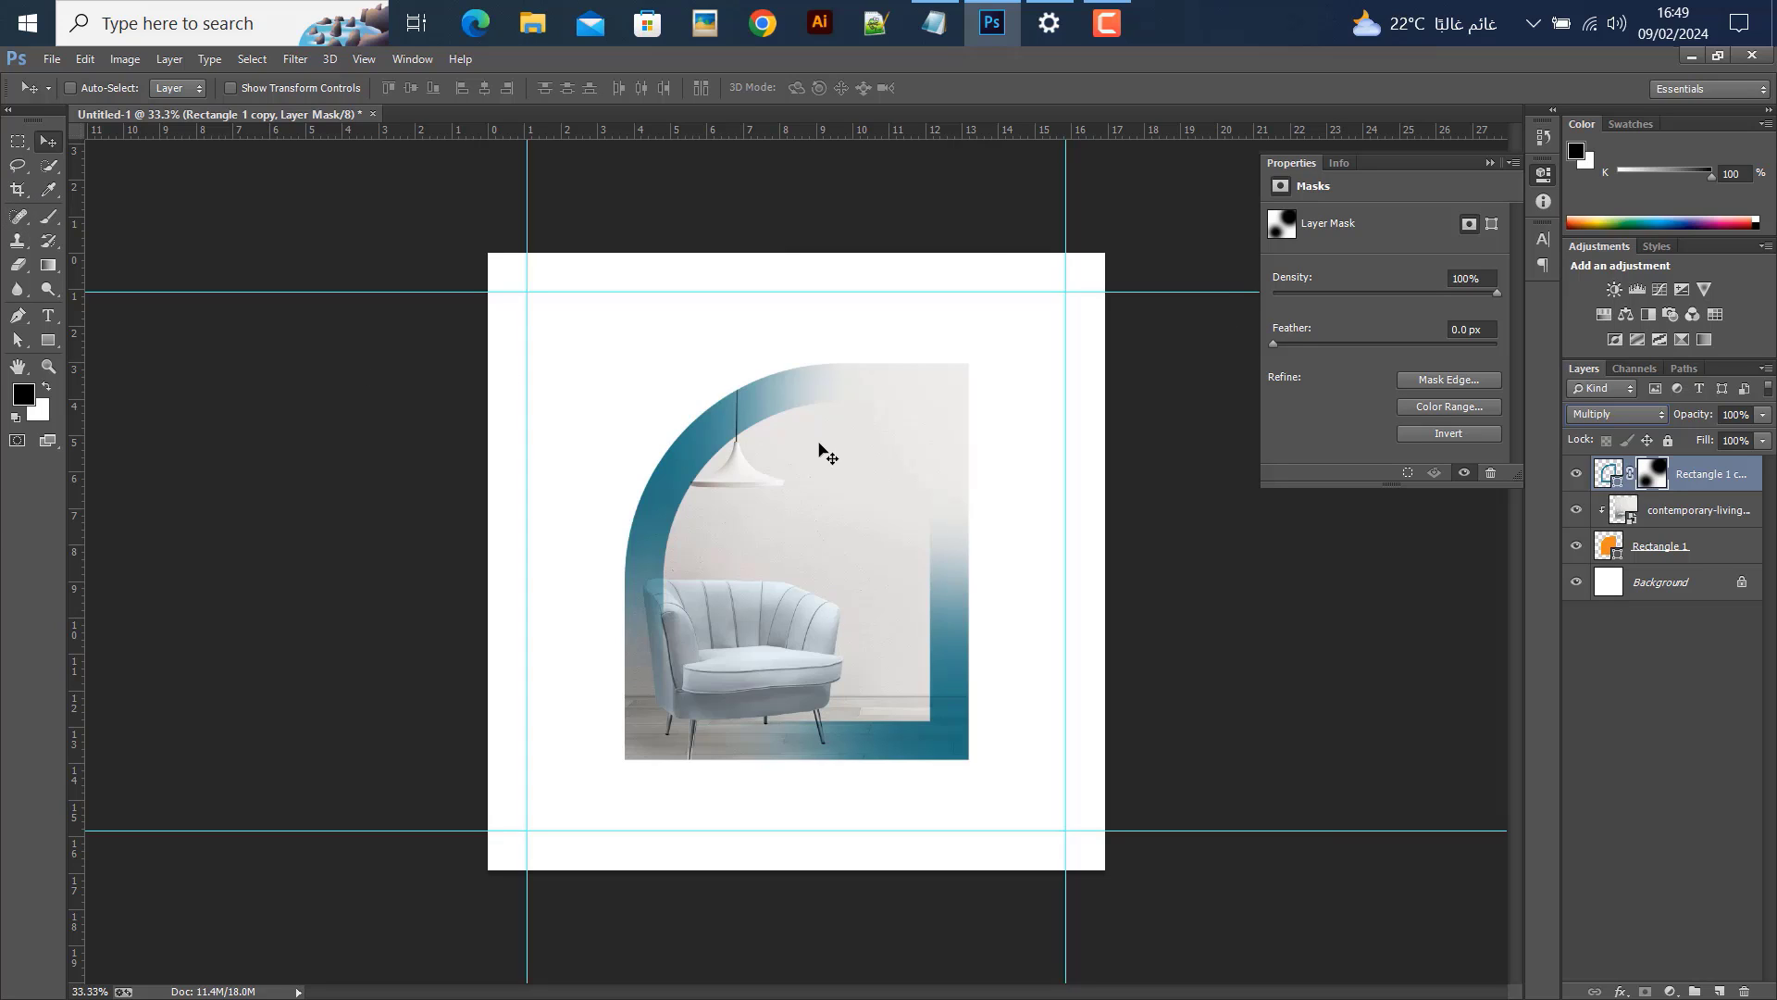
Compare the design with the teal frame hidden and shown, and with the Rectangle 1 base shape hidden and shown
click(1576, 473)
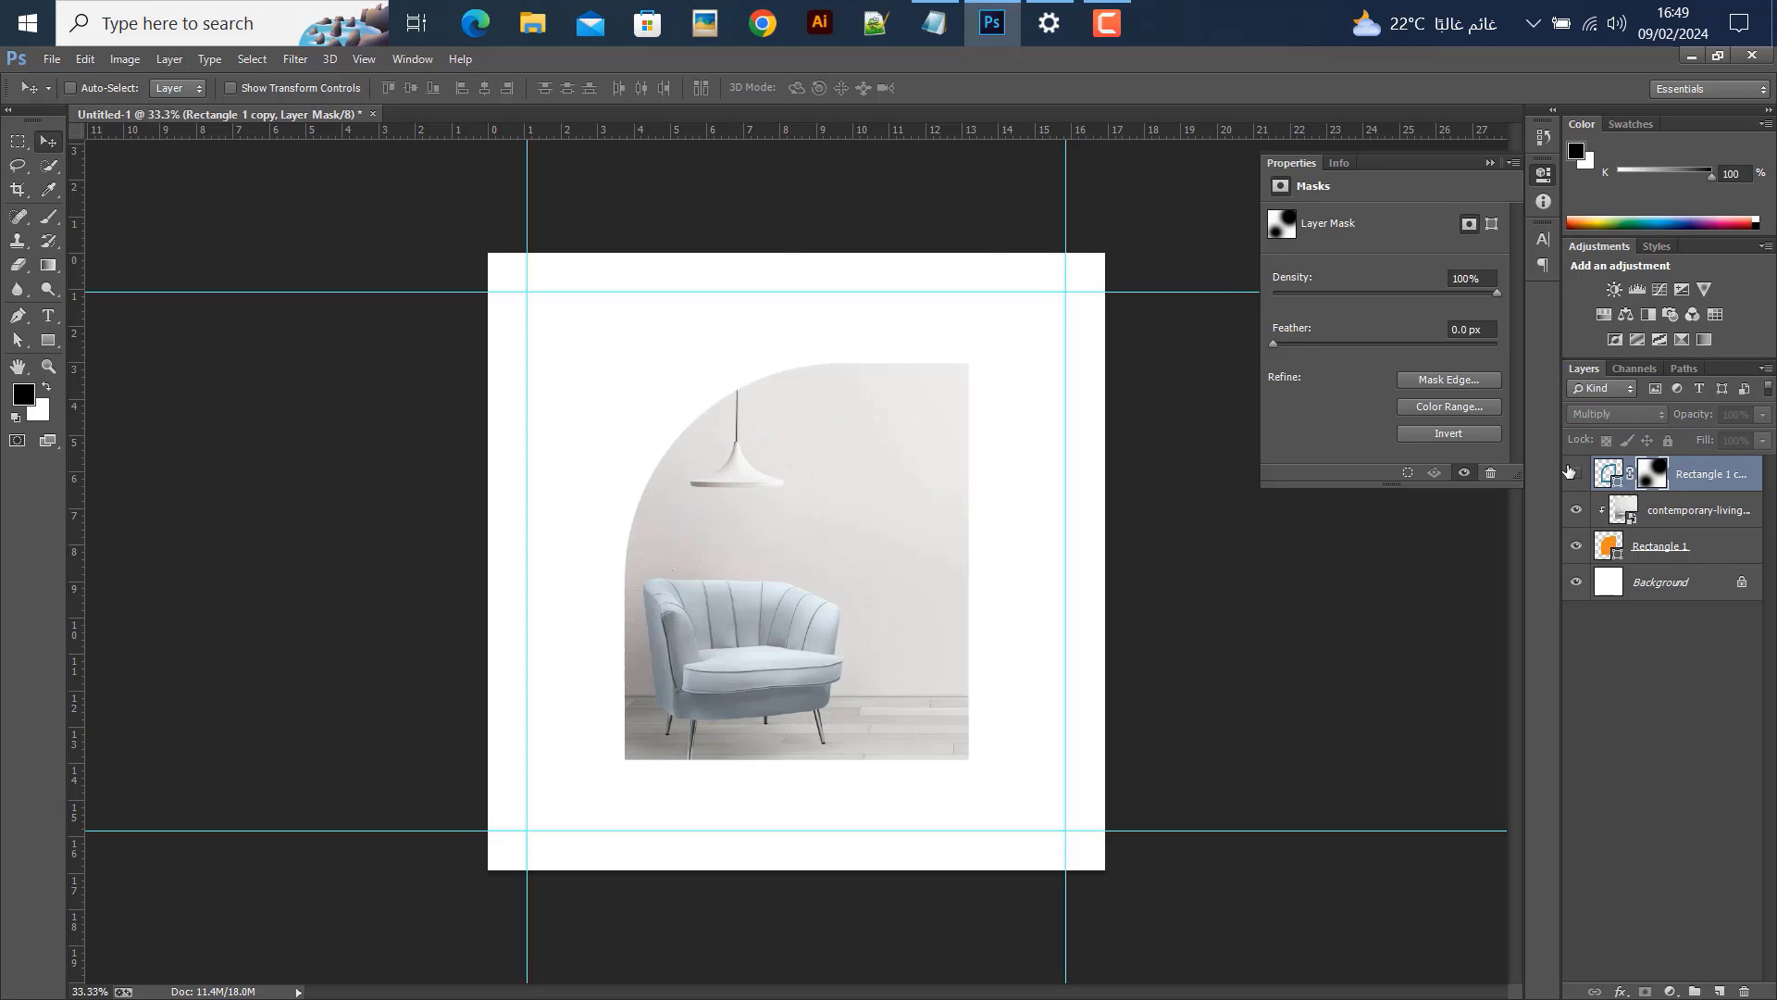
click(1575, 473)
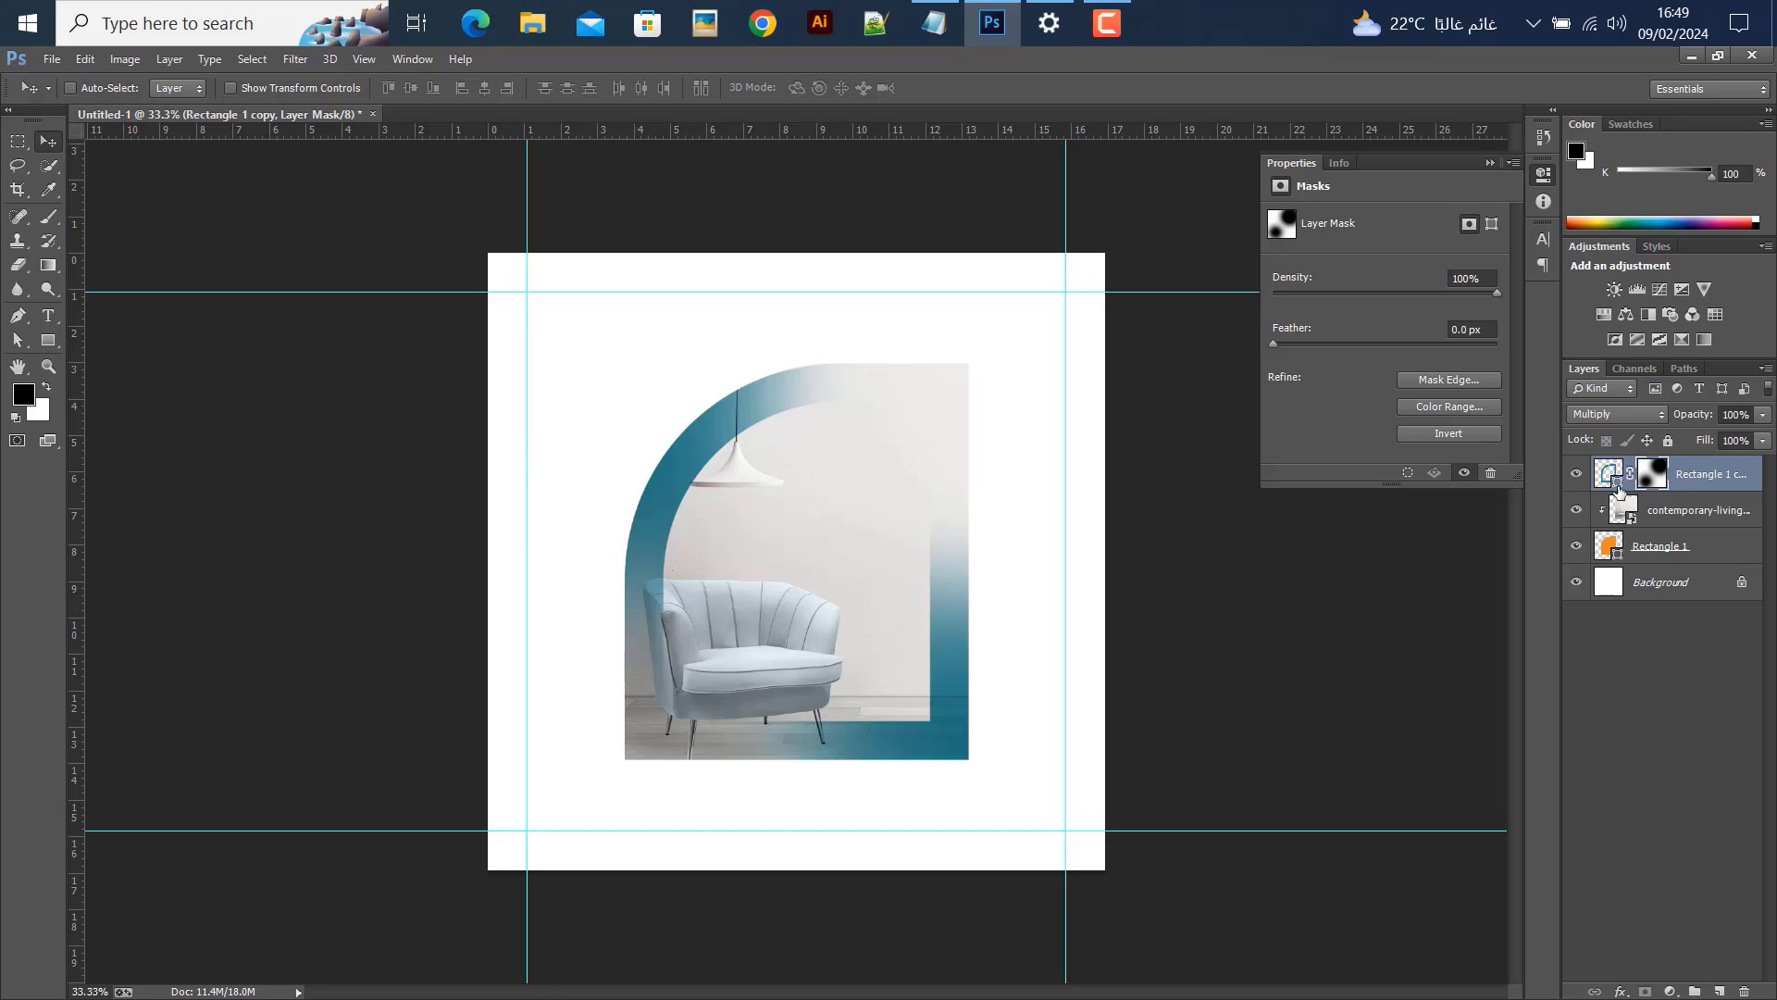
click(1666, 548)
click(1577, 548)
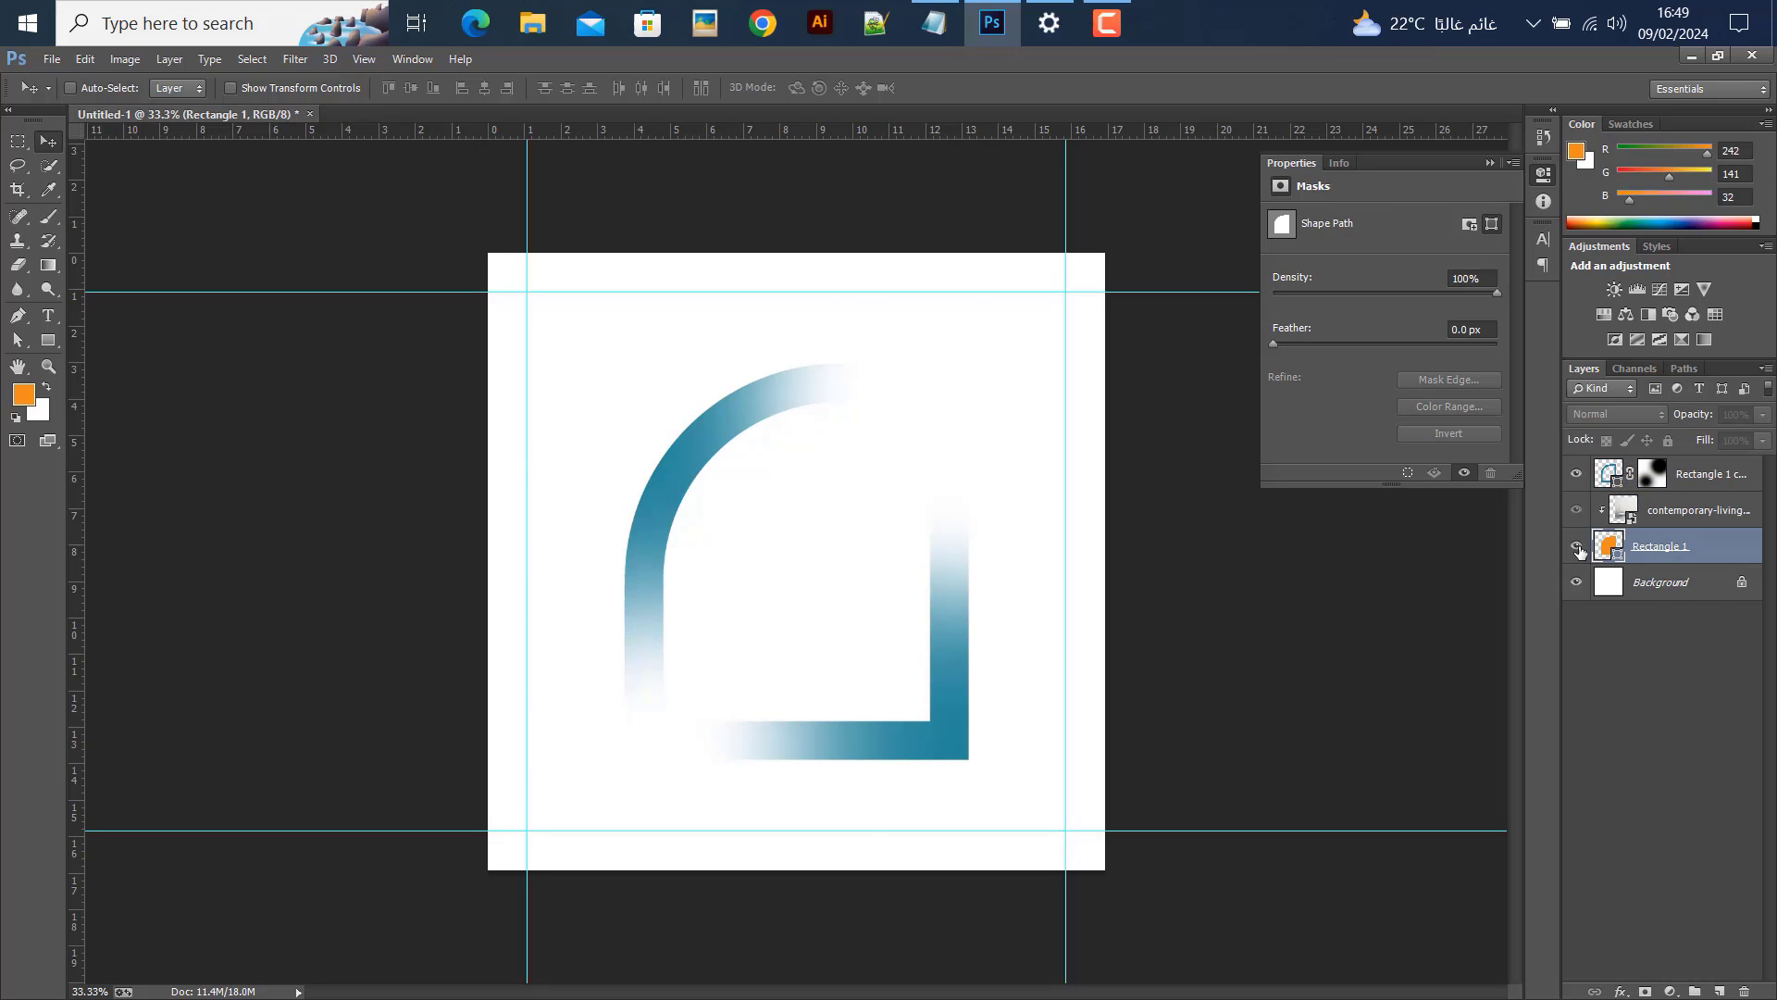
click(1578, 548)
click(1577, 548)
click(1578, 548)
click(1578, 548)
click(1578, 548)
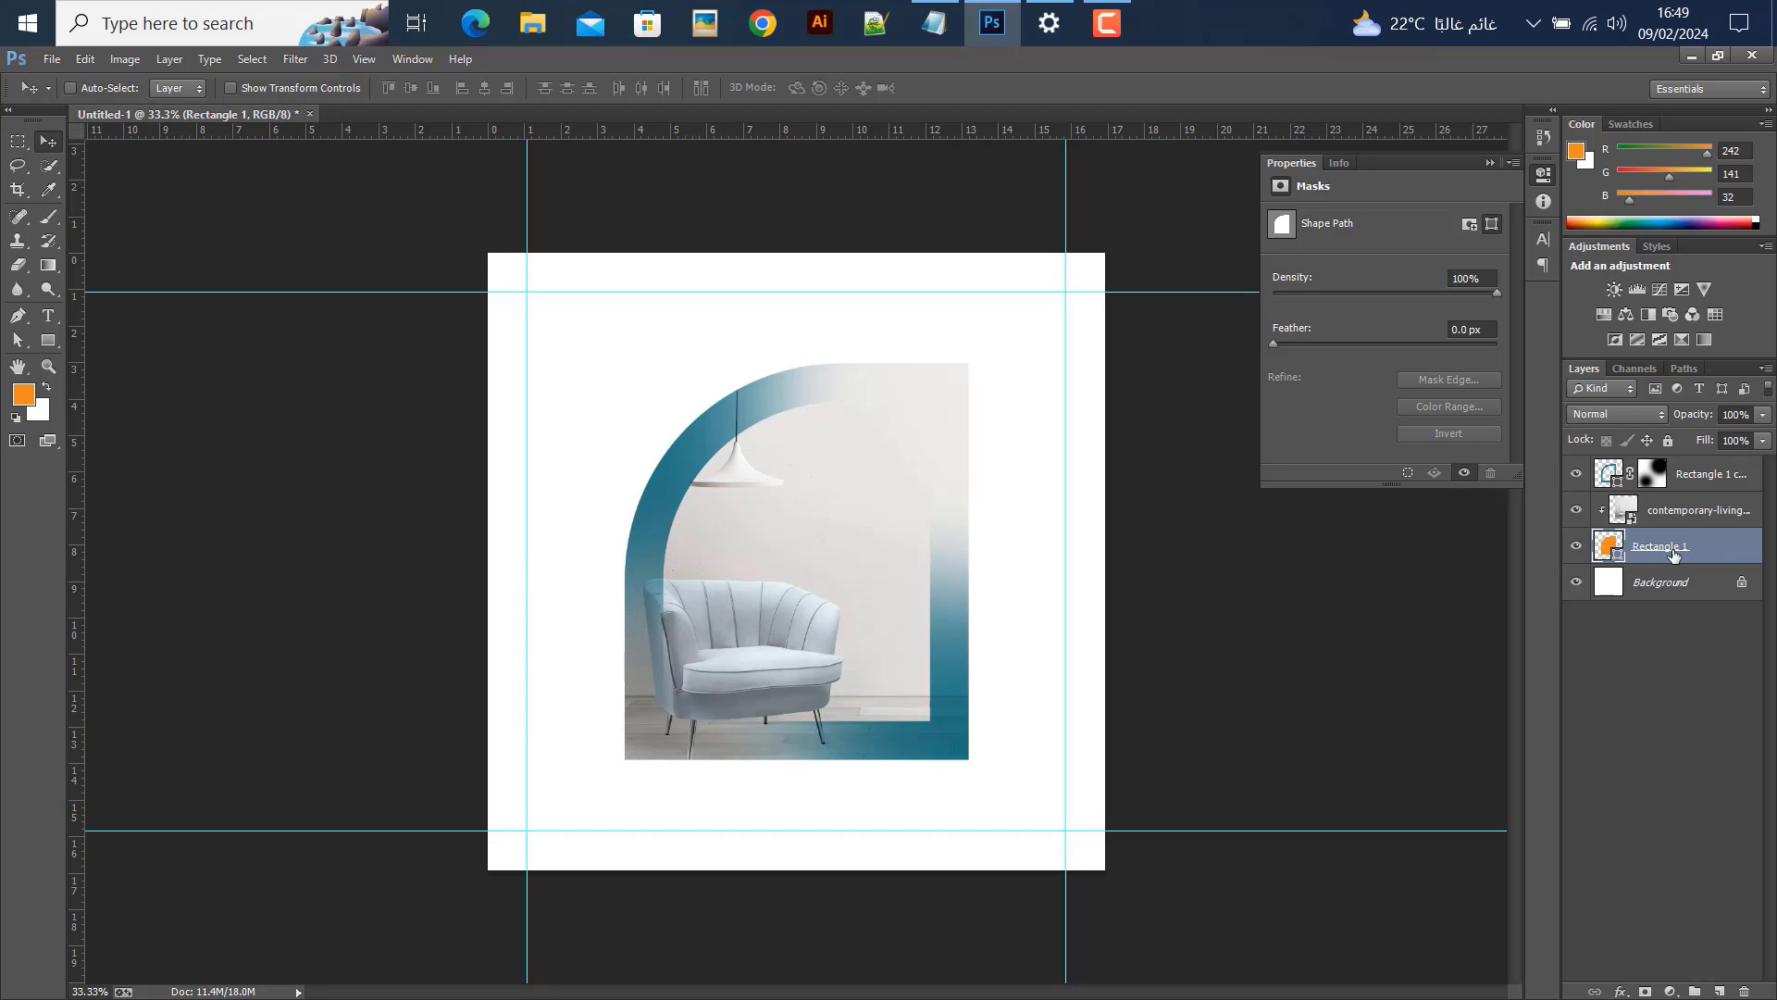
Add a Multiply drop shadow to Rectangle 1 with a 16 px distance and collapse its effects list
double_click(1673, 554)
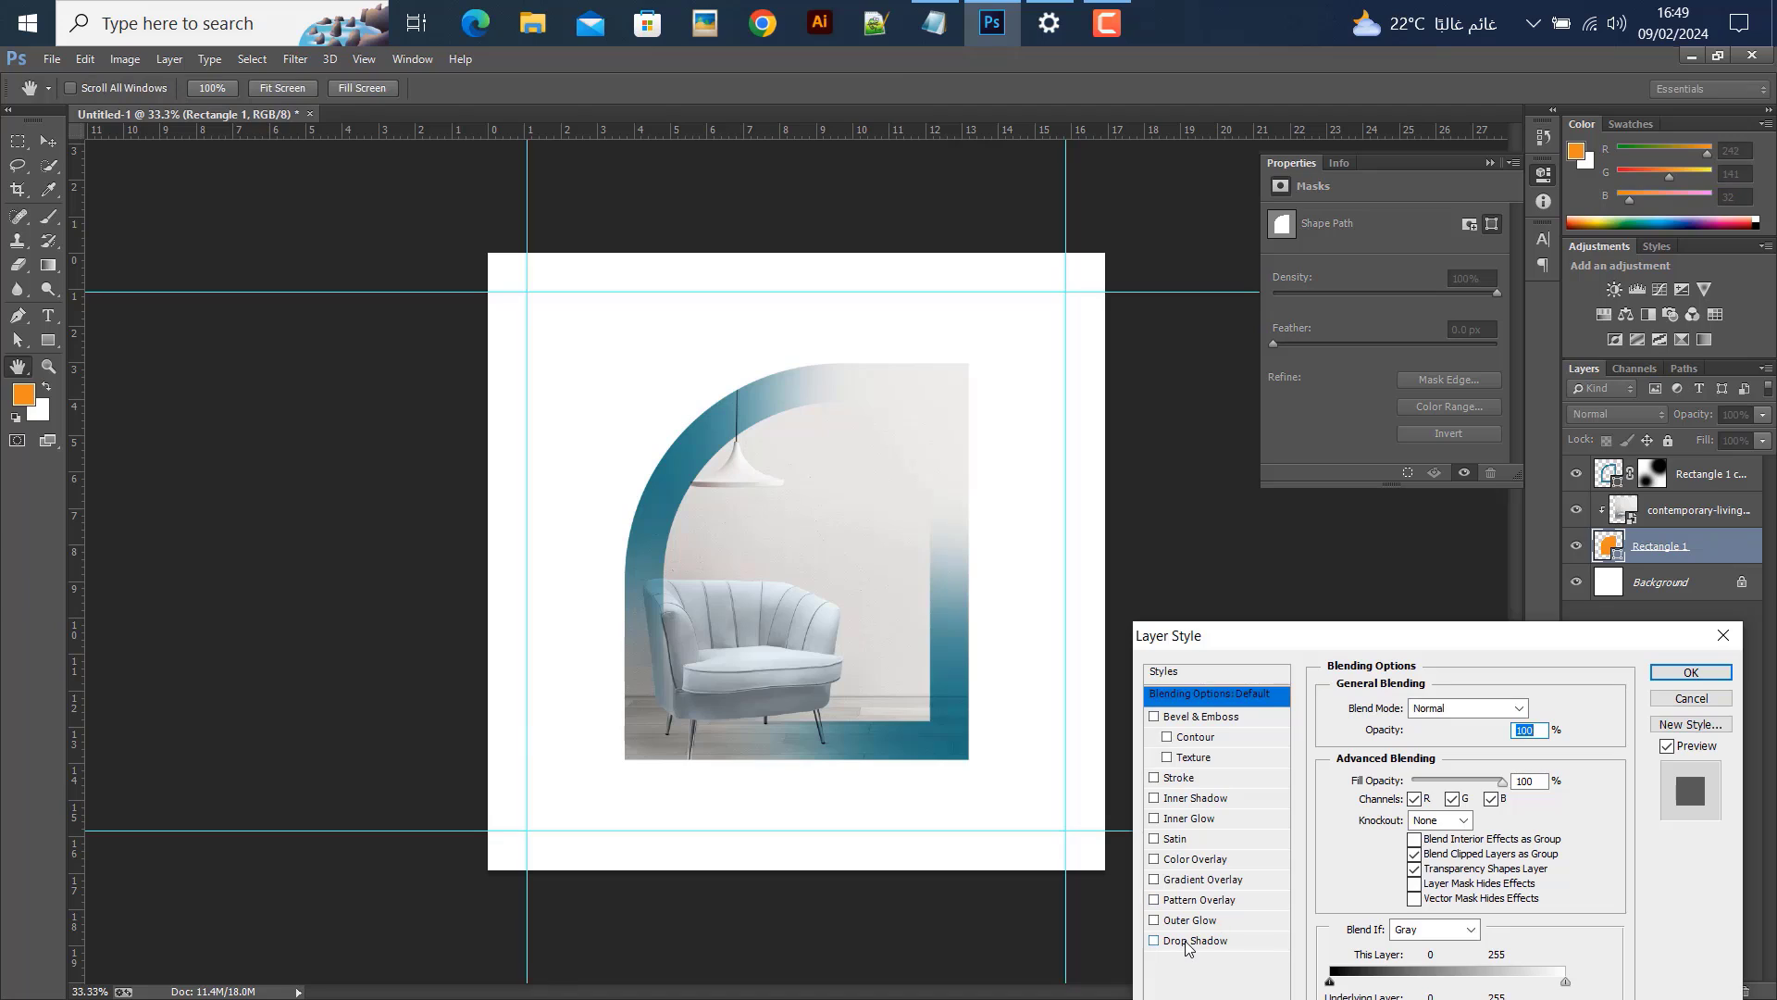
click(1189, 943)
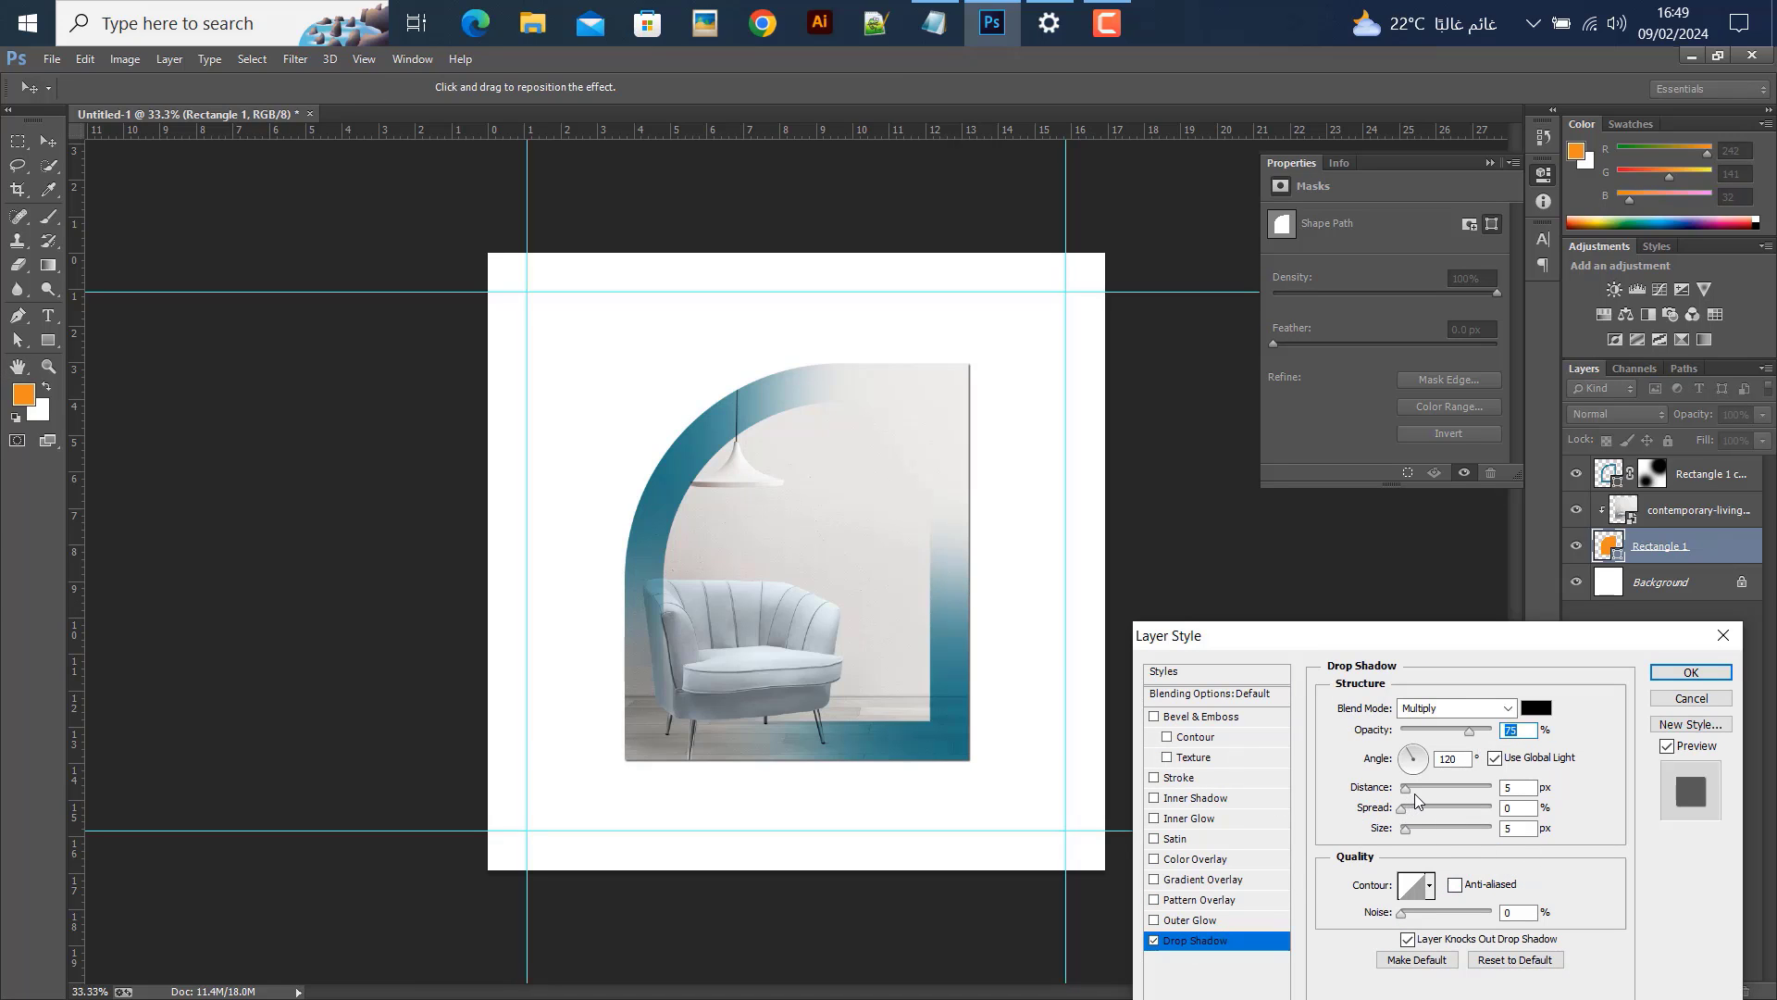
drag(1406, 793, 1421, 786)
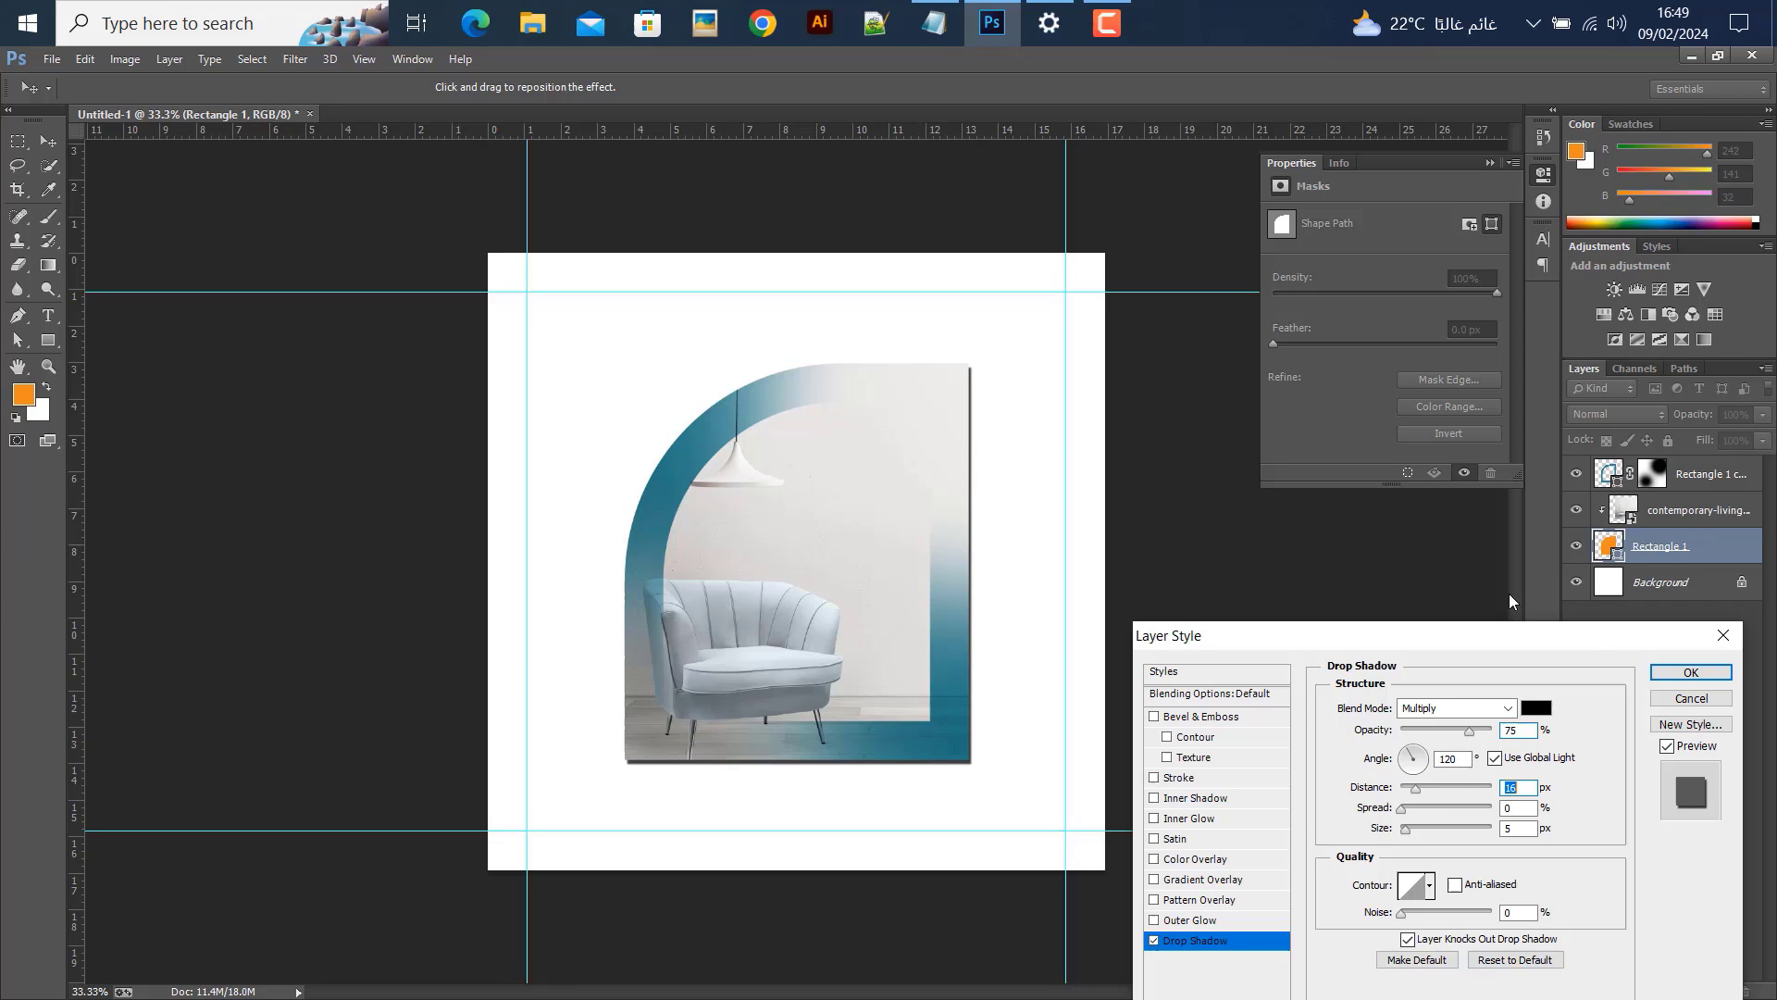
key(Return)
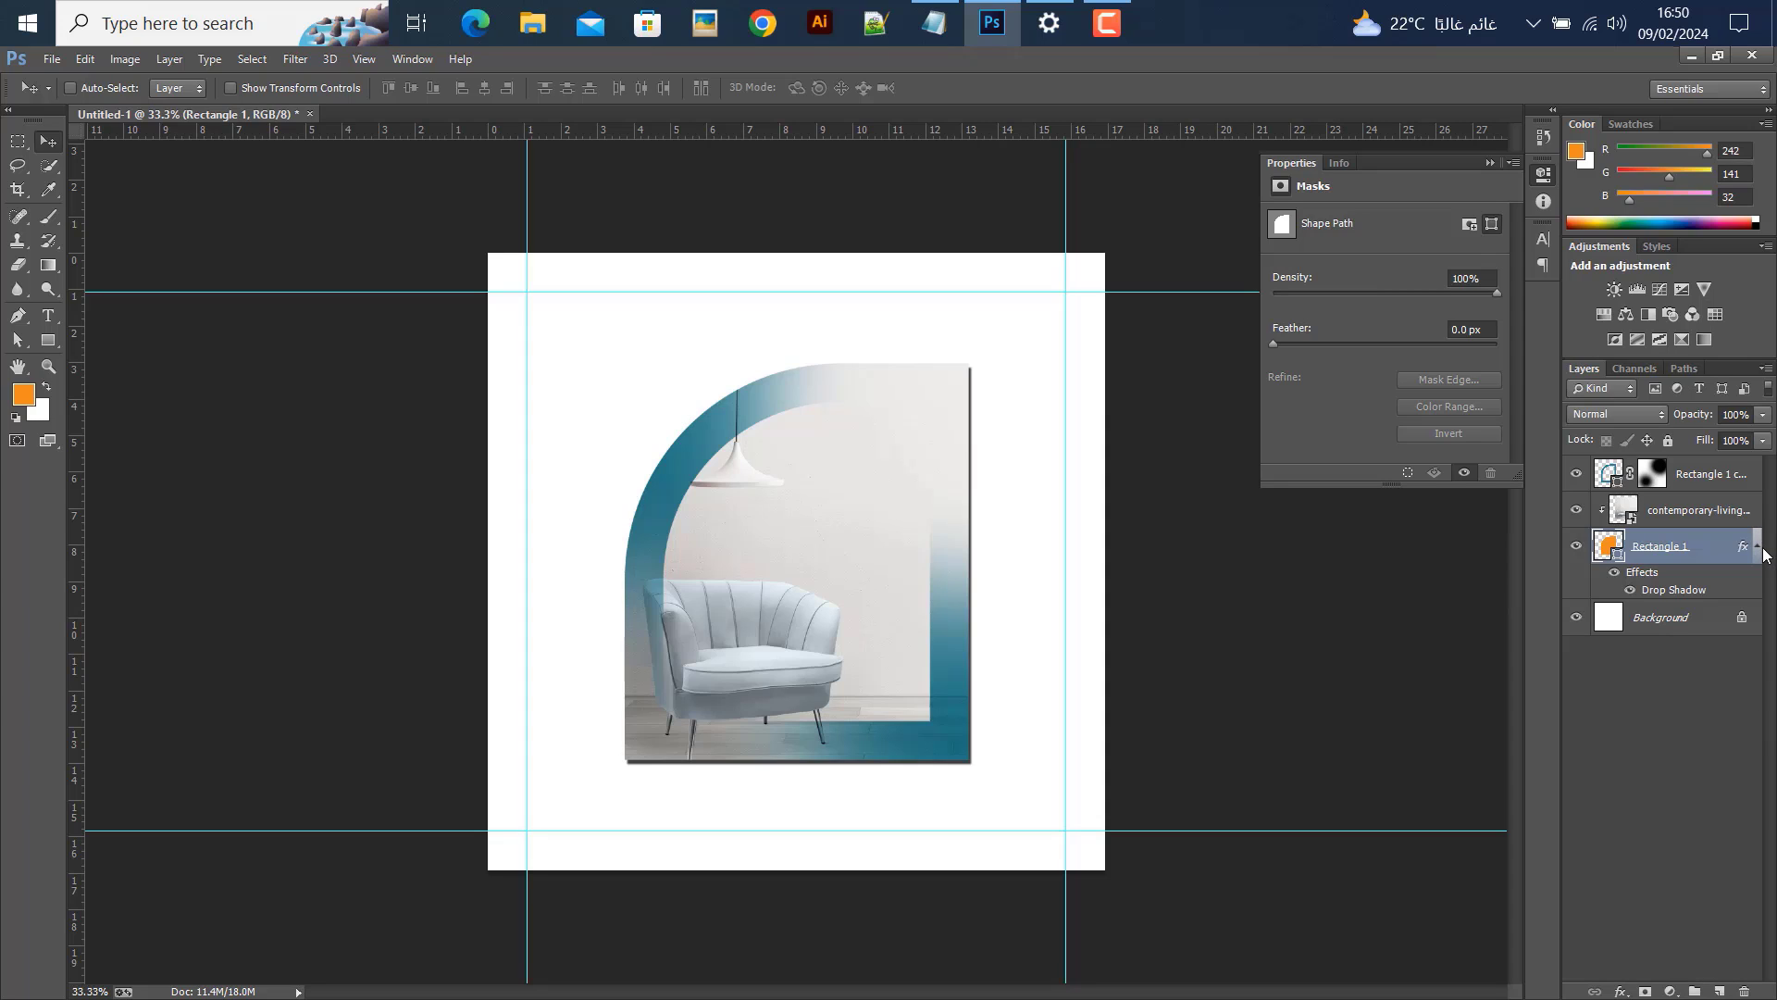
click(1761, 546)
Group Rectangle 1, the clipped photo and Rectangle 1 copy, and name the group Image
shift+click(1713, 477)
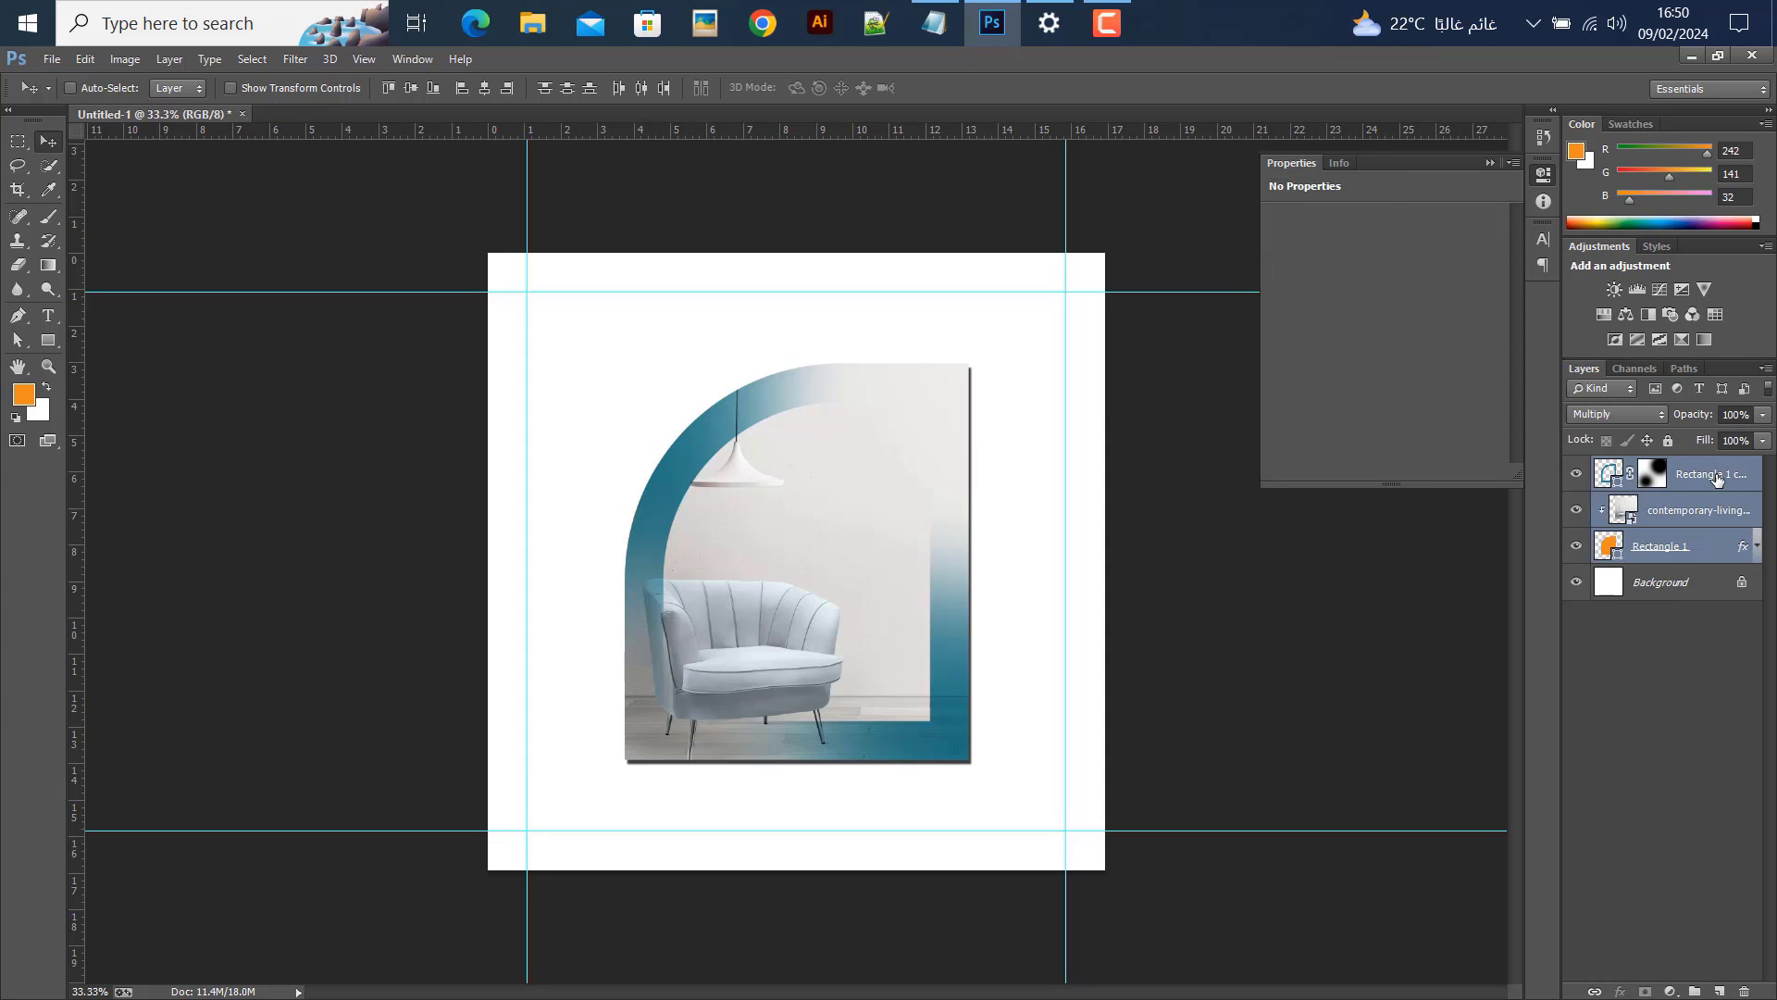
key(ctrl+g)
double_click(1655, 467)
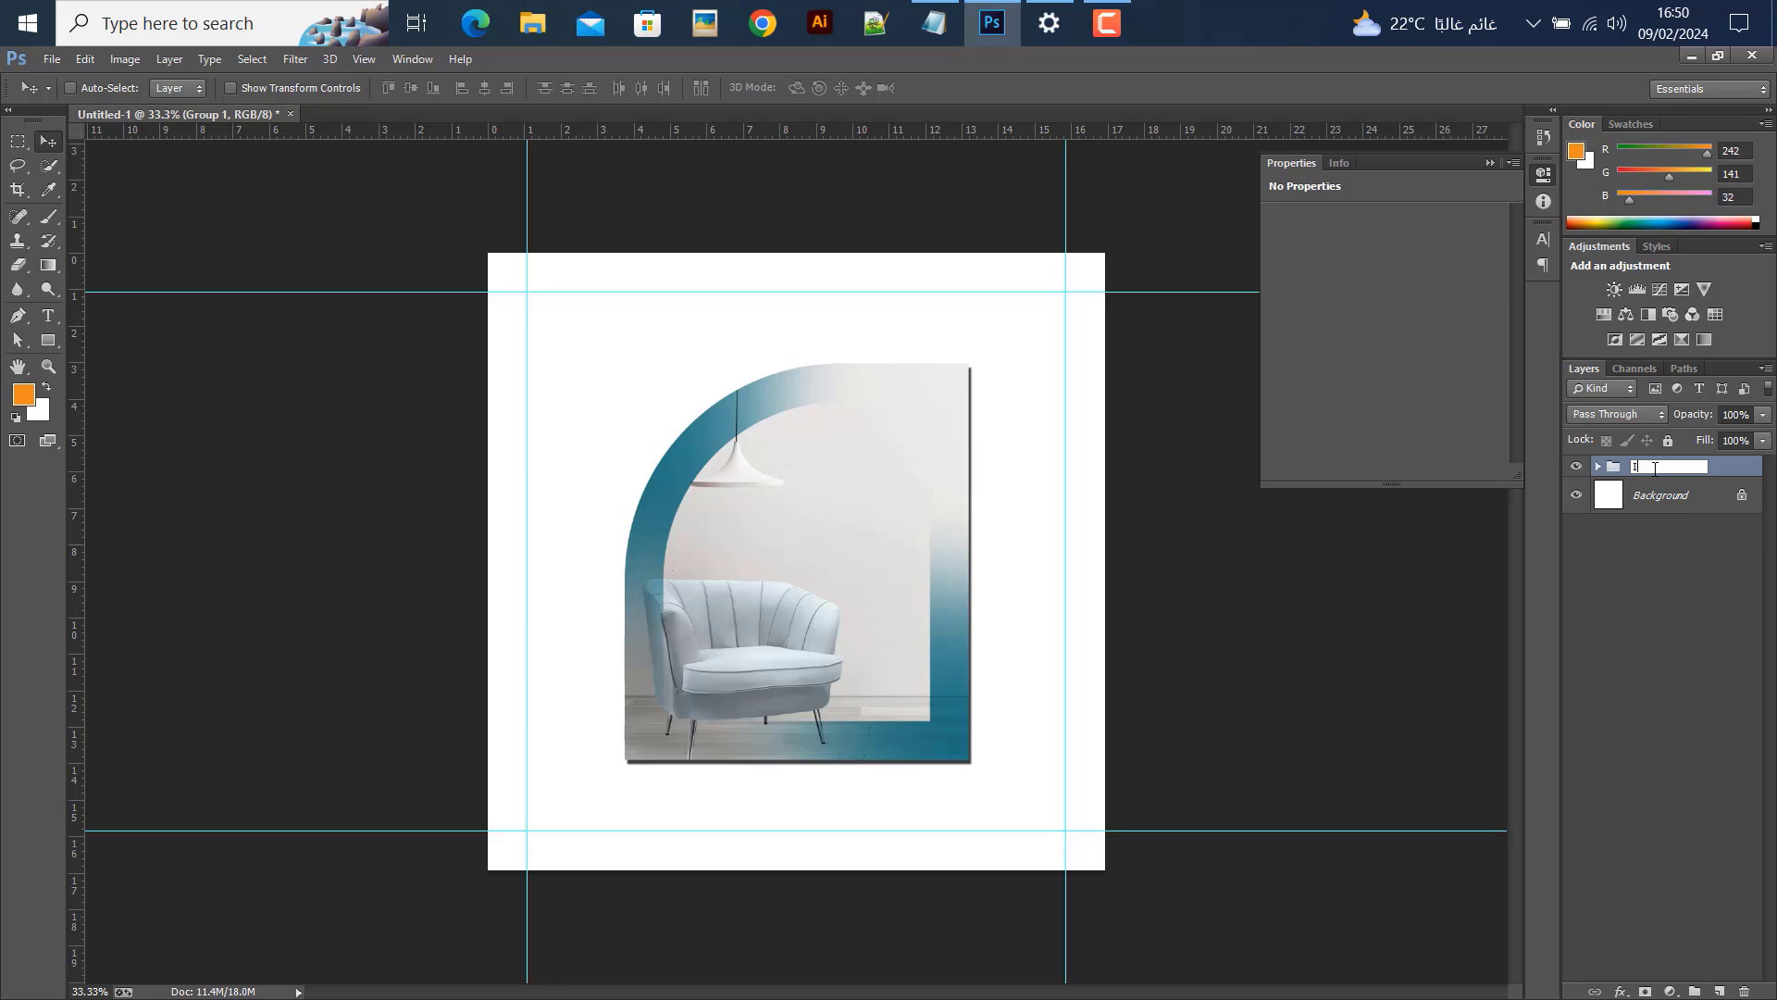
text(Image)
key(Return)
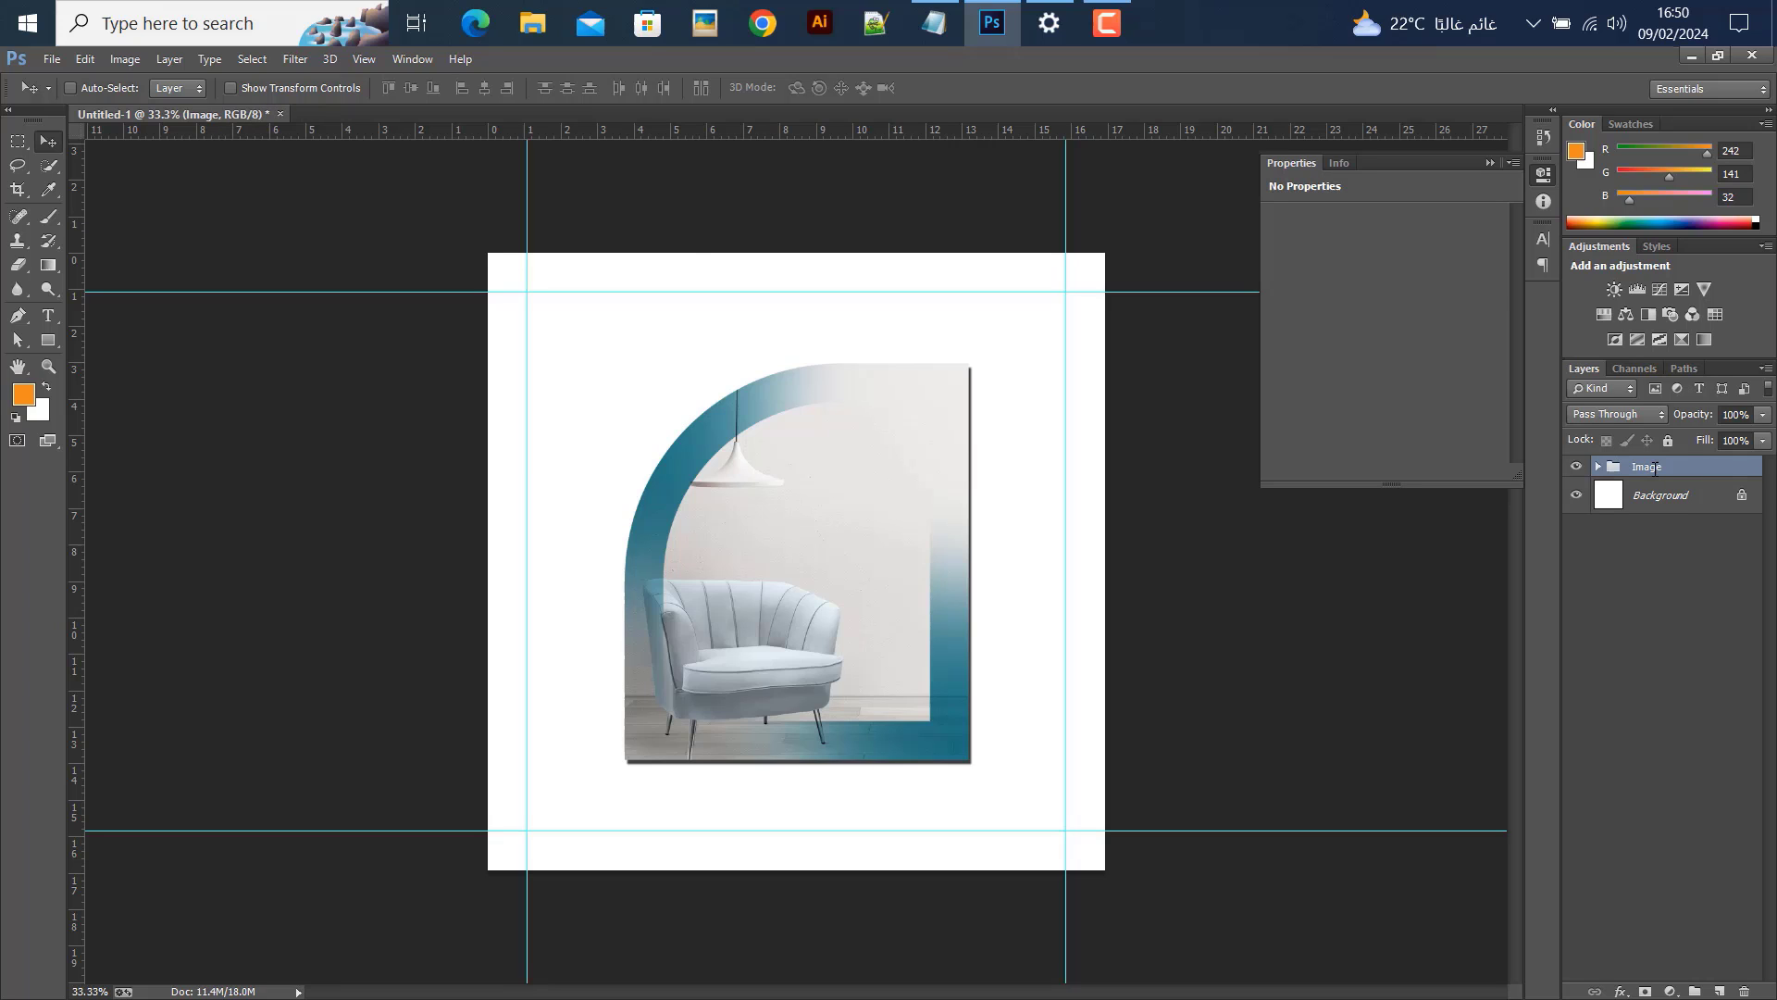
Copy "furniture sale" from the Notepad document and paste it as a text layer near the canvas's top-left in Photoshop
click(934, 23)
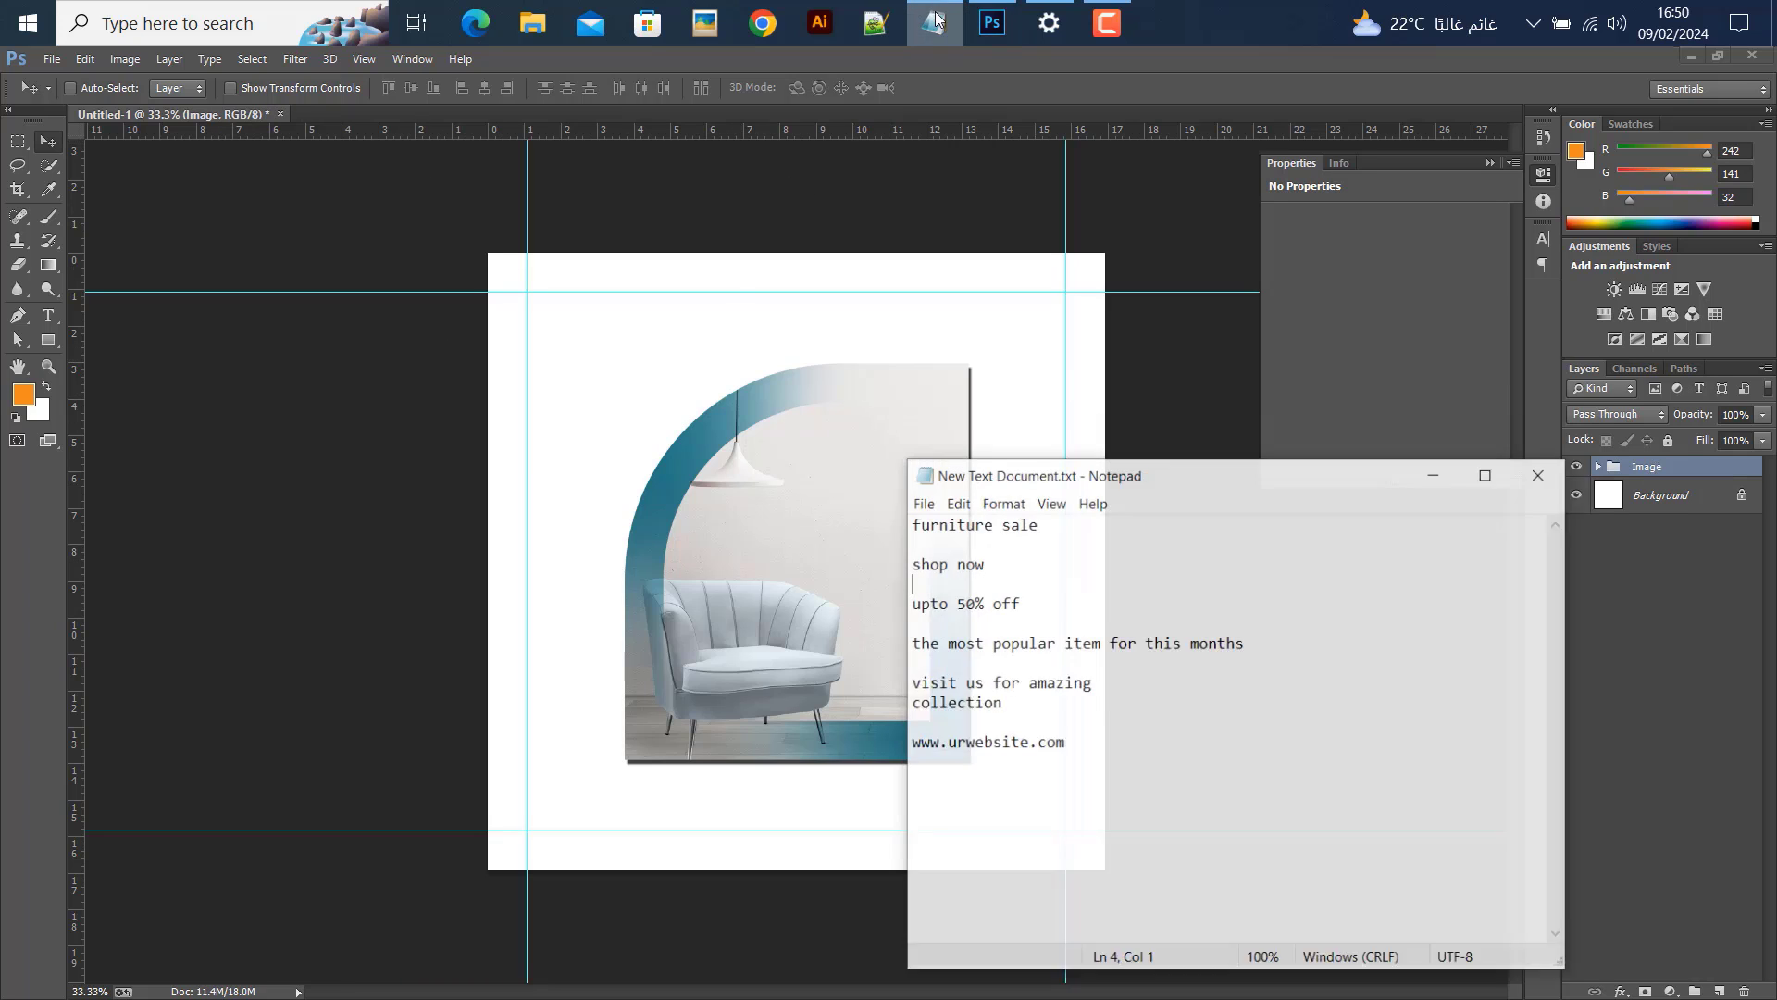
drag(1043, 546, 821, 547)
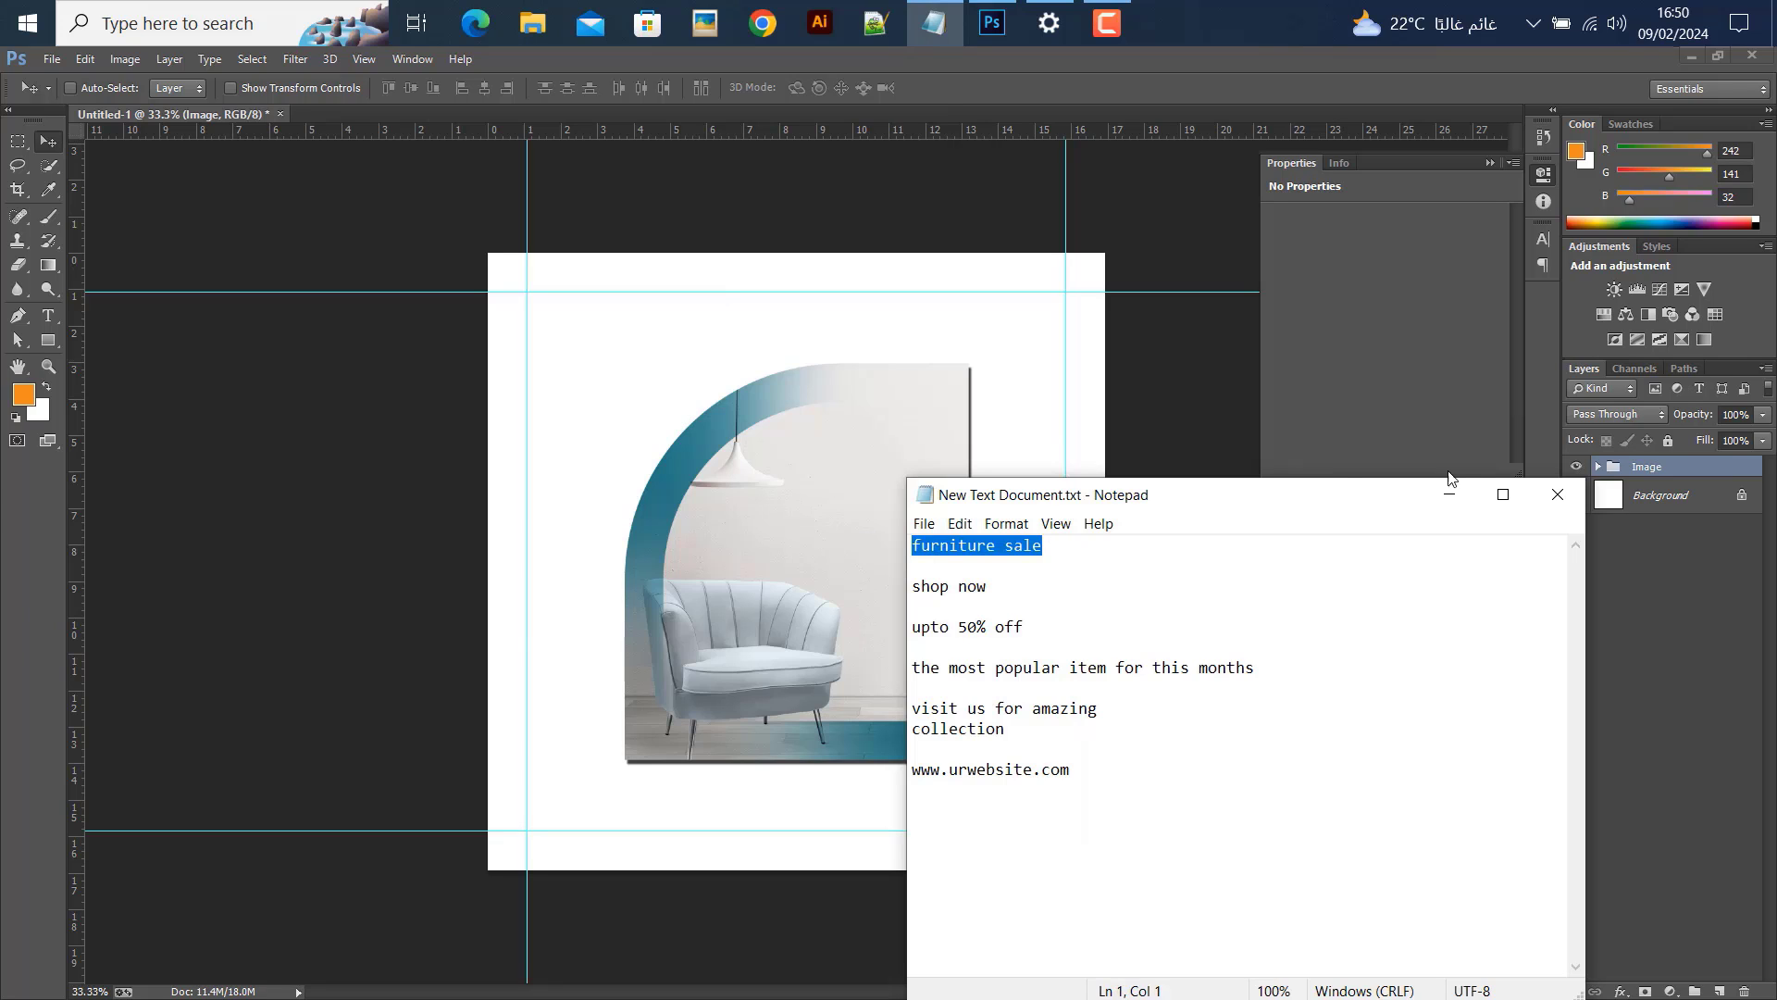
click(1447, 497)
click(48, 316)
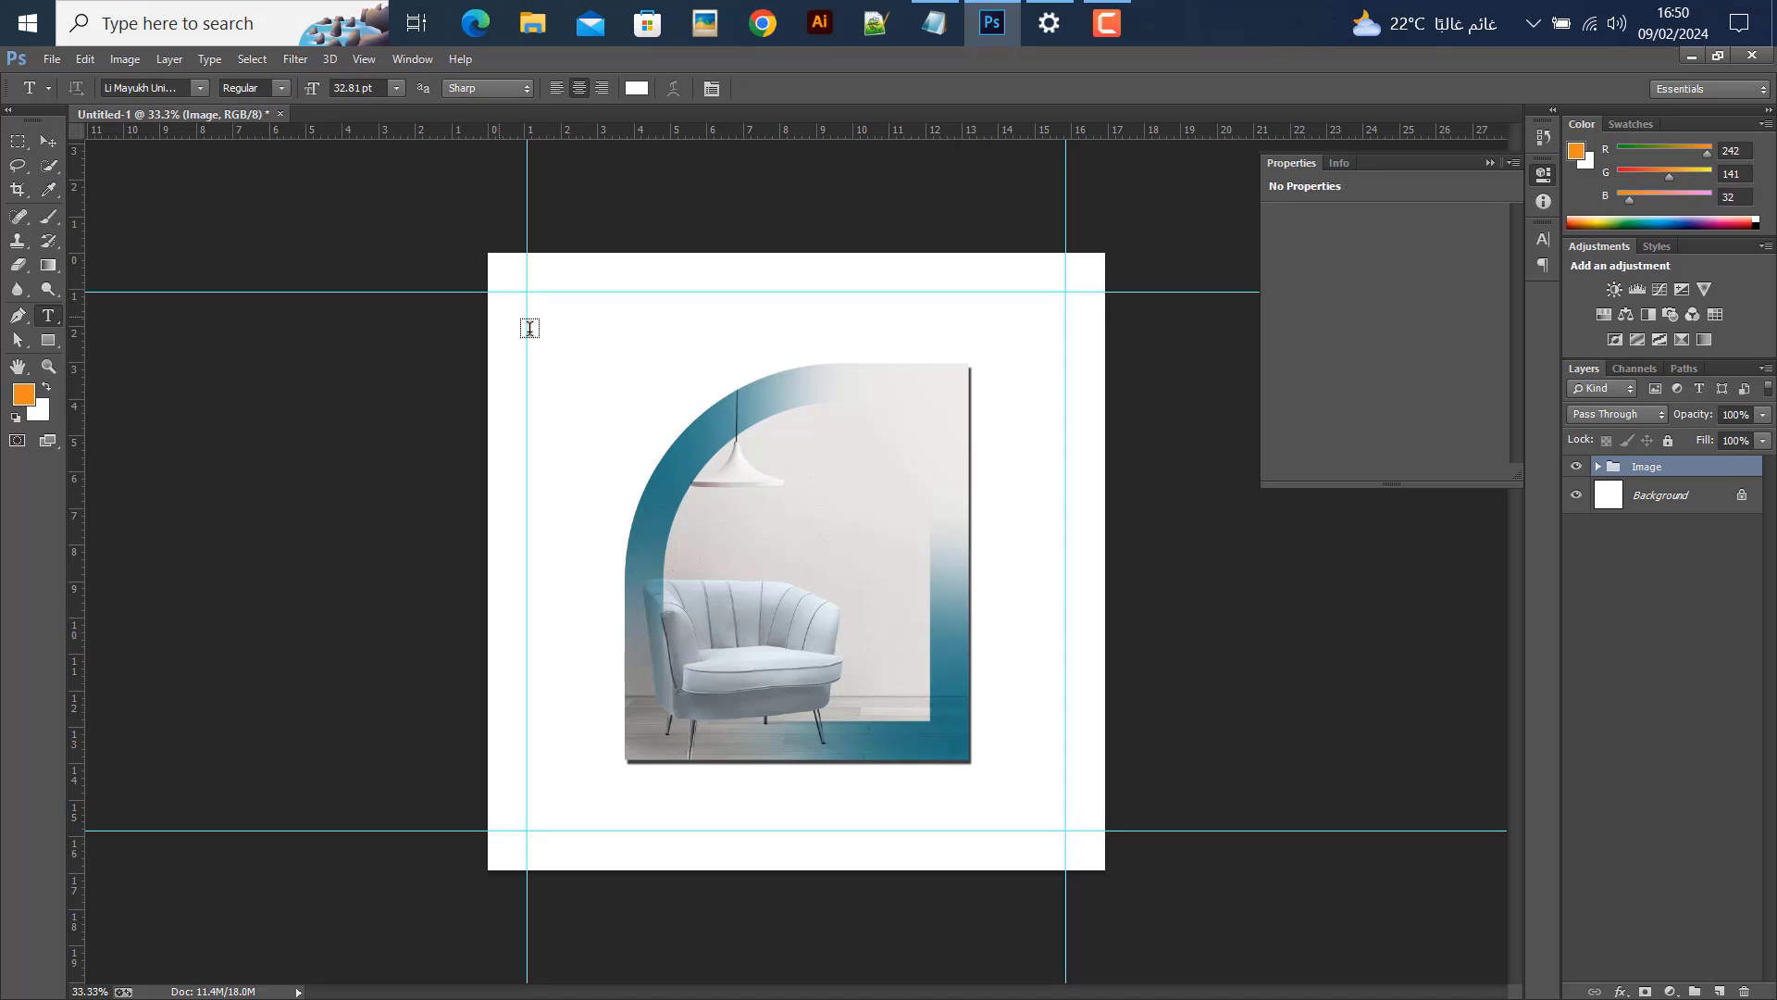
click(565, 327)
key(ctrl+v)
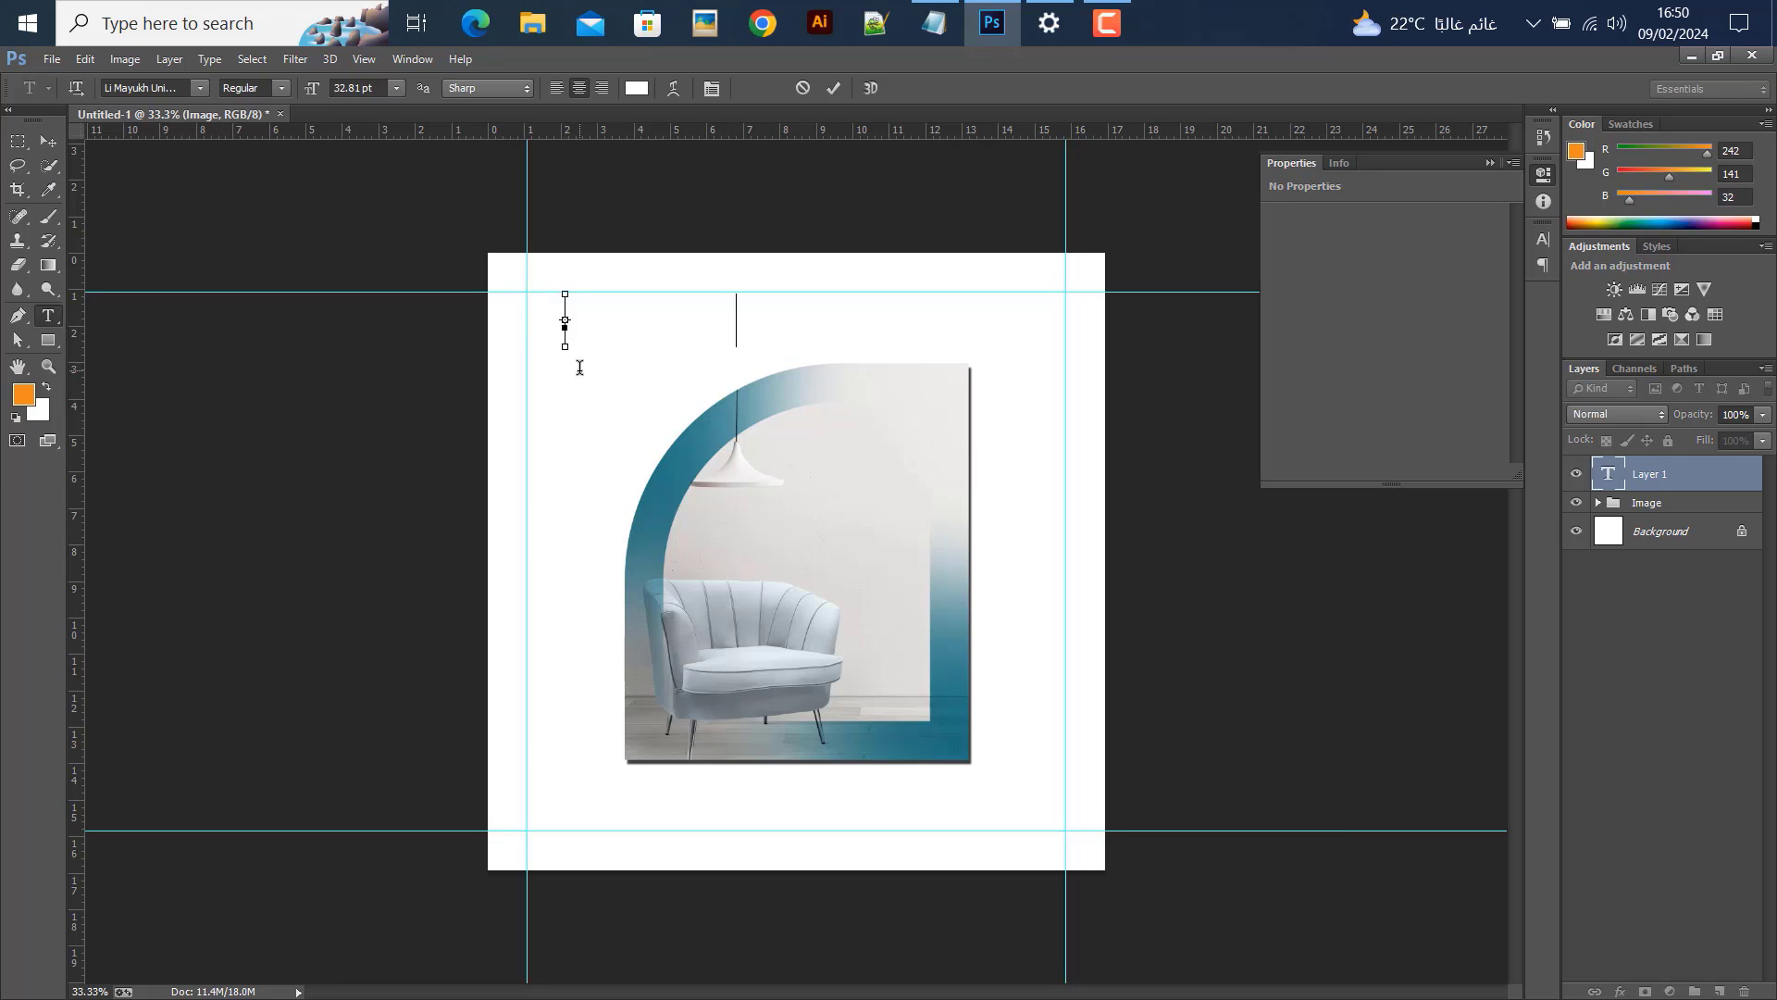
click(48, 141)
drag(627, 416, 703, 339)
Set the furniture sale text's font to Poppins
click(1544, 239)
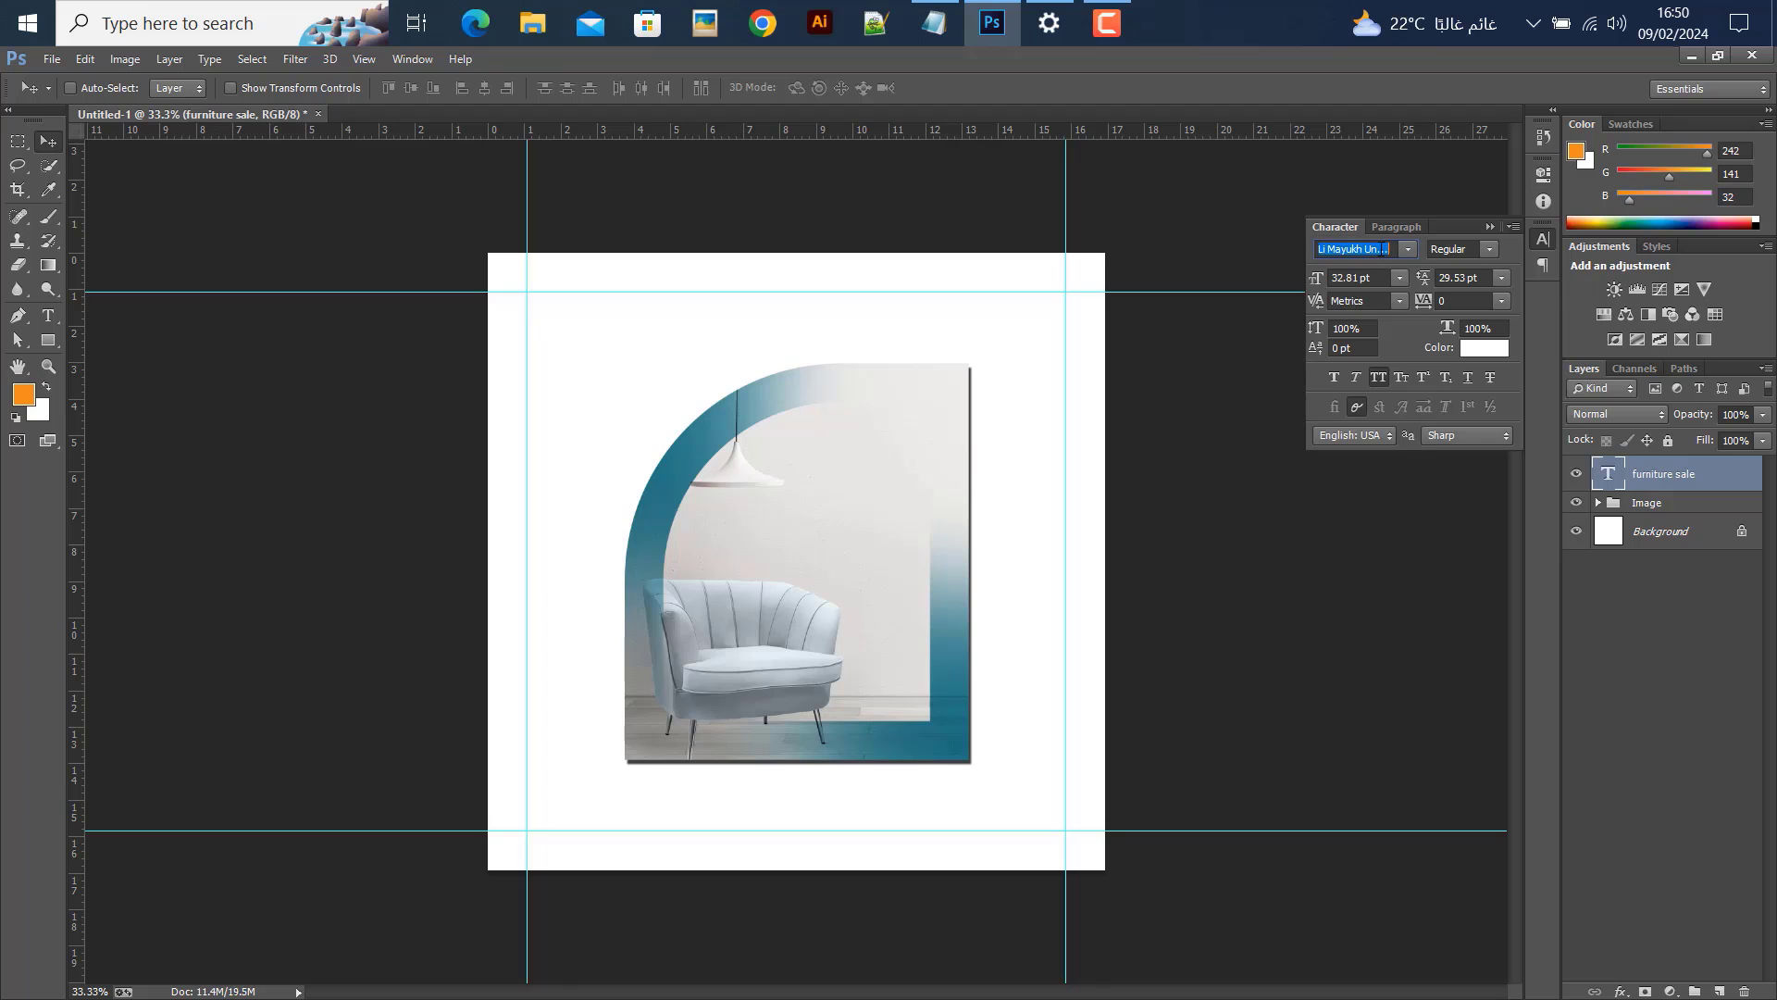
text(Poppins)
key(Return)
Recolour the heading to near-black #222b2c, starting from a teal sampled on the design
click(1484, 348)
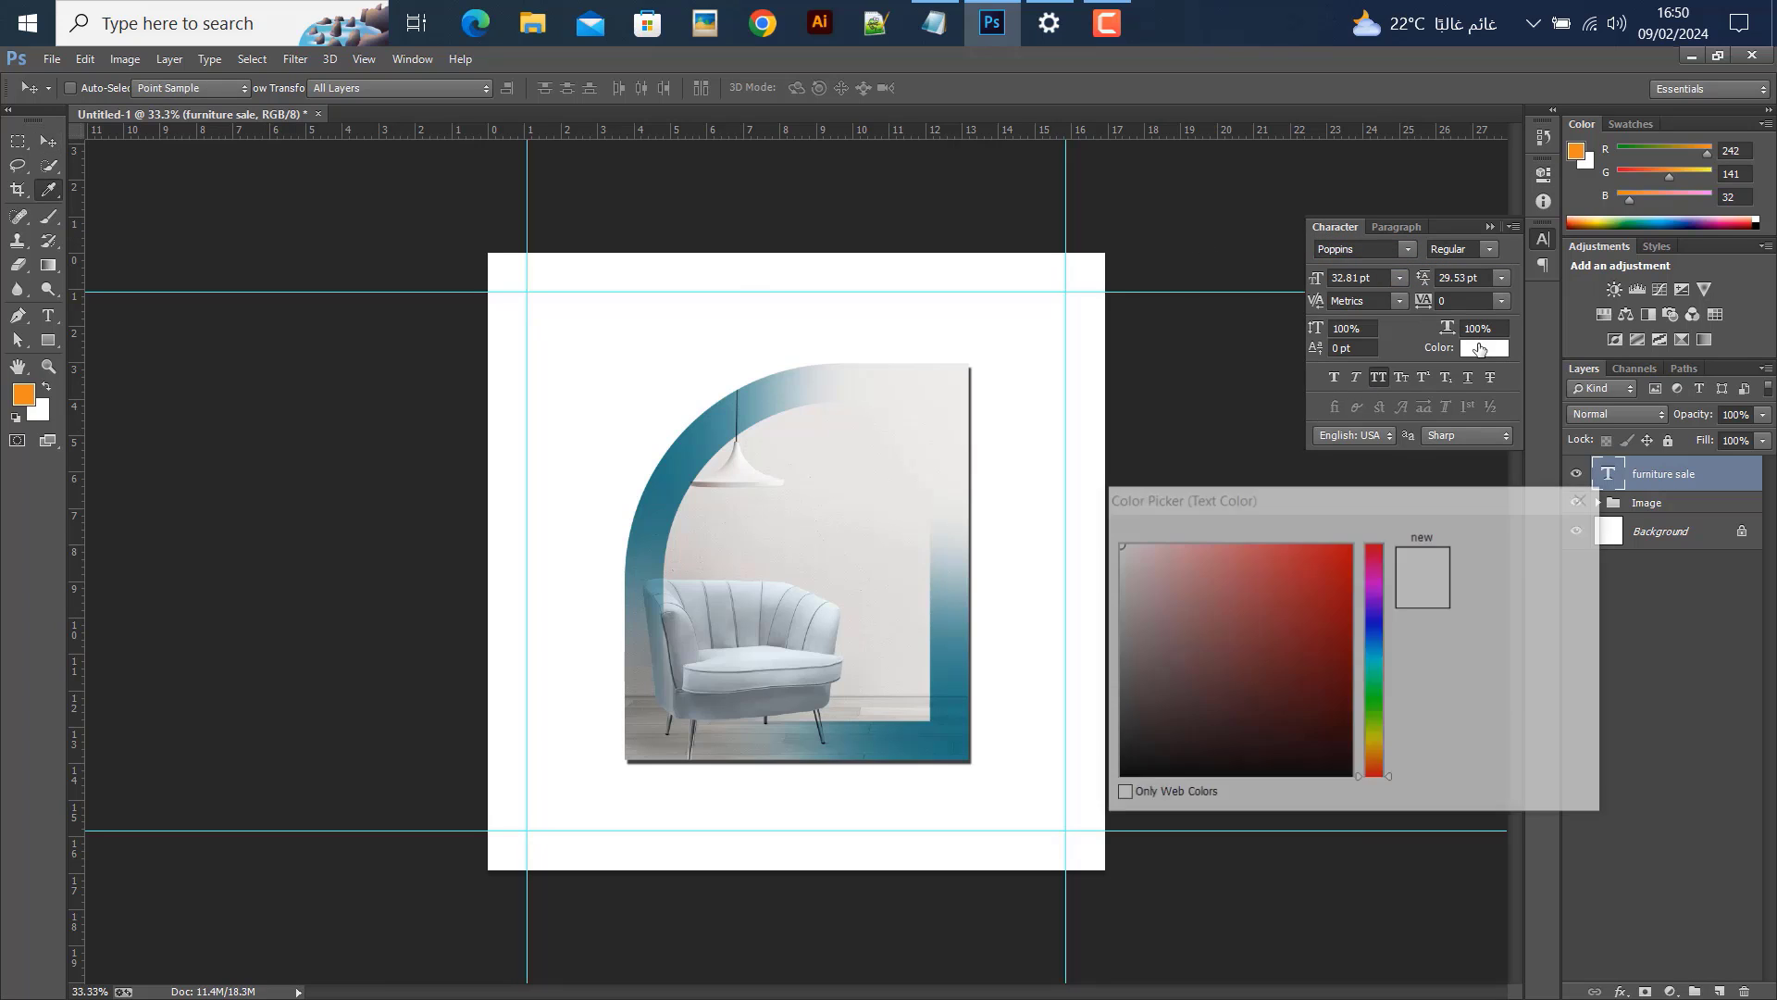
drag(1100, 744, 1092, 736)
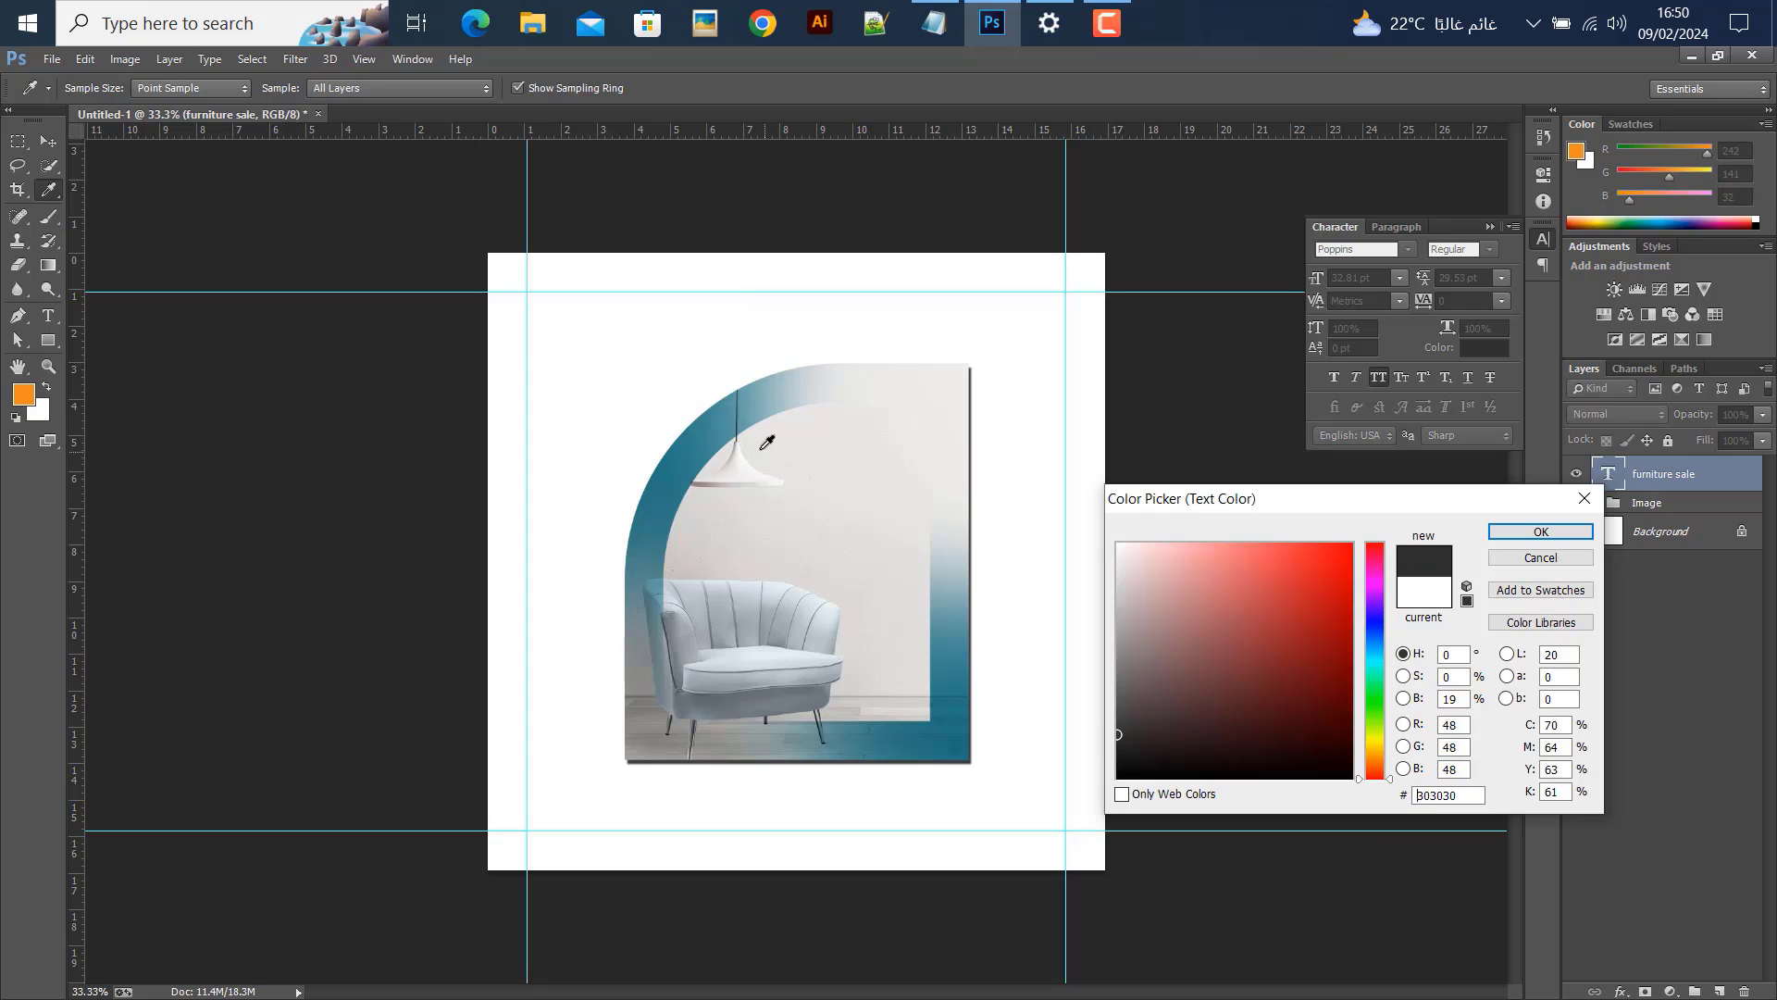
click(733, 434)
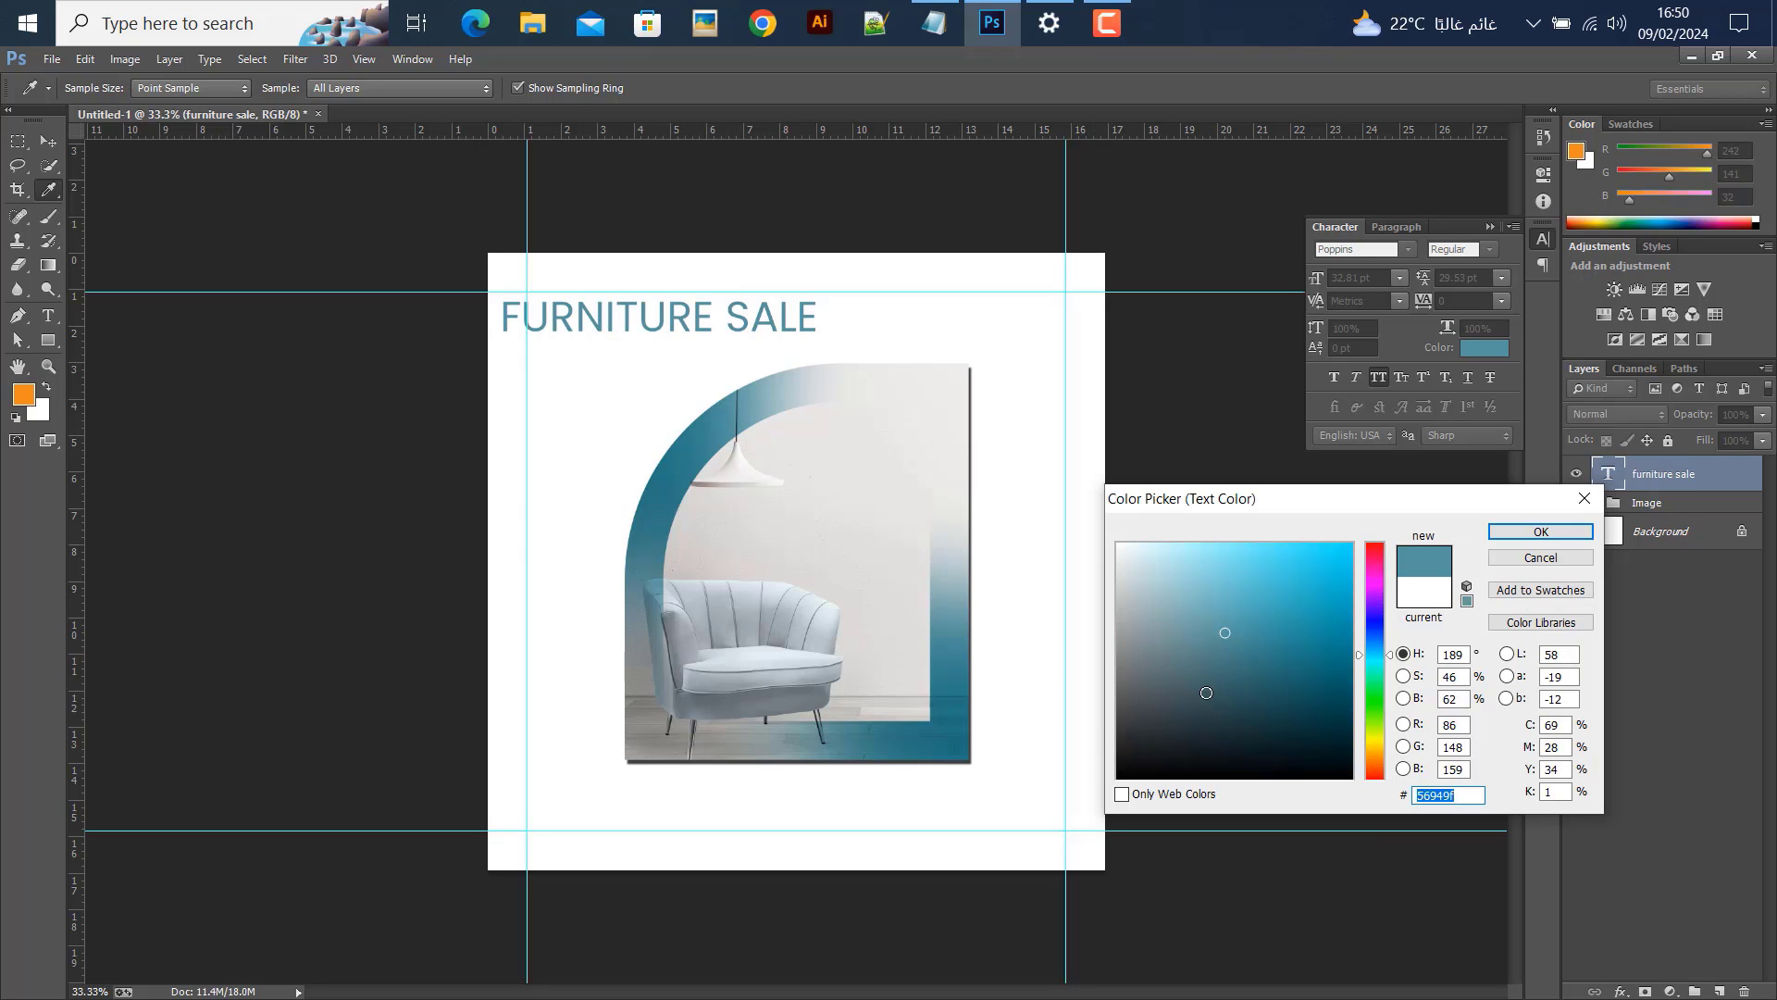
drag(1191, 715, 1174, 736)
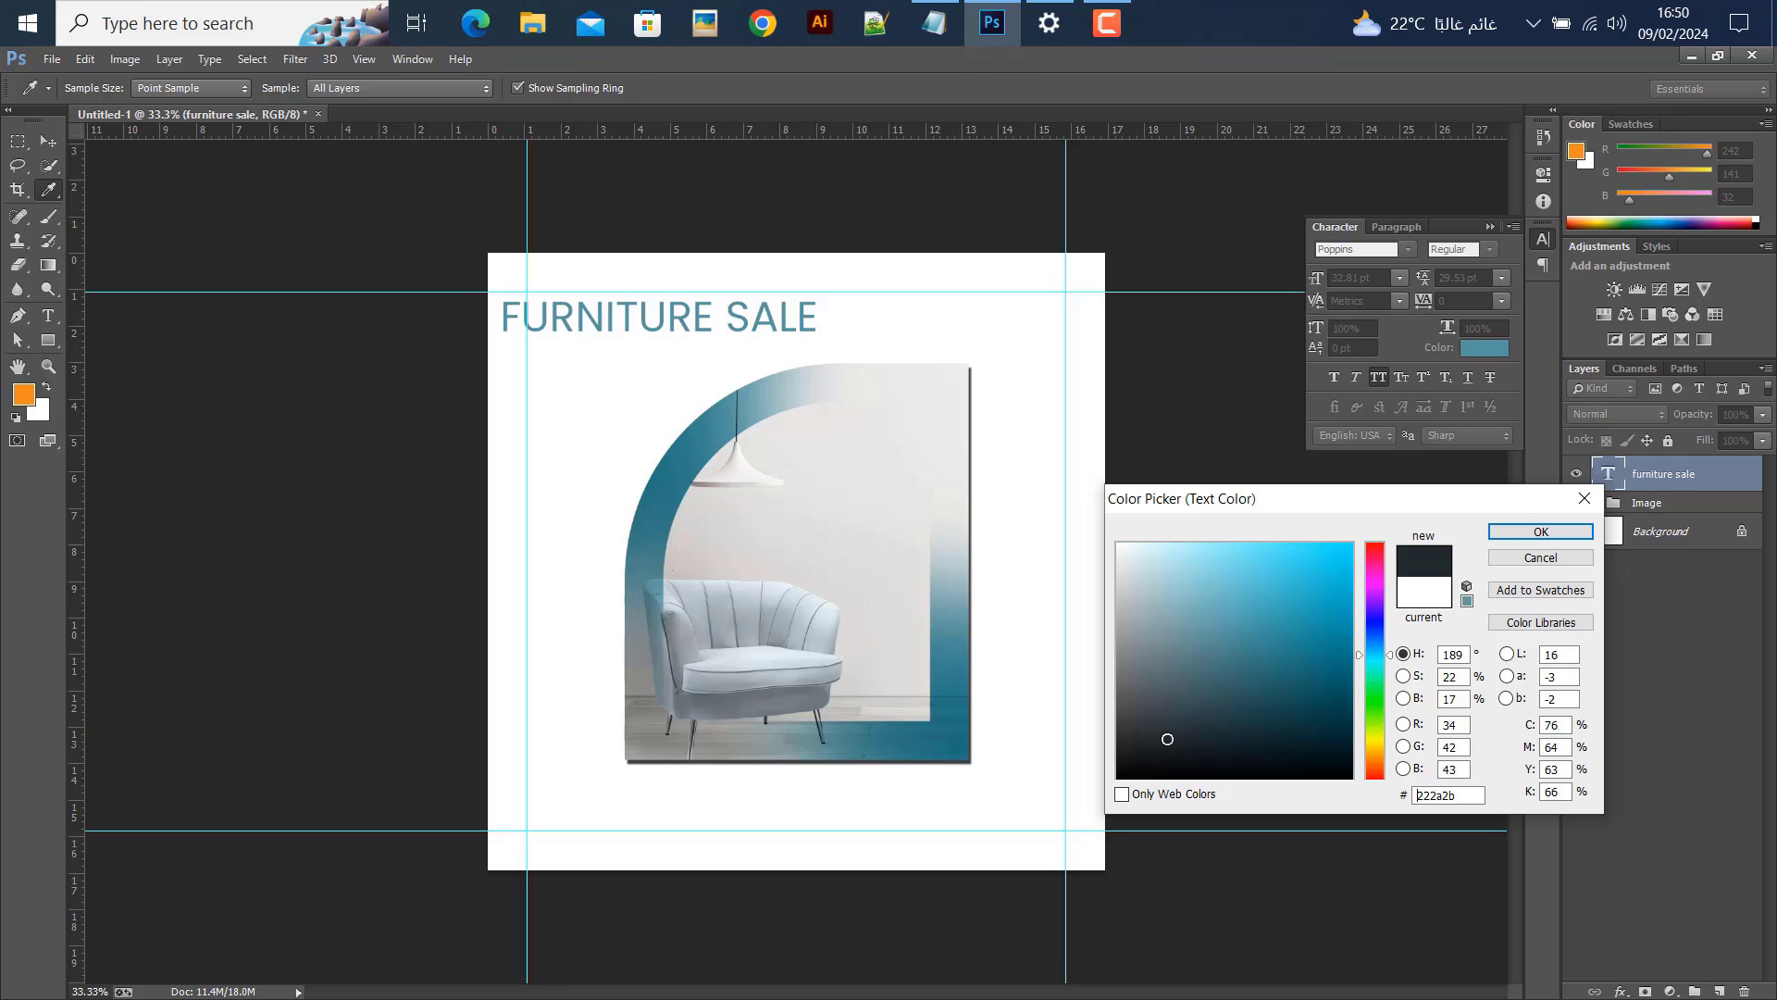
click(1541, 531)
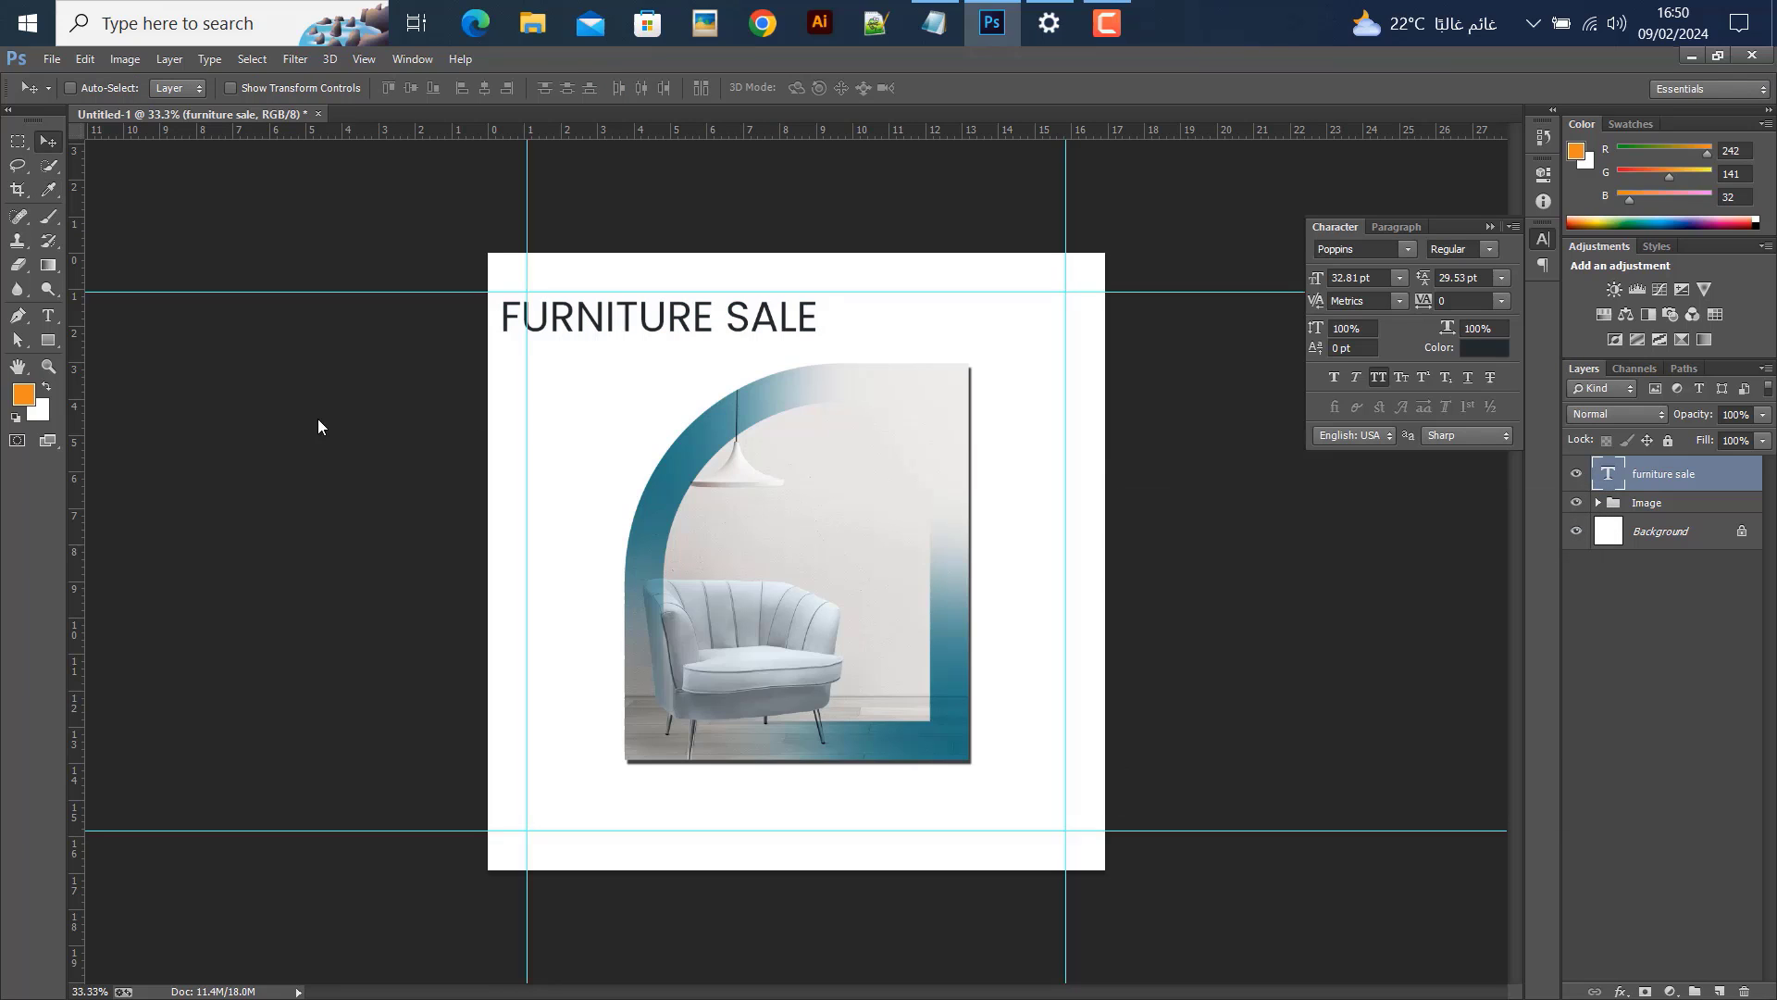
Set the heading's text colour to dark grey #5c6061
click(1483, 349)
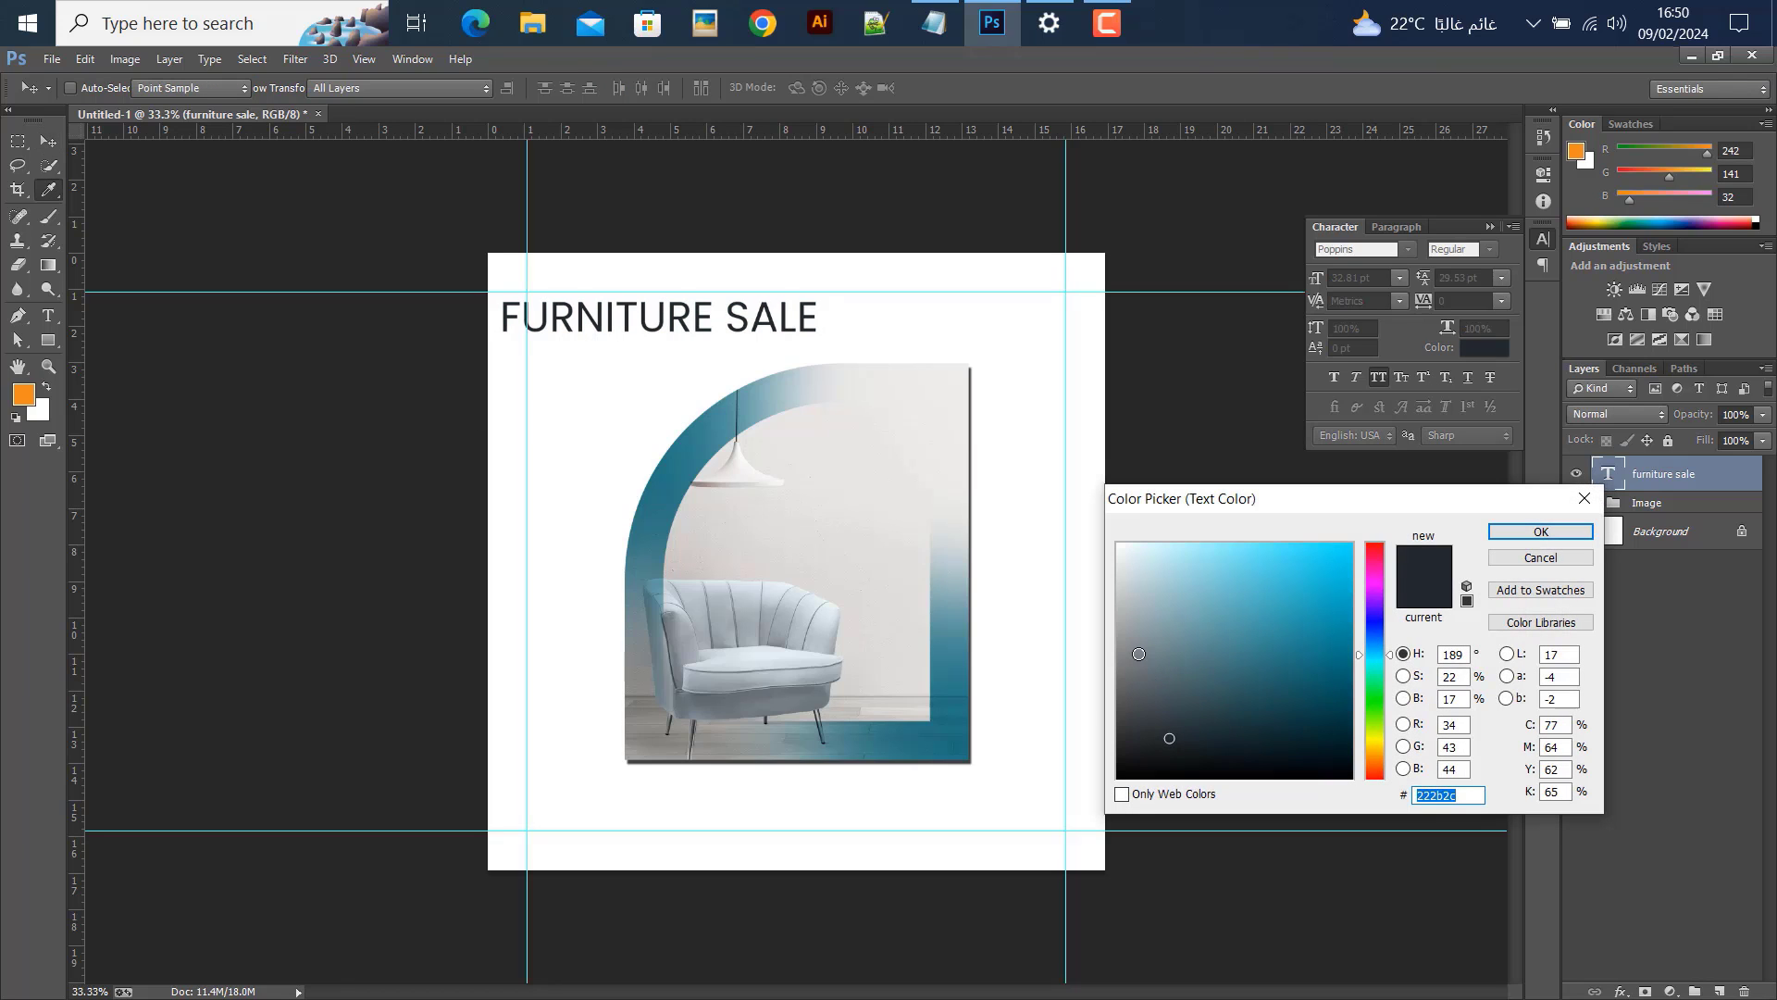
click(1138, 668)
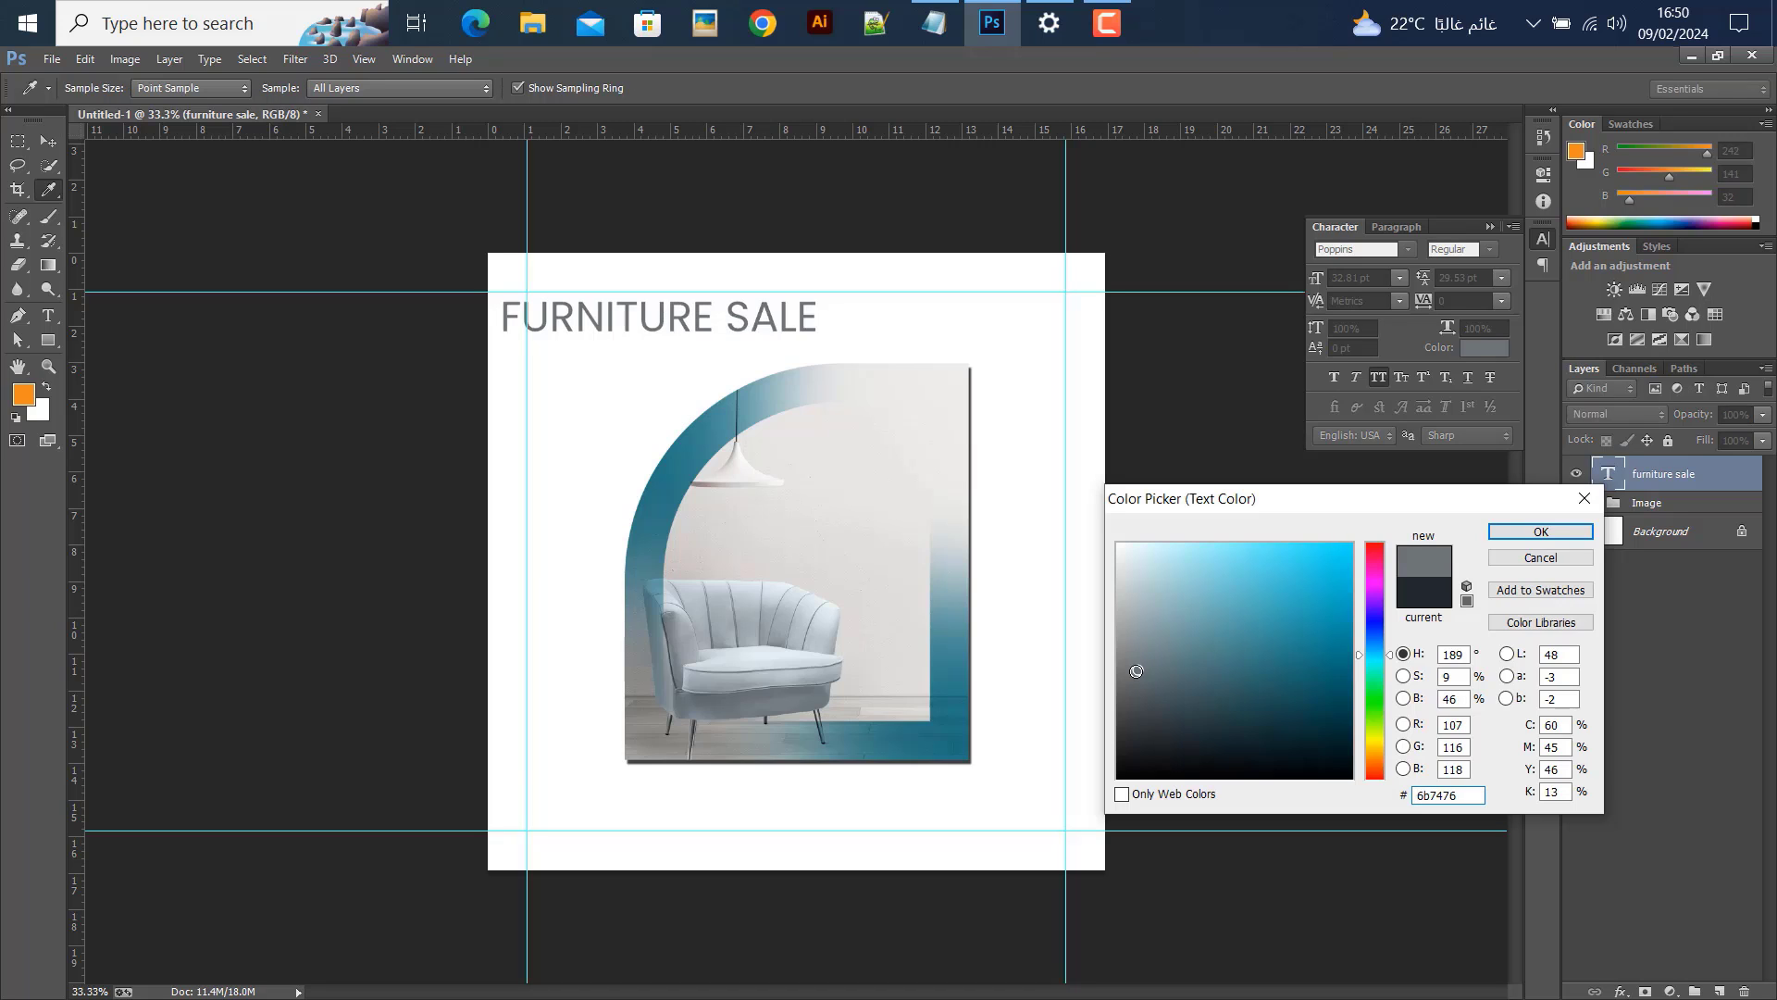
click(1129, 689)
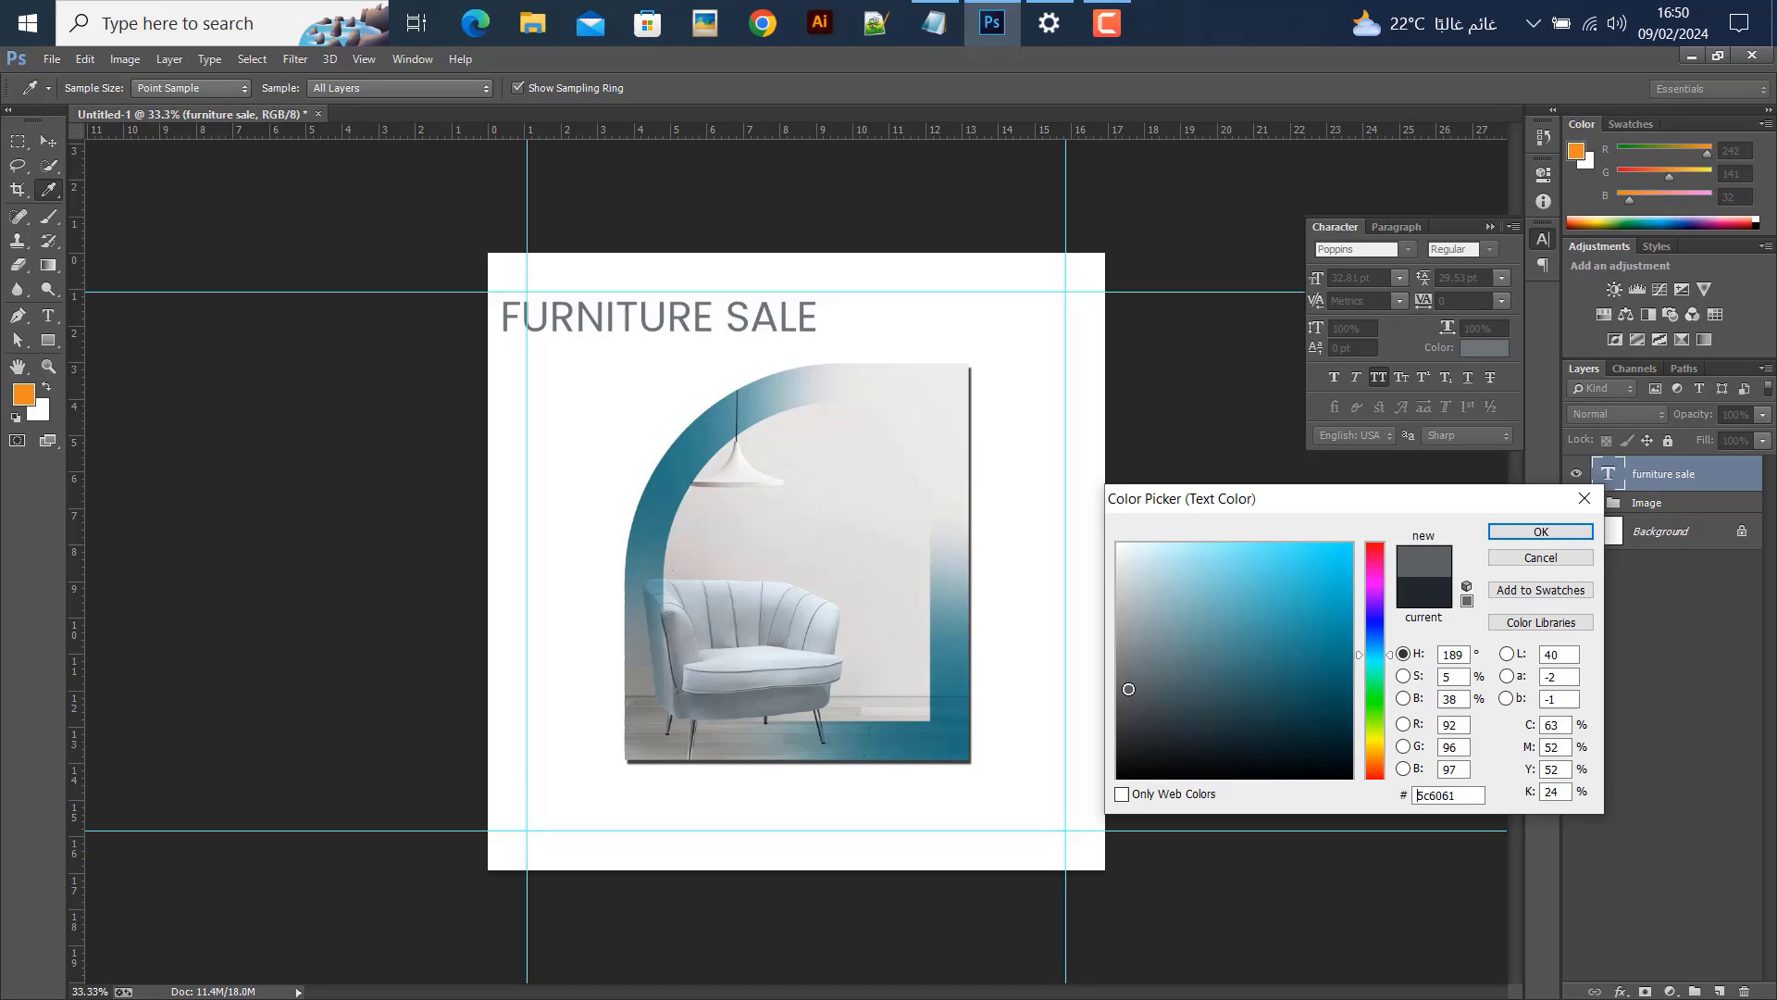
click(1541, 531)
Break the heading into two lines so that SALE sits below FURNITURE
key(v)
key(t)
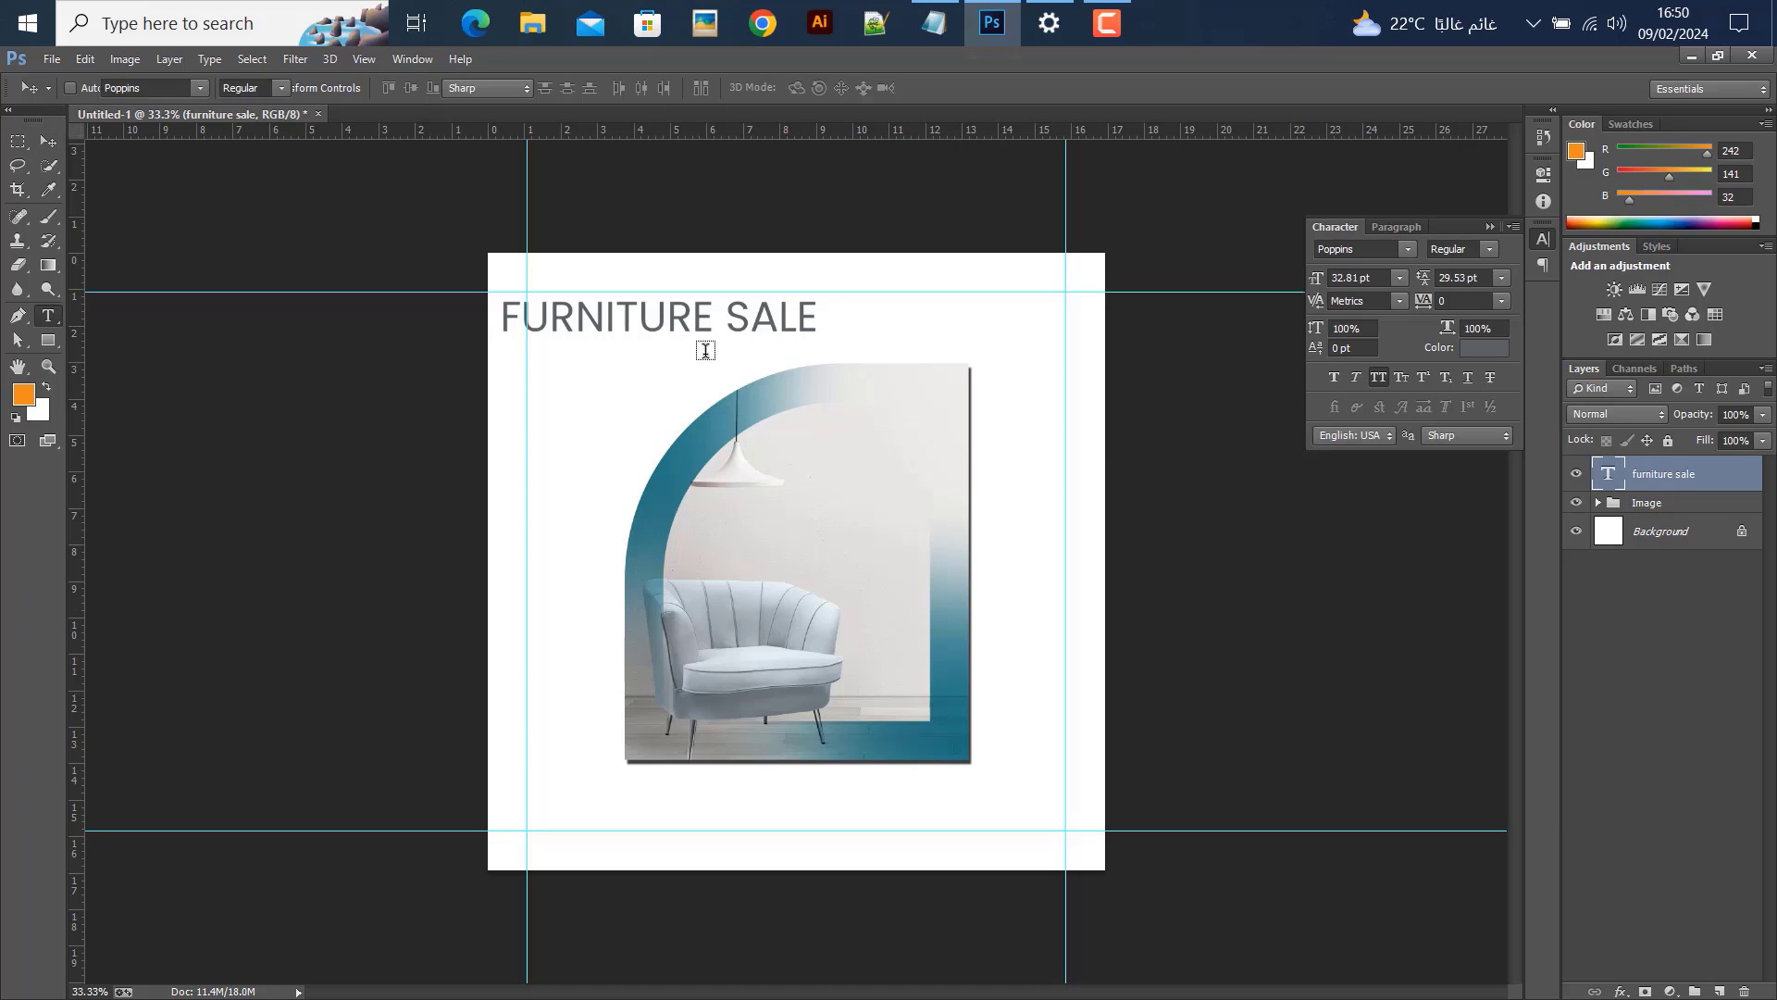
click(726, 319)
key(BackSpace)
key(Return)
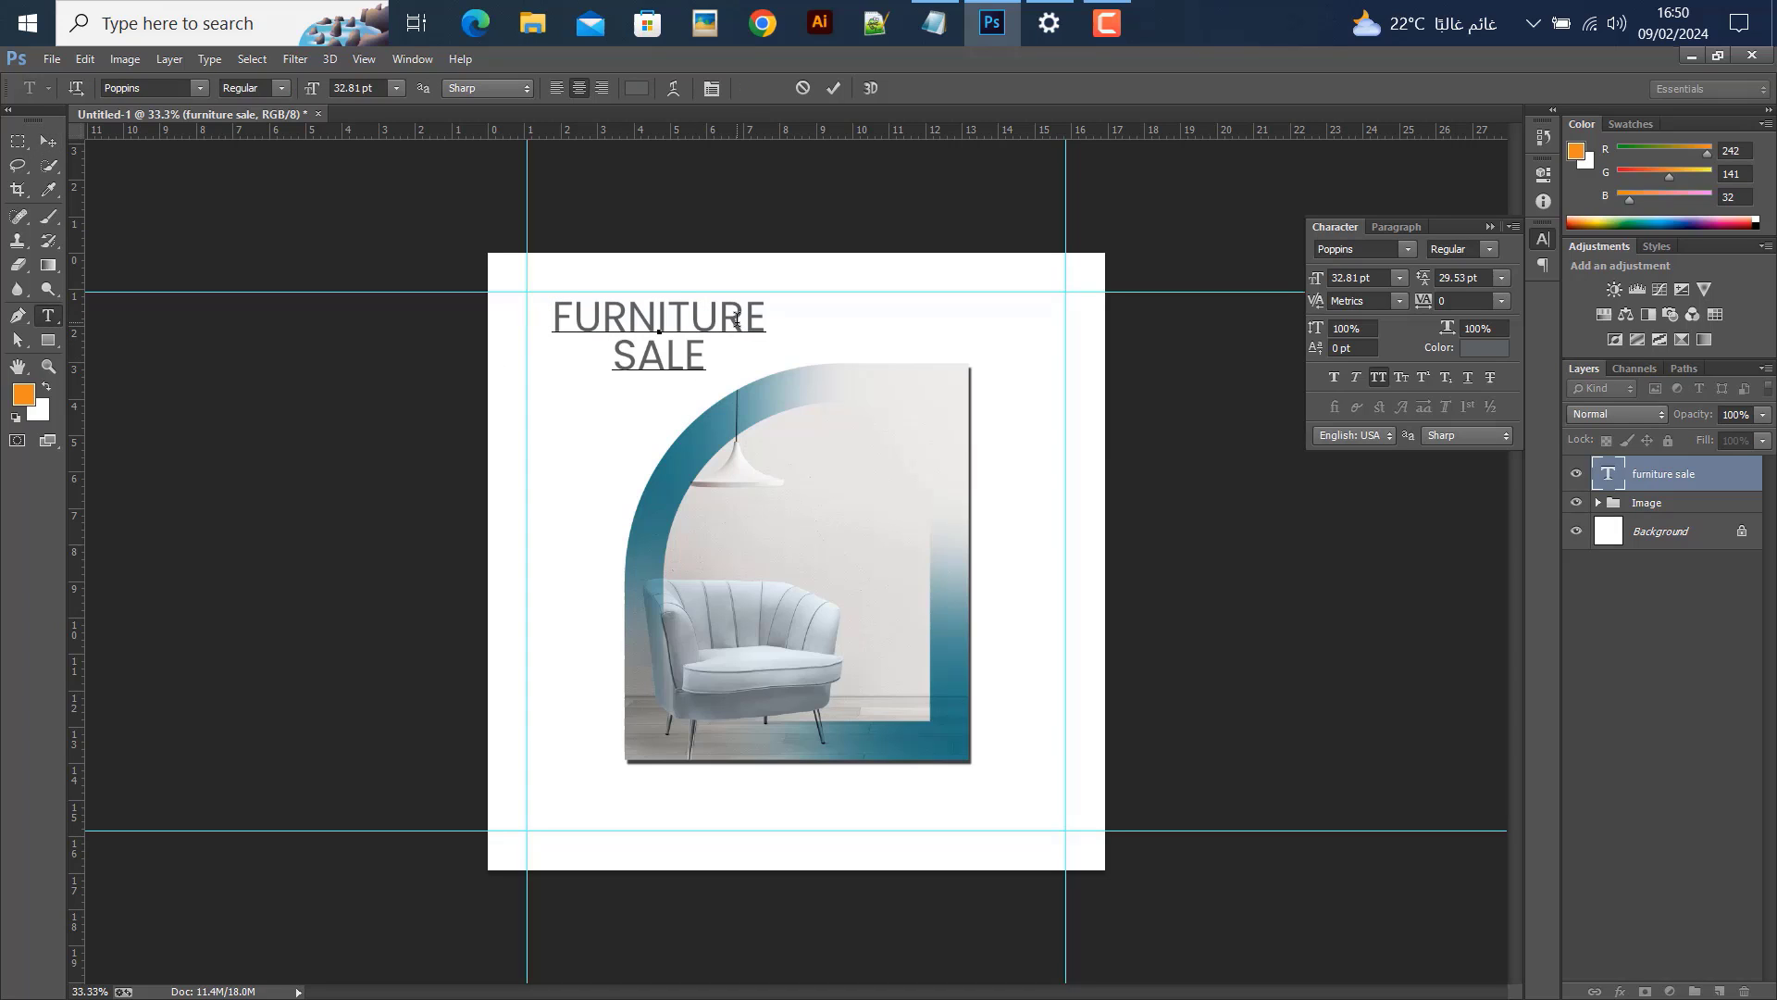
click(50, 166)
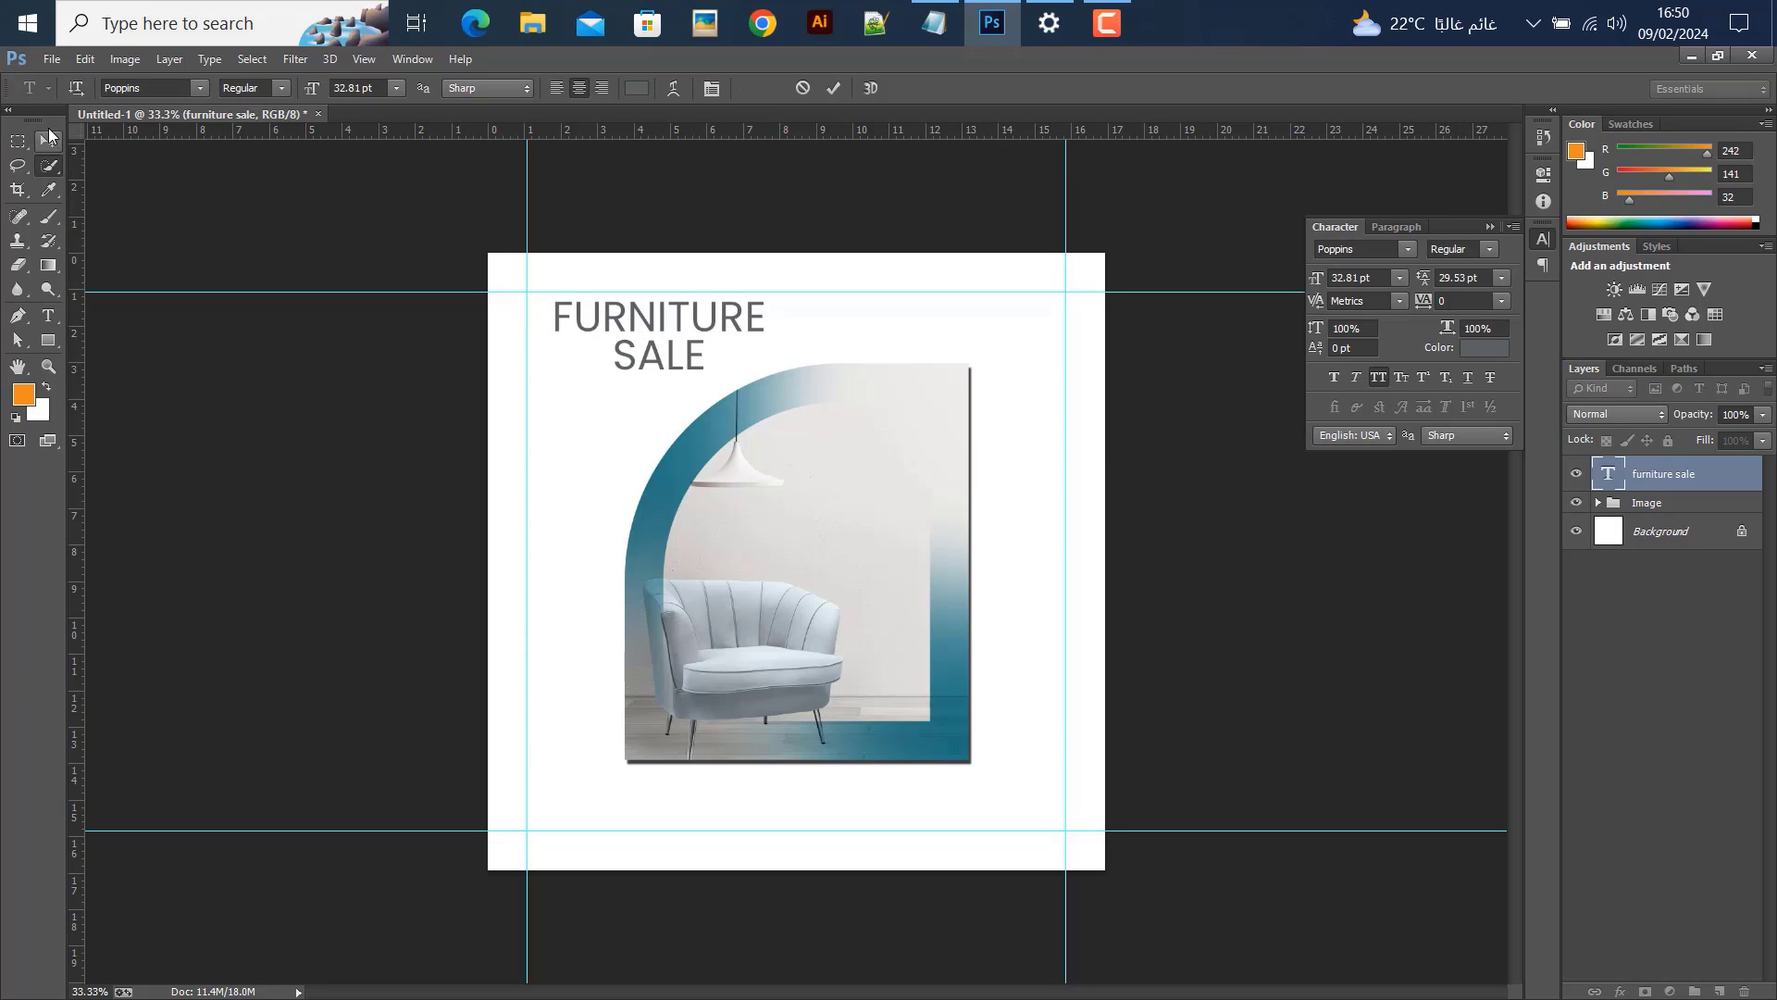
Left-align the heading and move it into the corner where the left and top guides meet
click(48, 315)
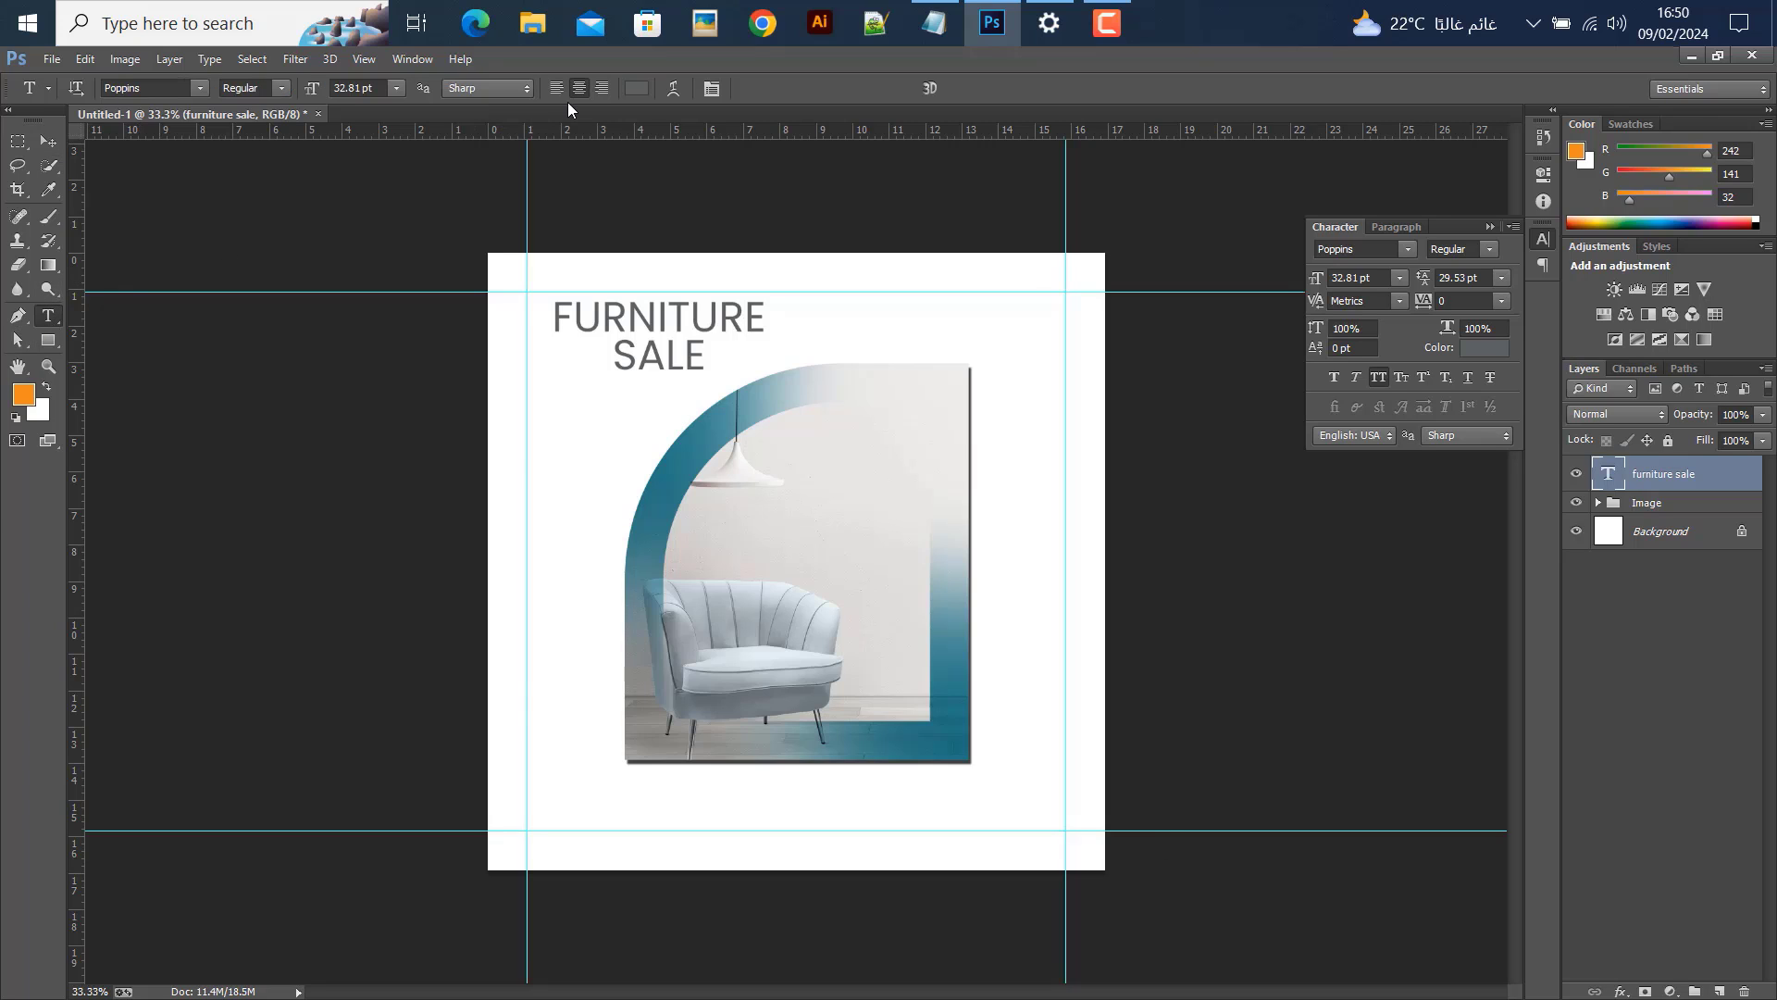
click(556, 88)
key(v)
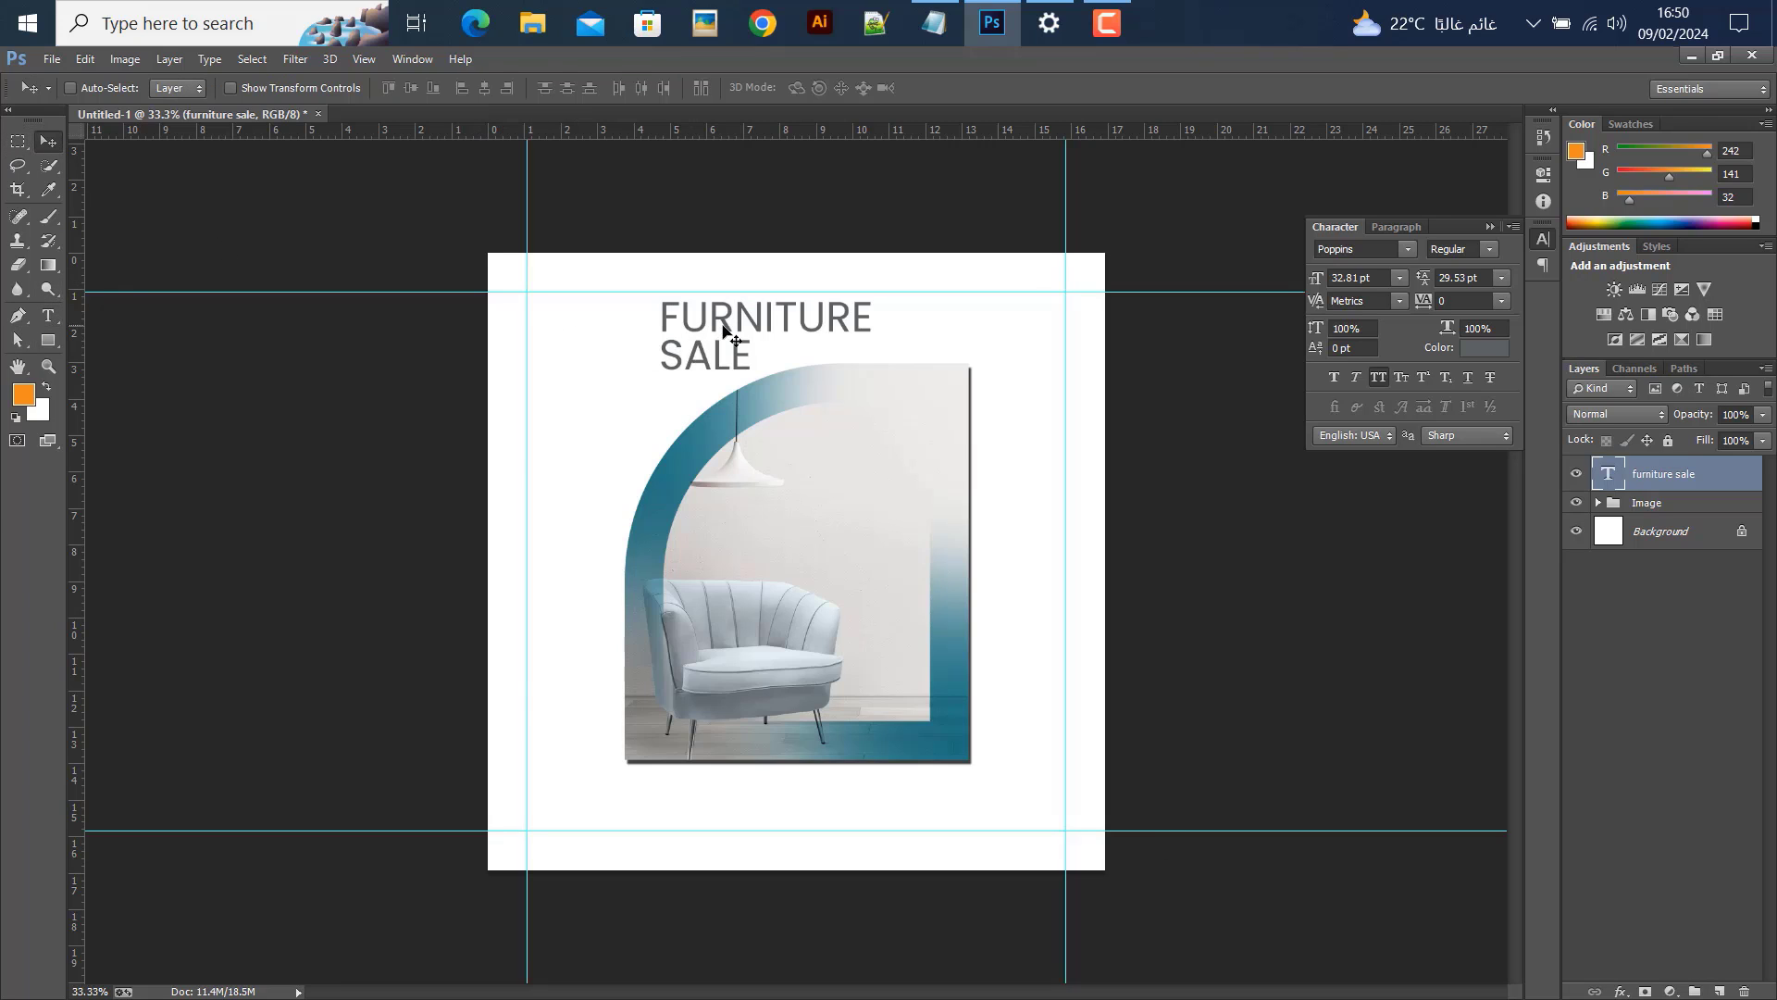
drag(720, 330, 588, 326)
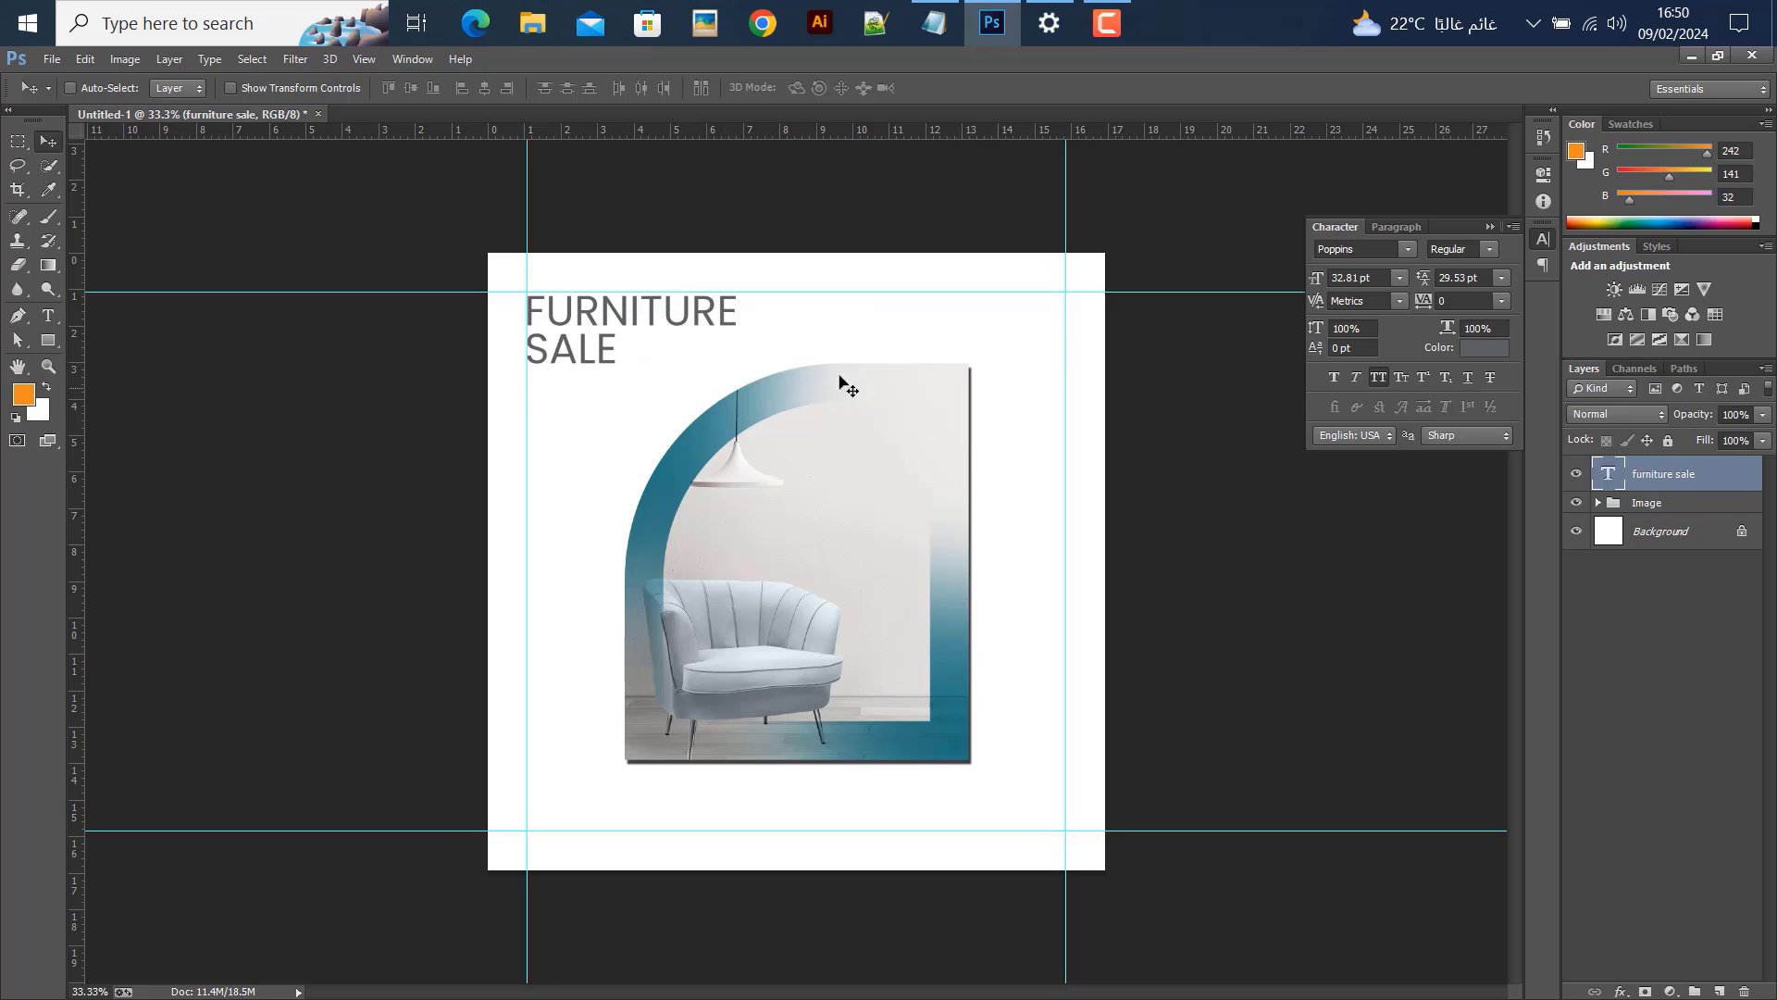
Scale the heading up to about 115% and set its font style to Bold
key(ctrl+t)
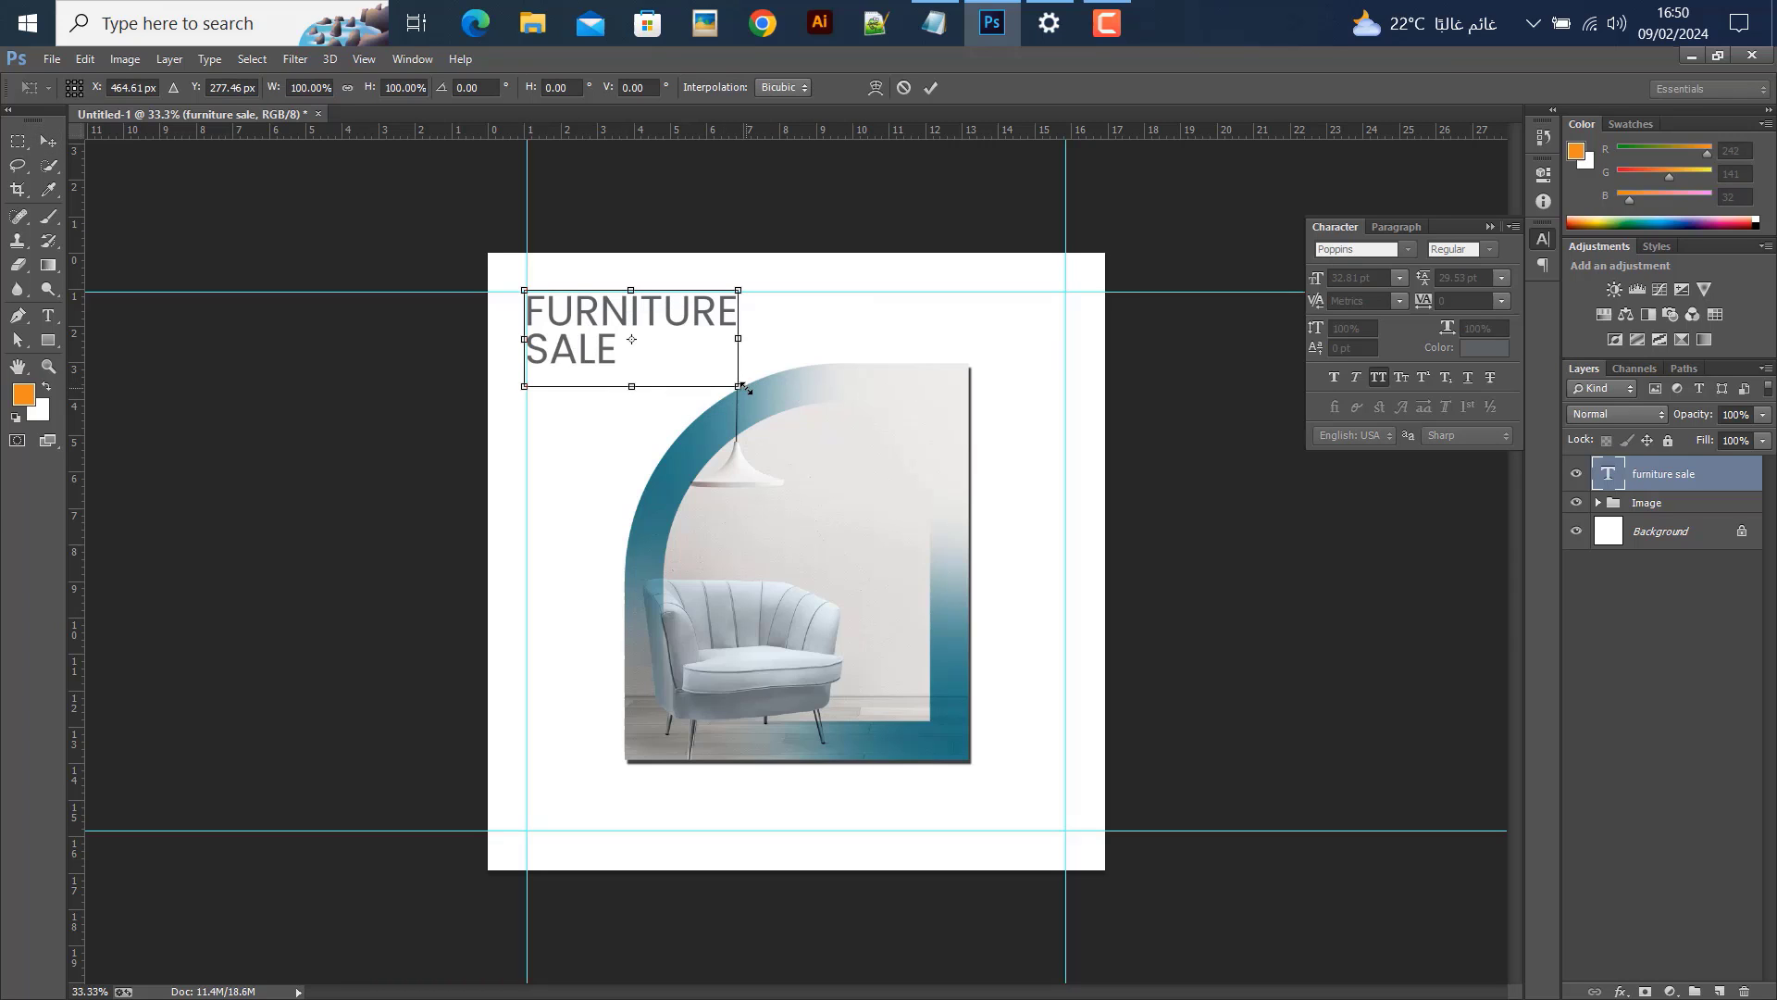
drag(740, 387, 770, 402)
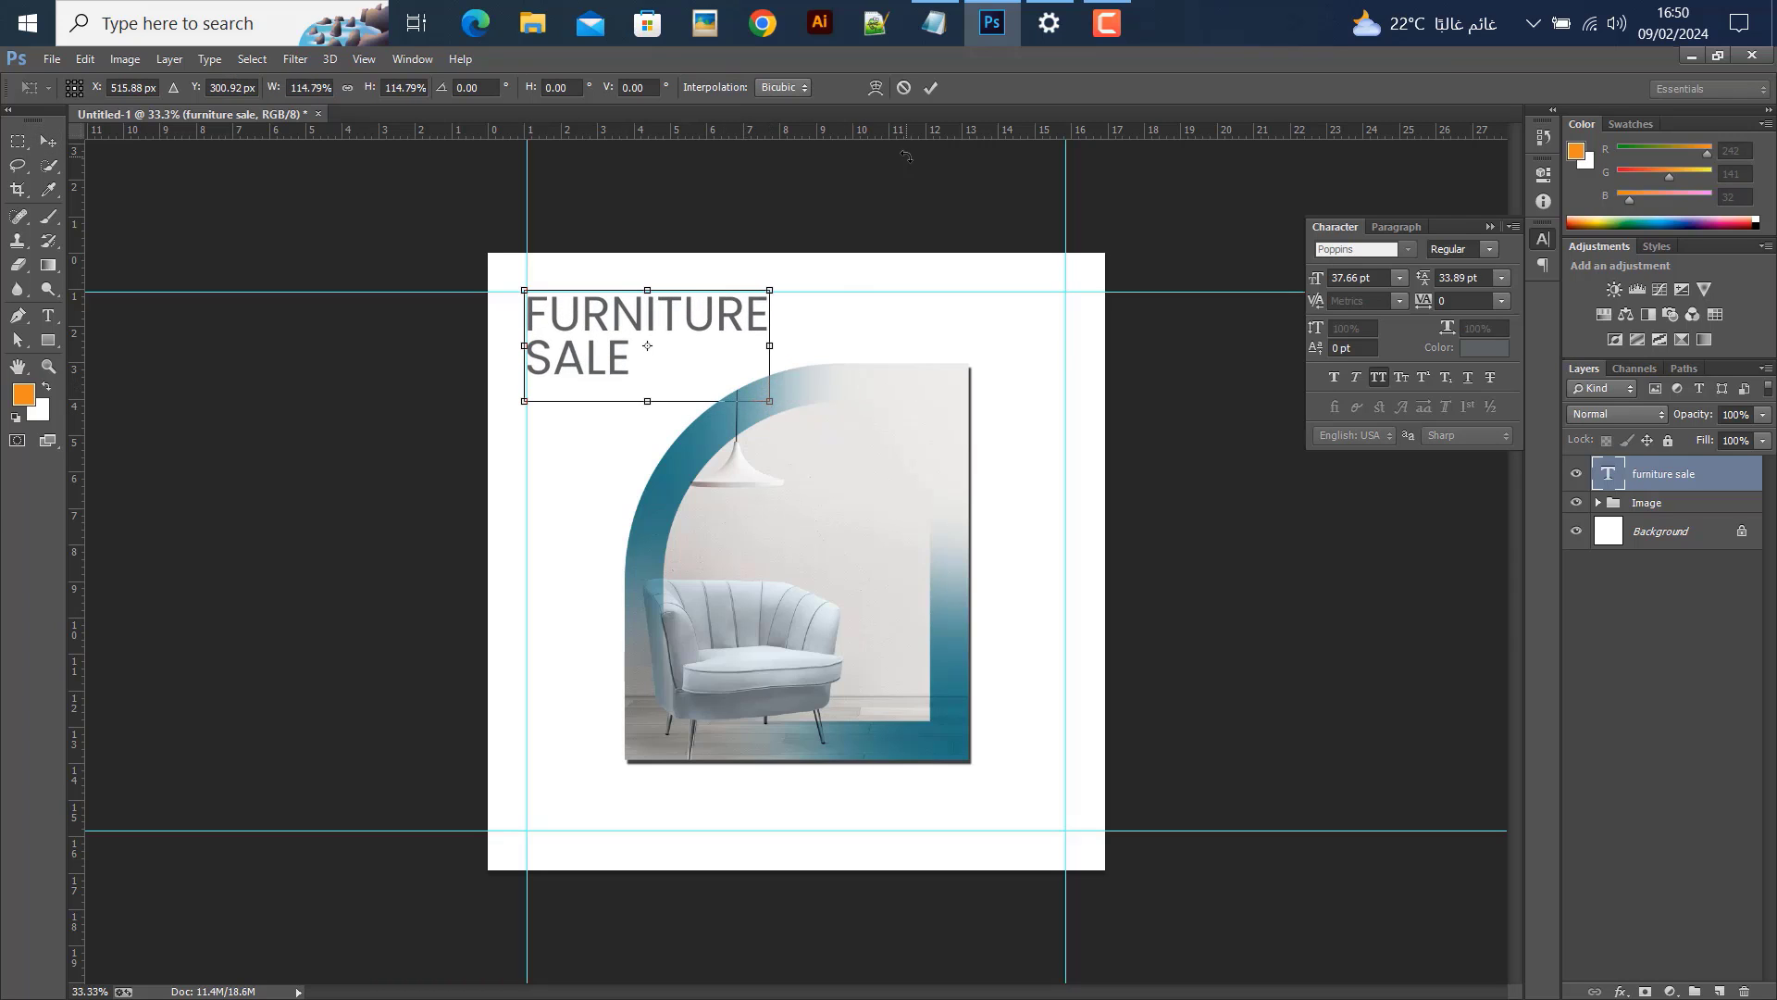
click(932, 88)
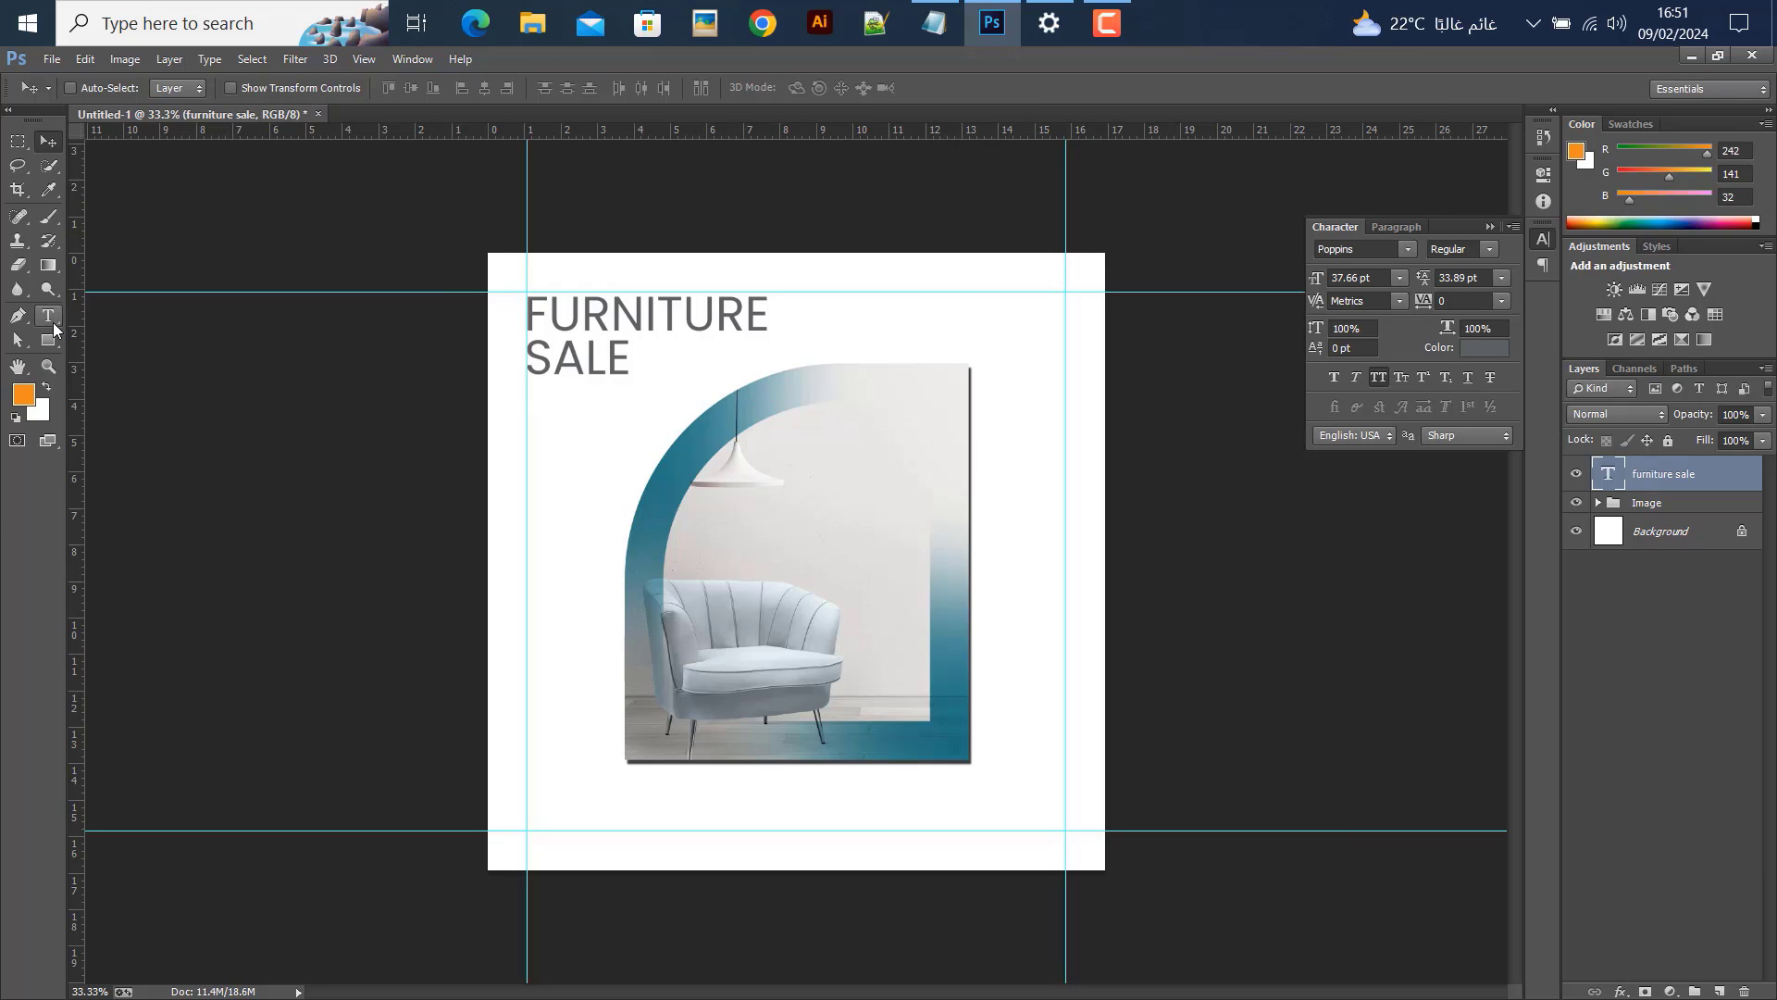
click(1490, 248)
click(1462, 261)
click(1490, 248)
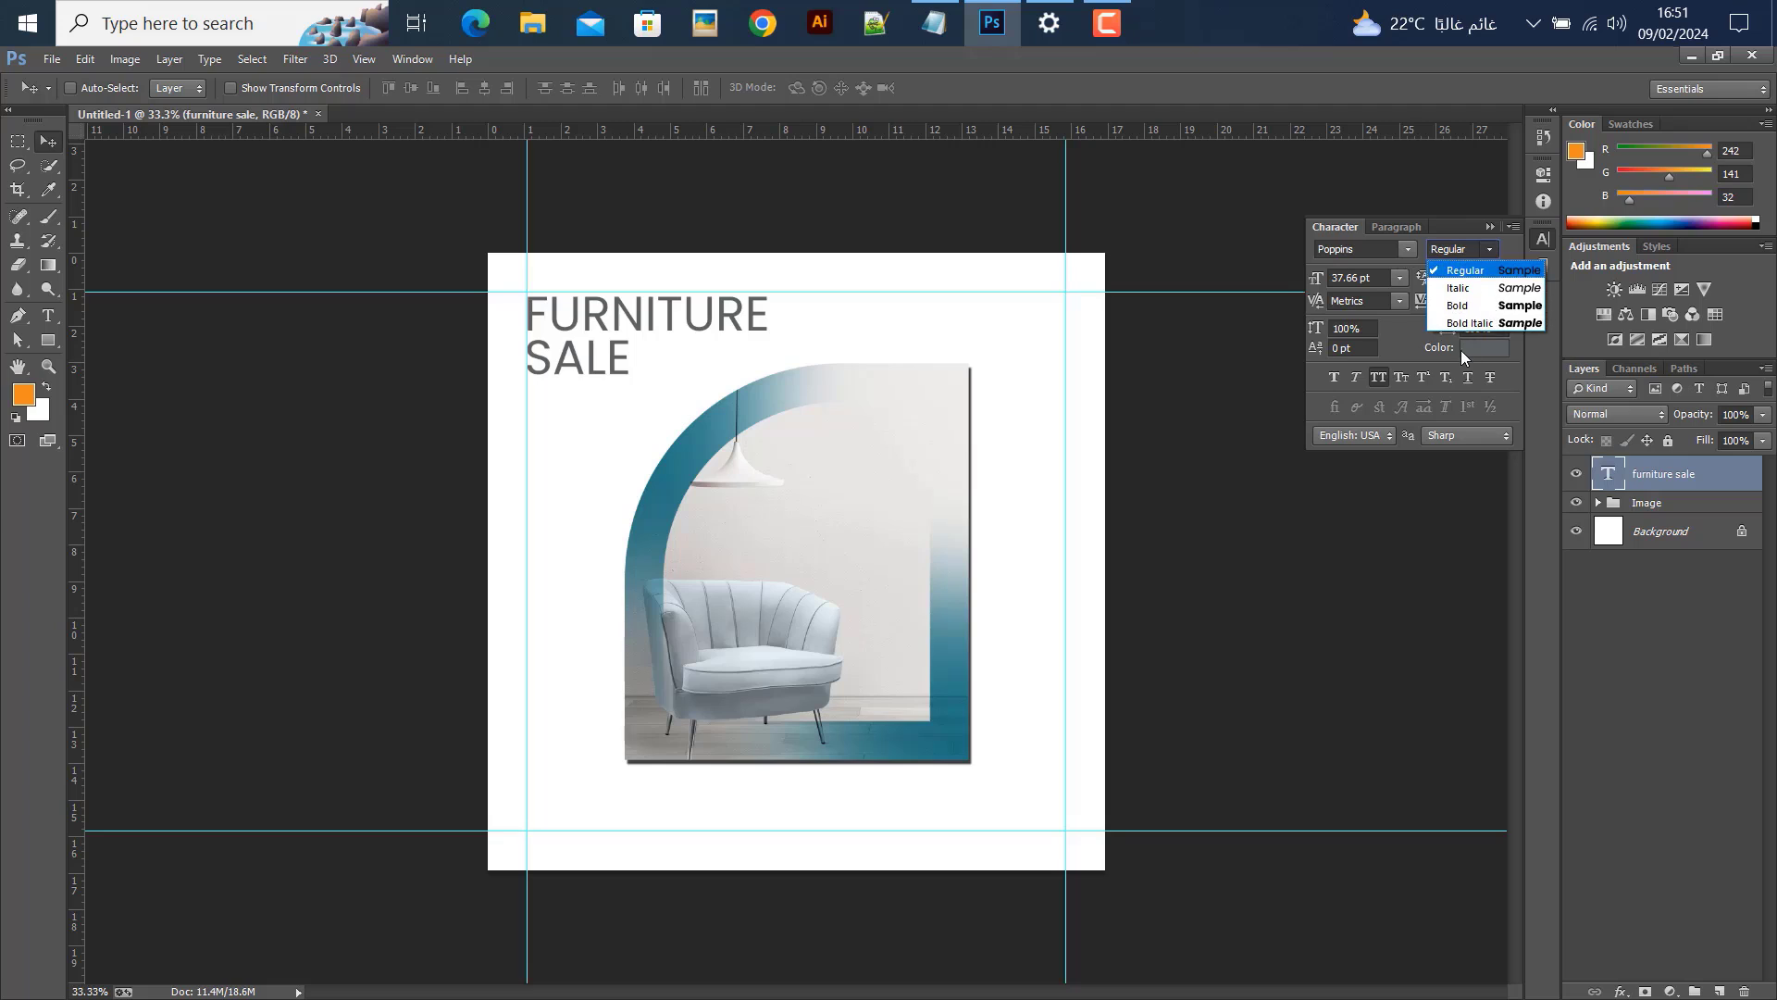
click(1455, 306)
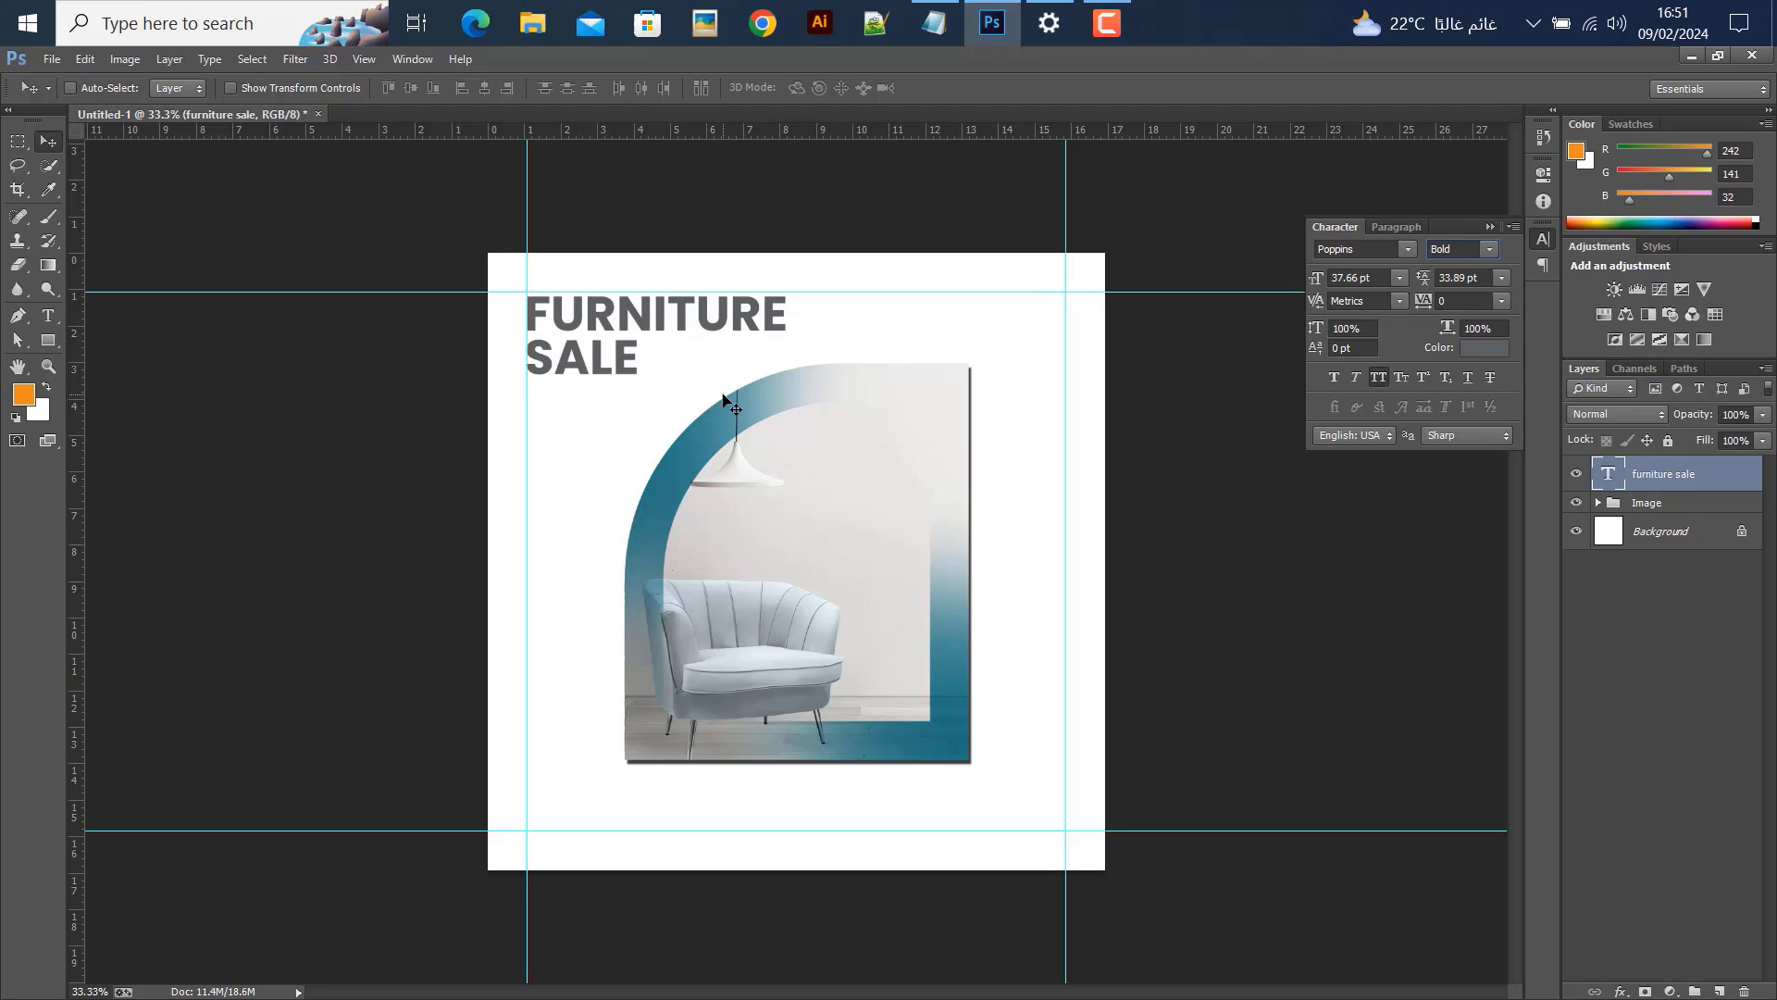
Set the word SALE in the heading to 48 pt with 40 pt leading
click(49, 316)
click(550, 335)
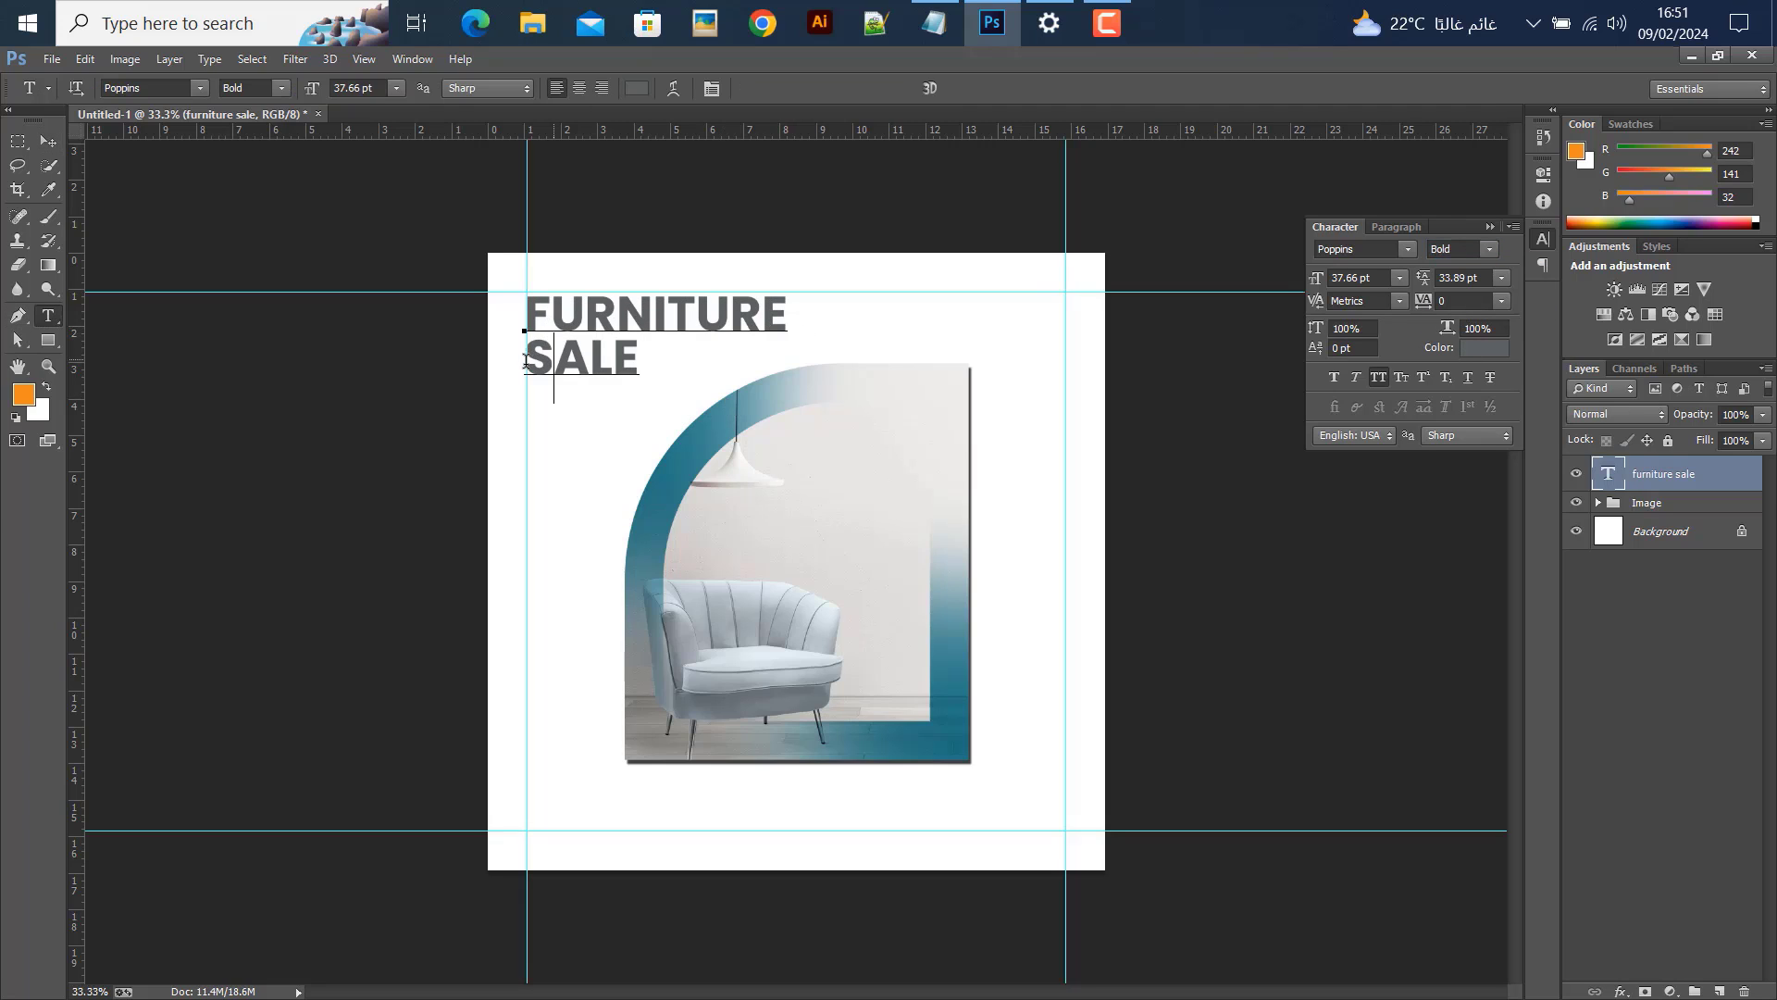
drag(524, 366, 693, 371)
click(1401, 277)
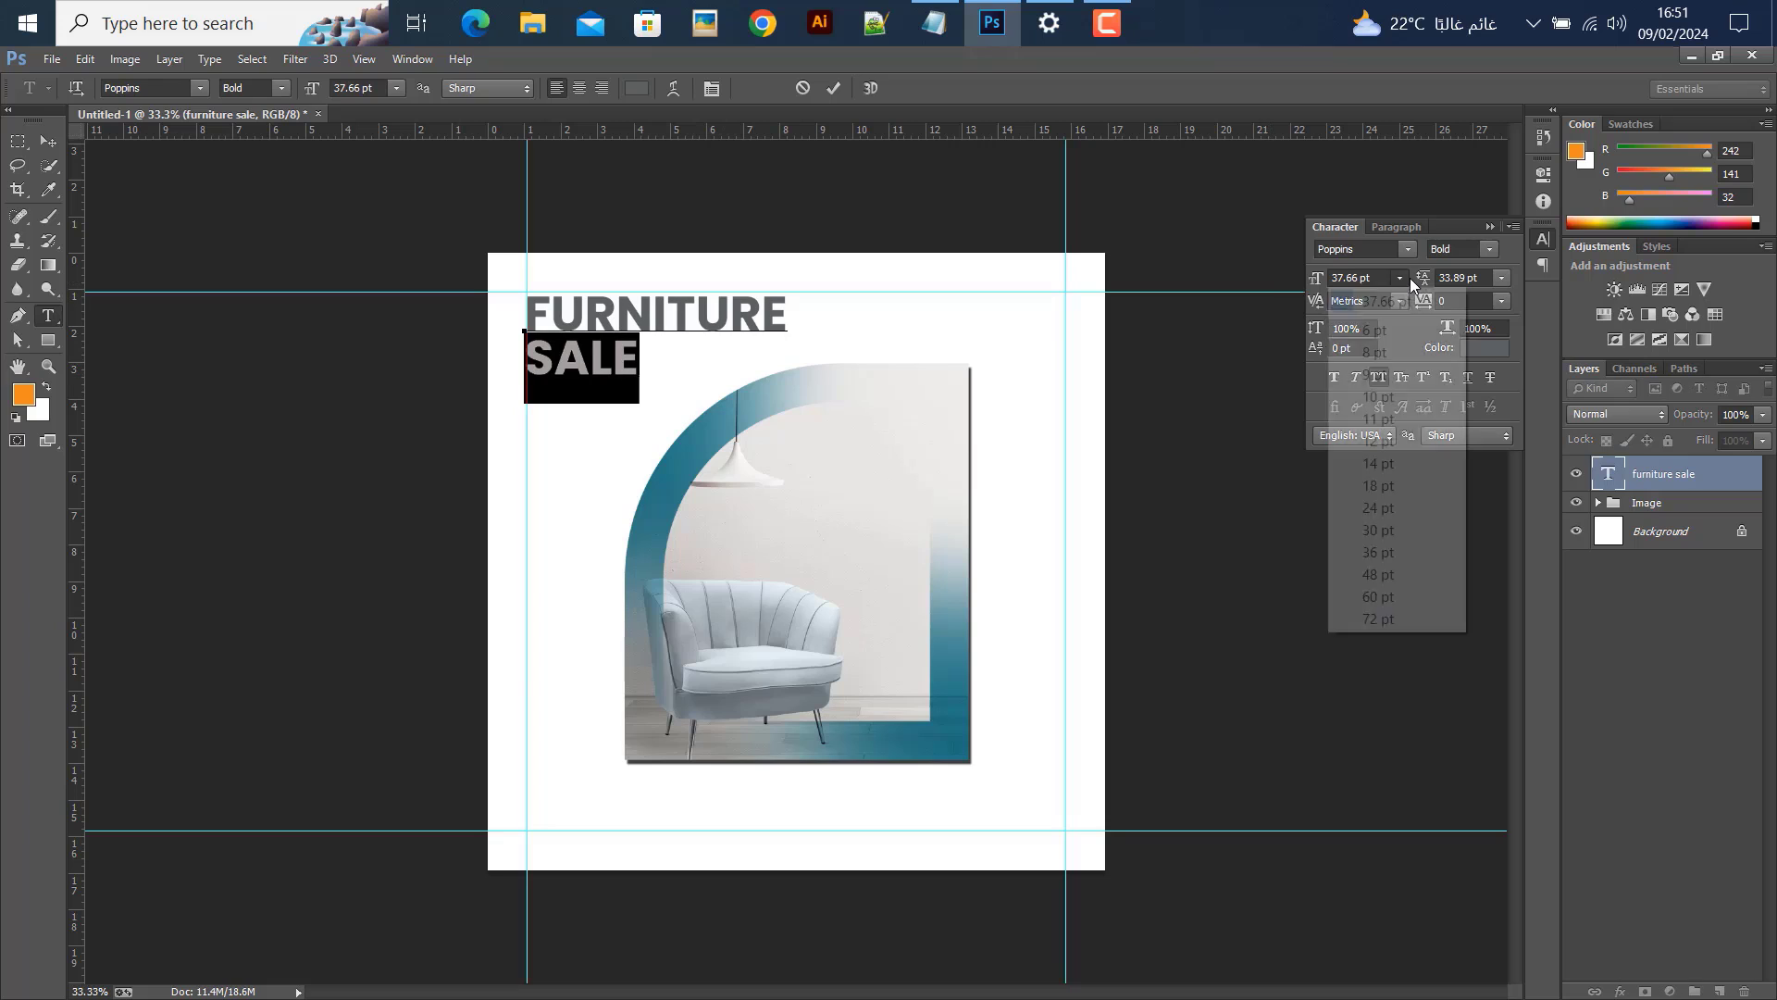
click(1357, 574)
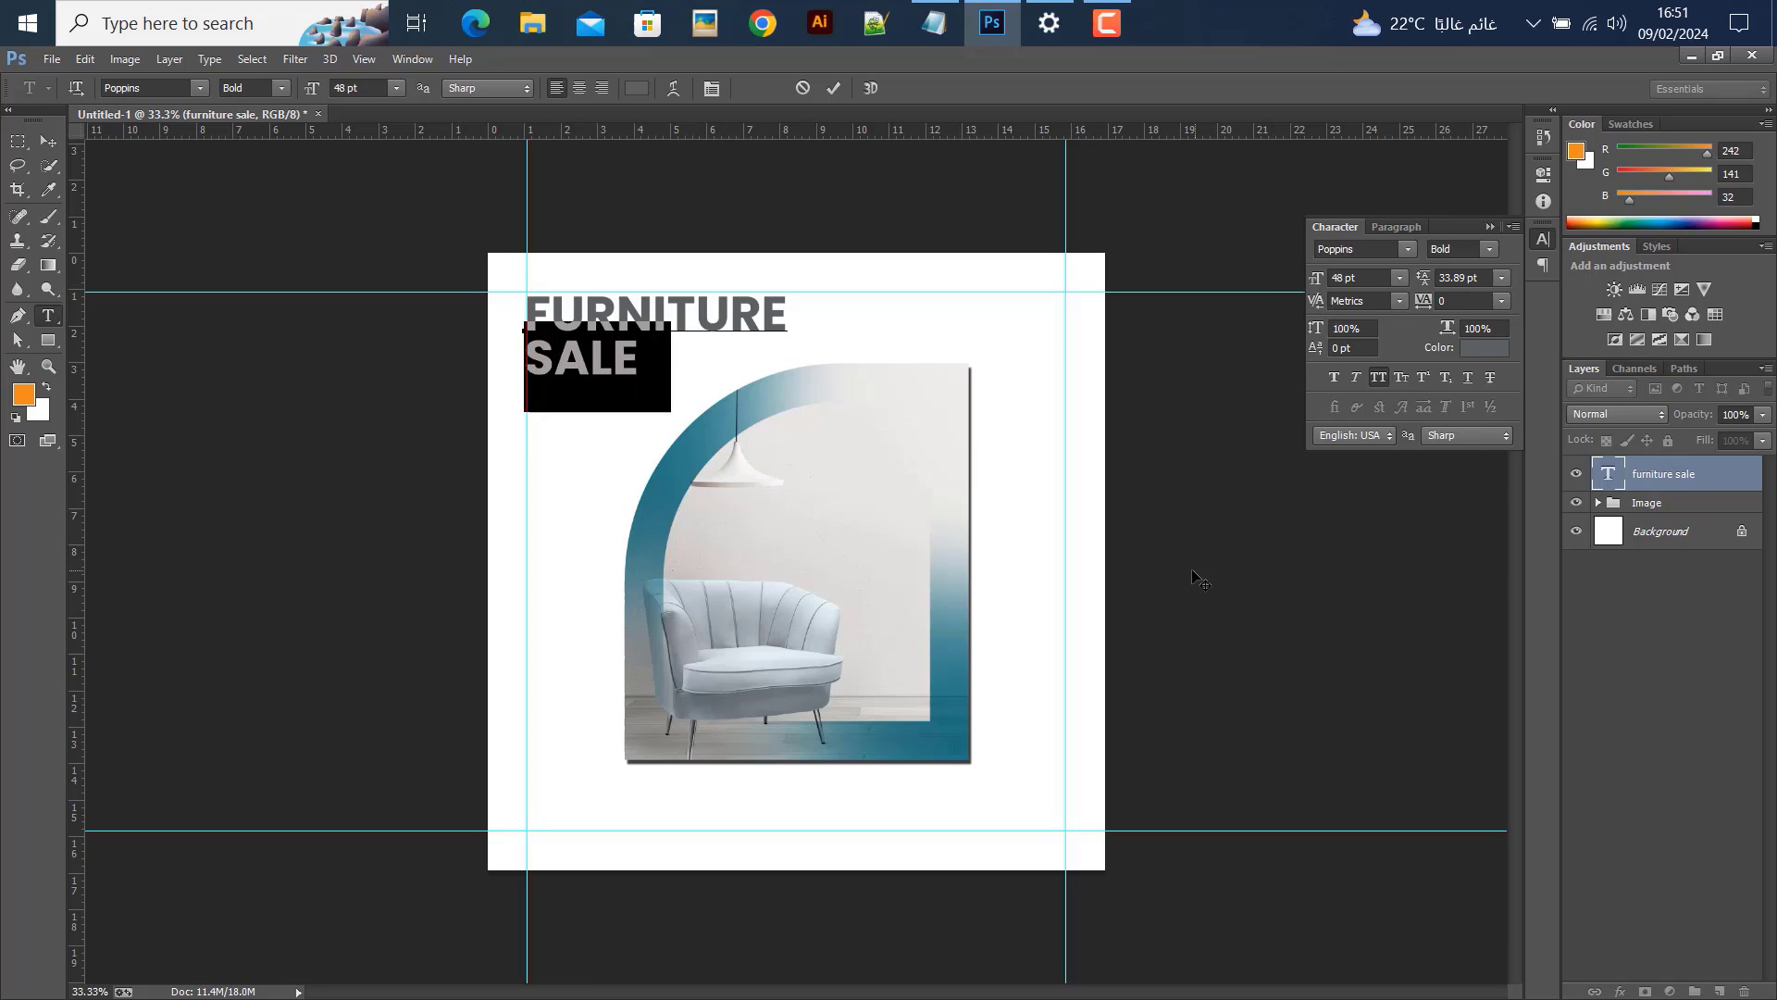
click(1496, 278)
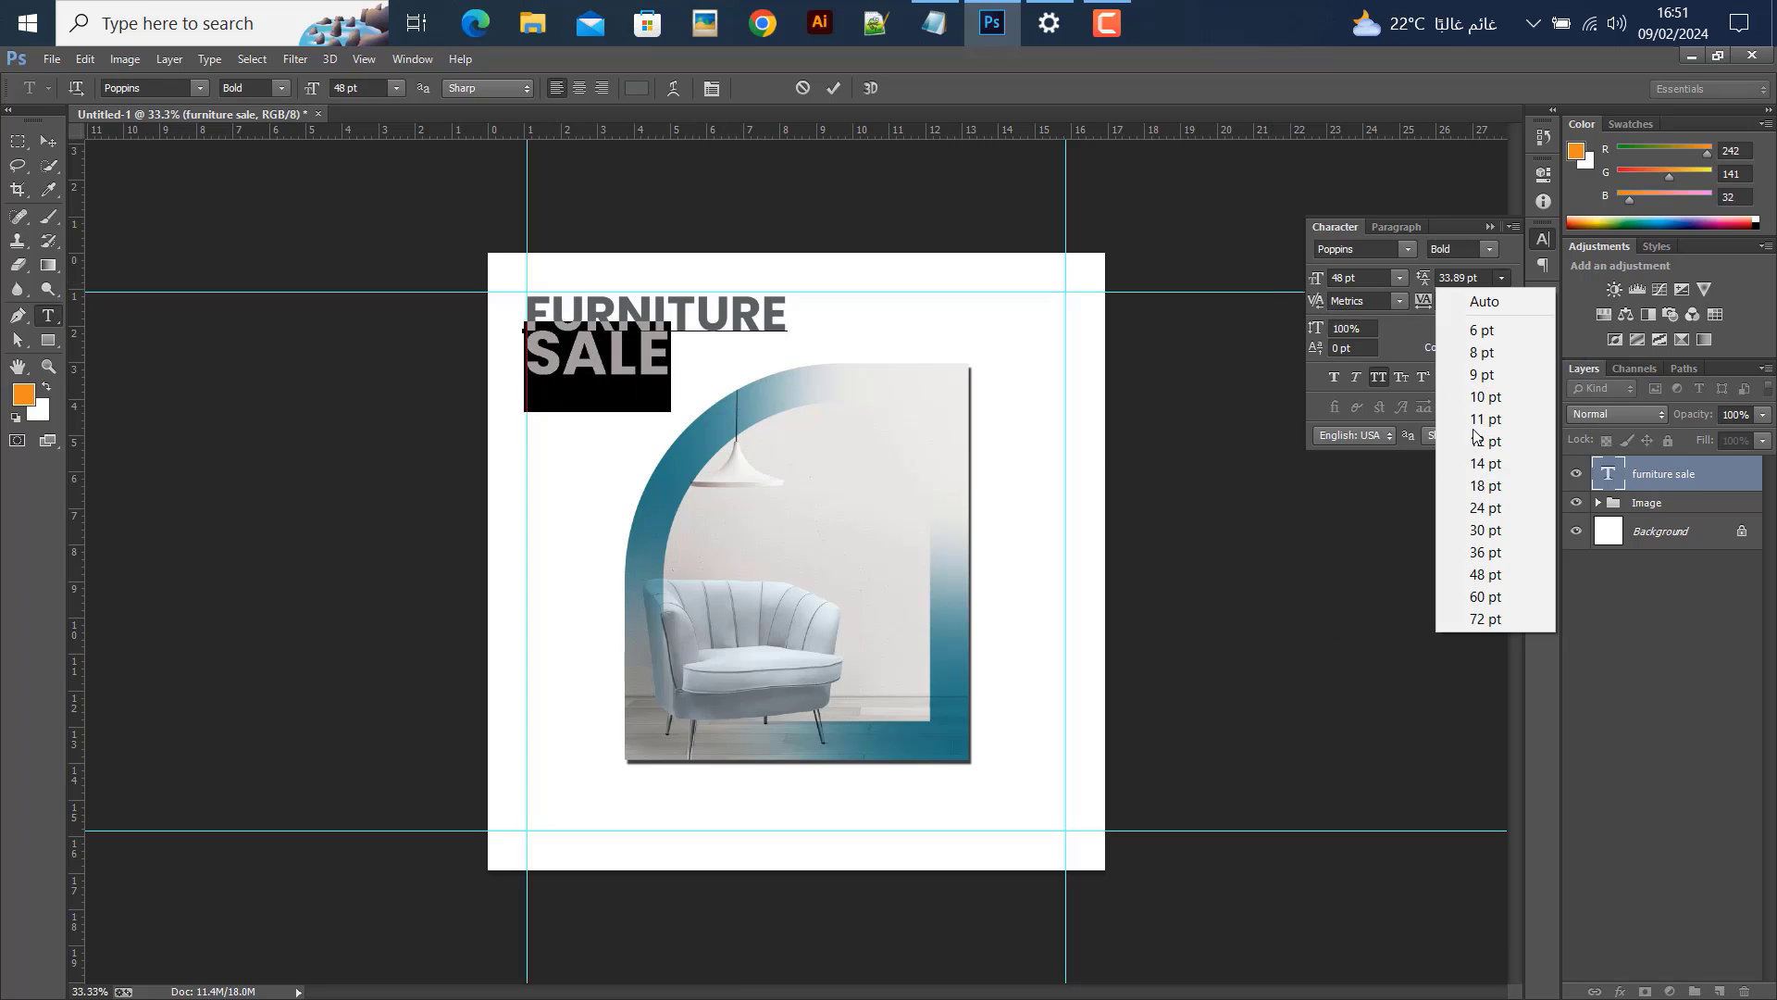
click(1497, 555)
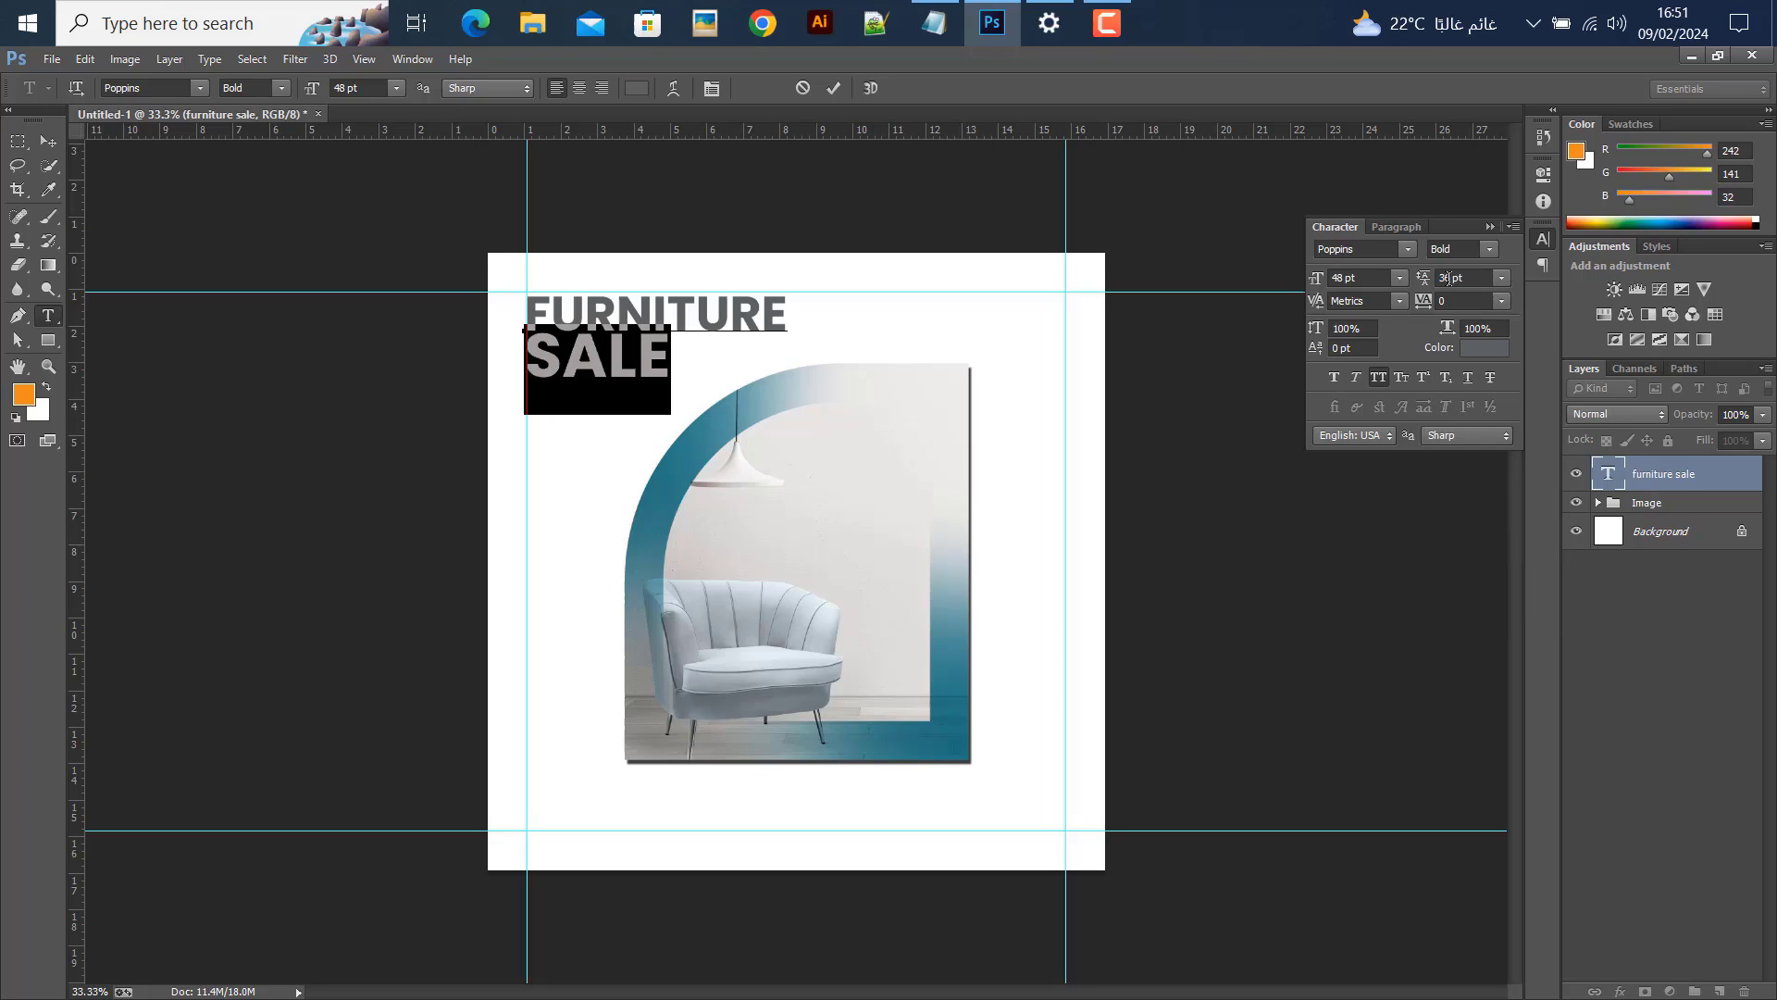
drag(1450, 279, 1393, 297)
text(40)
key(Return)
key(ctrl+Return)
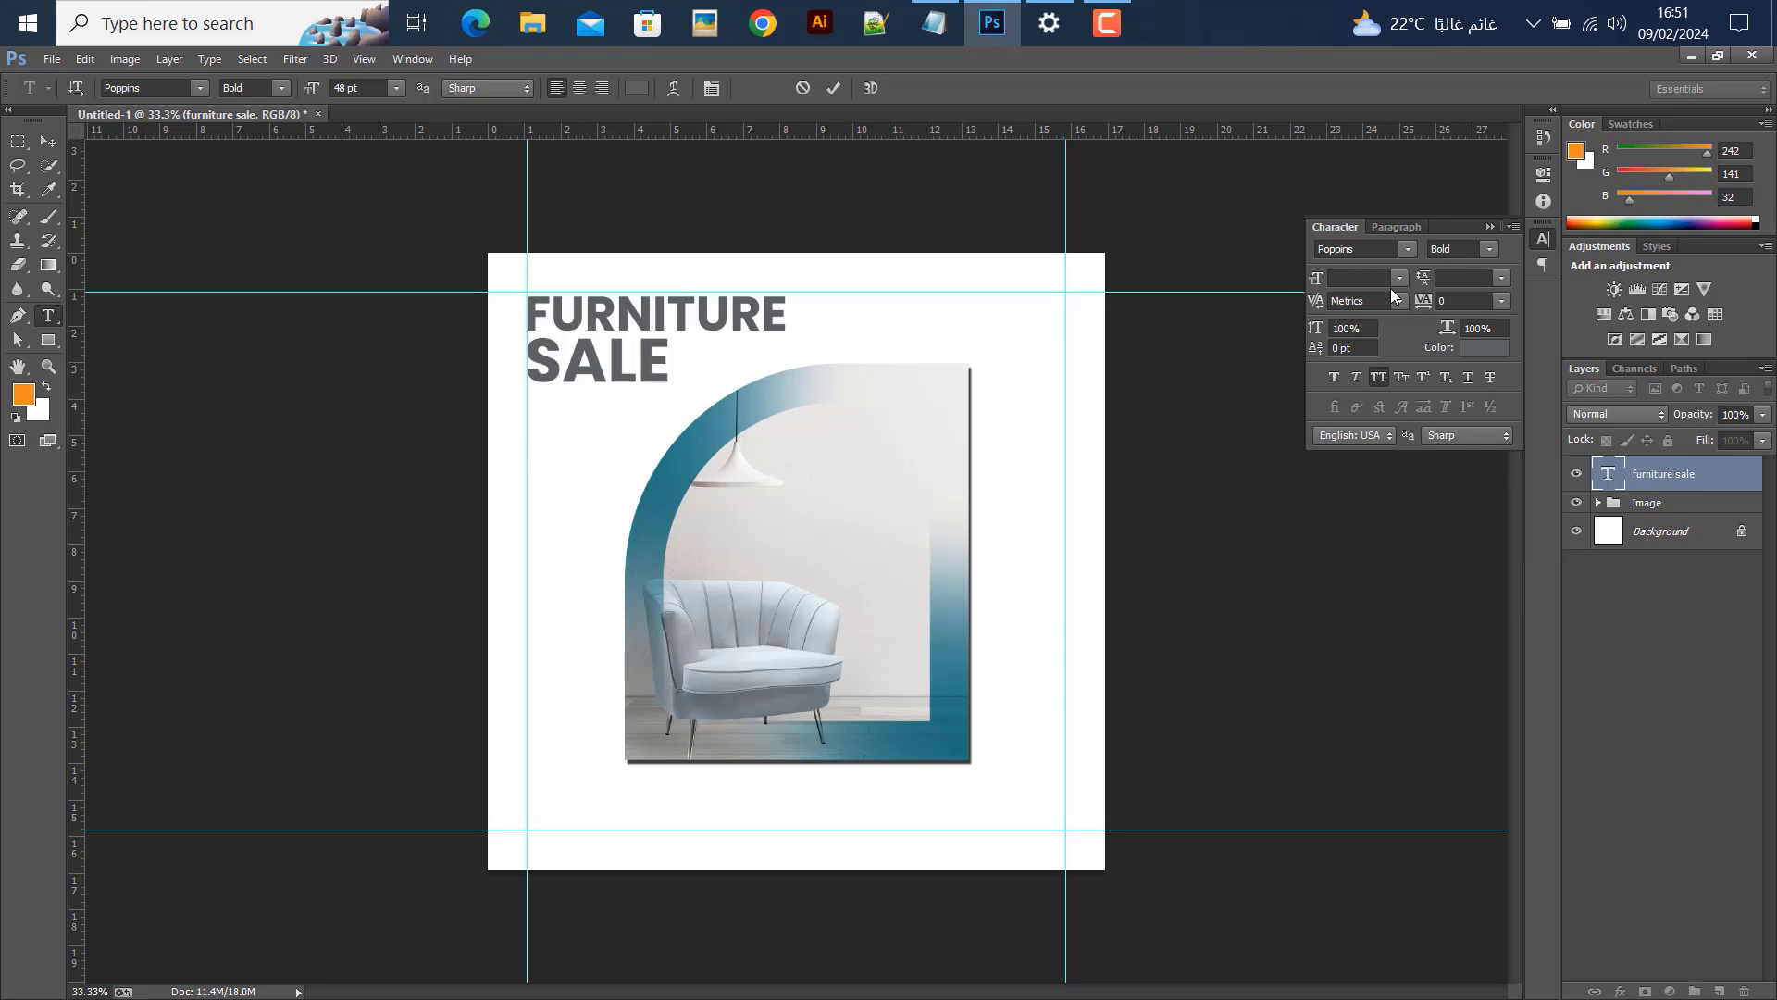
Recolour the word SALE in the heading to teal #237480
click(525, 363)
drag(525, 363, 774, 378)
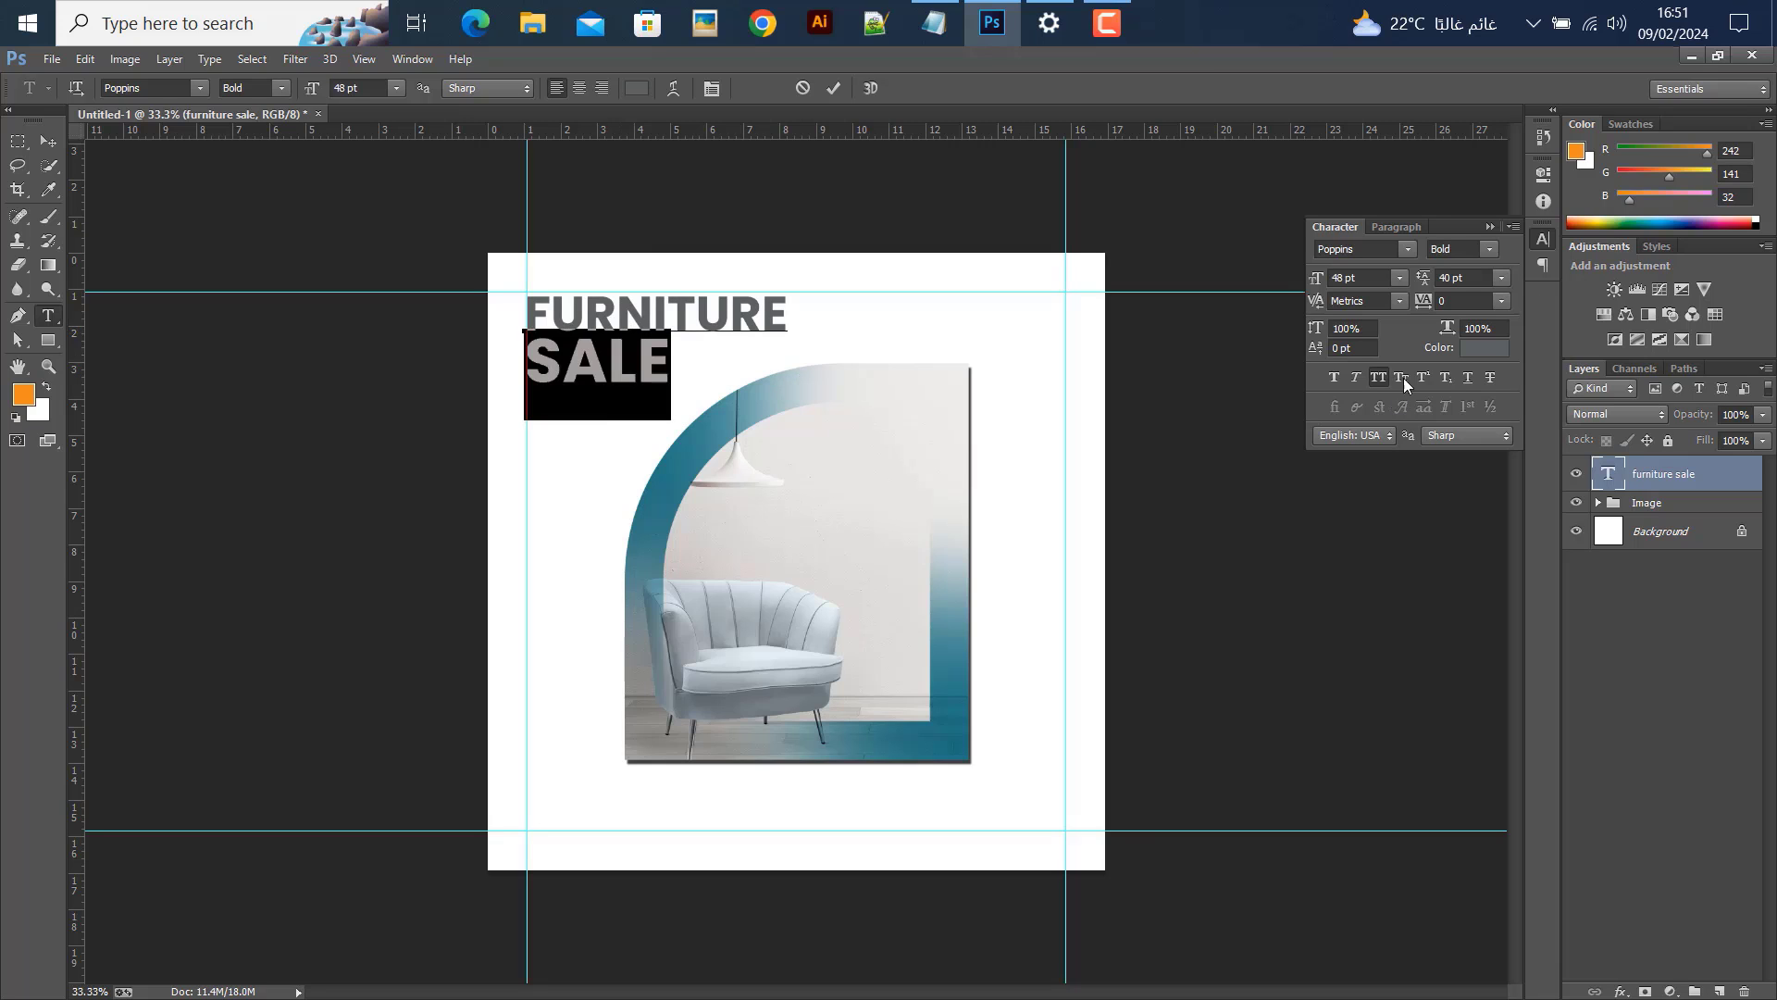
click(1484, 348)
text(237480)
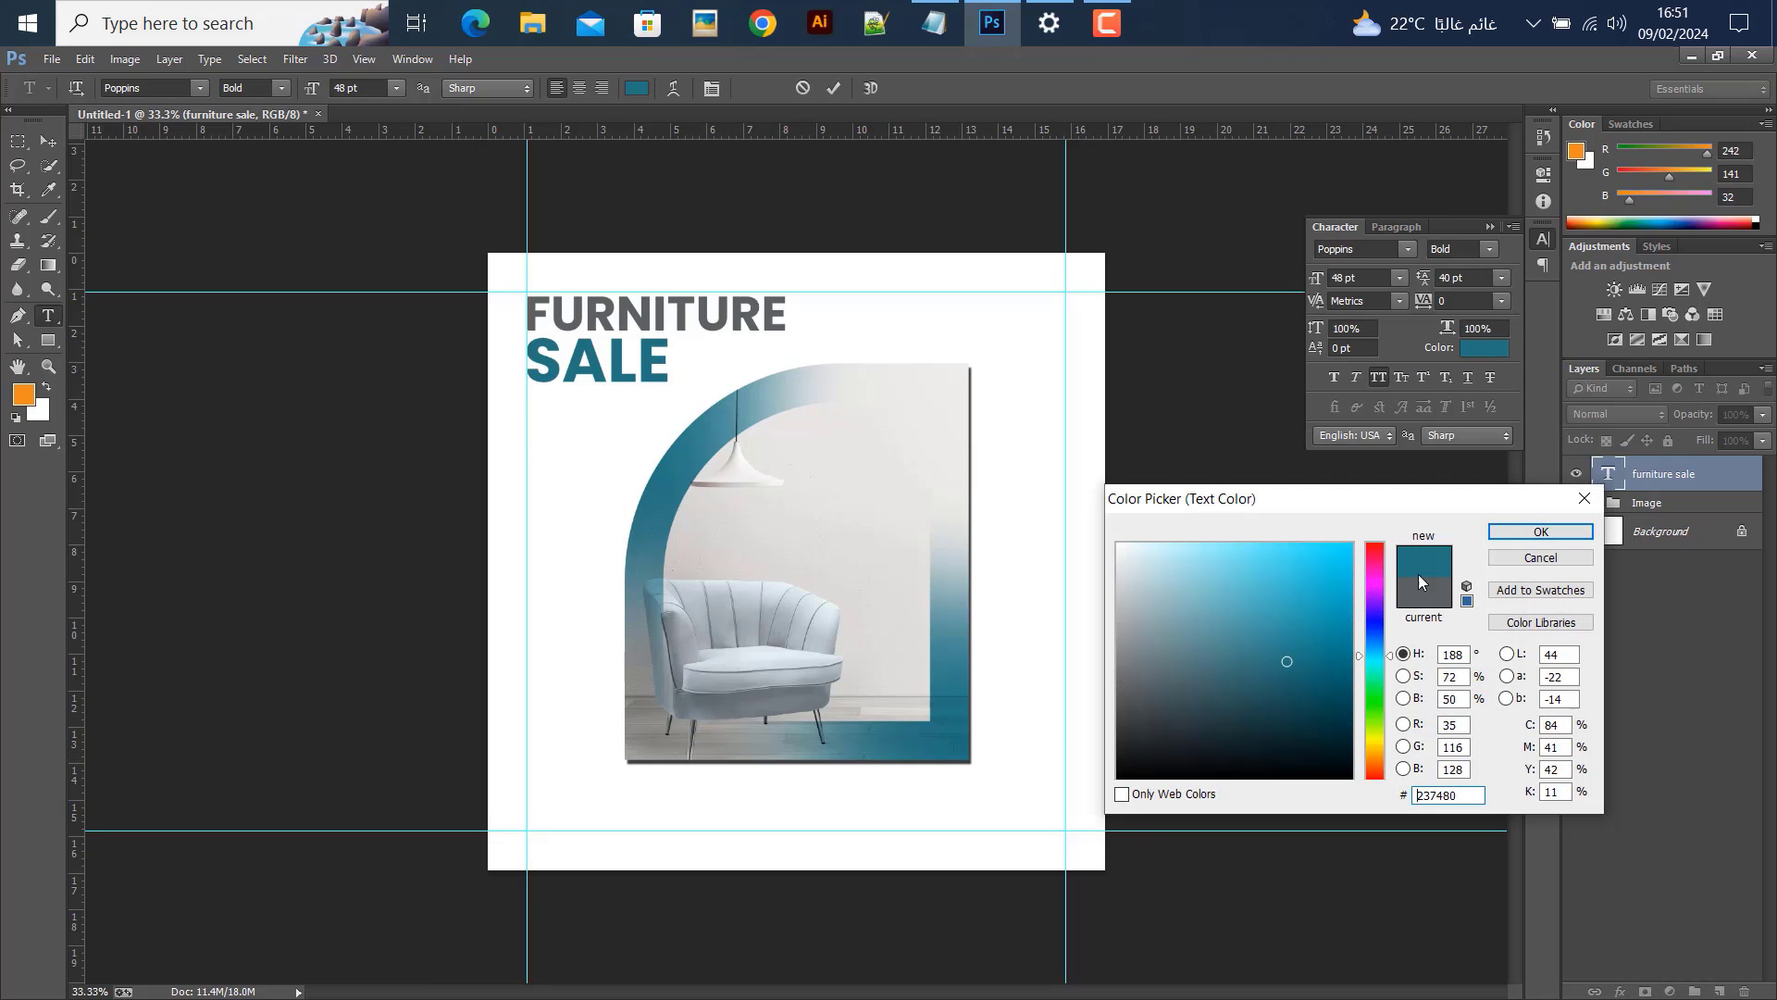
click(1540, 531)
click(57, 135)
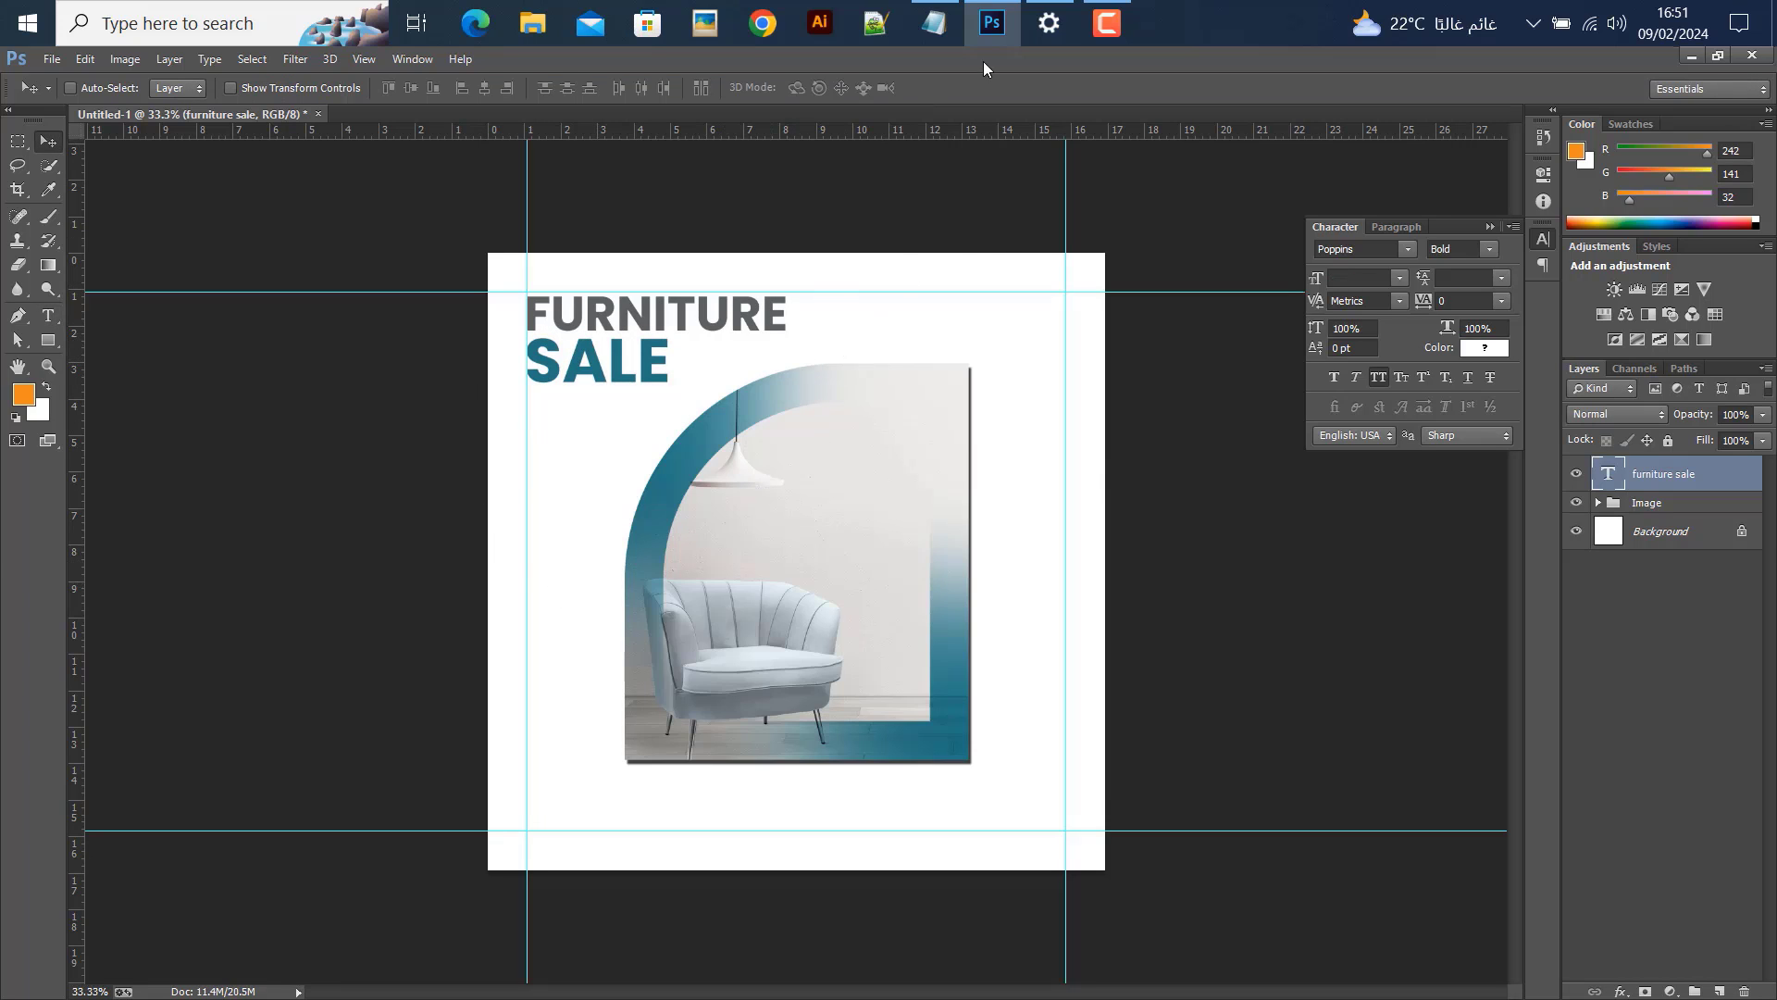
Switch to Notepad and copy the line "the most popular item for this months"
click(934, 23)
click(998, 594)
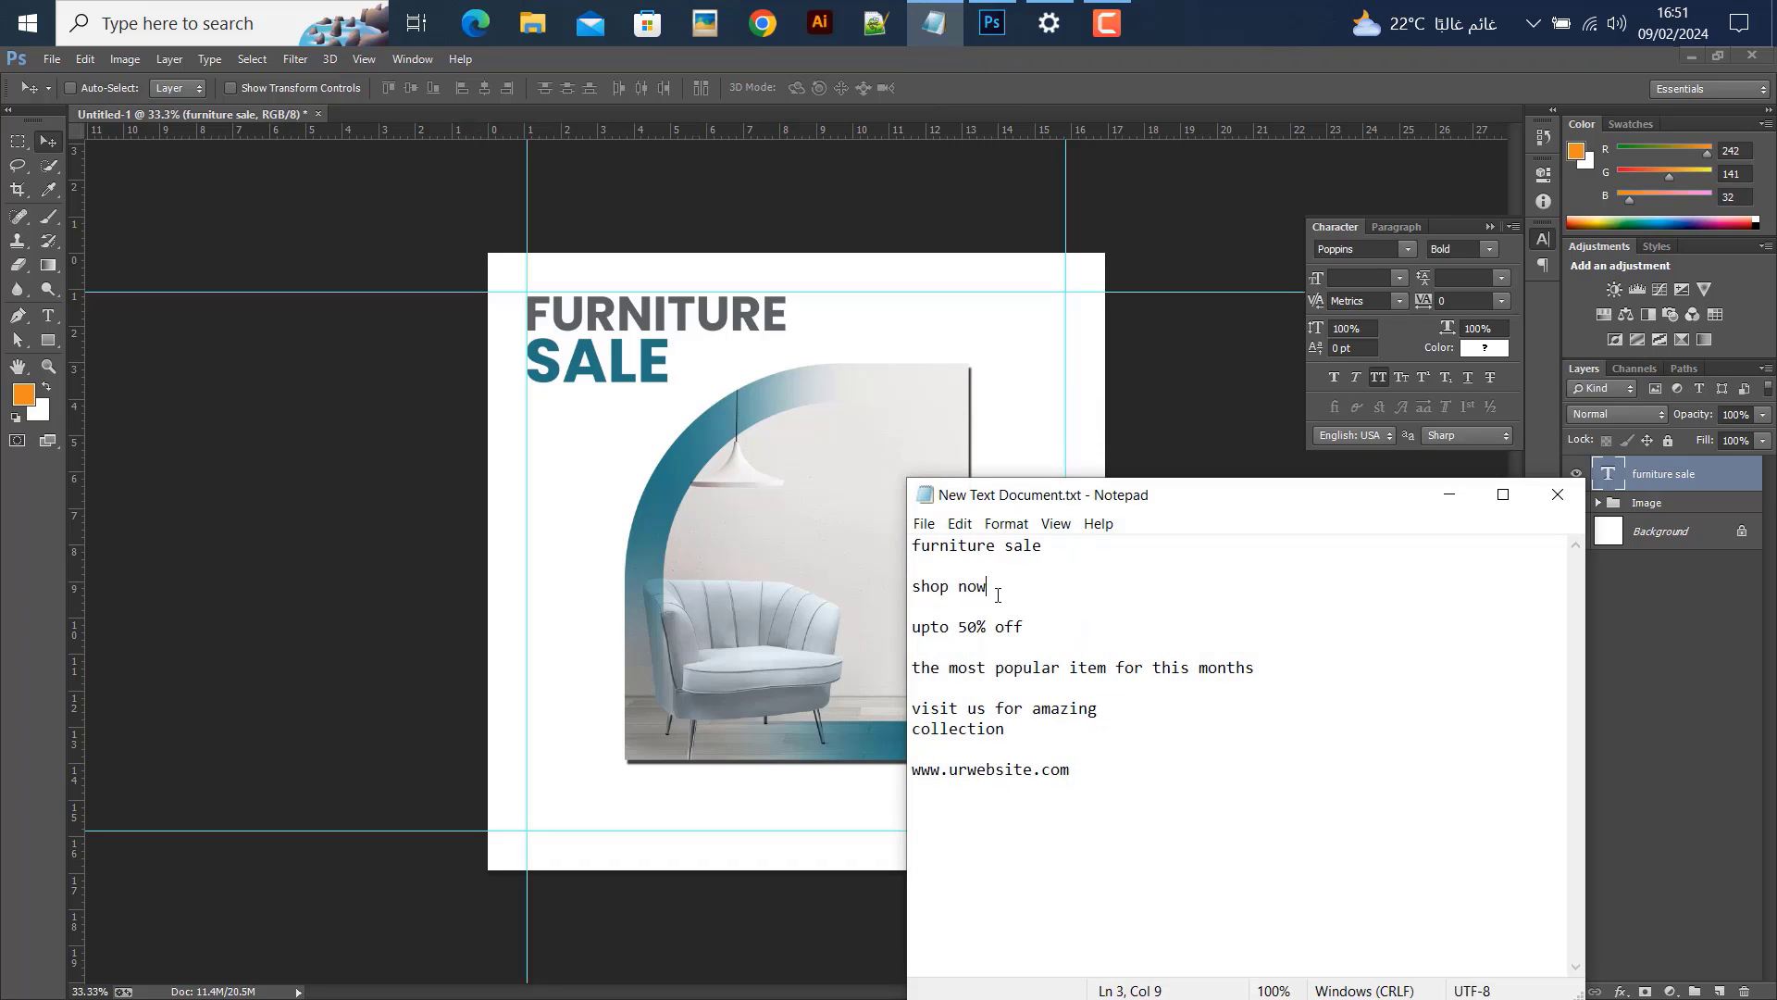
drag(1006, 585, 886, 585)
click(977, 671)
drag(914, 668, 1256, 668)
key(ctrl+c)
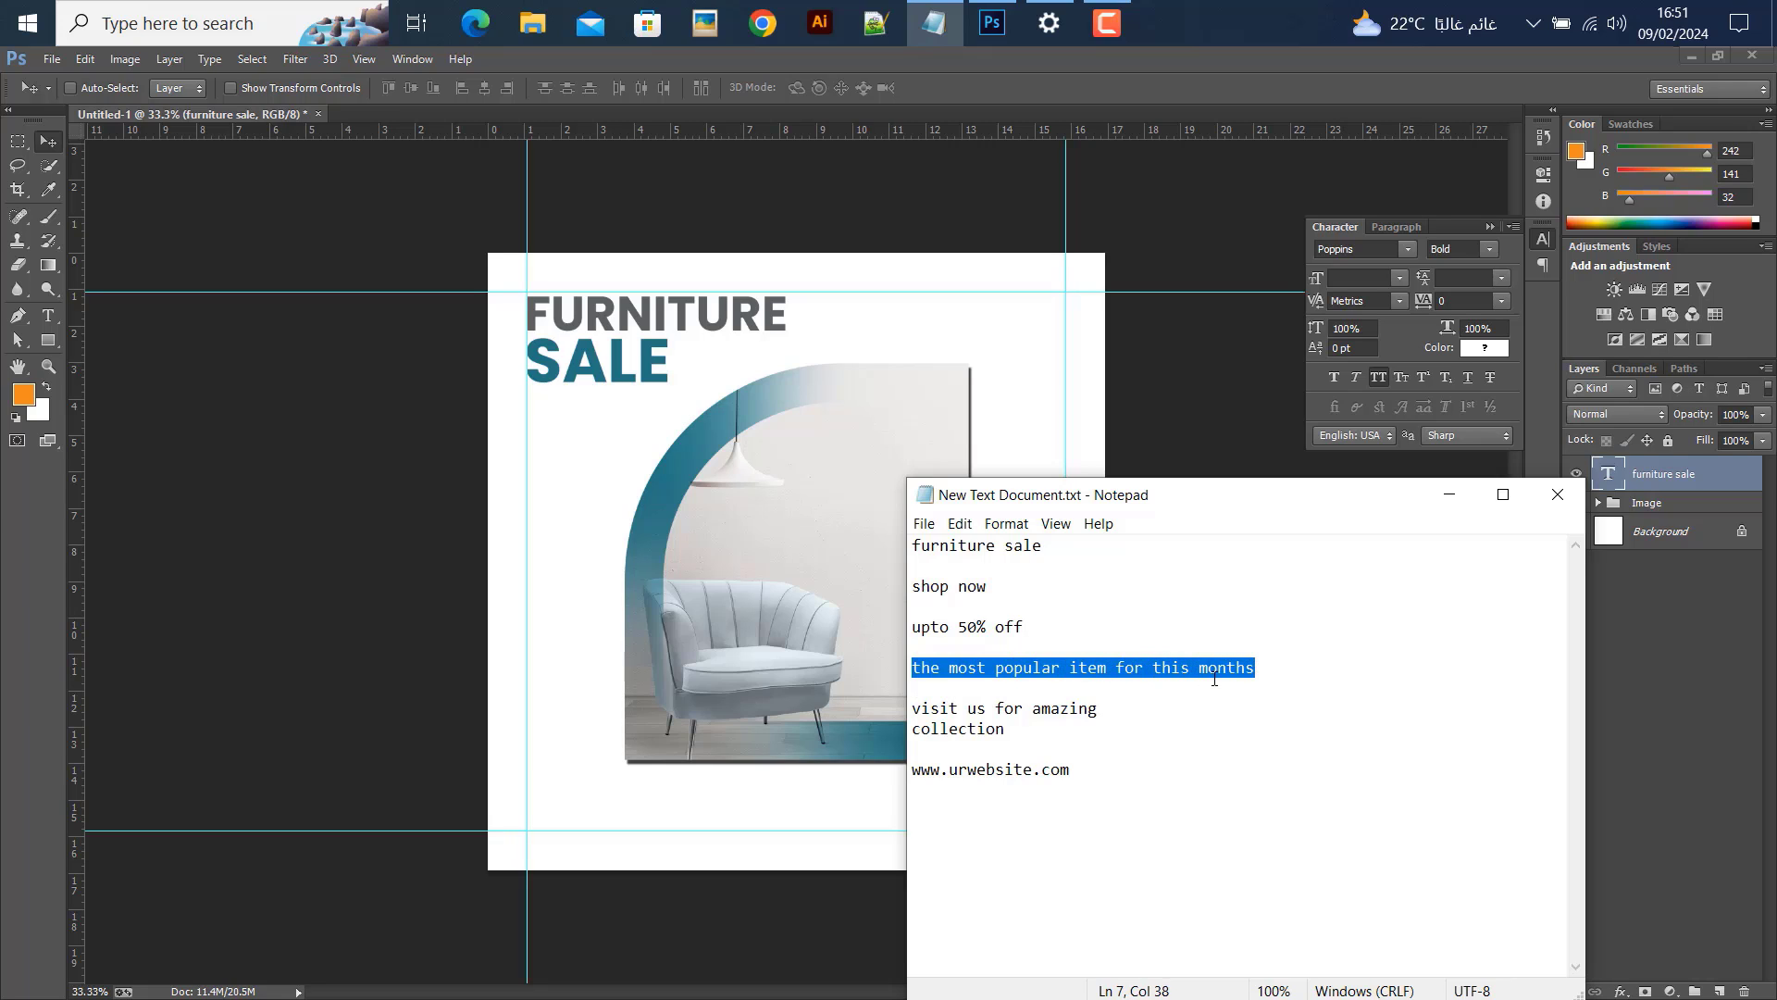
Return to Photoshop and paste the copied line as a new text layer beside the armchair image
click(1449, 493)
key(t)
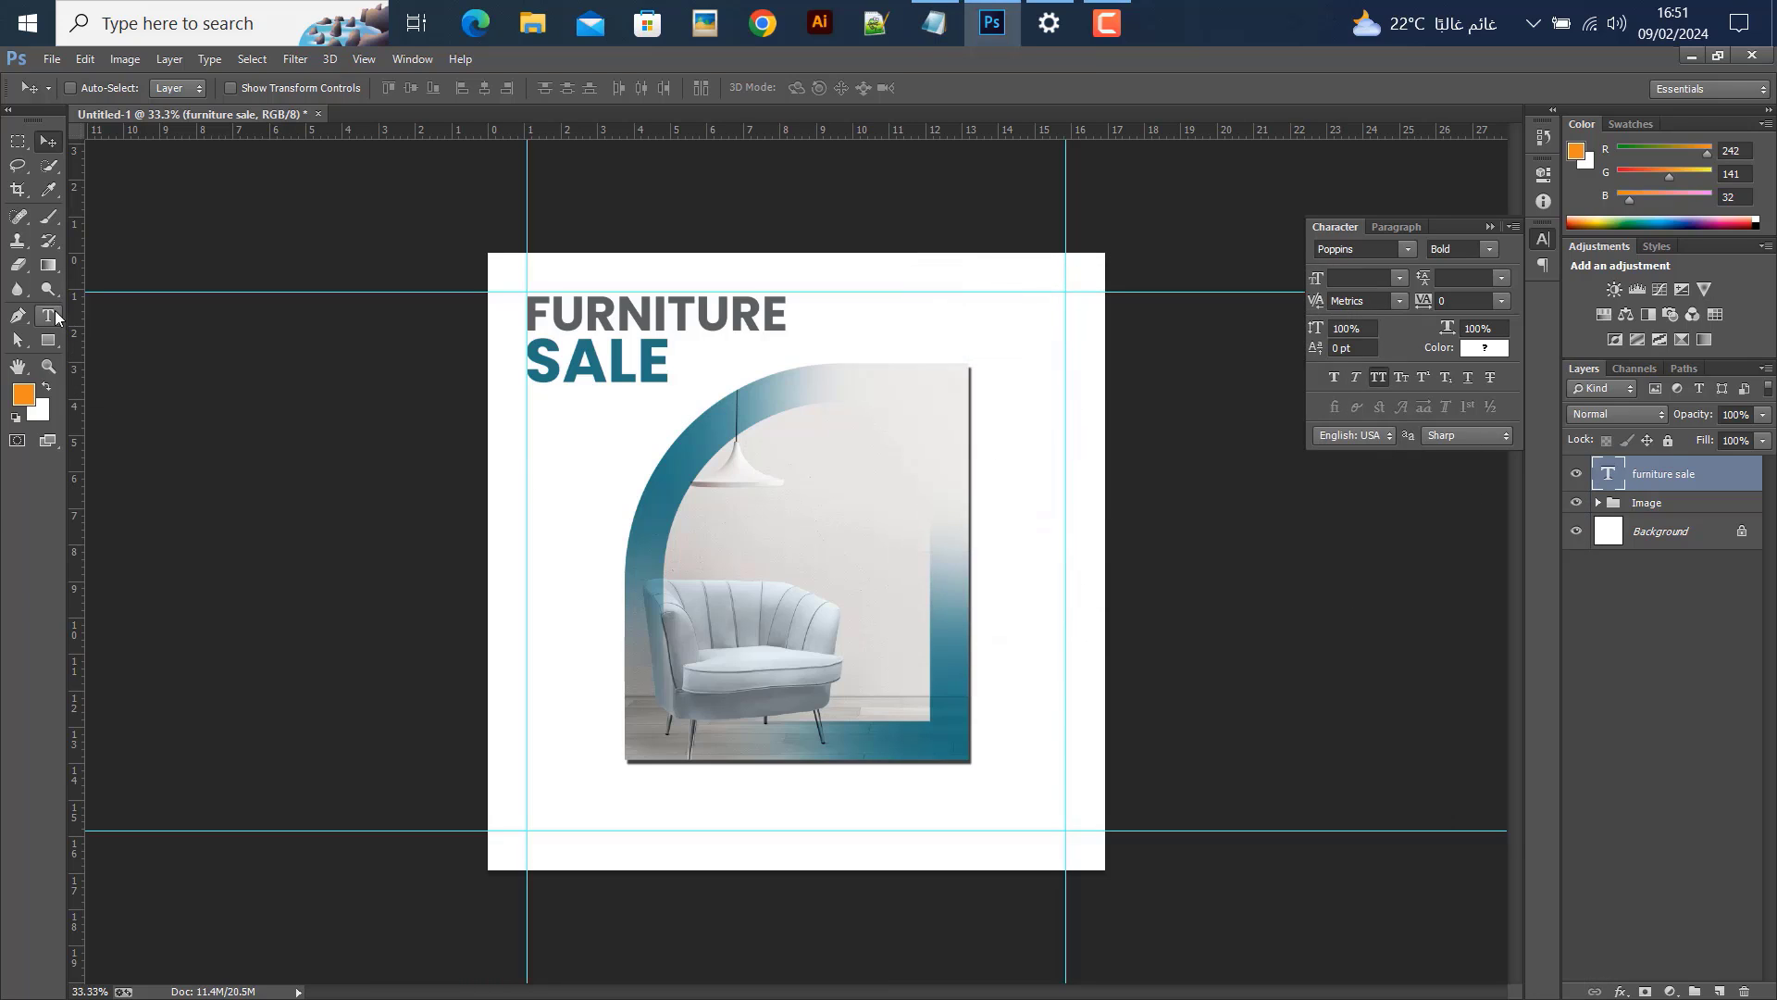
click(548, 543)
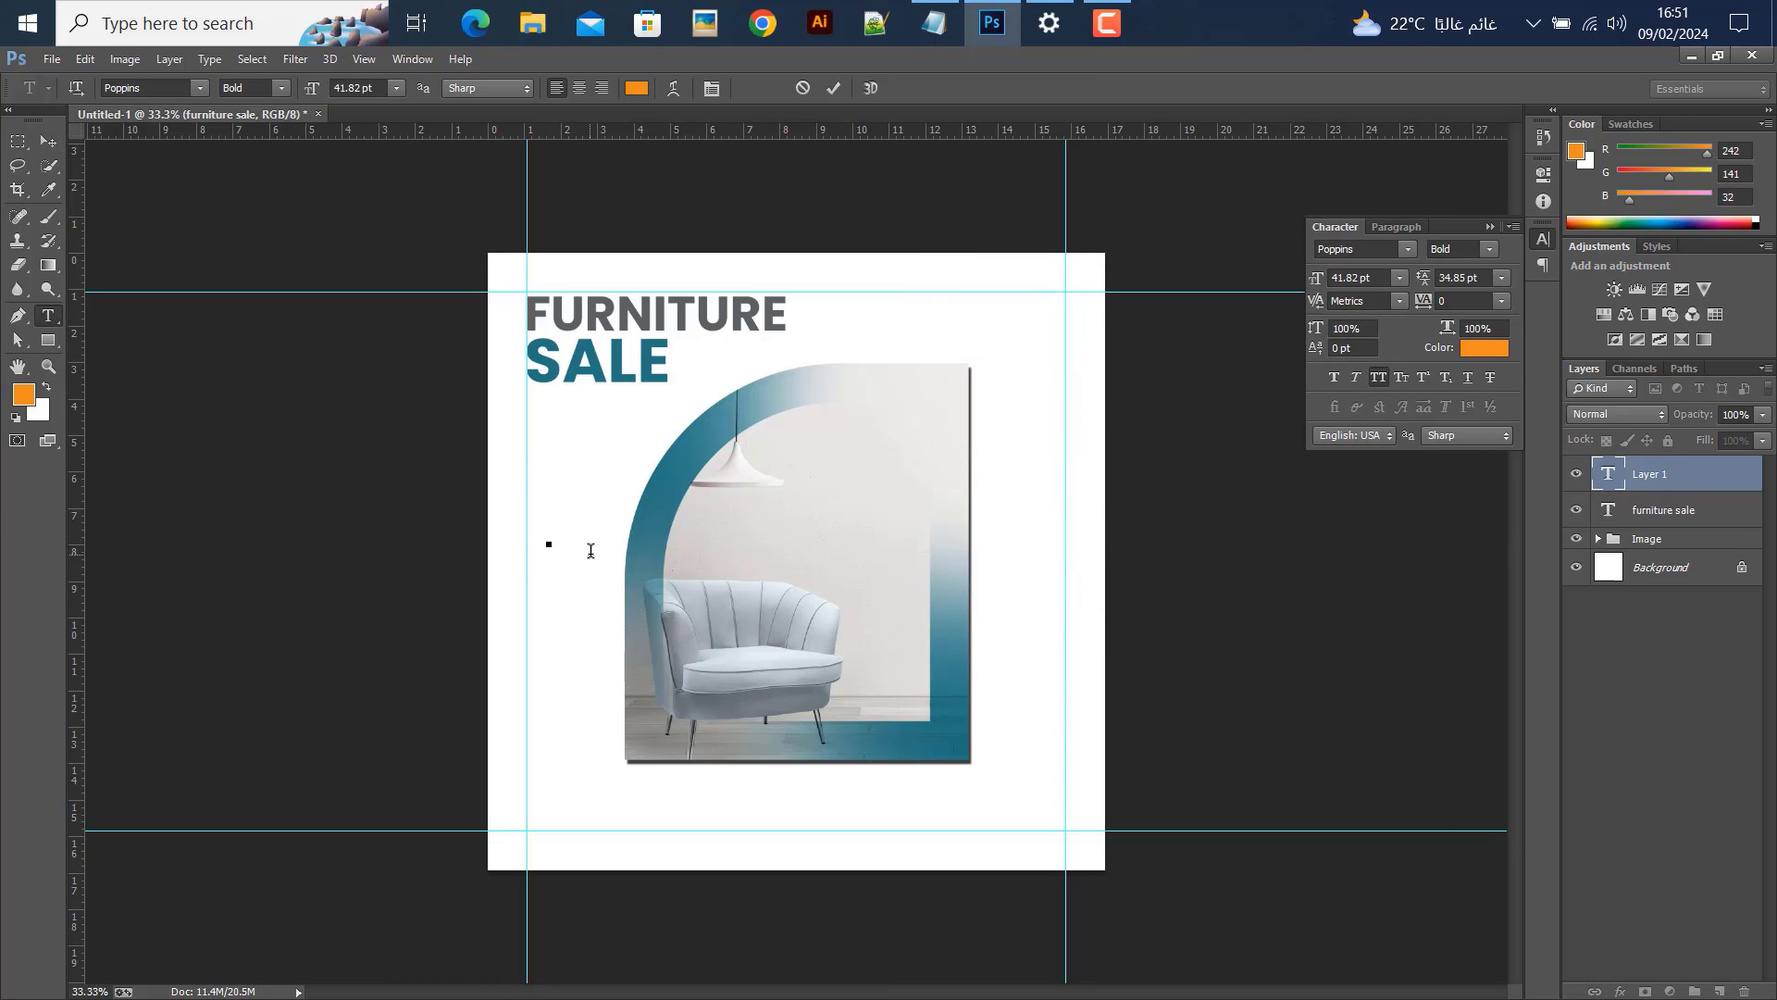
key(ctrl+v)
click(48, 141)
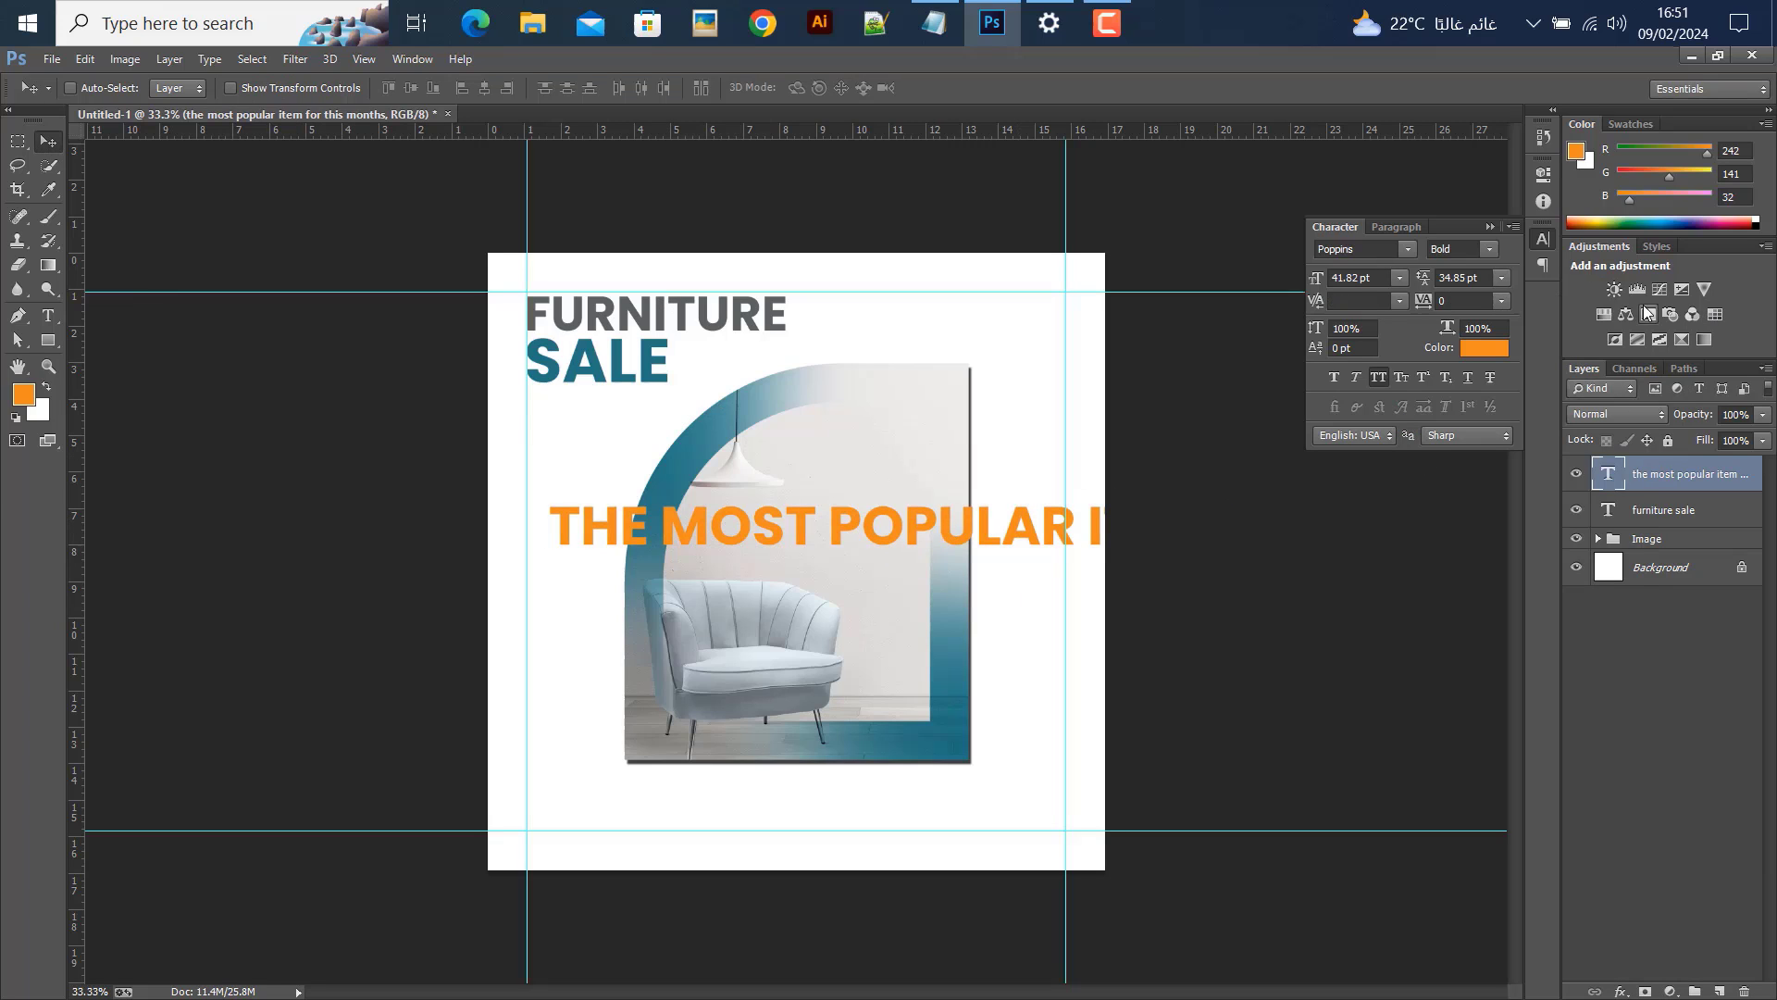
Reduce the pasted tagline to 18 pt and shift it slightly left and down across the image
click(1400, 278)
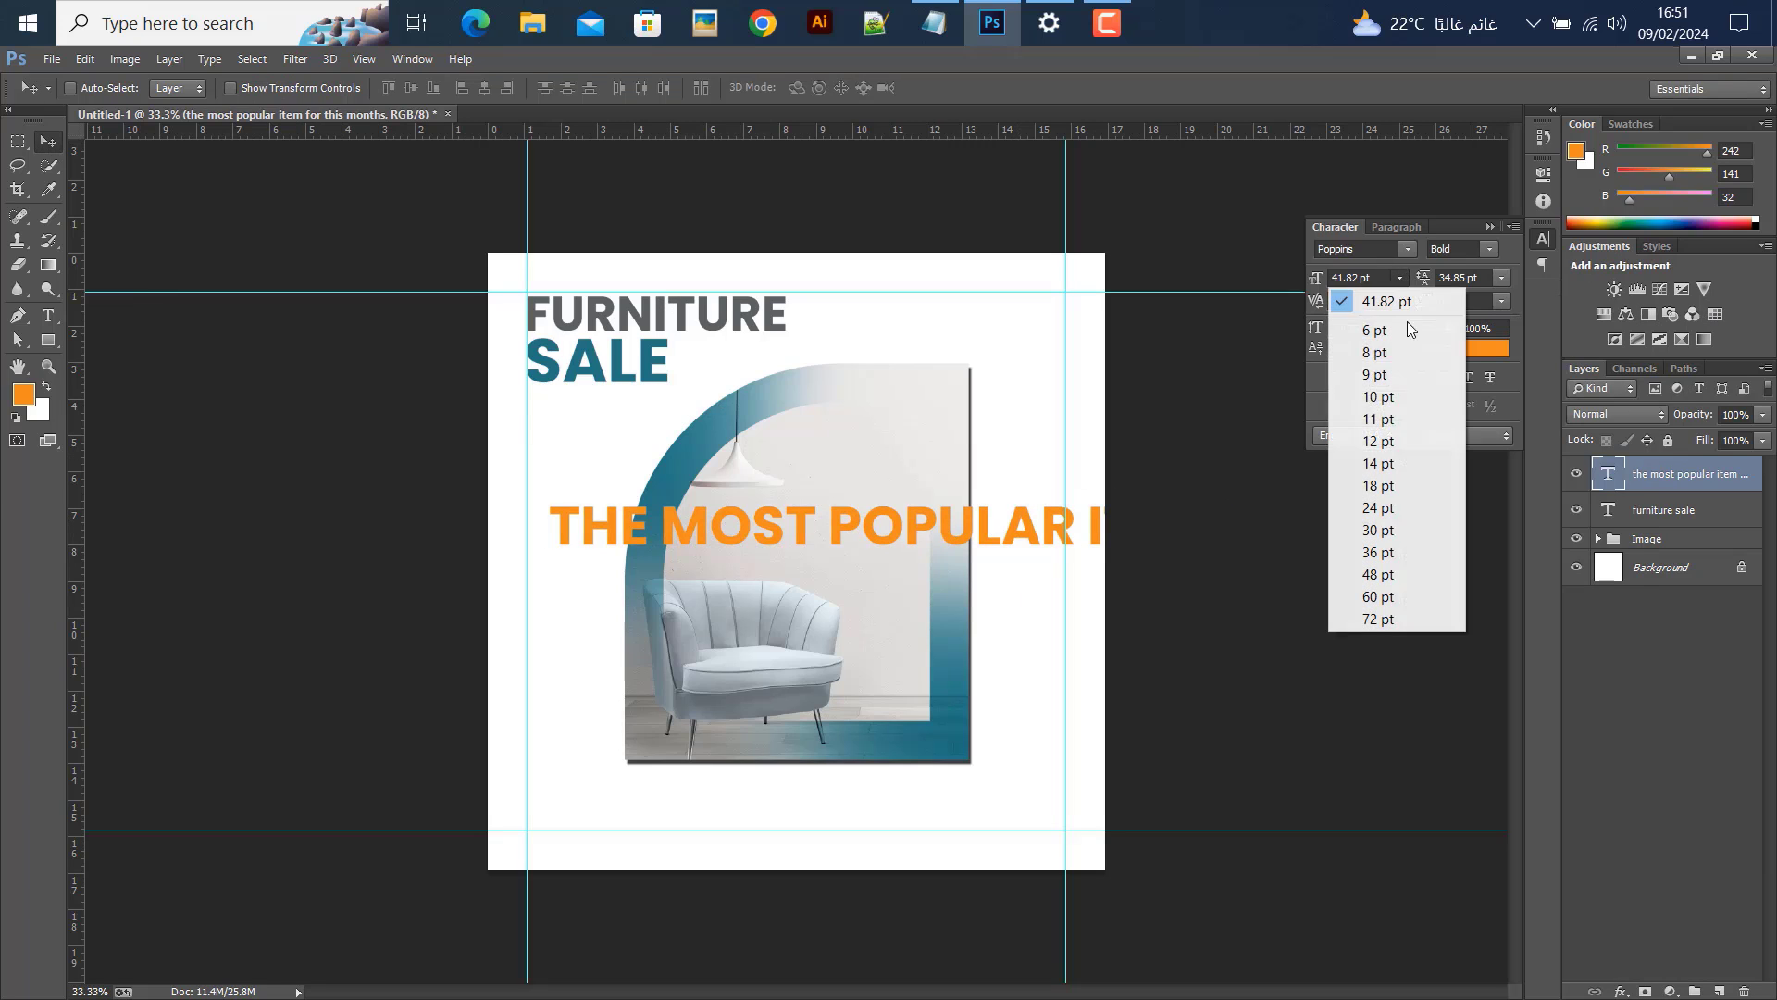
click(1398, 489)
drag(936, 532, 897, 548)
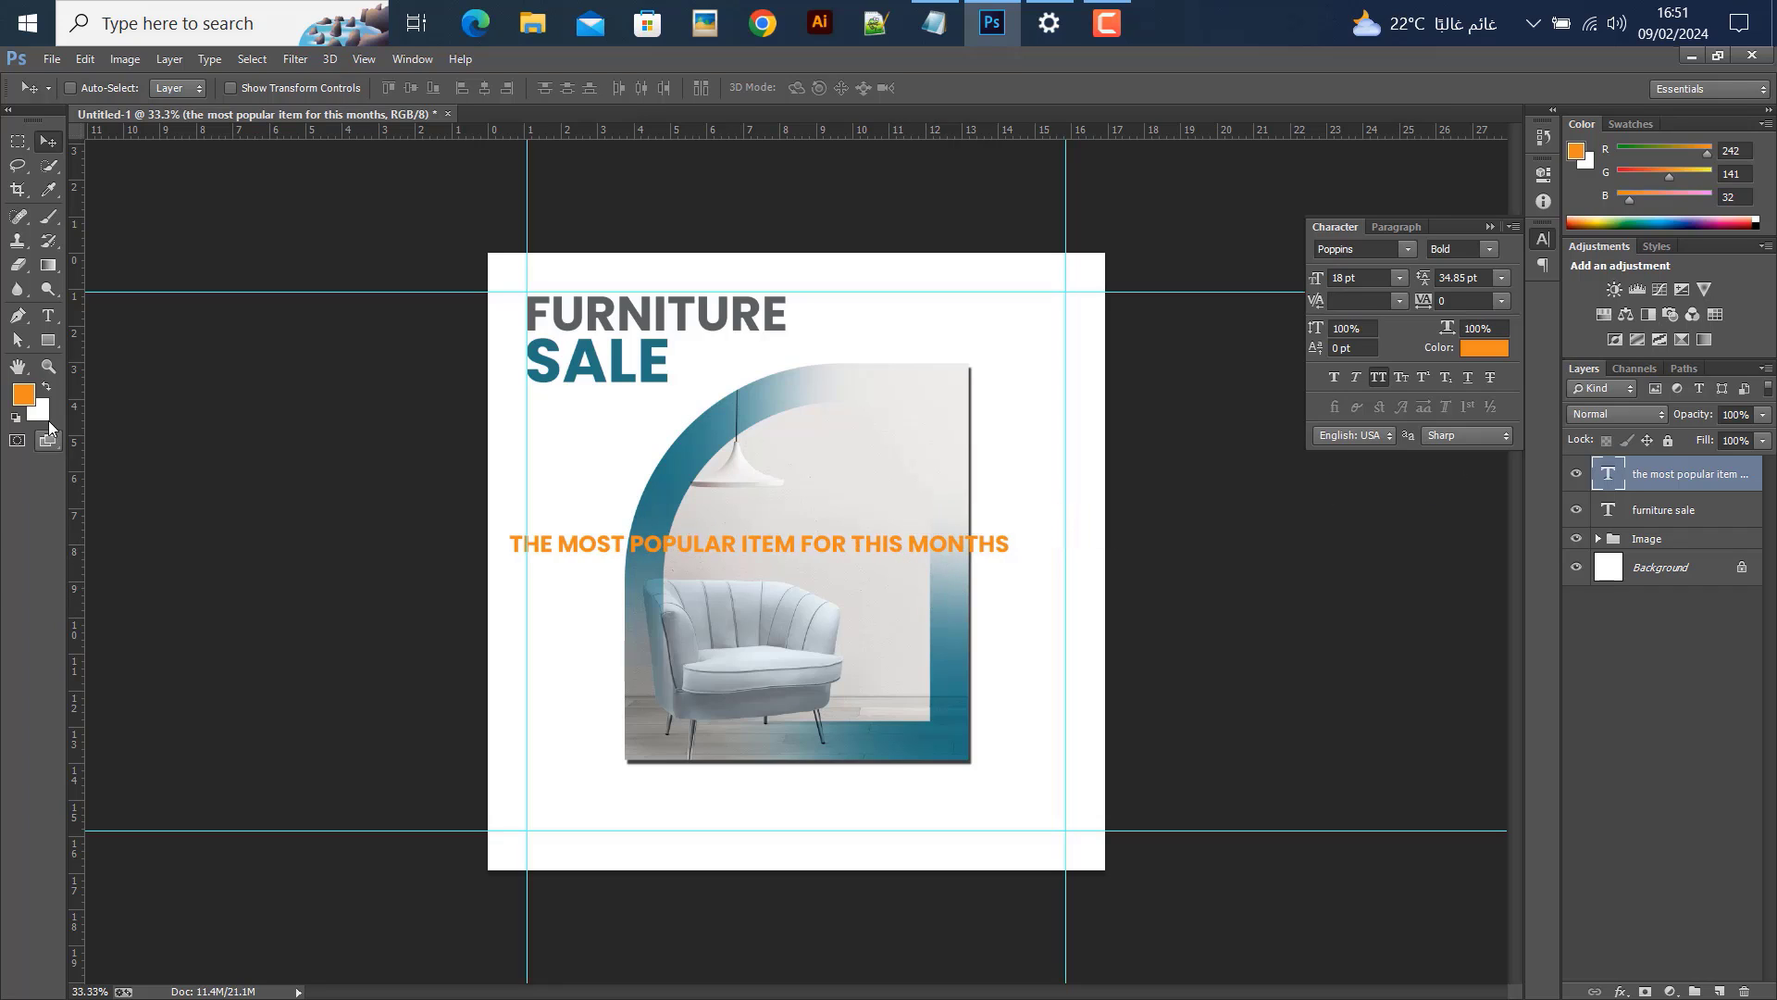
Break the tagline into two lines so that ITEM FOR THIS MONTHS starts the second line
click(52, 317)
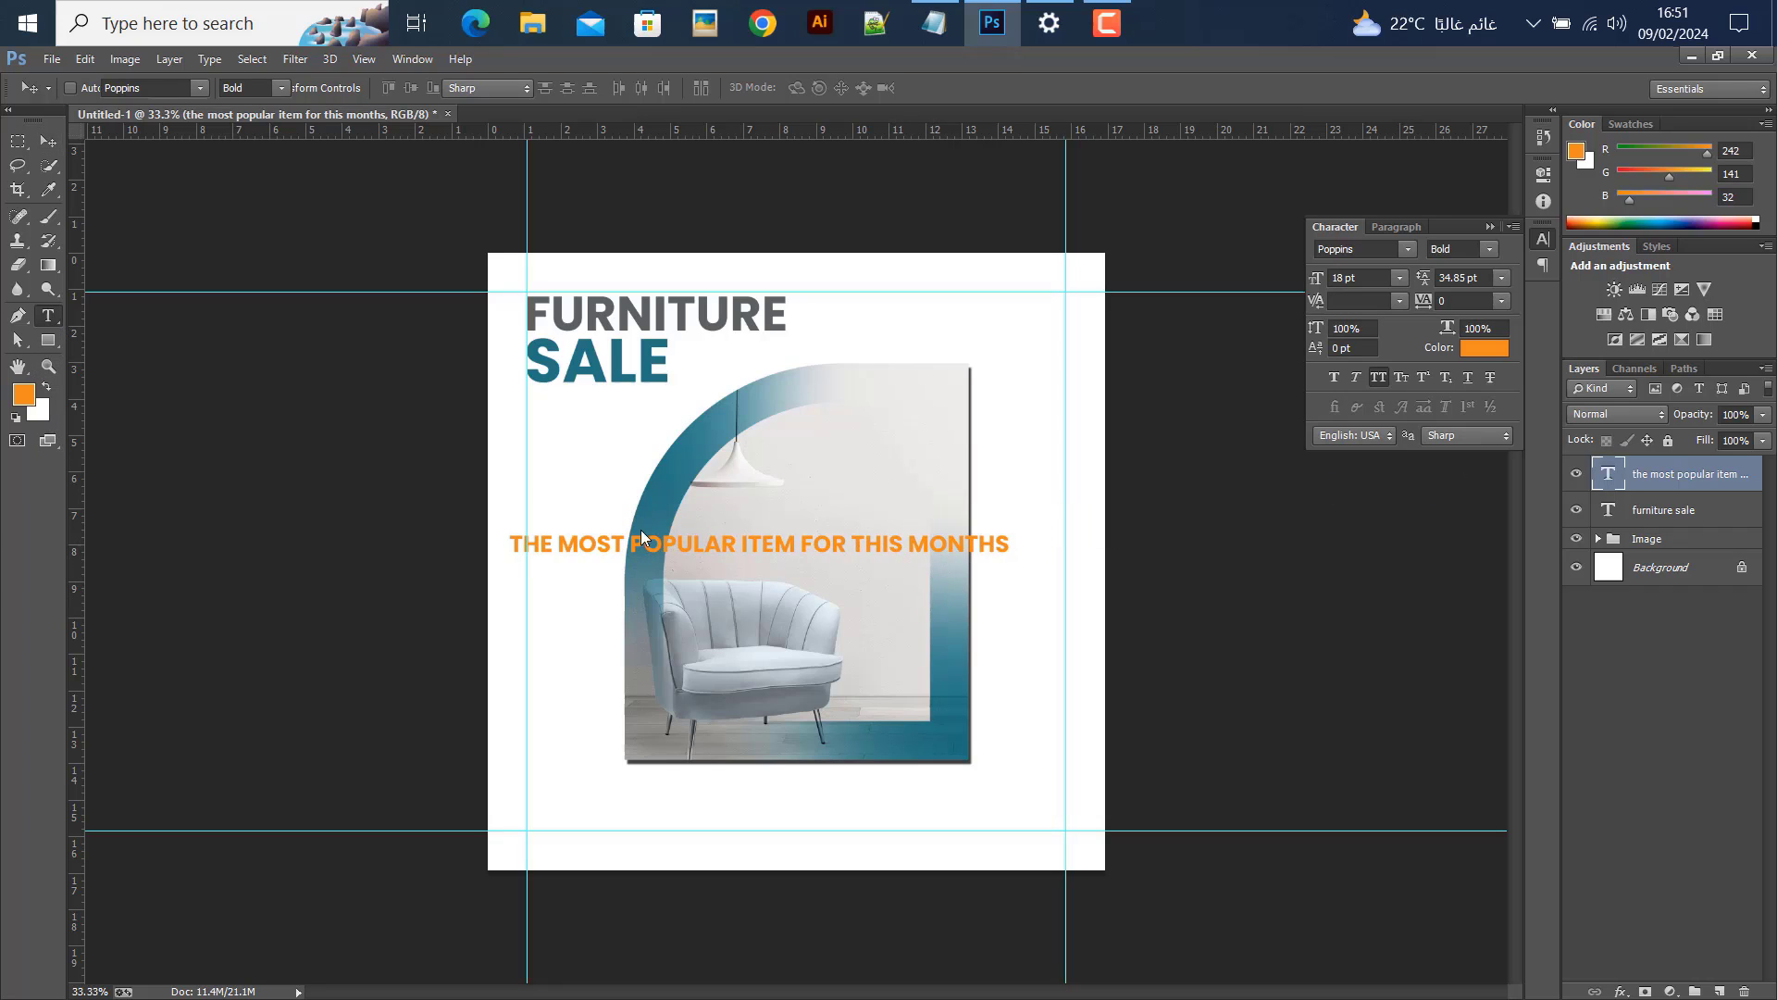
click(748, 537)
click(806, 540)
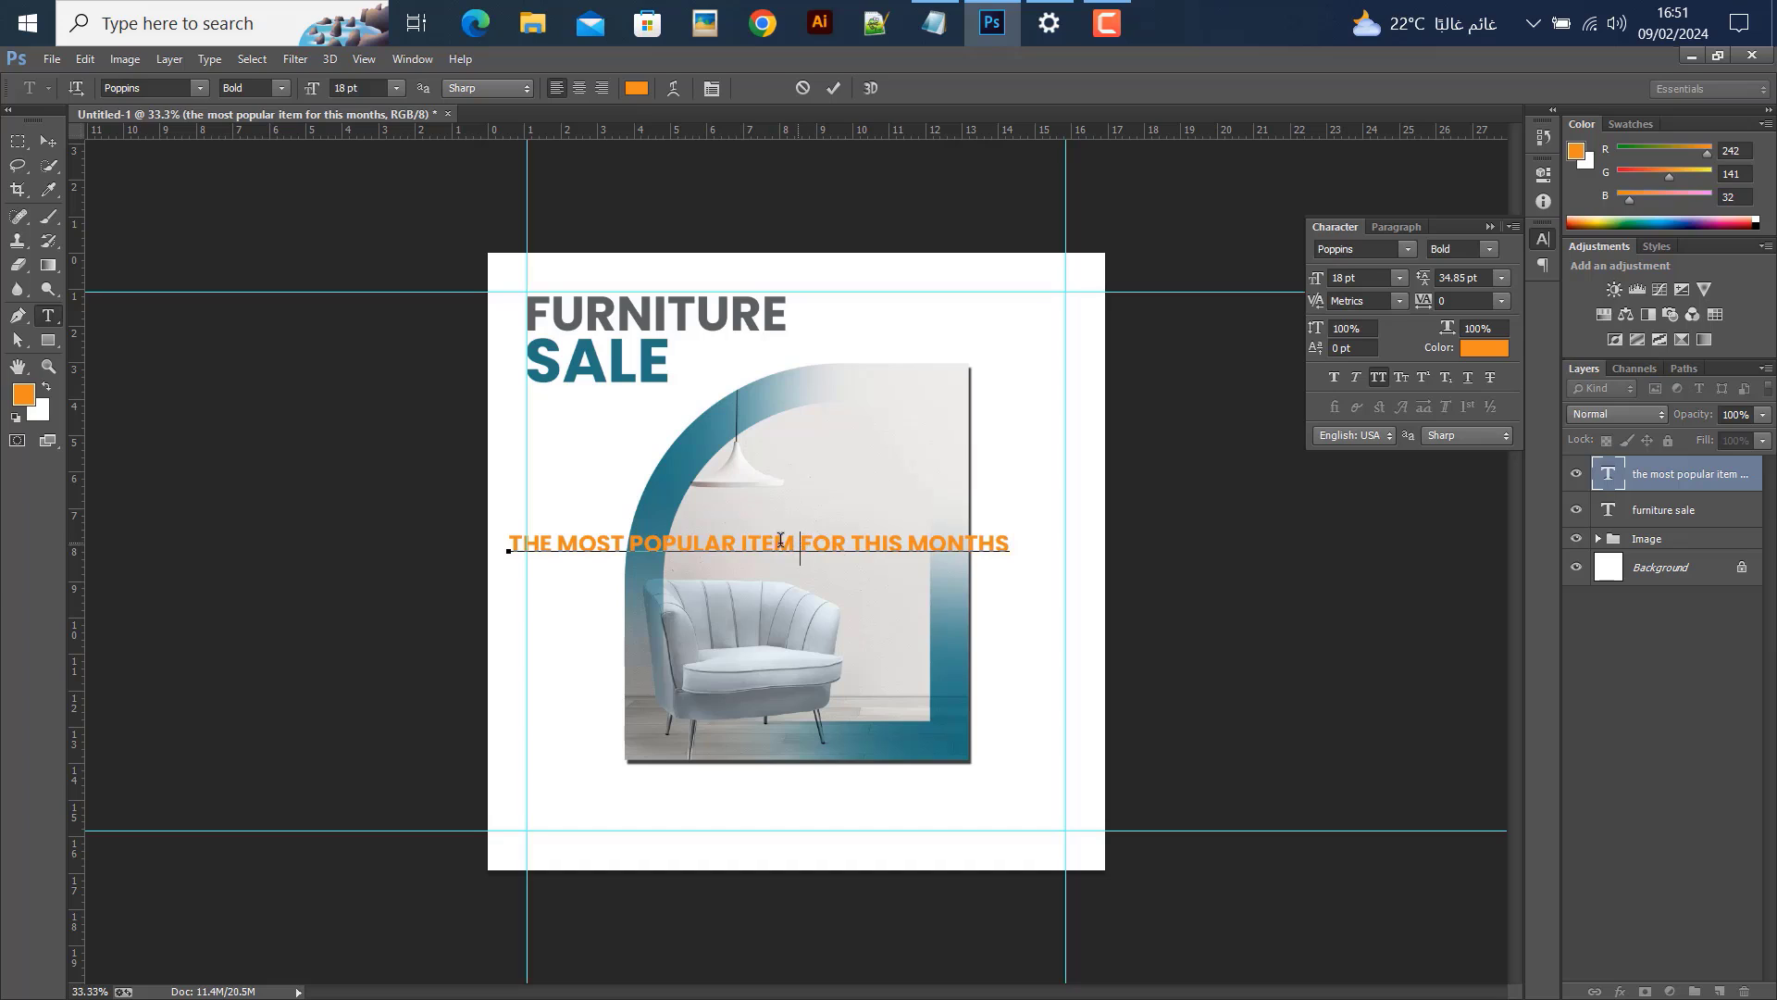
key(Return)
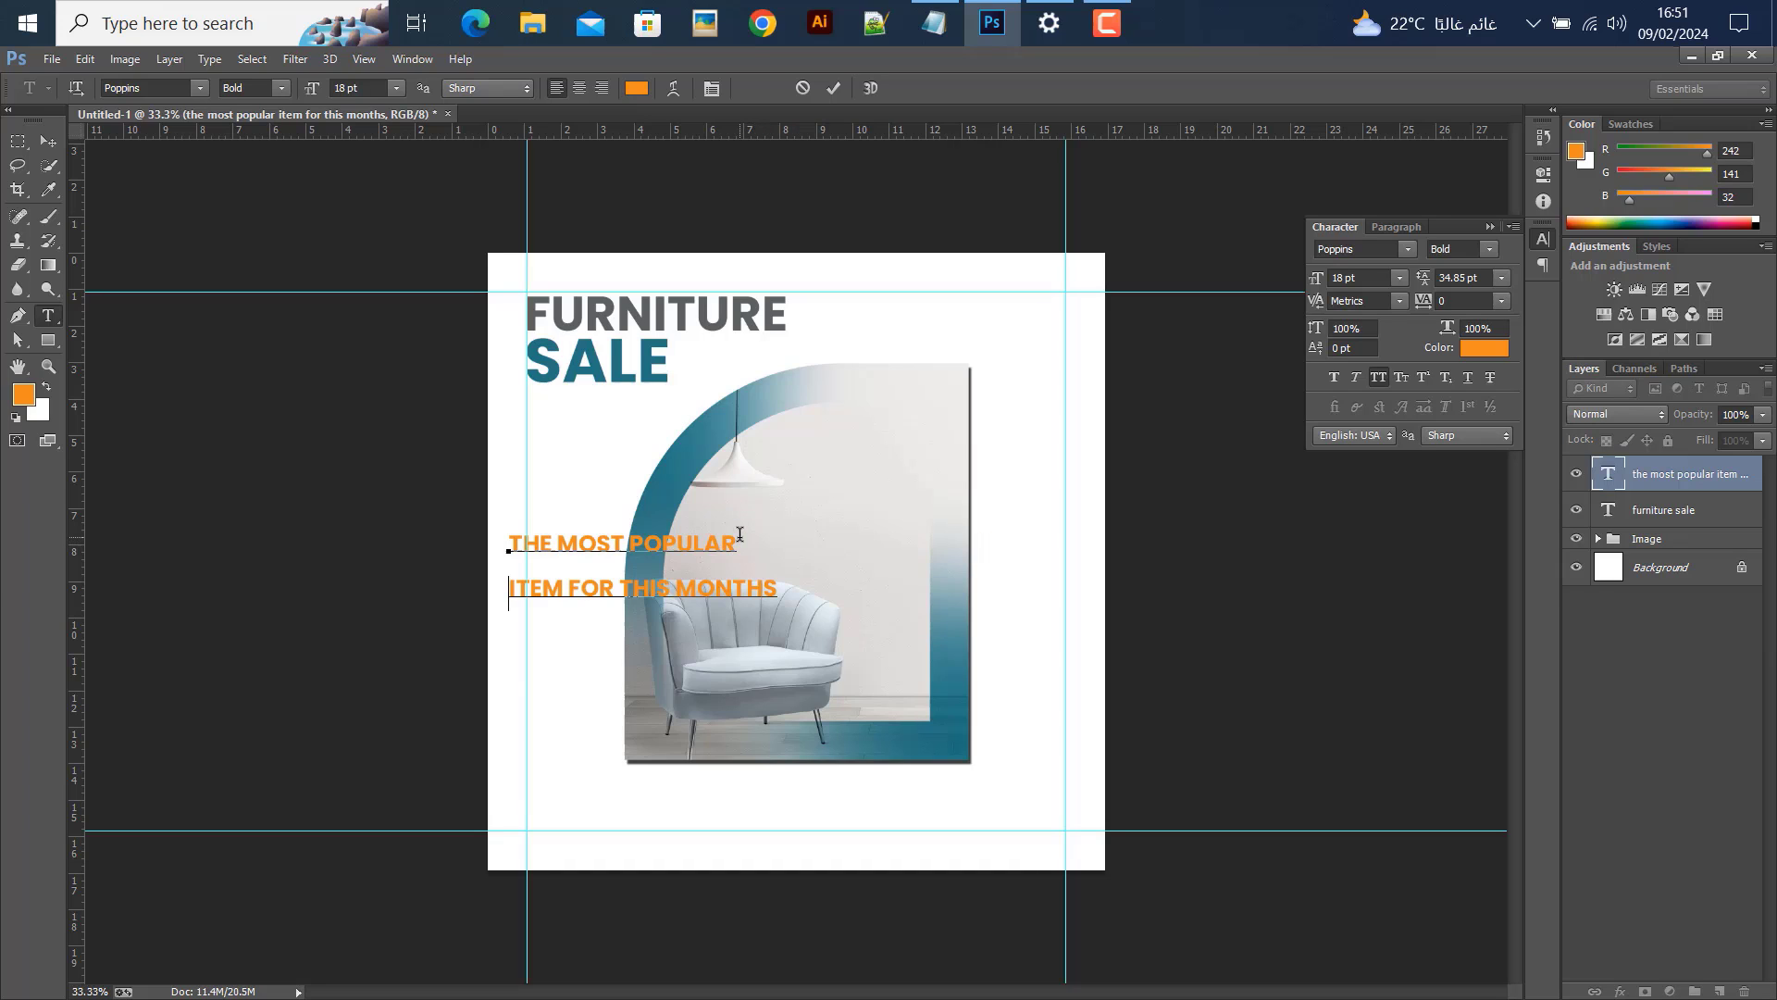
click(48, 141)
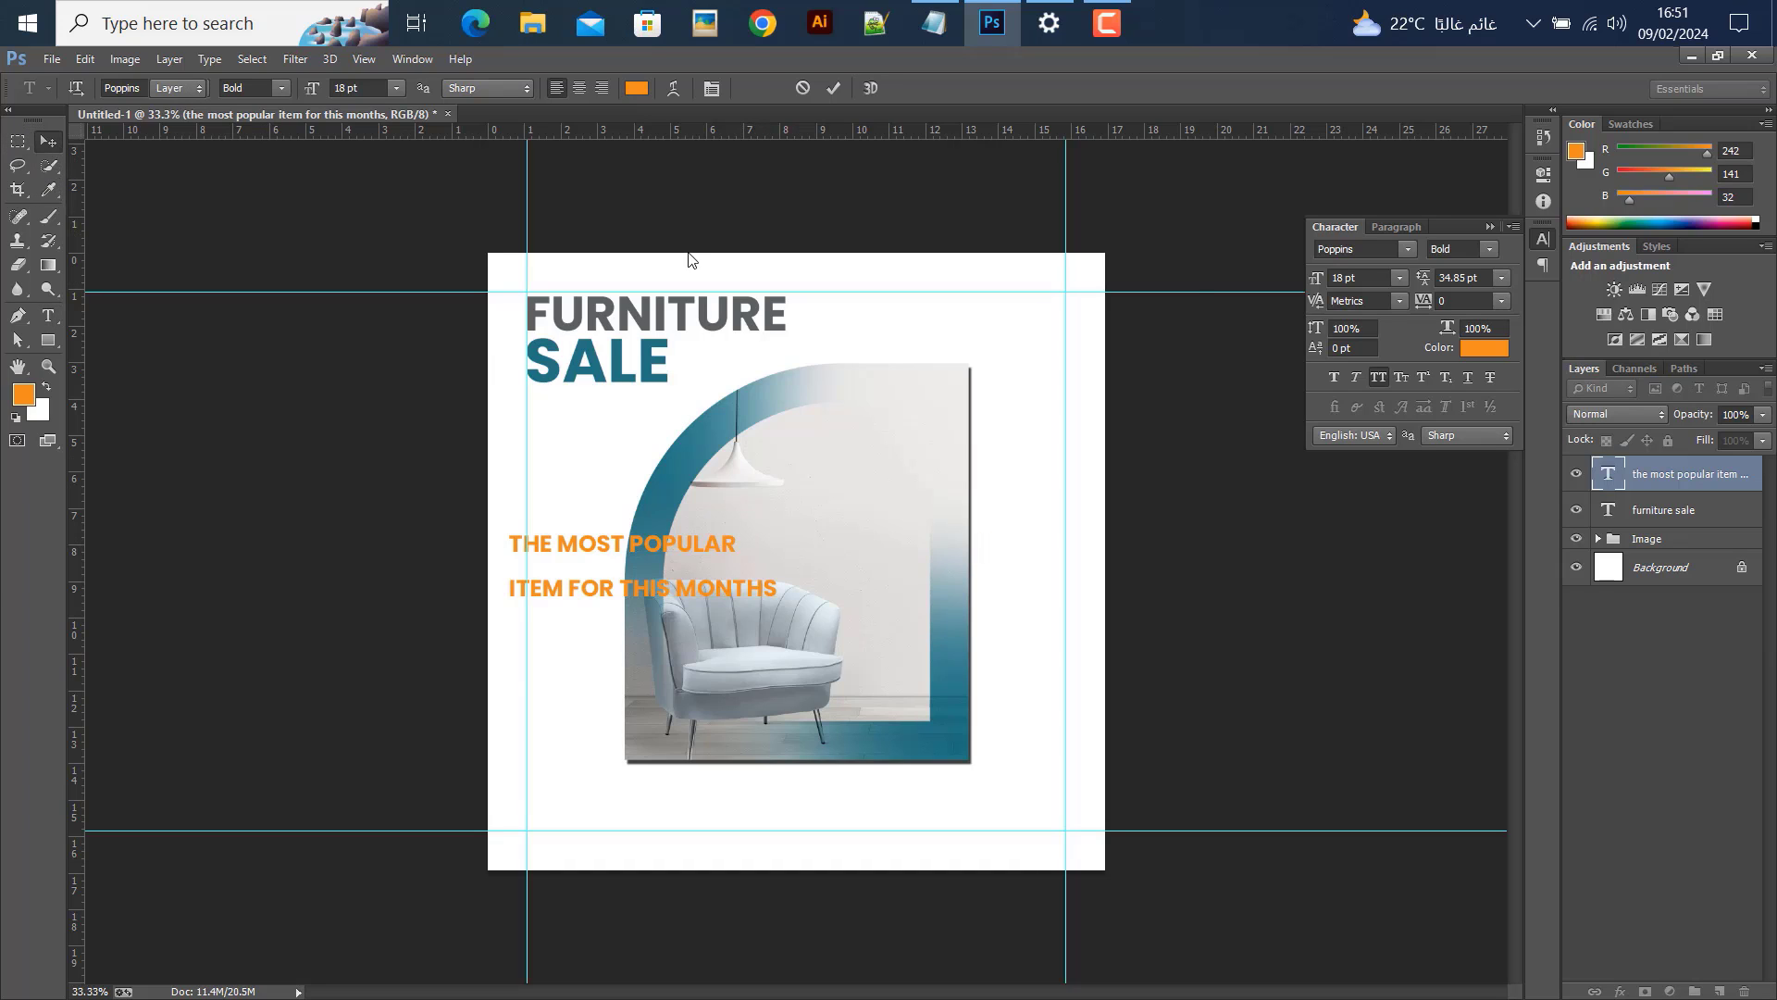
Set the tagline's leading to 18 pt and its font style to Regular
click(1502, 278)
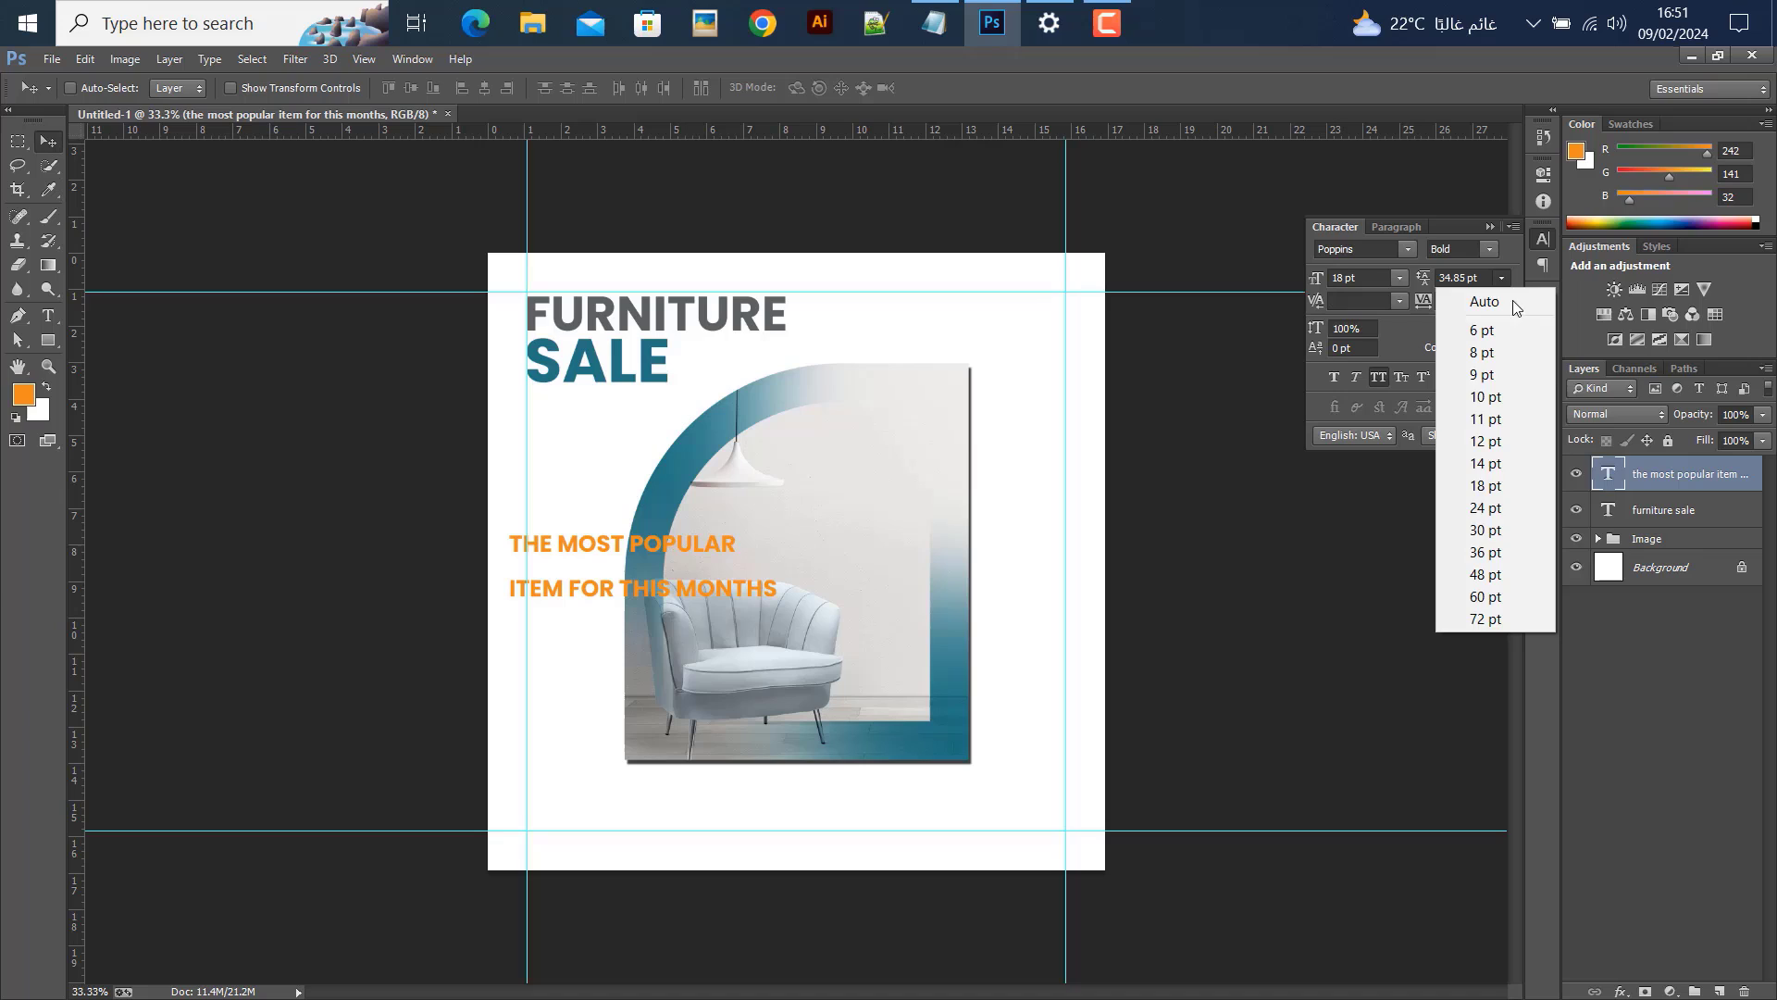
click(1487, 486)
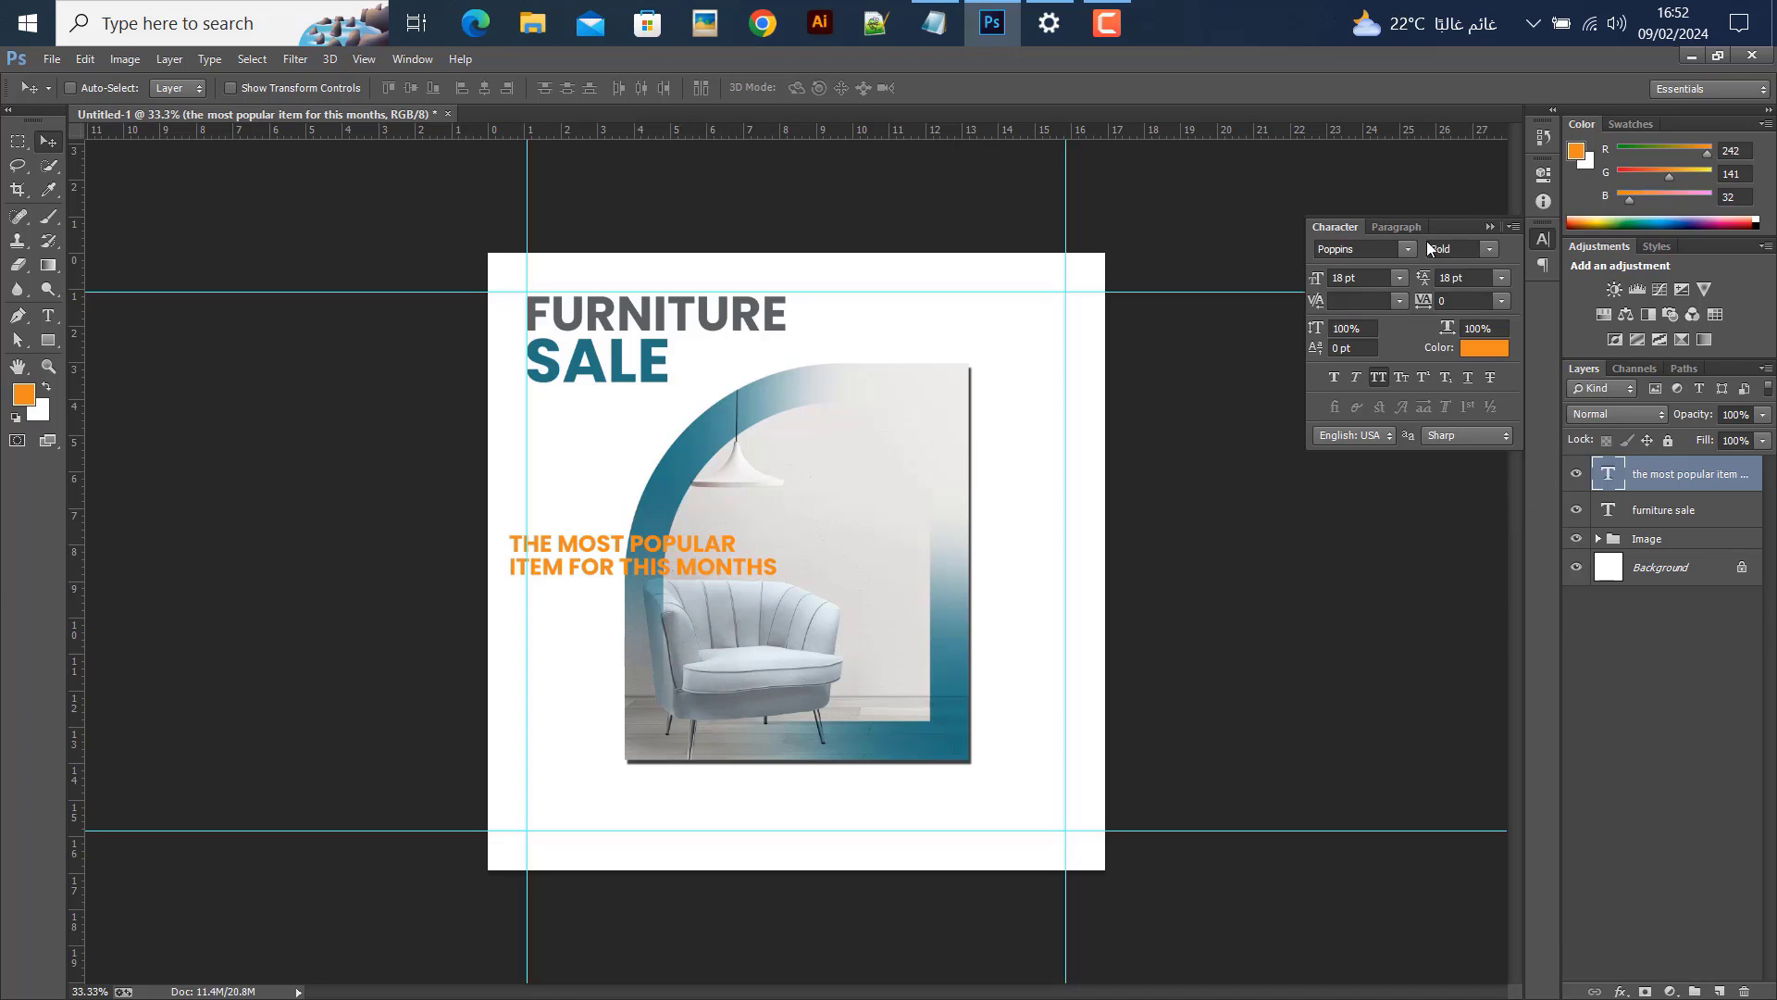
click(1489, 249)
click(1472, 263)
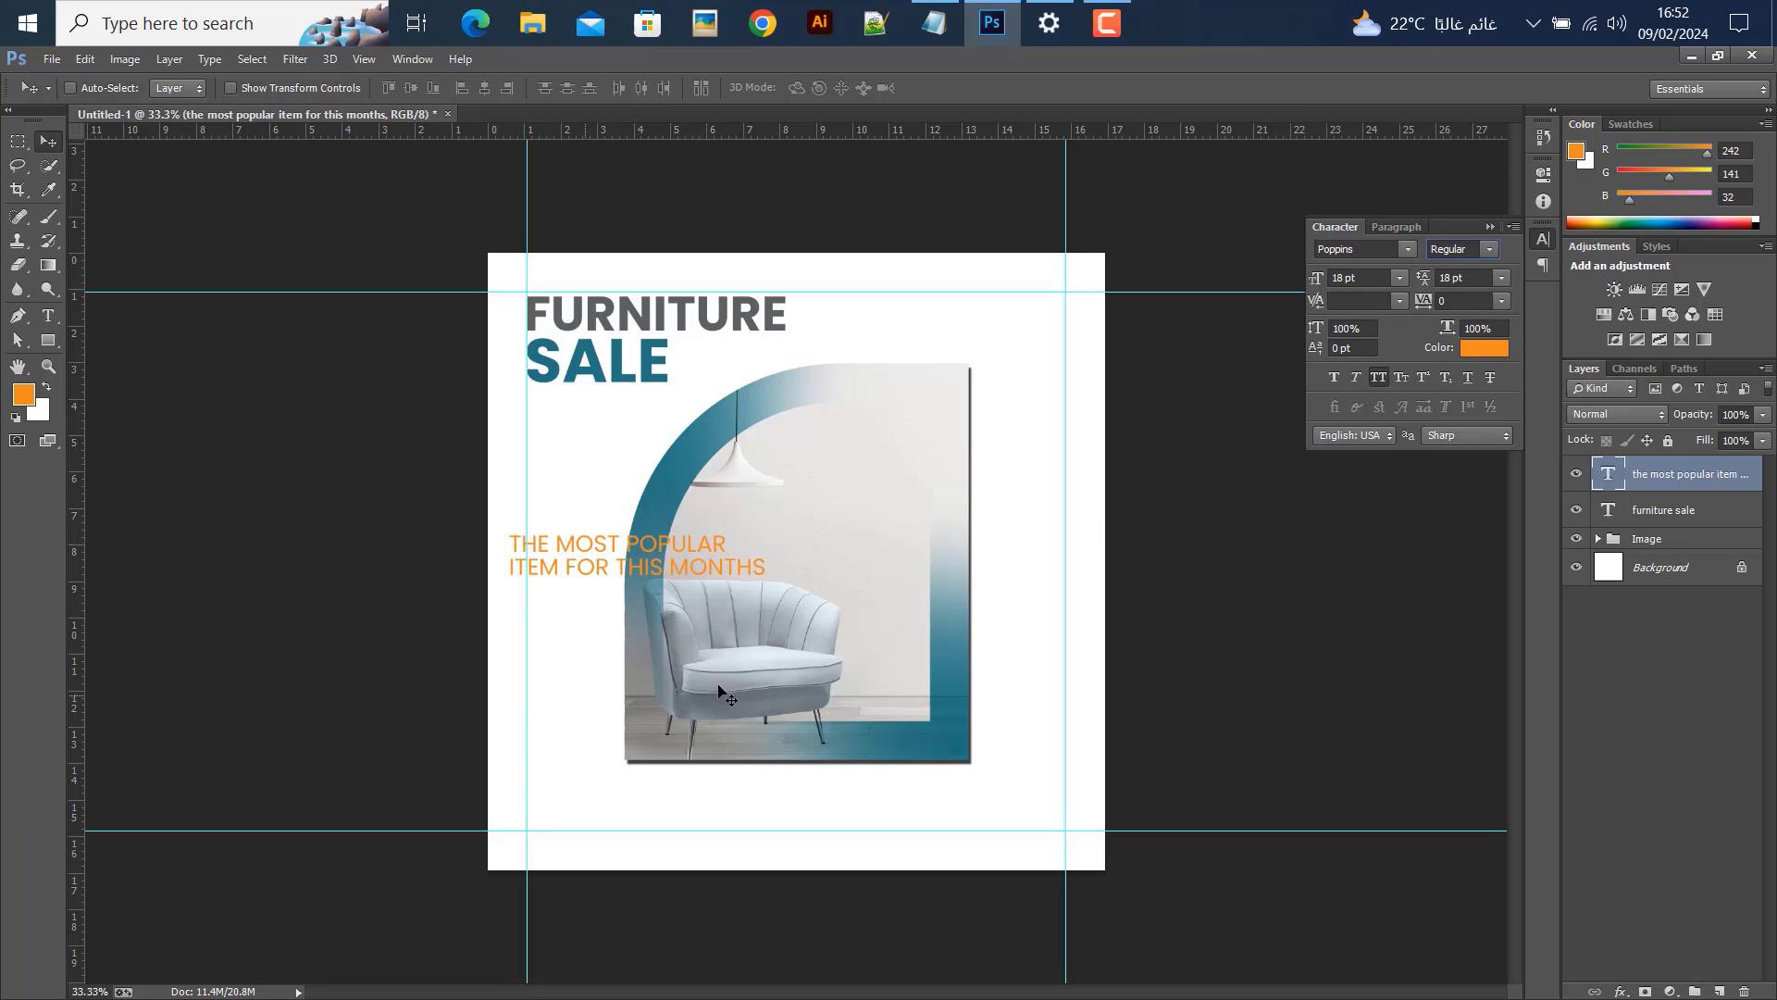
Rotate the tagline -90° and place it vertically just left of the framed image, ending level with the image's lower edge
key(ctrl+t)
drag(787, 546, 705, 385)
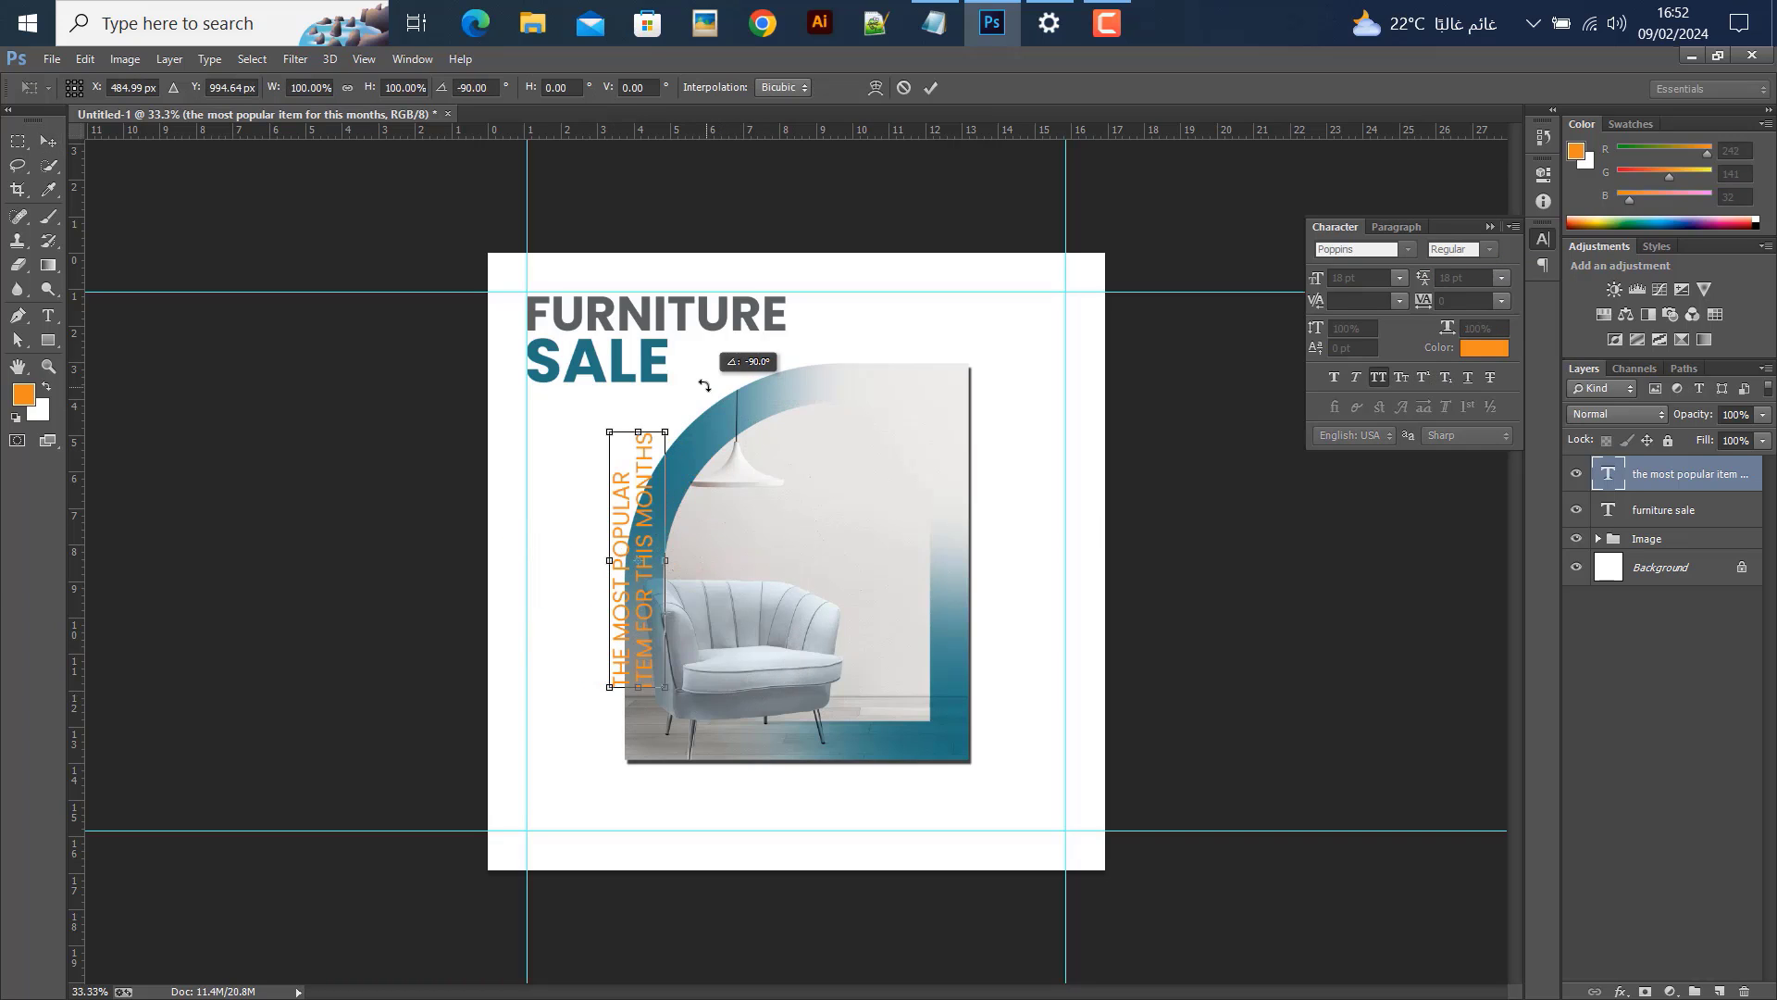
click(931, 87)
drag(670, 597, 629, 657)
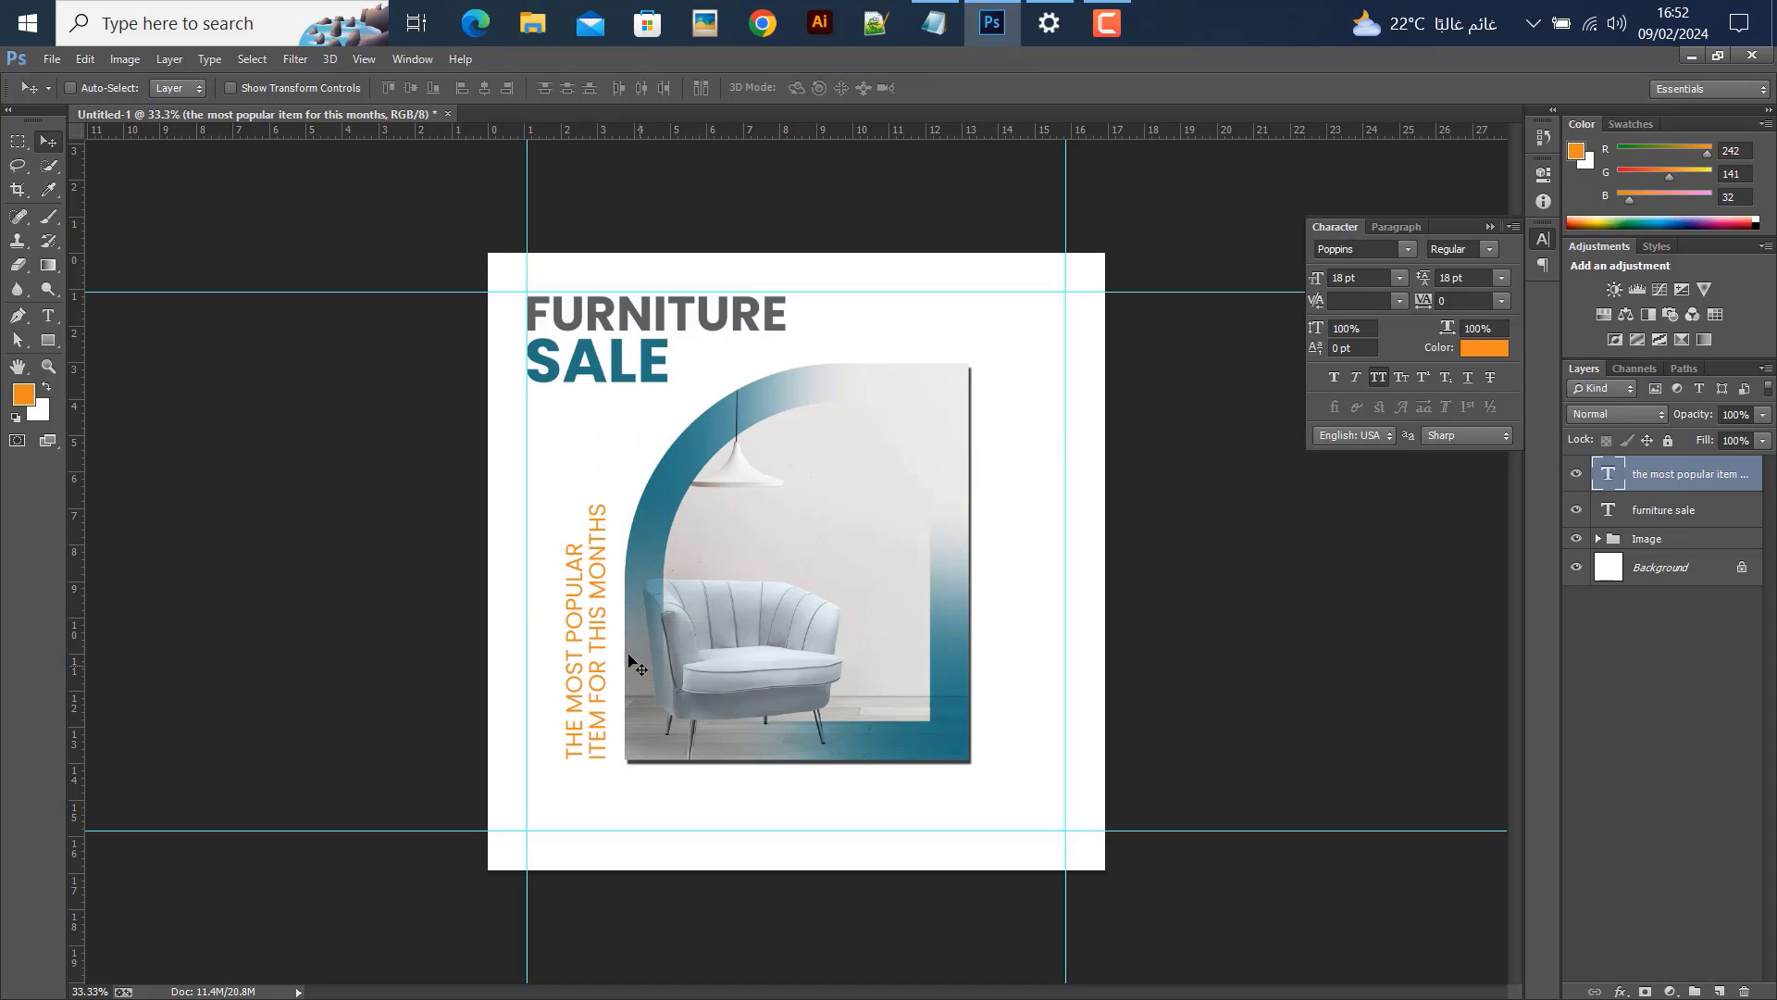
Recolour the vertical tagline to dark grey #5d6162, sampled from the word FURNITURE
click(730, 302)
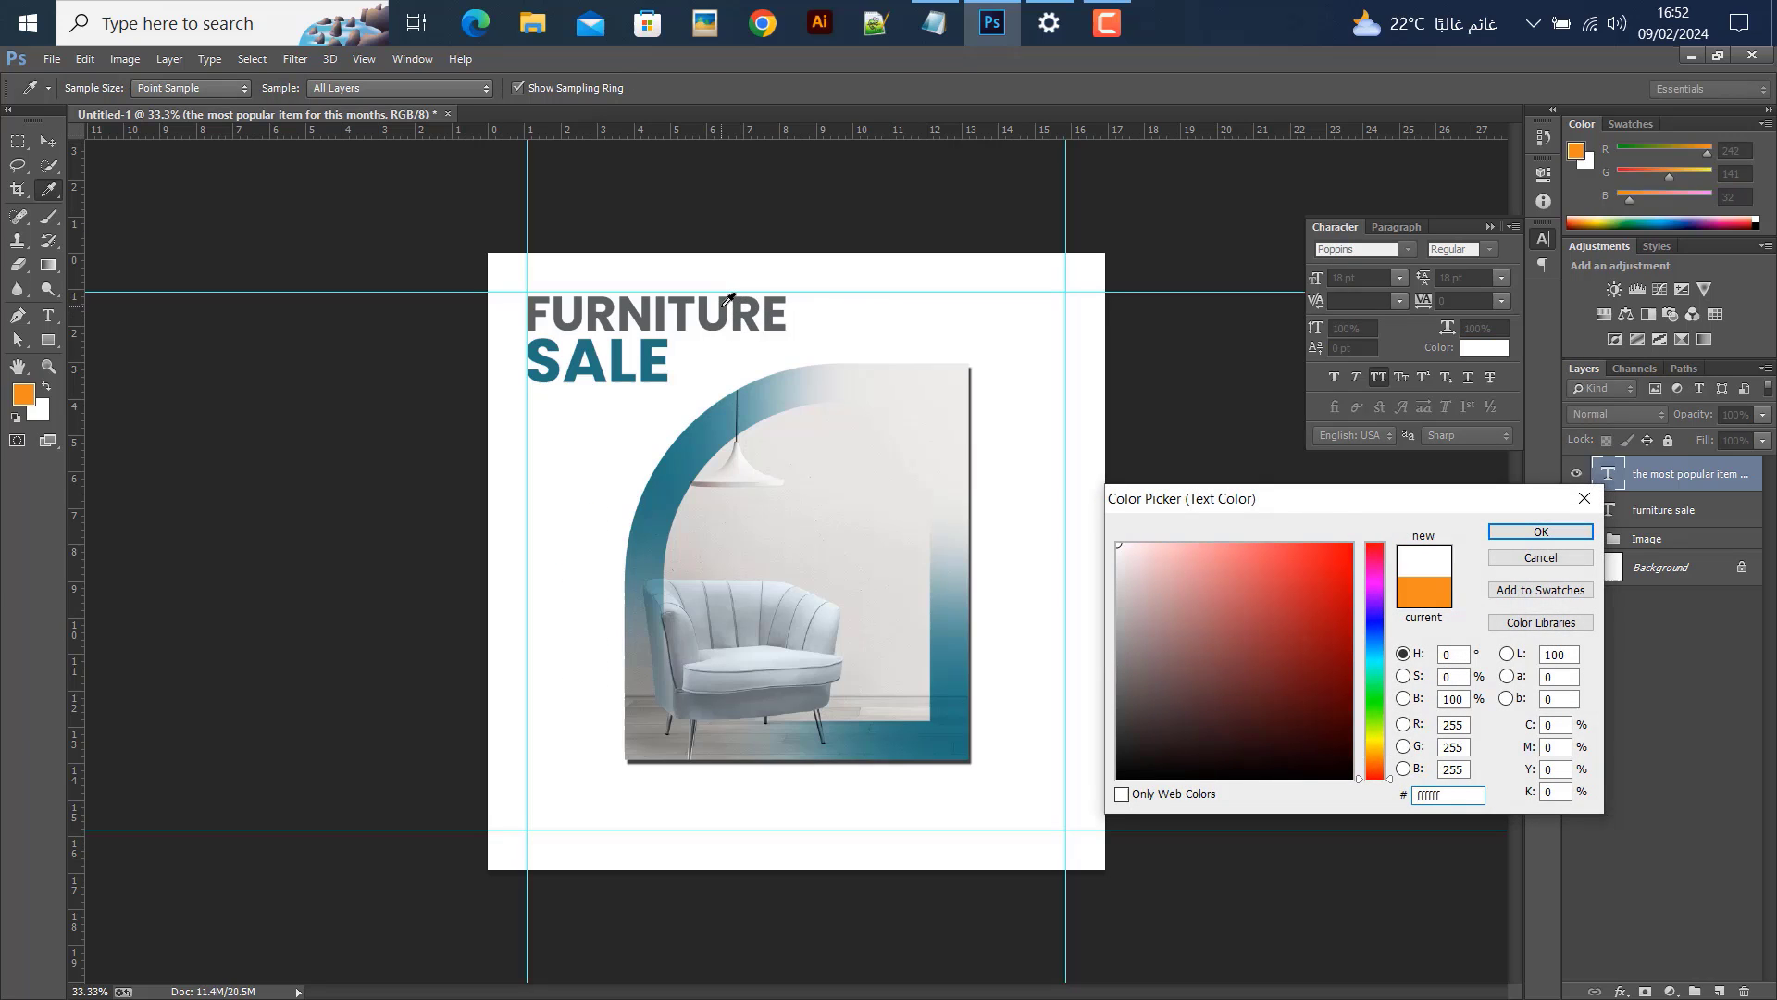
click(728, 300)
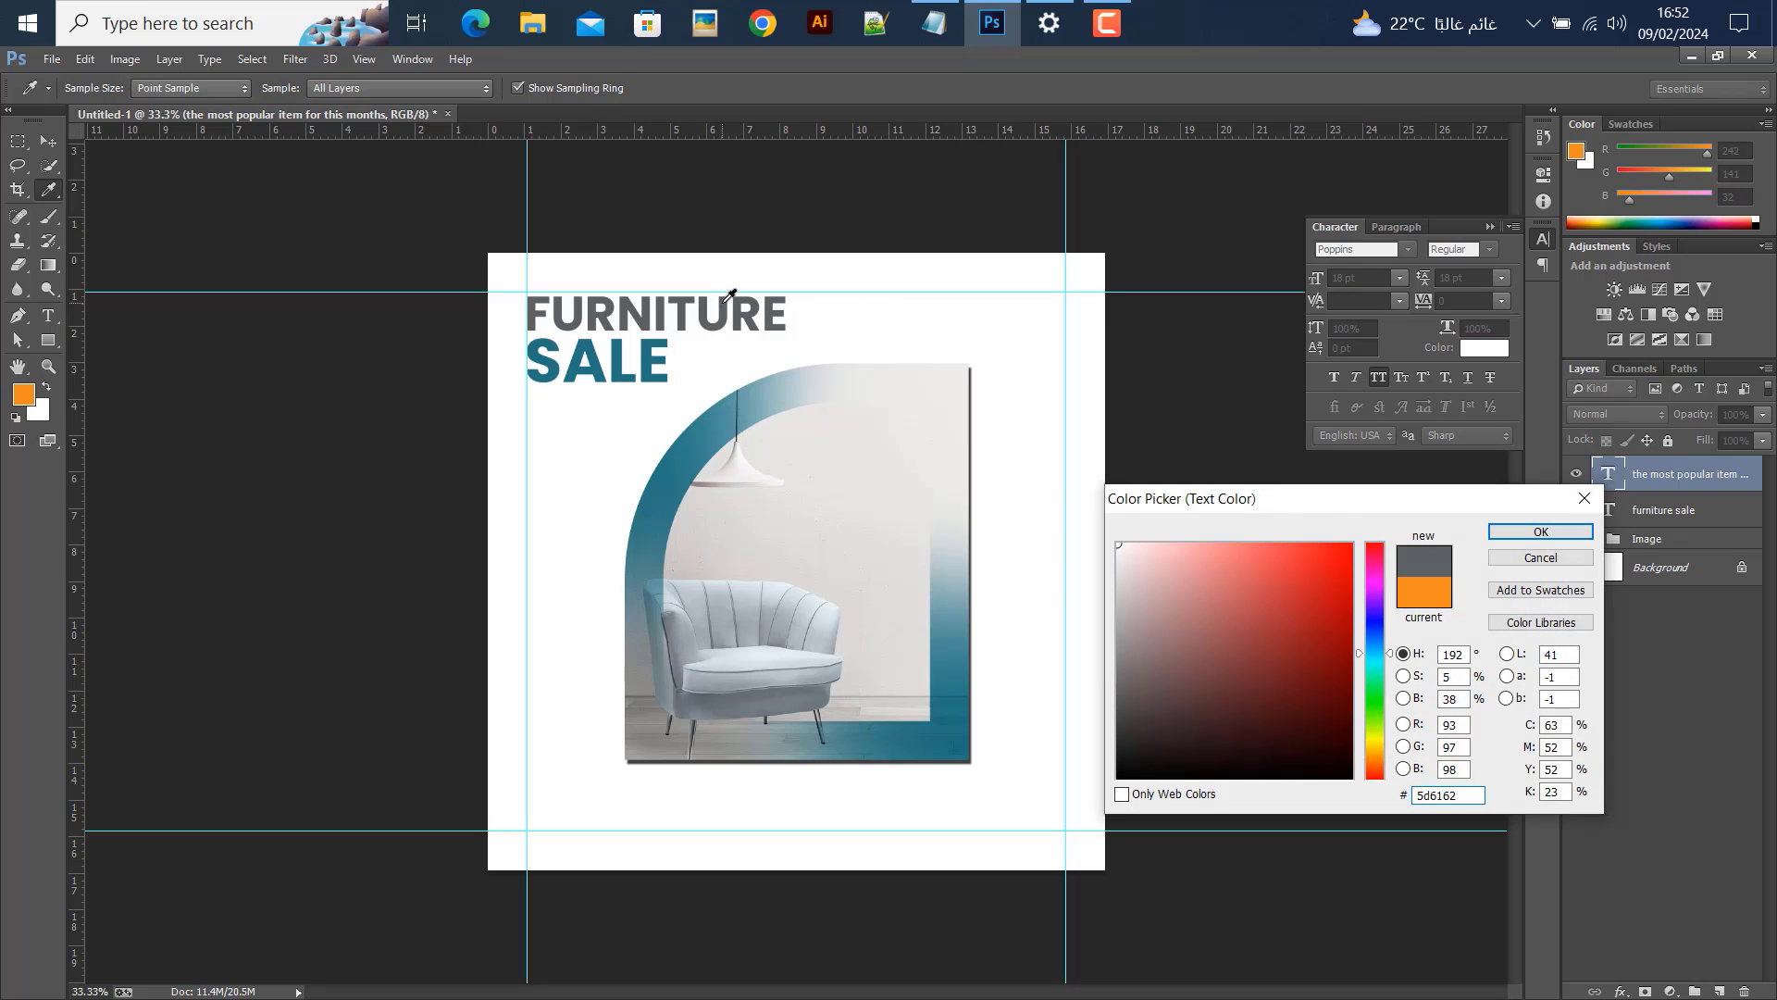
click(1539, 532)
Nudge the vertical tagline slightly left, away from the framed image
key(v)
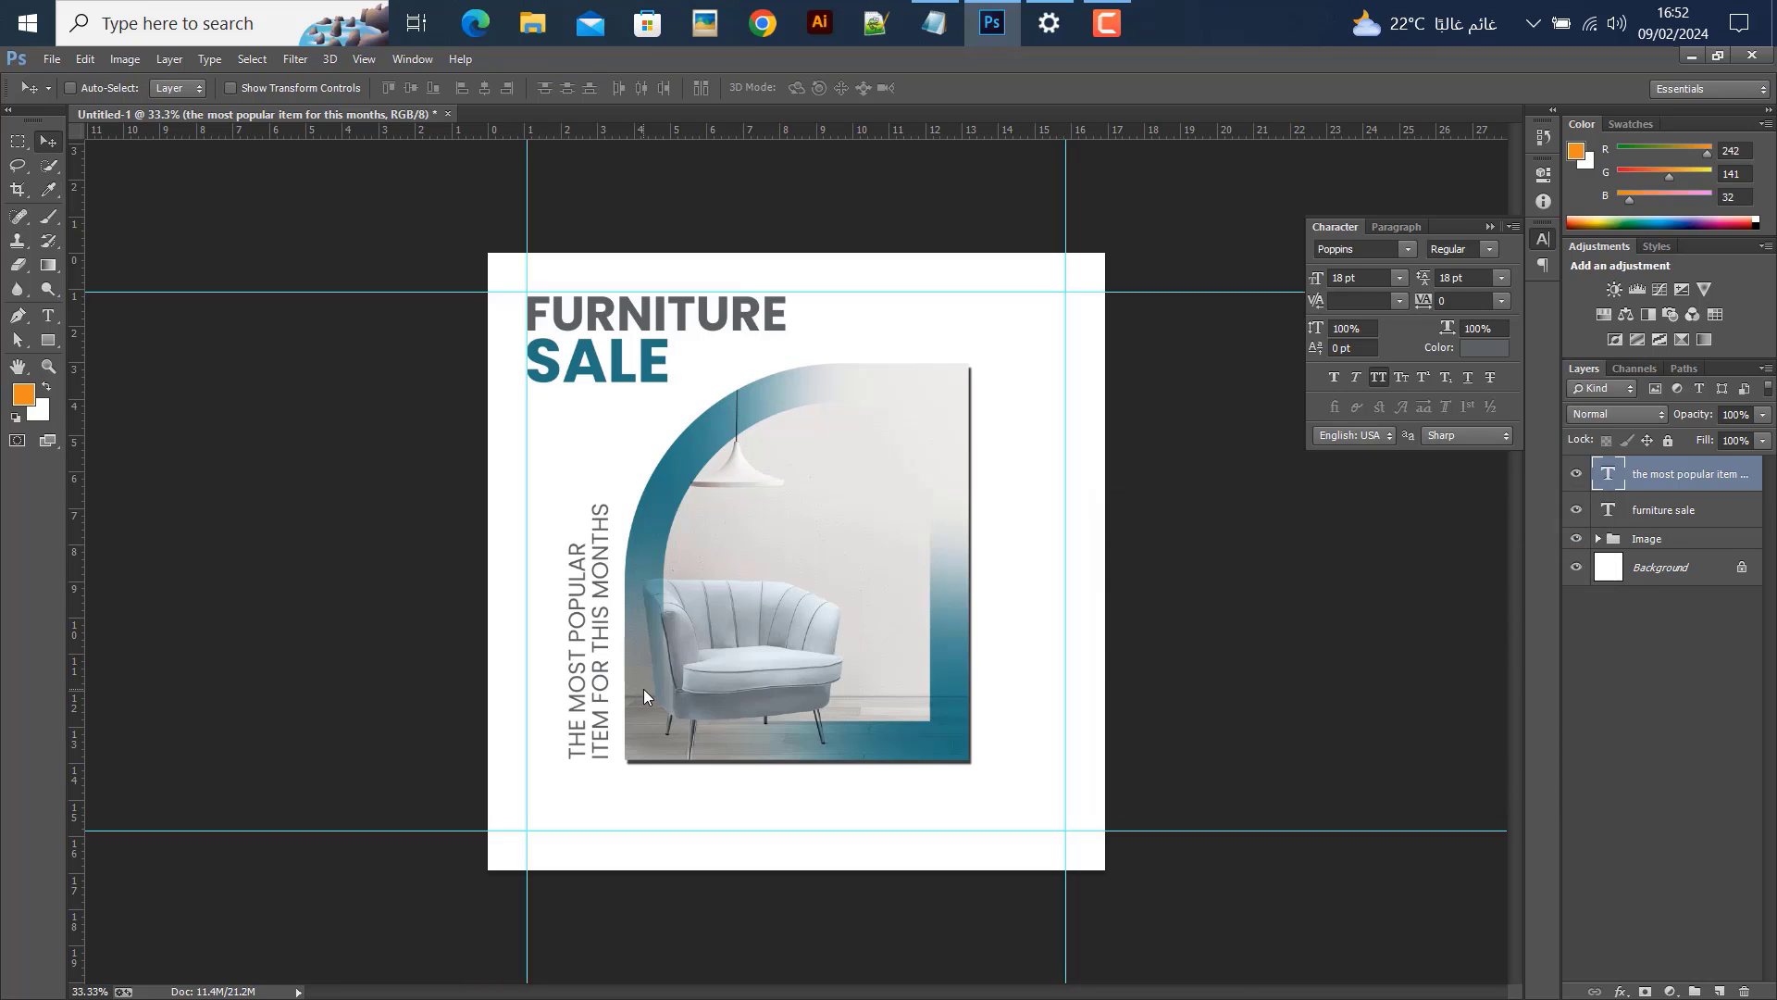
key(Left)
key(Left)
key(Left)
key(Left)
key(Left)
key(Left)
key(Left)
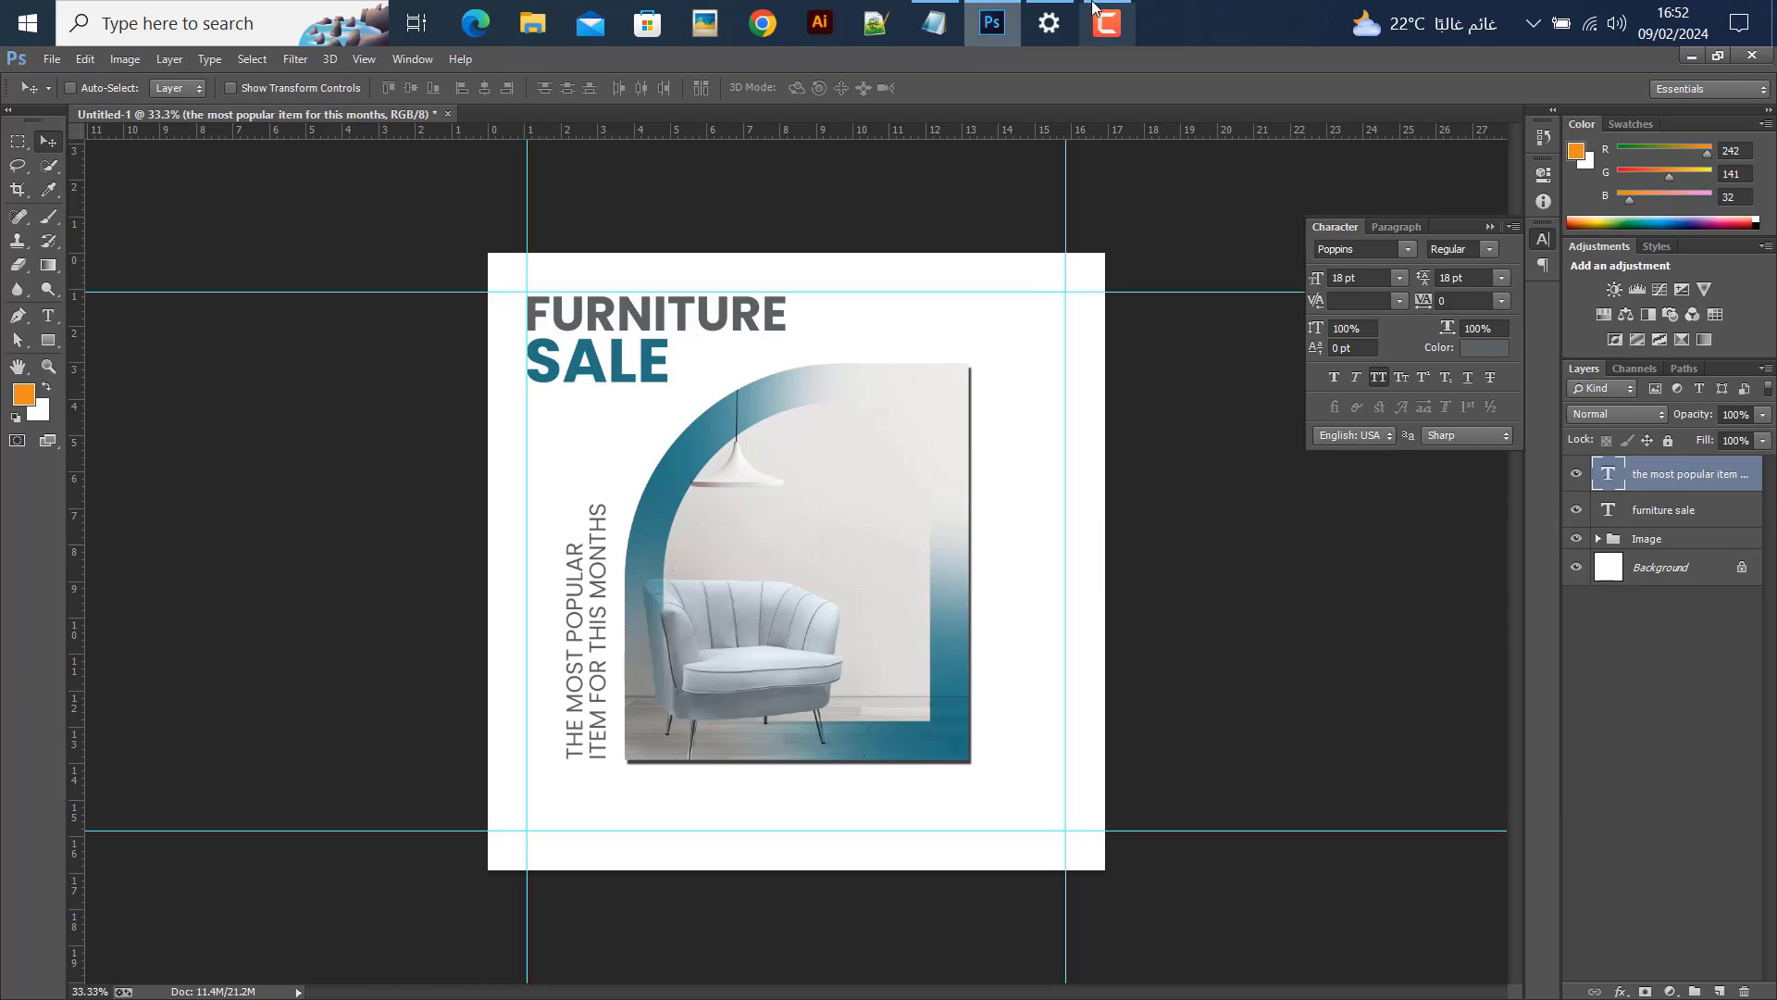
Switch to the Notepad file and copy the text "visit us for amazing collection", then return to the design
click(934, 21)
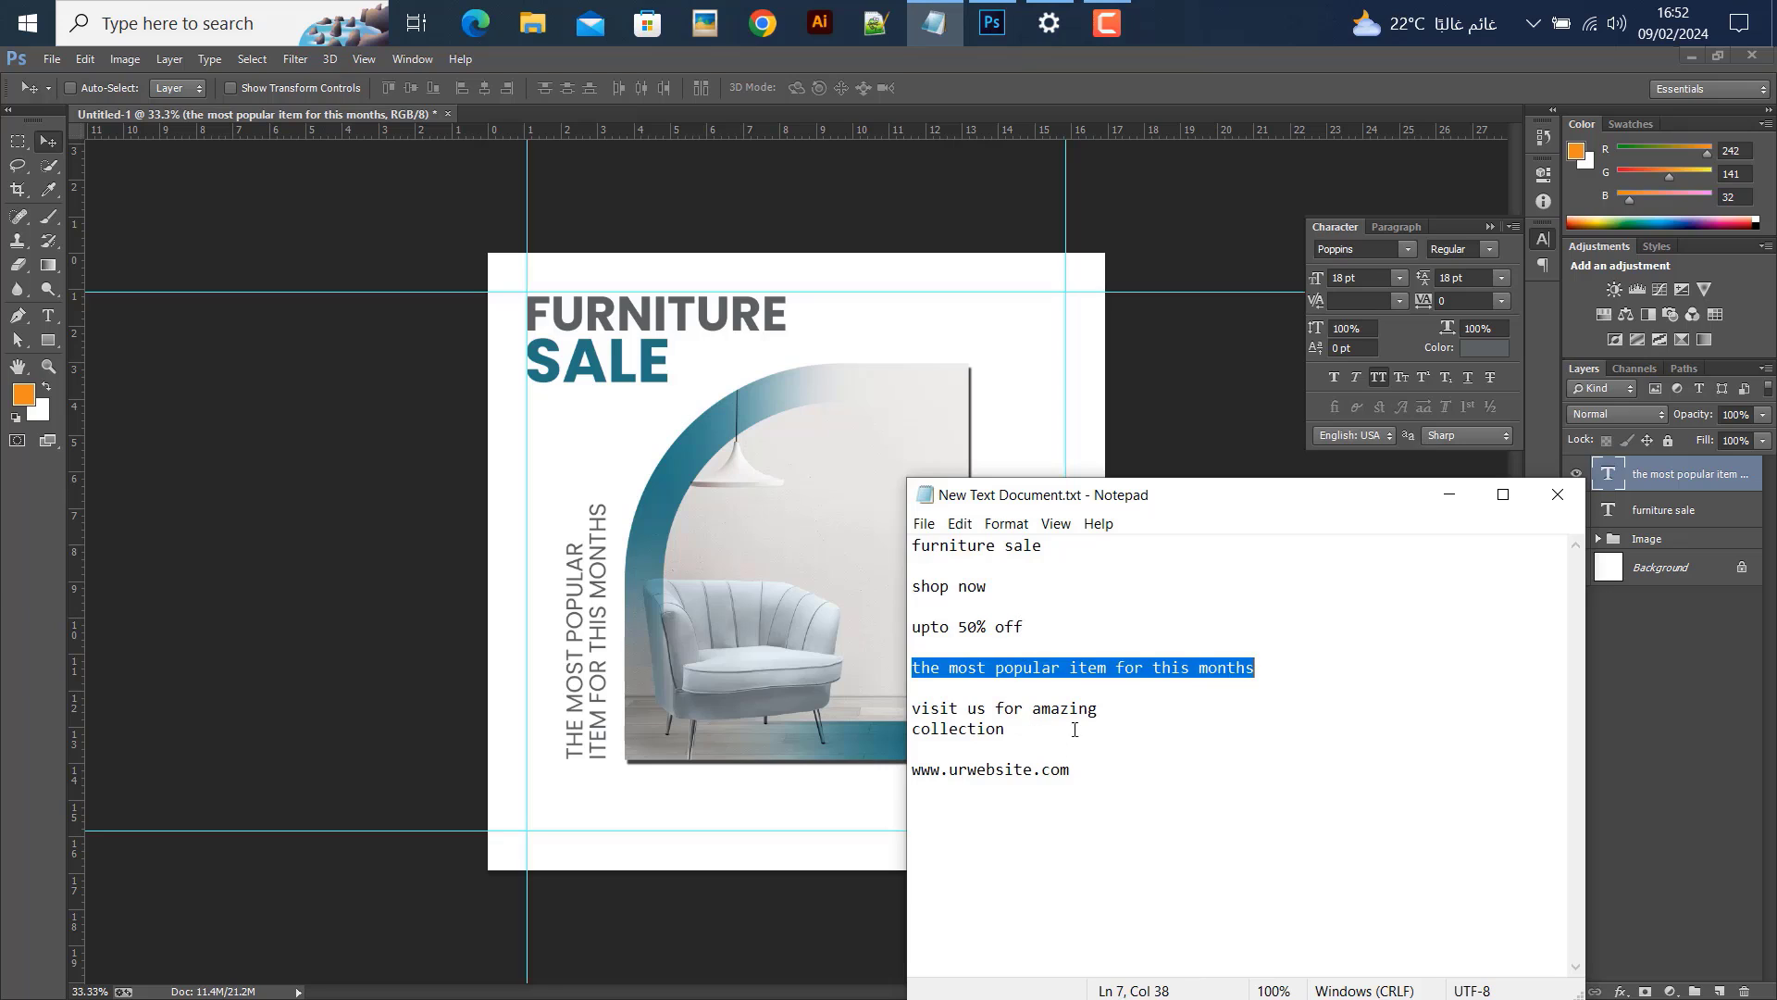
drag(1075, 730, 899, 715)
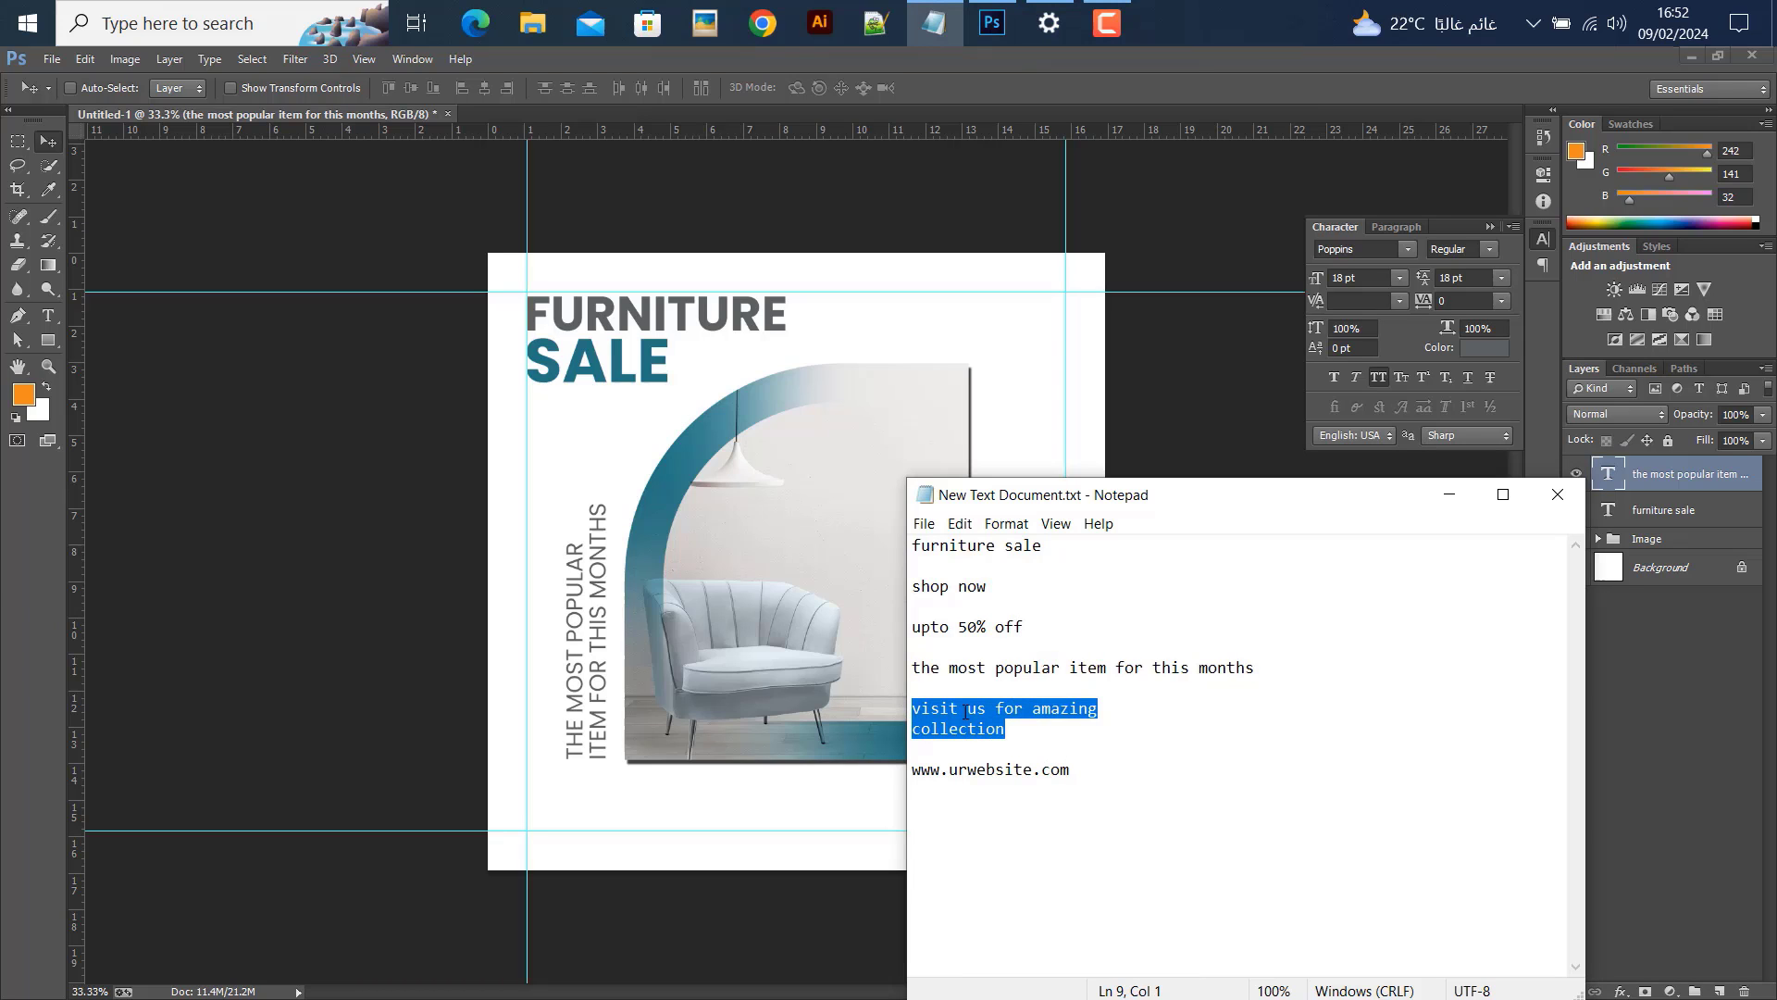
click(1449, 501)
Duplicate the vertical tagline to the right of the framed image and replace its text with VISIT US FOR AMAZING COLLECTION
drag(607, 685, 1032, 611)
key(t)
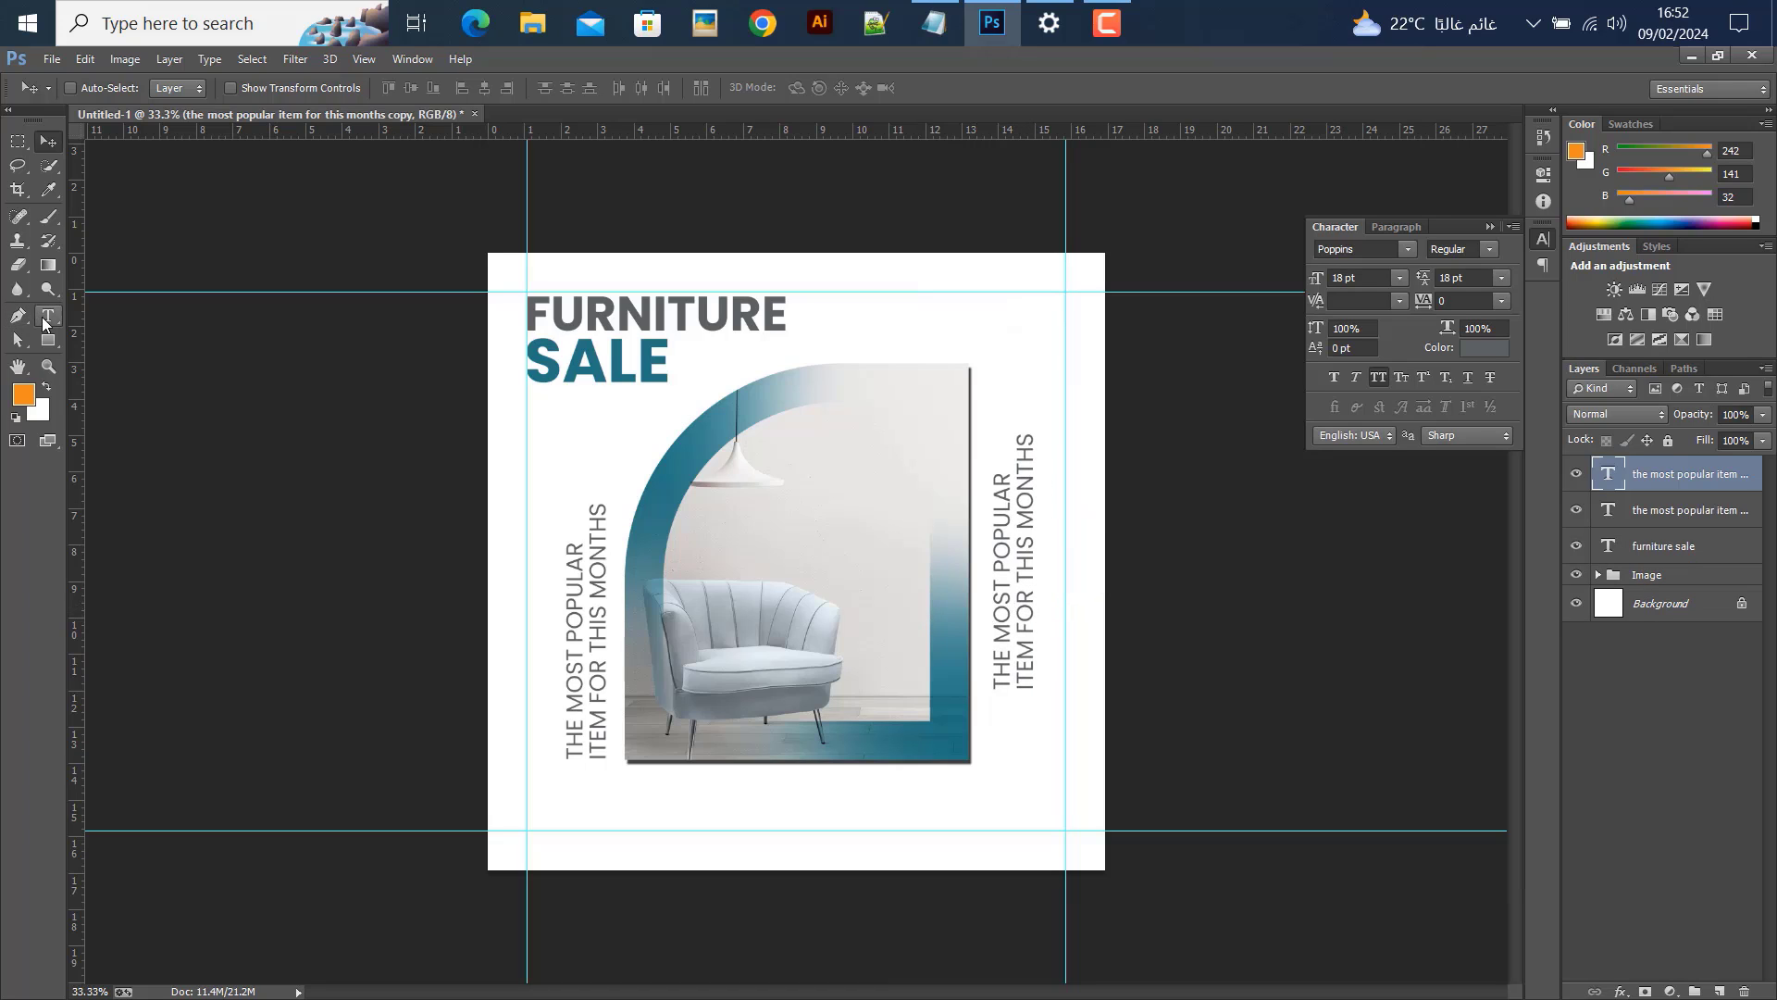
click(1014, 582)
key(ctrl+a)
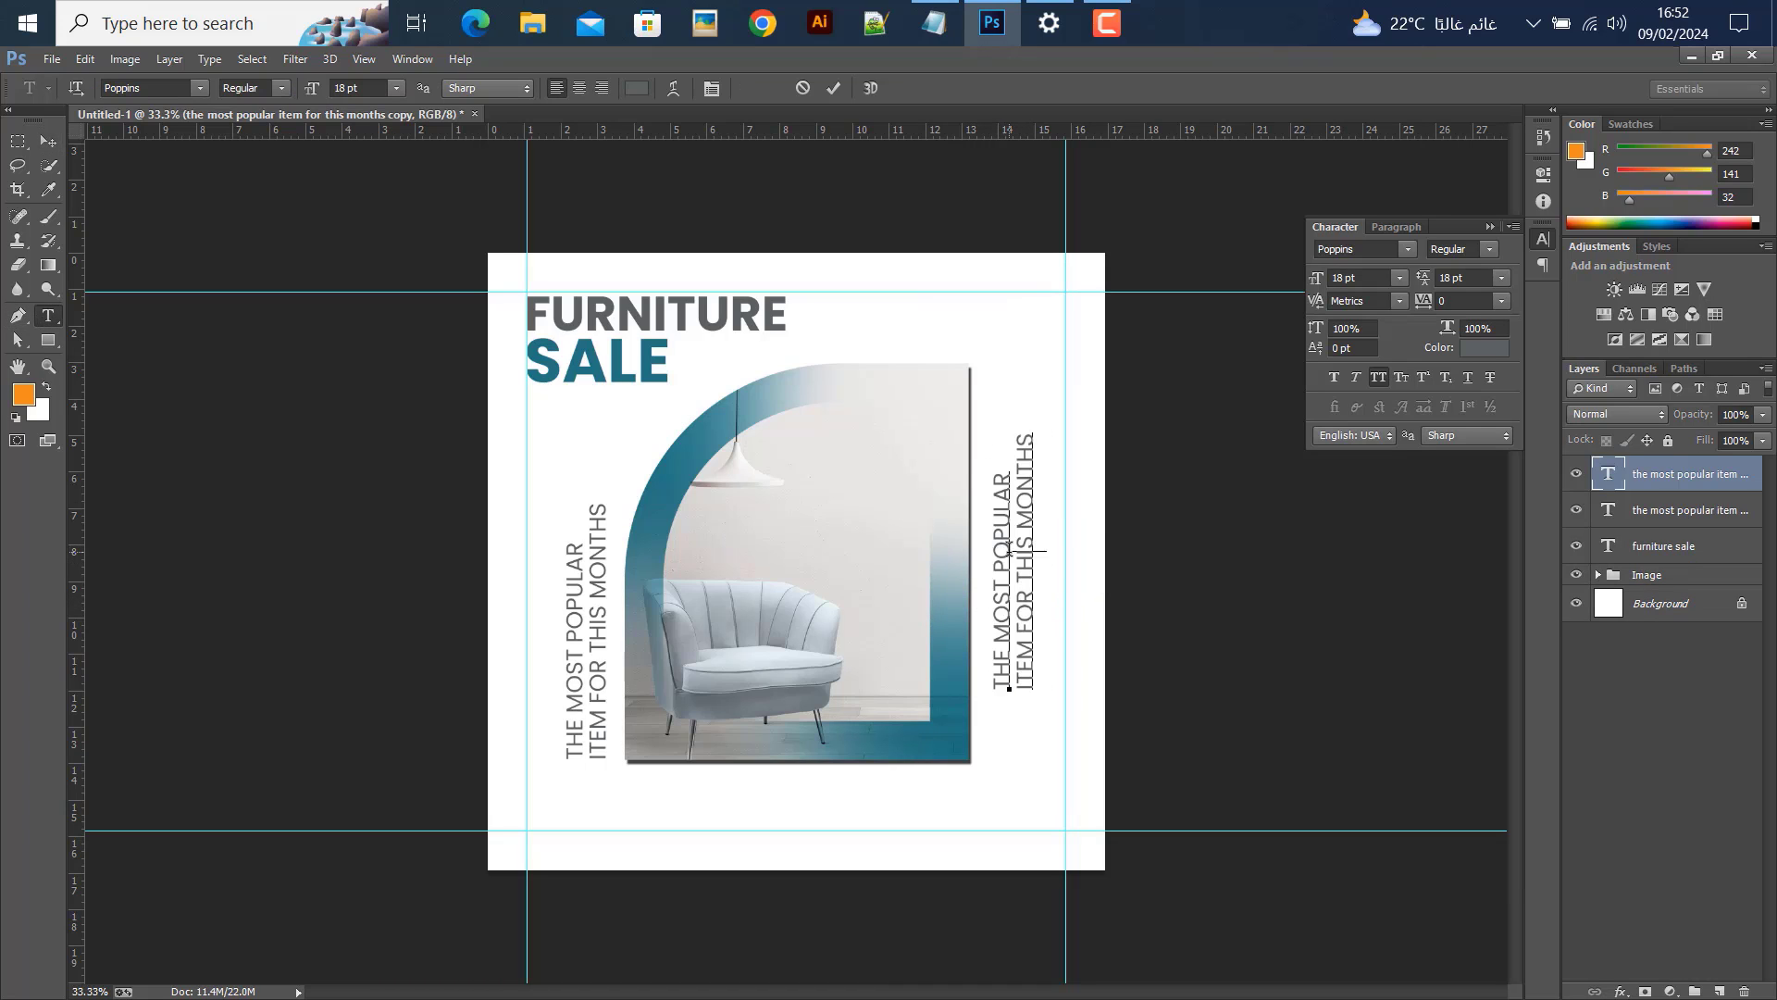
text(VISIT US FOR AMAZING COLLECTION)
key(ctrl+Return)
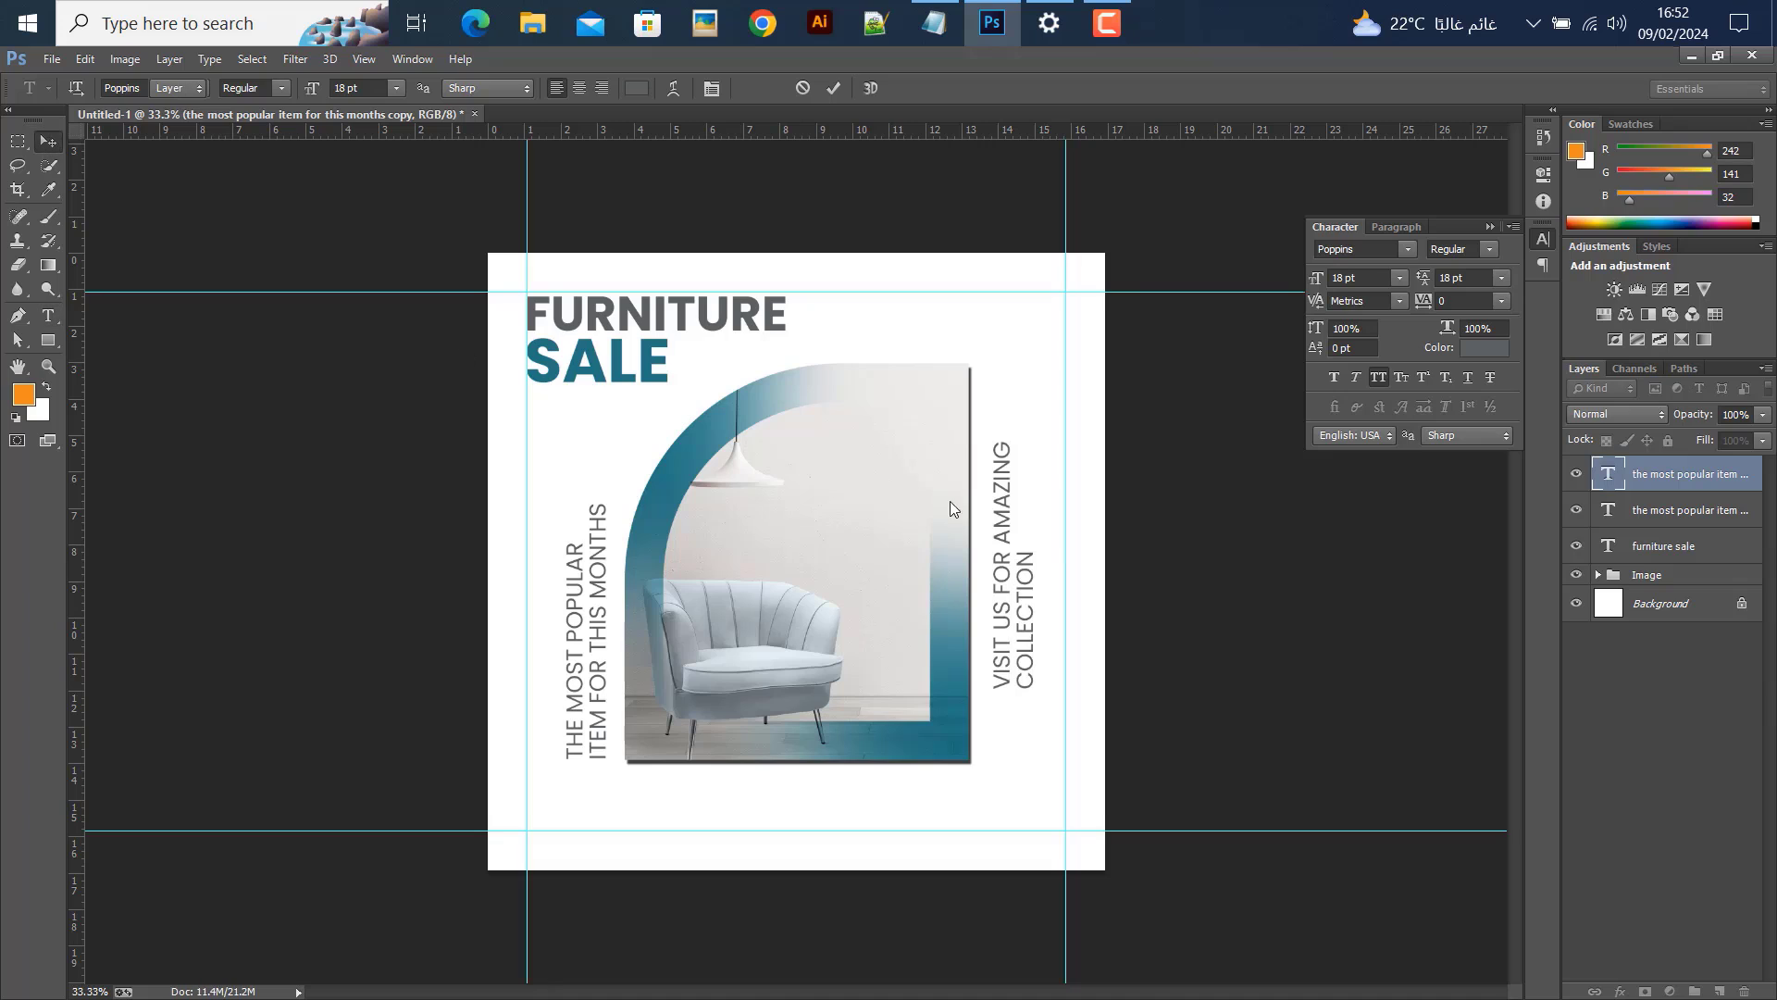
key(v)
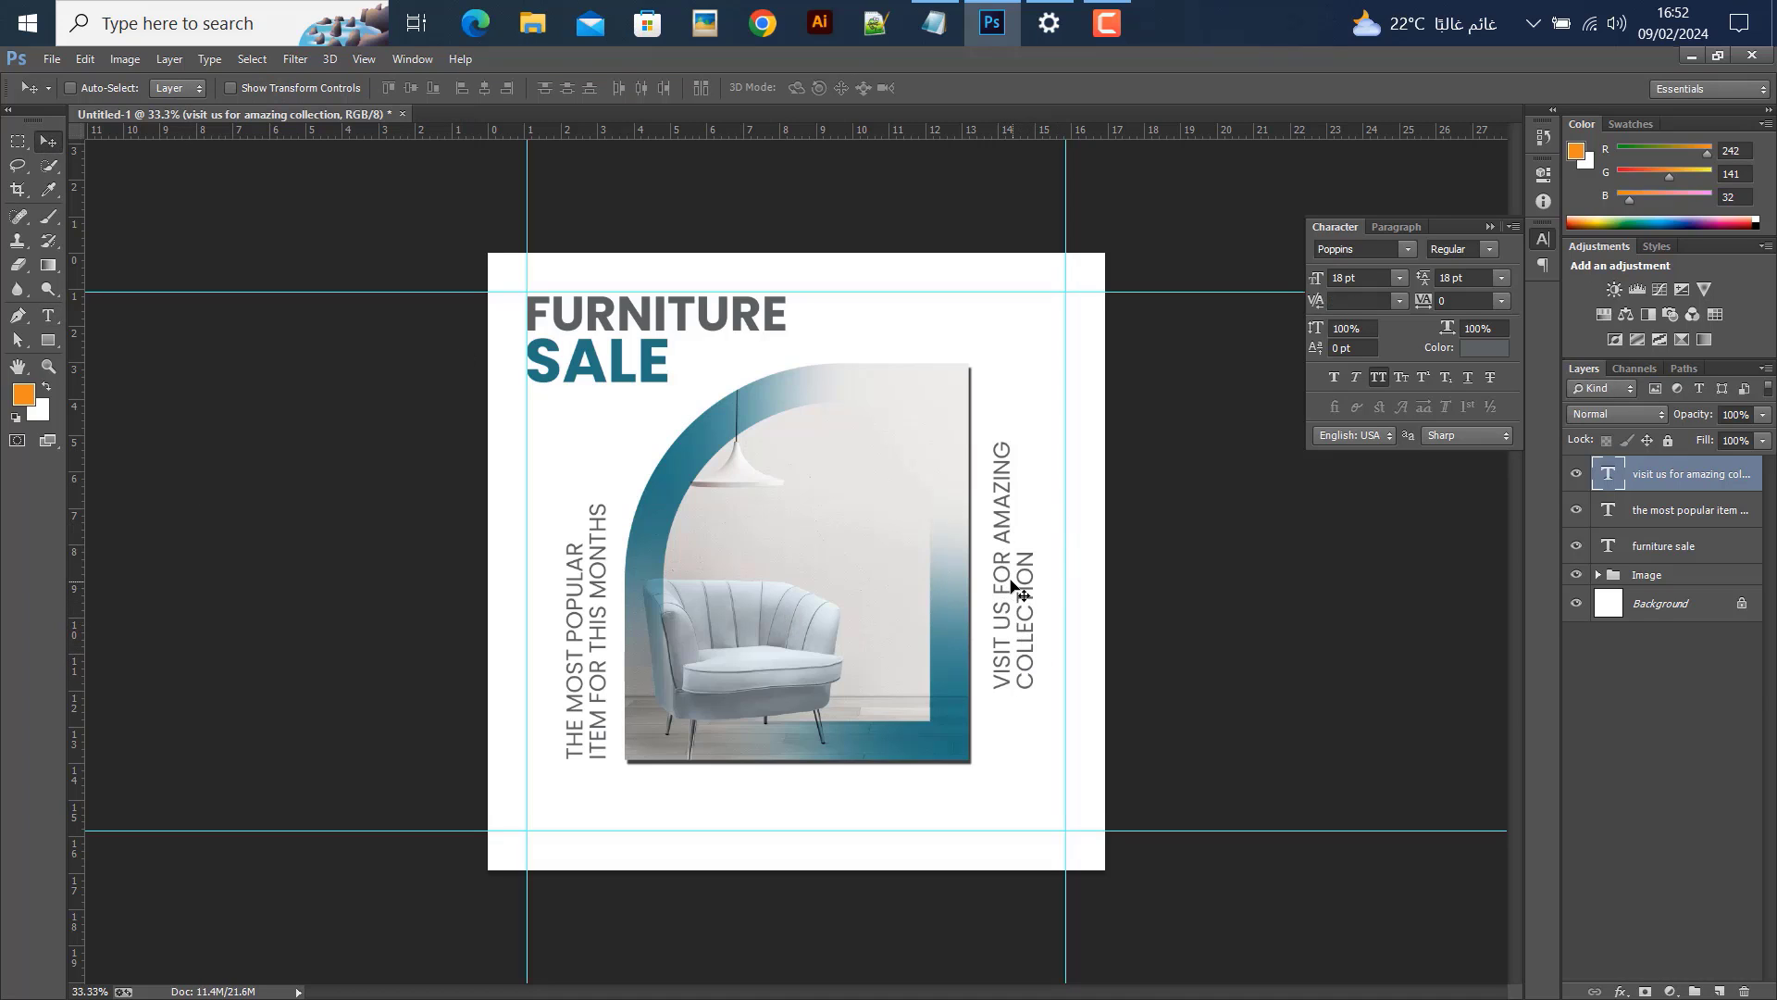
drag(1019, 593, 1022, 589)
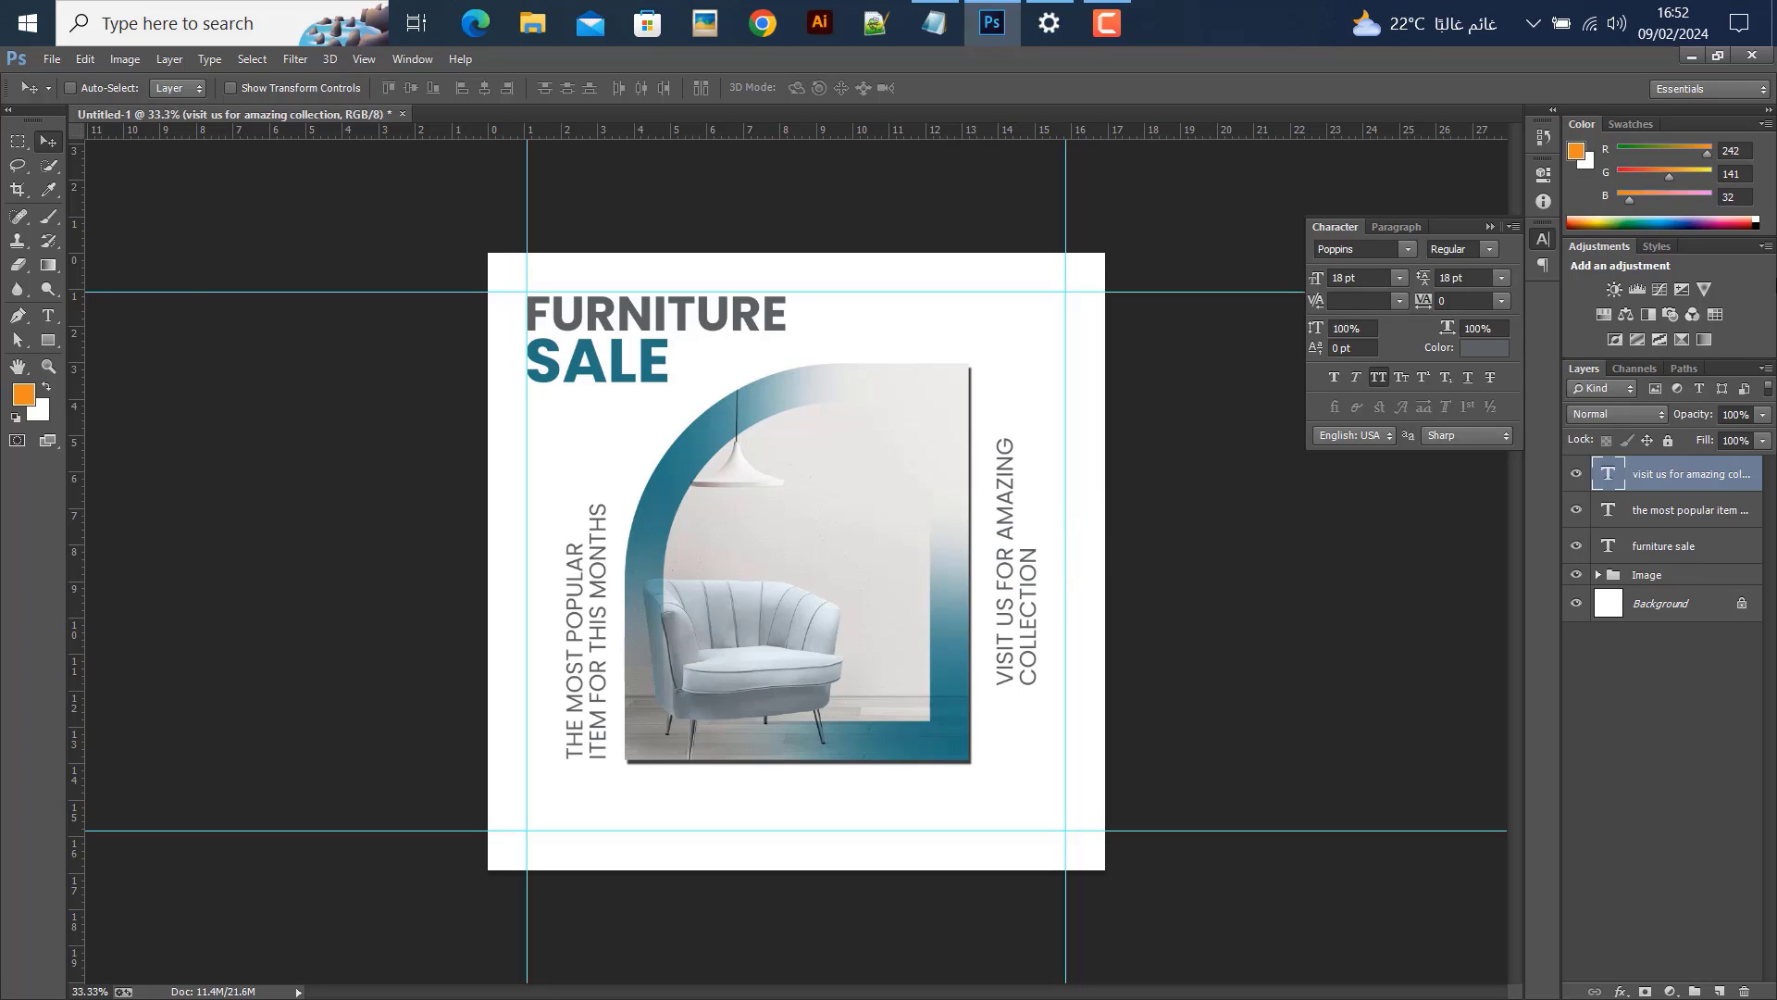
Draw a vertical rectangle about 129 × 1440 px from above the canvas along the right guide and fill it with sampled teal #20737f
click(49, 341)
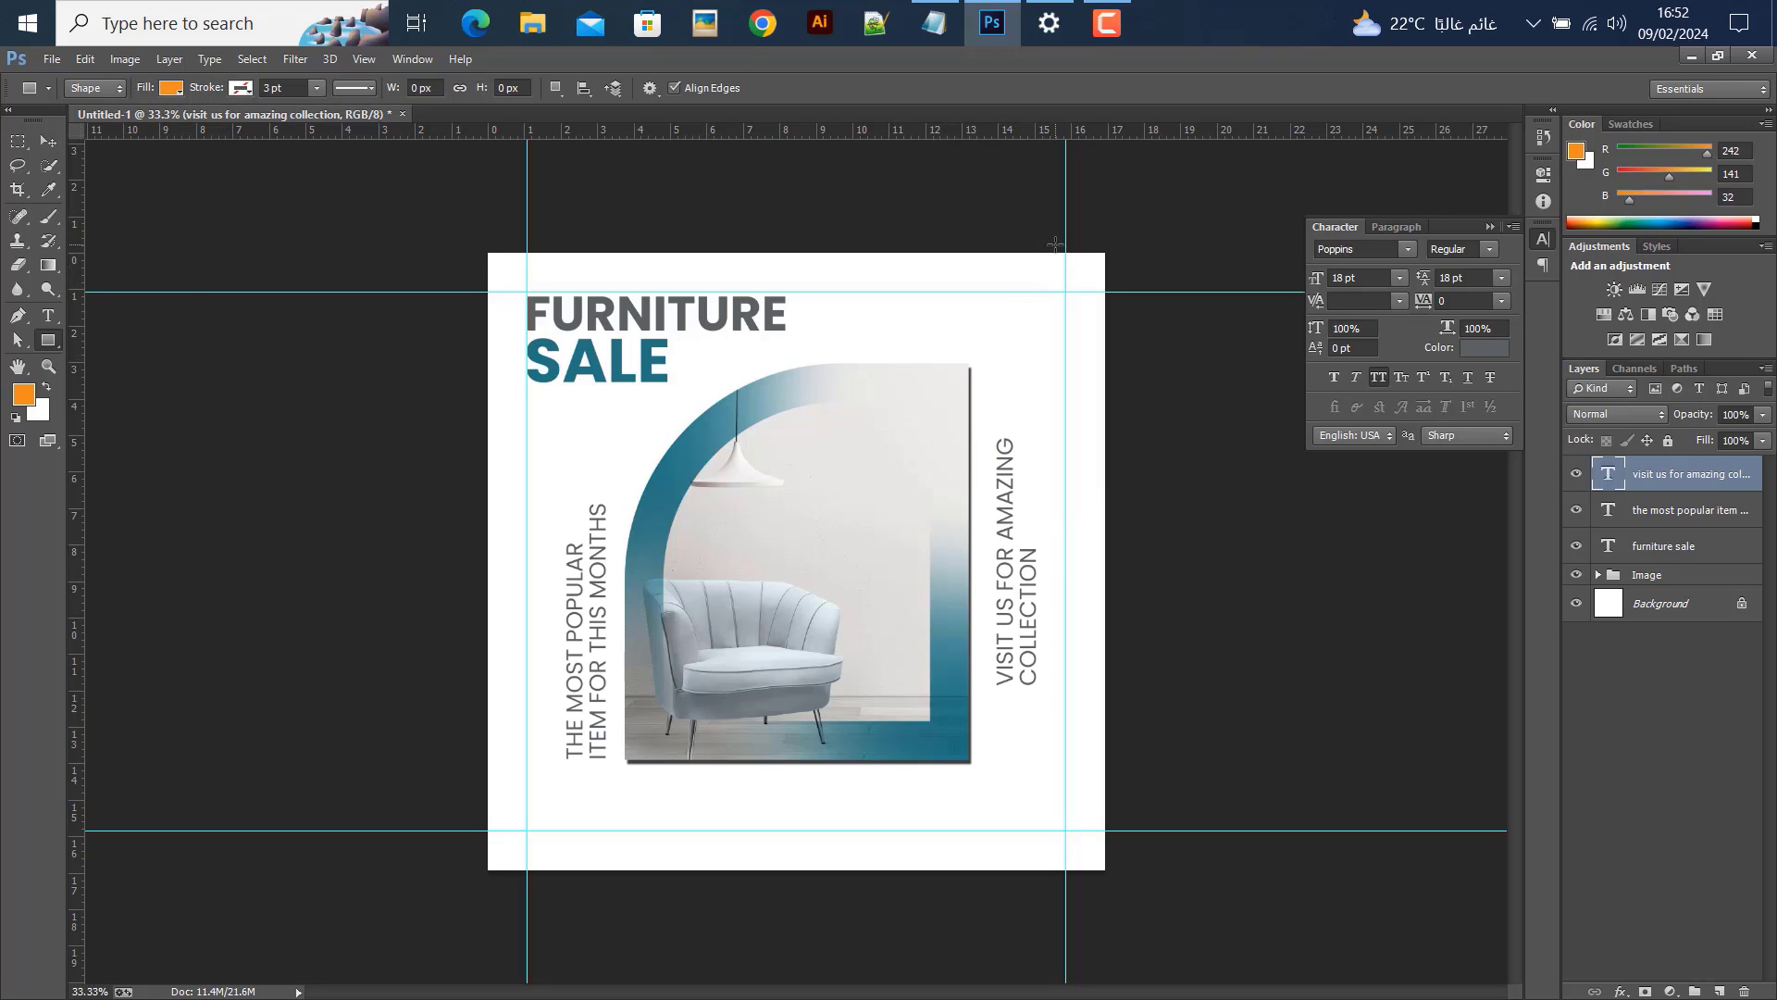
drag(1065, 233, 1028, 679)
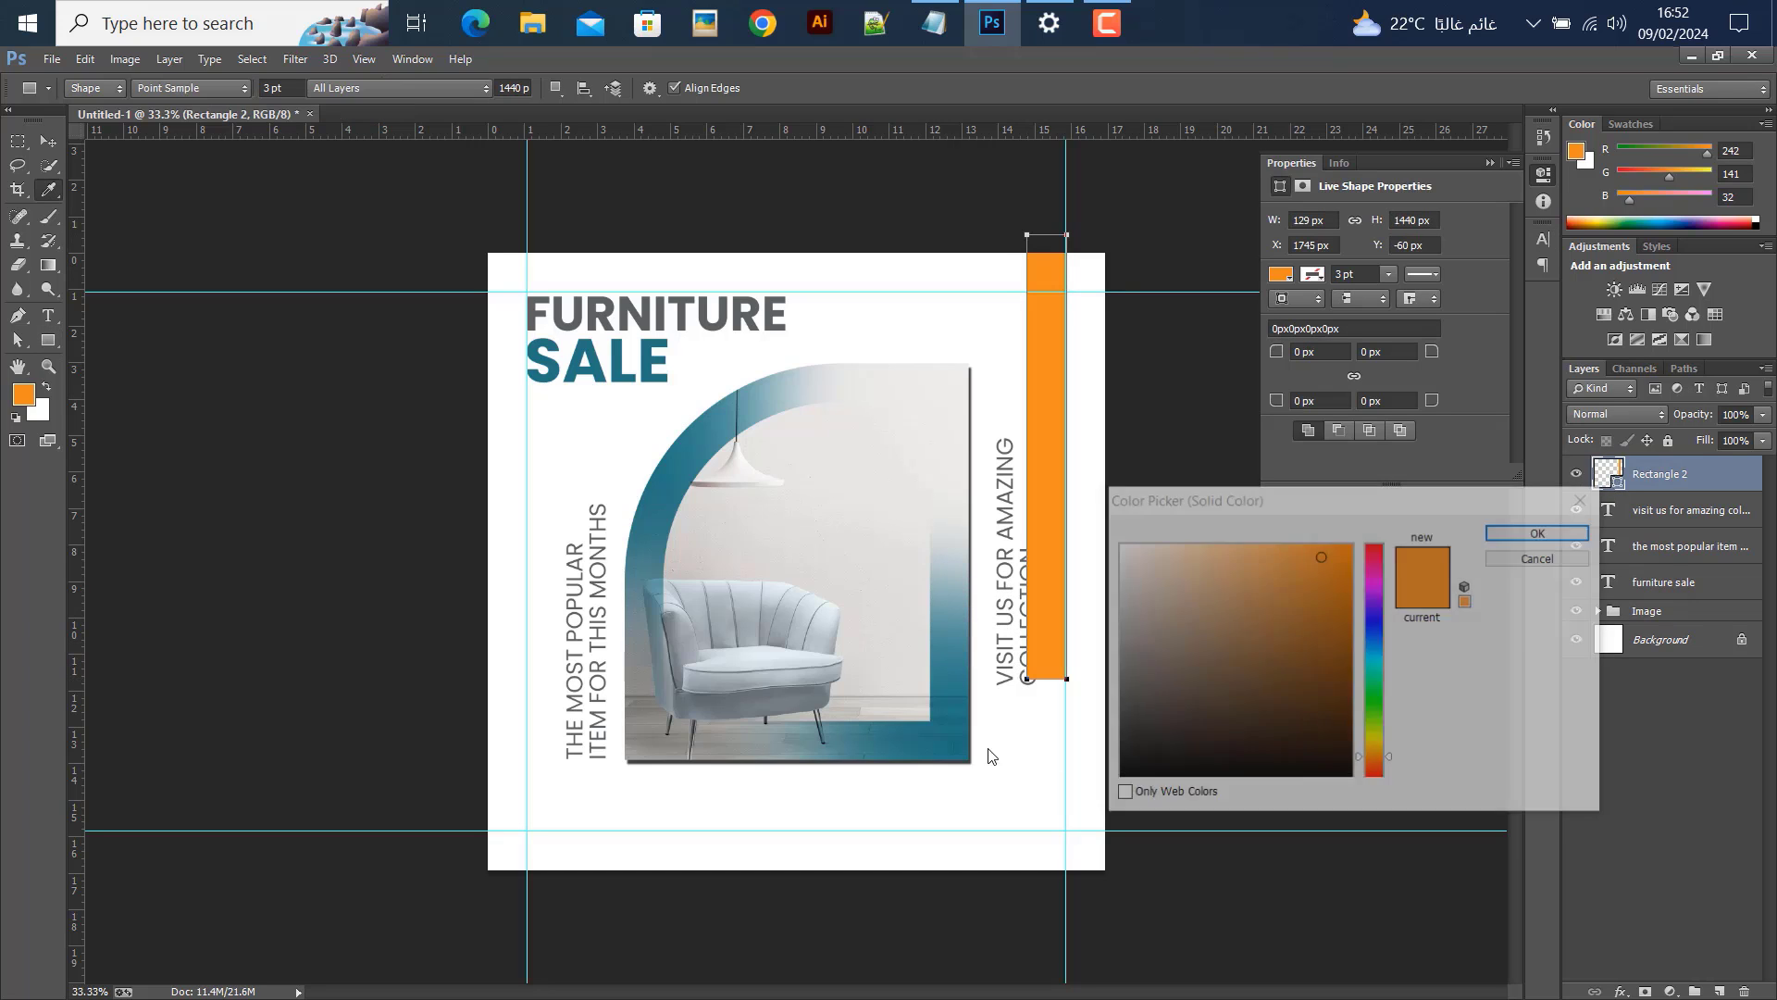
click(969, 748)
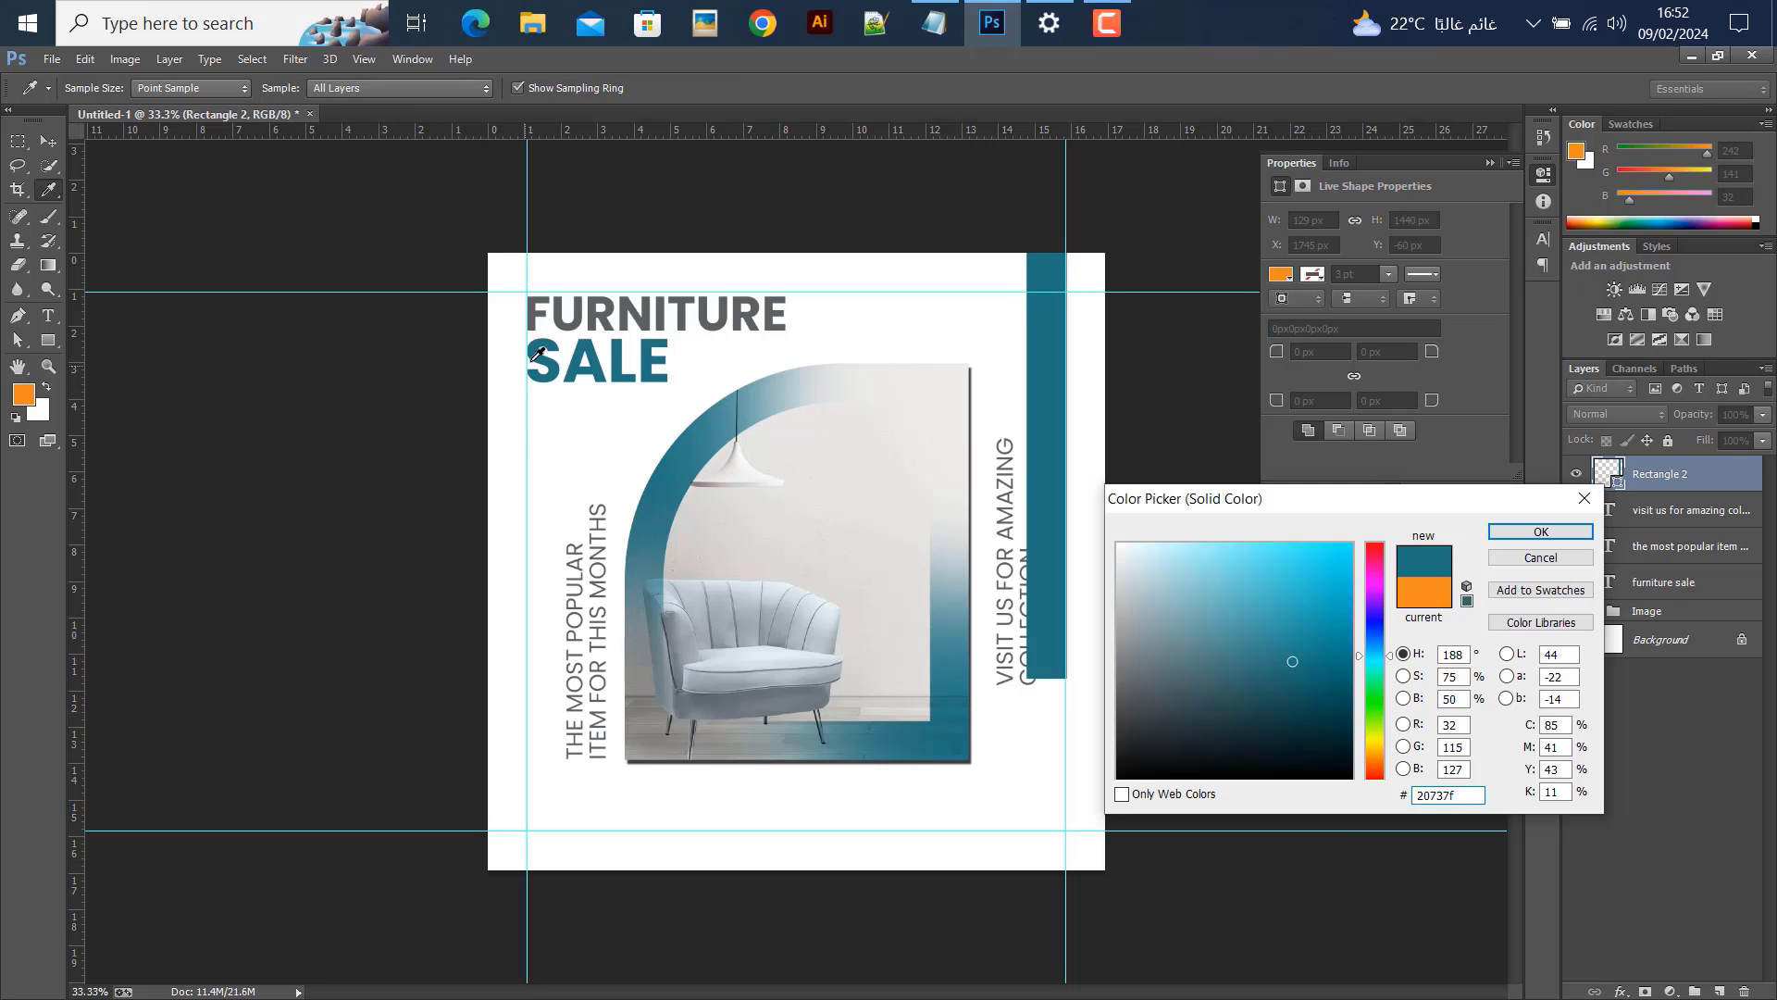
click(1563, 533)
Move the VISIT US FOR AMAZING COLLECTION layer above the teal bar and stretch the bar's lower end down to the bottom guide
click(1661, 511)
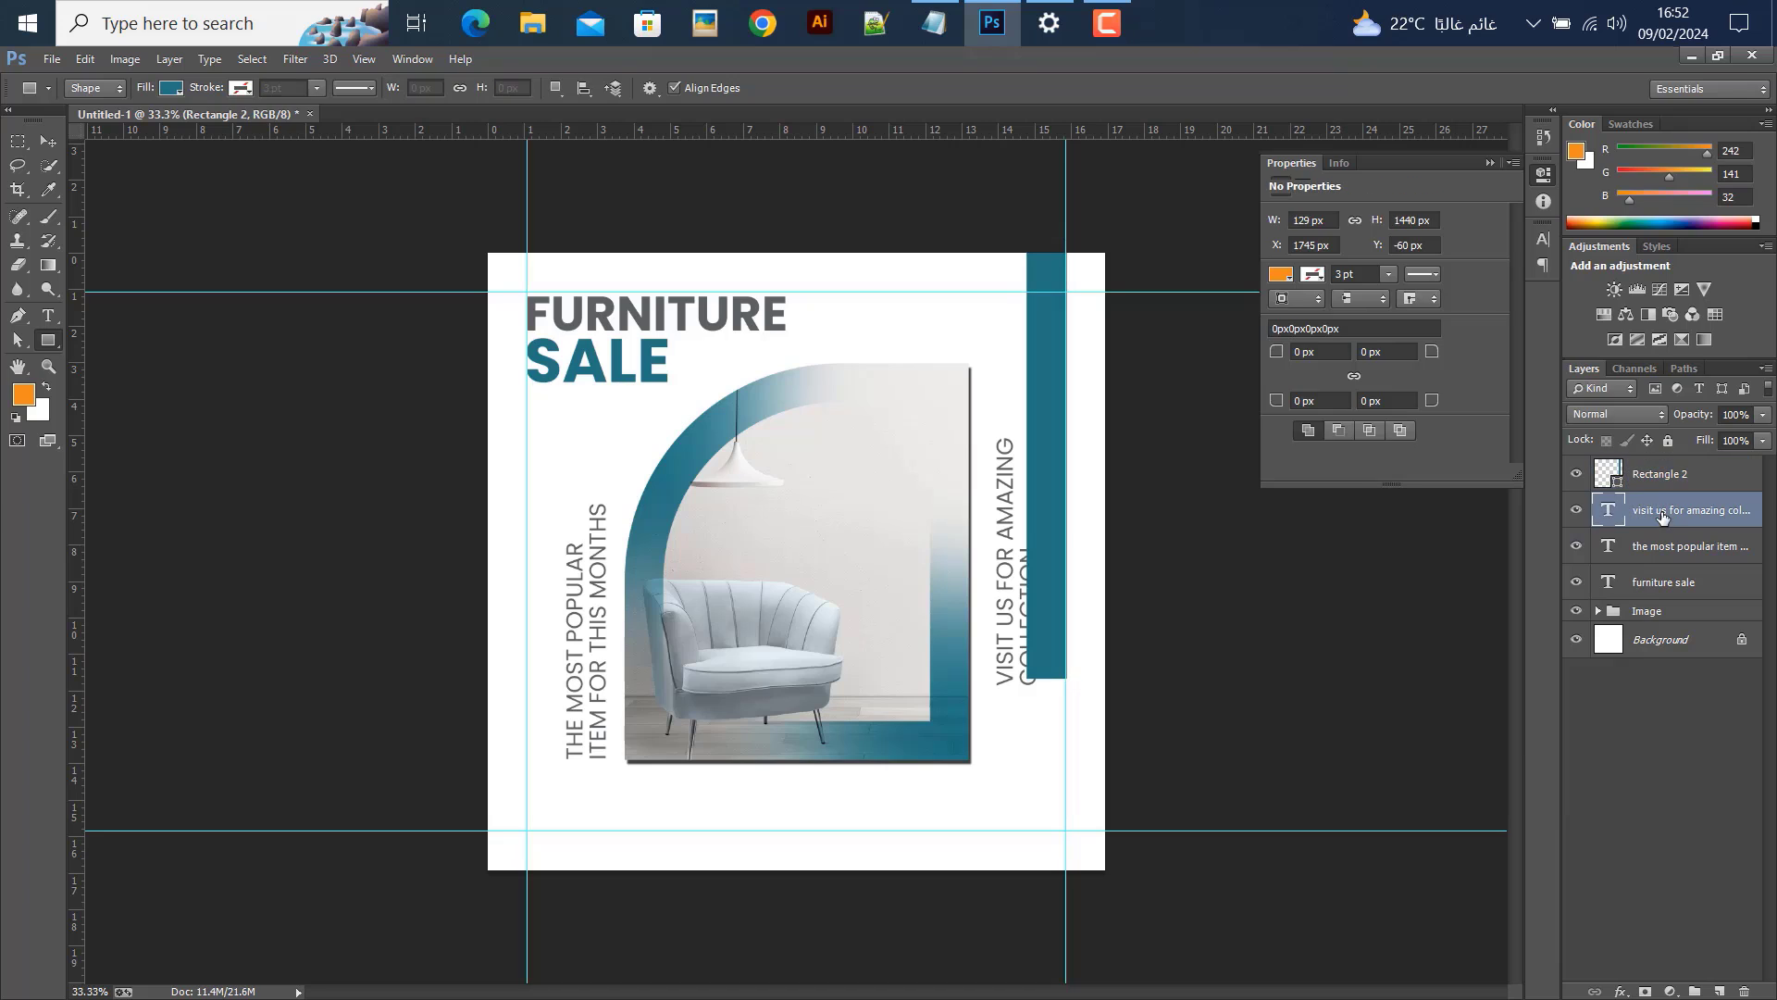
drag(1661, 515, 1657, 479)
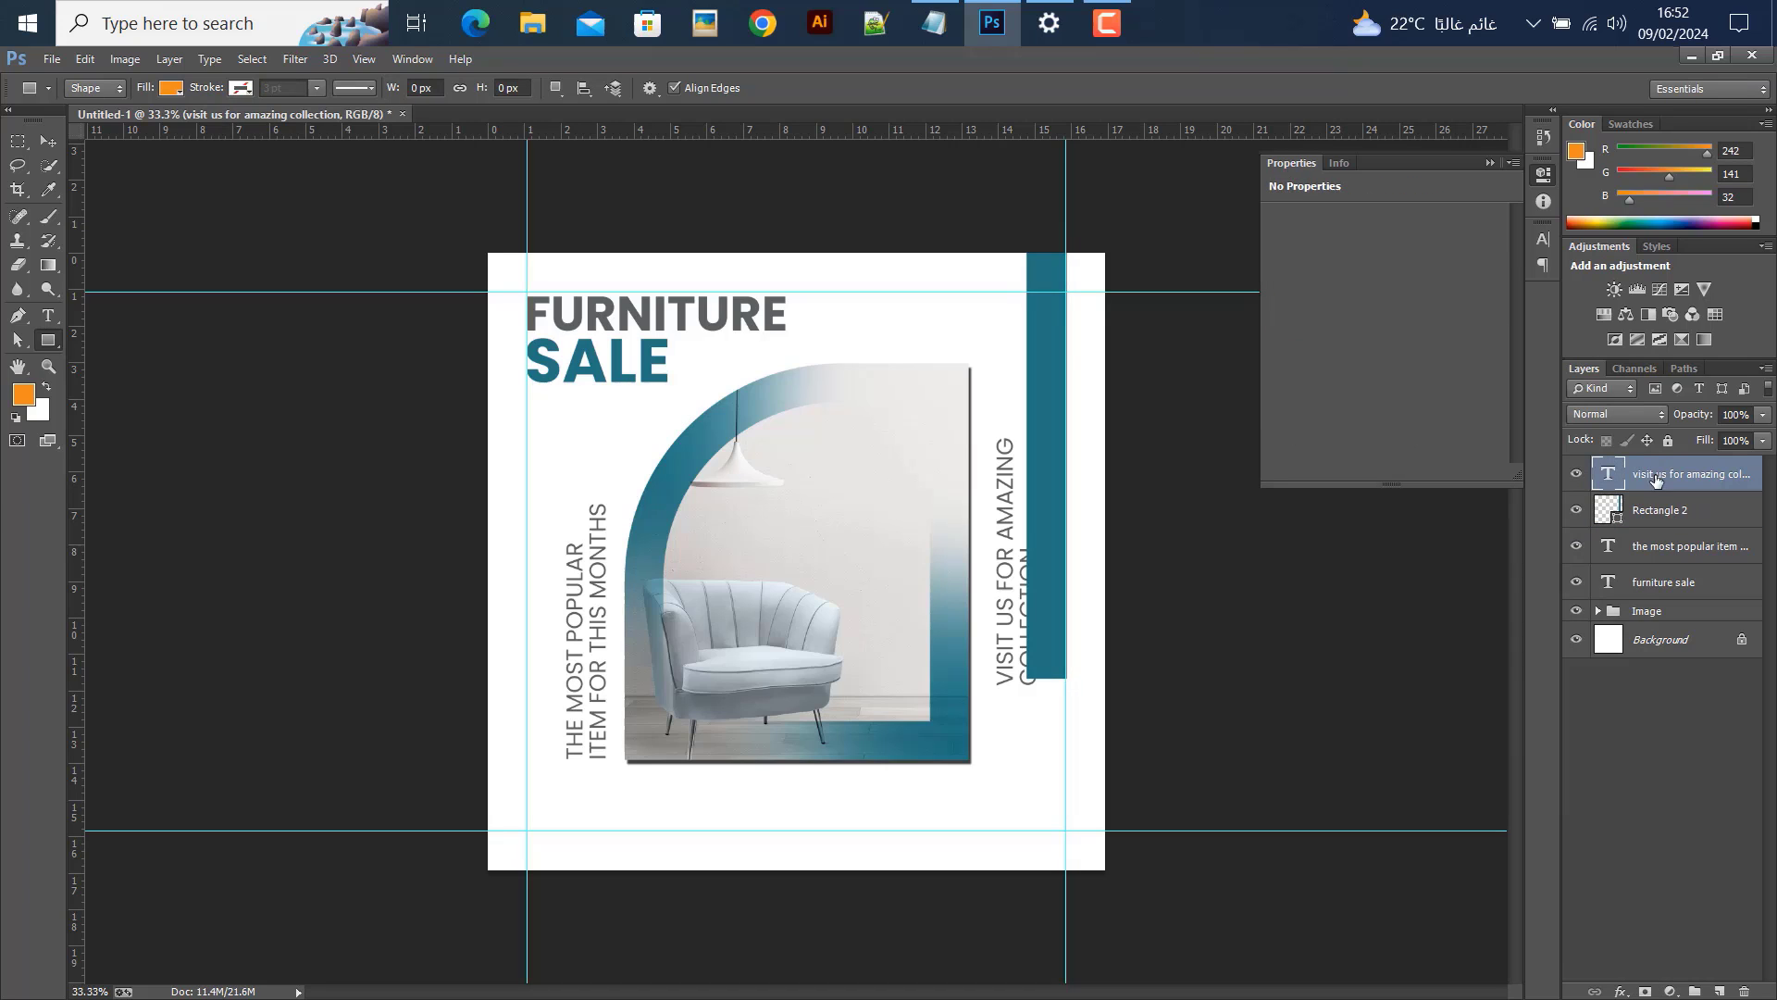
click(1659, 511)
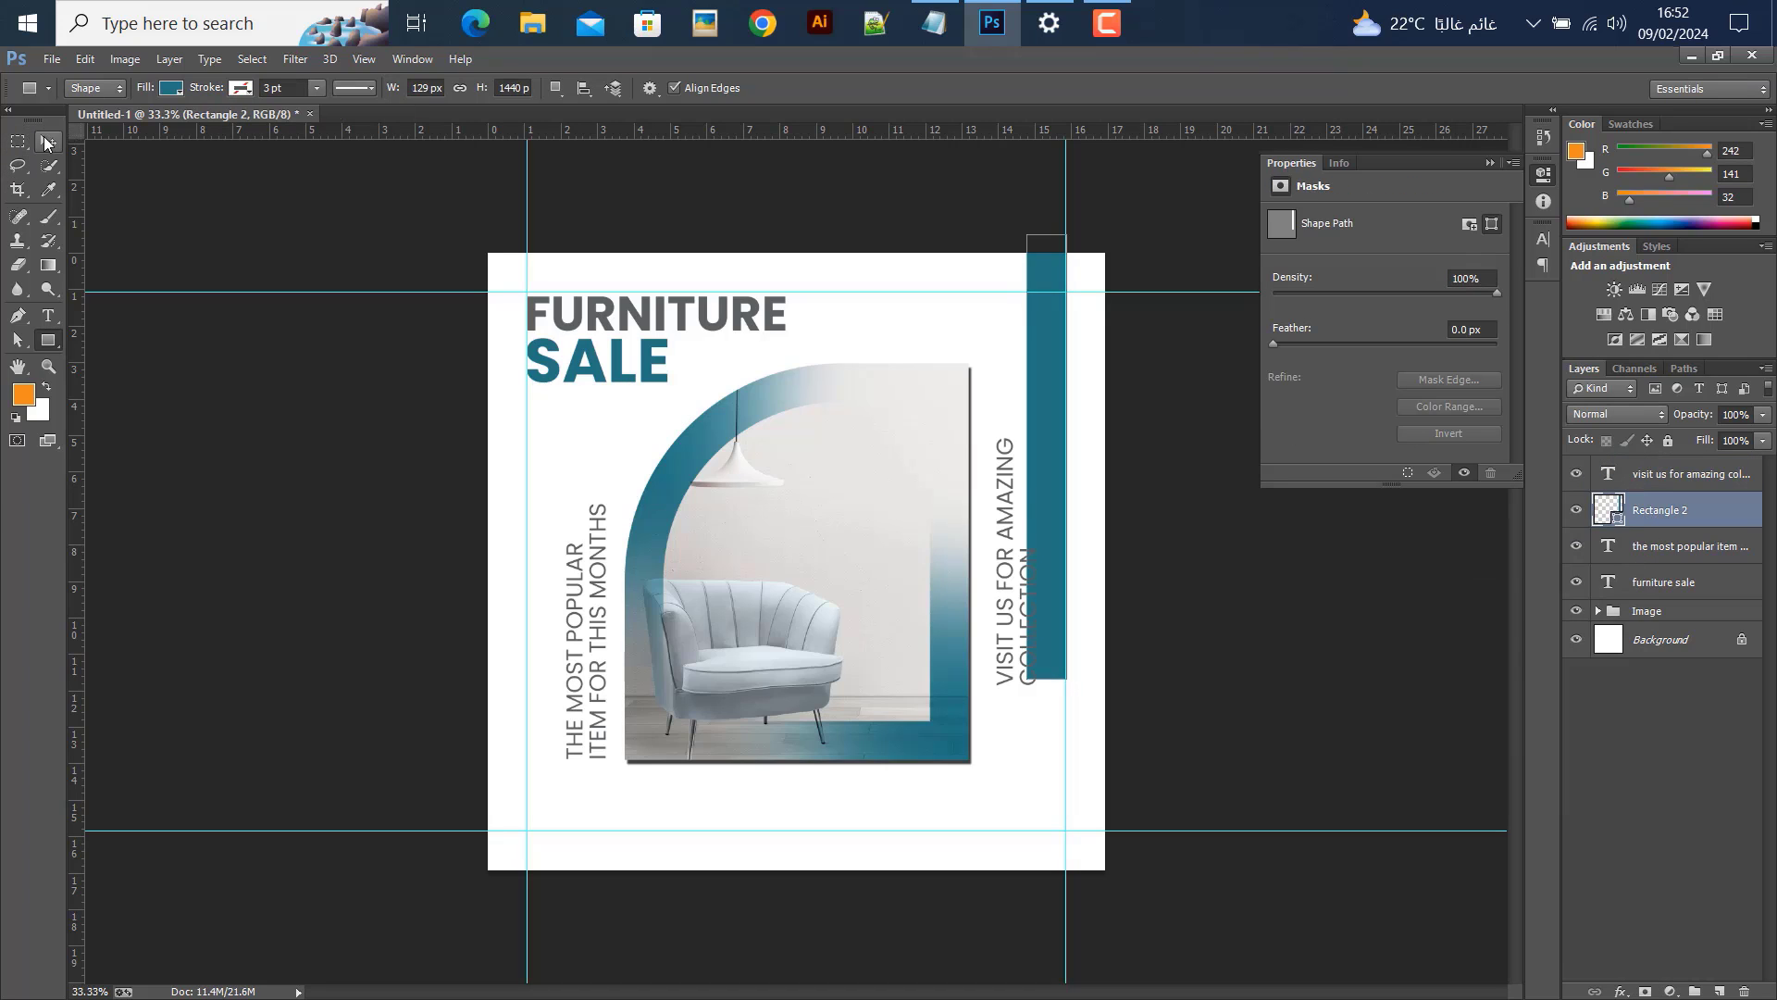
click(45, 142)
key(ctrl+t)
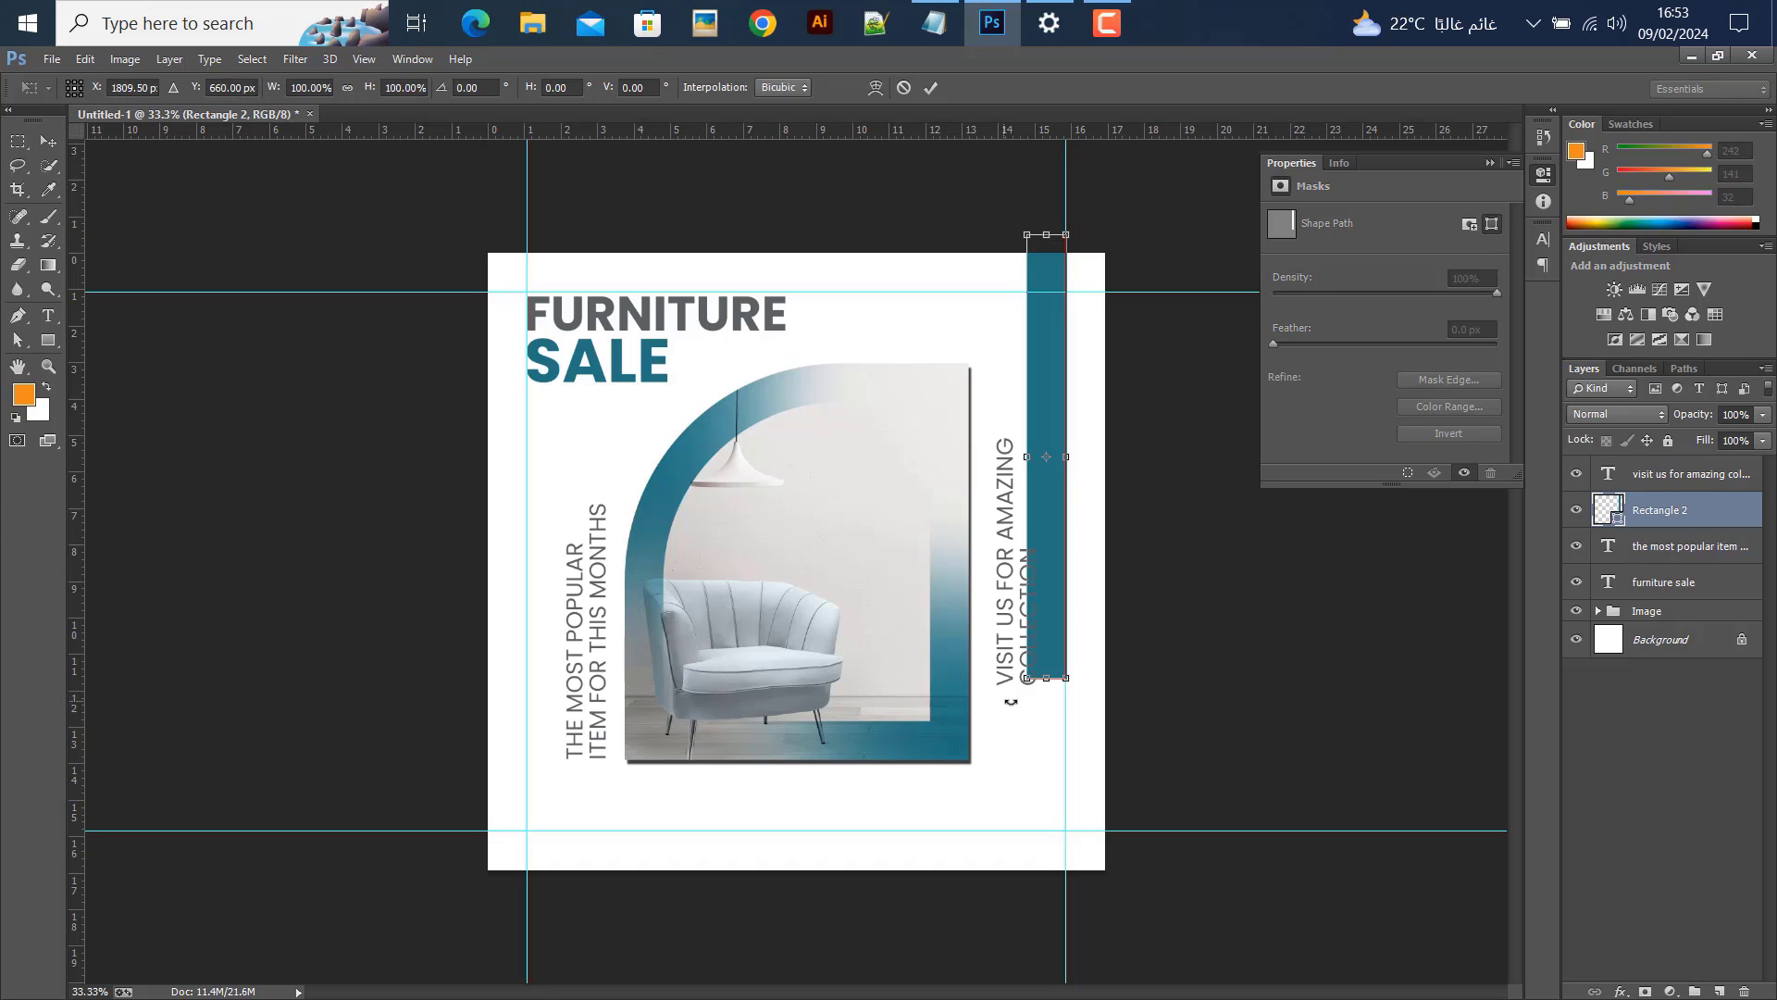
drag(1047, 682, 1047, 831)
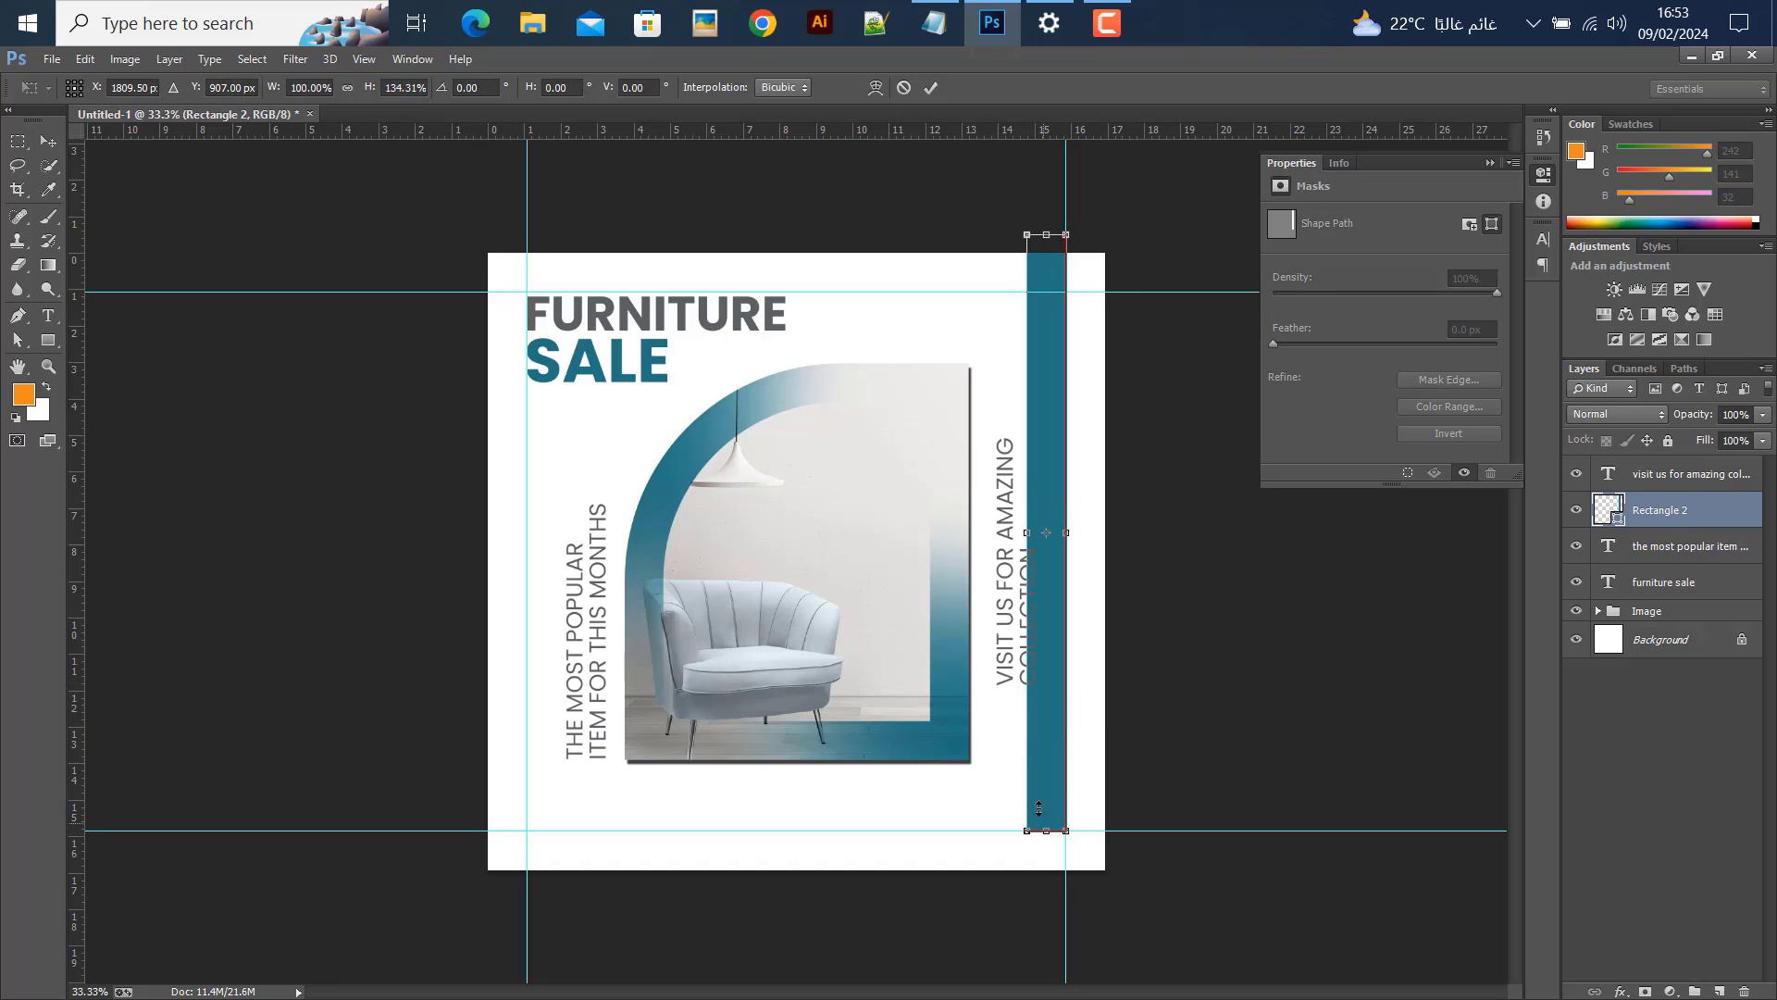
key(Return)
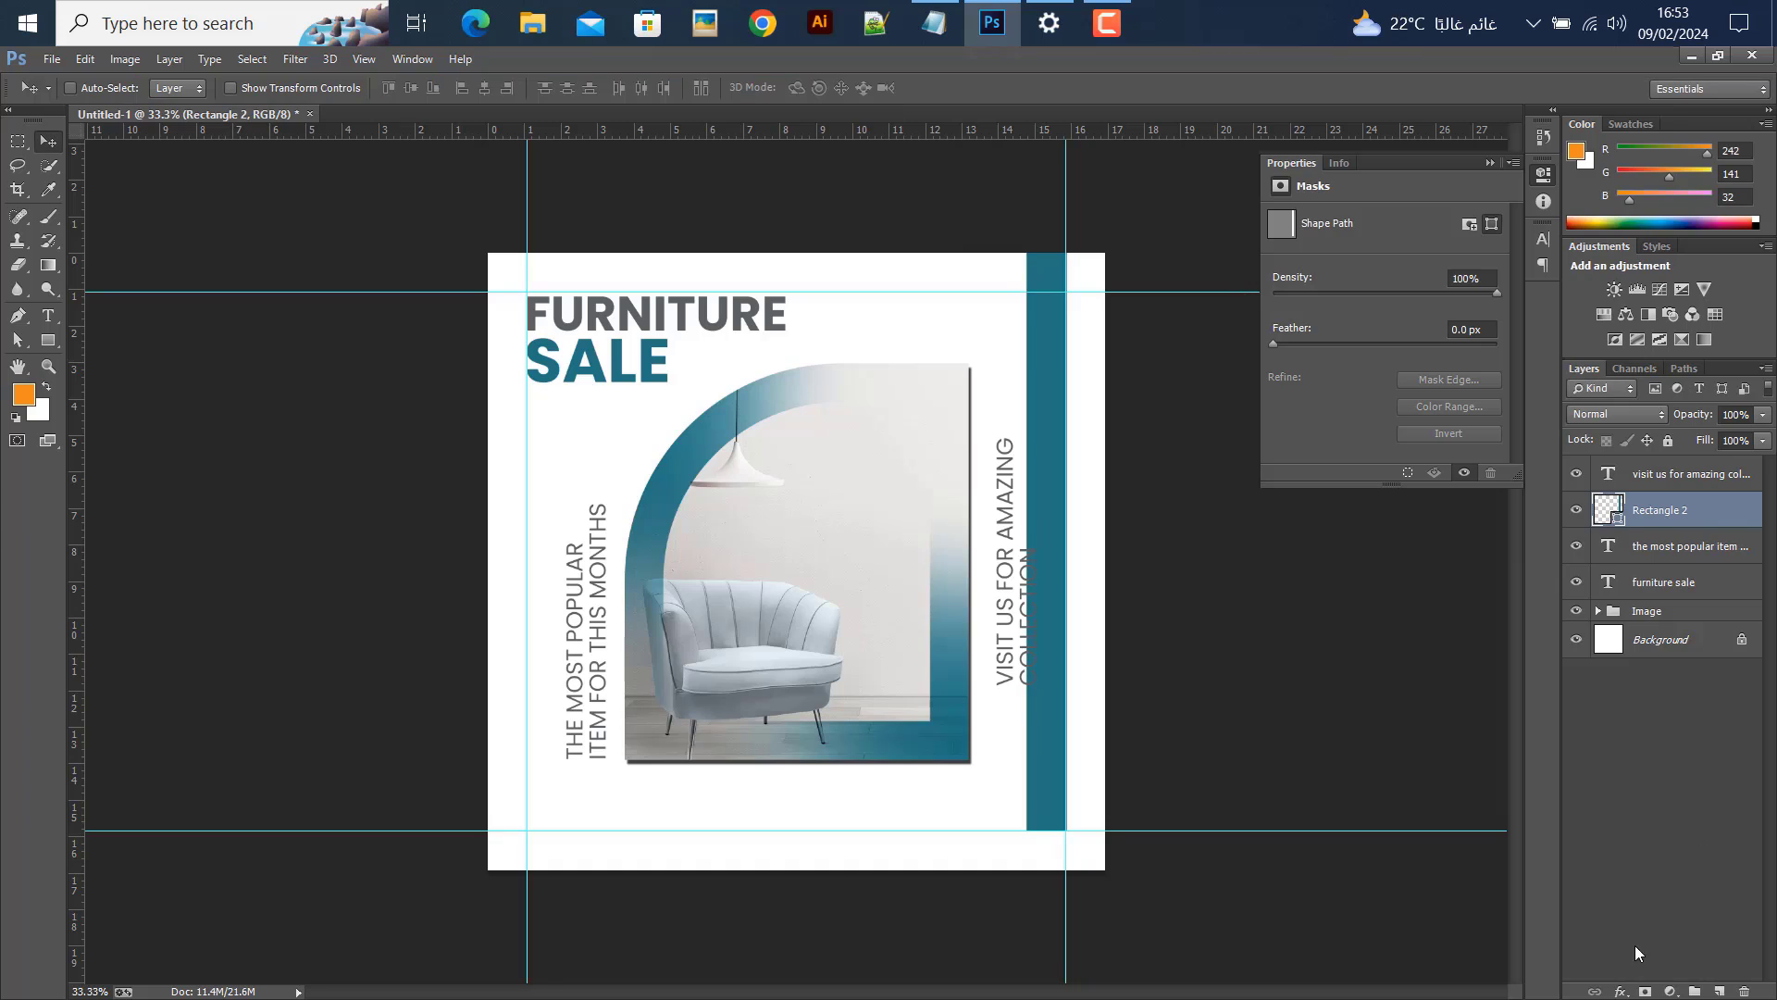
Add a layer mask to the teal bar and fade out its lower part with a soft black brush
click(1656, 991)
key(d)
click(49, 216)
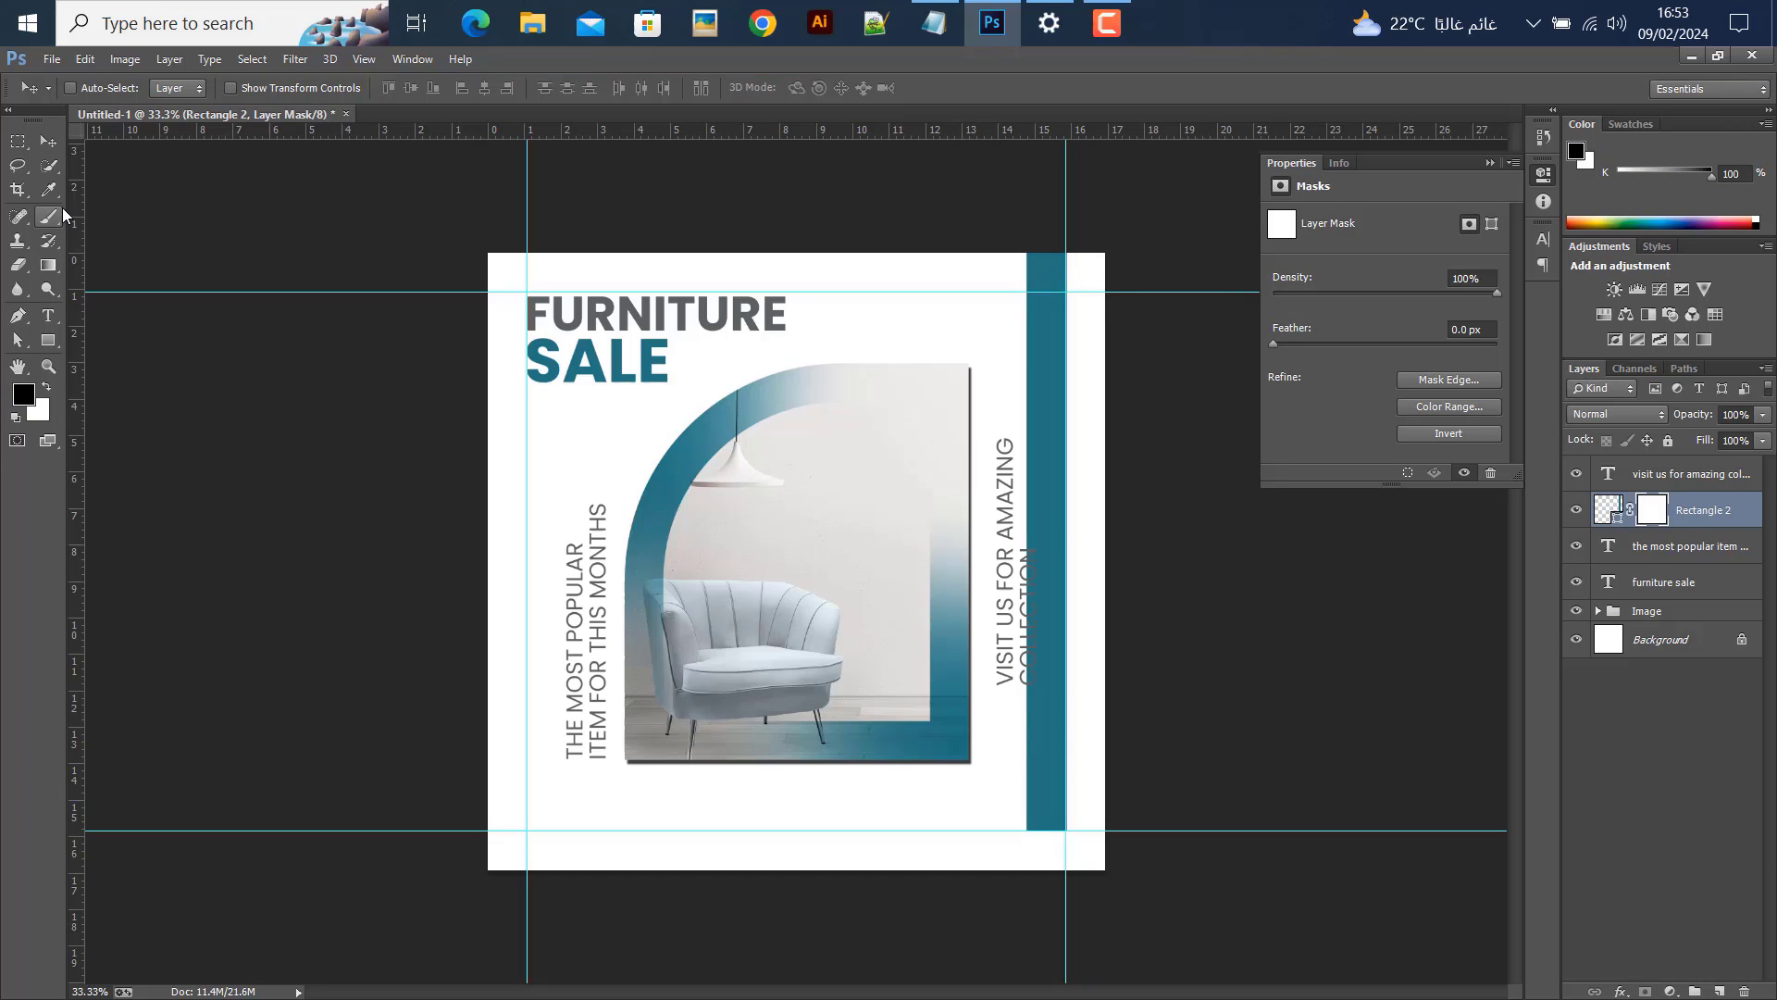
mouse_move(999, 865)
mouse_down()
mouse_move(1052, 852)
mouse_move(1107, 891)
mouse_move(1011, 774)
mouse_move(1024, 813)
mouse_move(1019, 731)
mouse_up()
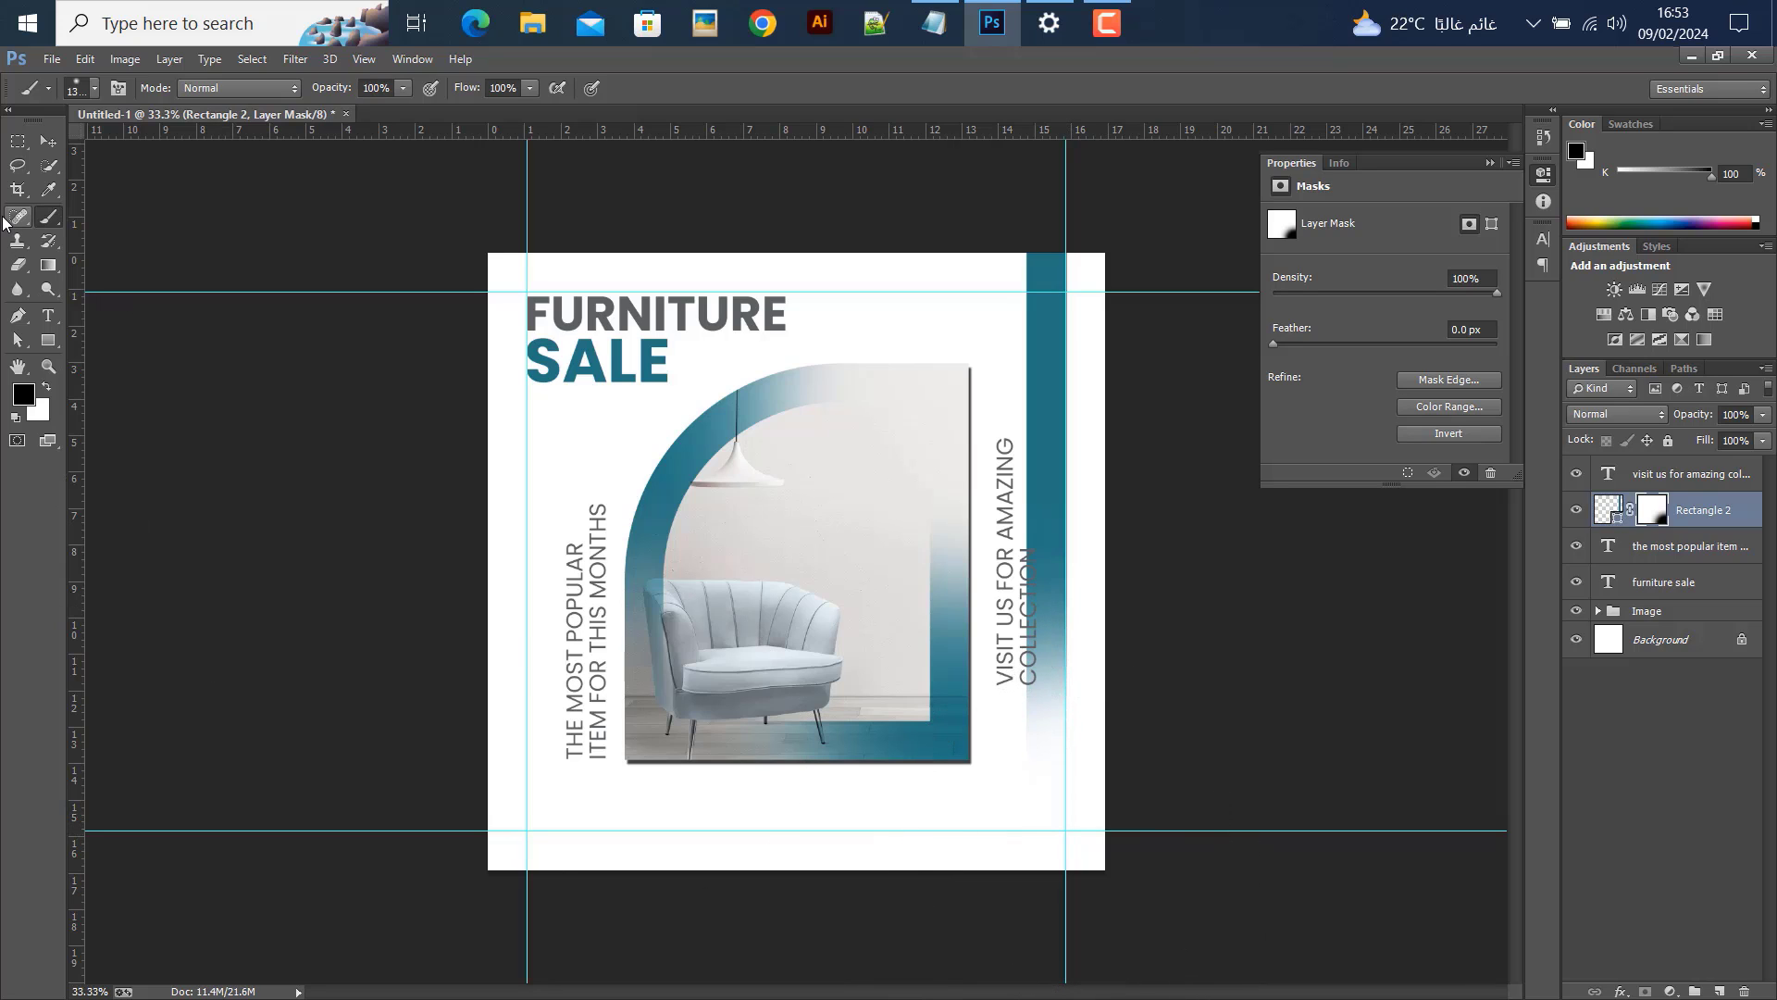
Duplicate the faded teal bar just to its left and flip the copy vertically
click(49, 141)
drag(1053, 349, 1013, 337)
key(ctrl+t)
right_click(1001, 330)
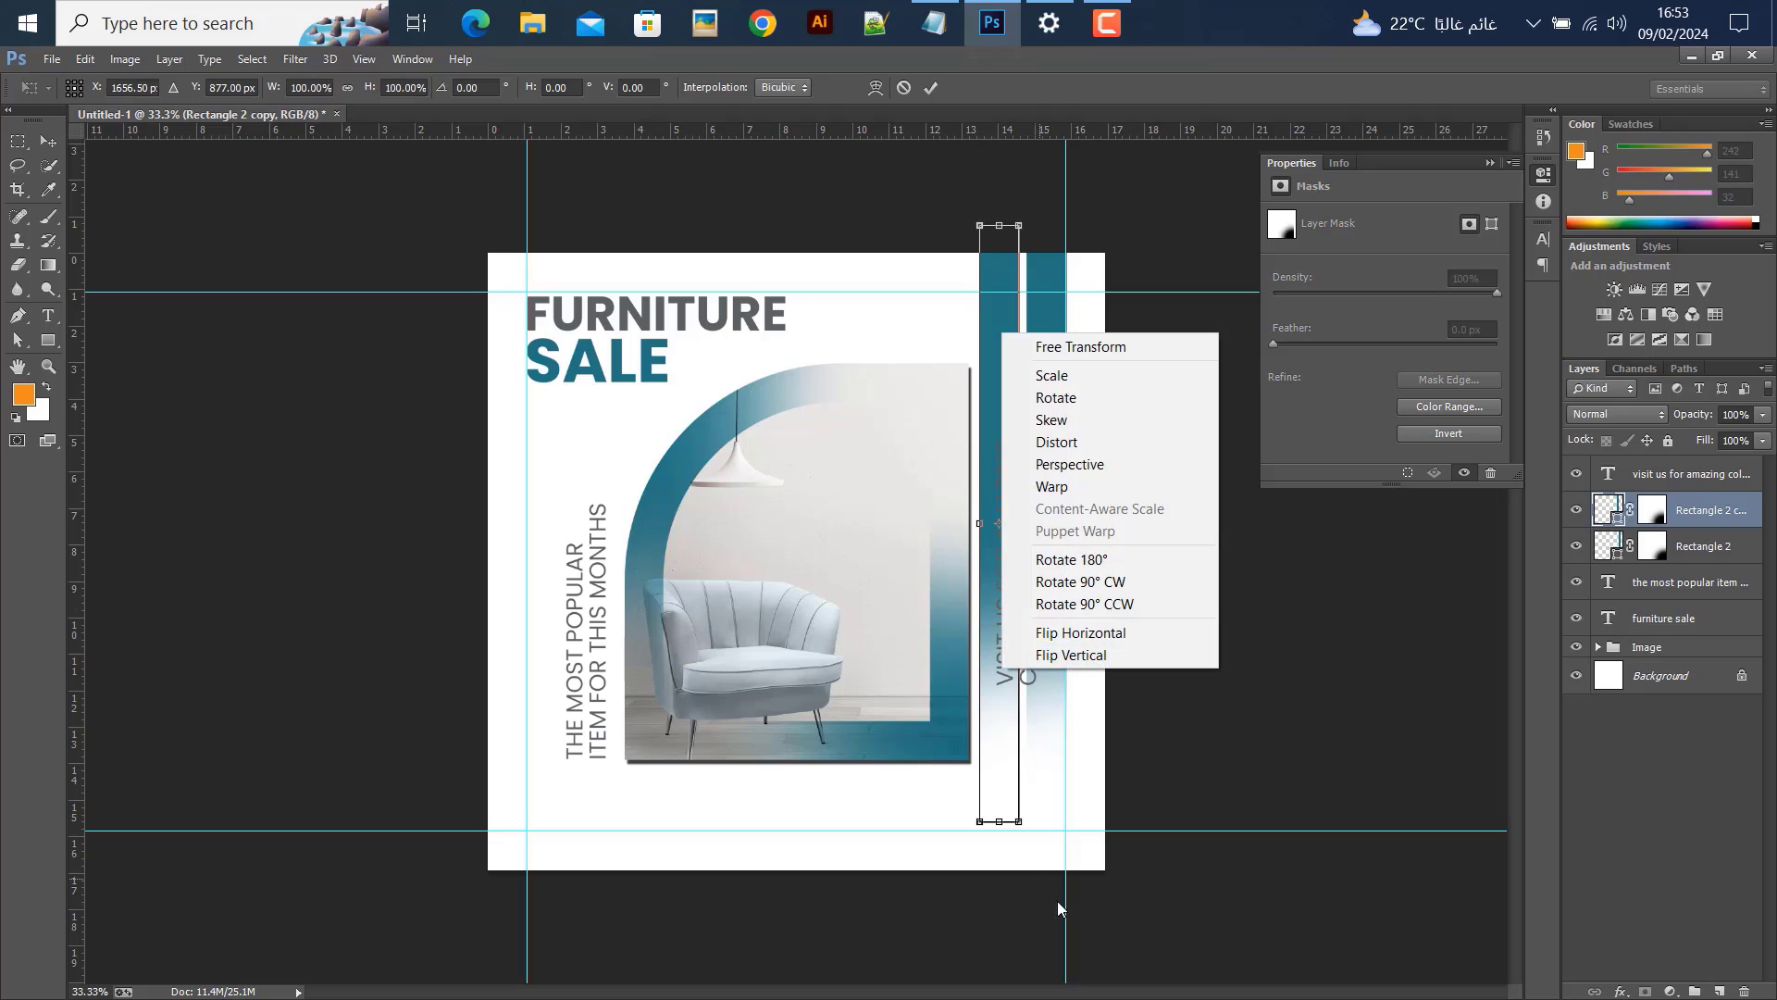
click(1058, 657)
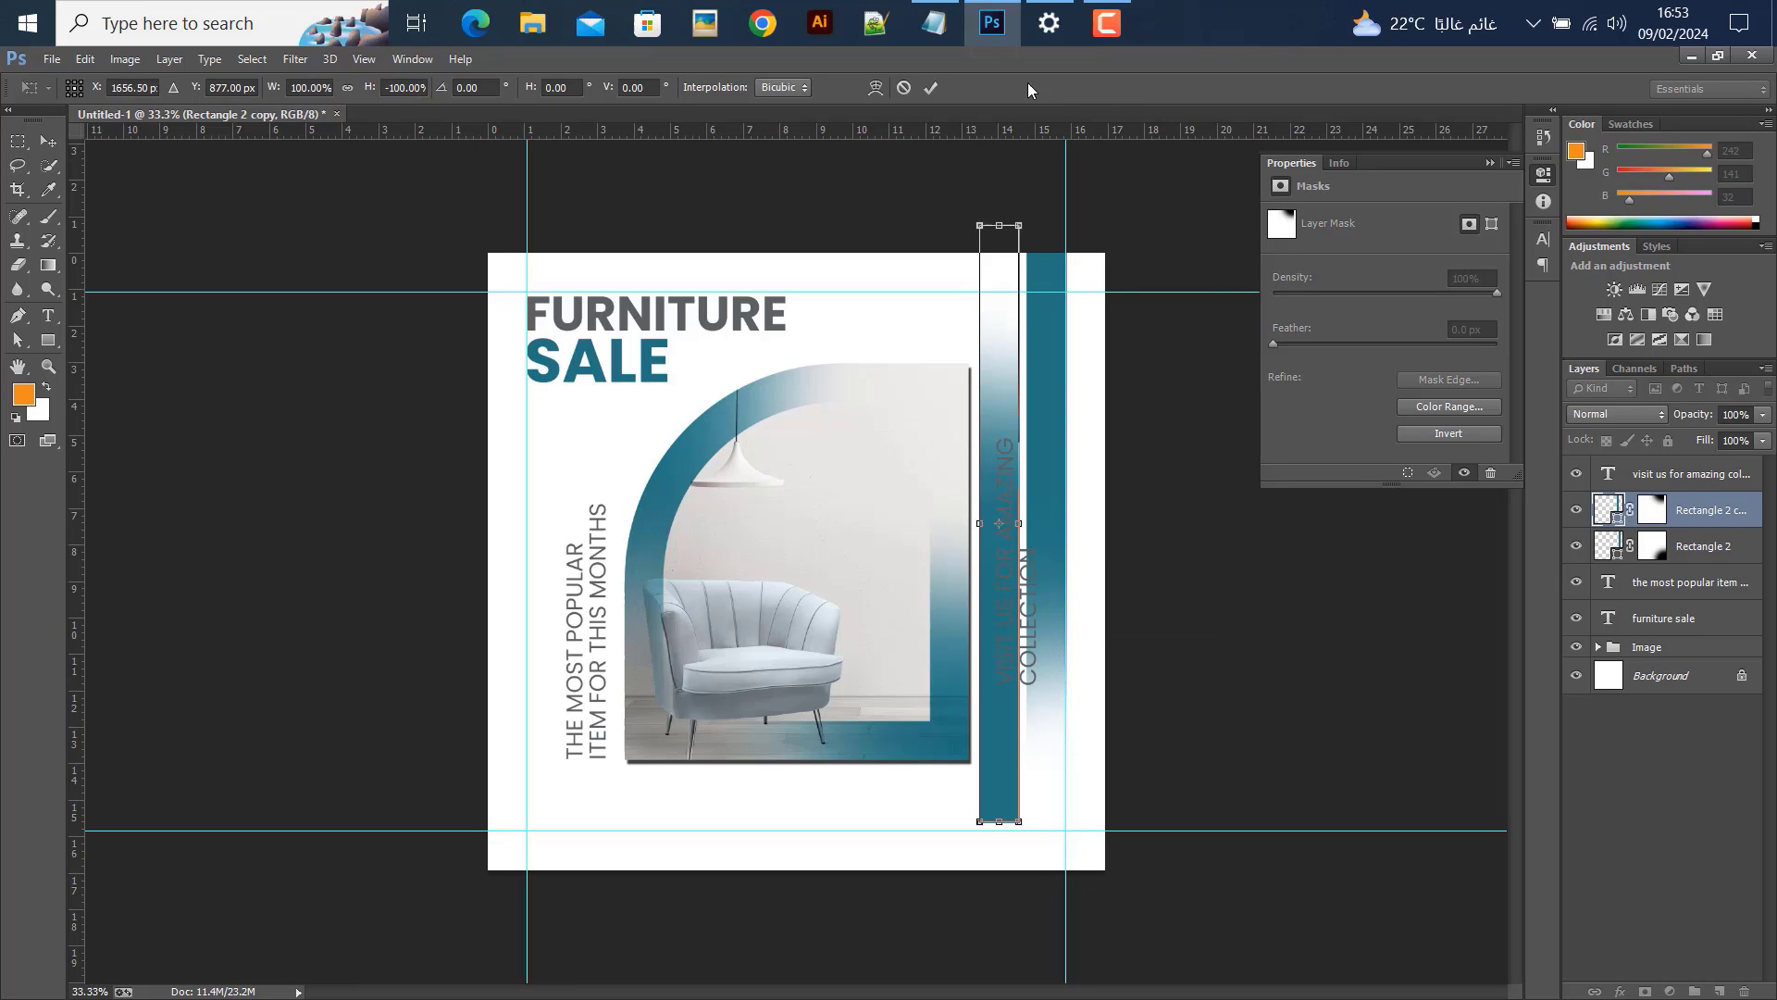
click(932, 88)
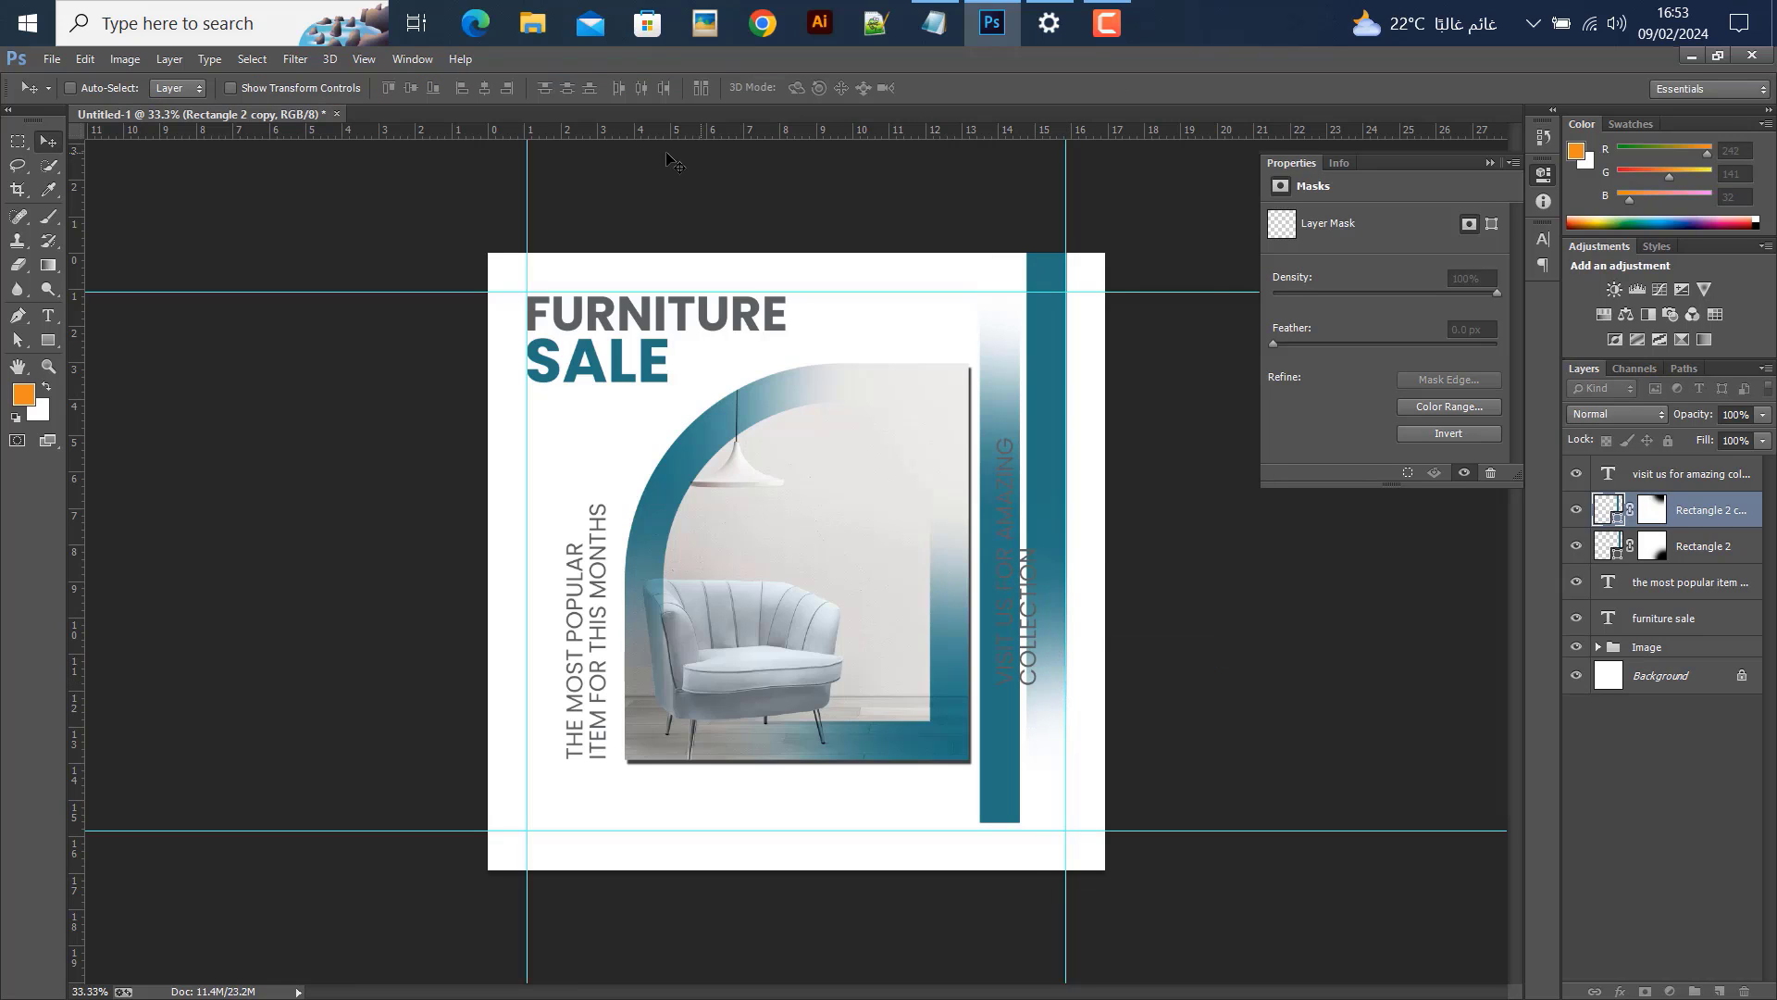
Align the flipped bar with the canvas's bottom edge and nudge it right until it touches the original bar
click(430, 96)
key(ctrl+d)
key(shift+Right)
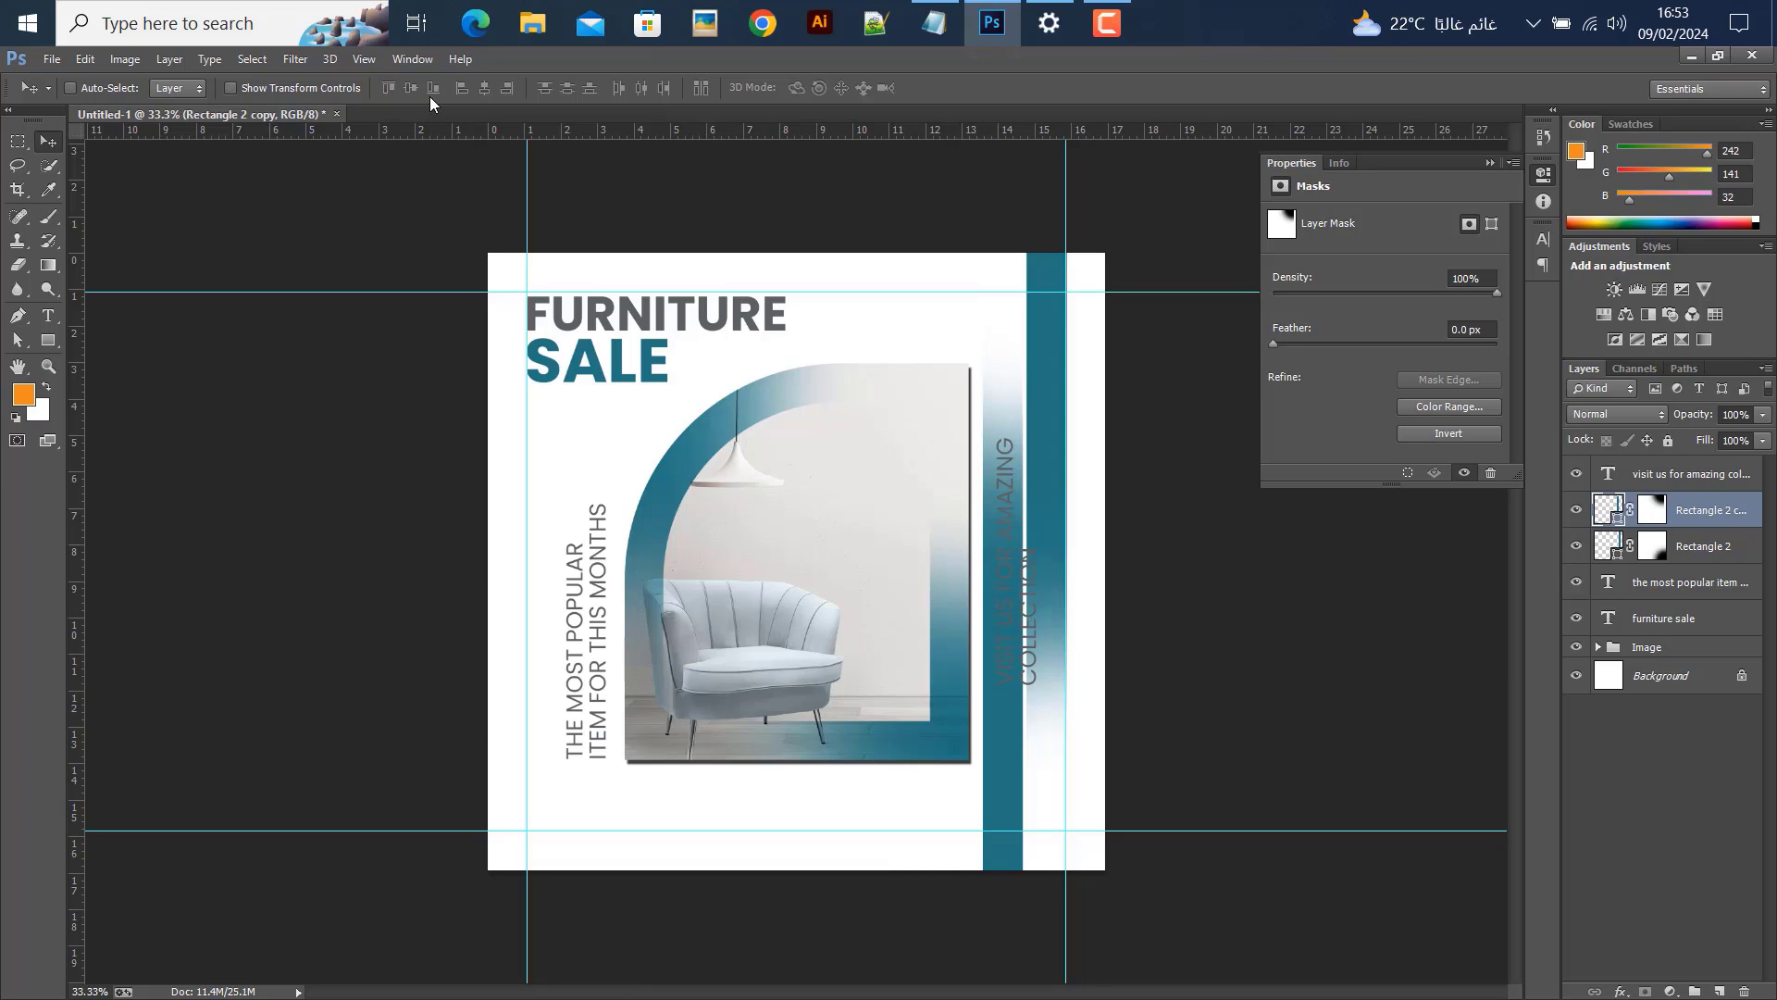
key(Right)
key(Right)
key(Right)
key(Right)
key(Right)
key(Right)
key(Right)
key(Right)
key(Right)
key(Right)
key(Right)
key(Right)
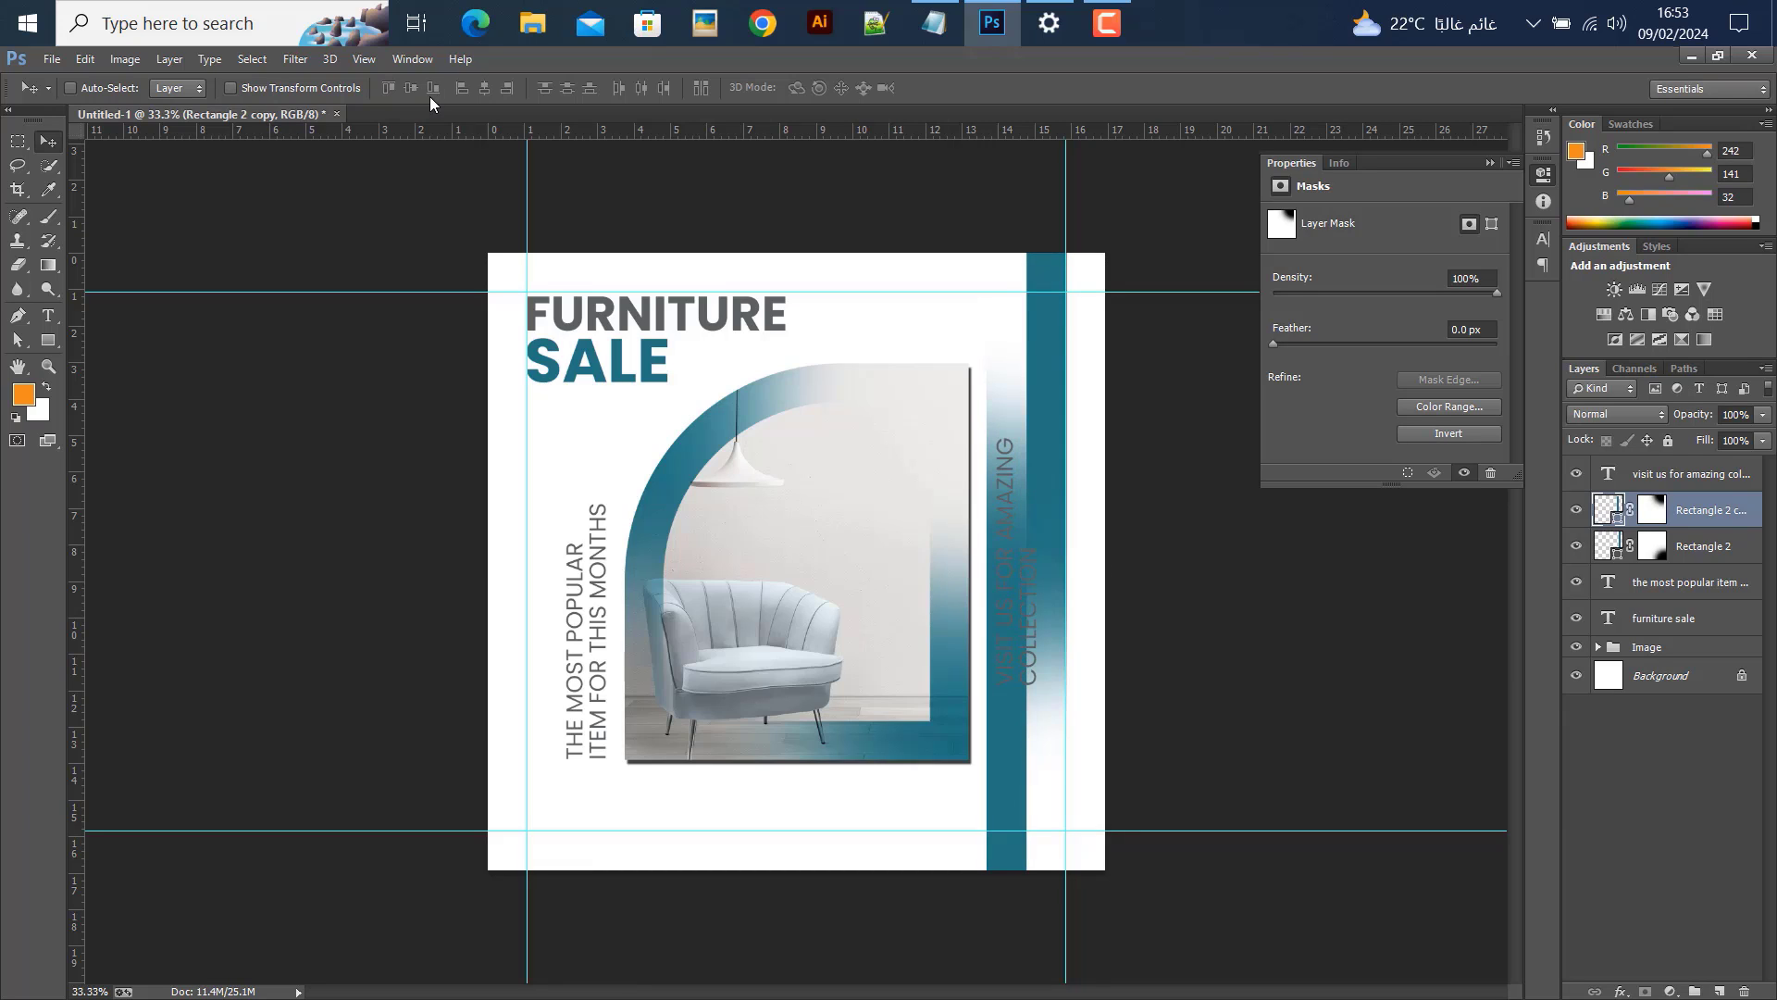
Recolour the VISIT US FOR AMAZING COLLECTION text to white #ffffff
shift+click(1732, 567)
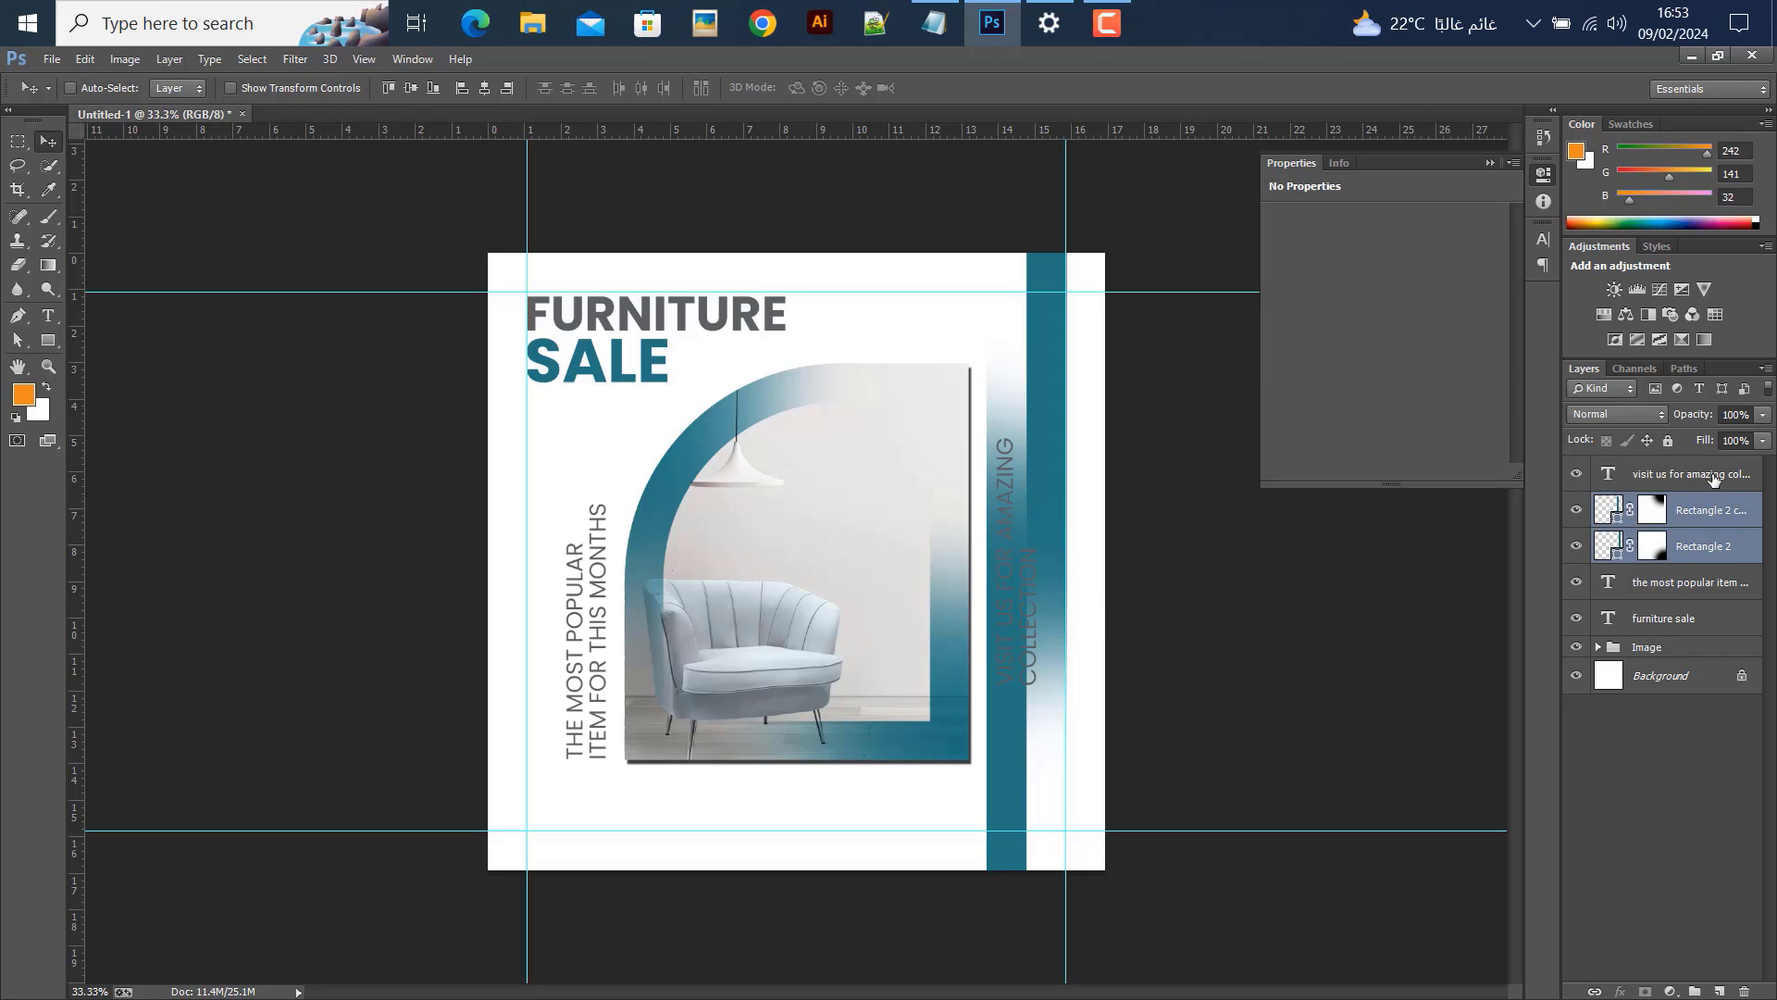
click(1650, 484)
click(1543, 240)
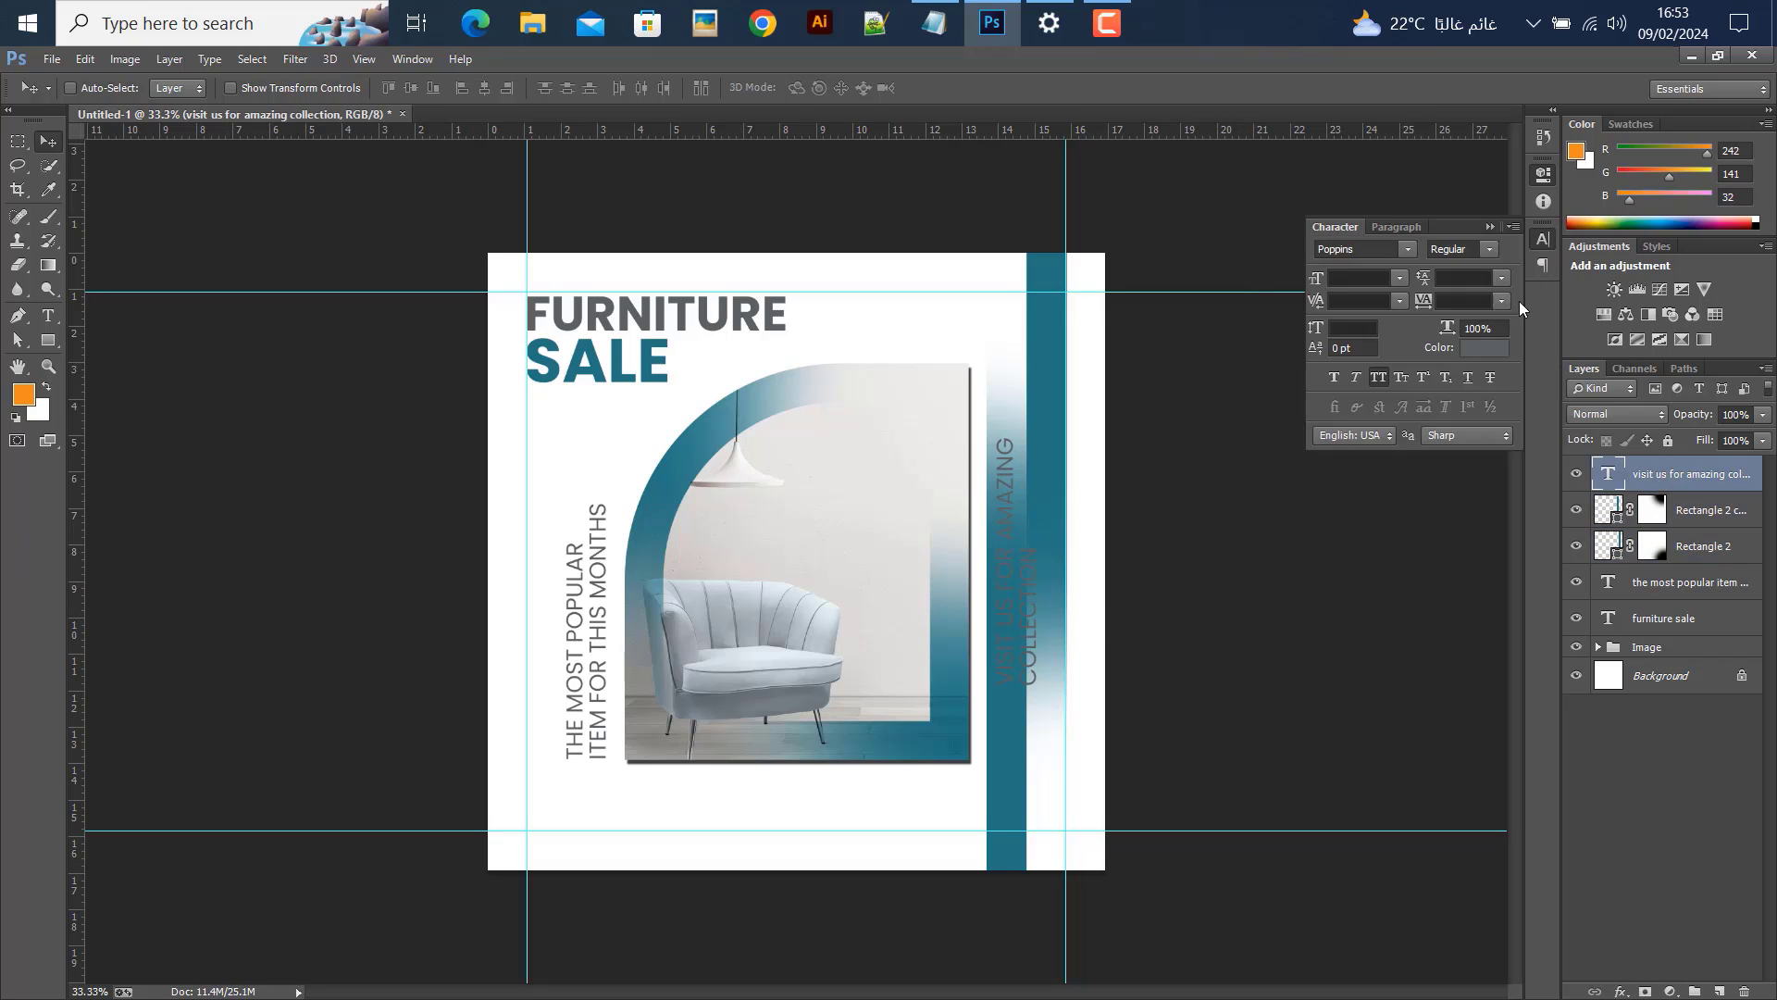
click(1484, 348)
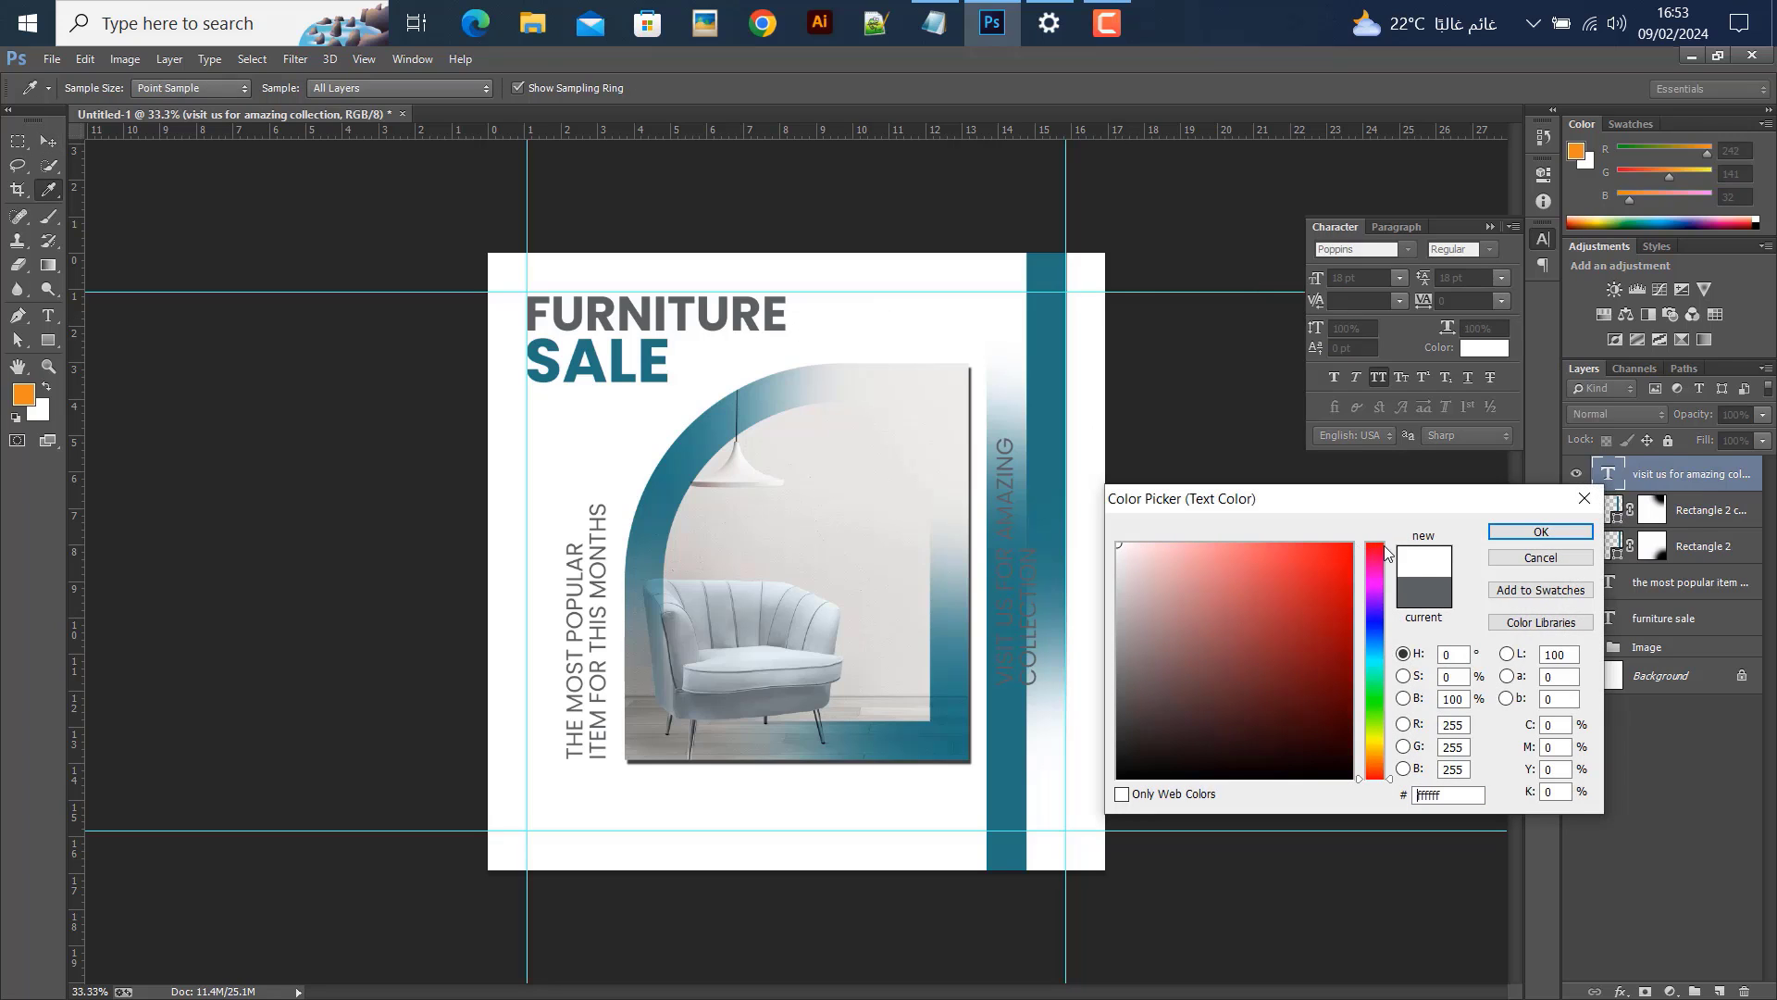
click(1541, 531)
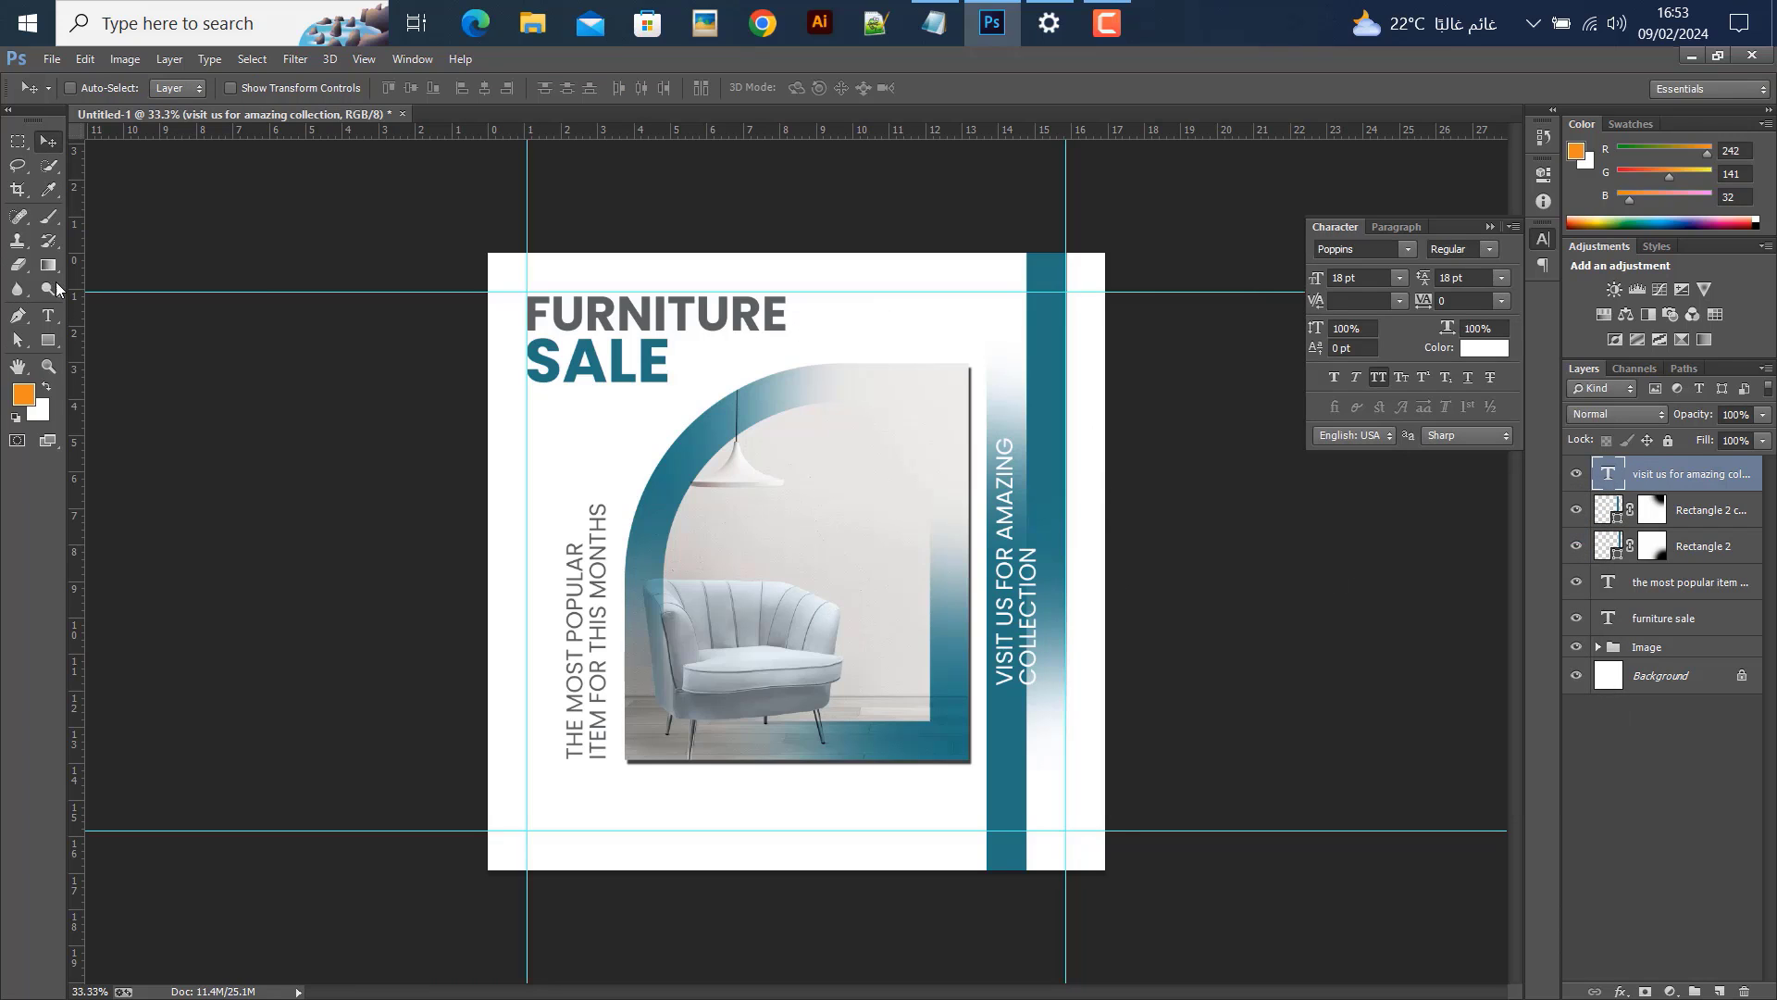
Set the white vertical text's font style to Bold and move it slightly down over the left teal bar
click(1489, 251)
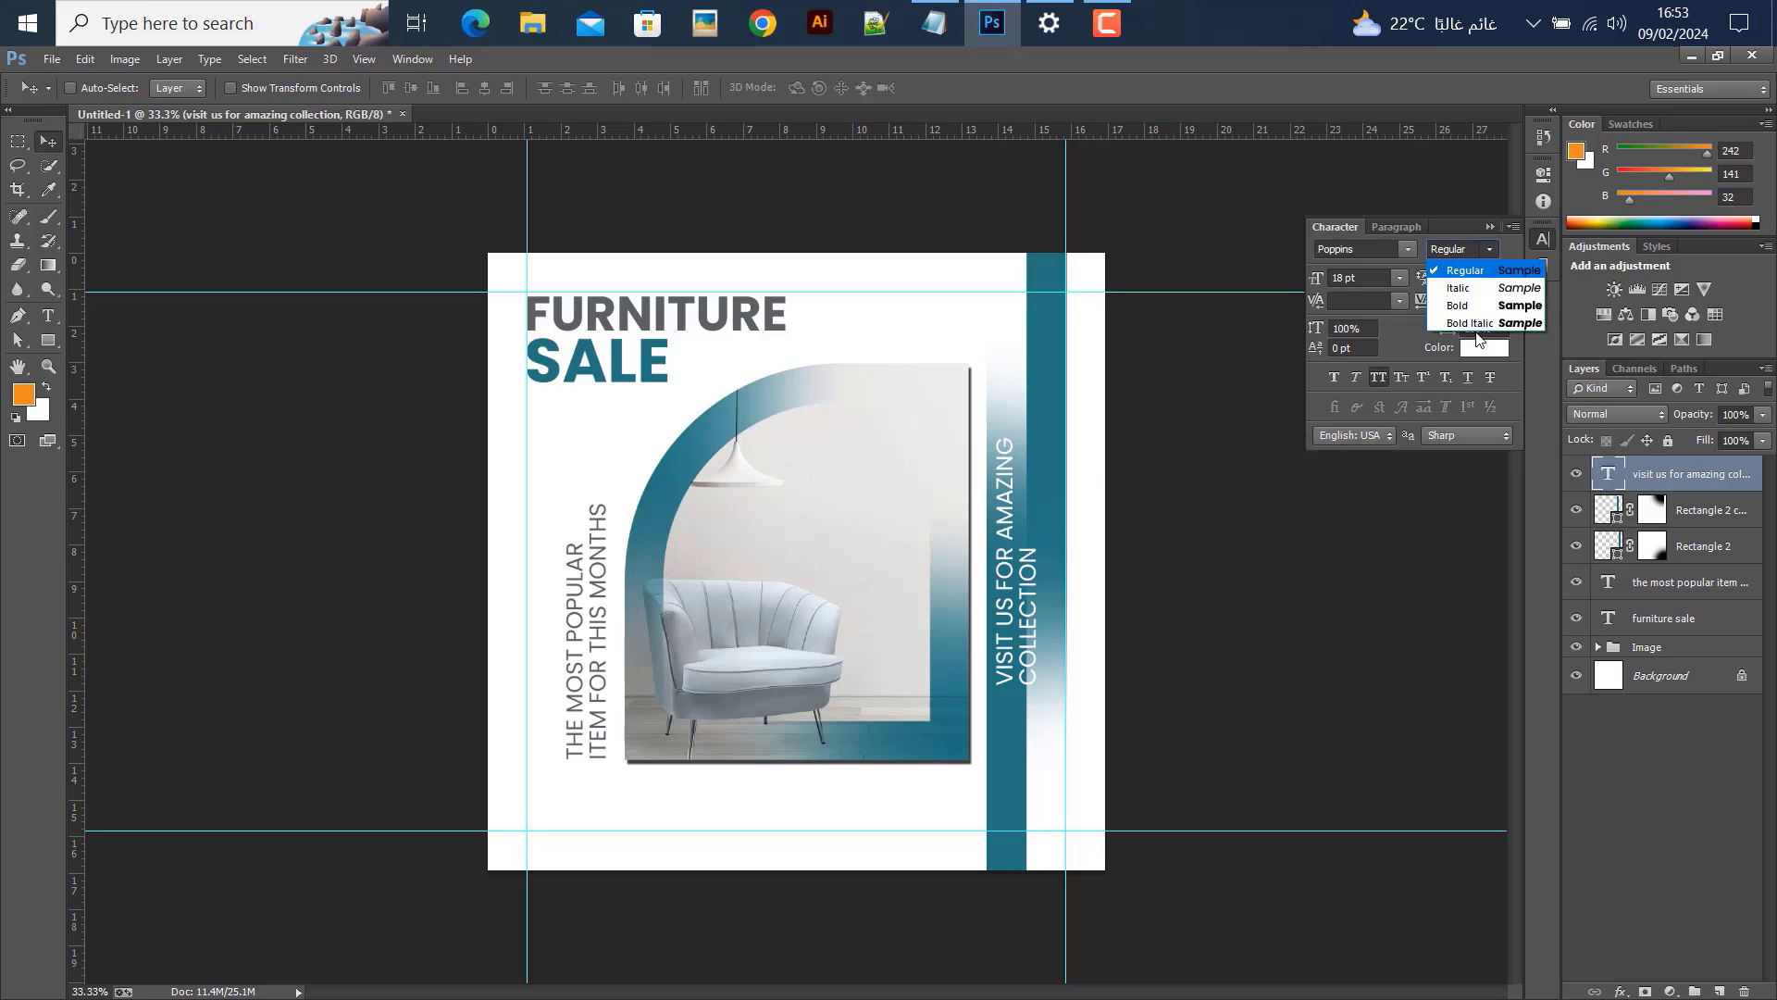
click(1480, 303)
drag(1037, 653, 1040, 690)
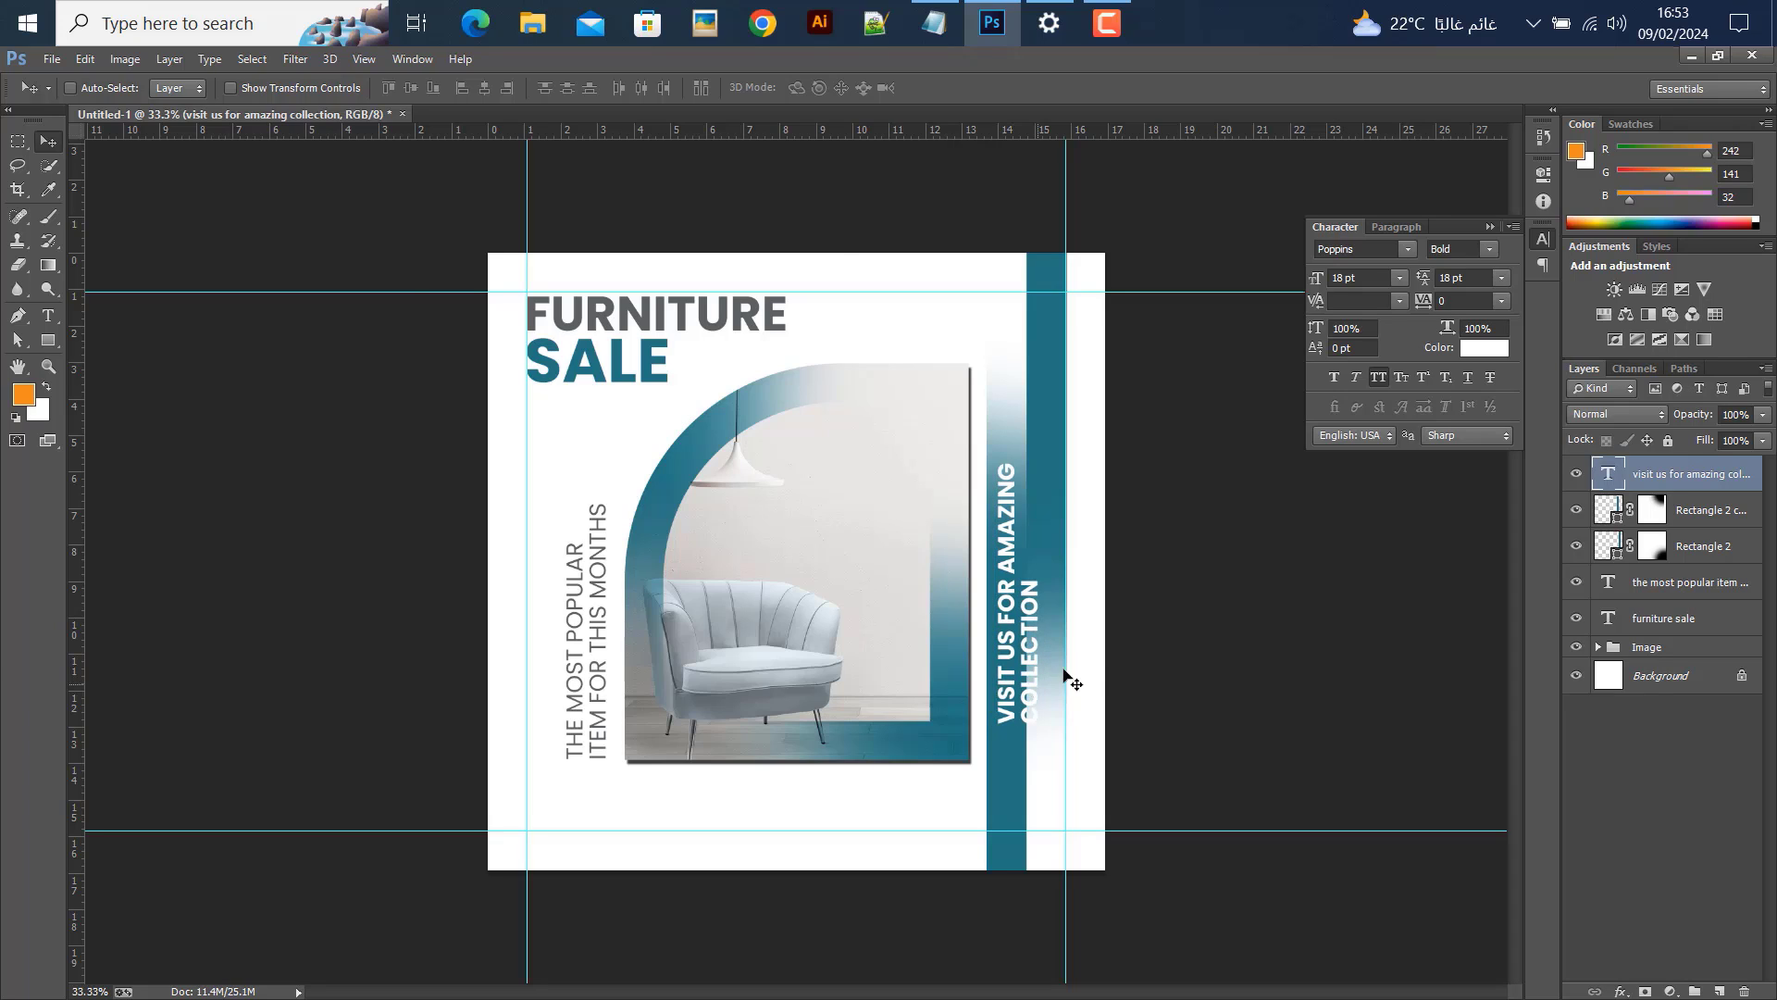
Delete the word COLLECTION from the white vertical text, leaving VISIT US FOR AMAZING
click(48, 316)
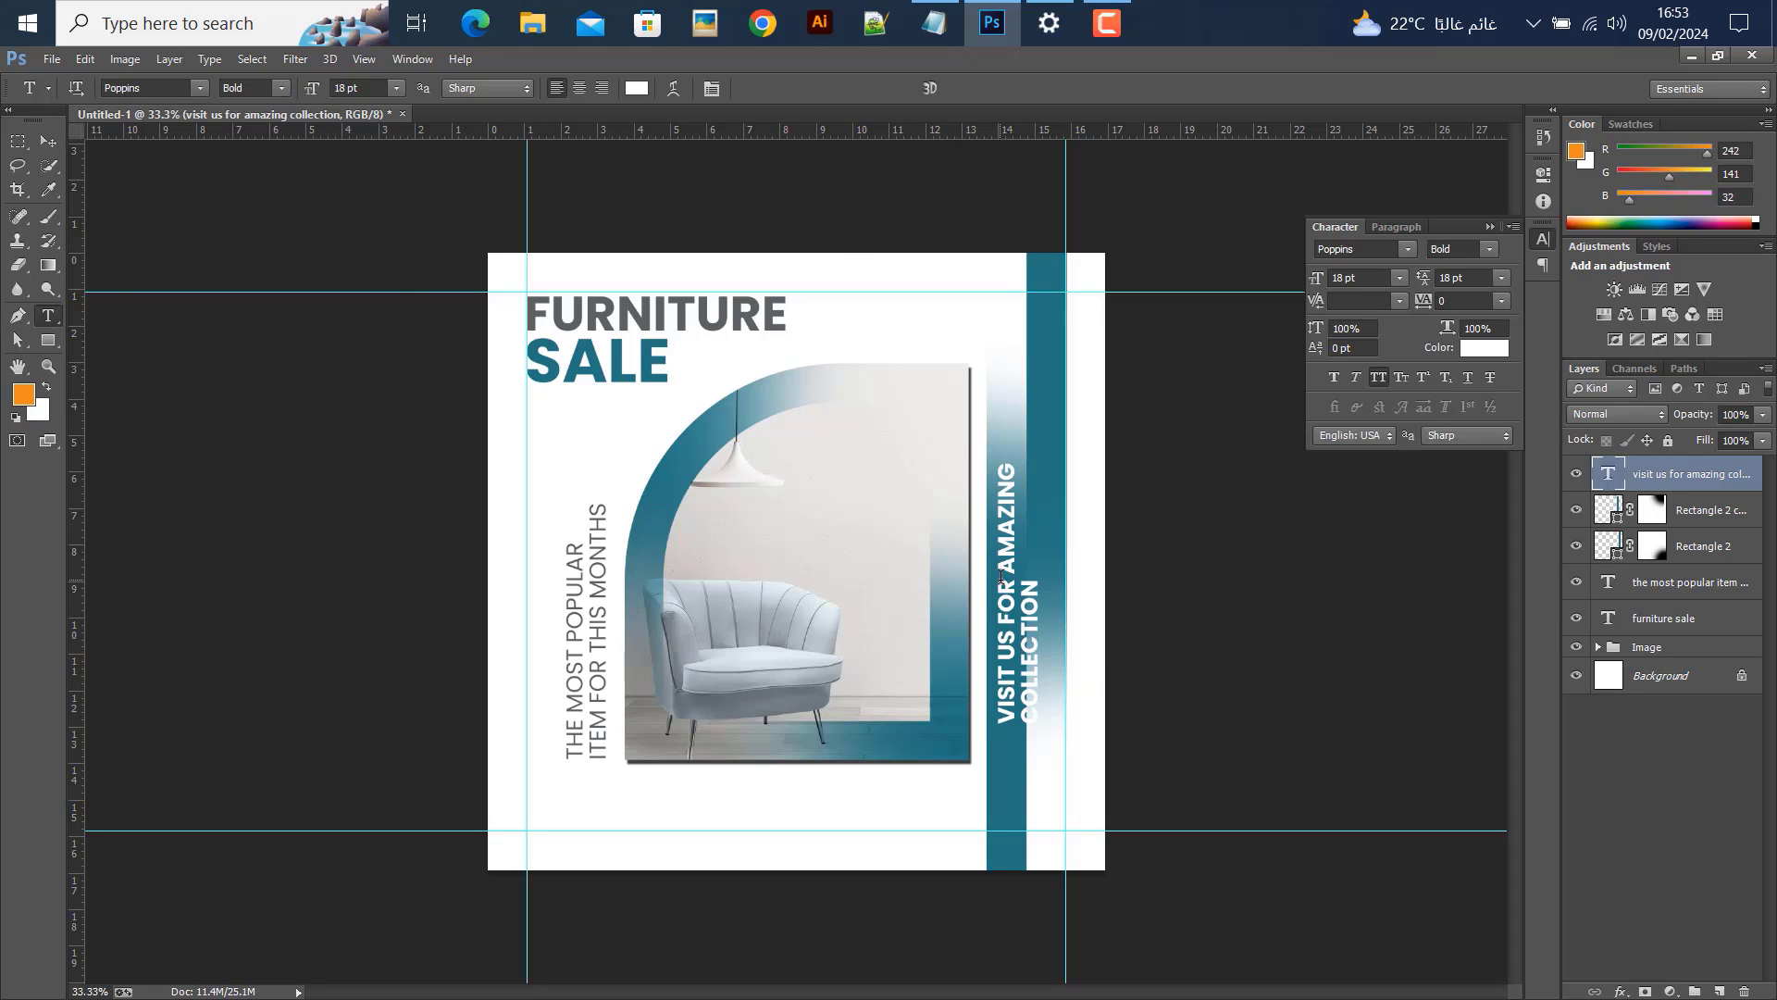
drag(1032, 575, 1041, 790)
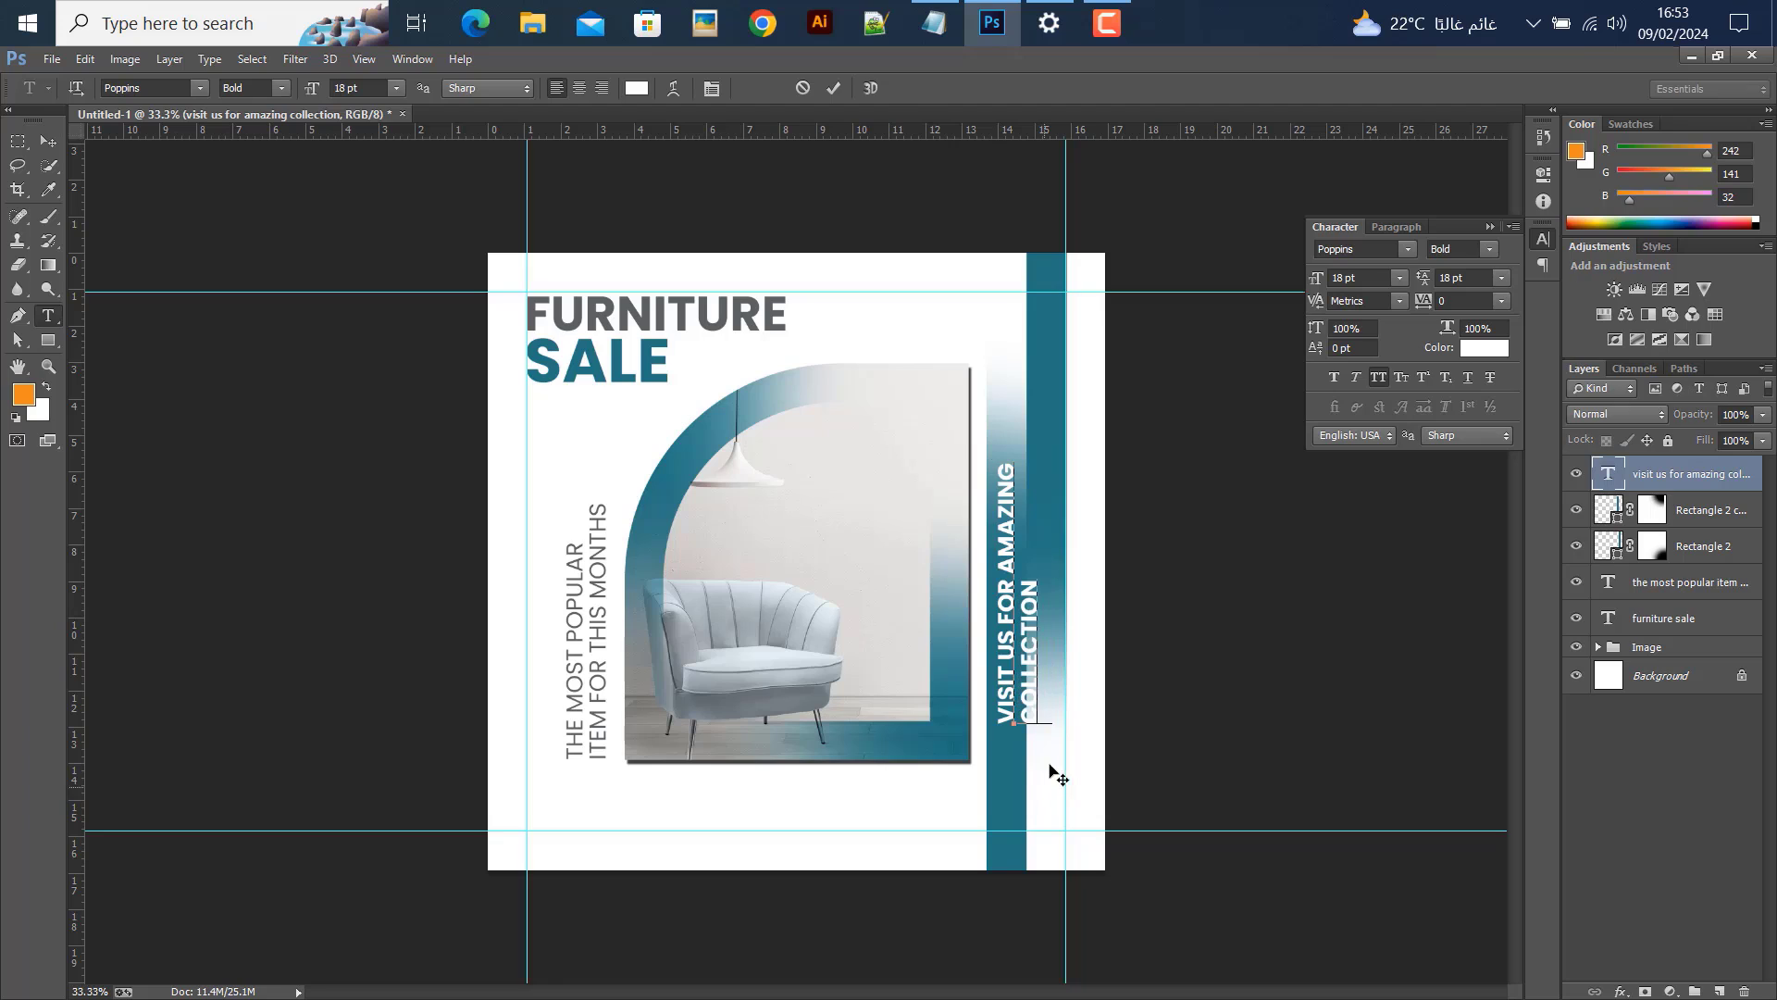
key(BackSpace)
click(48, 142)
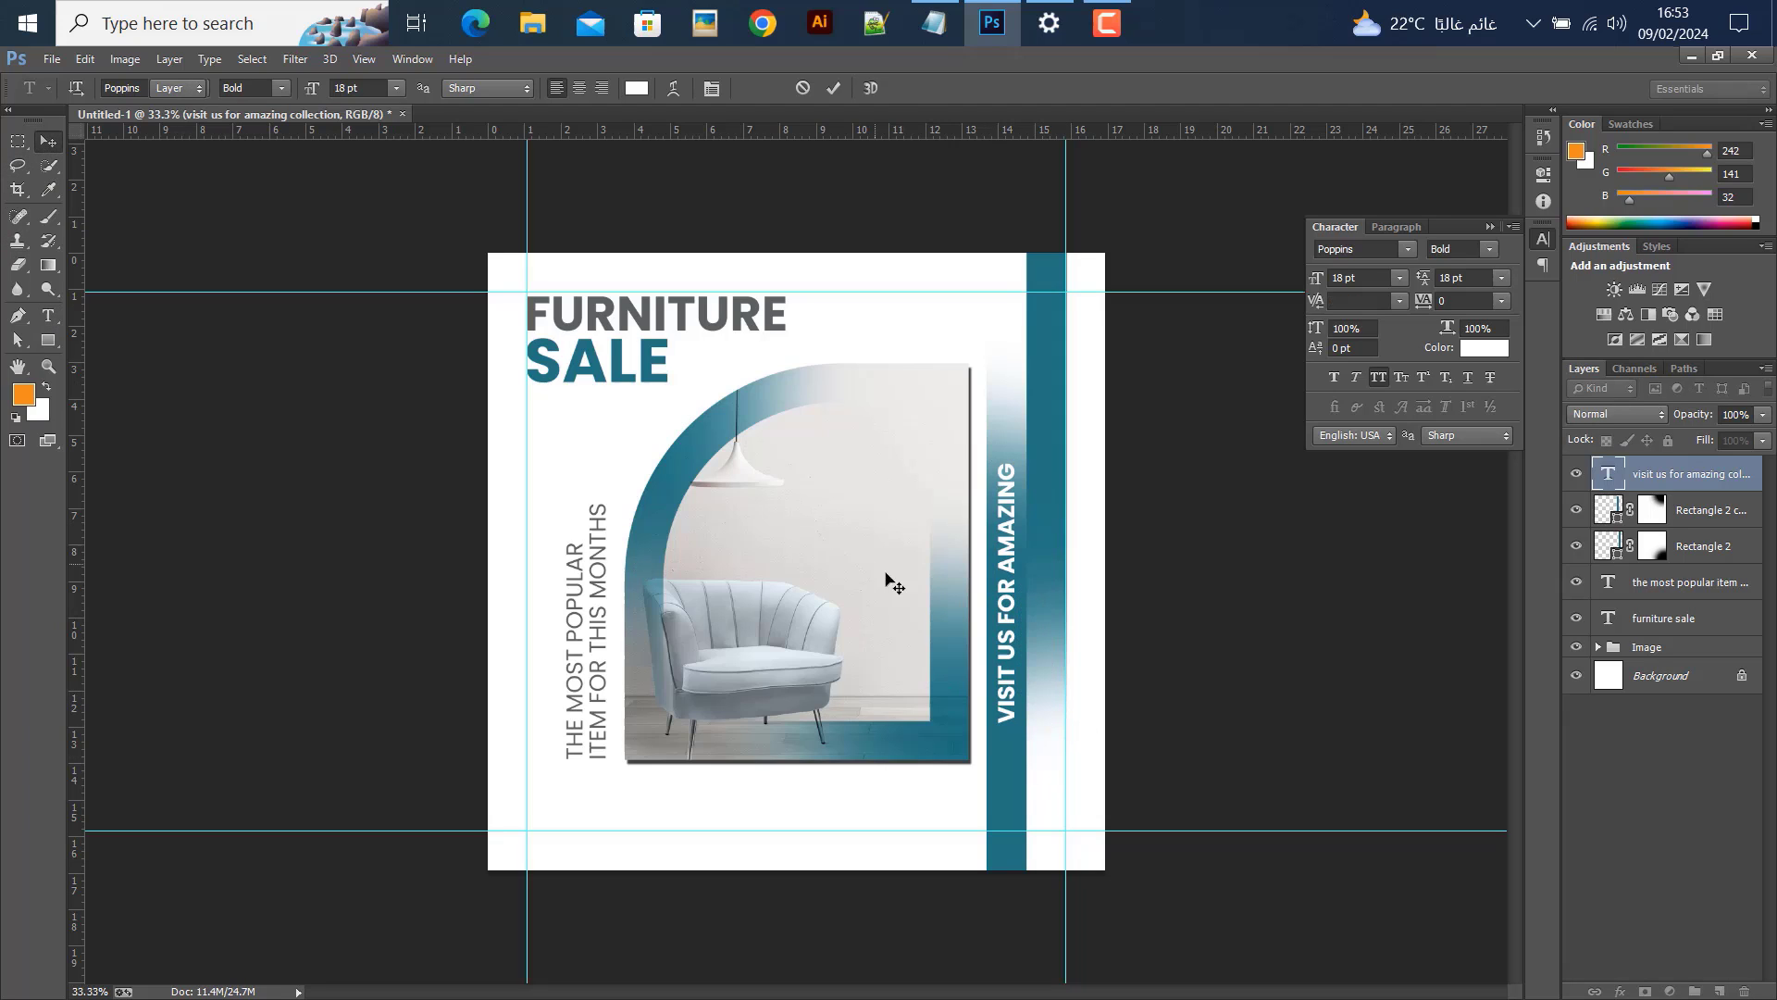
Duplicate the VISIT US FOR AMAZING text onto the right teal bar, higher up, and change the copy to COLLECTION
drag(1006, 567, 1054, 437)
key(t)
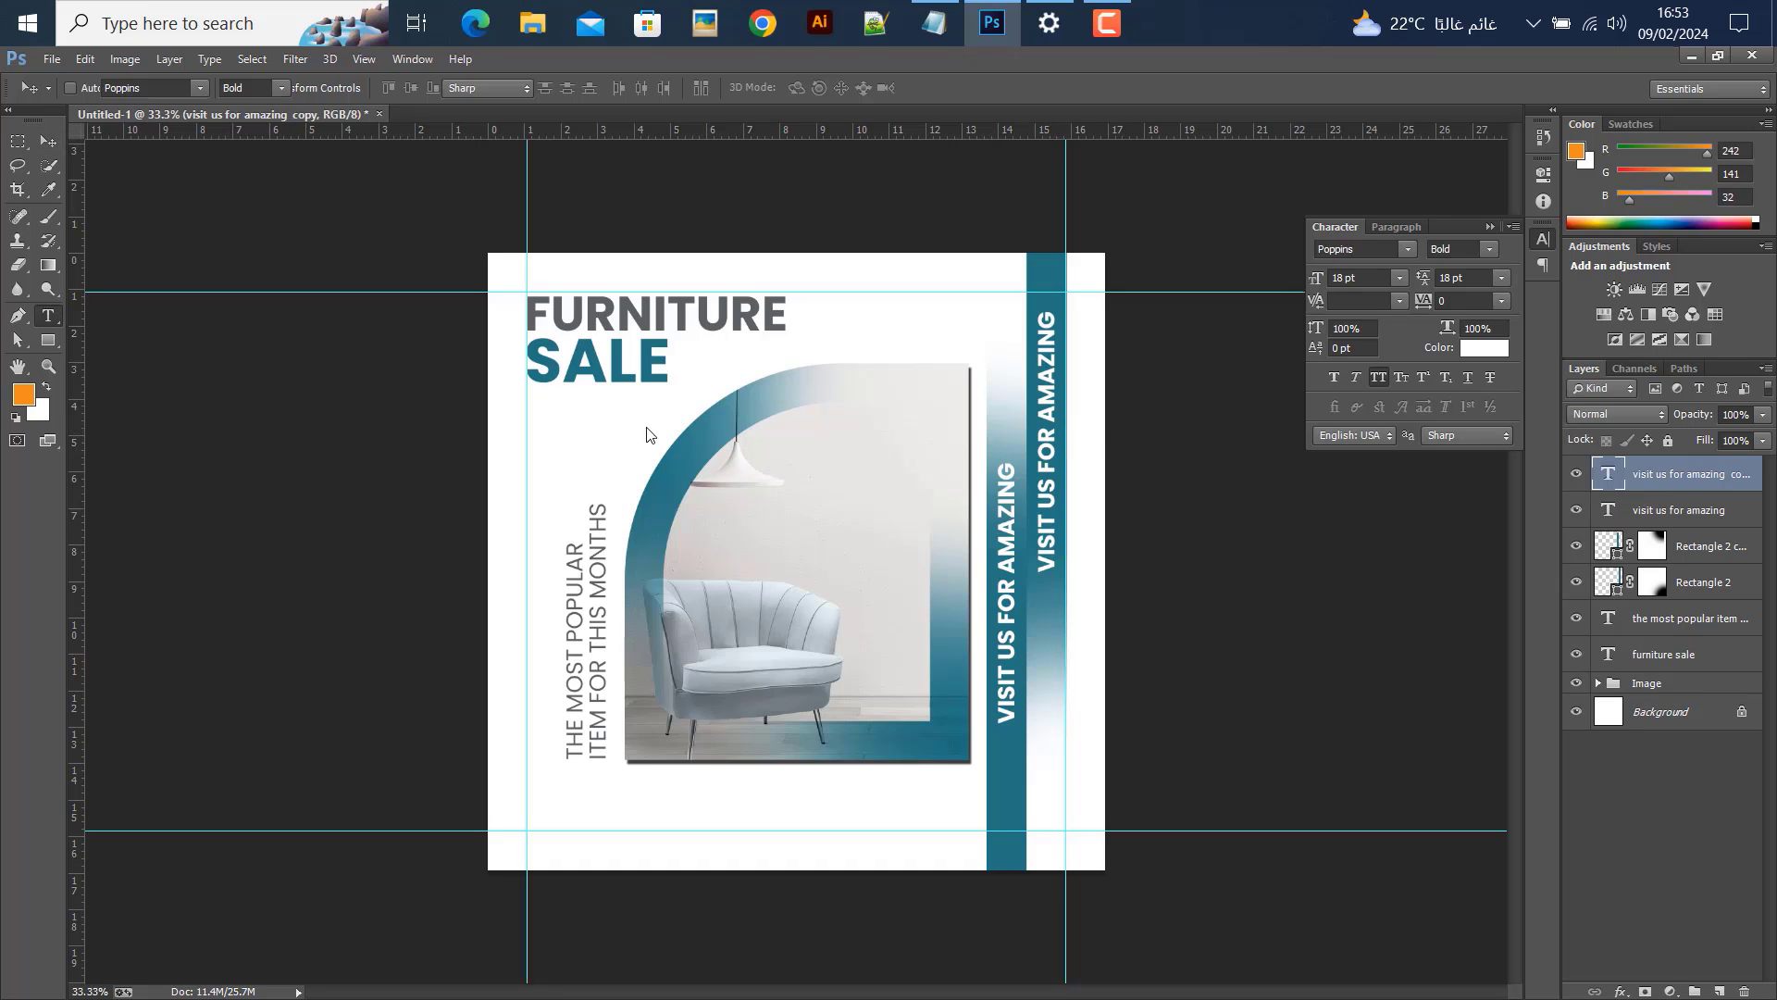
click(1051, 411)
key(ctrl+a)
text(COLLECTION)
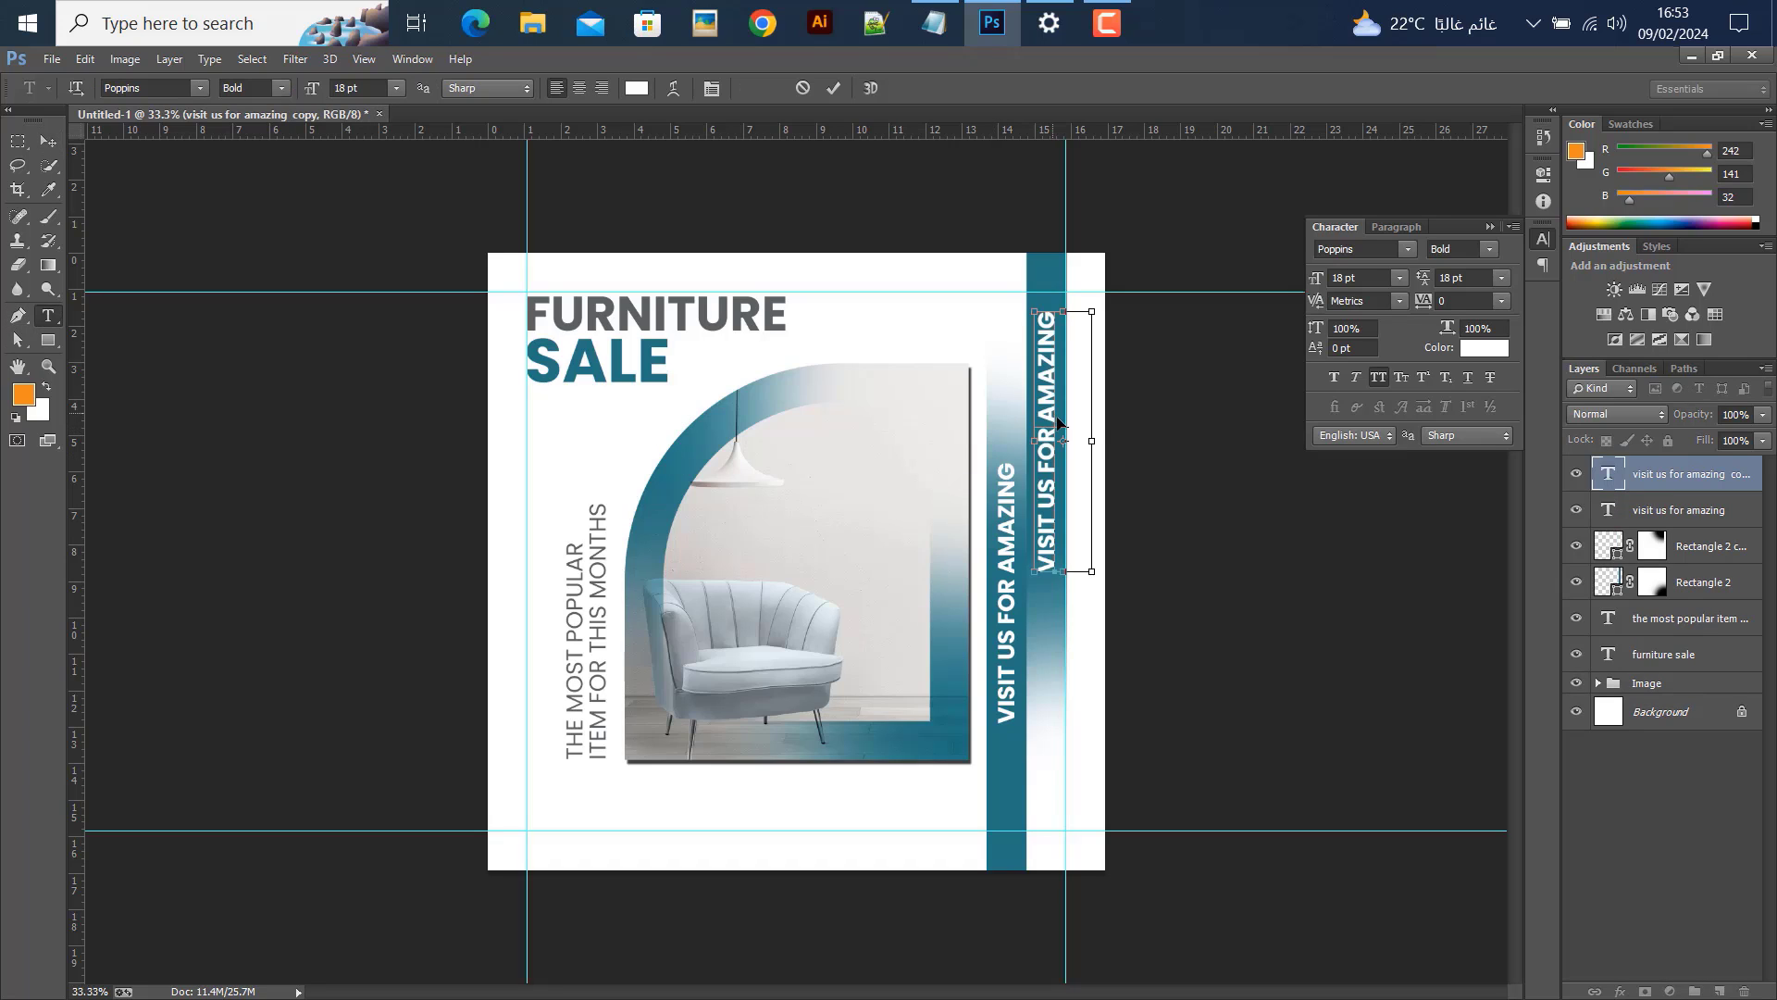
click(57, 143)
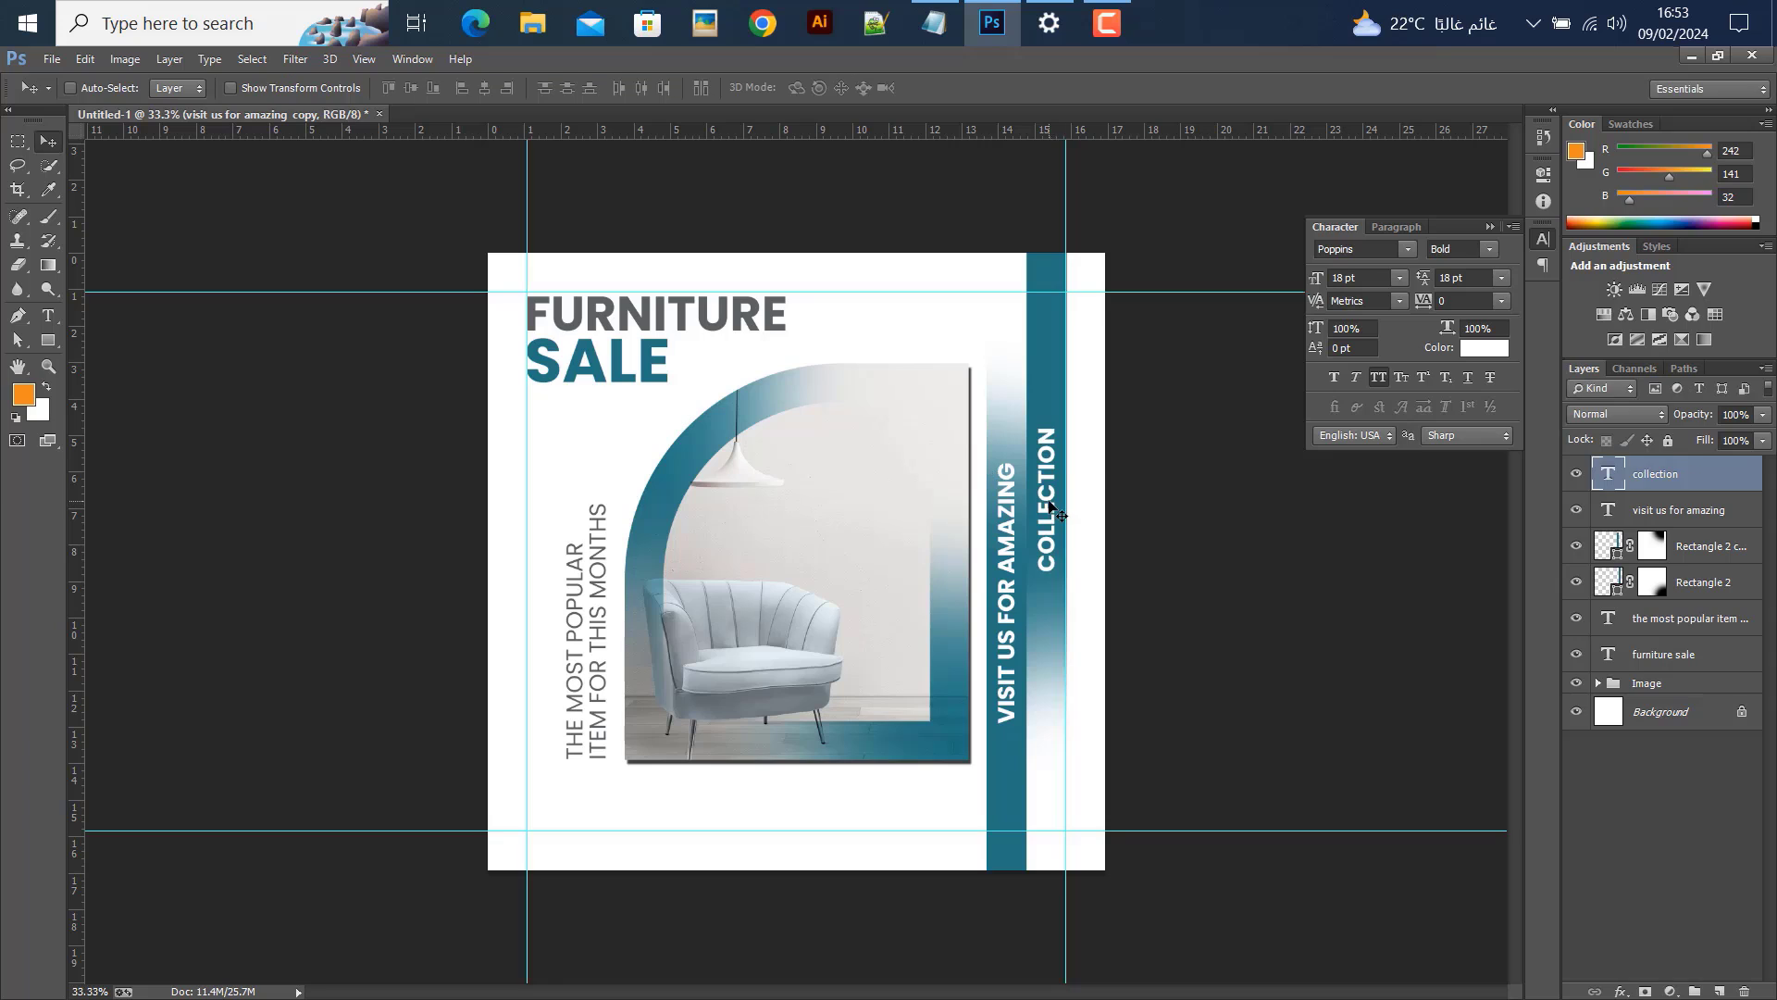
Move the COLLECTION text up the right teal bar, set its font size to 24 pt and adjust its position slightly
drag(1051, 499, 1050, 412)
click(1400, 284)
click(1368, 511)
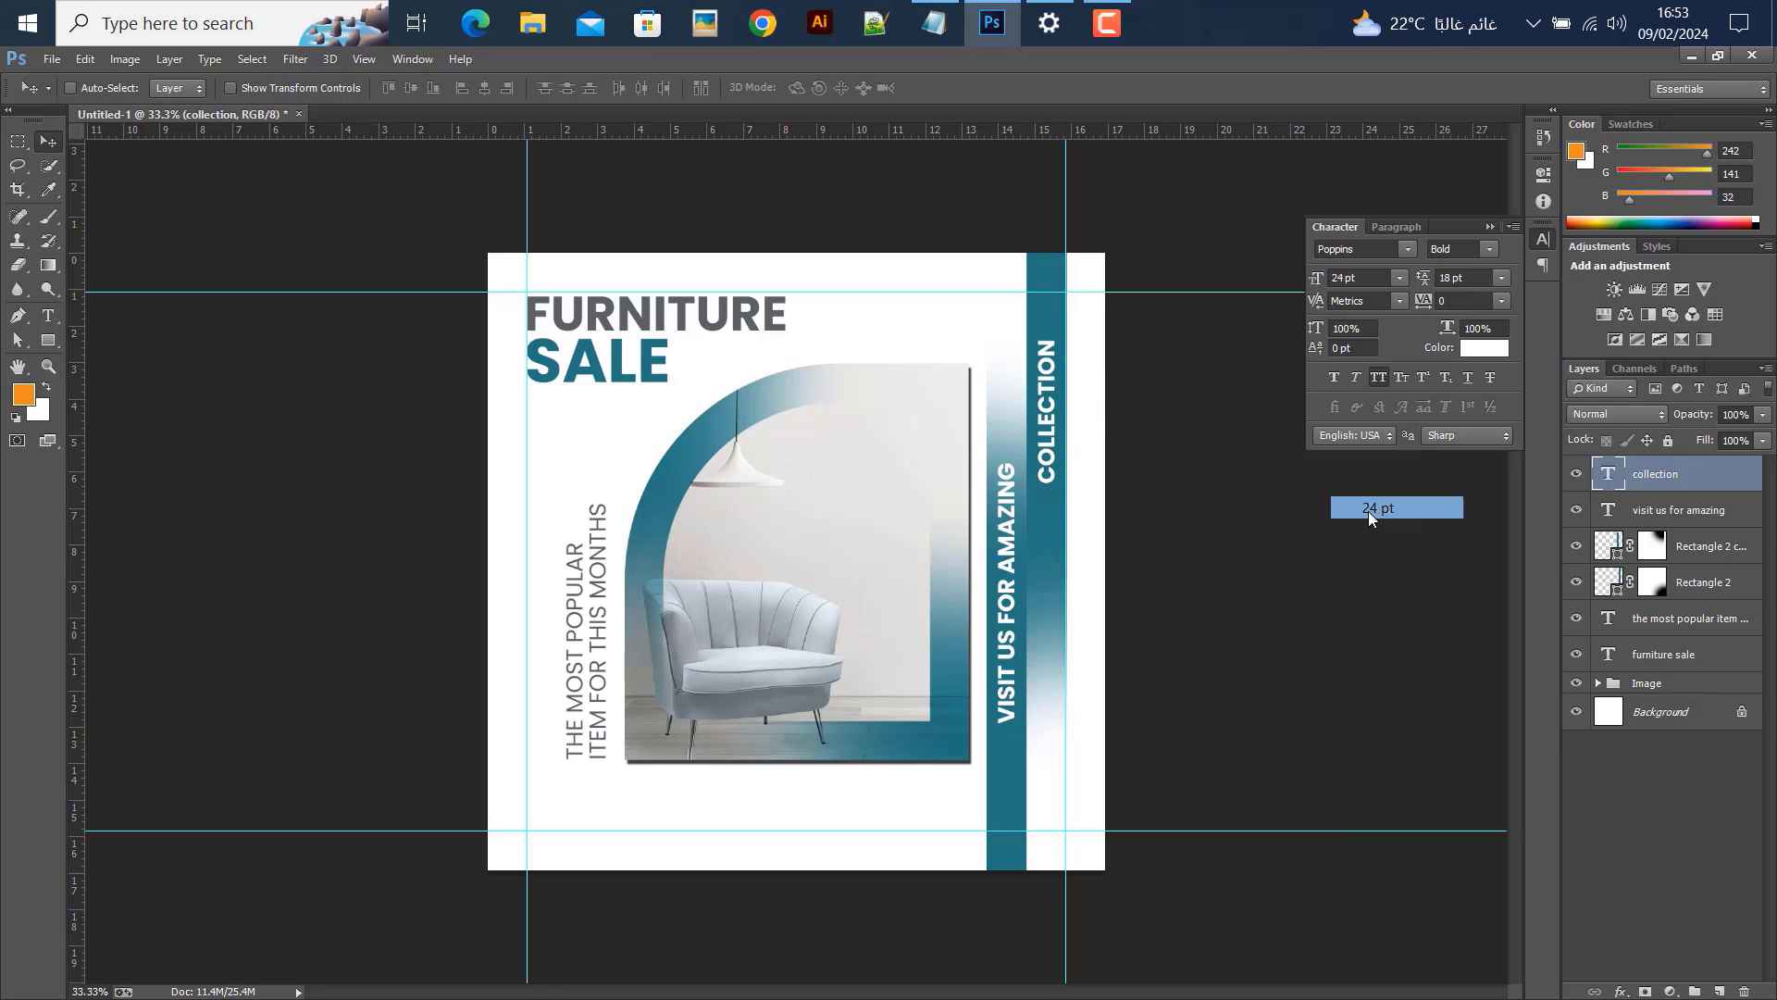
drag(1046, 469, 1045, 482)
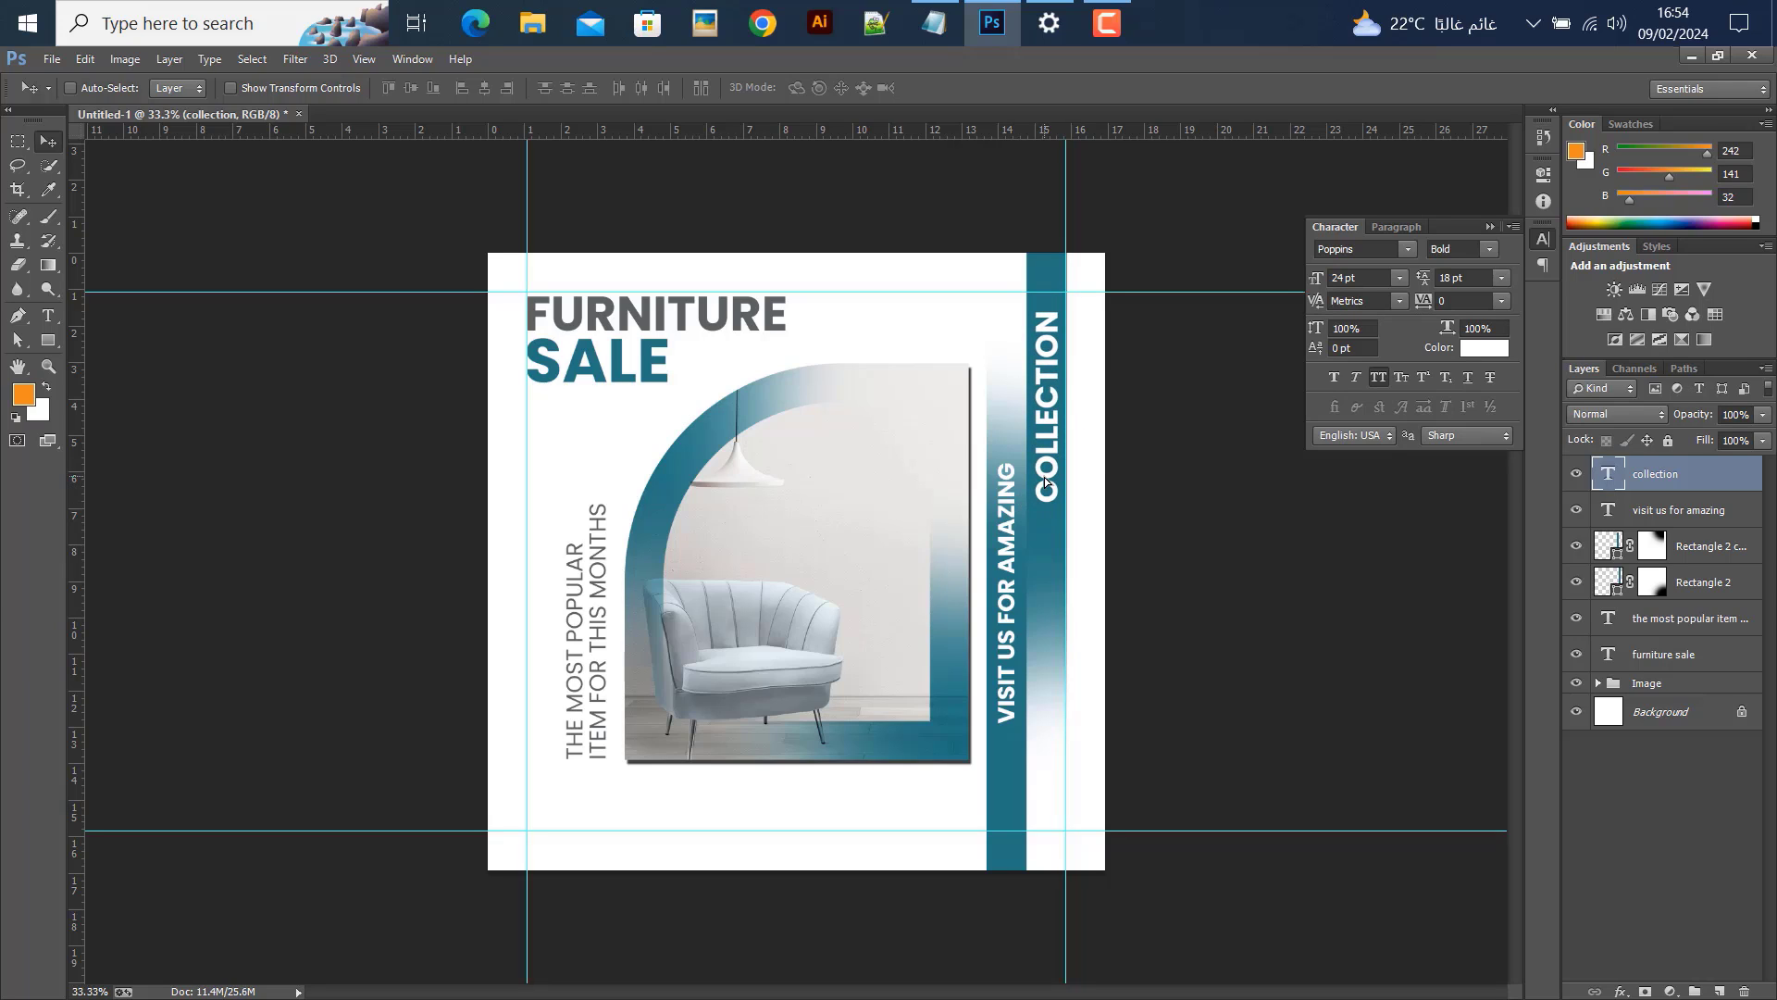
Move the VISIT US FOR AMAZING text down near the lower end of its teal bar and check the layout with guides hidden
click(1716, 510)
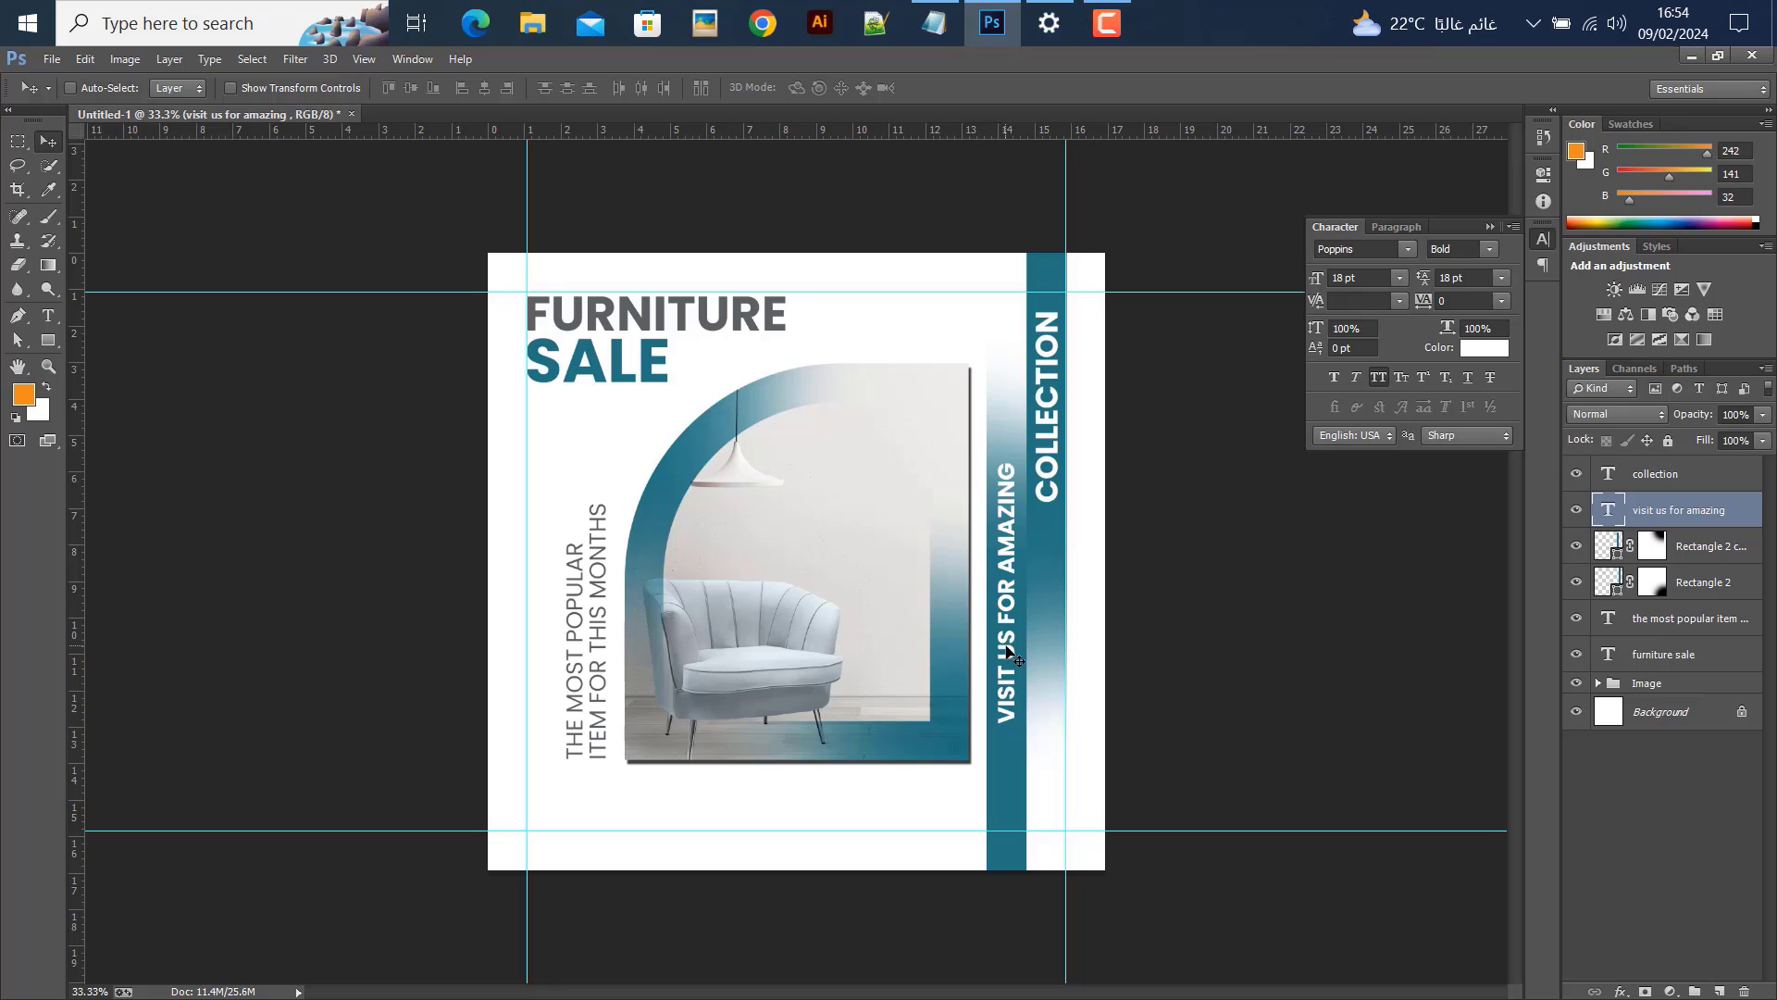
drag(1006, 650, 1005, 751)
scroll(1022, 714, down, 2)
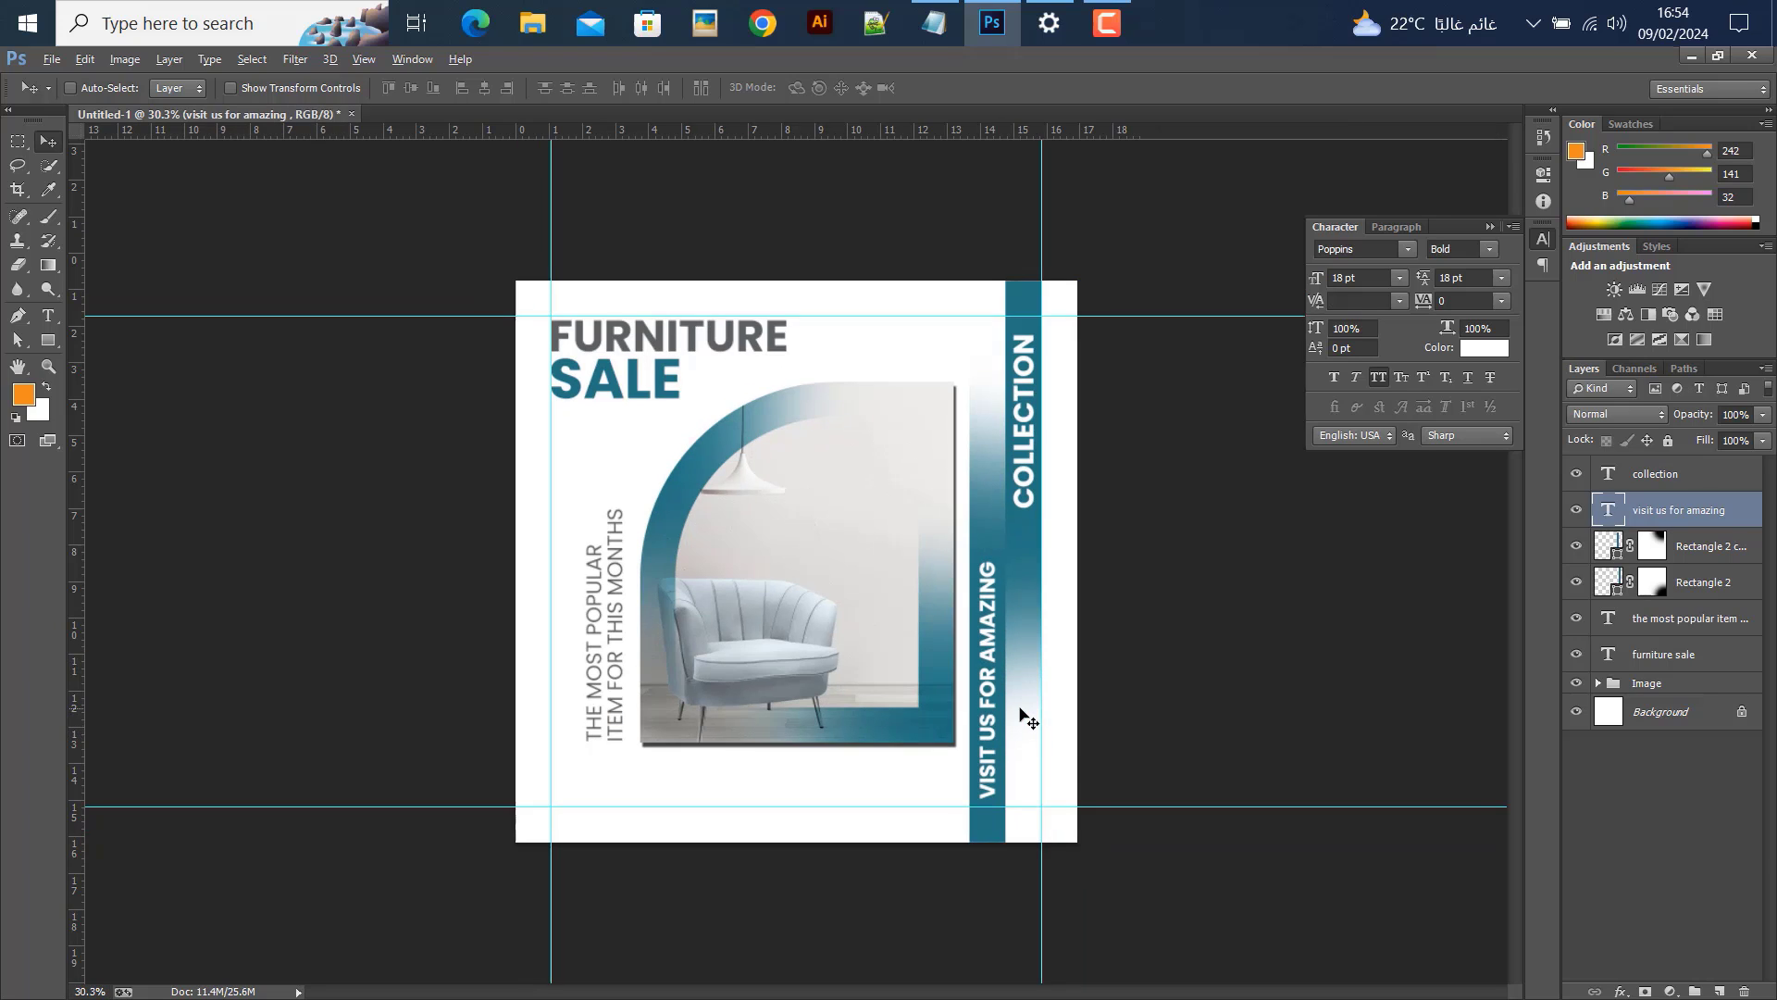
scroll(1001, 673, up, 2)
key(alt)
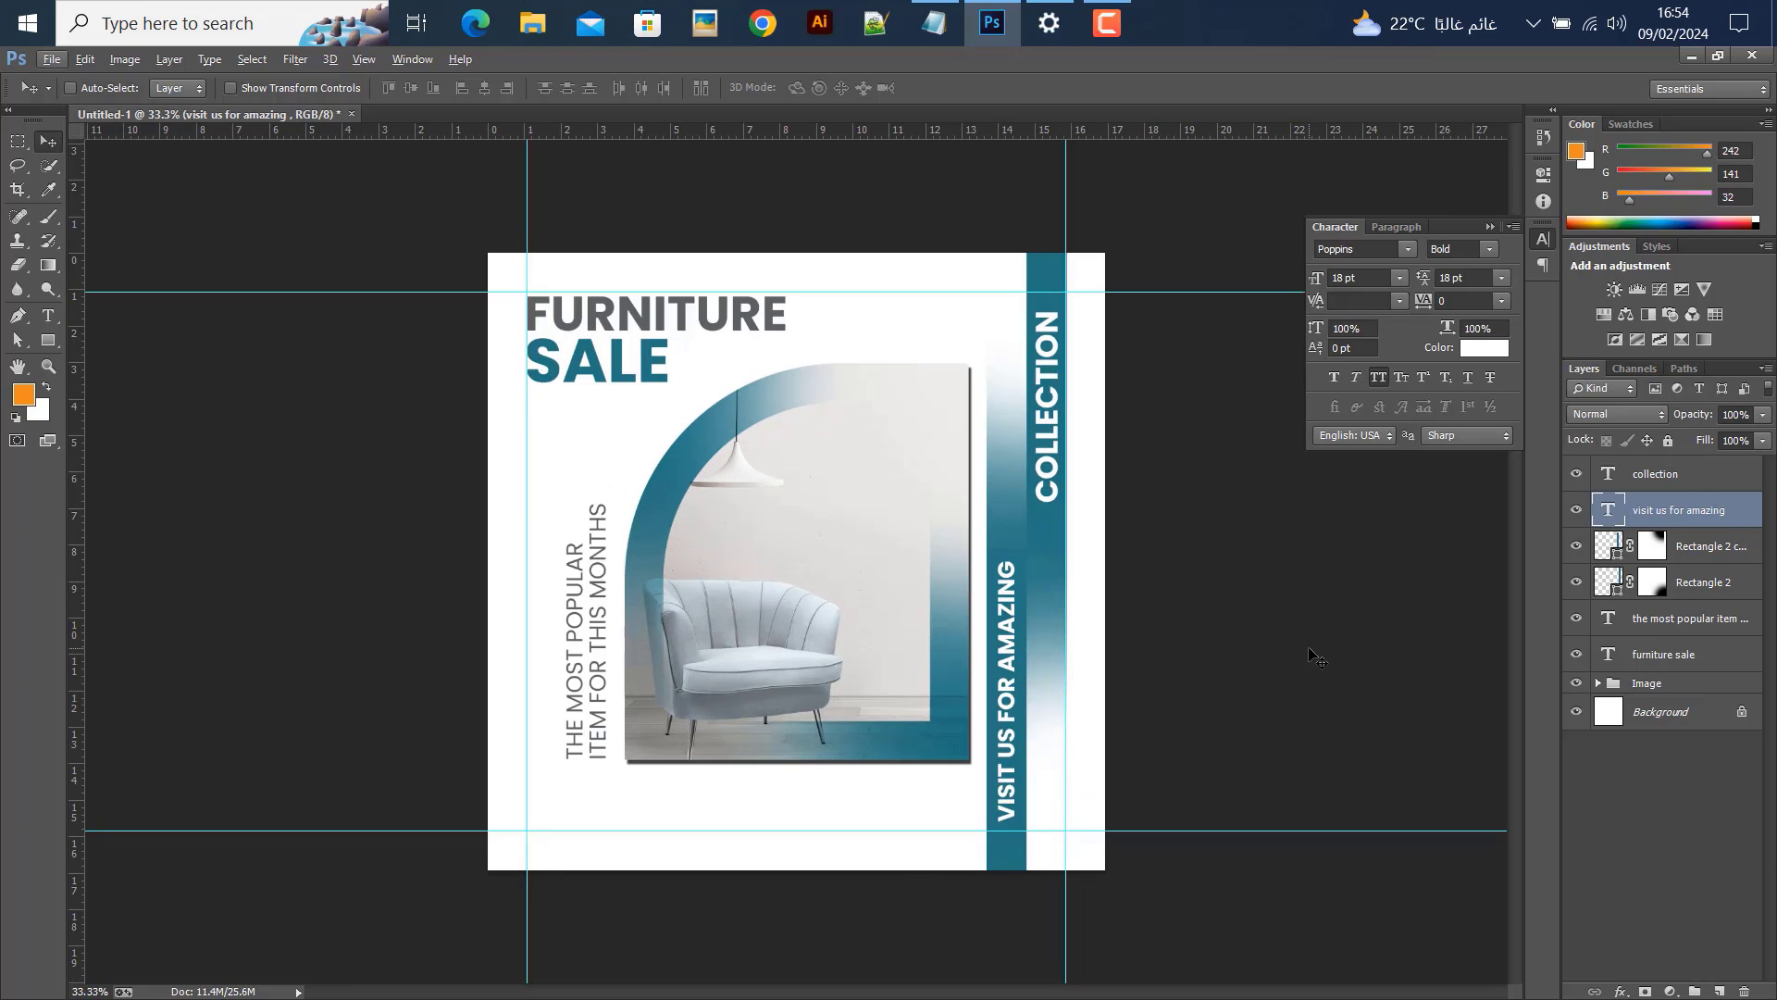
key(ctrl+h)
scroll(1080, 660, down, 1)
scroll(1080, 660, up, 1)
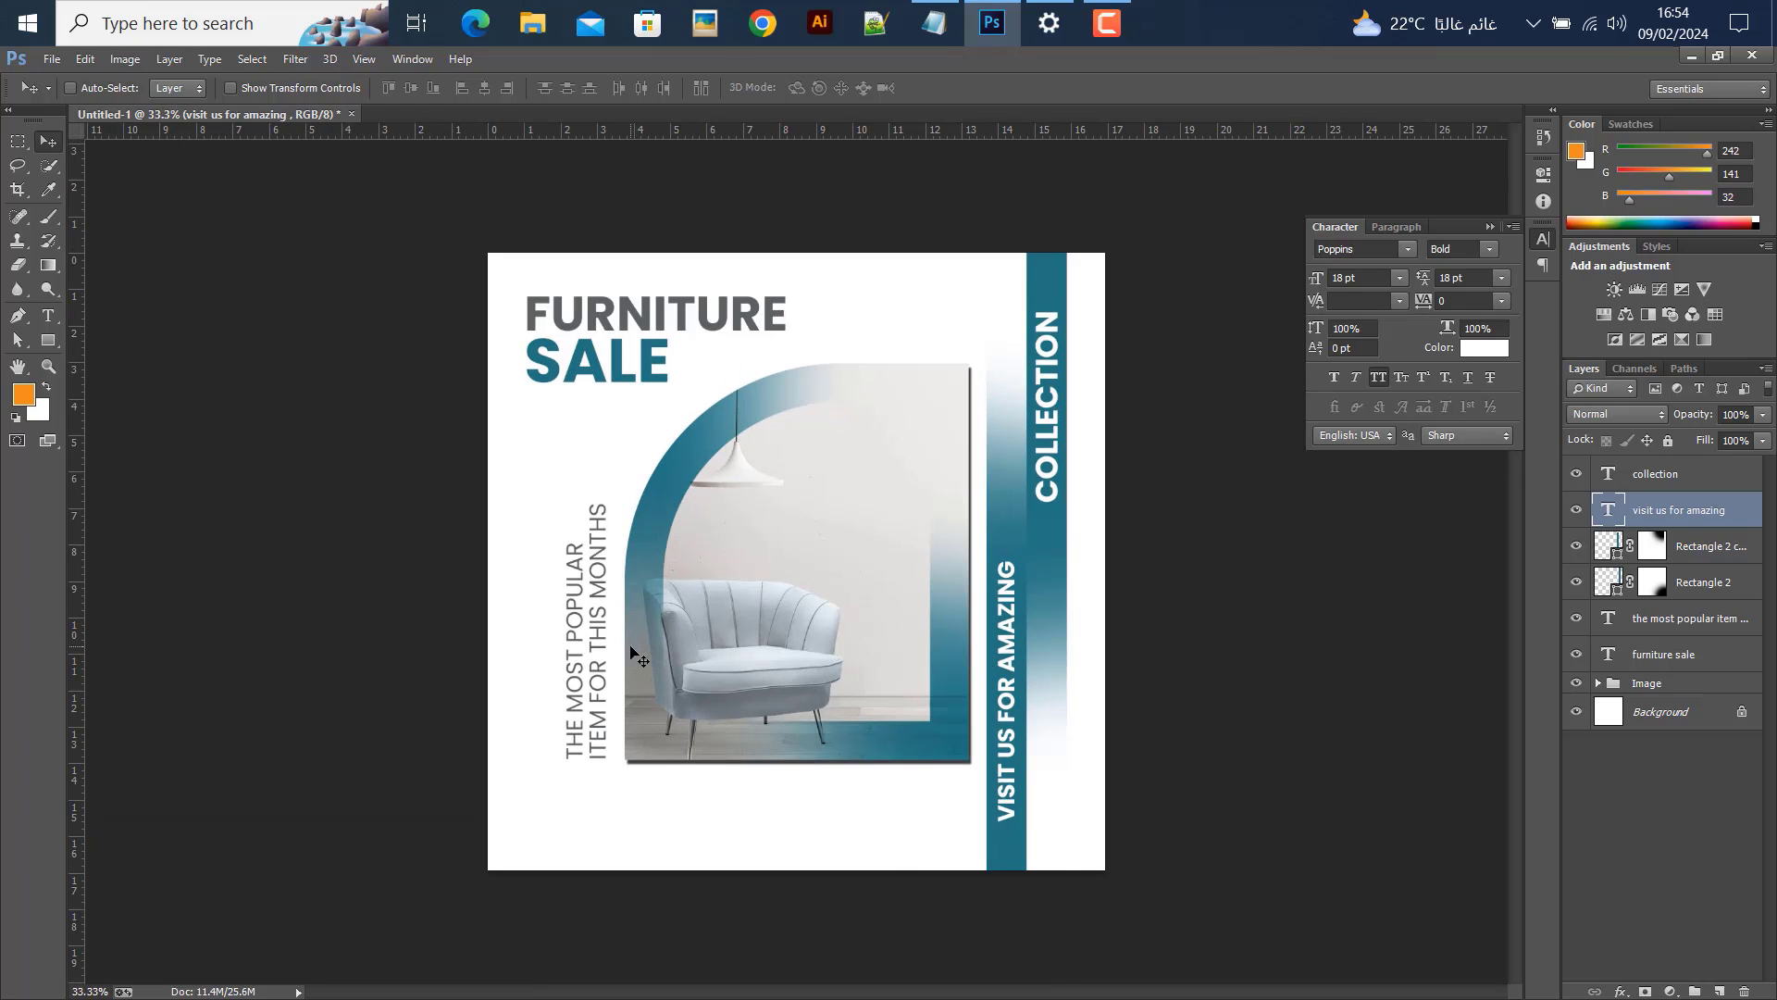
key(ctrl+h)
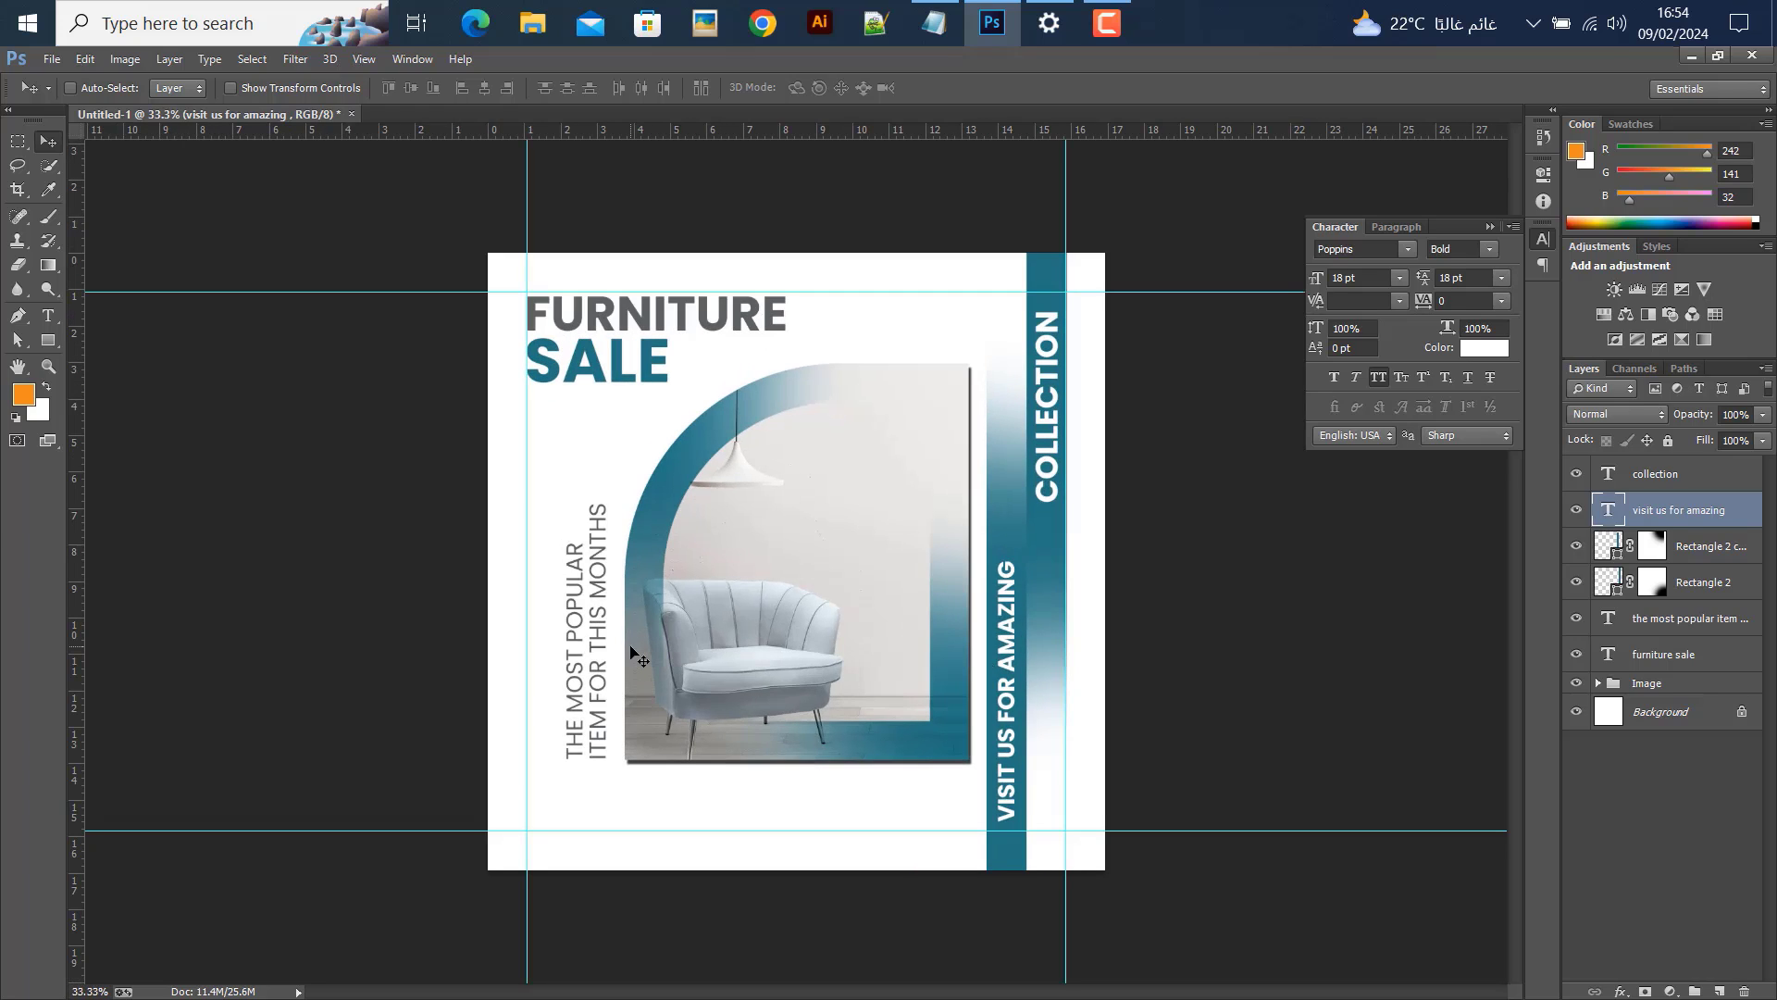
Nudge the THE MOST POPULAR ITEM FOR THIS MONTHS text left, away from the arched image frame
ctrl+click(571, 631)
key(shift+Left)
key(shift+Left)
key(shift+Left)
key(shift+Left)
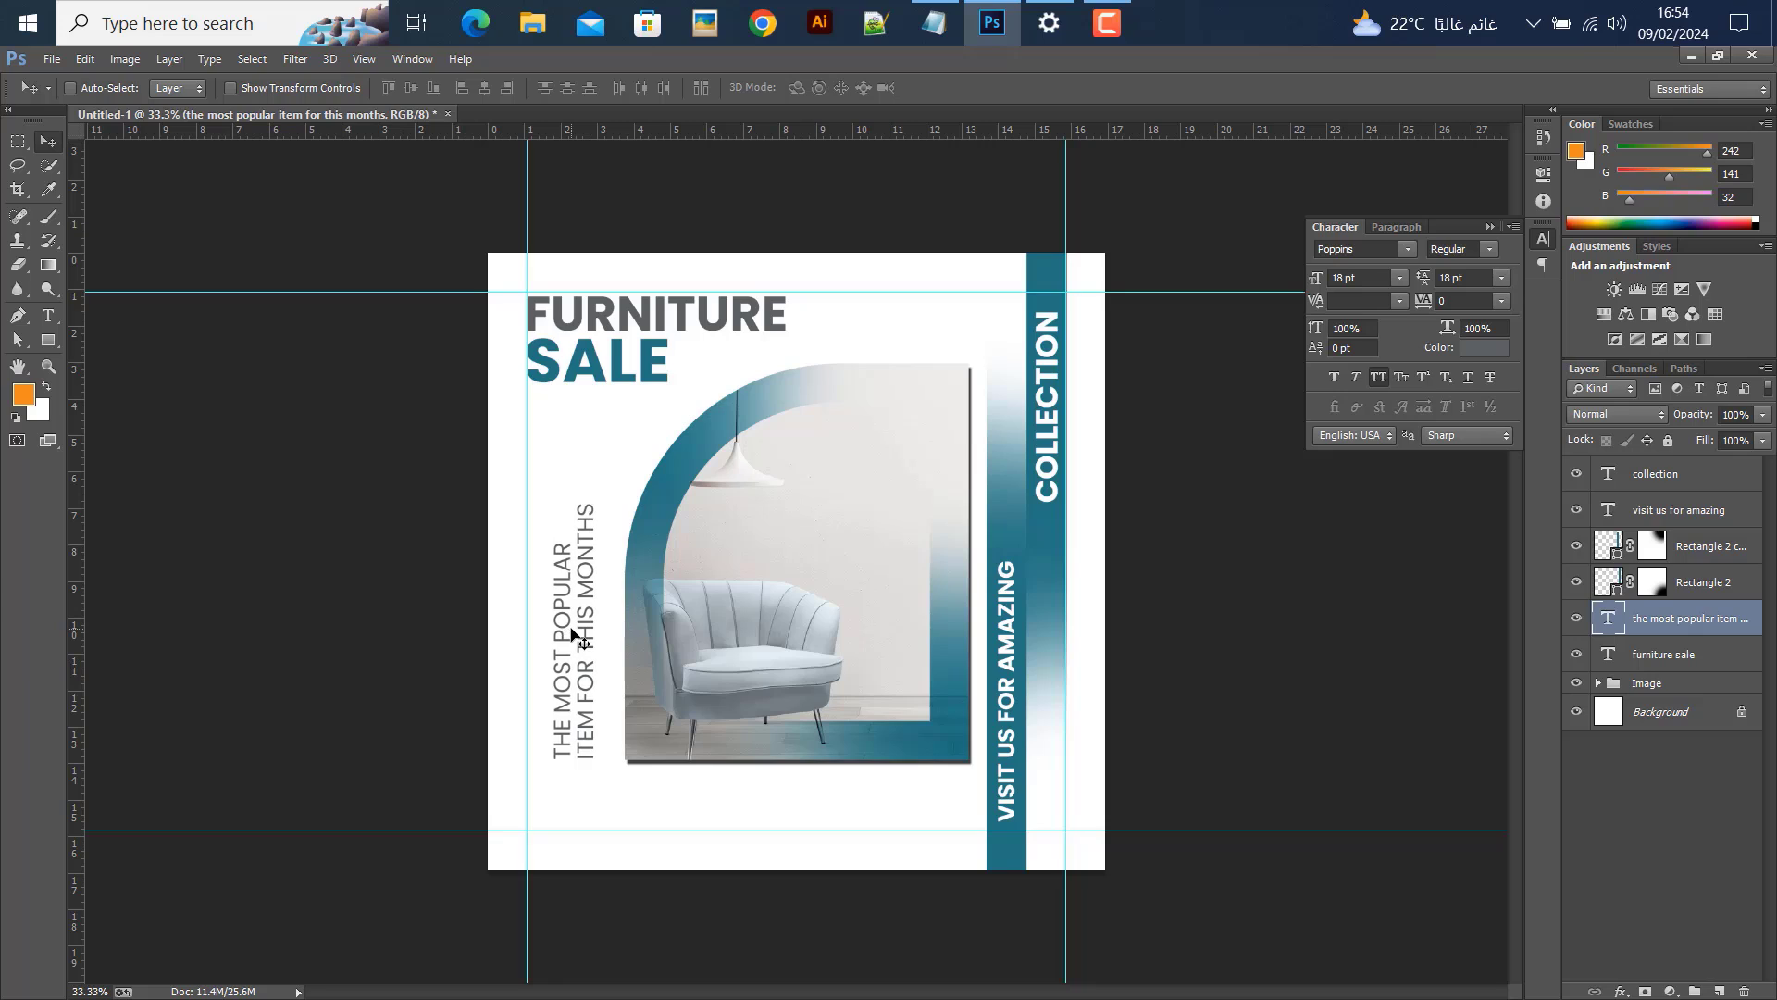
key(shift+Left)
key(shift+Left)
key(shift+Right)
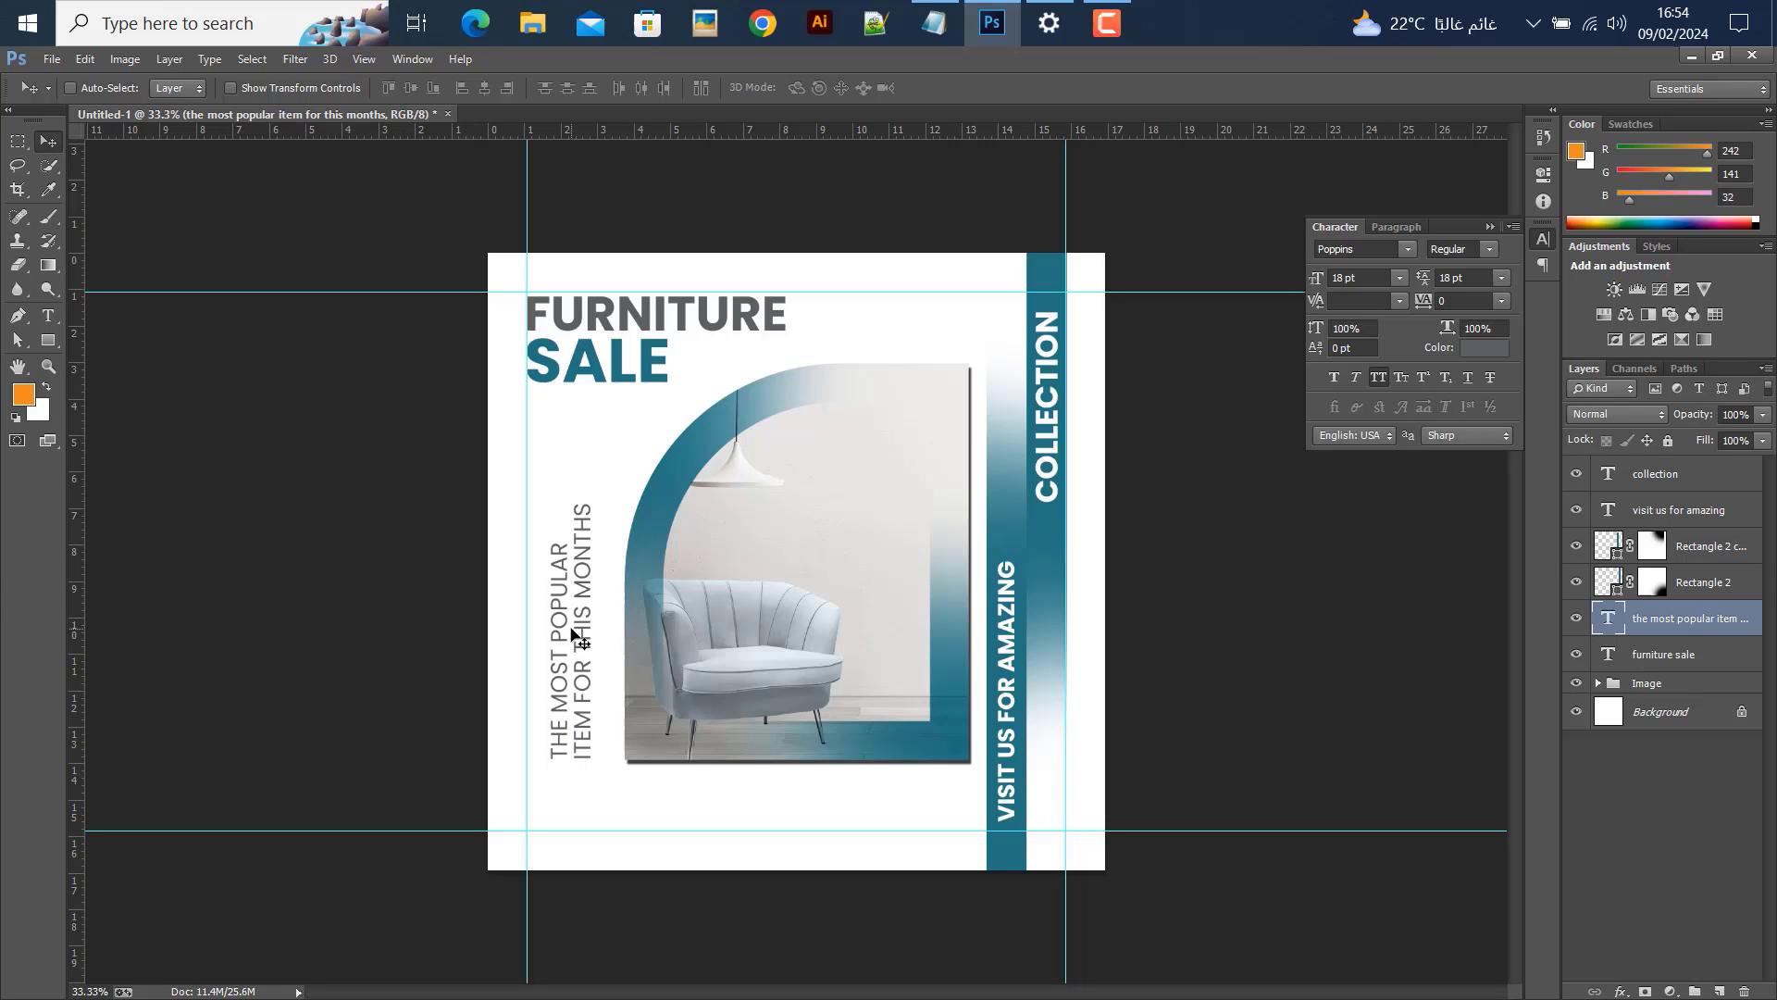
Nudge the Image group slightly left and down, closer to the vertical grey text
click(1657, 683)
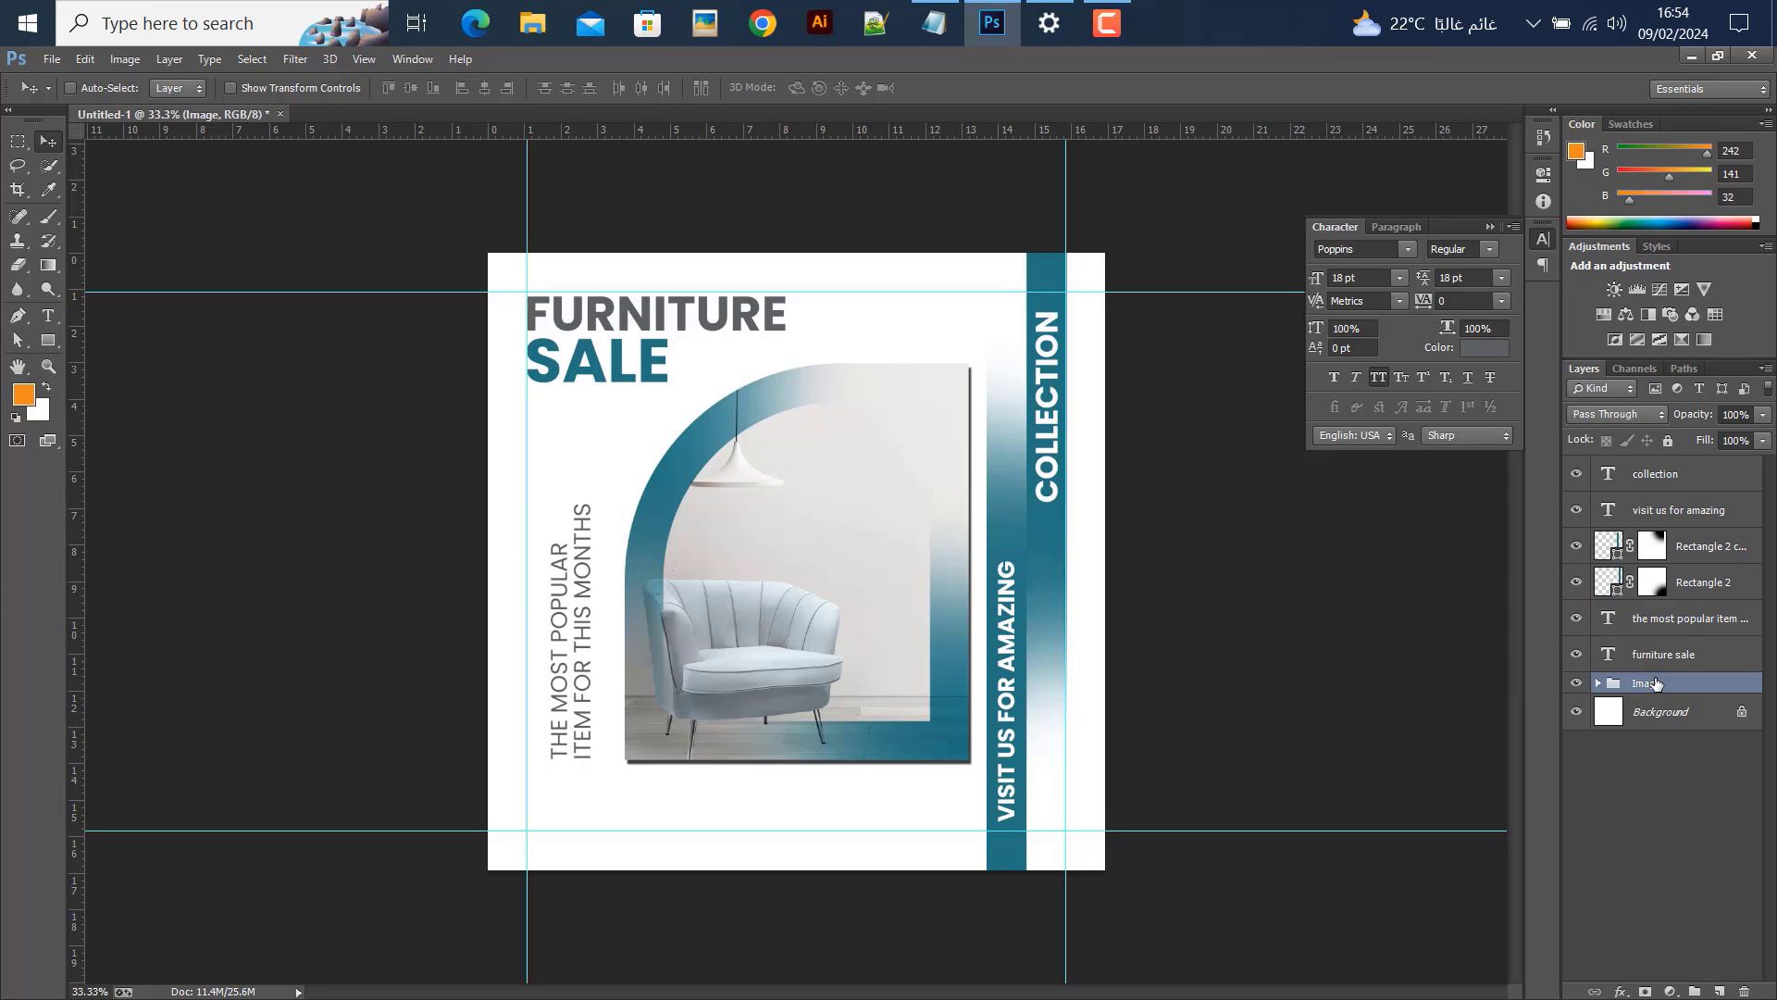
key(shift+Left)
key(shift+Down)
key(shift+Left)
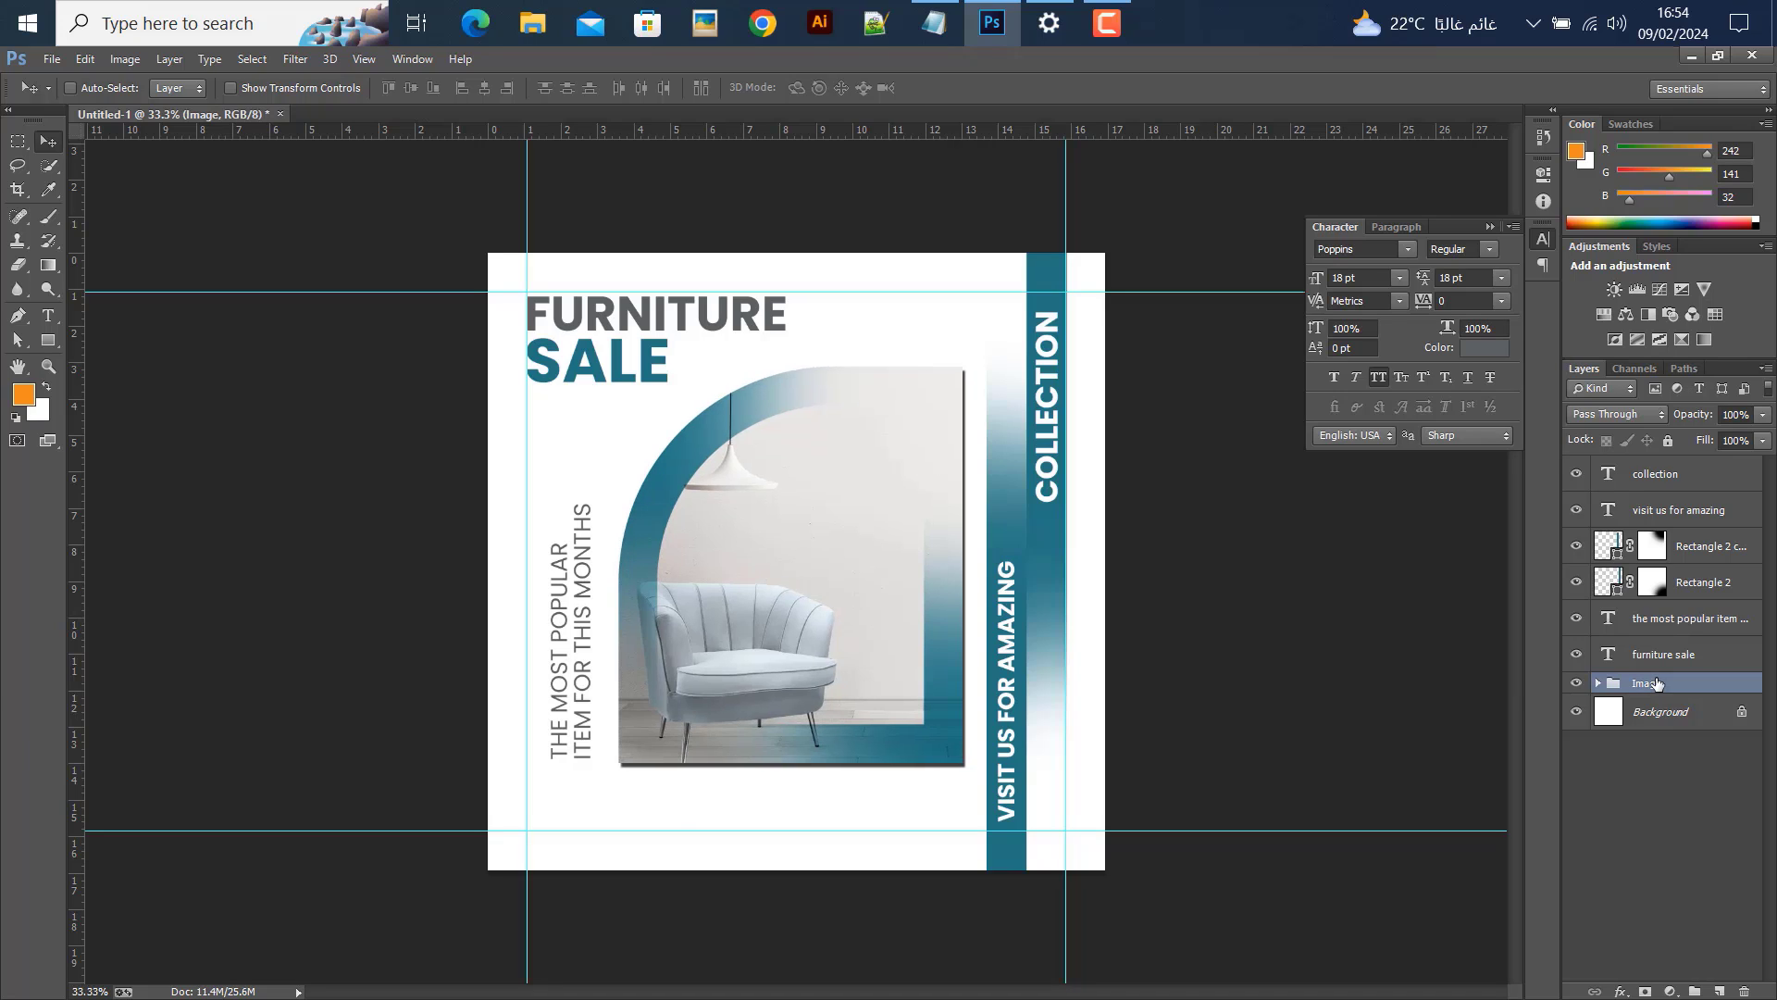
key(shift+Down)
key(shift+Up)
key(shift+Left)
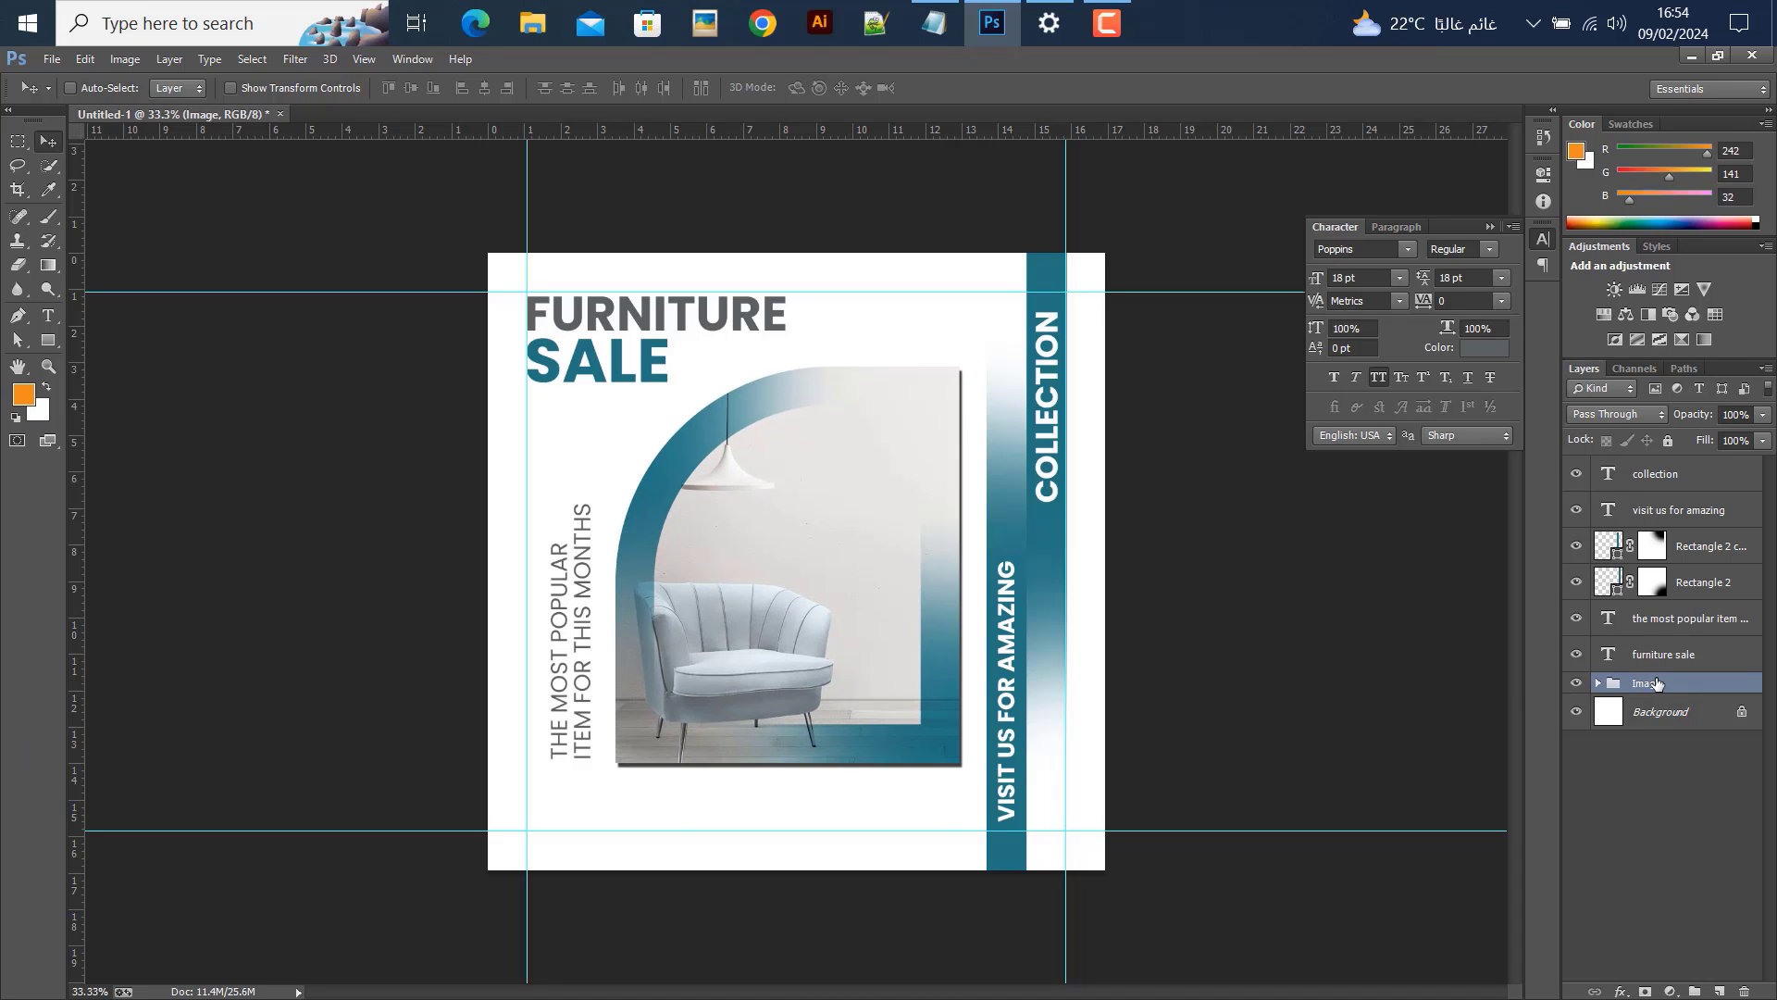
key(shift+Down)
key(shift+Up)
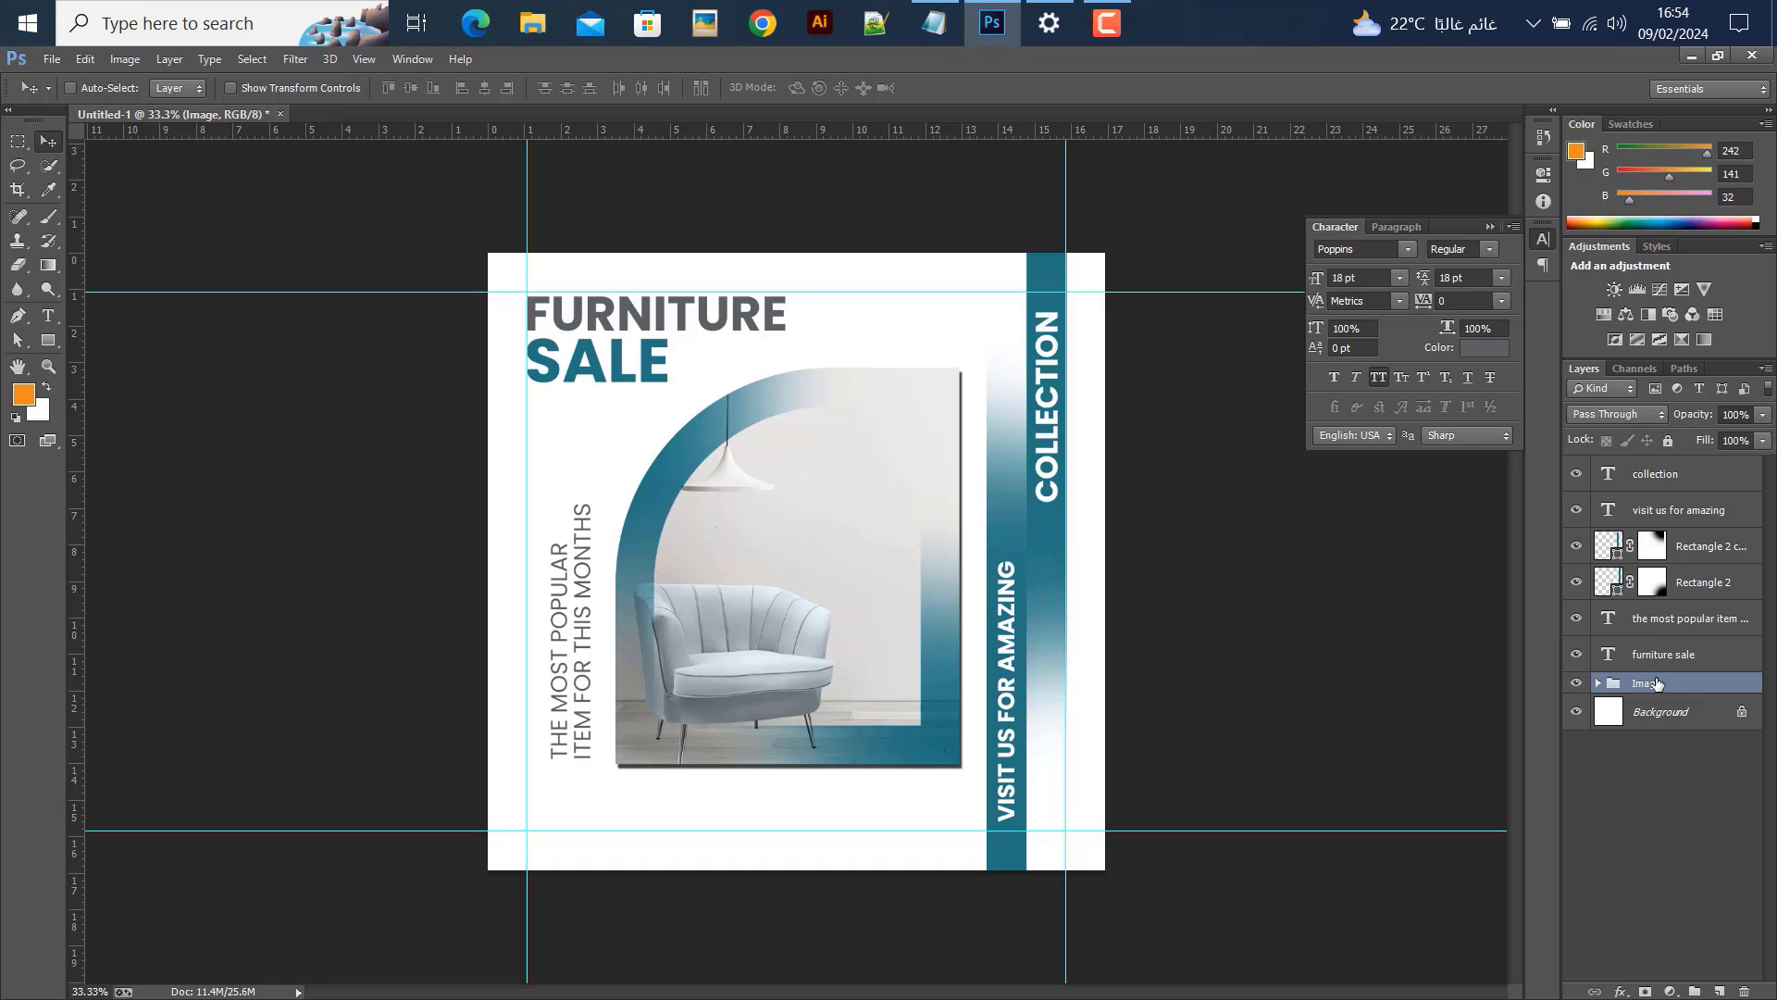
click(934, 23)
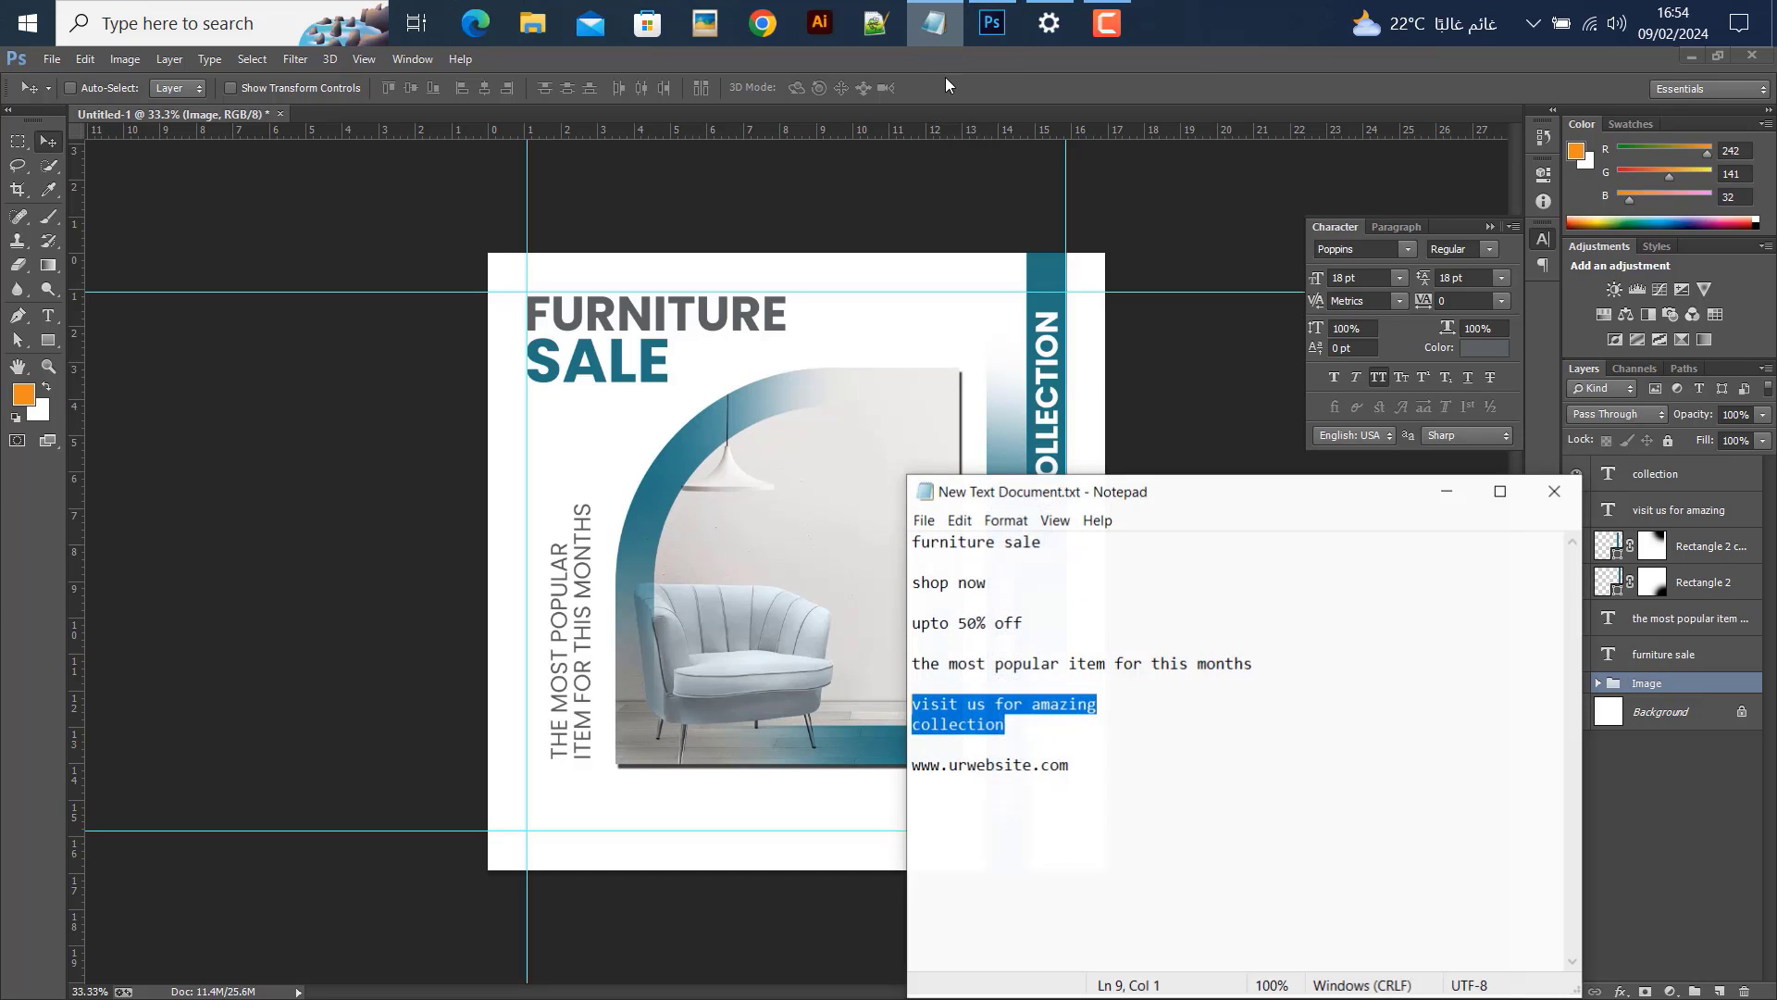
click(1007, 769)
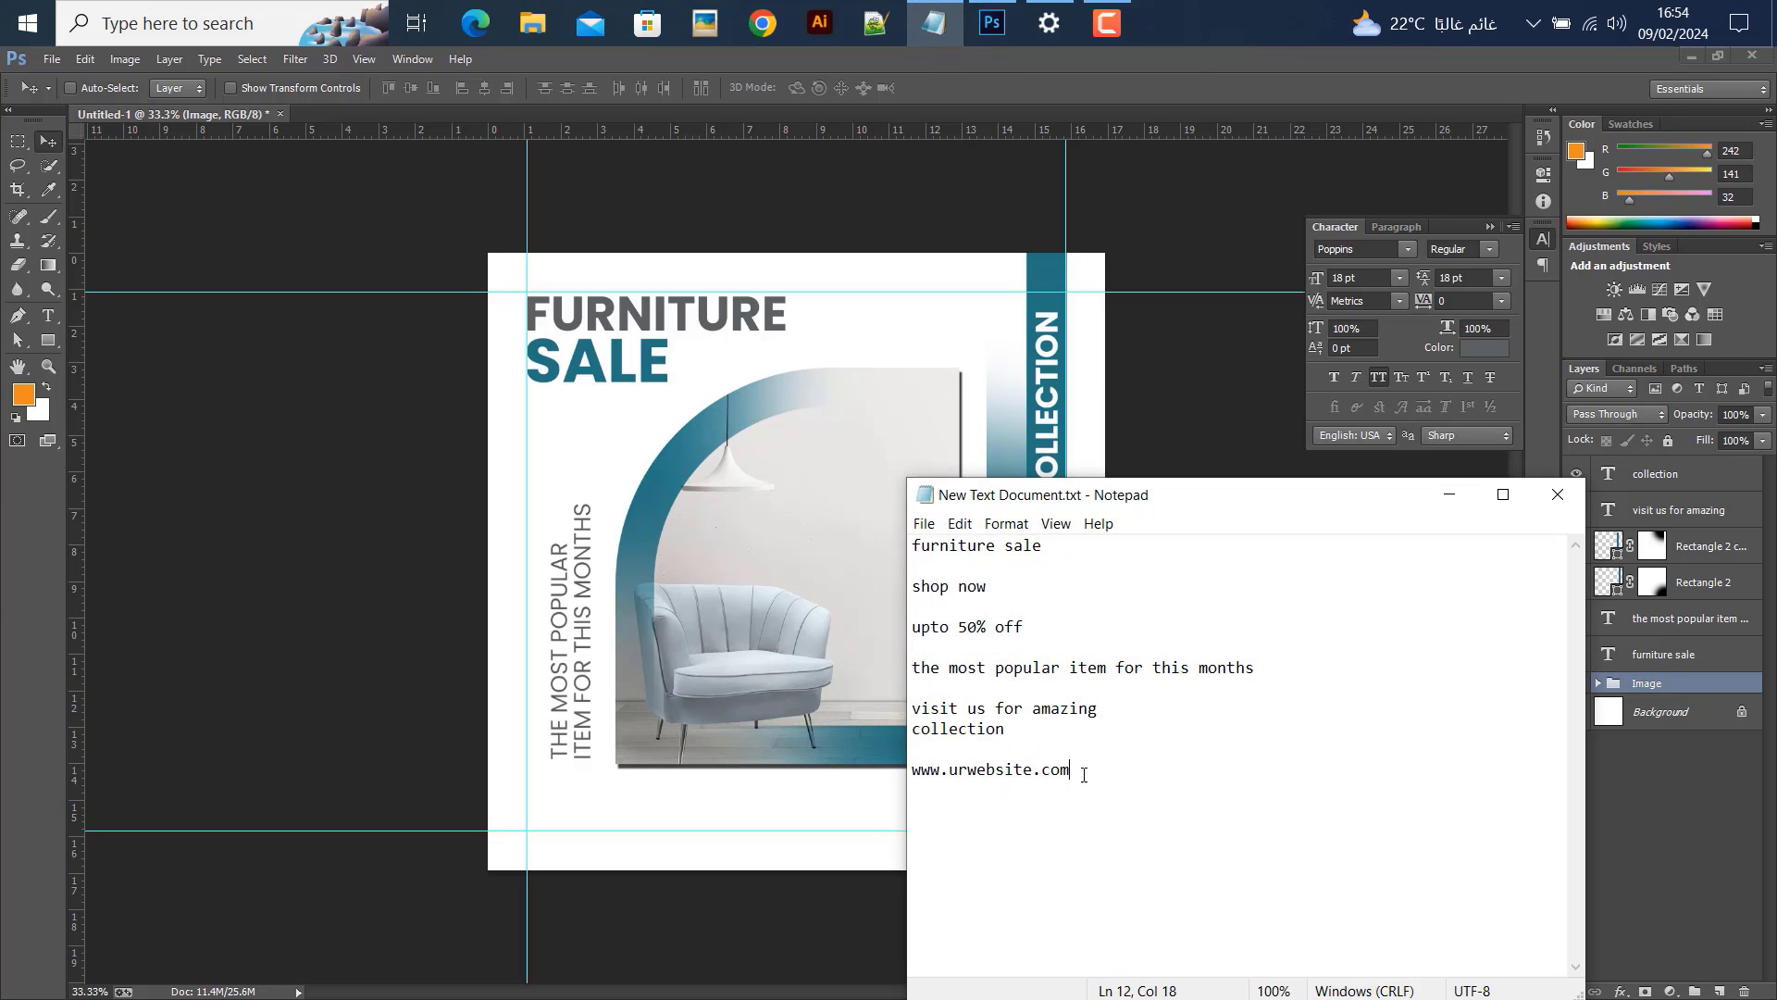
drag(1084, 775, 899, 775)
key(ctrl+c)
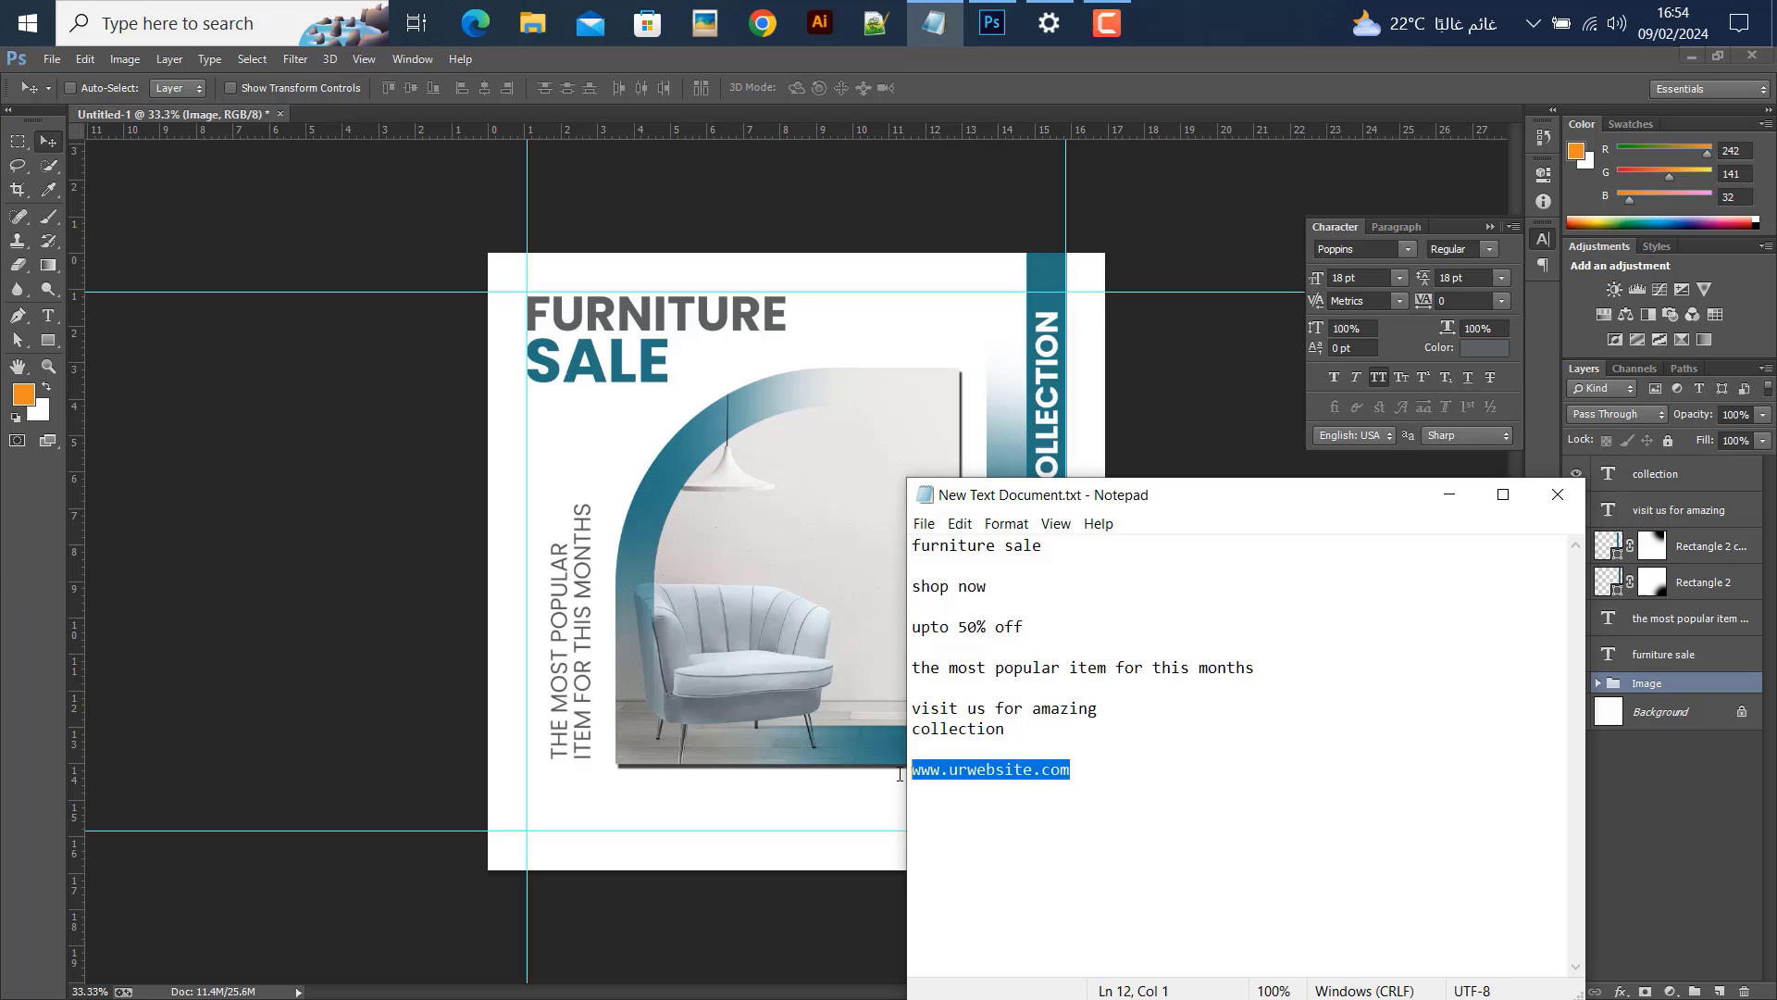
click(1449, 497)
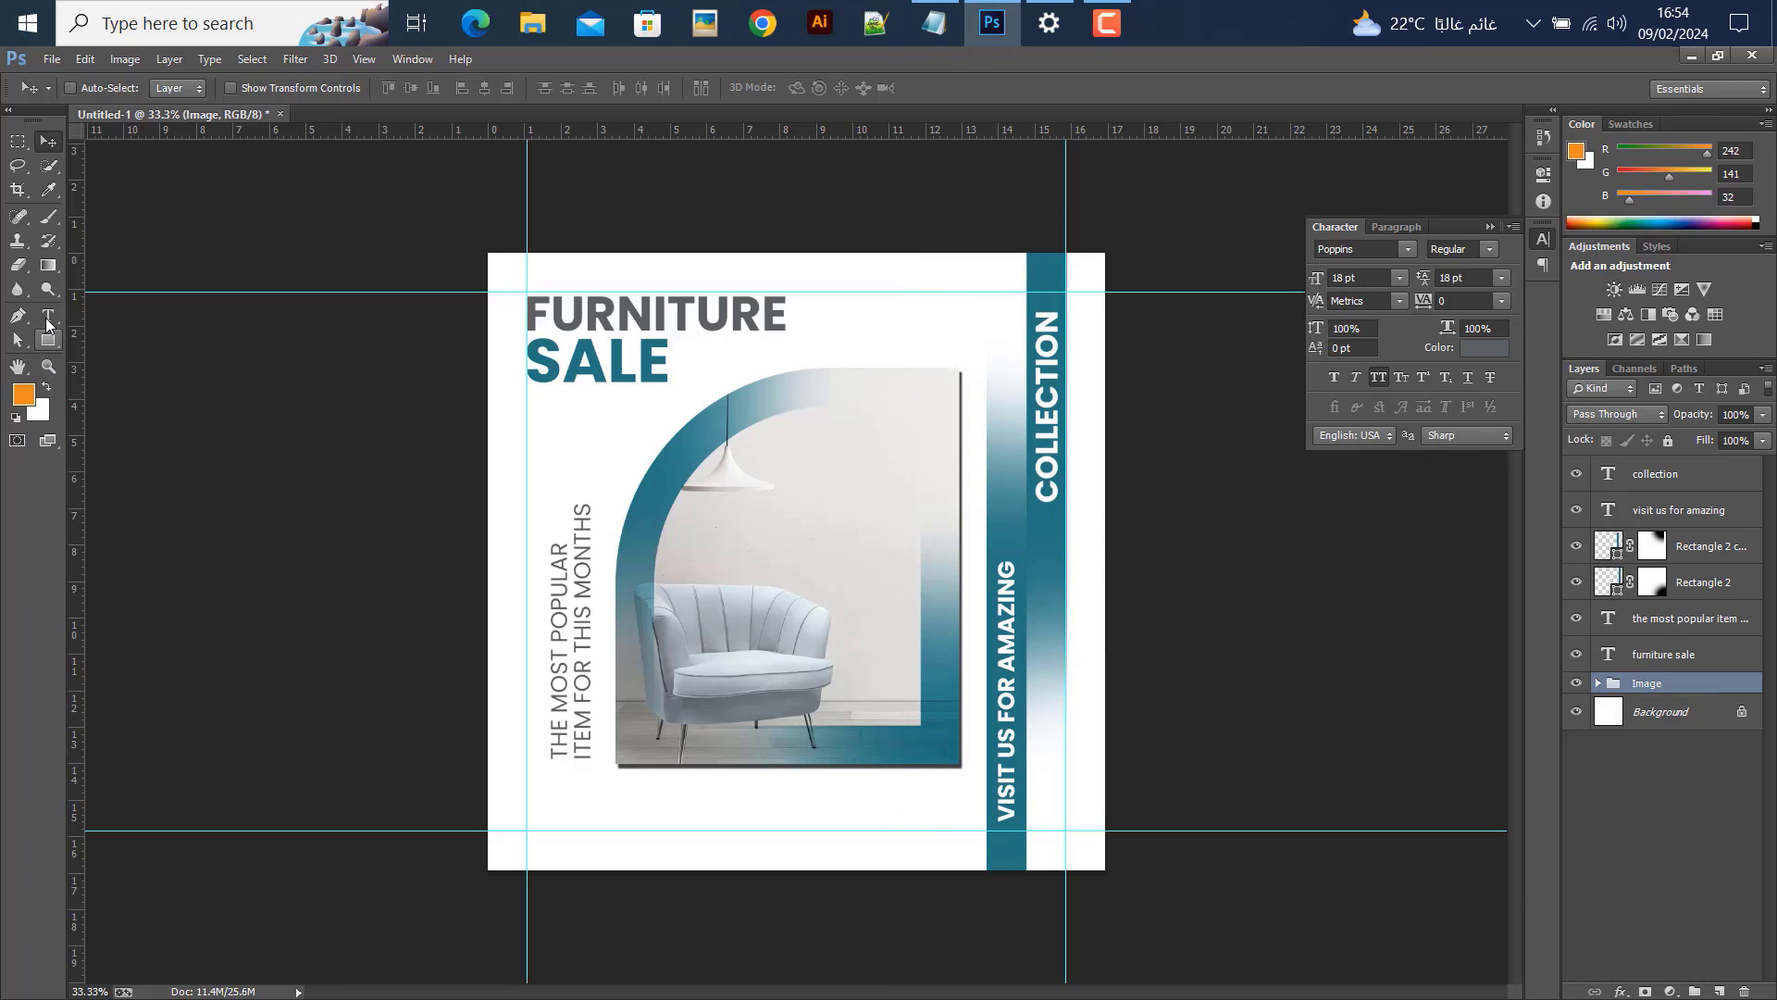
click(48, 317)
click(700, 812)
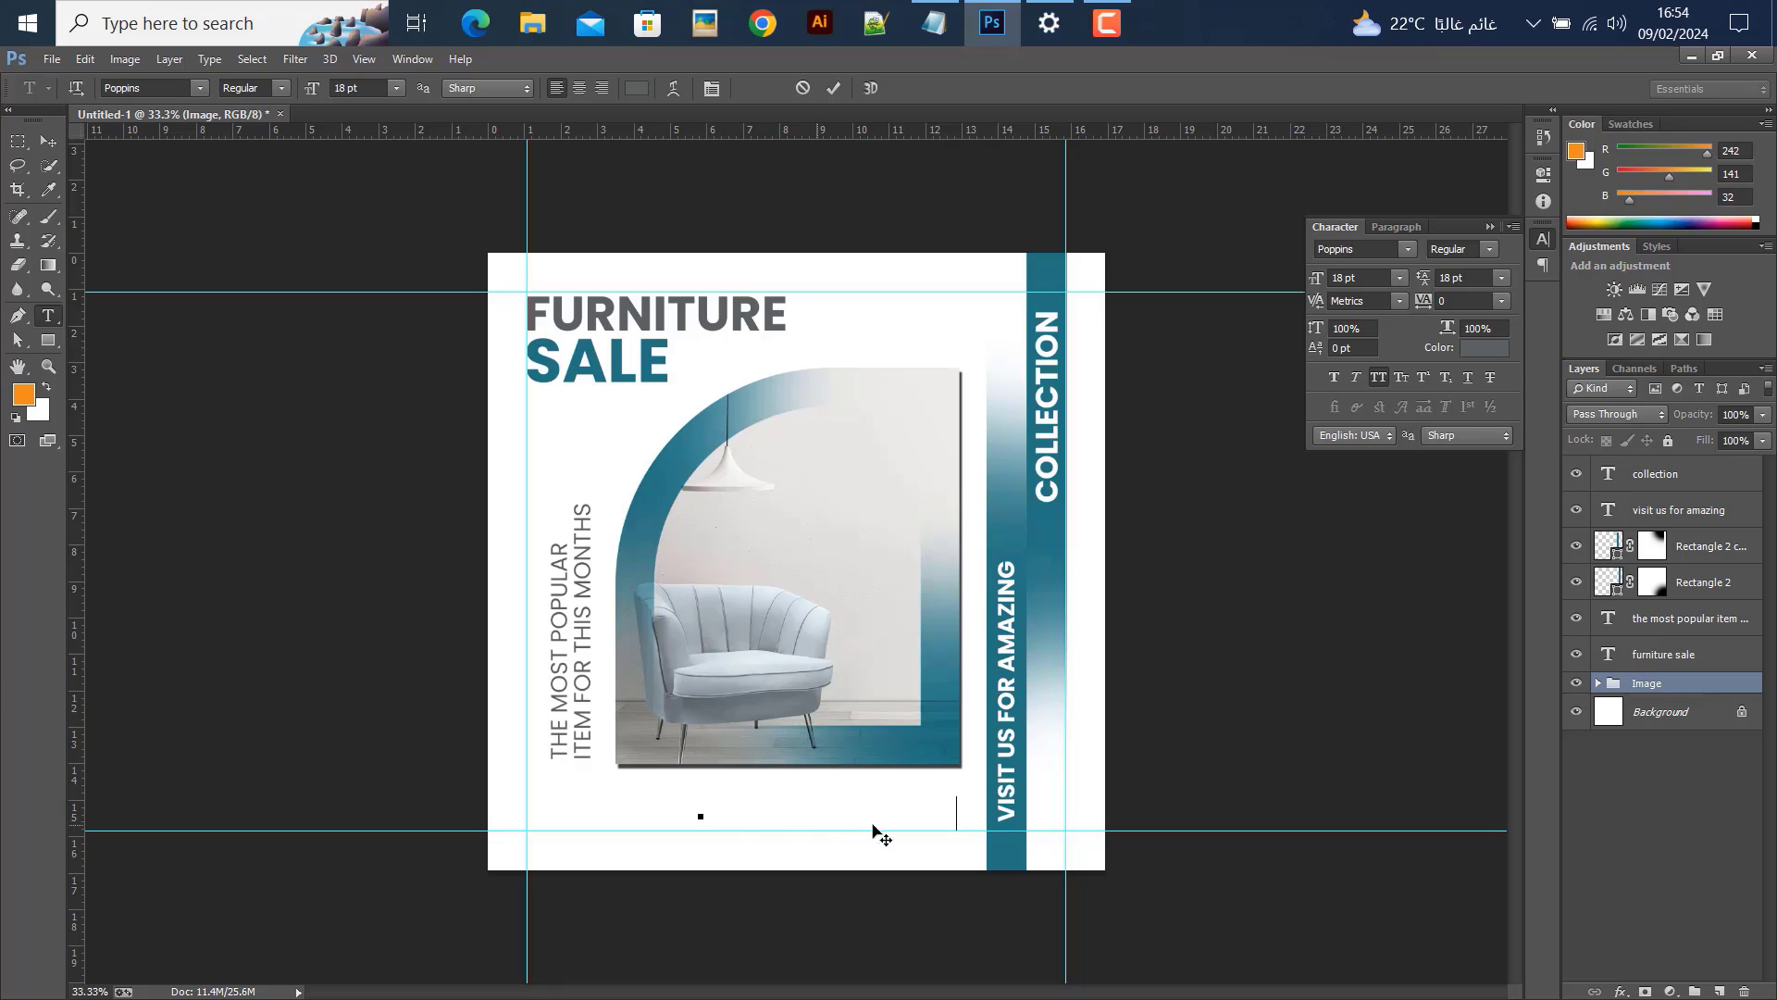
key(ctrl+v)
click(38, 146)
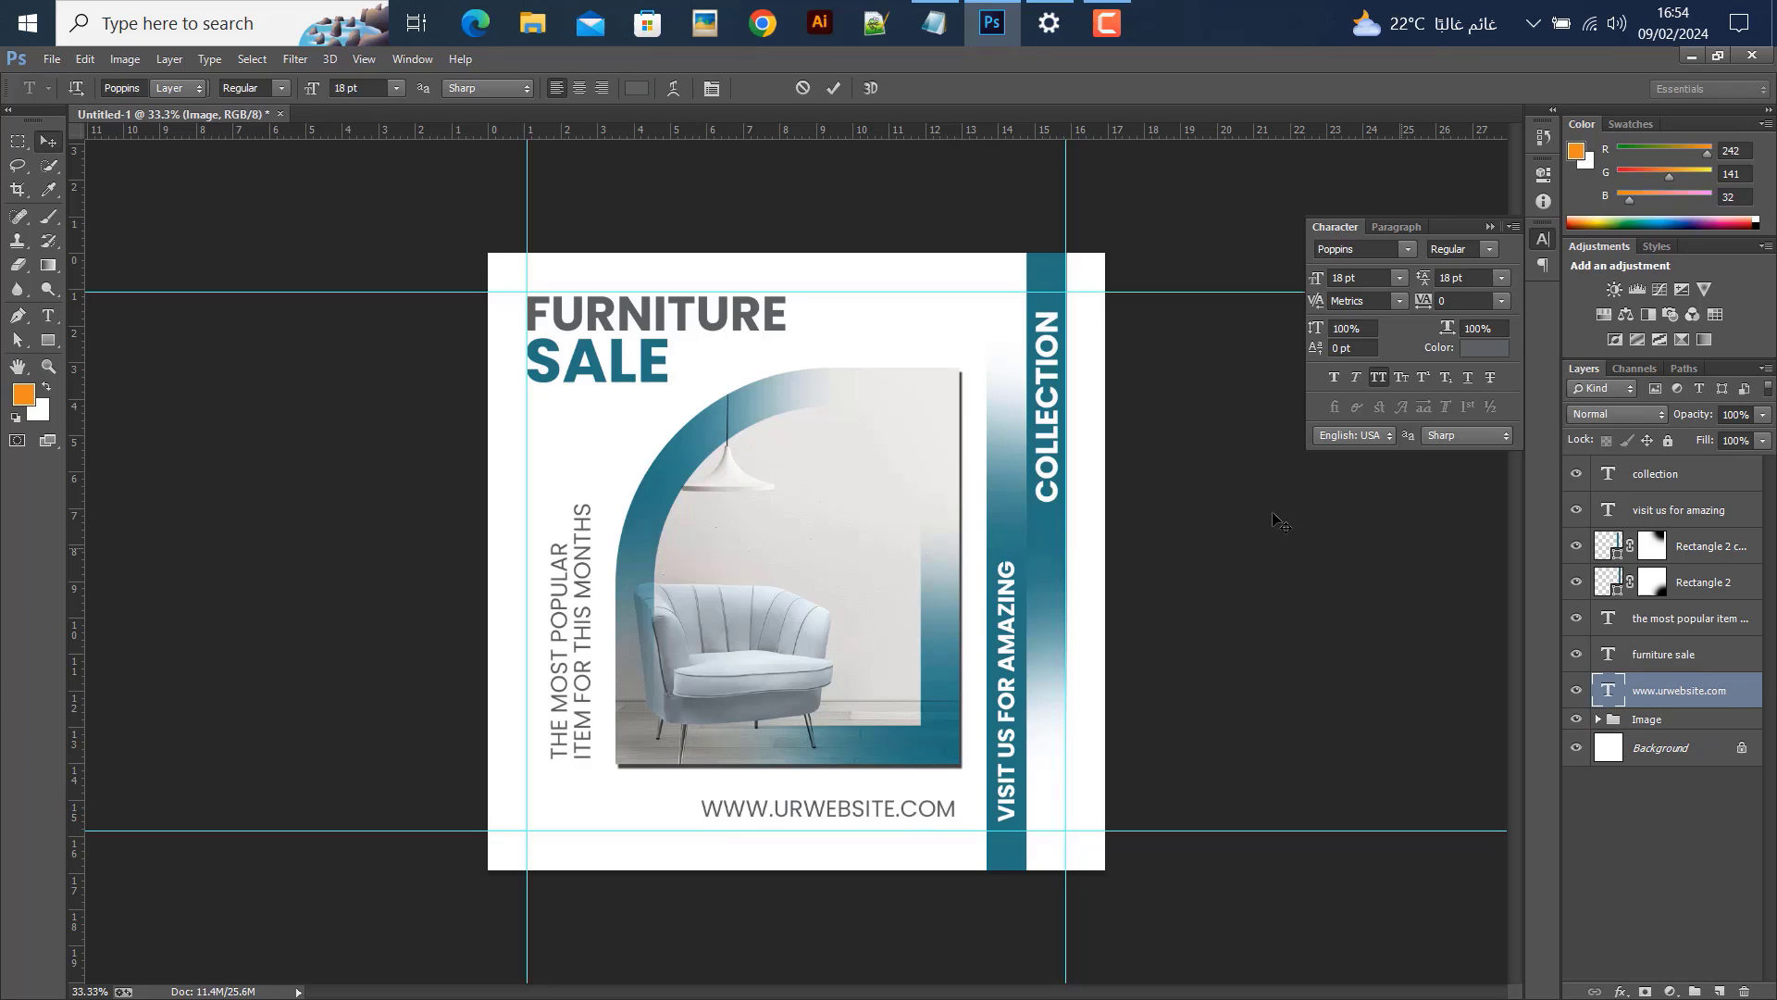
Set the website text's font size to 14 pt and turn off All Caps
click(1347, 278)
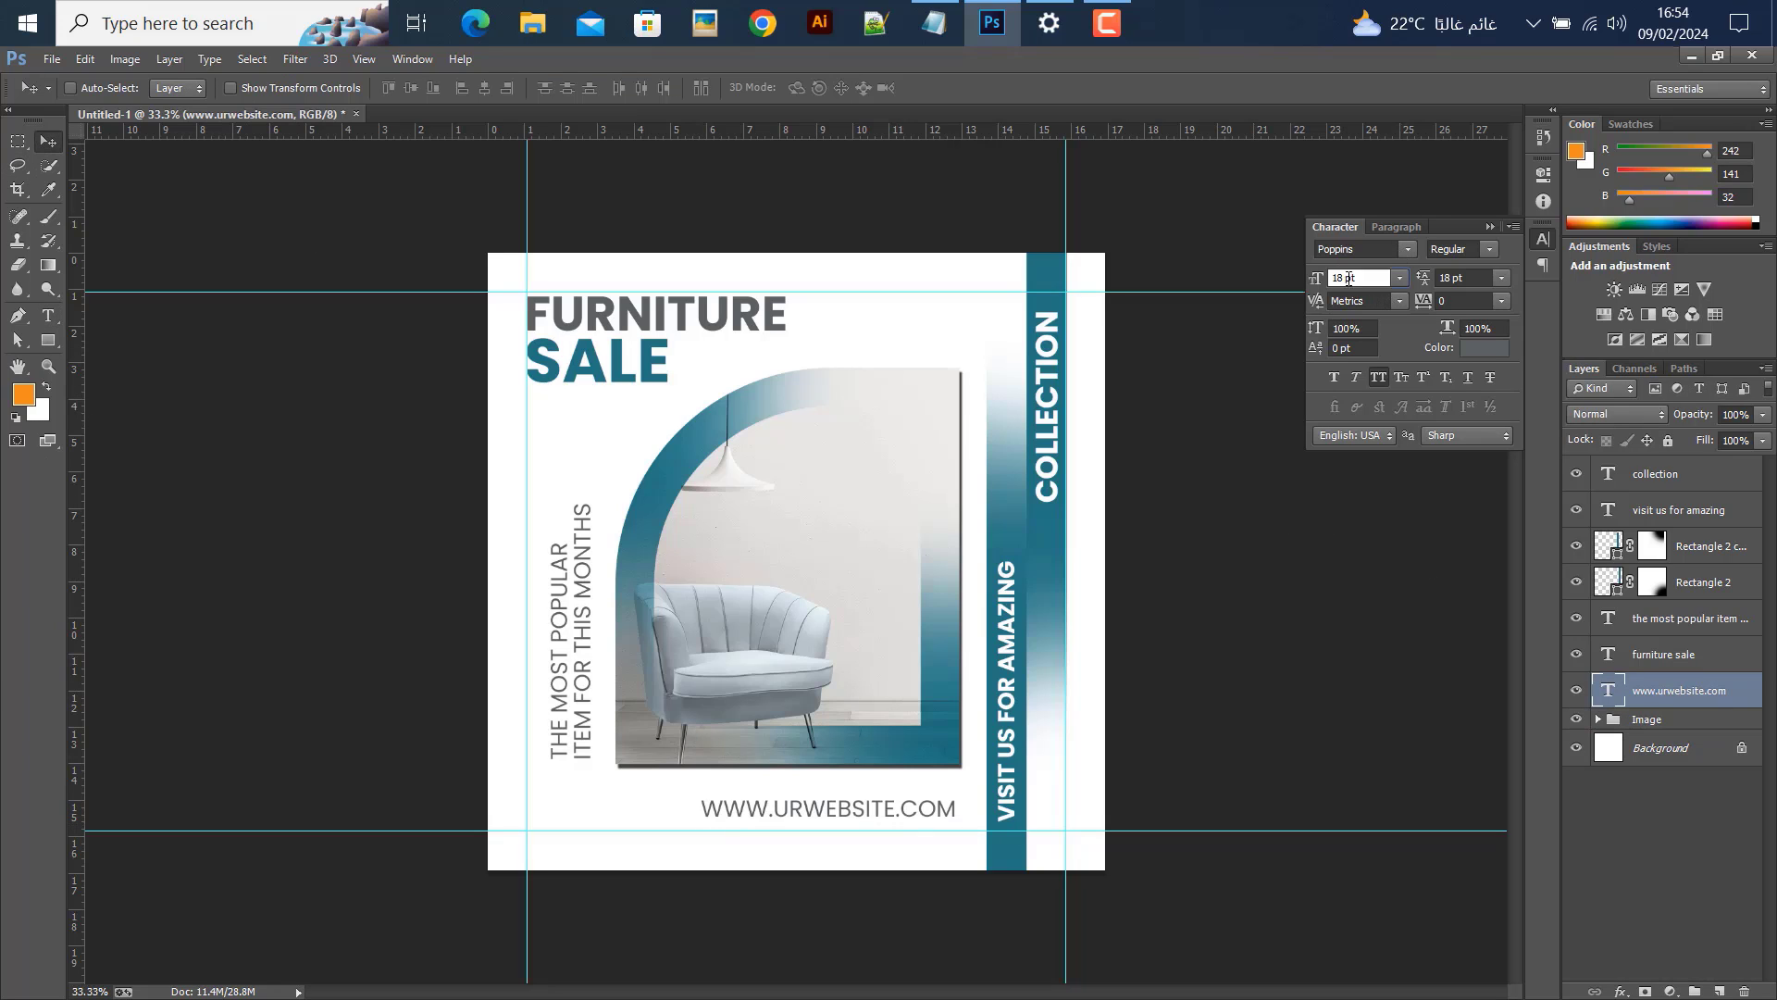
key(Return)
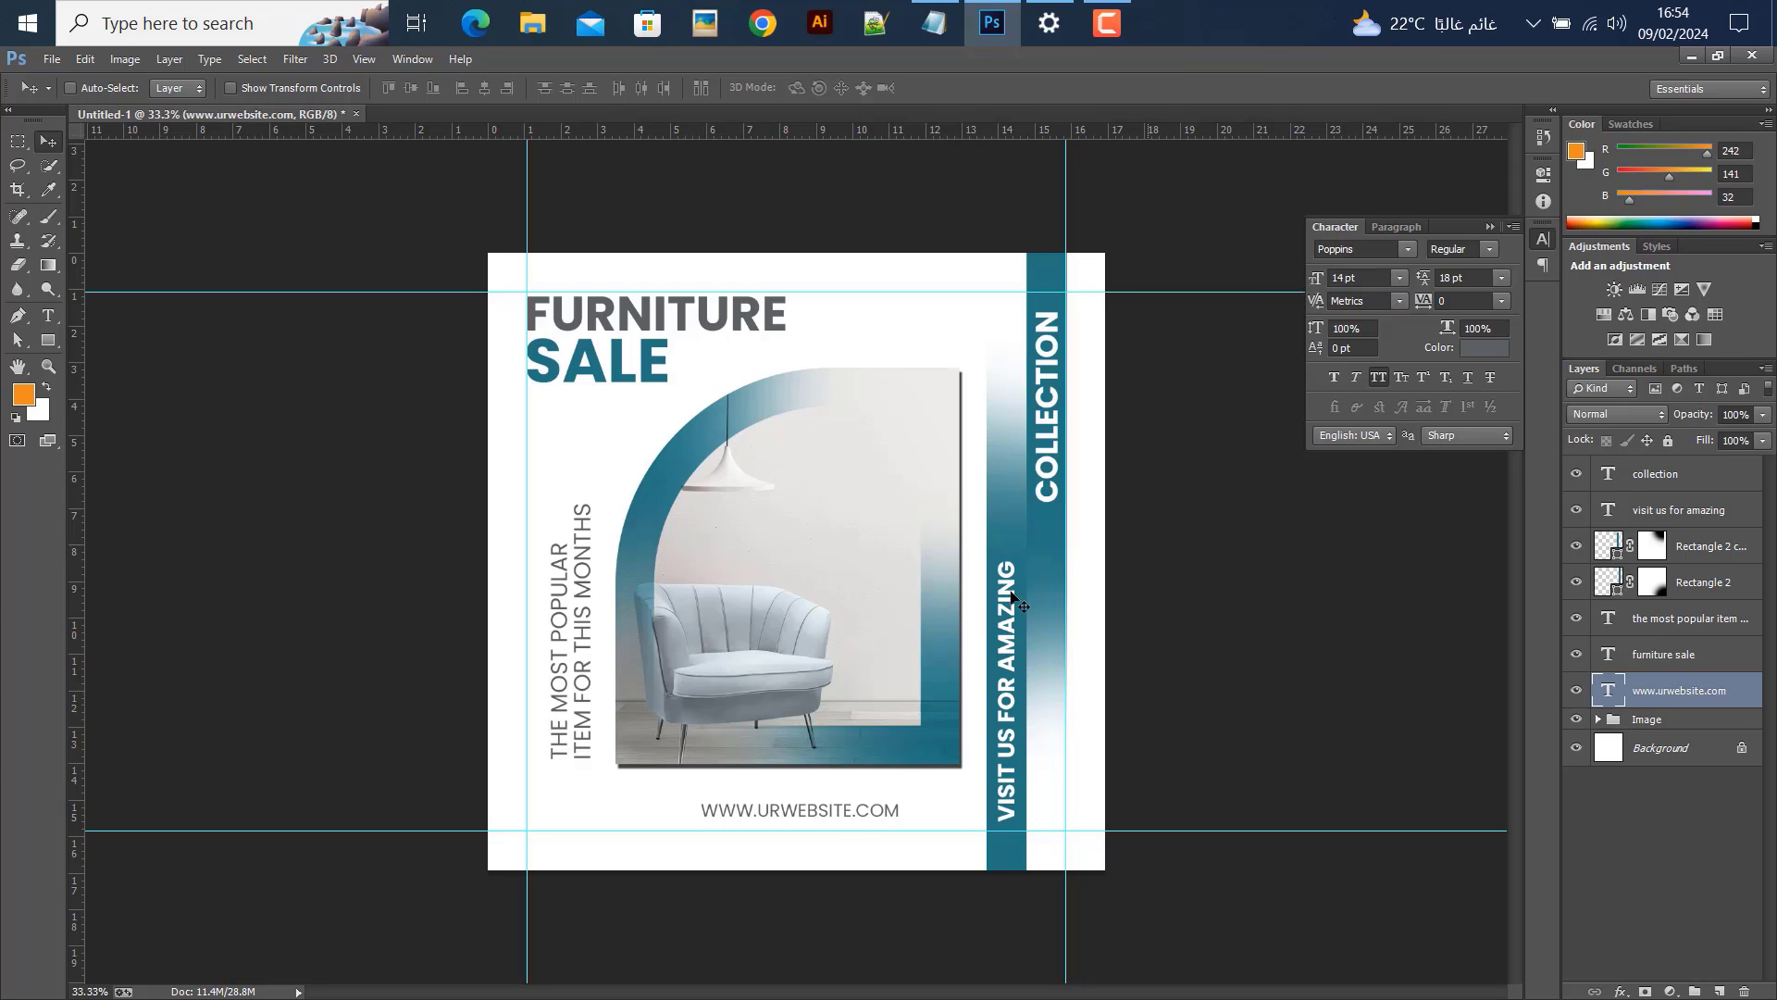
click(1379, 378)
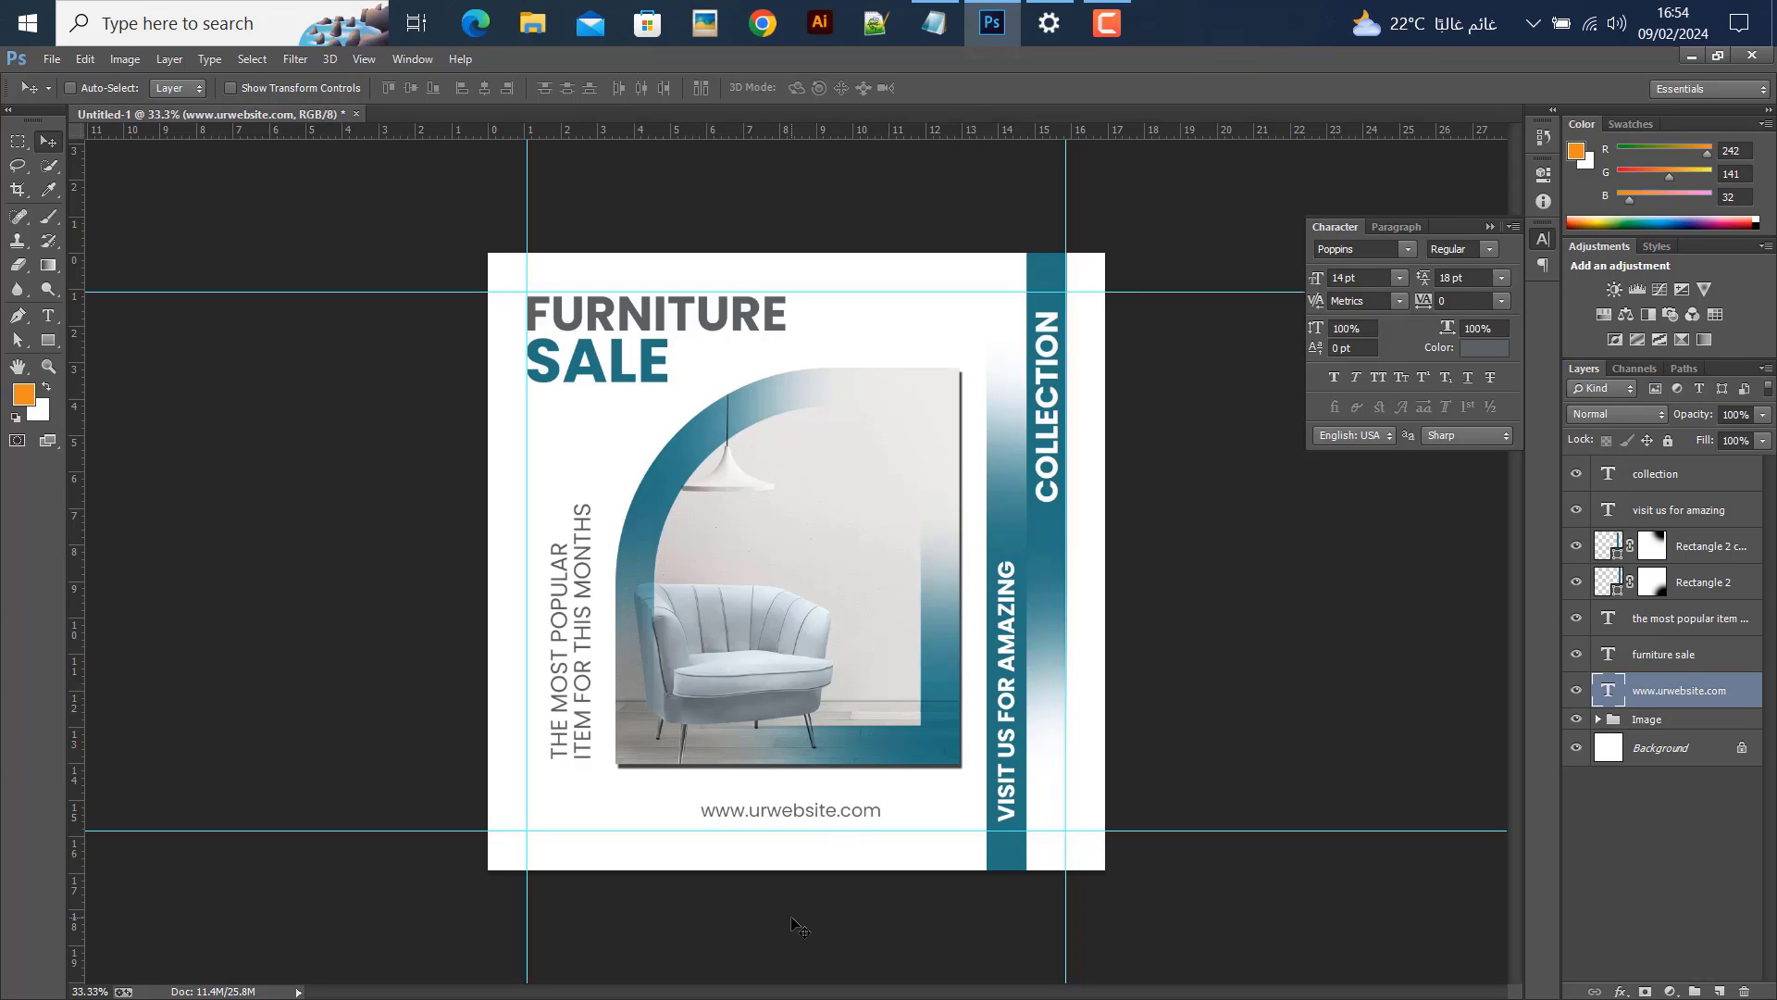
Move the website text slightly up and centre it horizontally on the canvas
drag(791, 821, 768, 812)
key(ctrl+a)
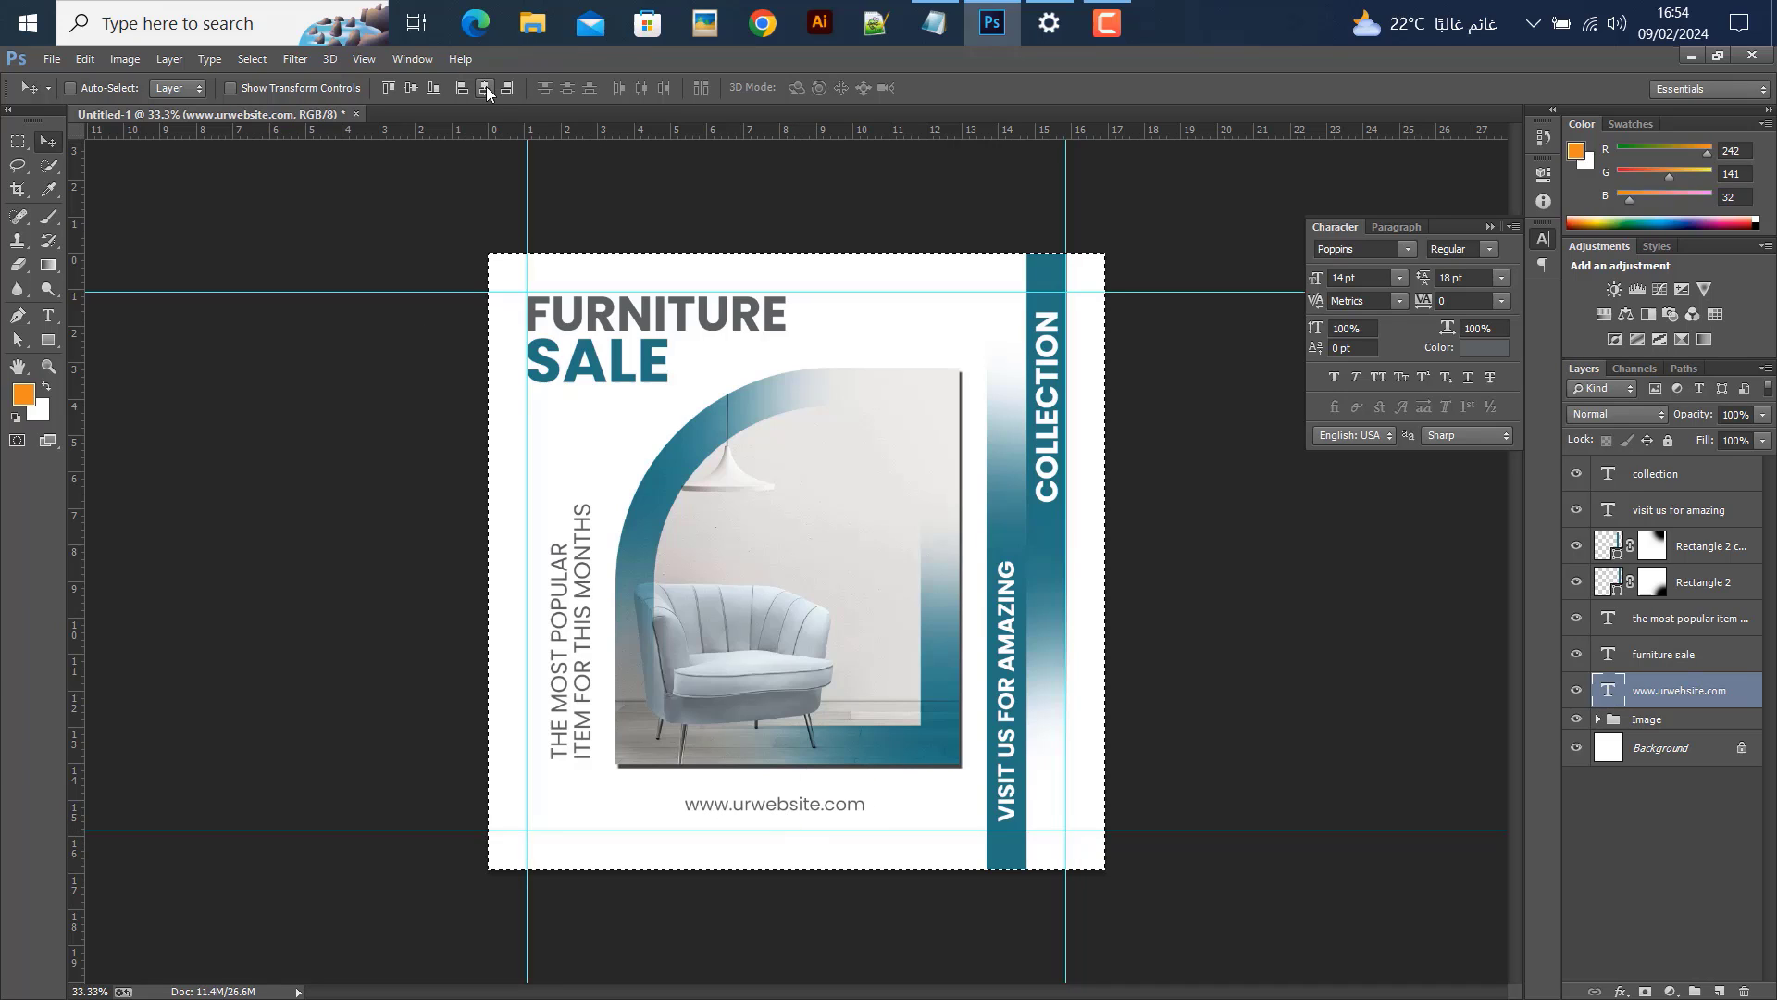
click(484, 87)
key(ctrl+d)
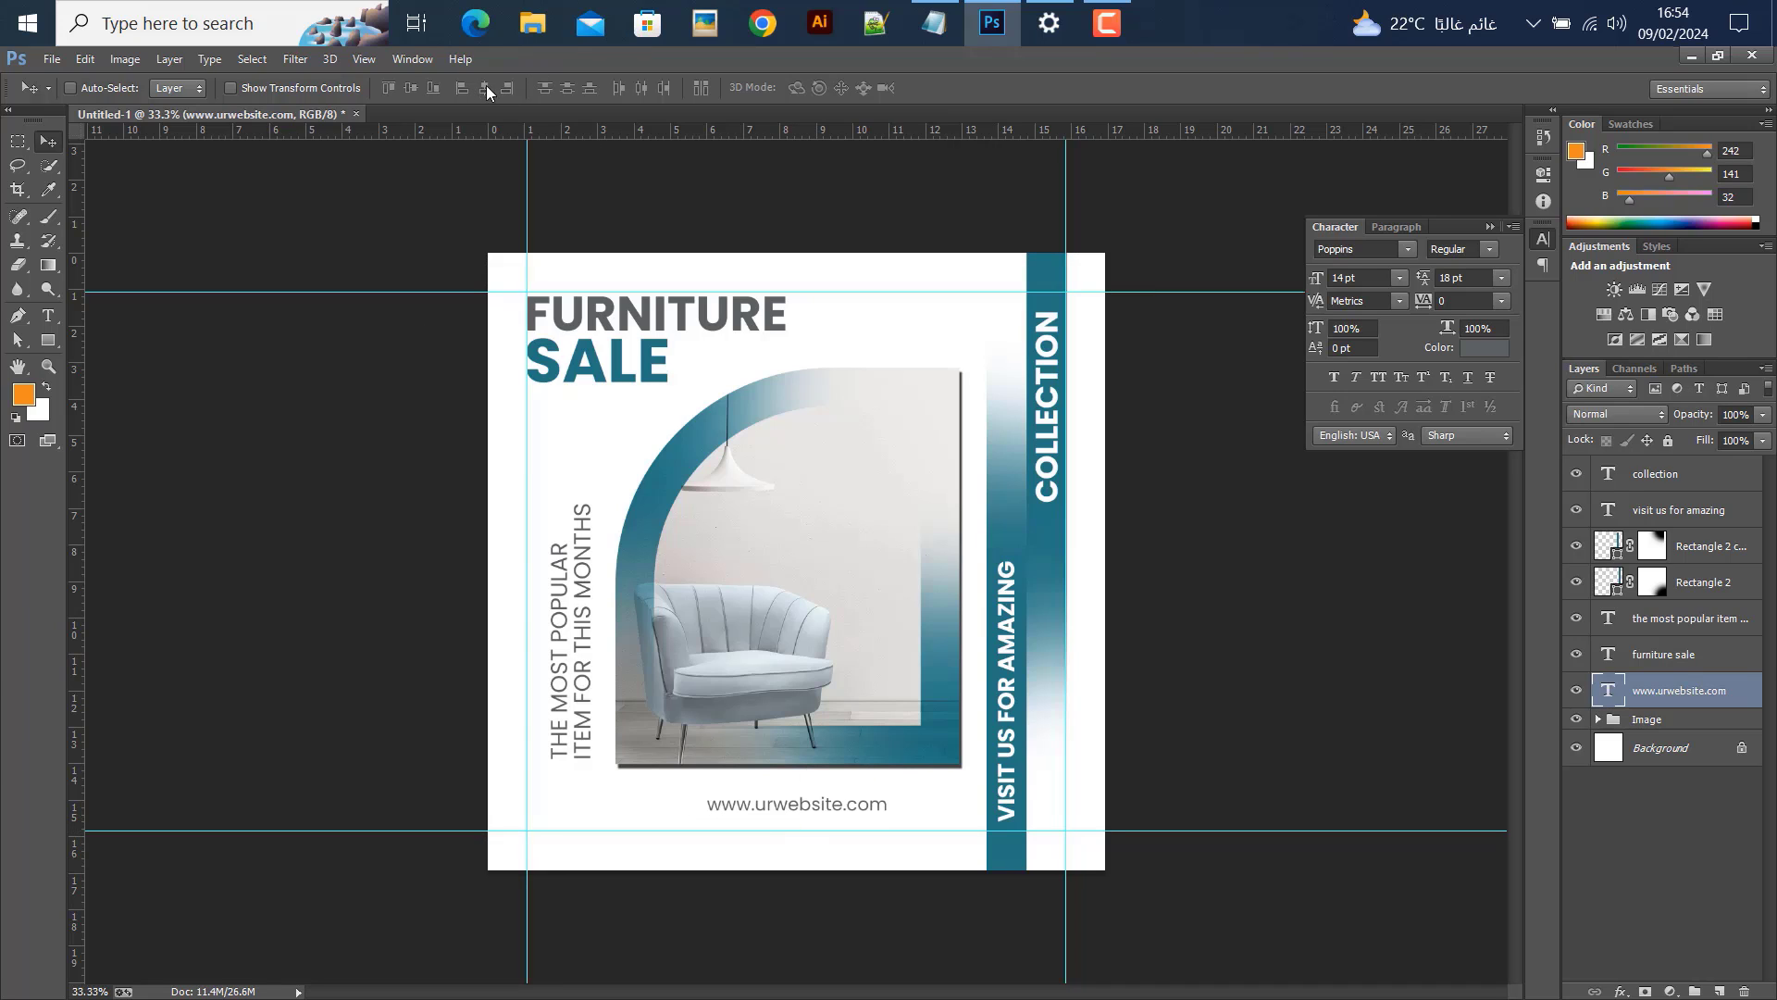
click(48, 340)
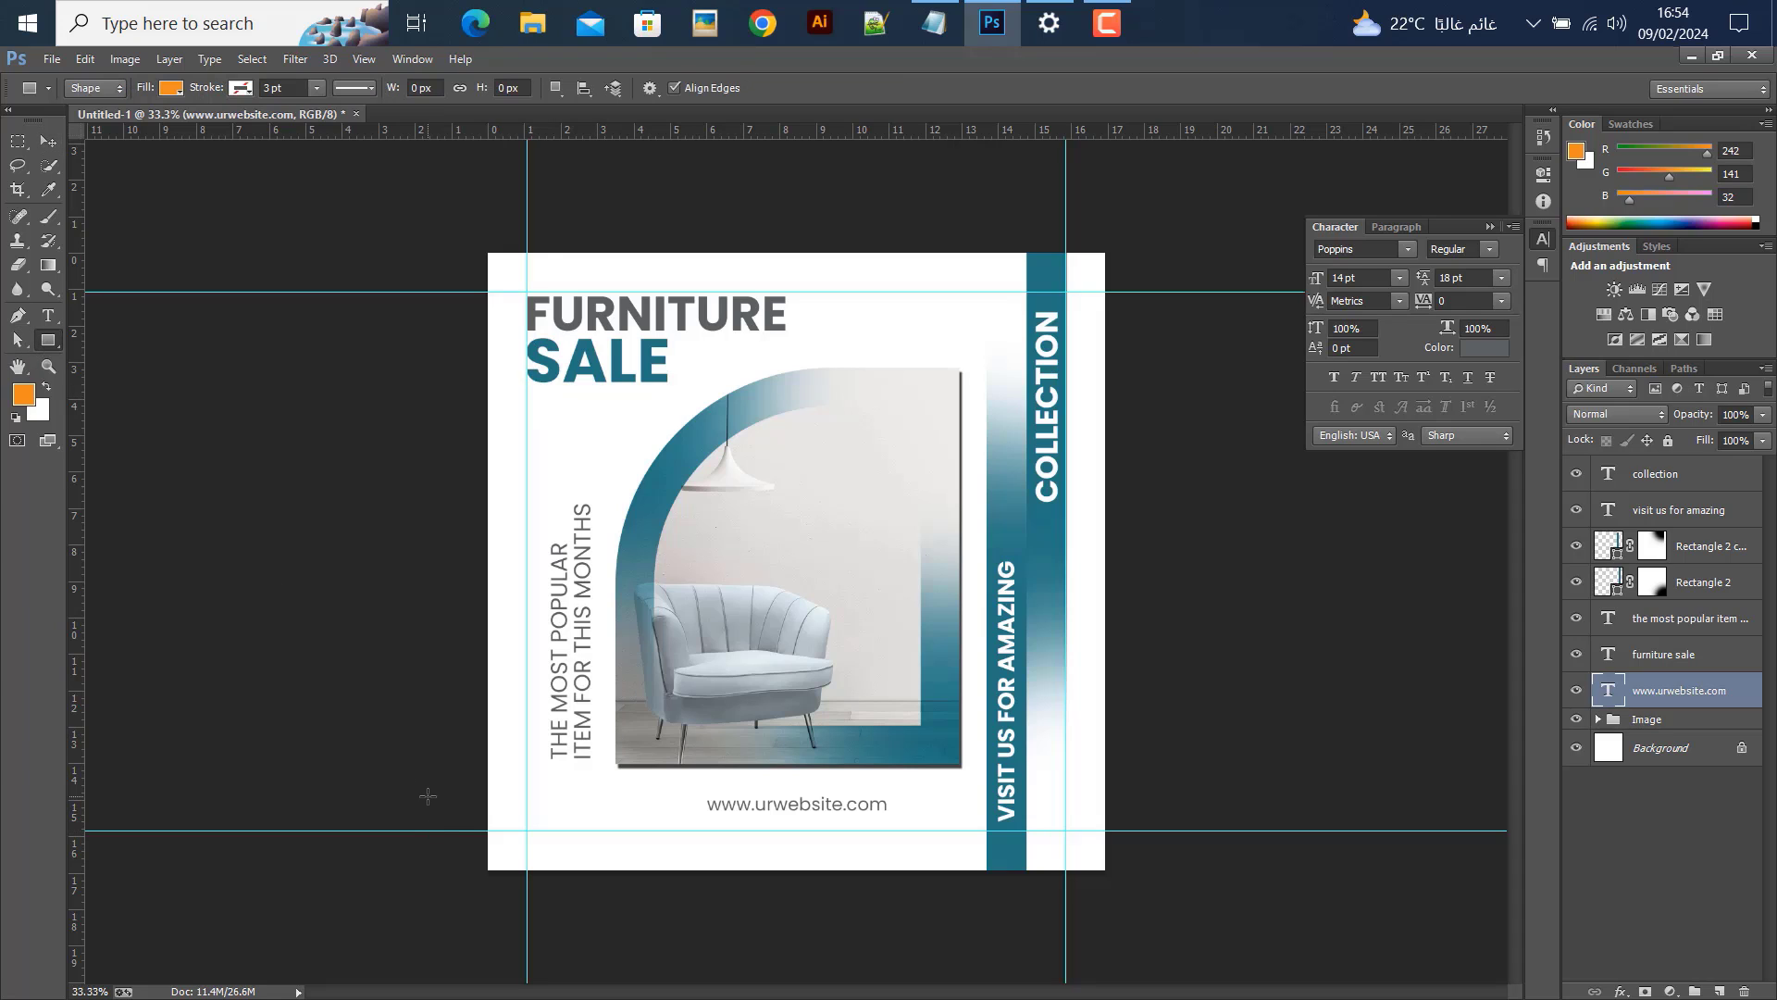
drag(428, 796, 985, 830)
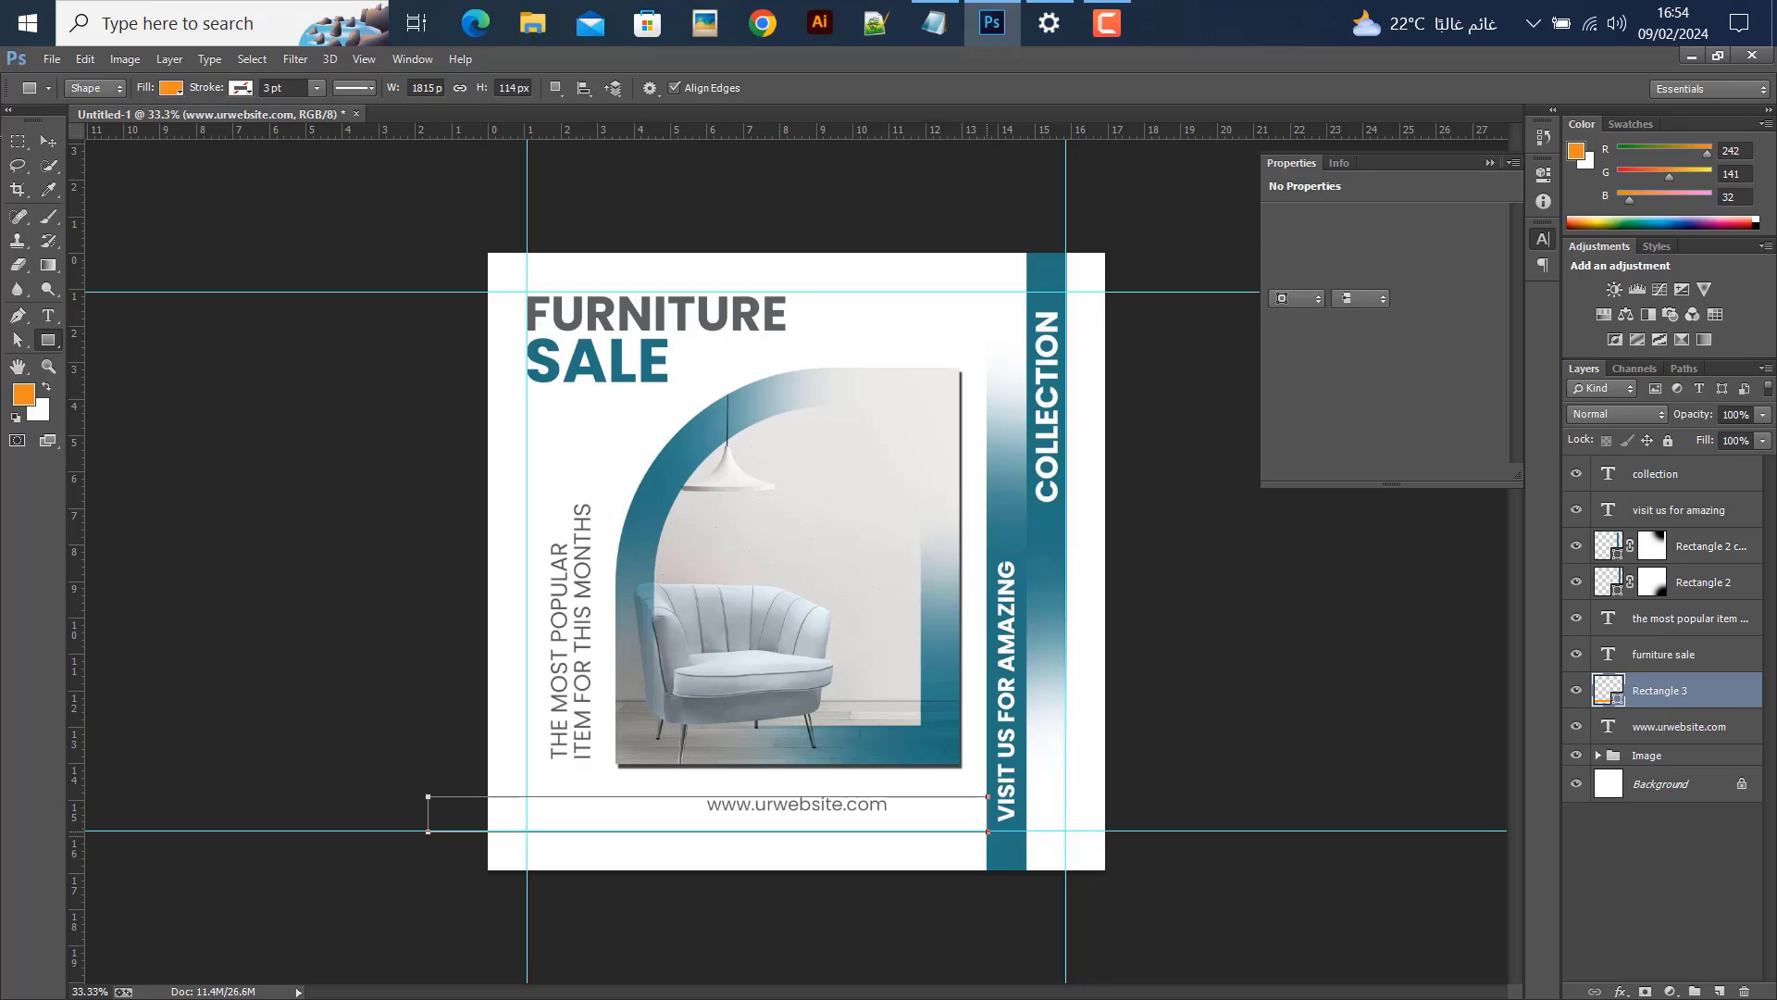
key(v)
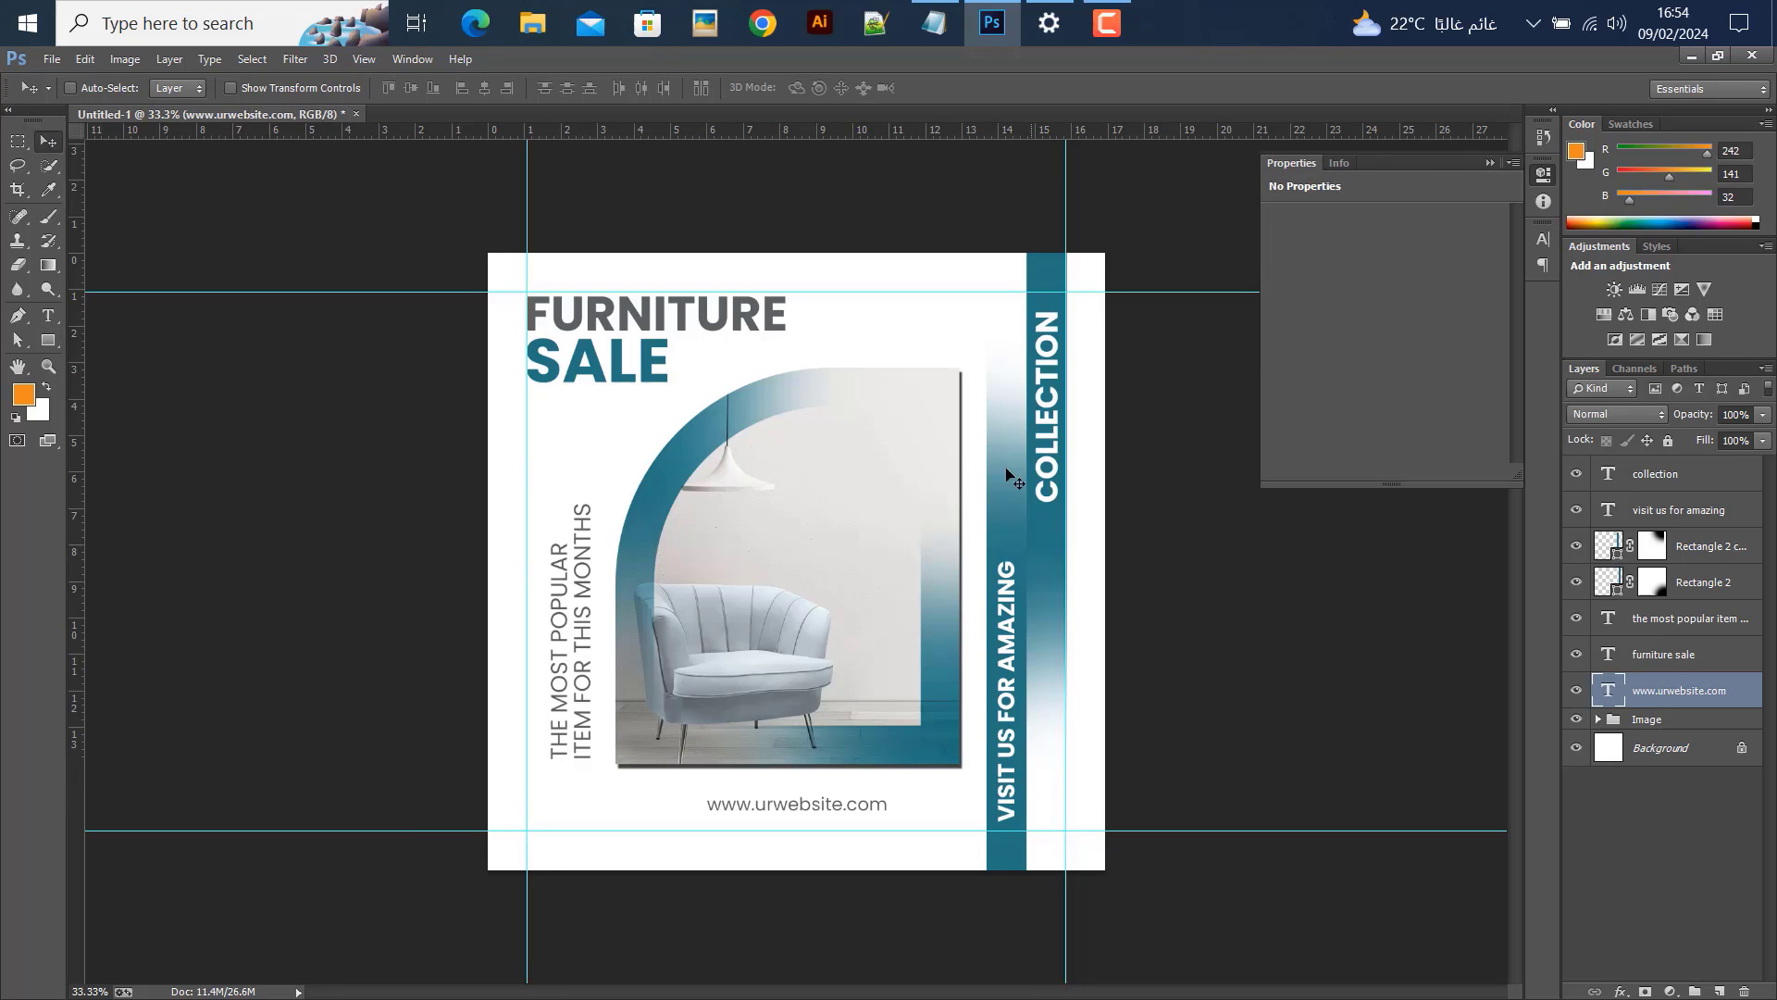
Duplicate the Rectangle 2 teal bar layer and move the copy to the canvas's lower left edge
click(1707, 582)
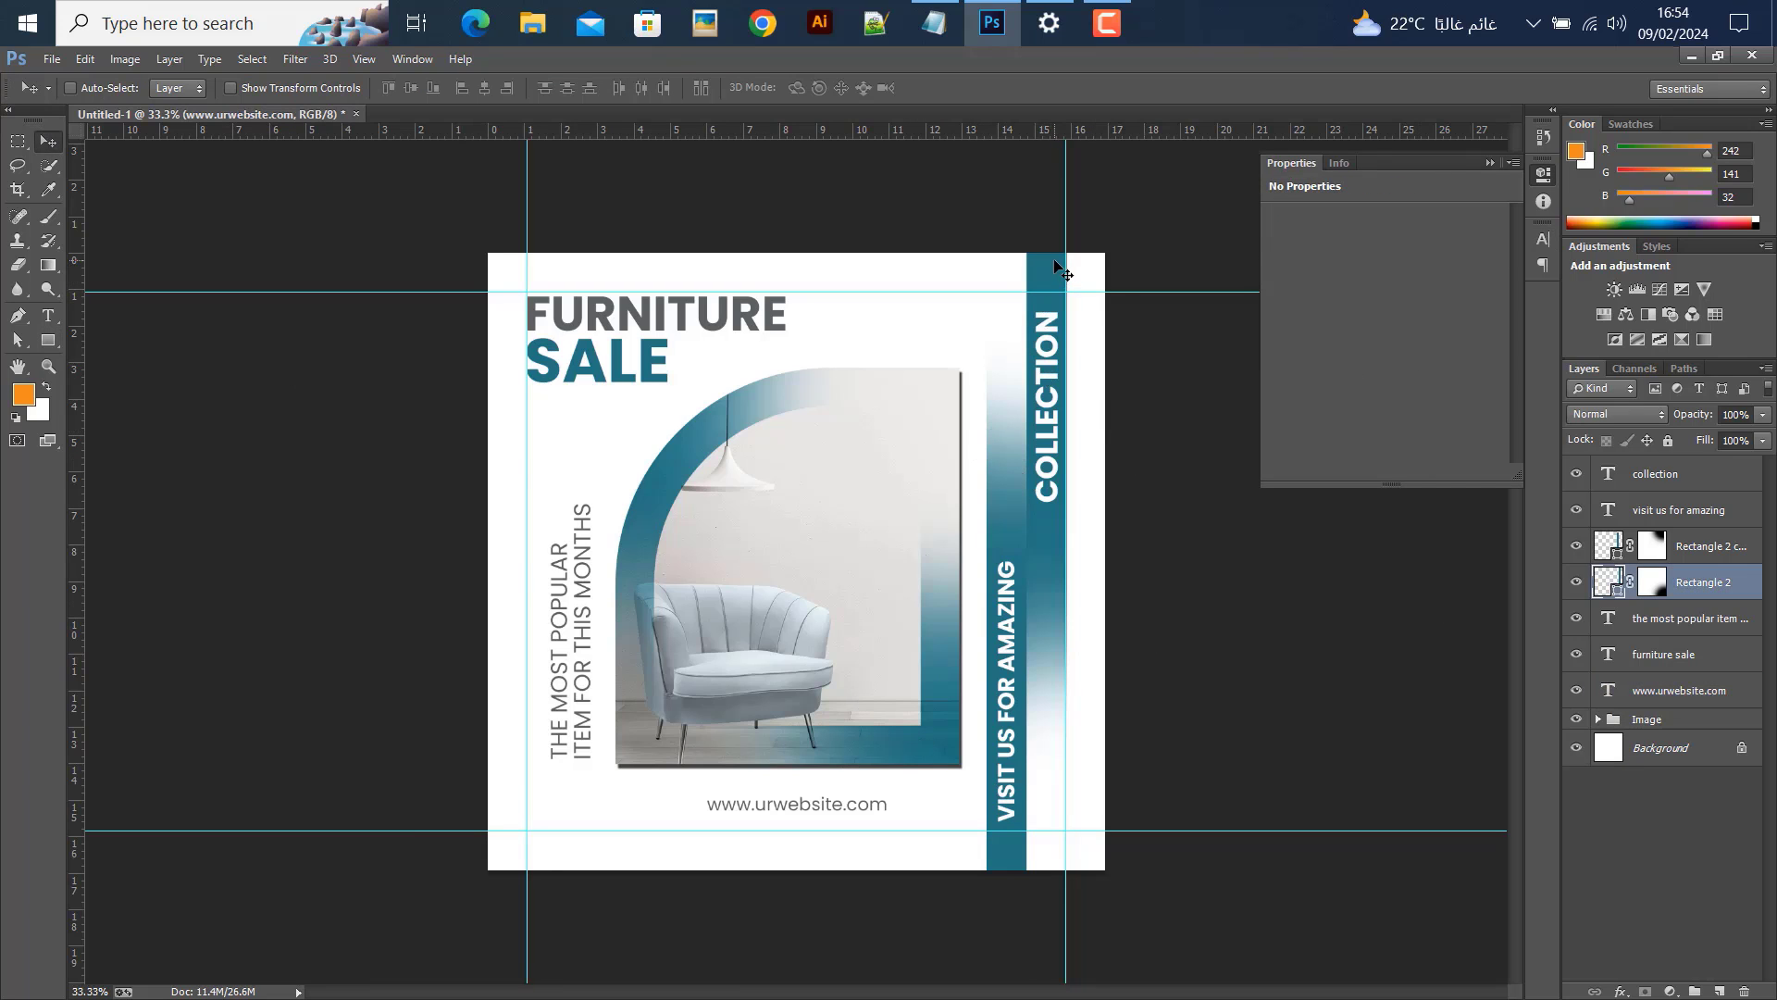
right_click(1753, 584)
click(1380, 253)
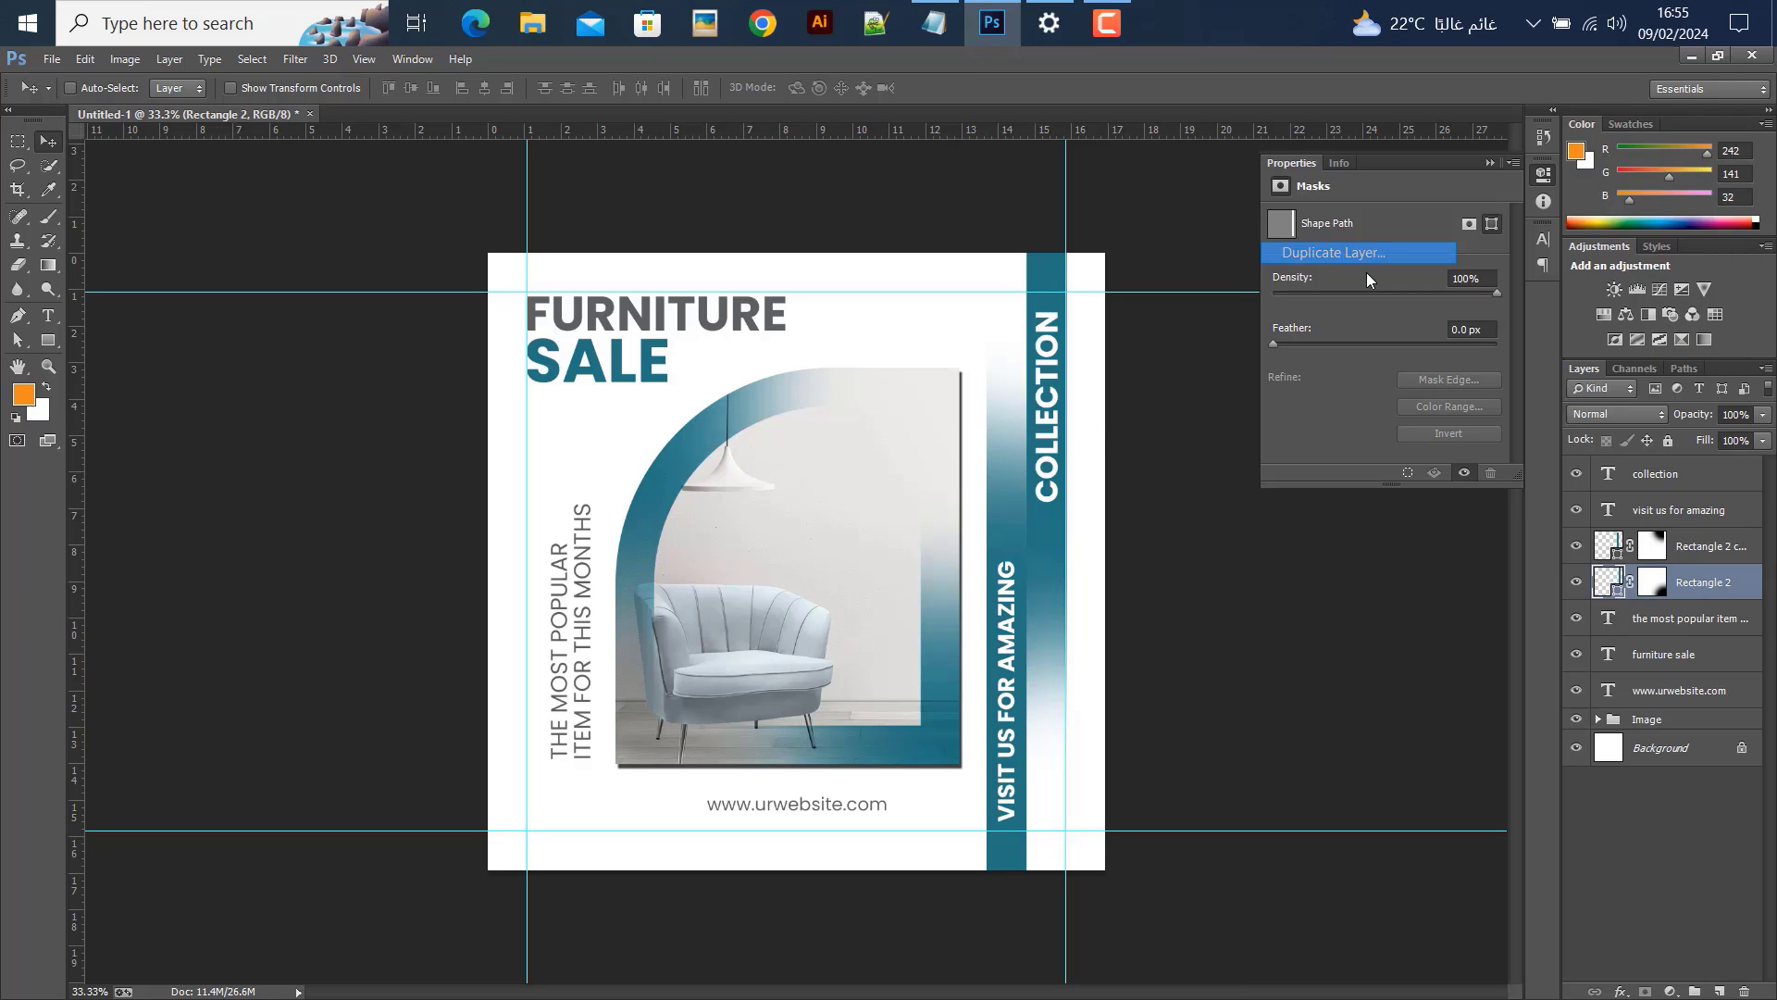
click(1043, 307)
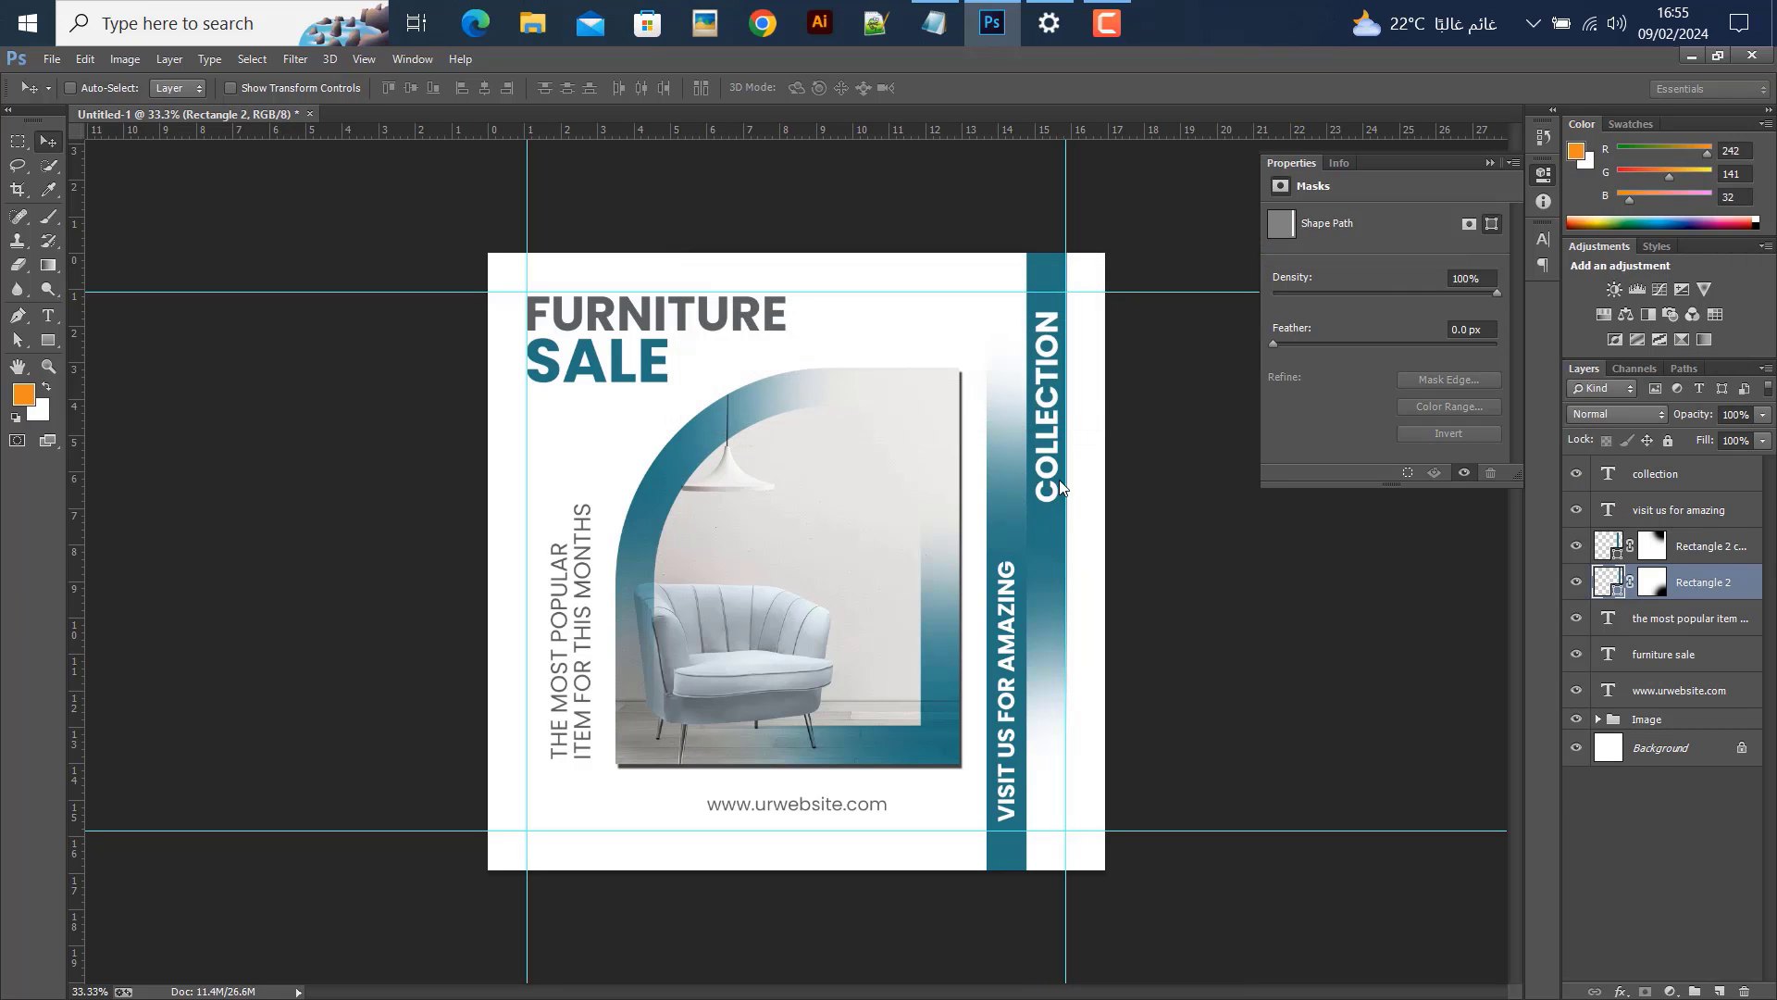
drag(1035, 477, 497, 728)
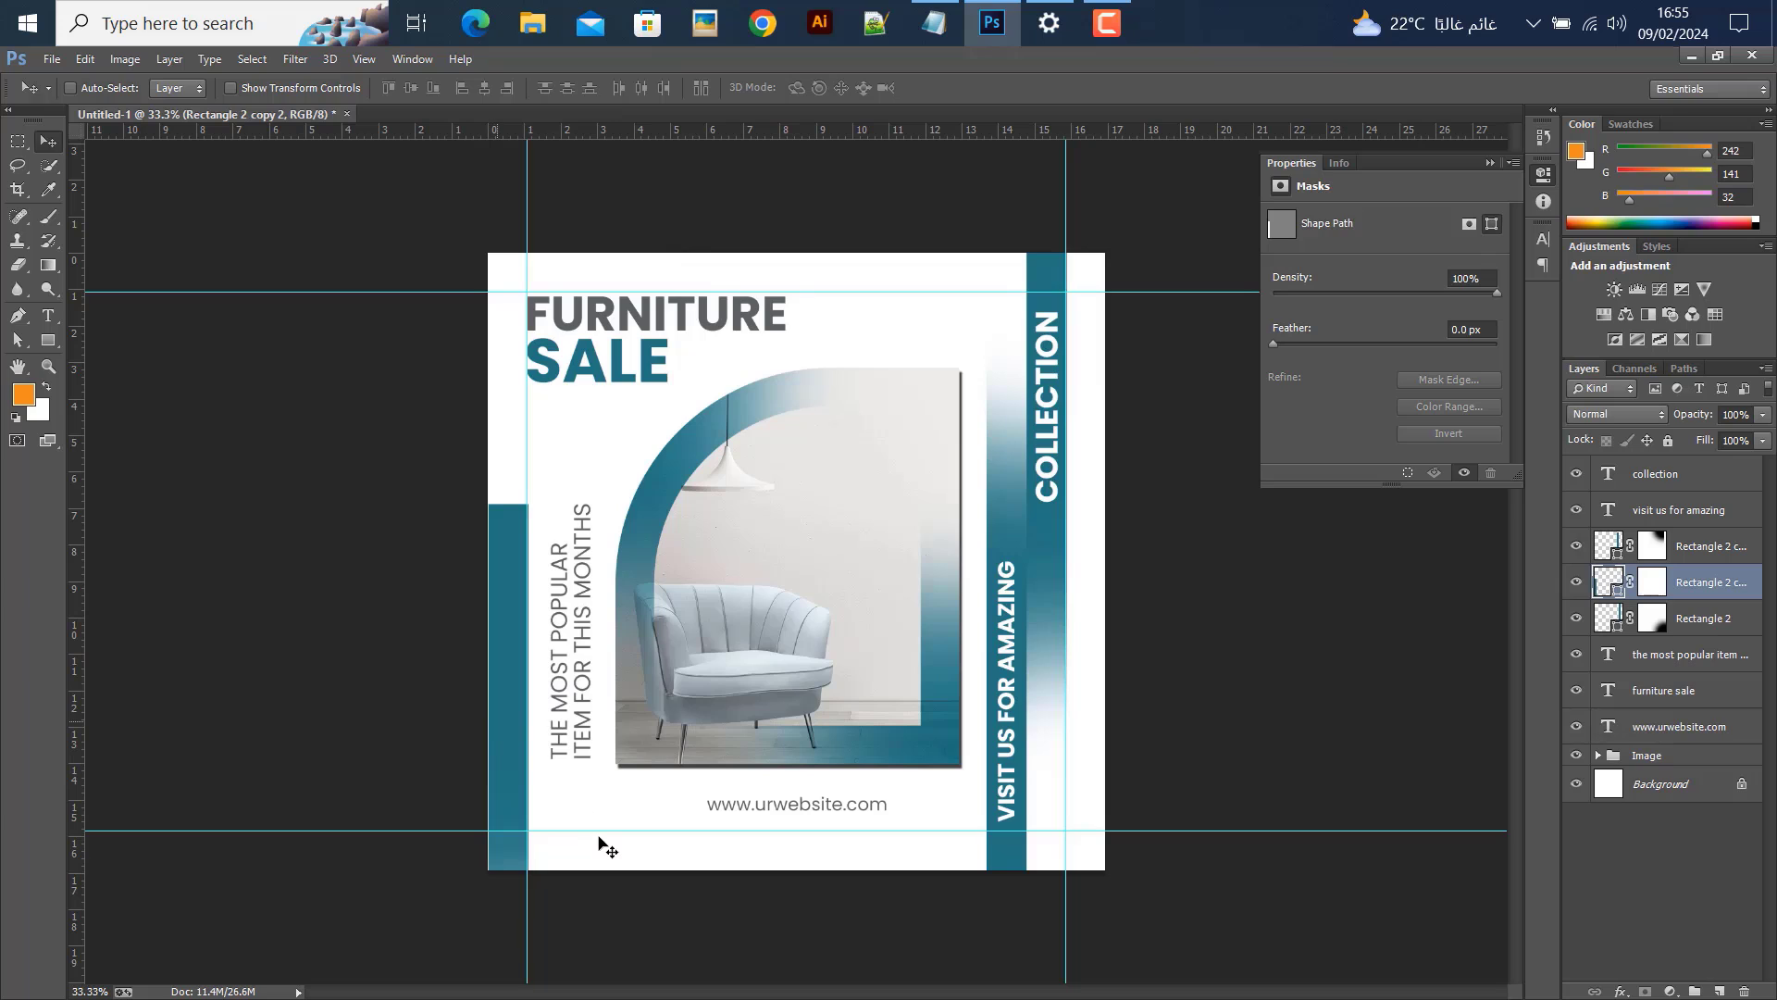
Rotate the copied teal bar -90° to lie horizontally and slide it right across the website text below the image
key(ctrl+t)
scroll(600, 845, down, 3)
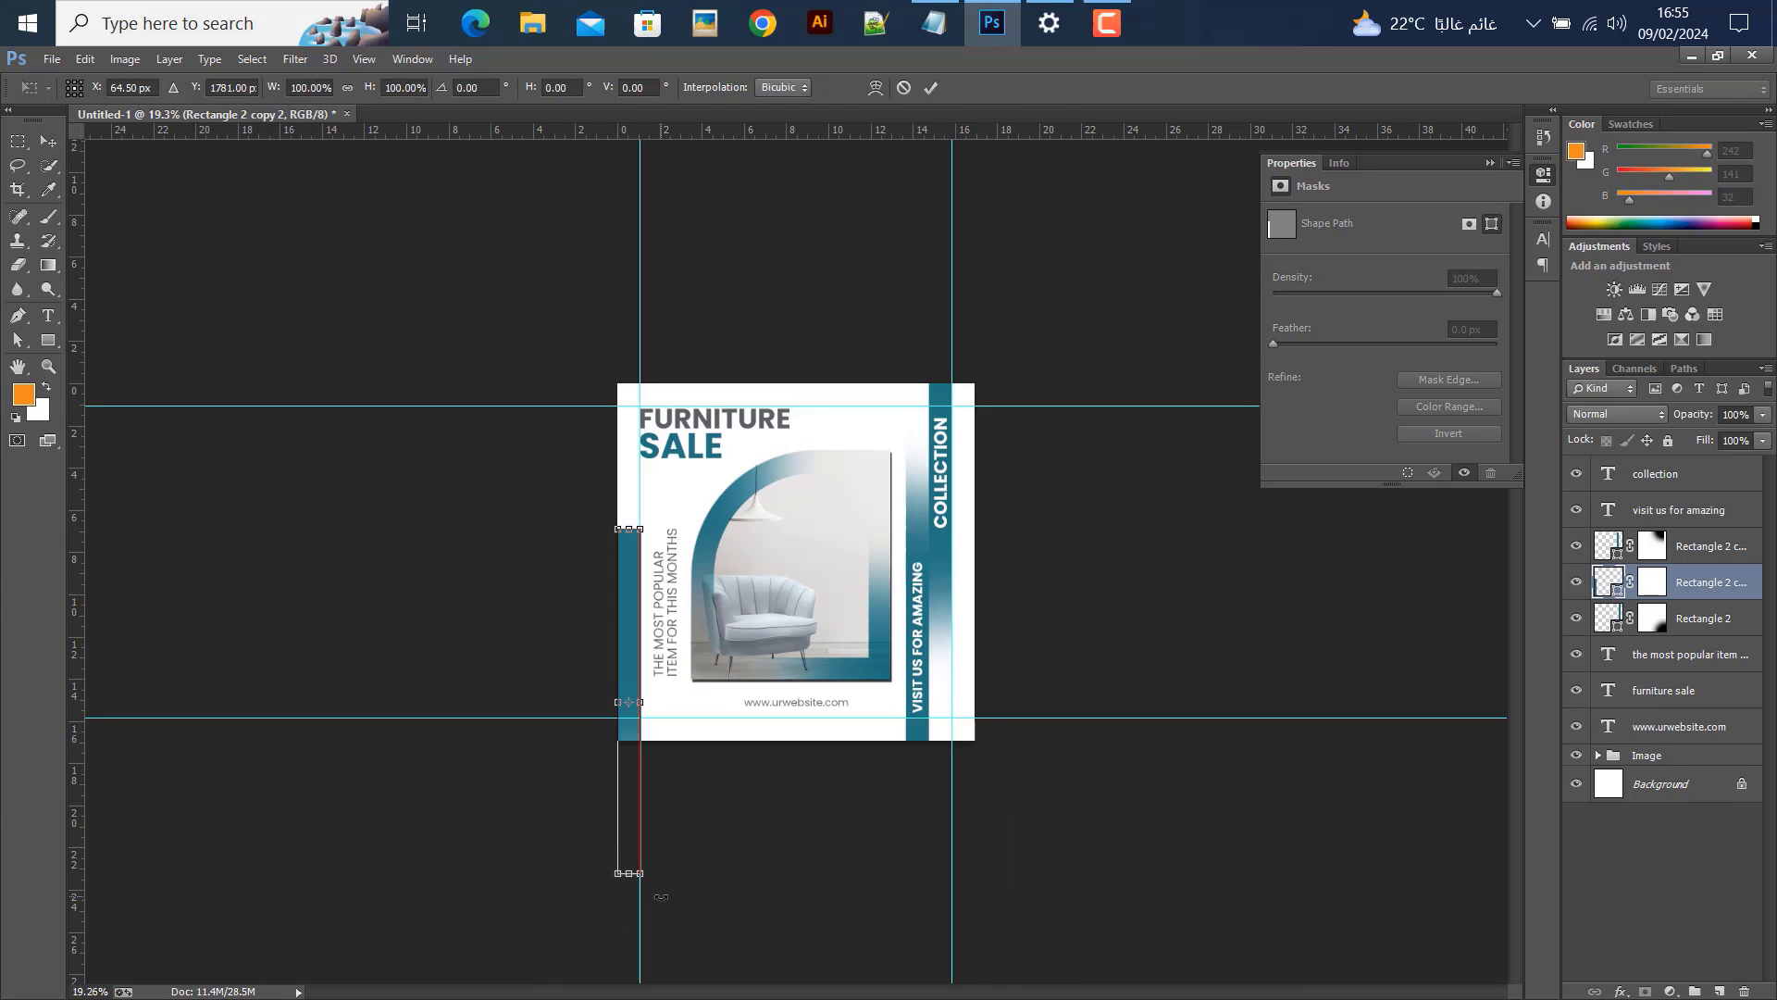
drag(661, 896, 825, 669)
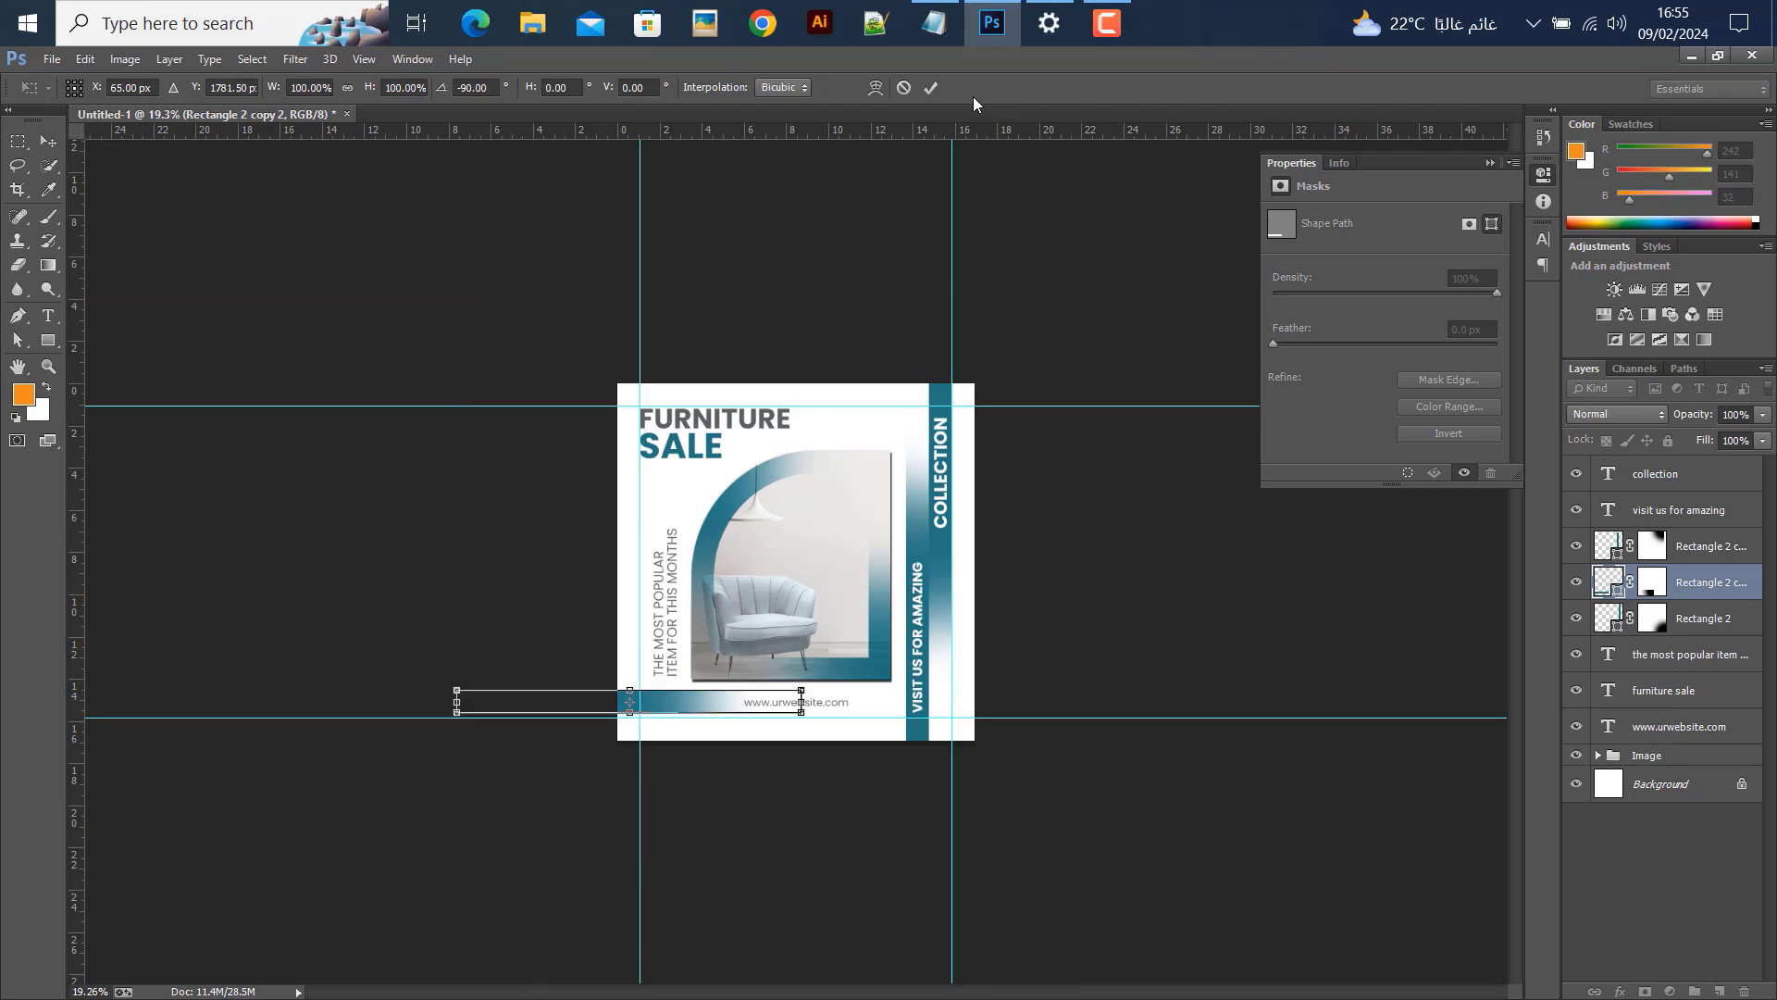
click(939, 87)
scroll(731, 765, up, 2)
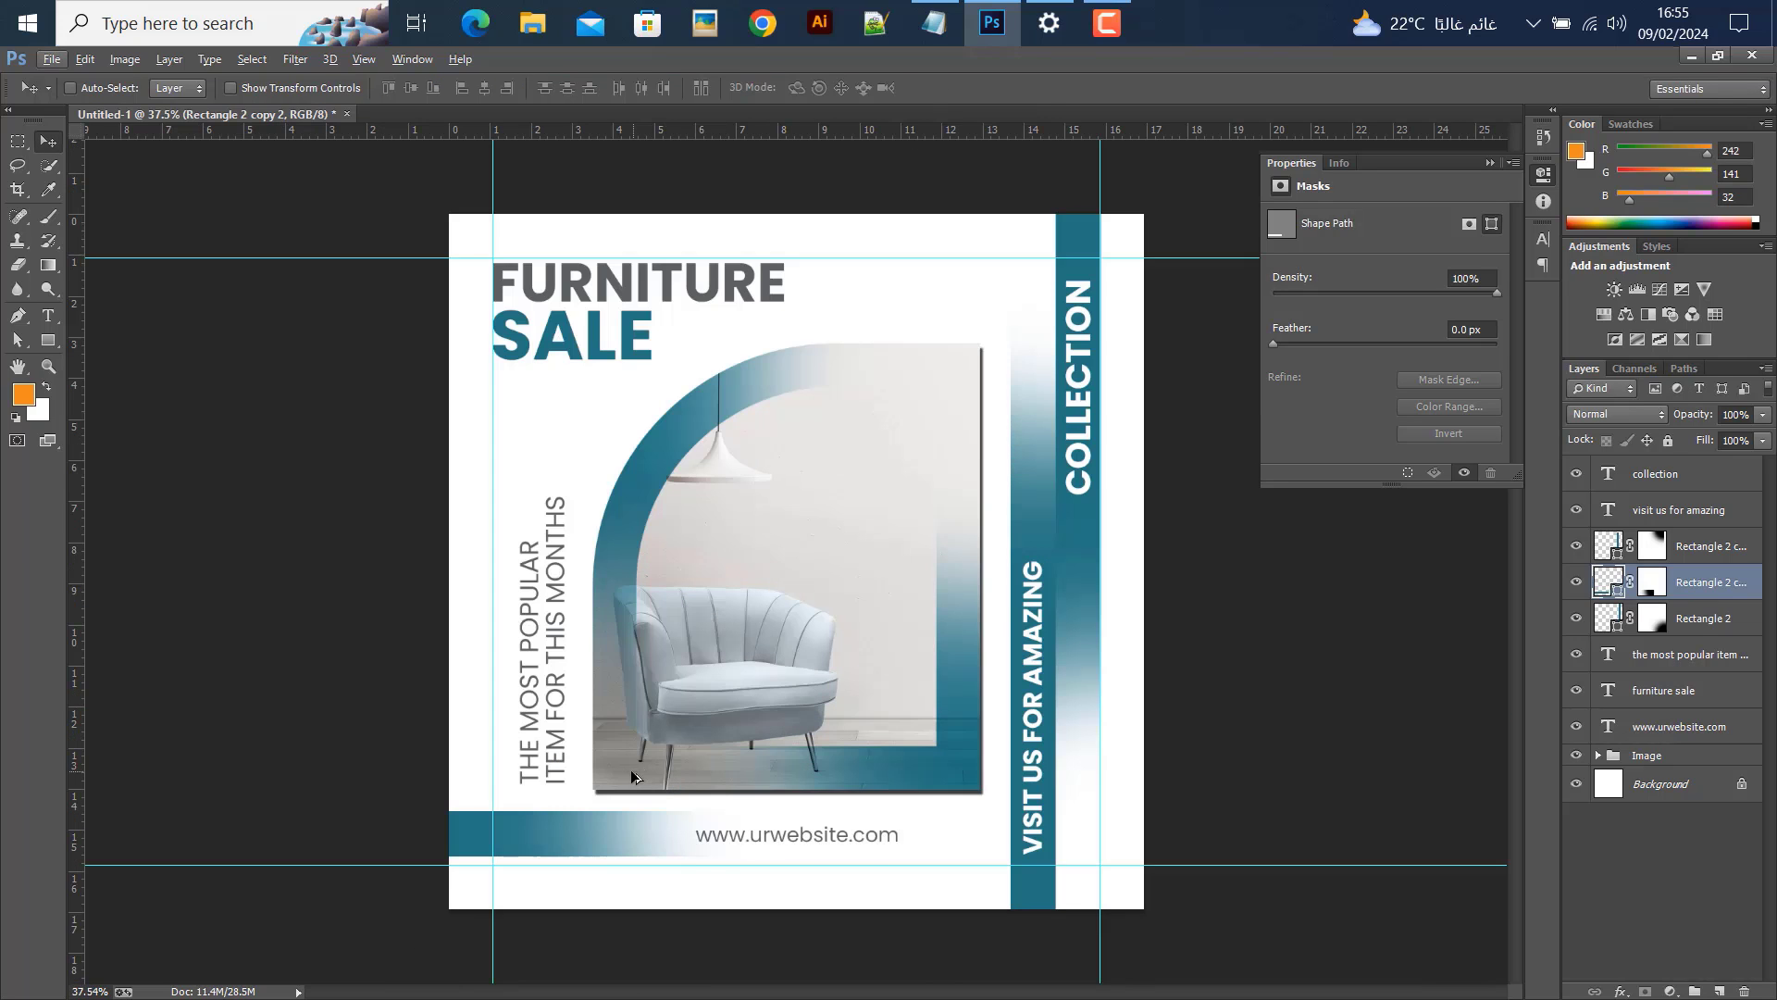
drag(602, 887, 880, 892)
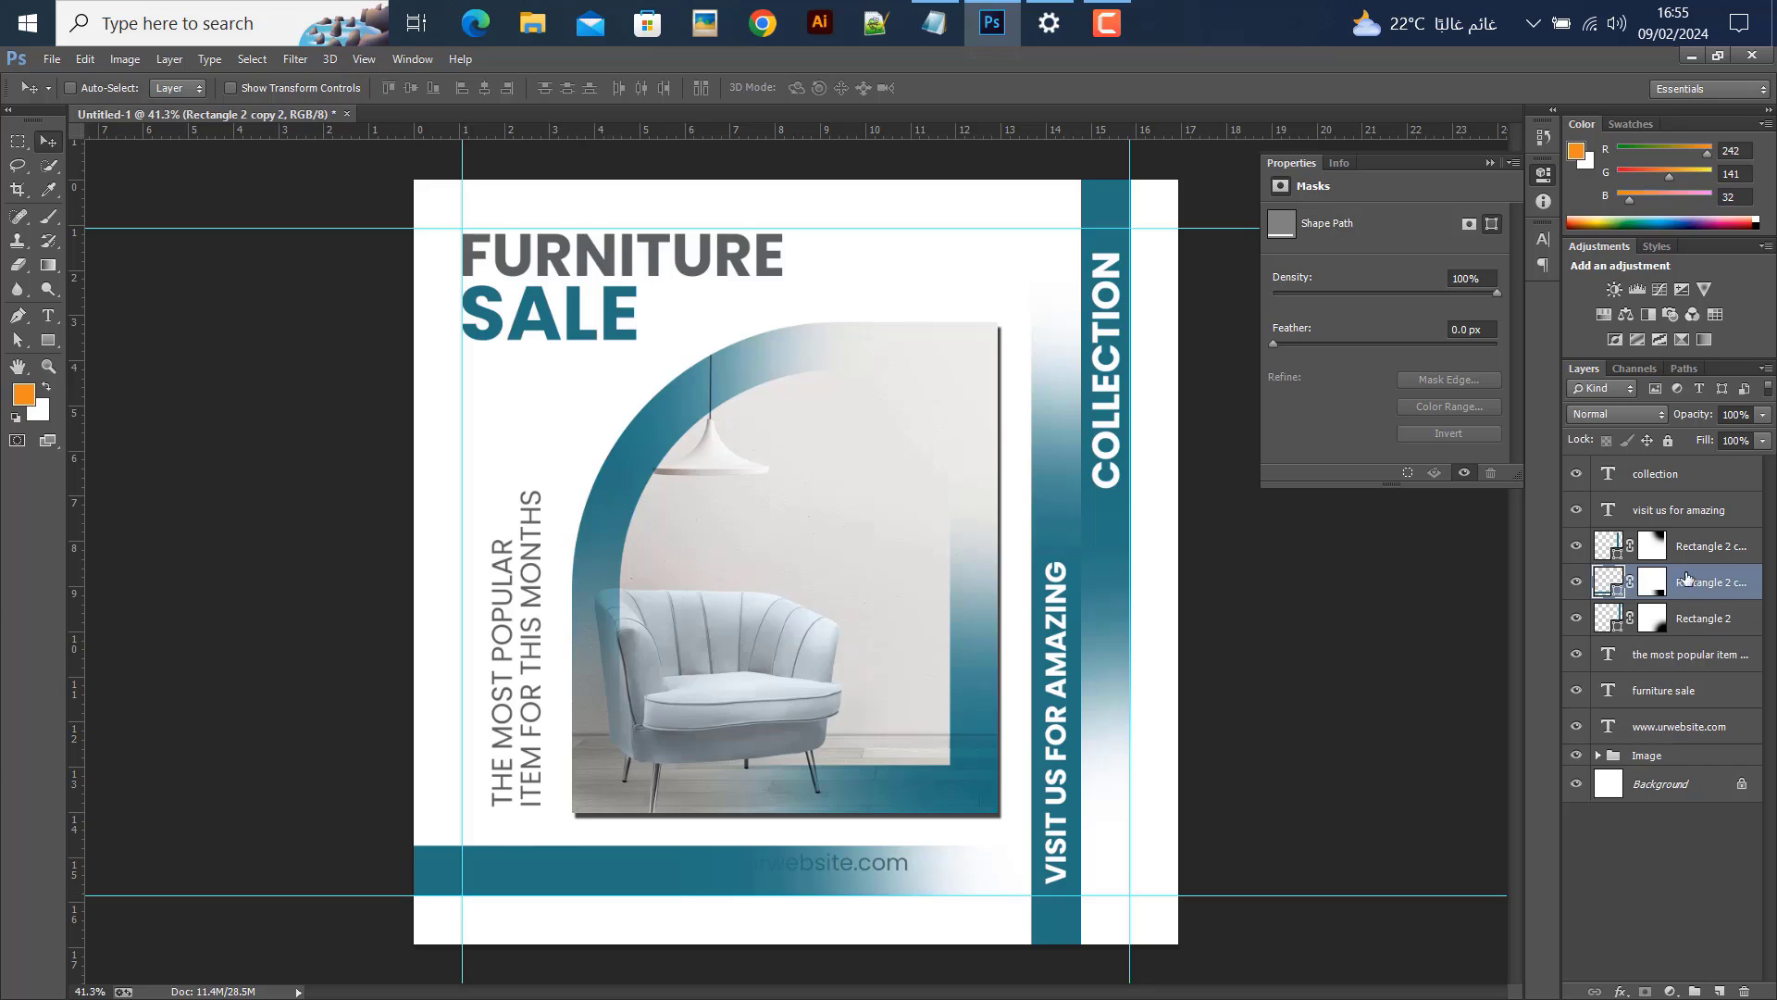
Move the website text layer above the teal bar layers and shift the text left onto the horizontal bar
click(1675, 517)
click(1661, 475)
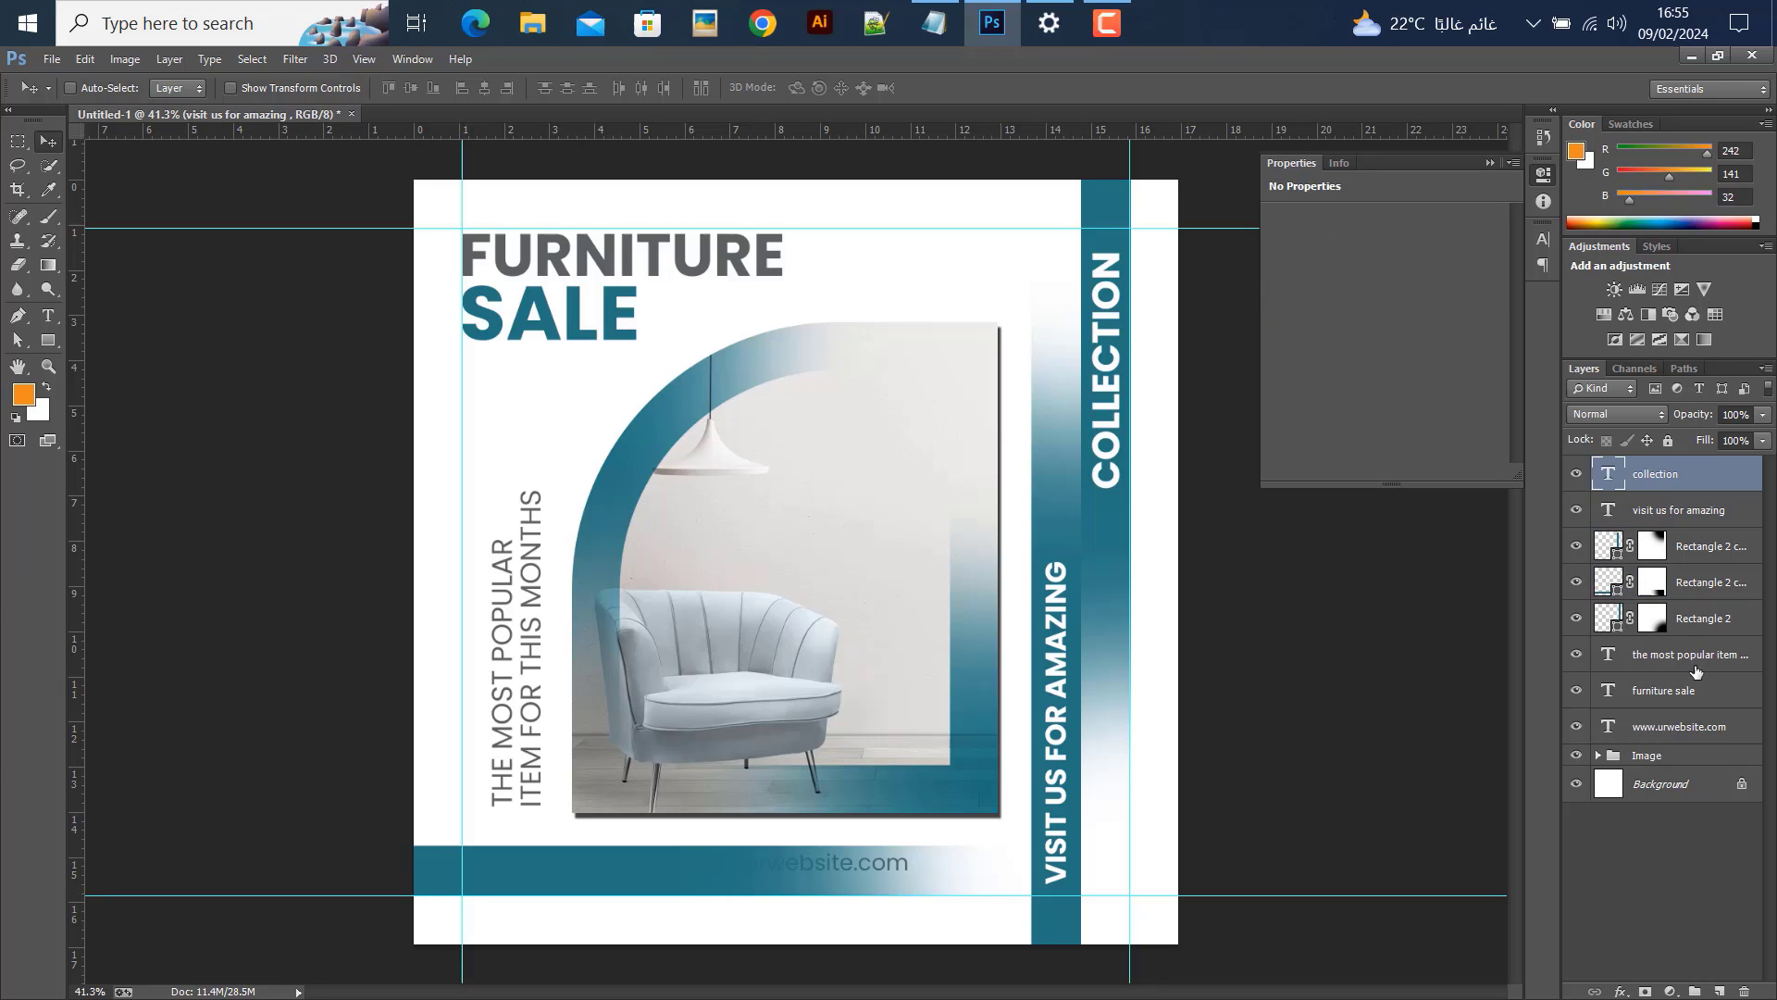
click(1671, 690)
drag(1653, 736, 1666, 530)
drag(890, 872, 692, 875)
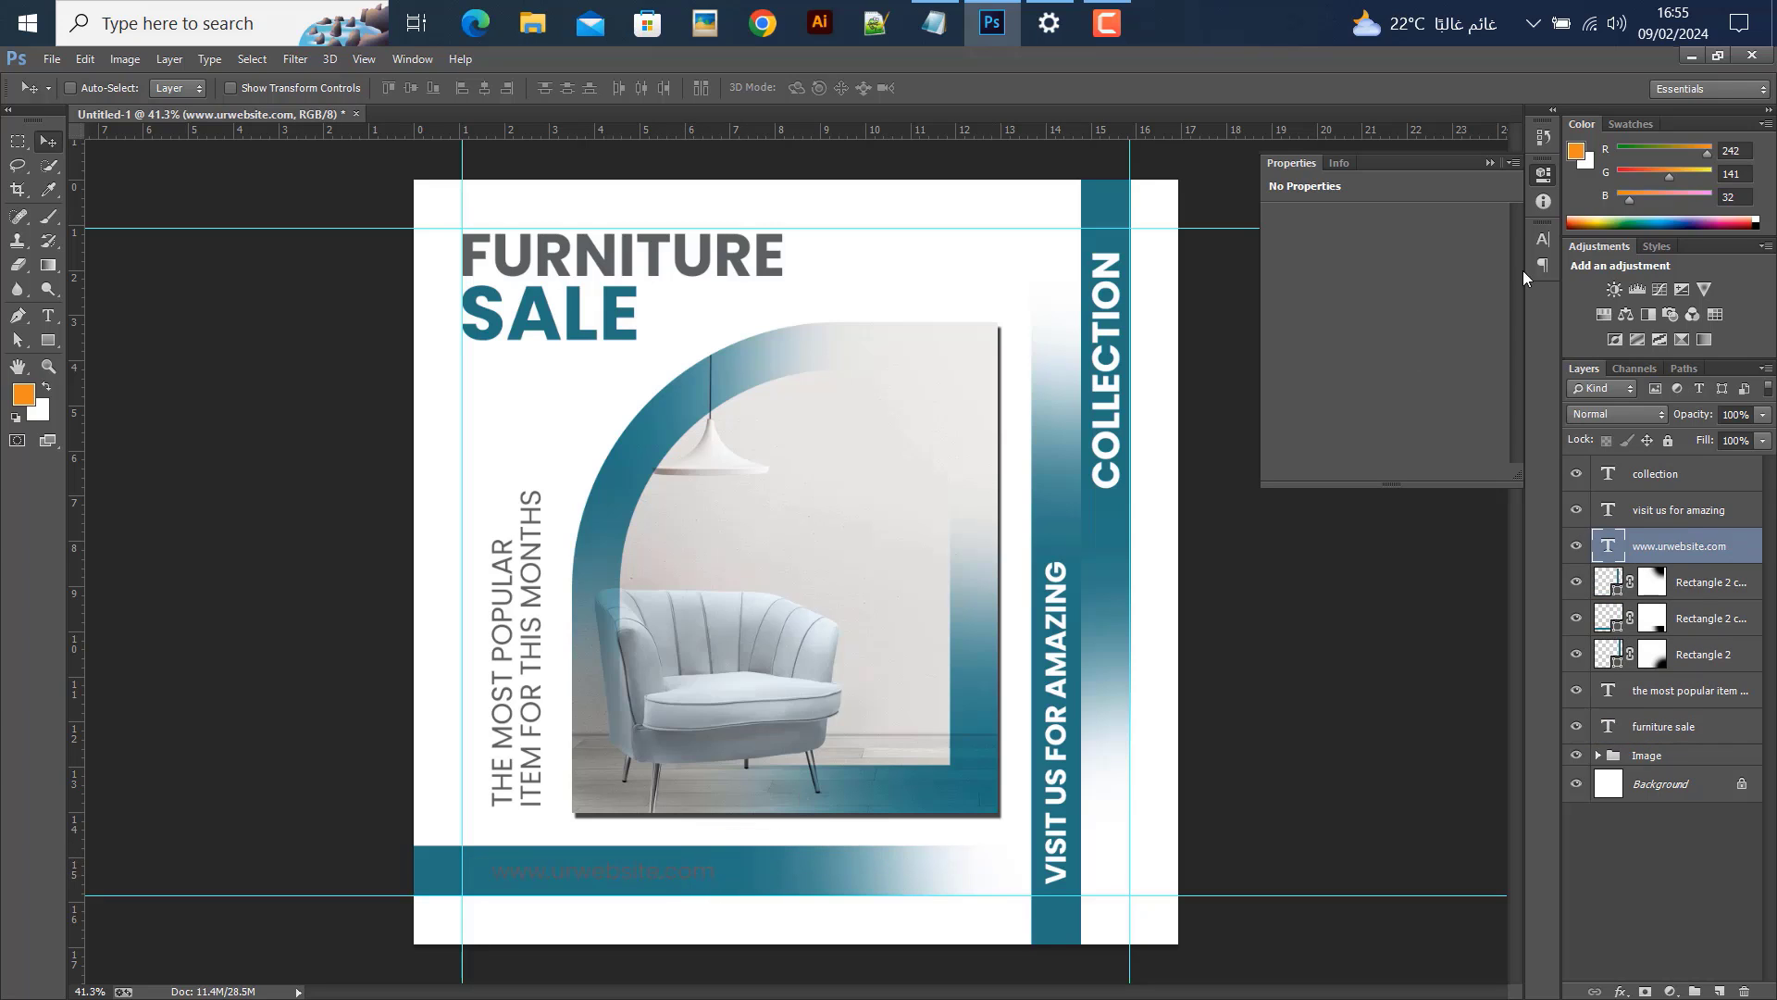
Change the website text colour to white (ffffff) and adjust its position on the horizontal teal bar
click(1541, 239)
click(1472, 356)
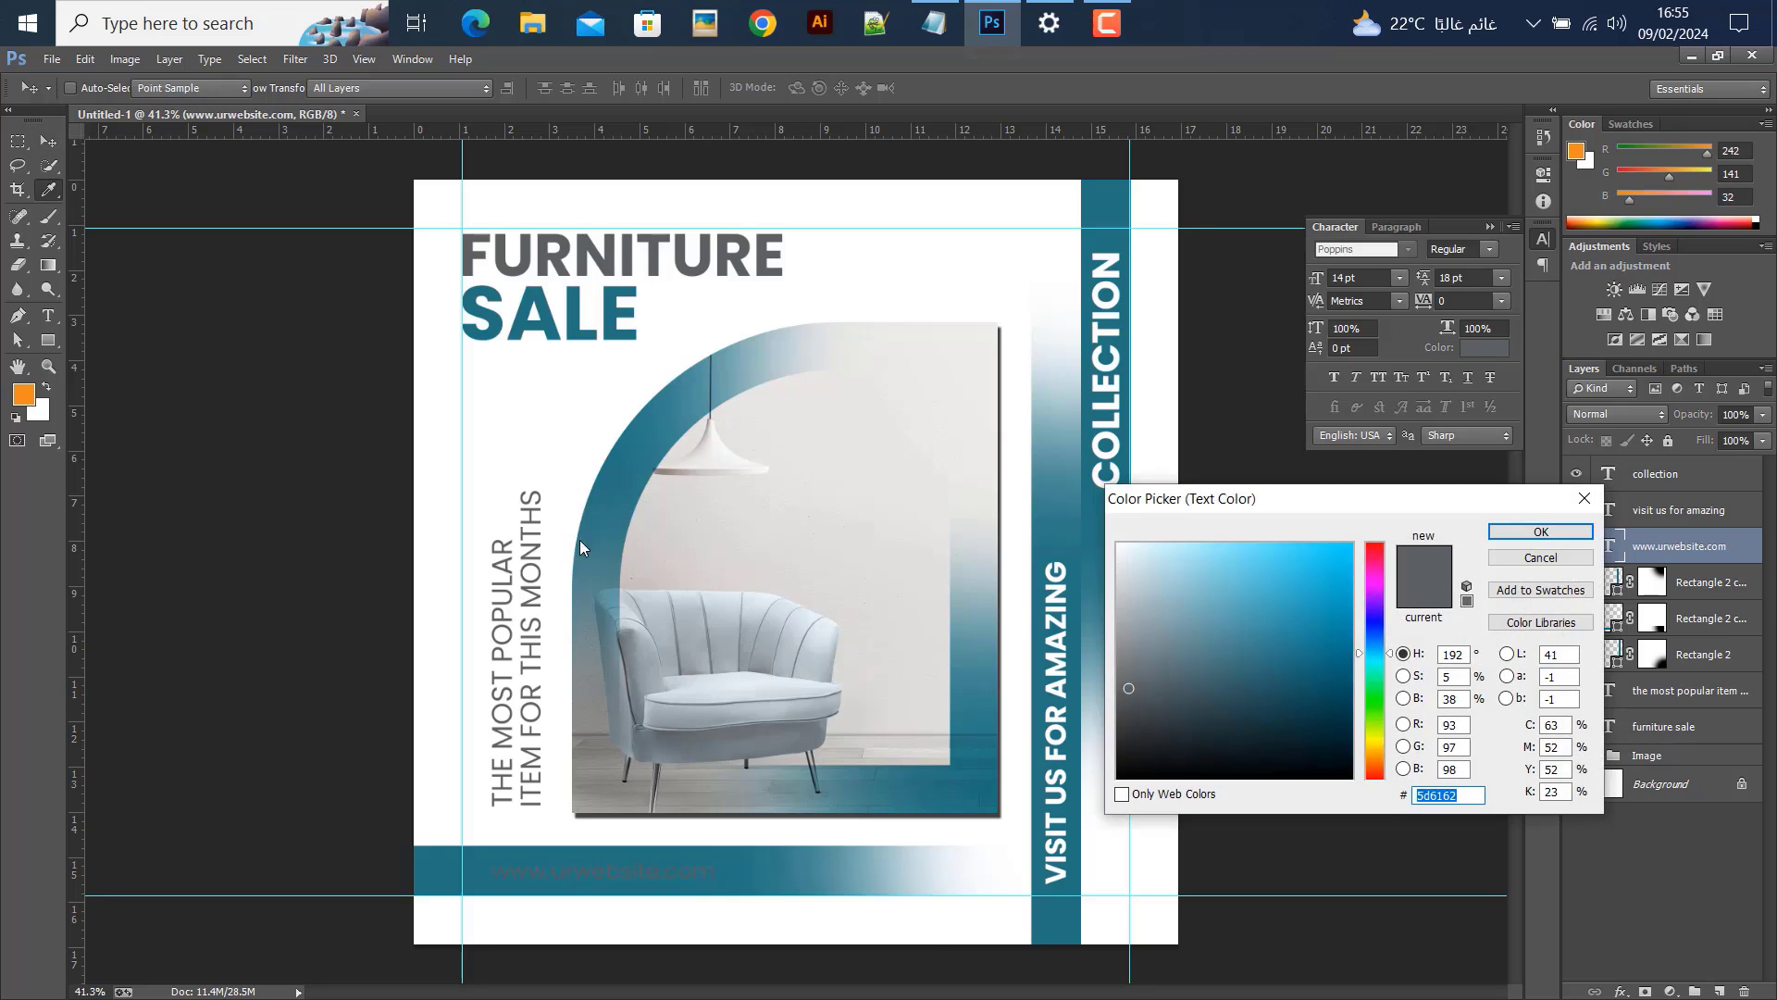
click(568, 553)
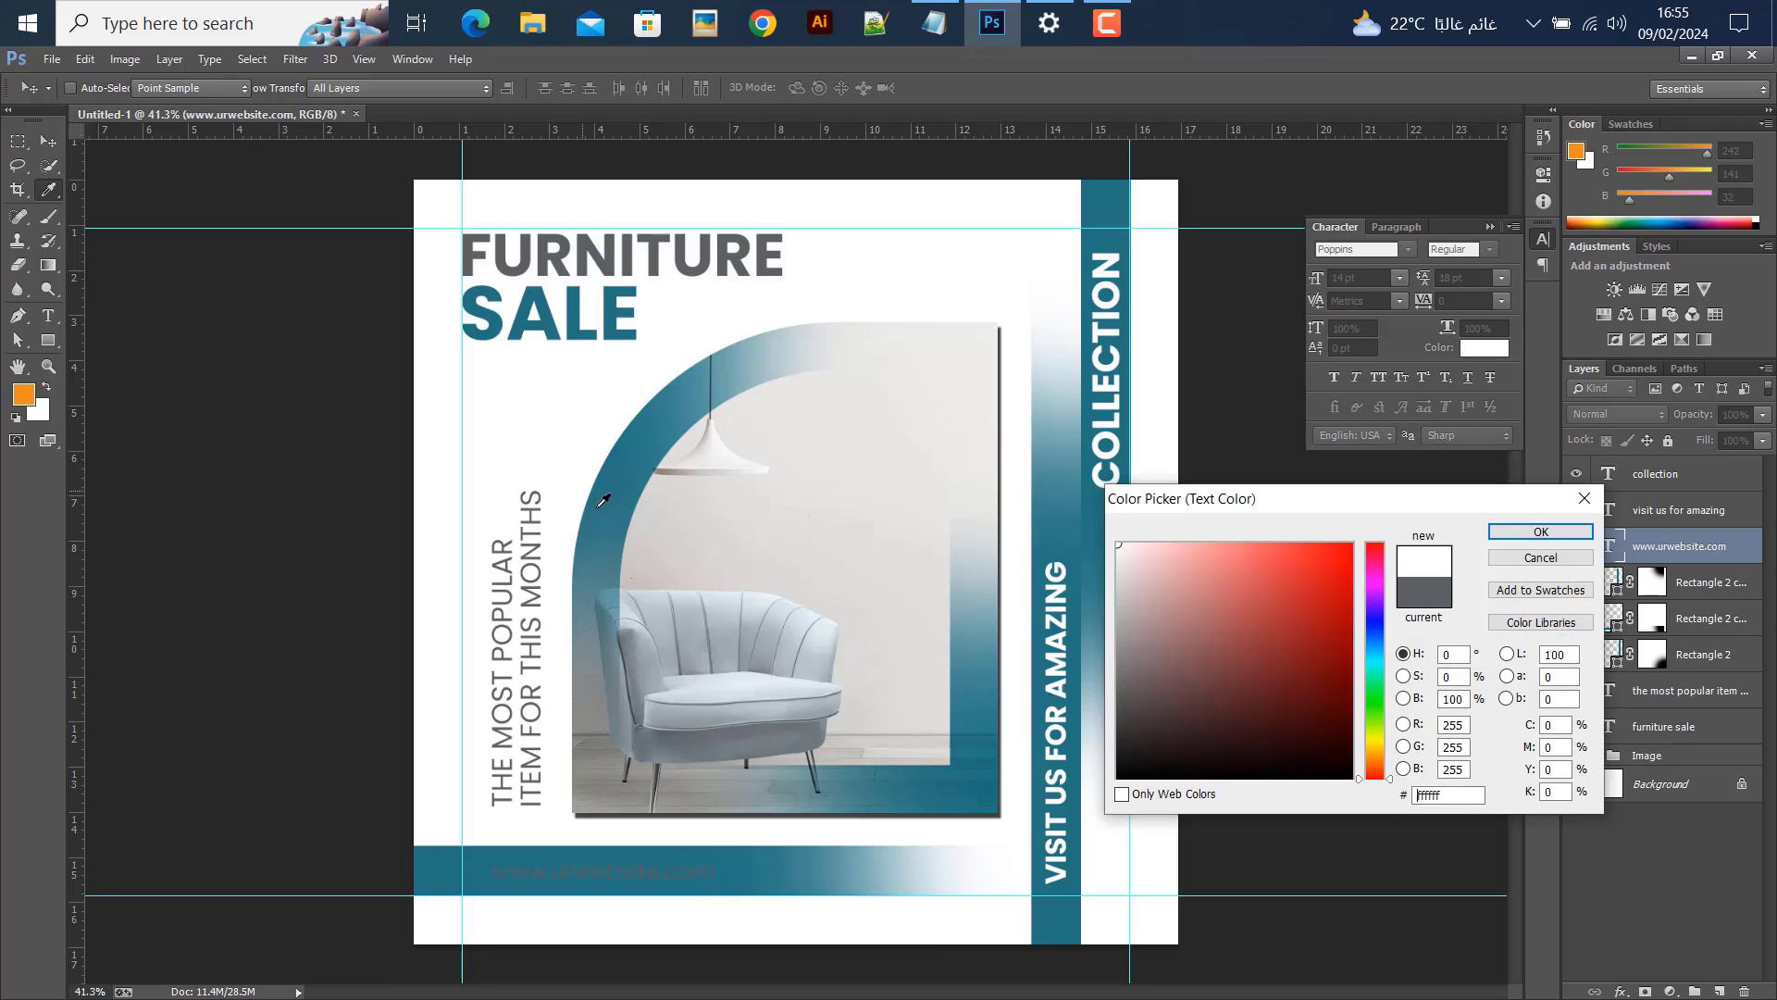
click(1541, 532)
key(v)
drag(645, 895, 604, 869)
Hide the guides and examine the overall layout at different zoom levels
scroll(603, 872, down, 1)
key(ctrl+;)
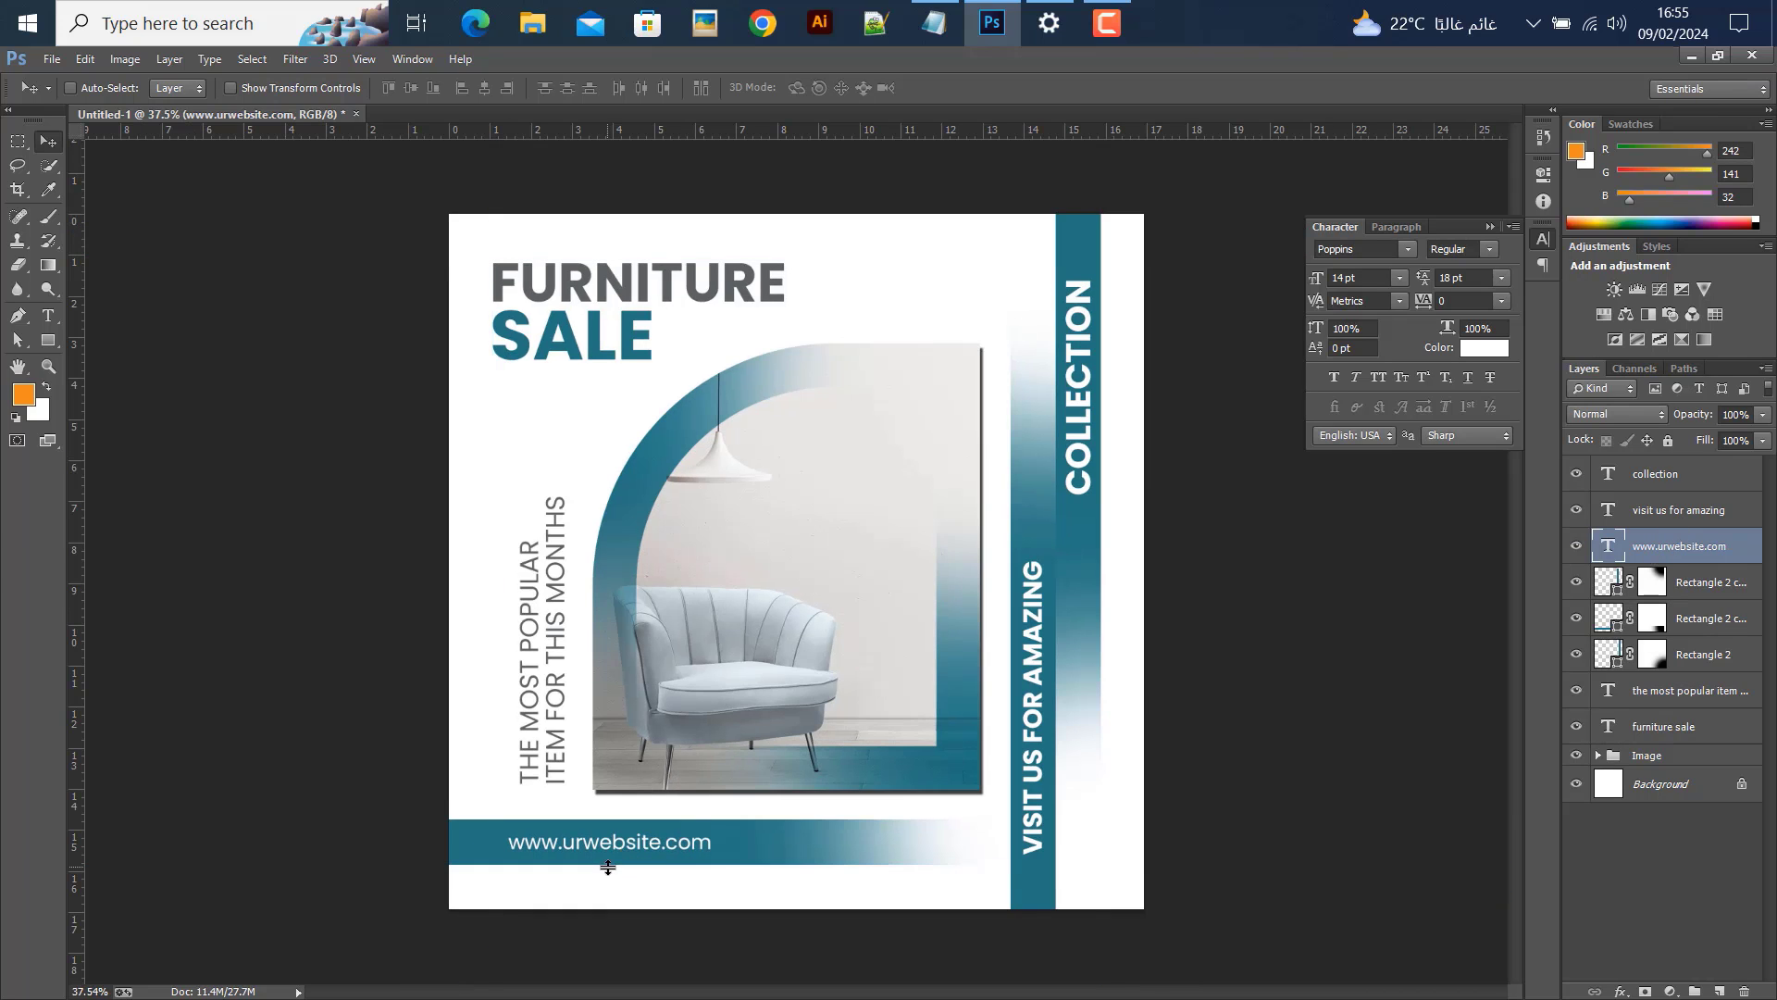
scroll(732, 806, down, 1)
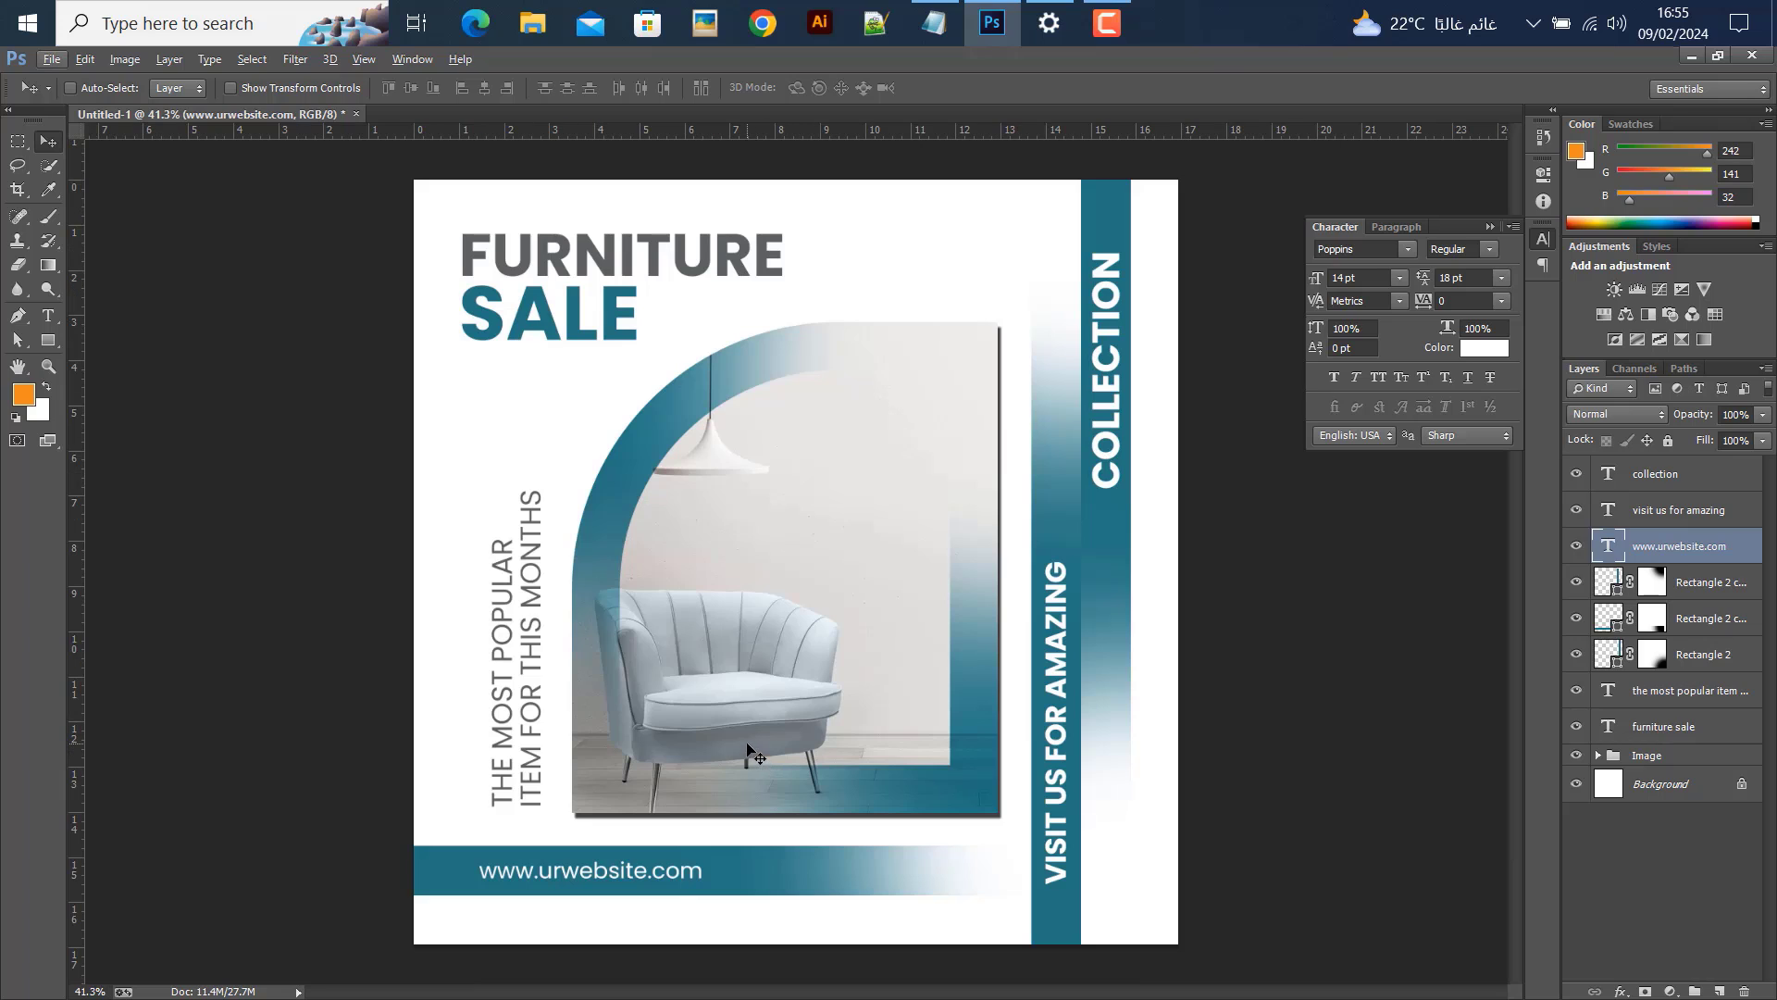
scroll(714, 553, down, 1)
scroll(708, 622, up, 1)
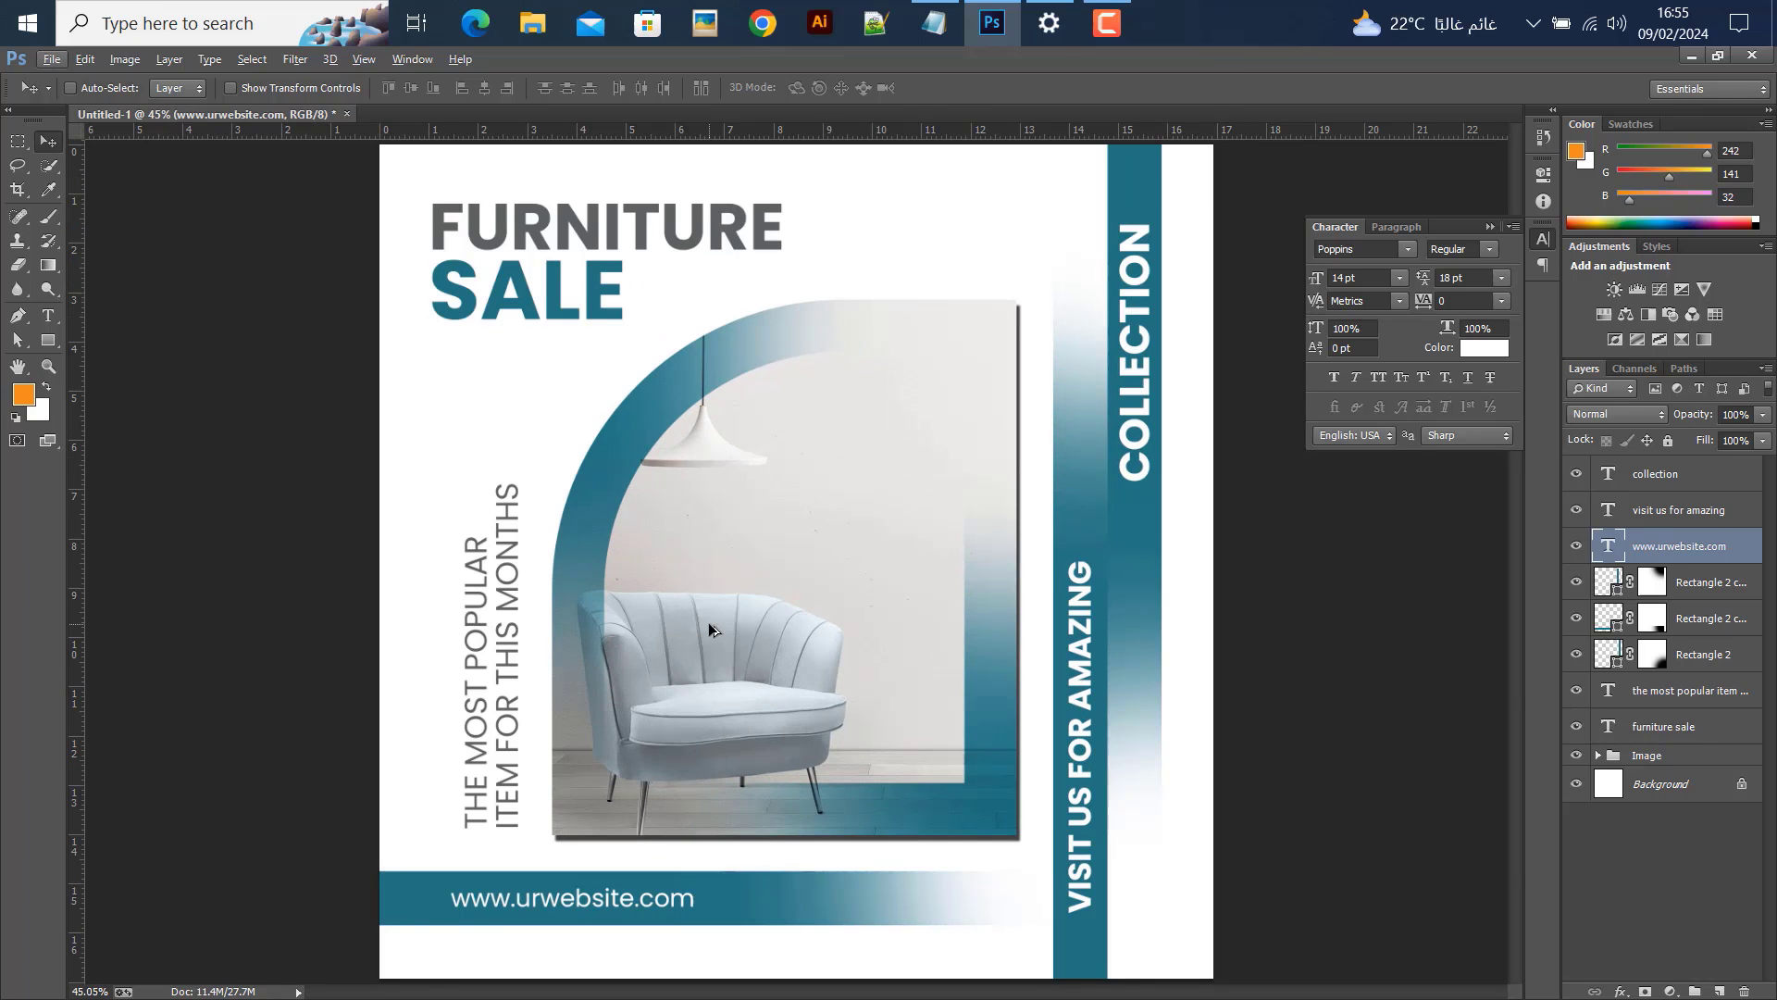
scroll(708, 622, down, 1)
scroll(709, 622, up, 1)
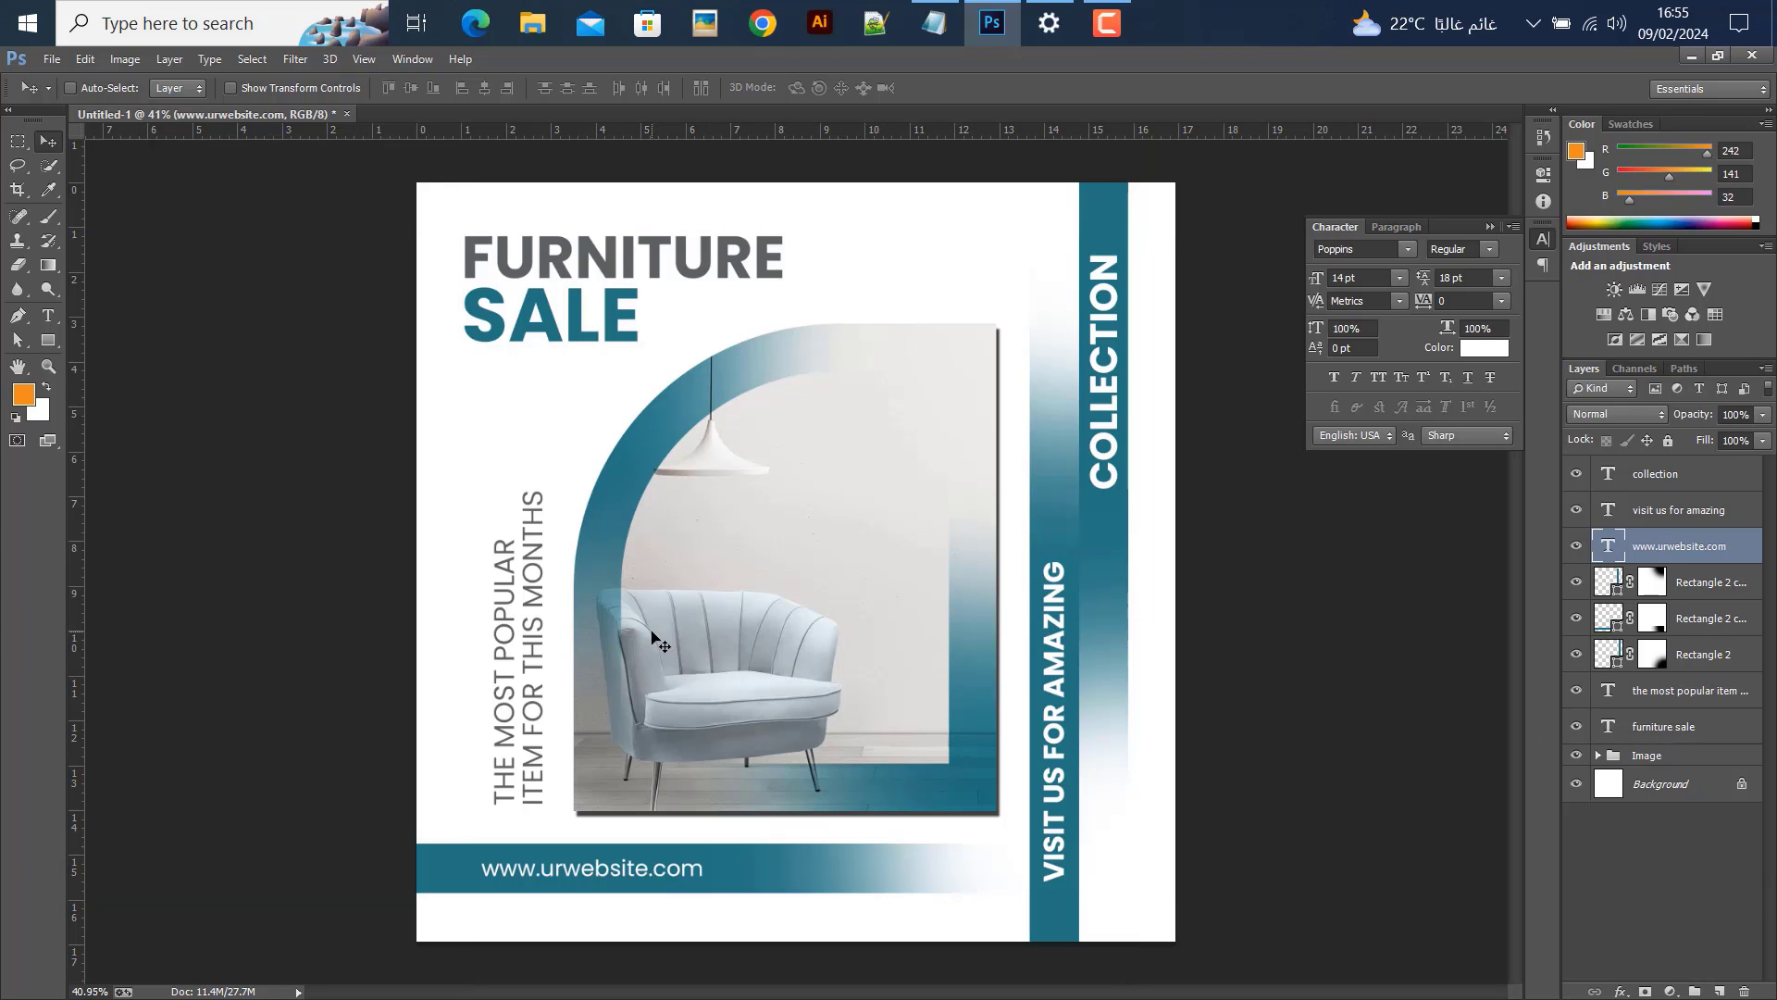
scroll(645, 589, up, 1)
scroll(549, 503, down, 1)
scroll(551, 504, down, 1)
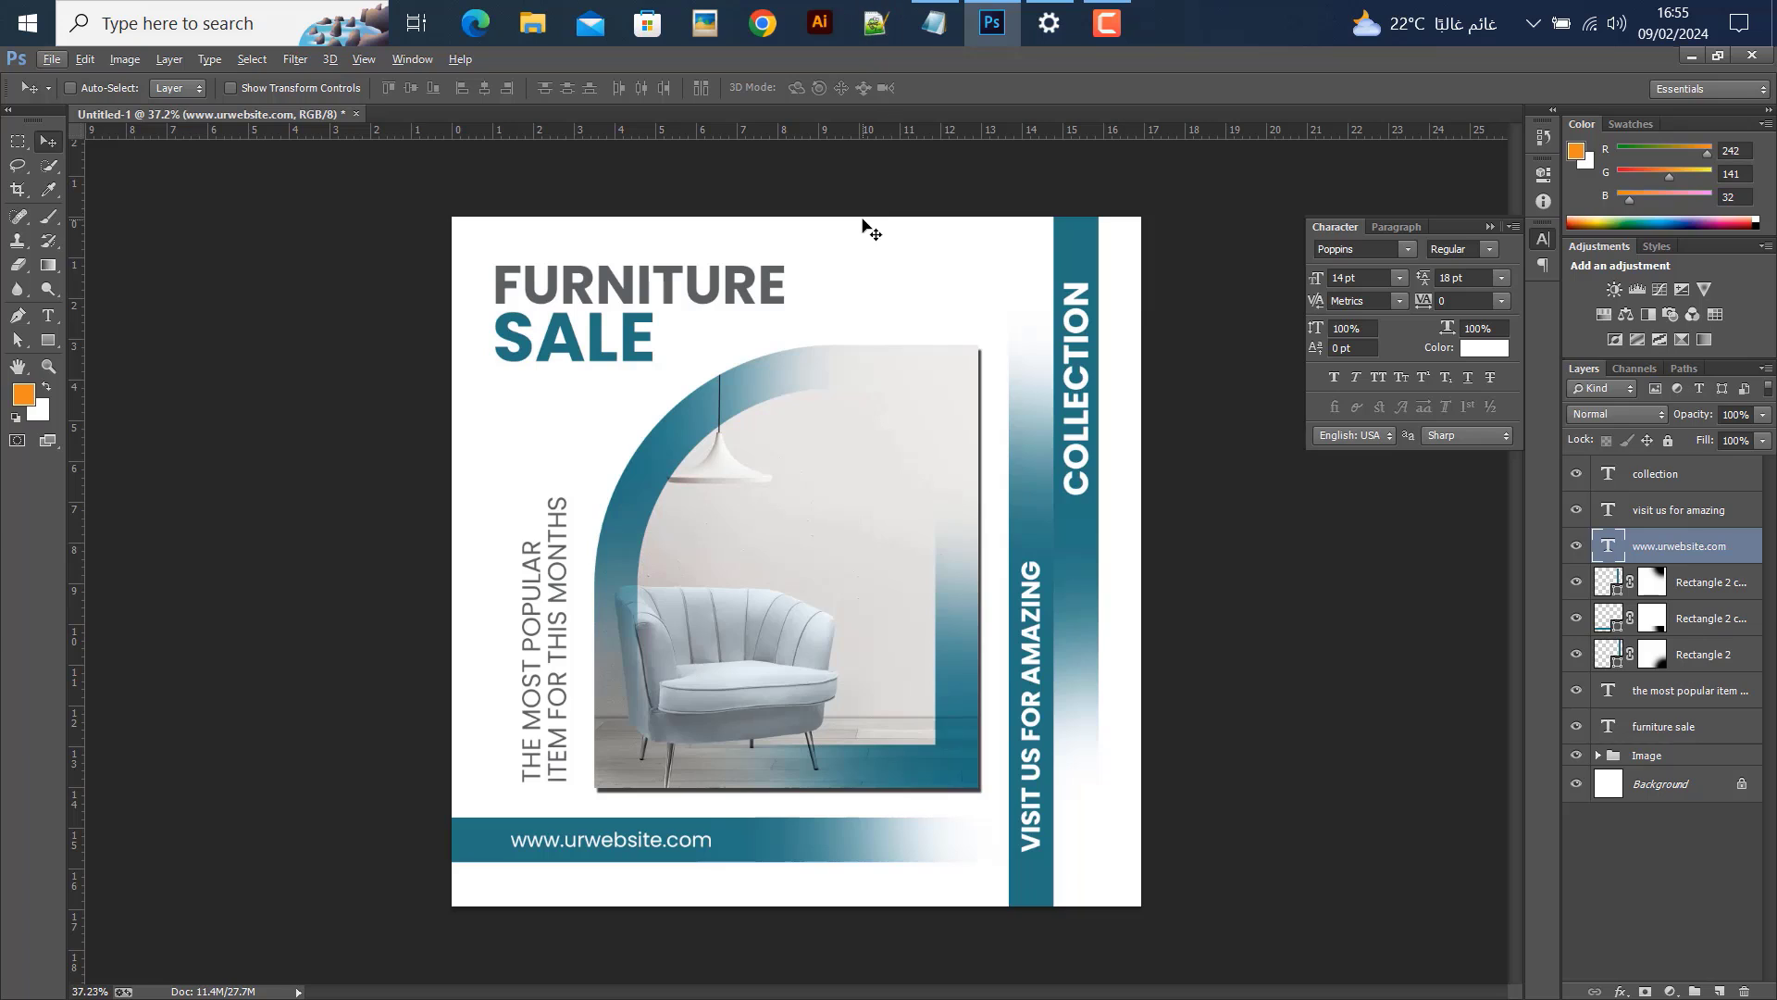
Show the guides and draw an orange rectangle about 398 × 175 px below the word SALE, starting at the left margin guide
key(ctrl+semicolon)
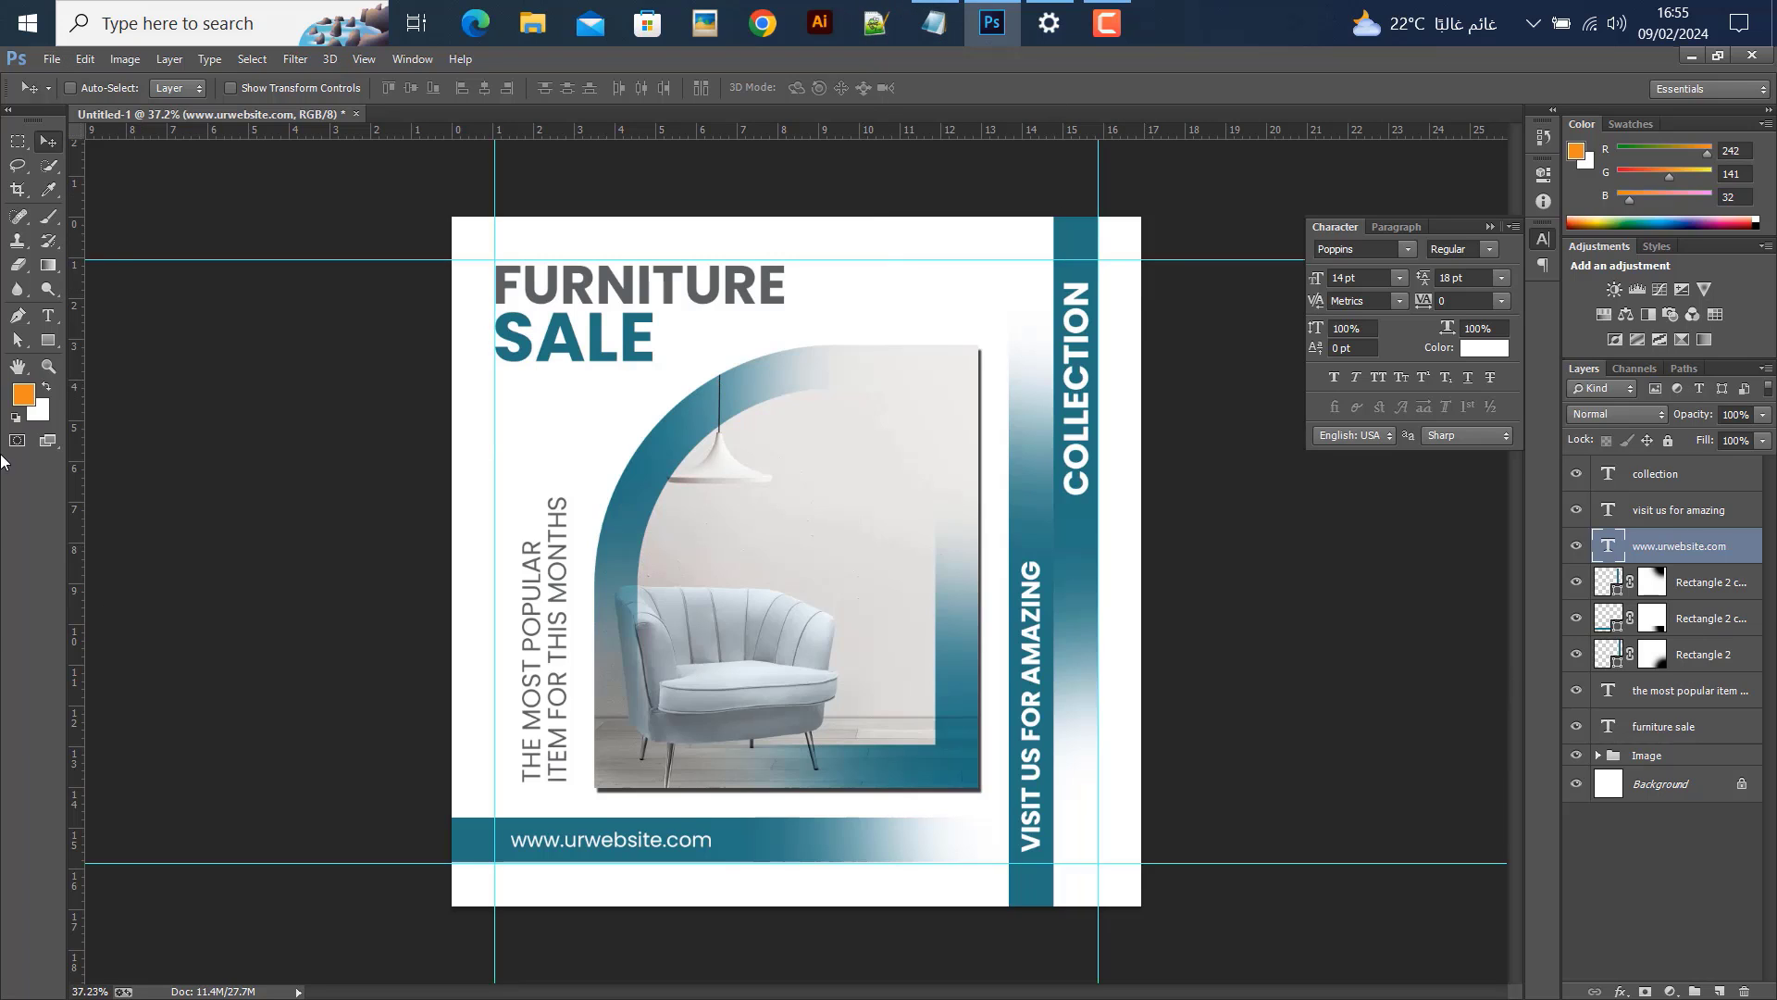
click(49, 341)
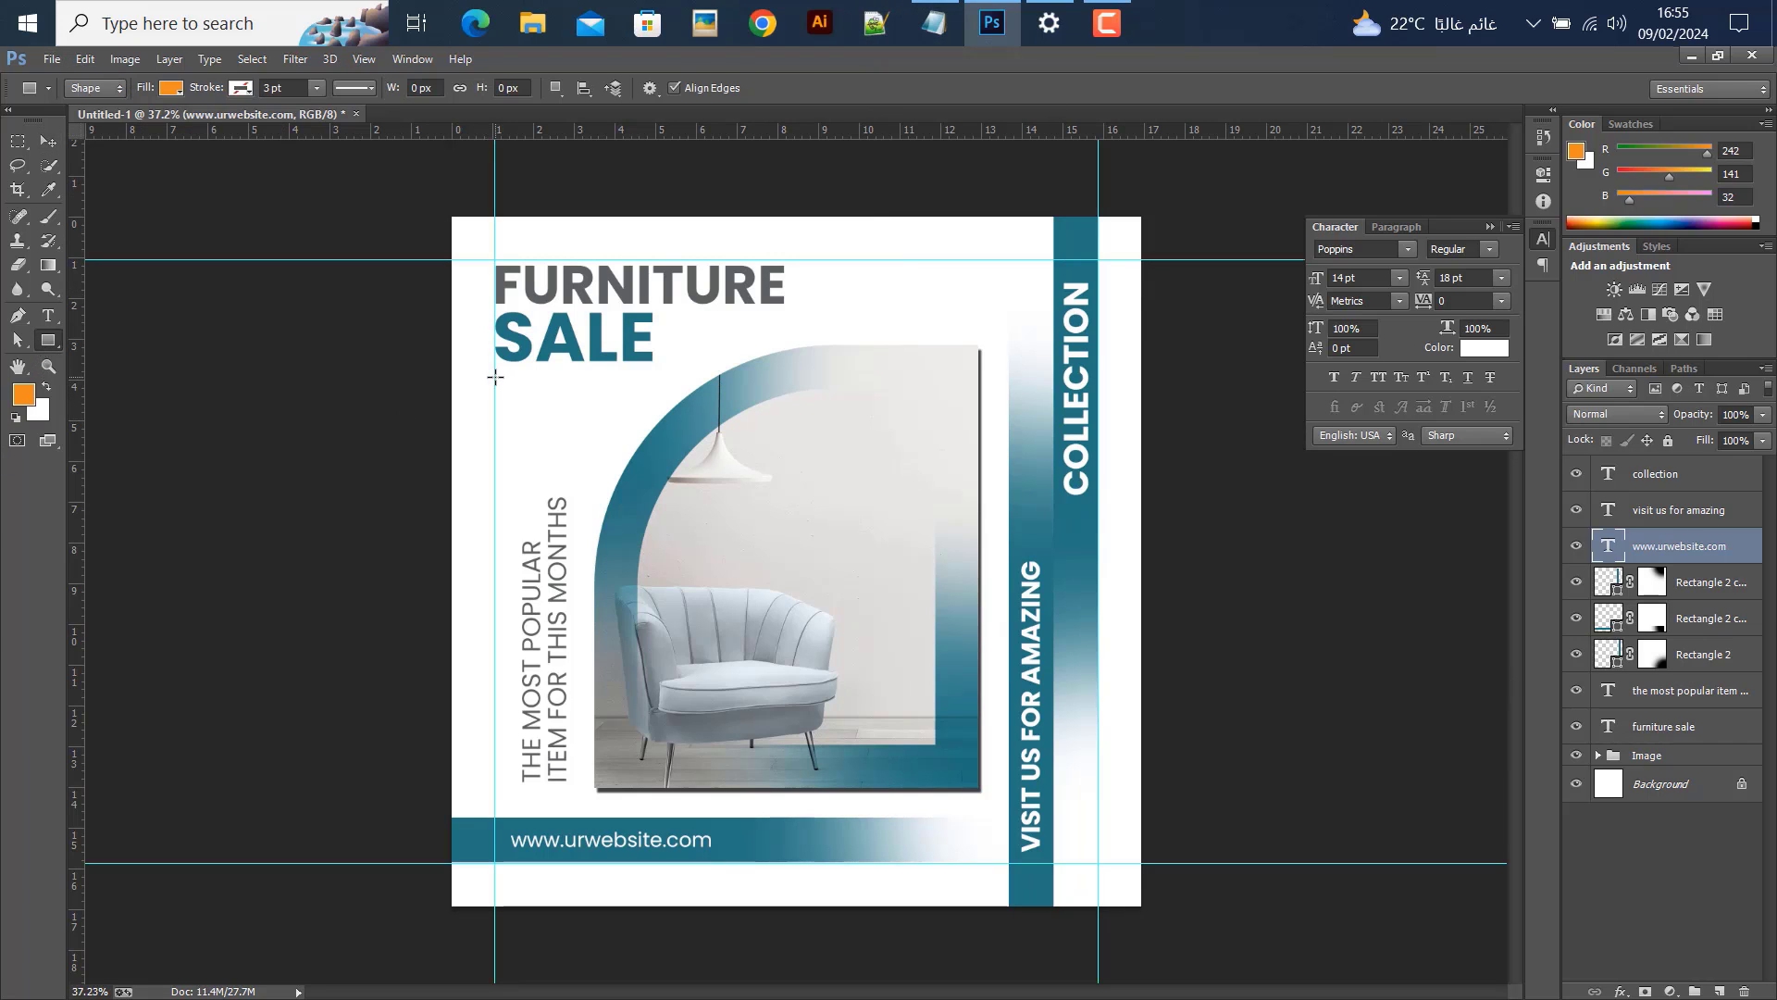
drag(495, 377, 635, 438)
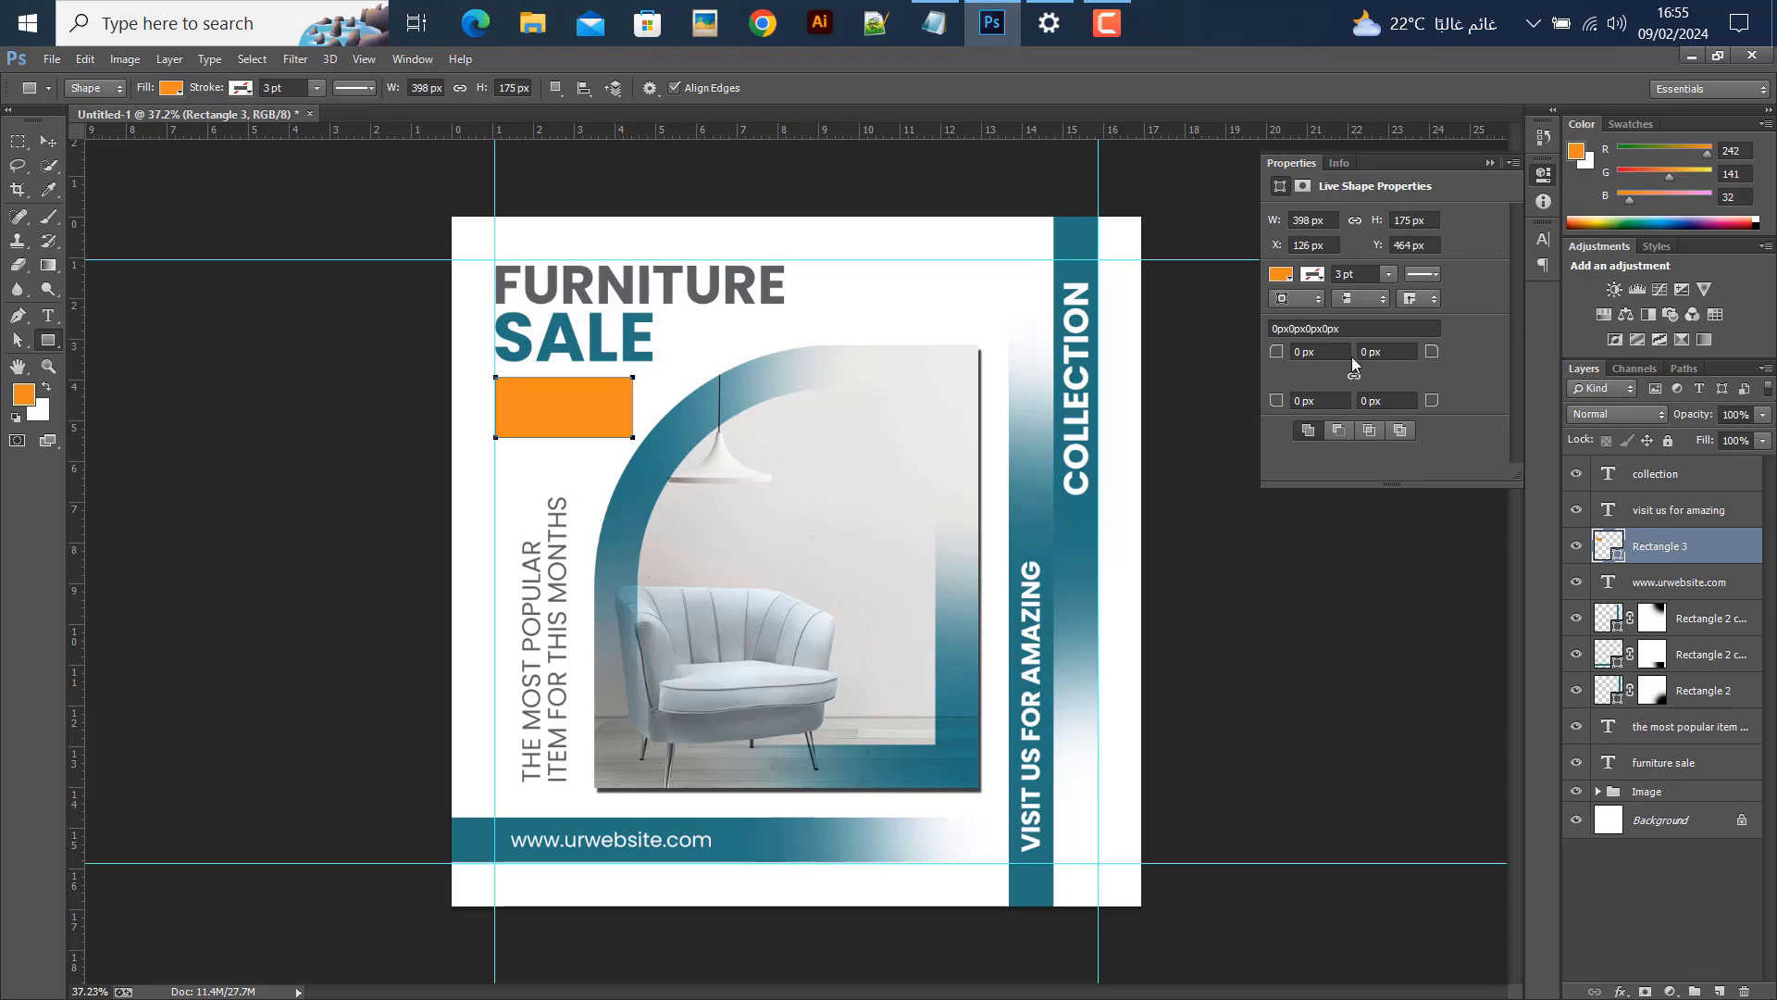
Round only the orange rectangle's lower right corner with a radius of 100 px
click(1369, 403)
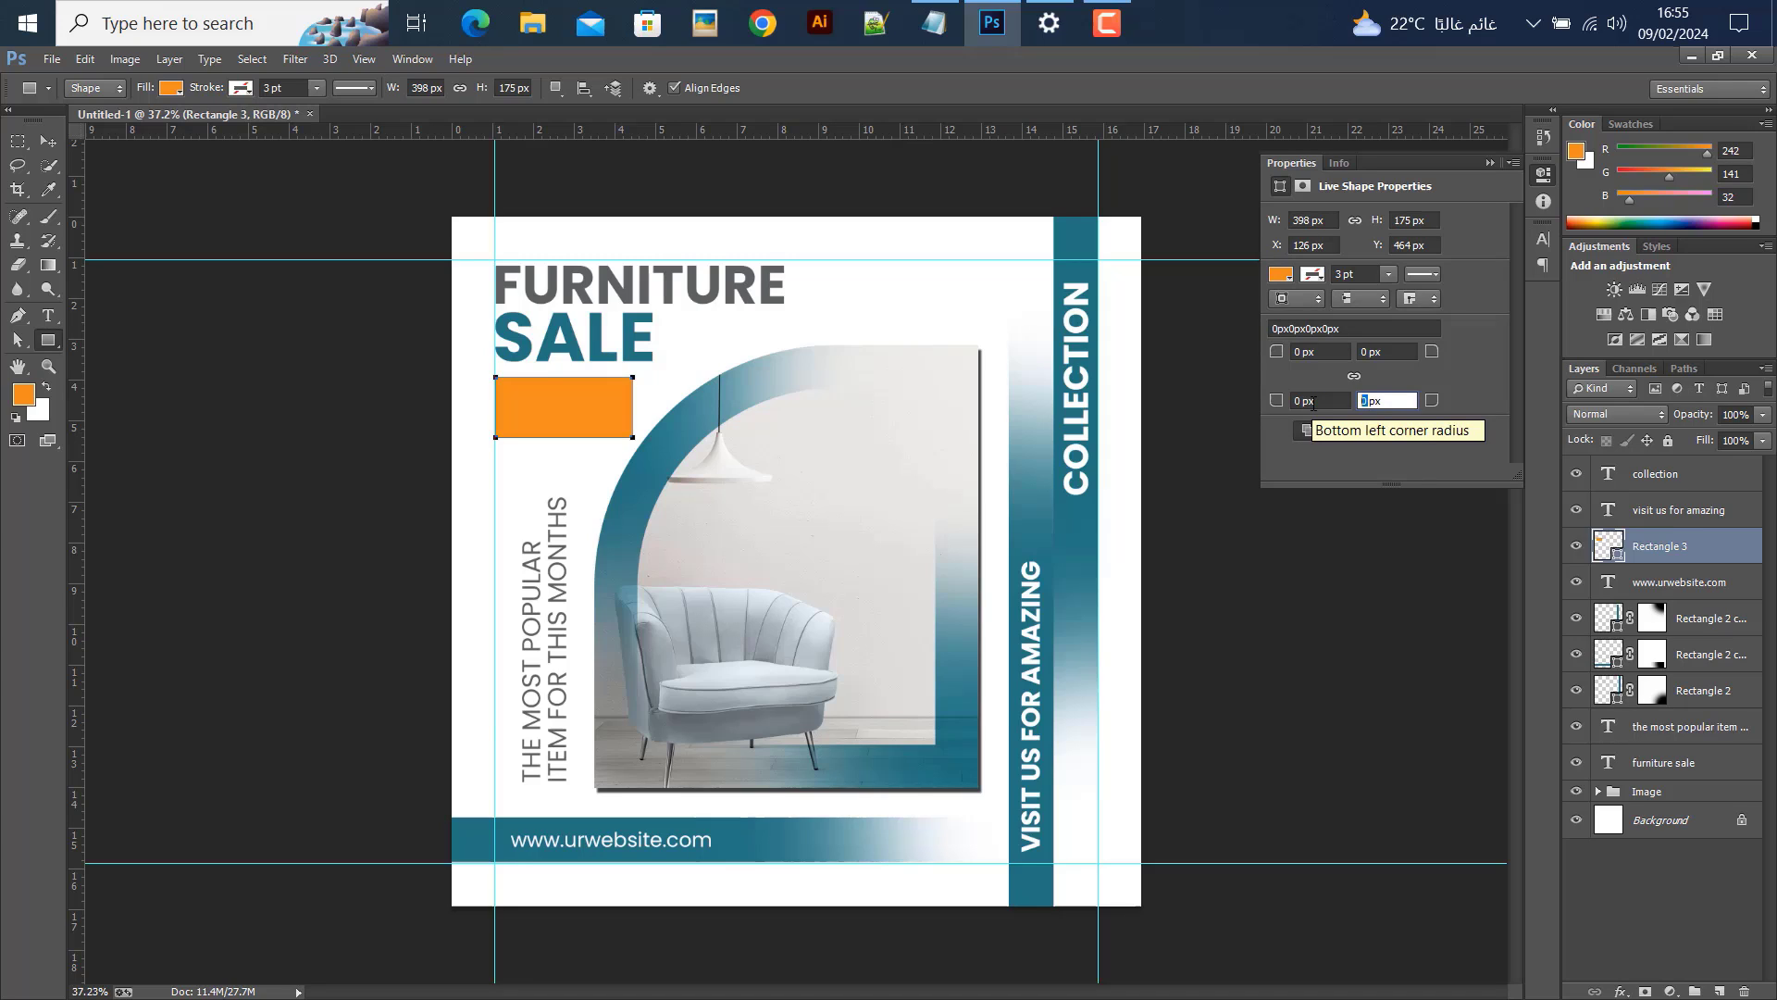
text(200)
key(Return)
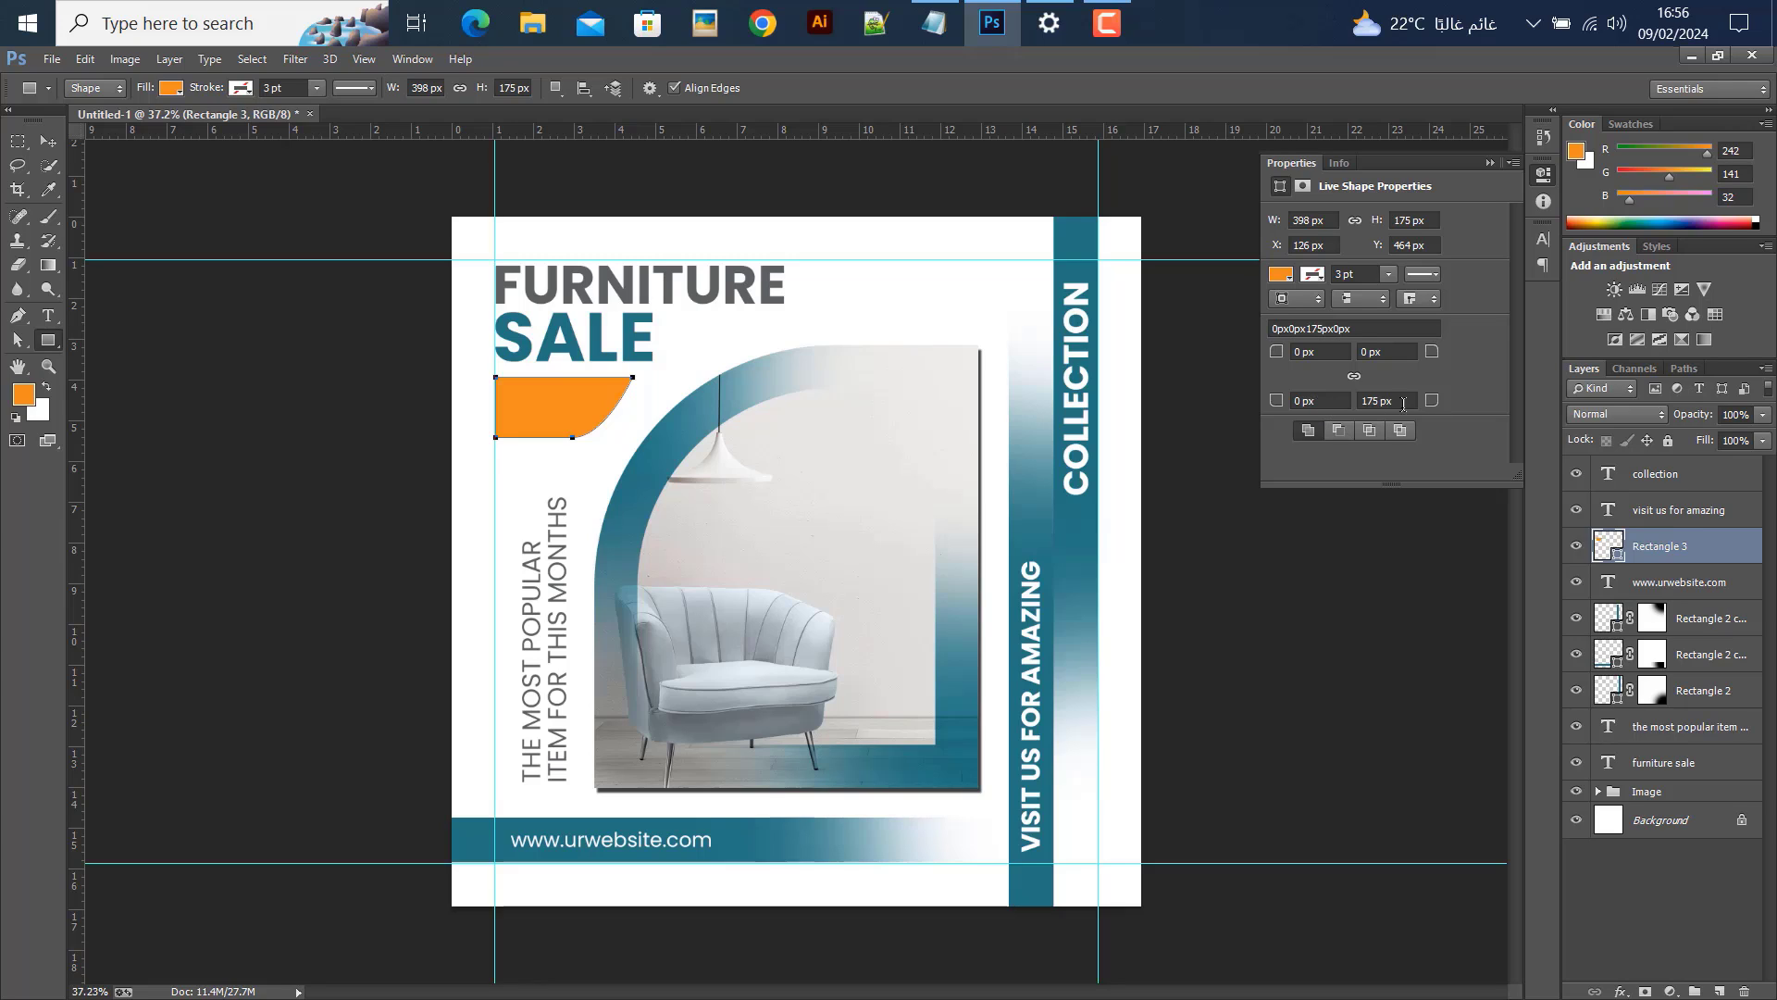
click(1376, 398)
text(1000)
key(Return)
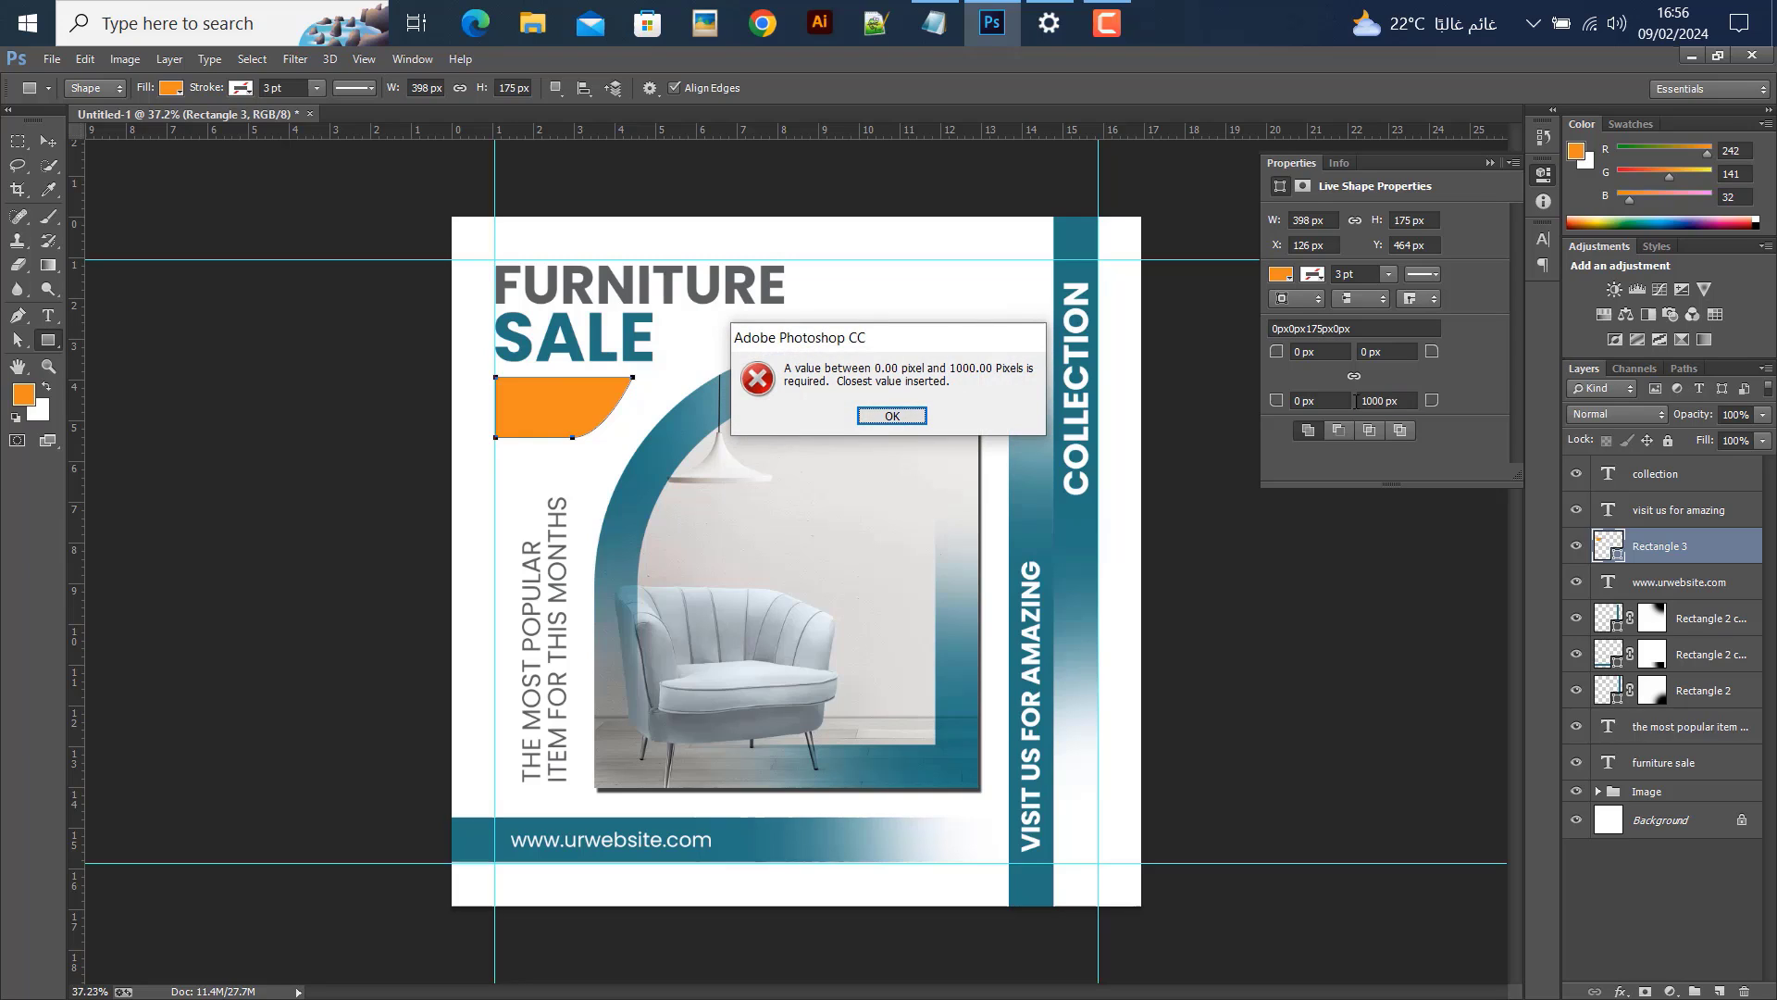
key(Return)
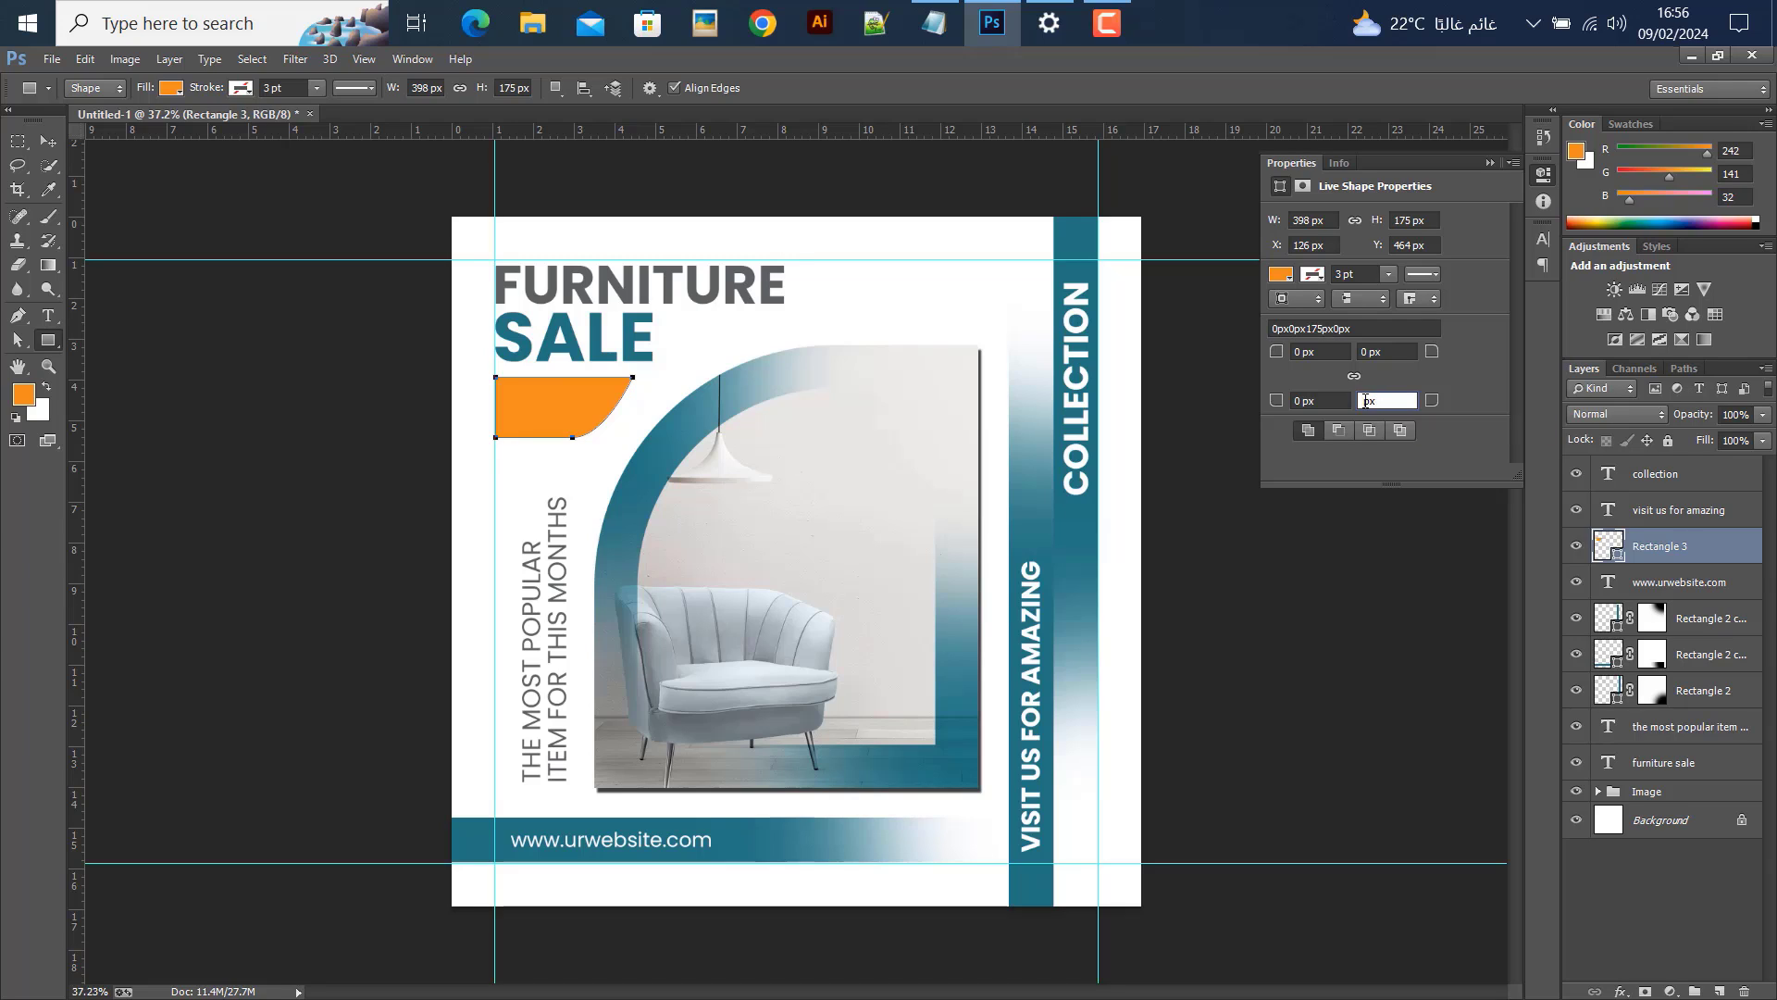
key(Return)
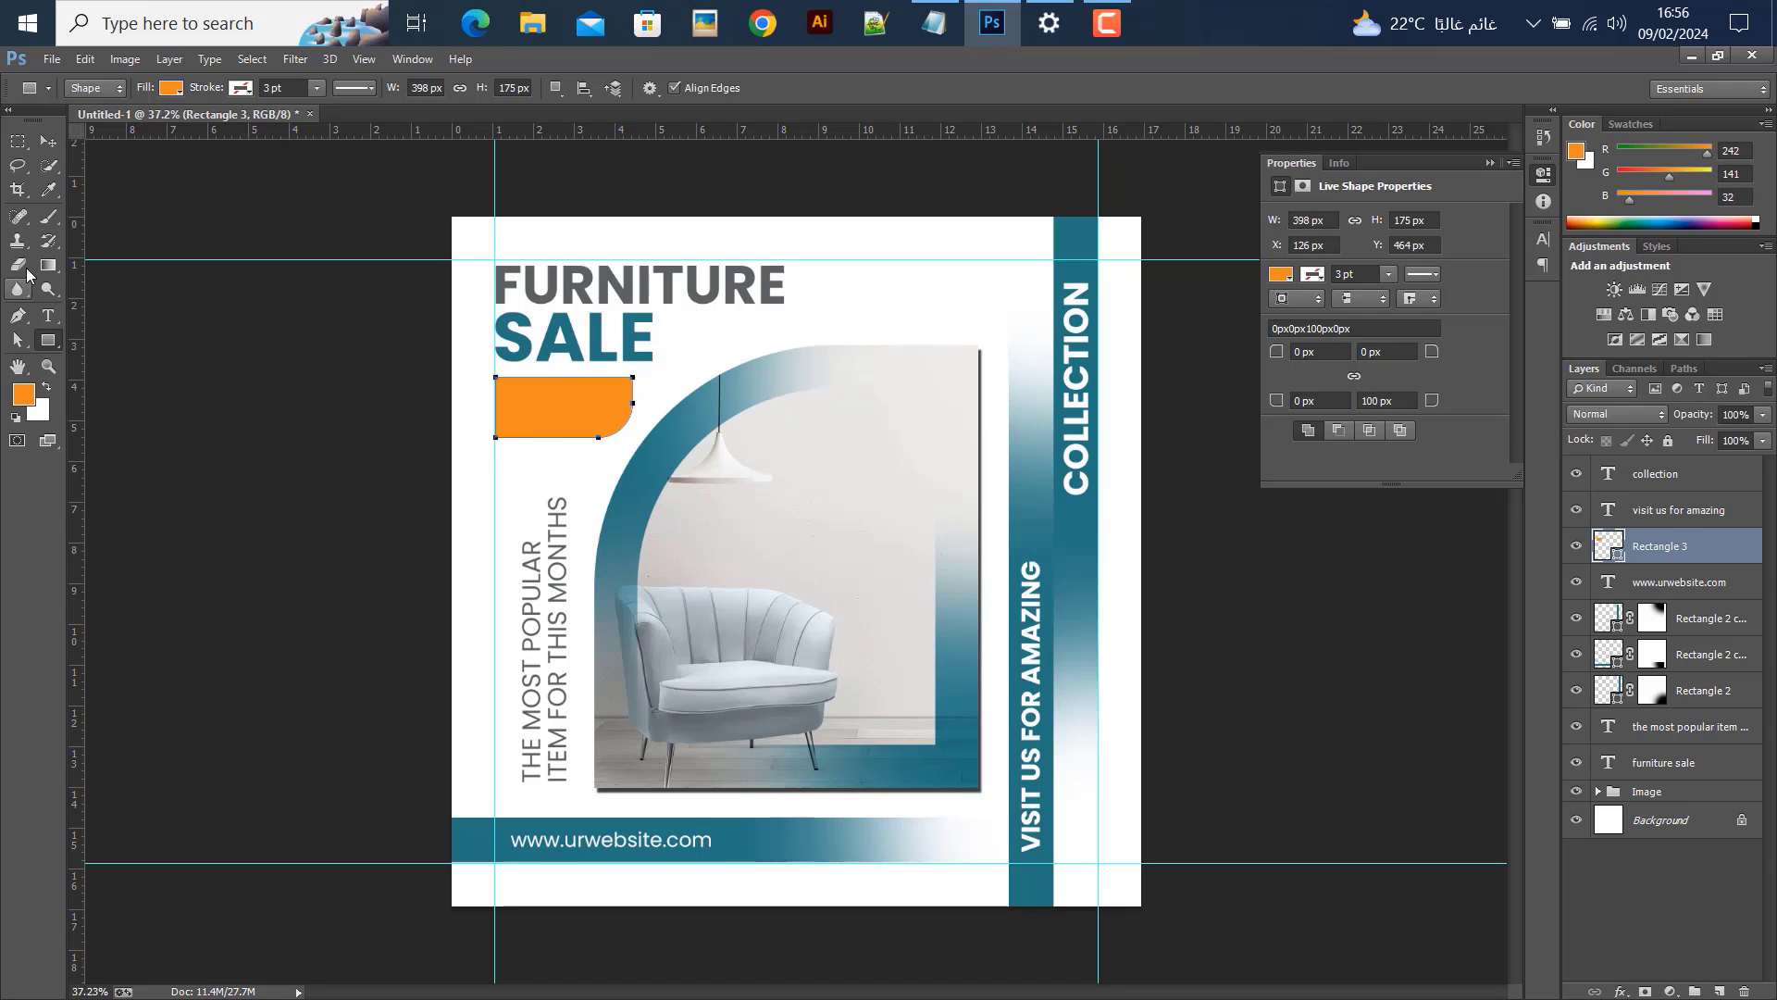
Nudge the orange rectangle upward to Y 442 px, closer to the word SALE
click(48, 145)
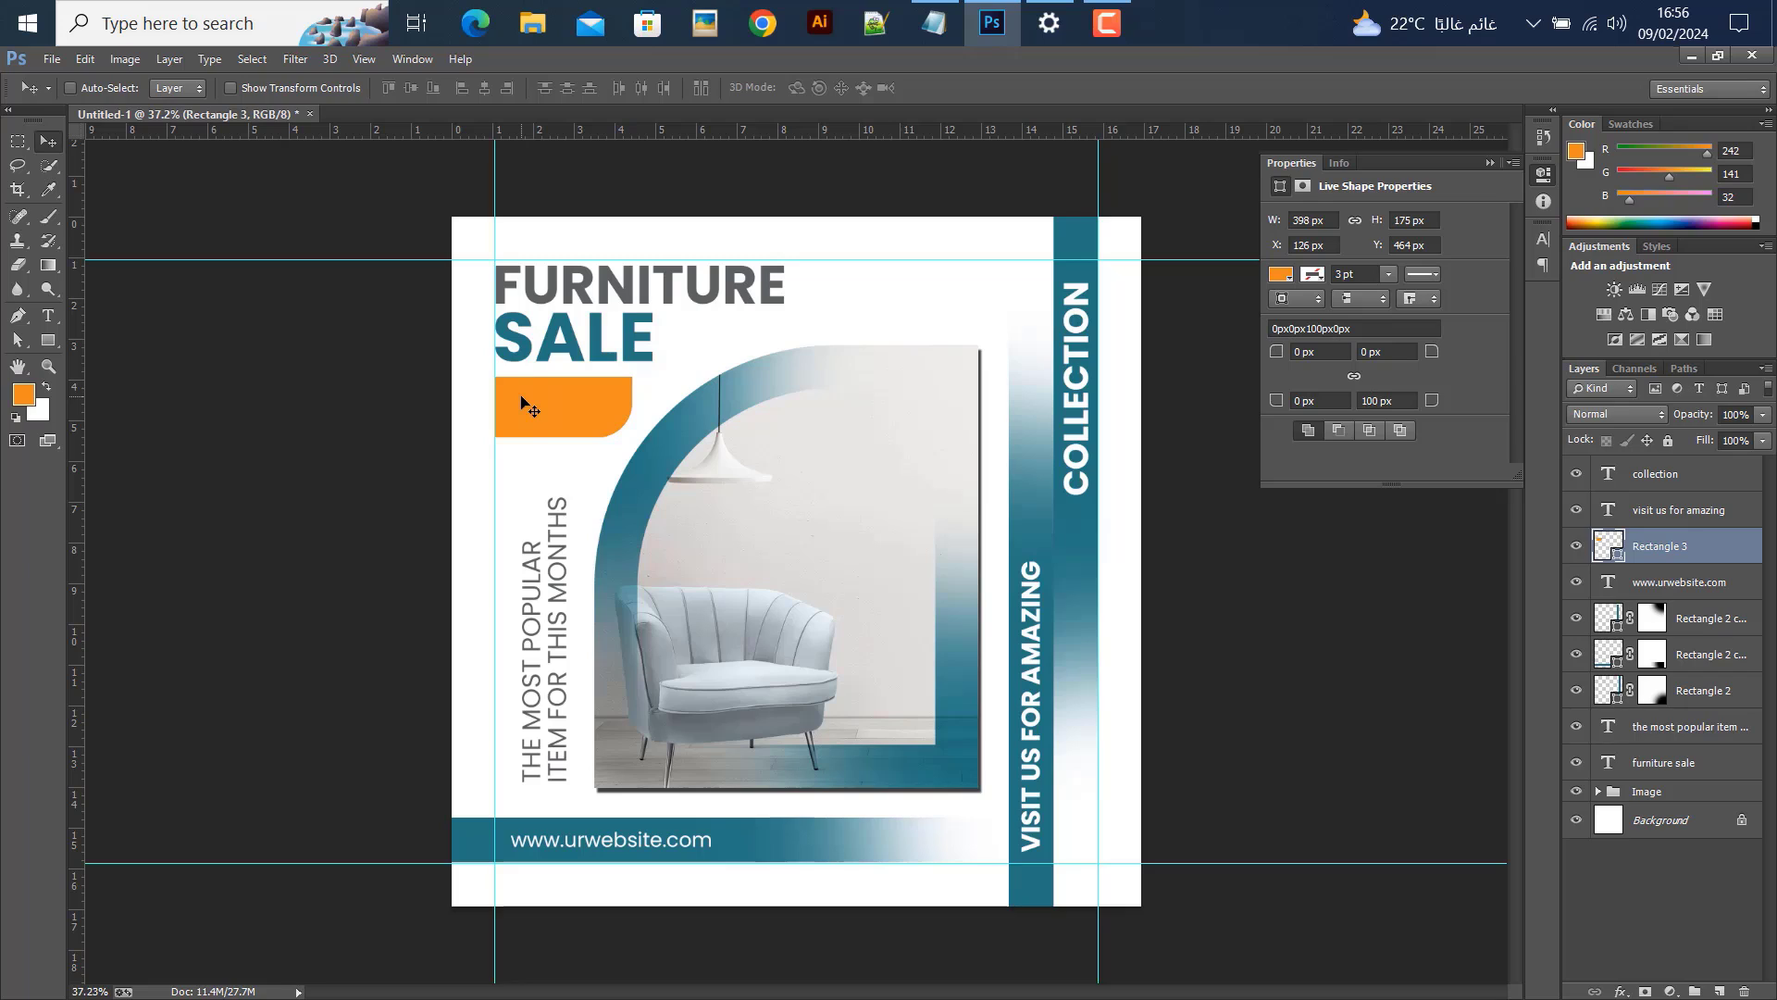
key(Up)
key(Up)
key(Up)
key(Up)
key(Up)
key(Up)
key(Up)
key(Up)
key(Up)
key(Up)
key(Up)
key(Up)
key(Up)
key(Up)
key(Up)
key(Up)
key(Up)
key(Up)
key(Up)
key(Up)
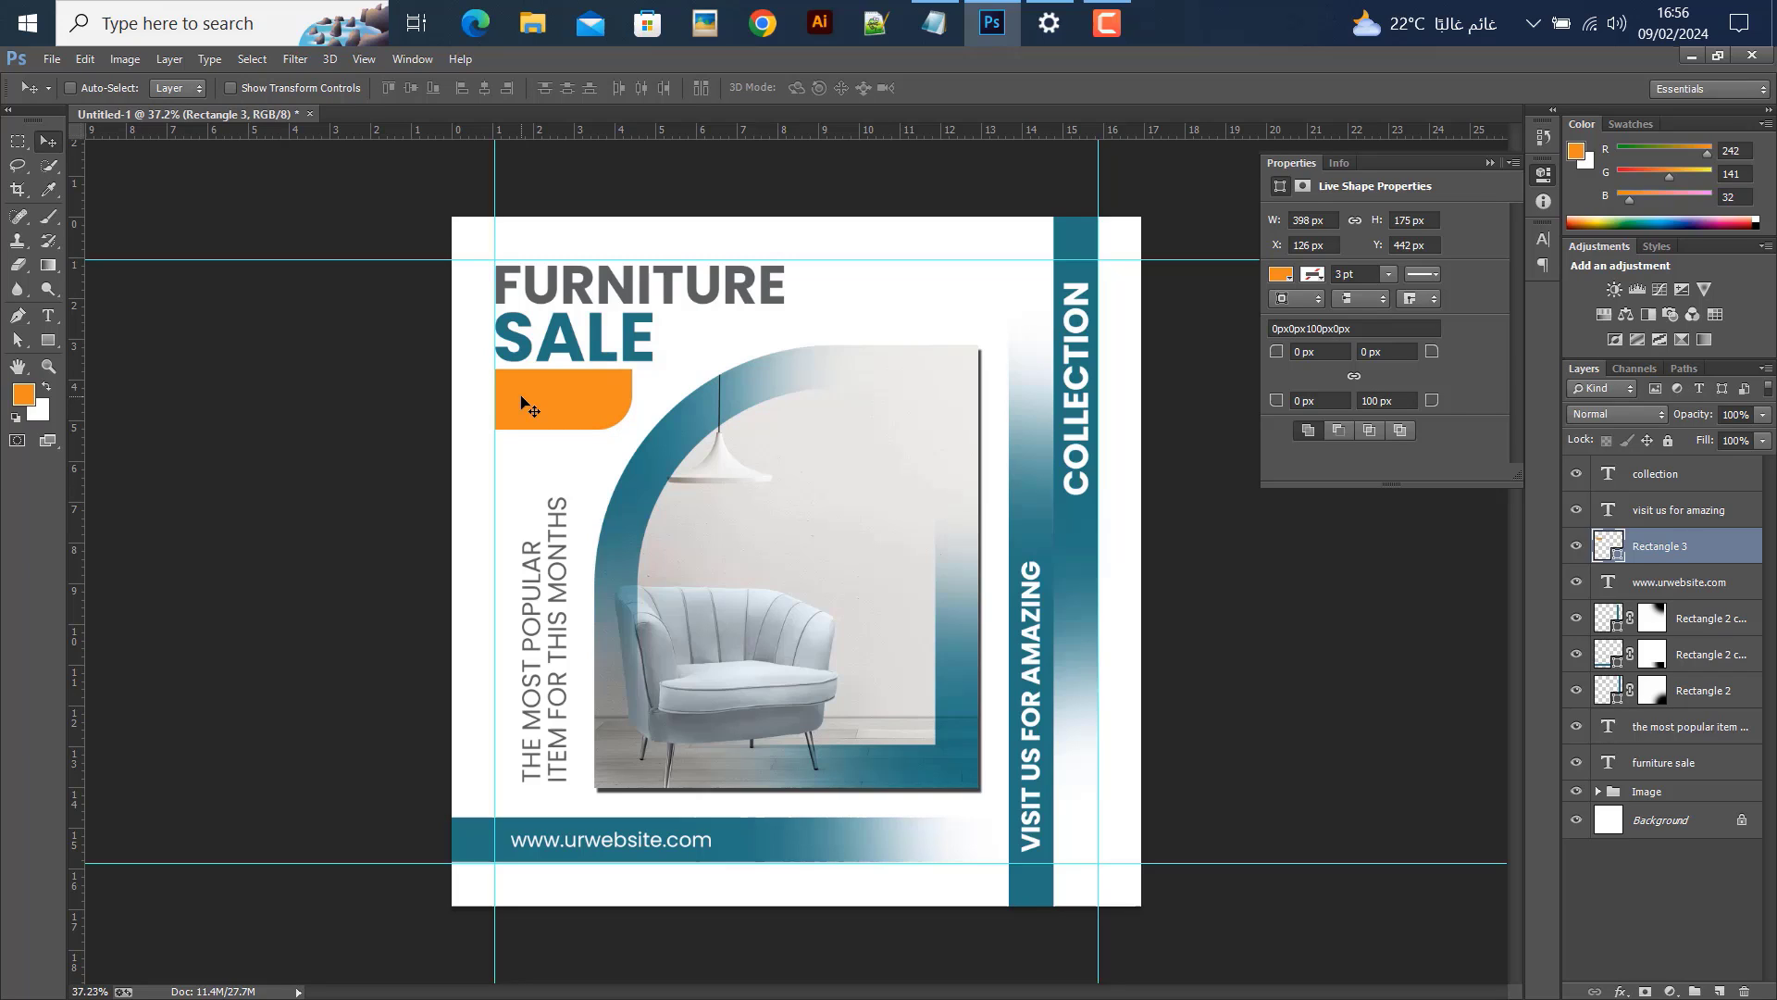
Scale the orange rectangle up slightly to 412 × 181 px, keeping its upper left corner in place
key(ctrl+t)
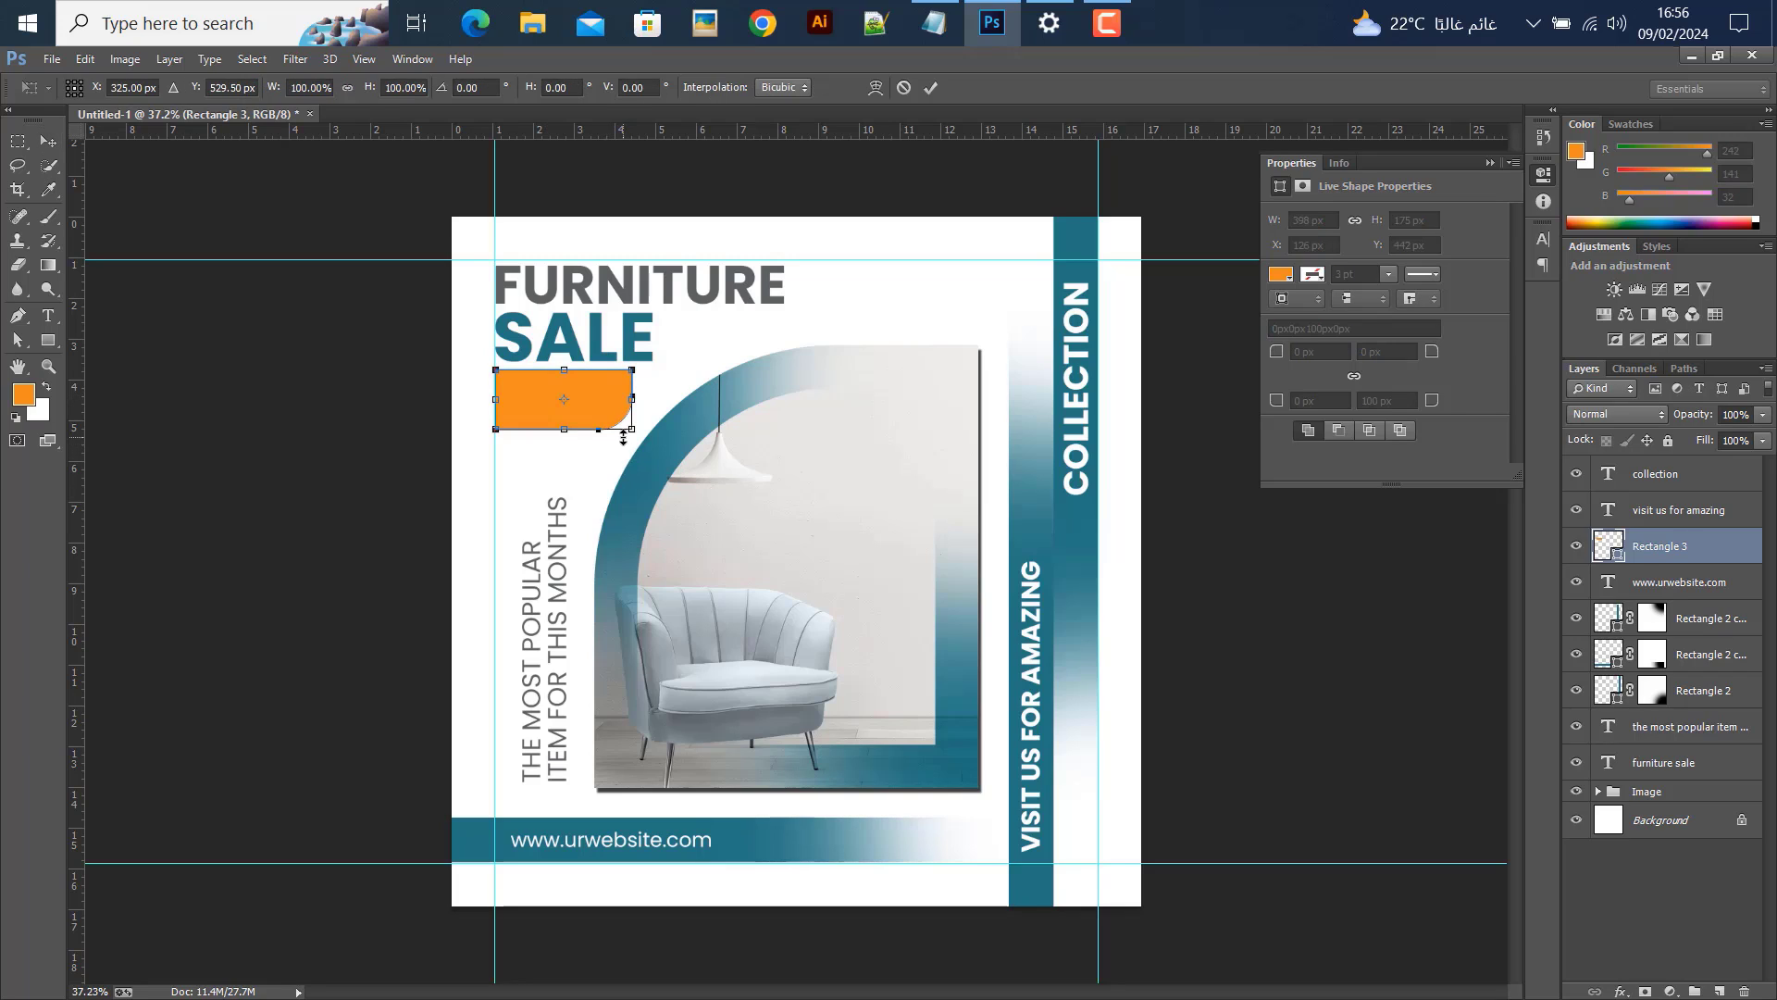
drag(623, 438, 628, 439)
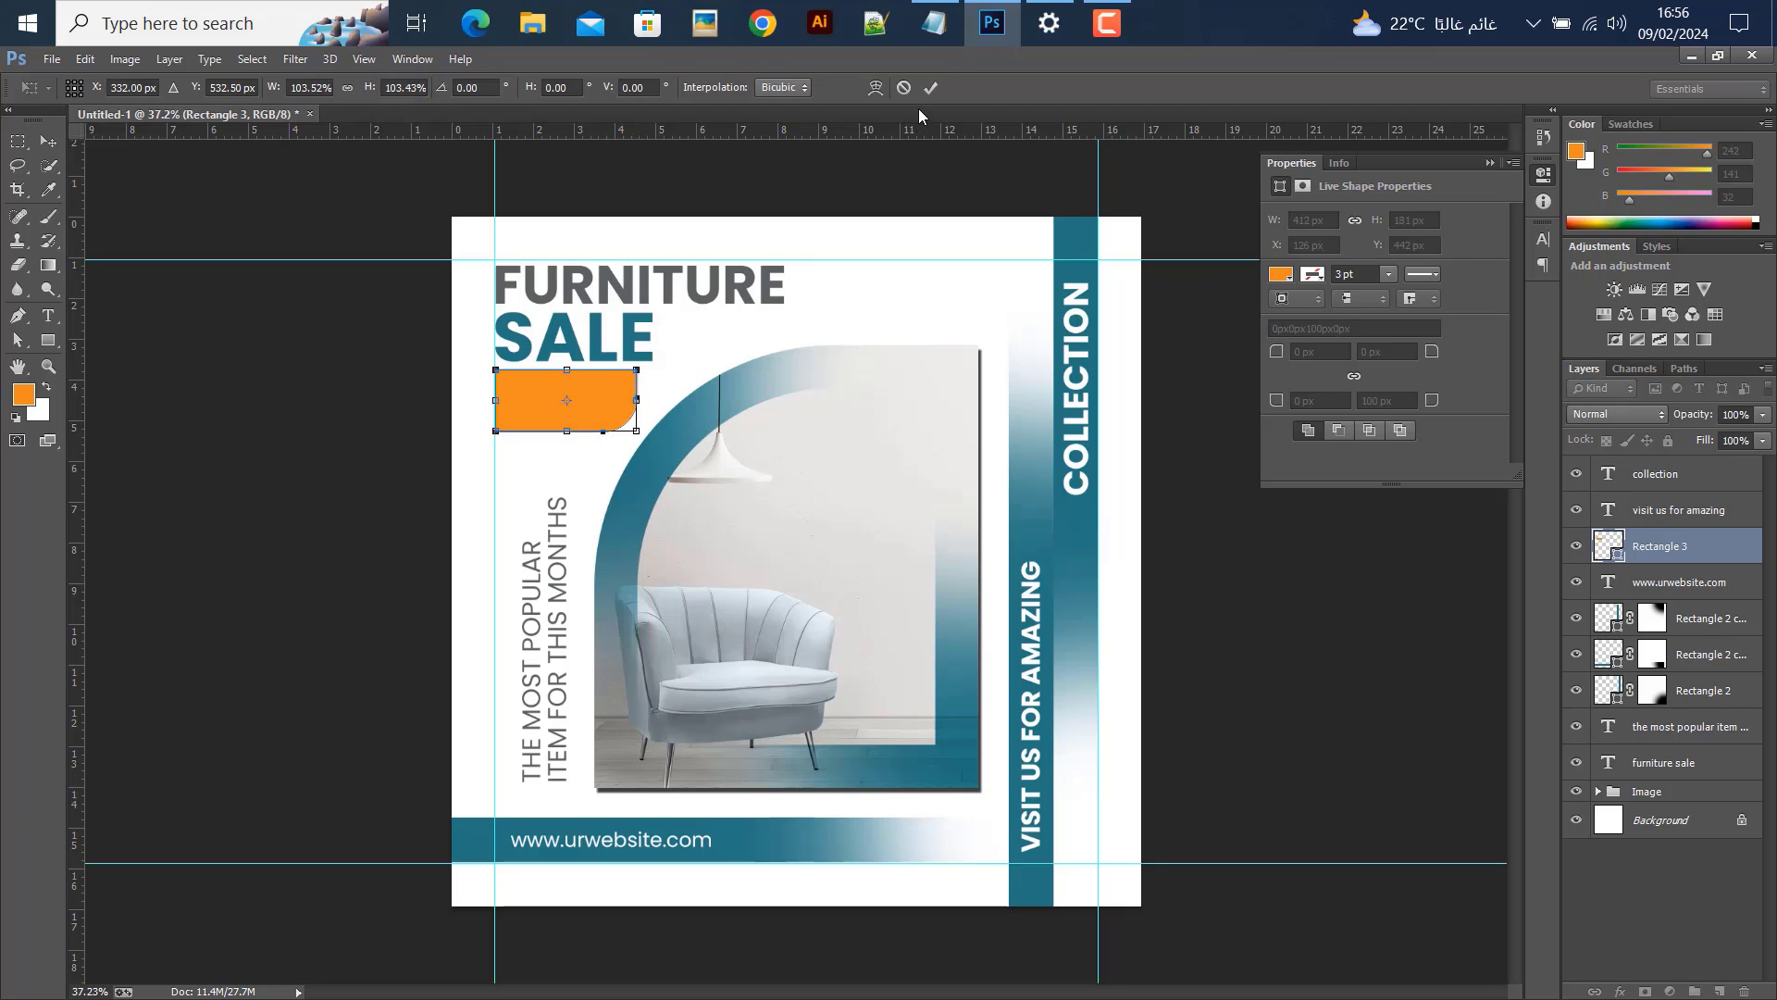
click(931, 88)
Switch to the Notepad file, copy the line "upto 50% off" and return to the Photoshop design
scroll(587, 408, up, 1)
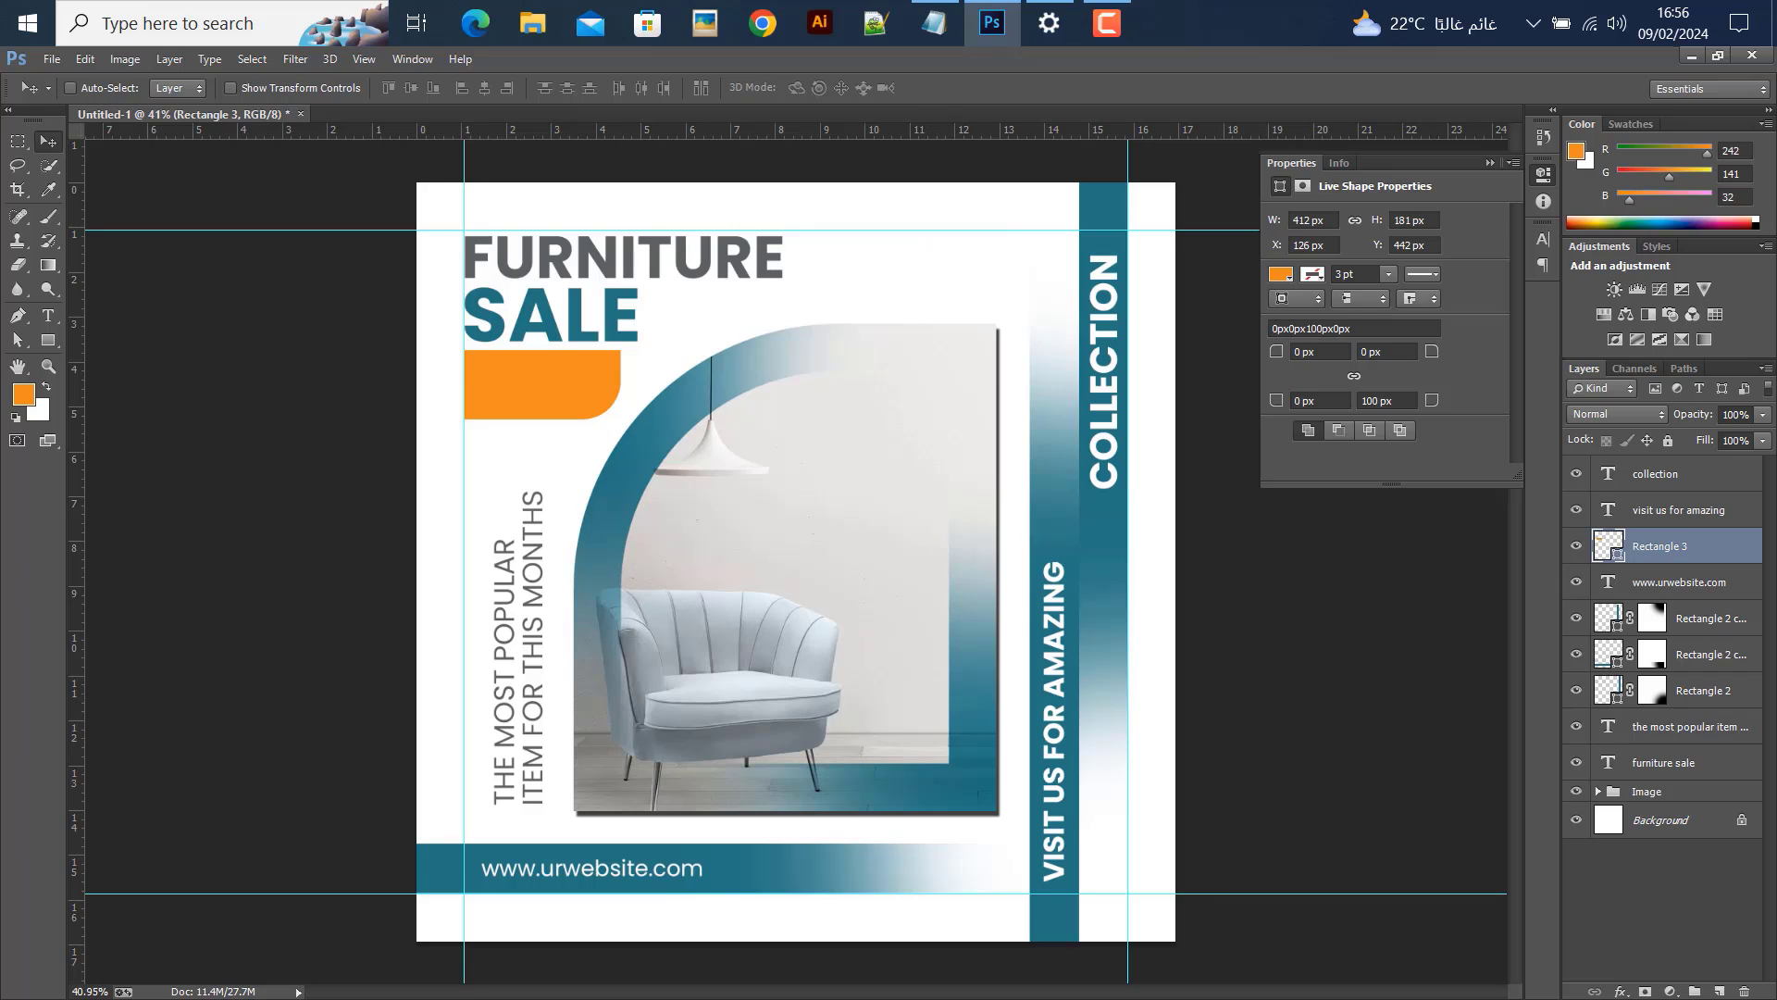
click(934, 23)
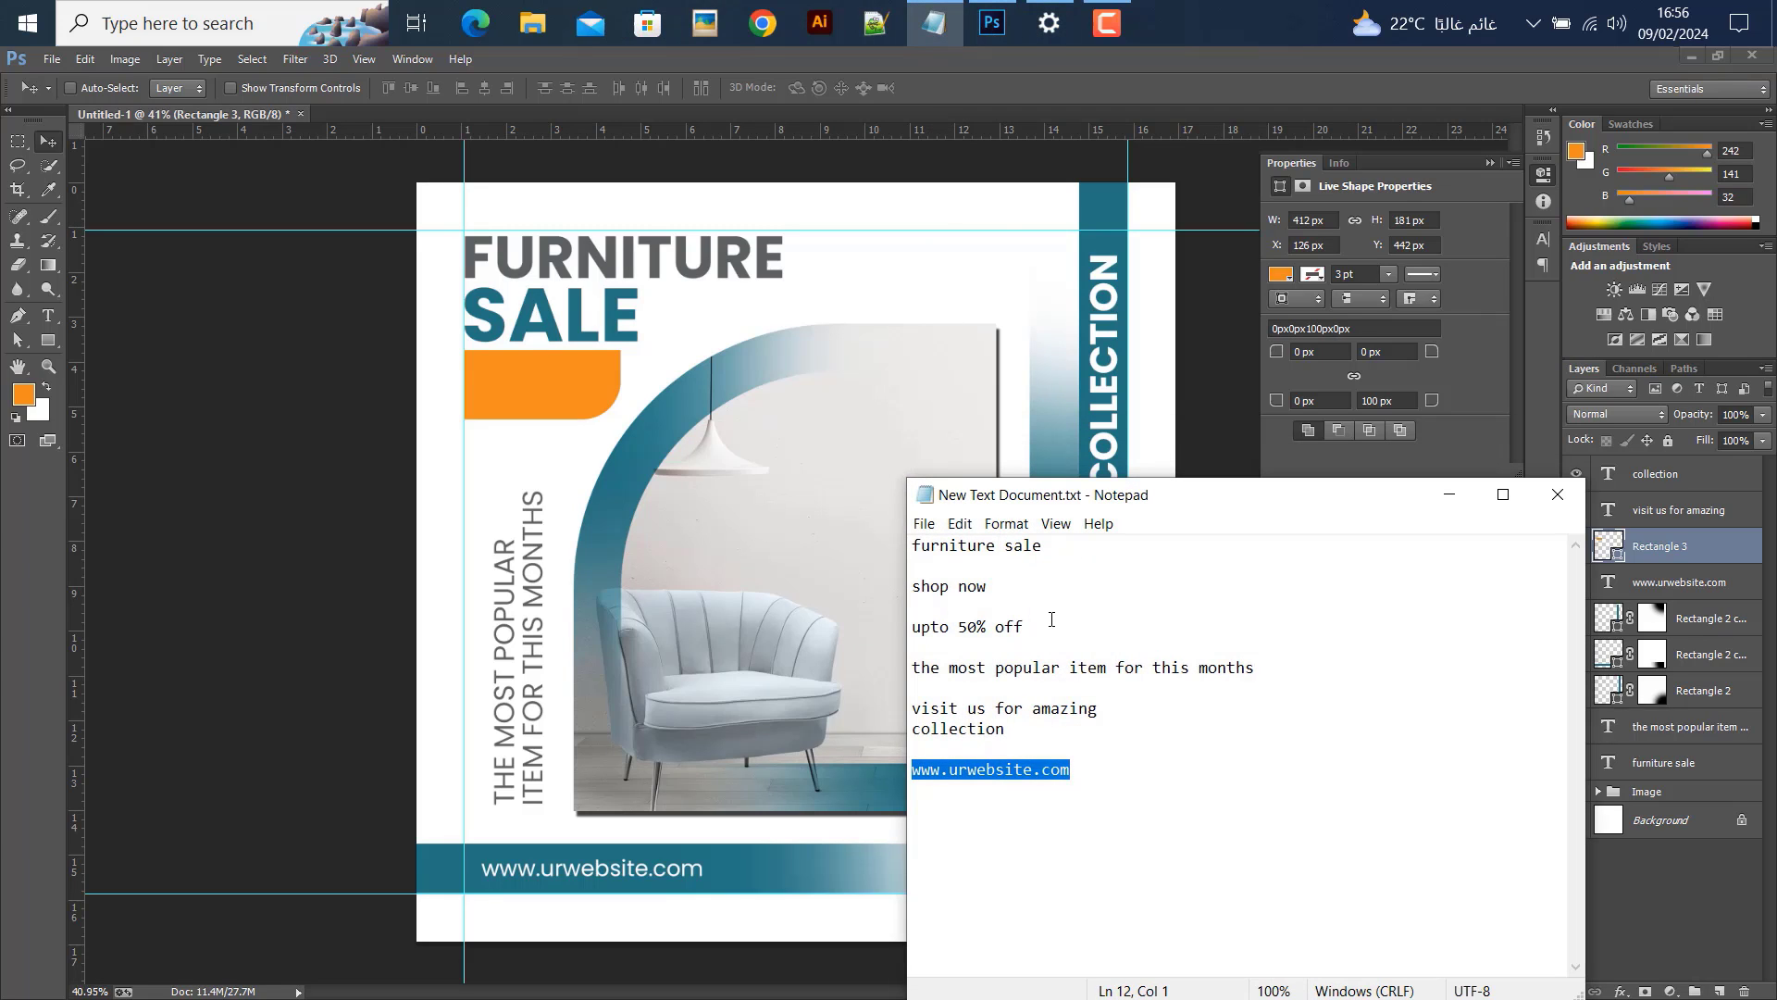
drag(1036, 628, 838, 632)
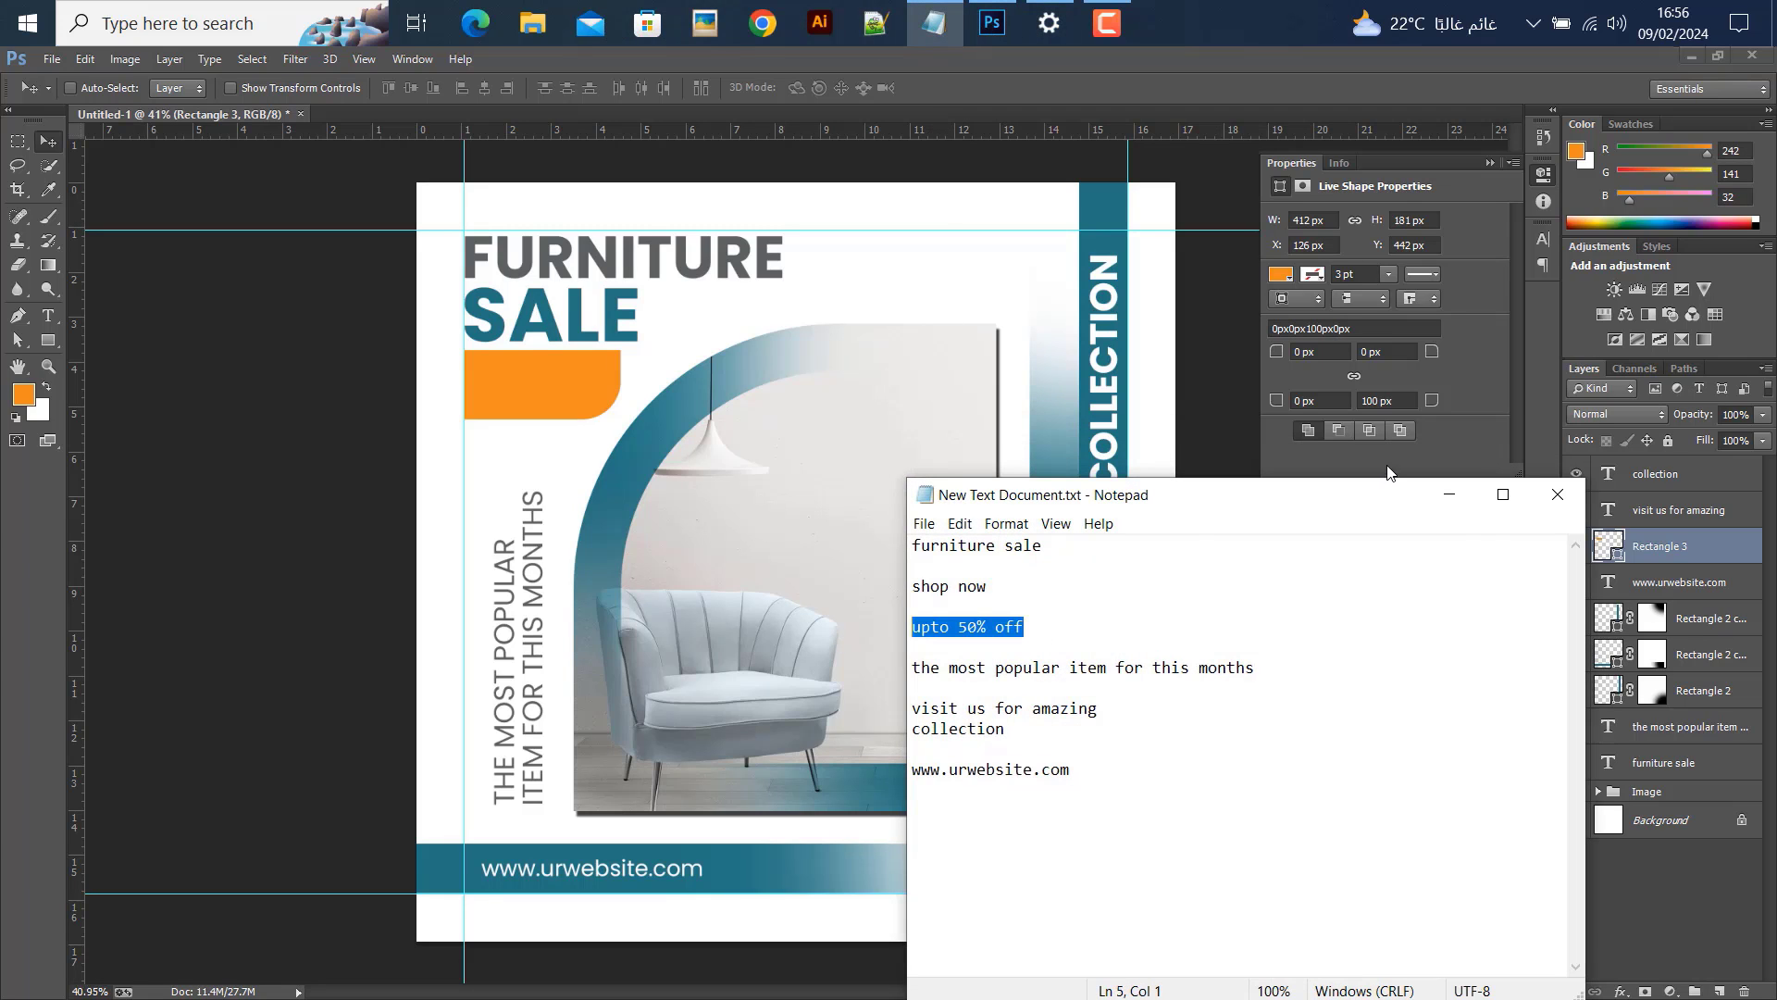
click(1449, 494)
Add "upto 50% off" as a new white text layer and move it onto the orange rectangle
key(t)
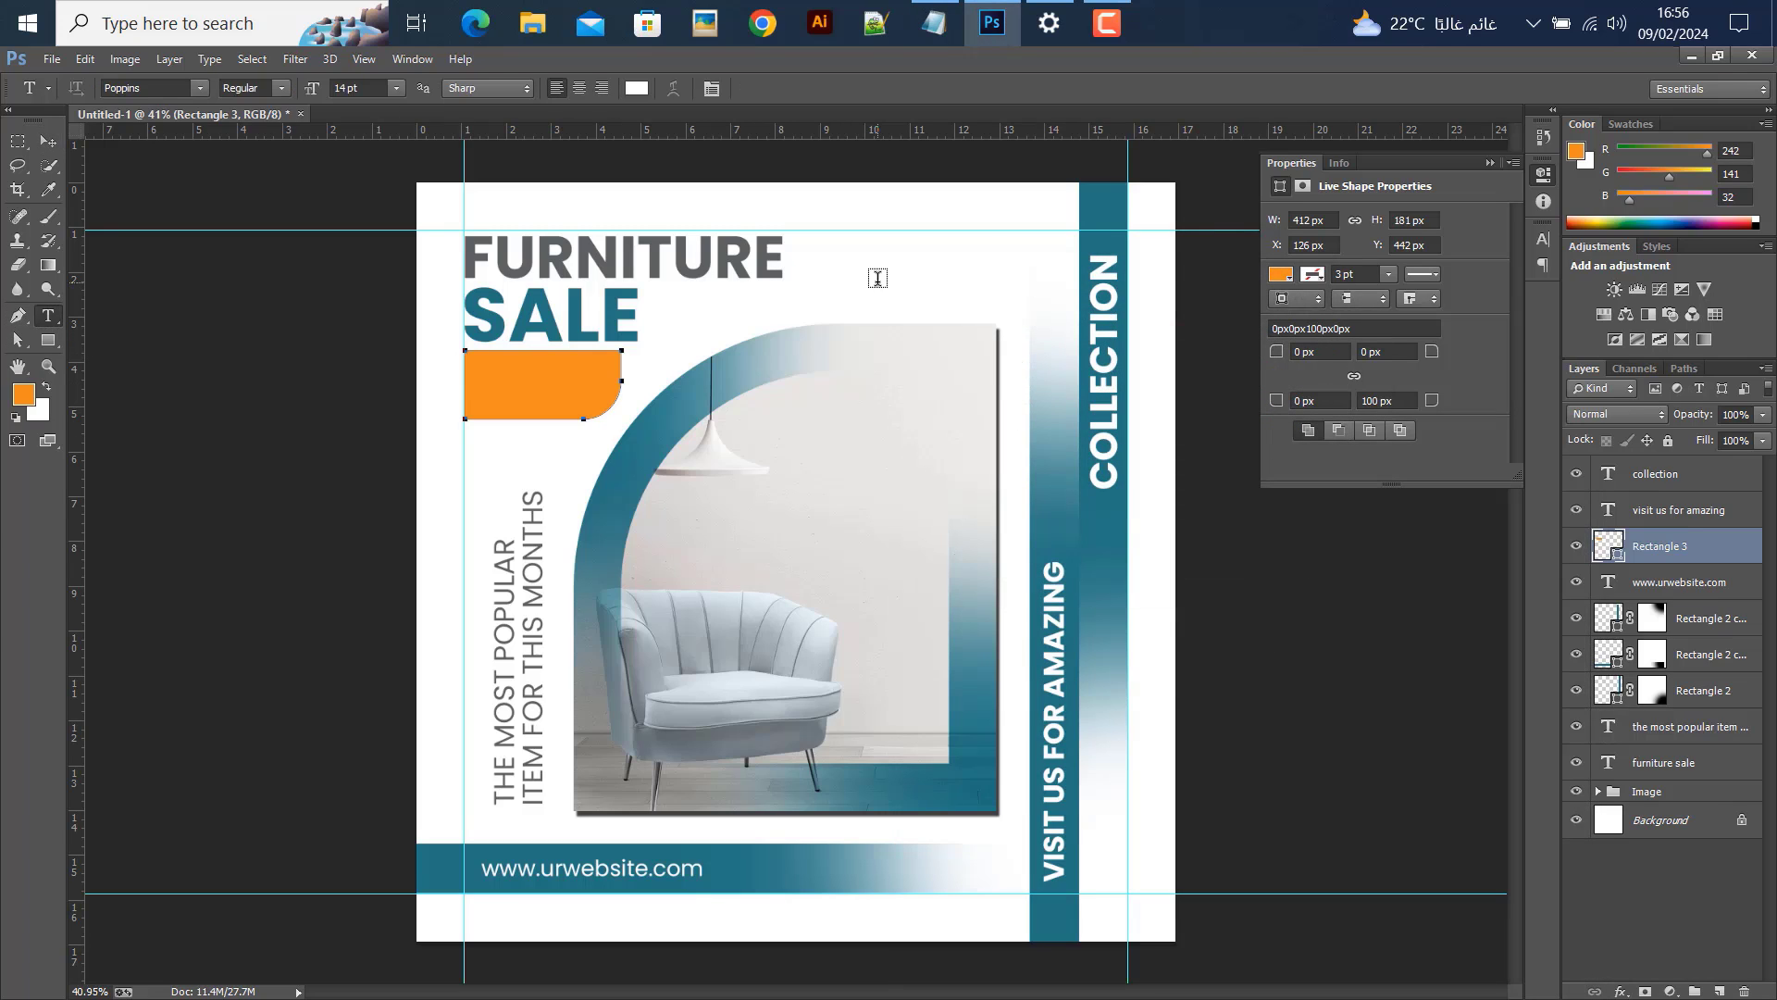
click(48, 141)
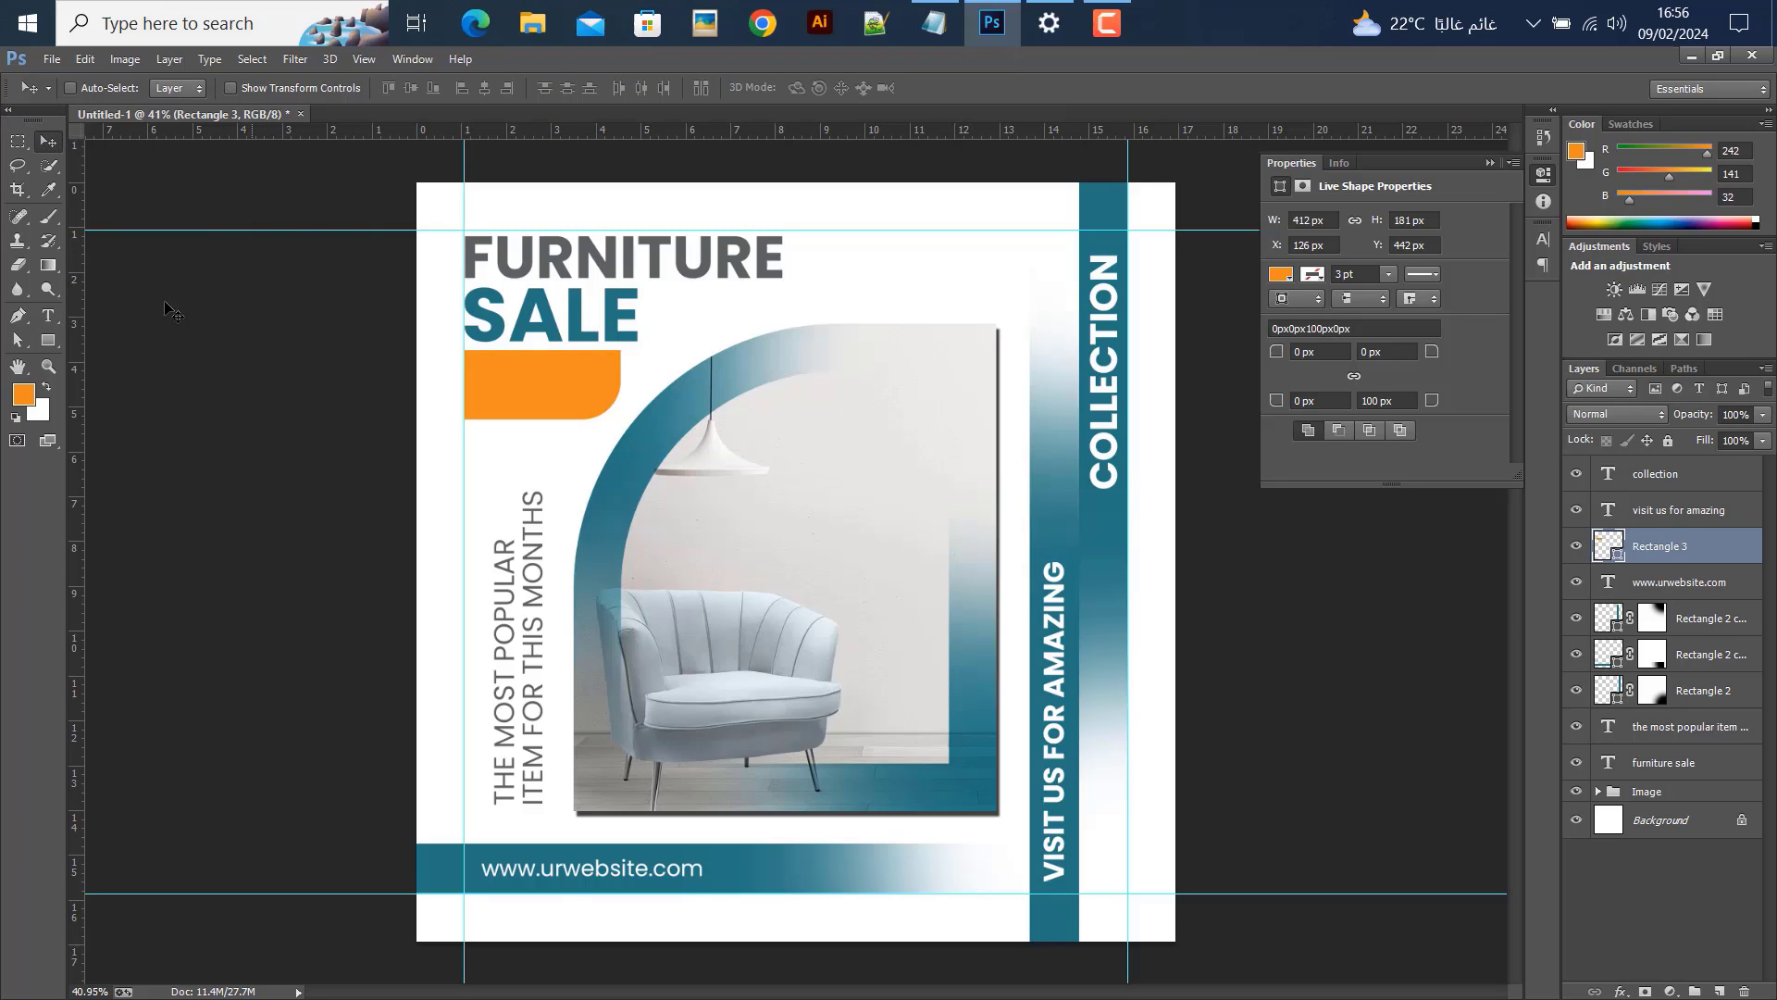
click(48, 316)
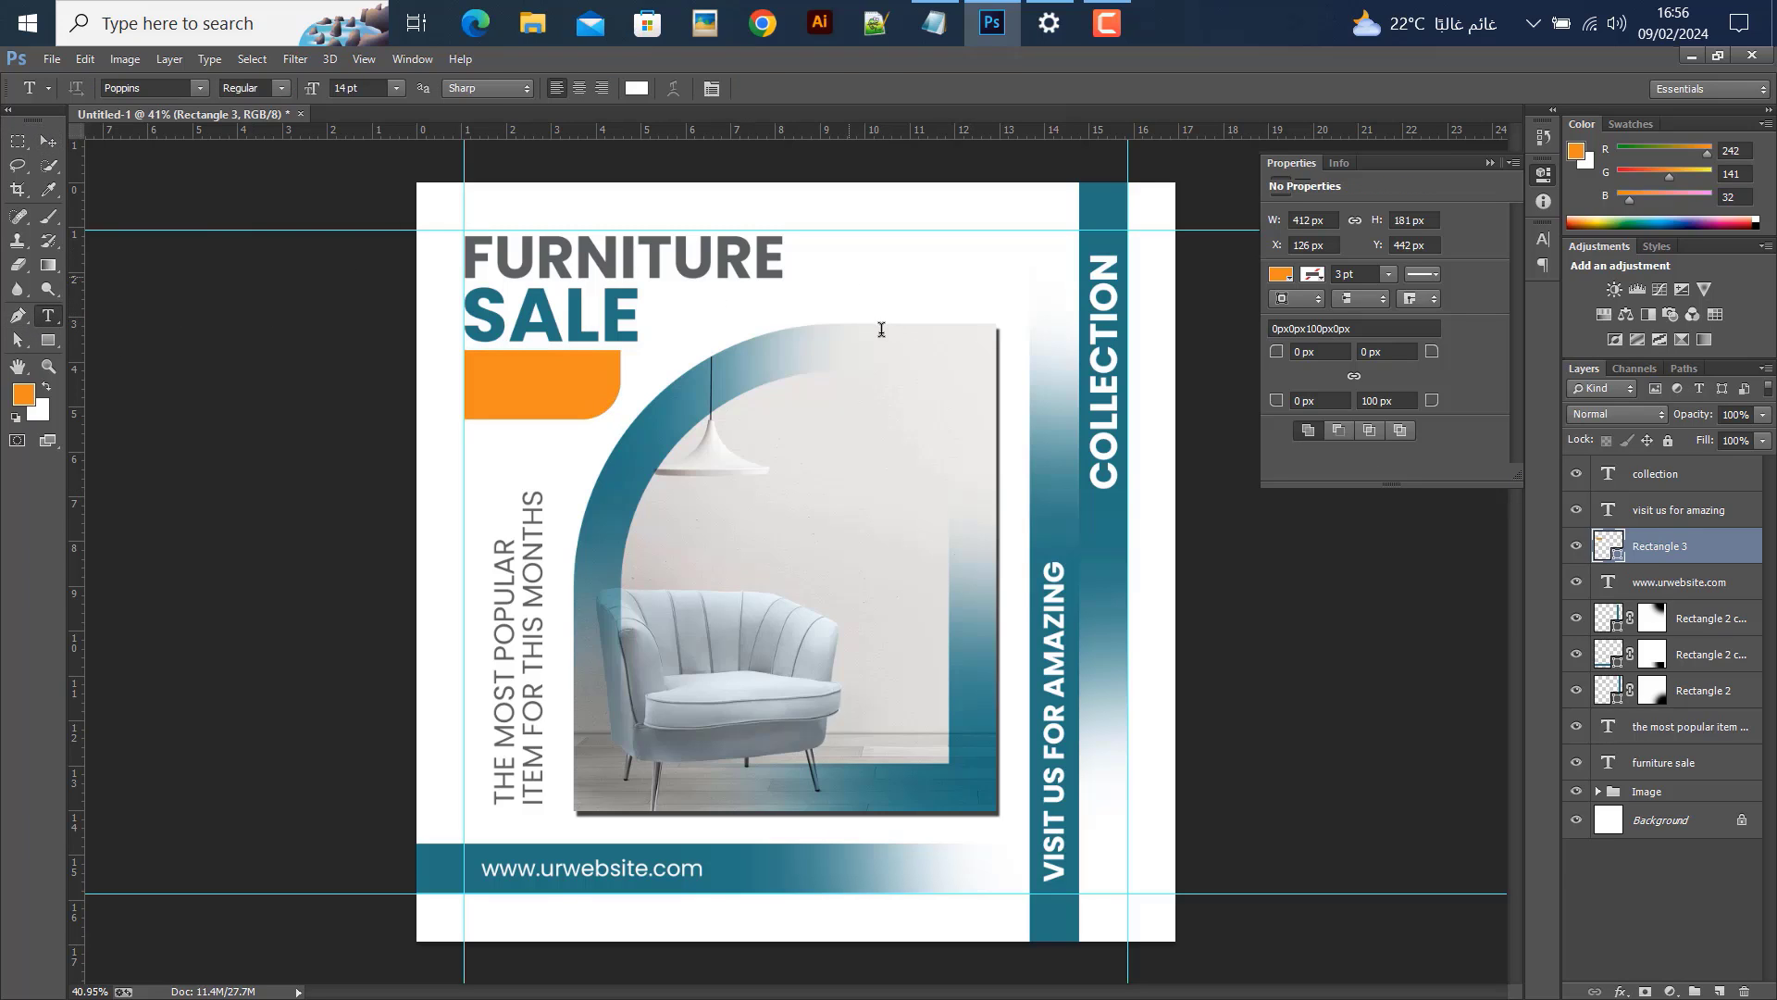
click(849, 282)
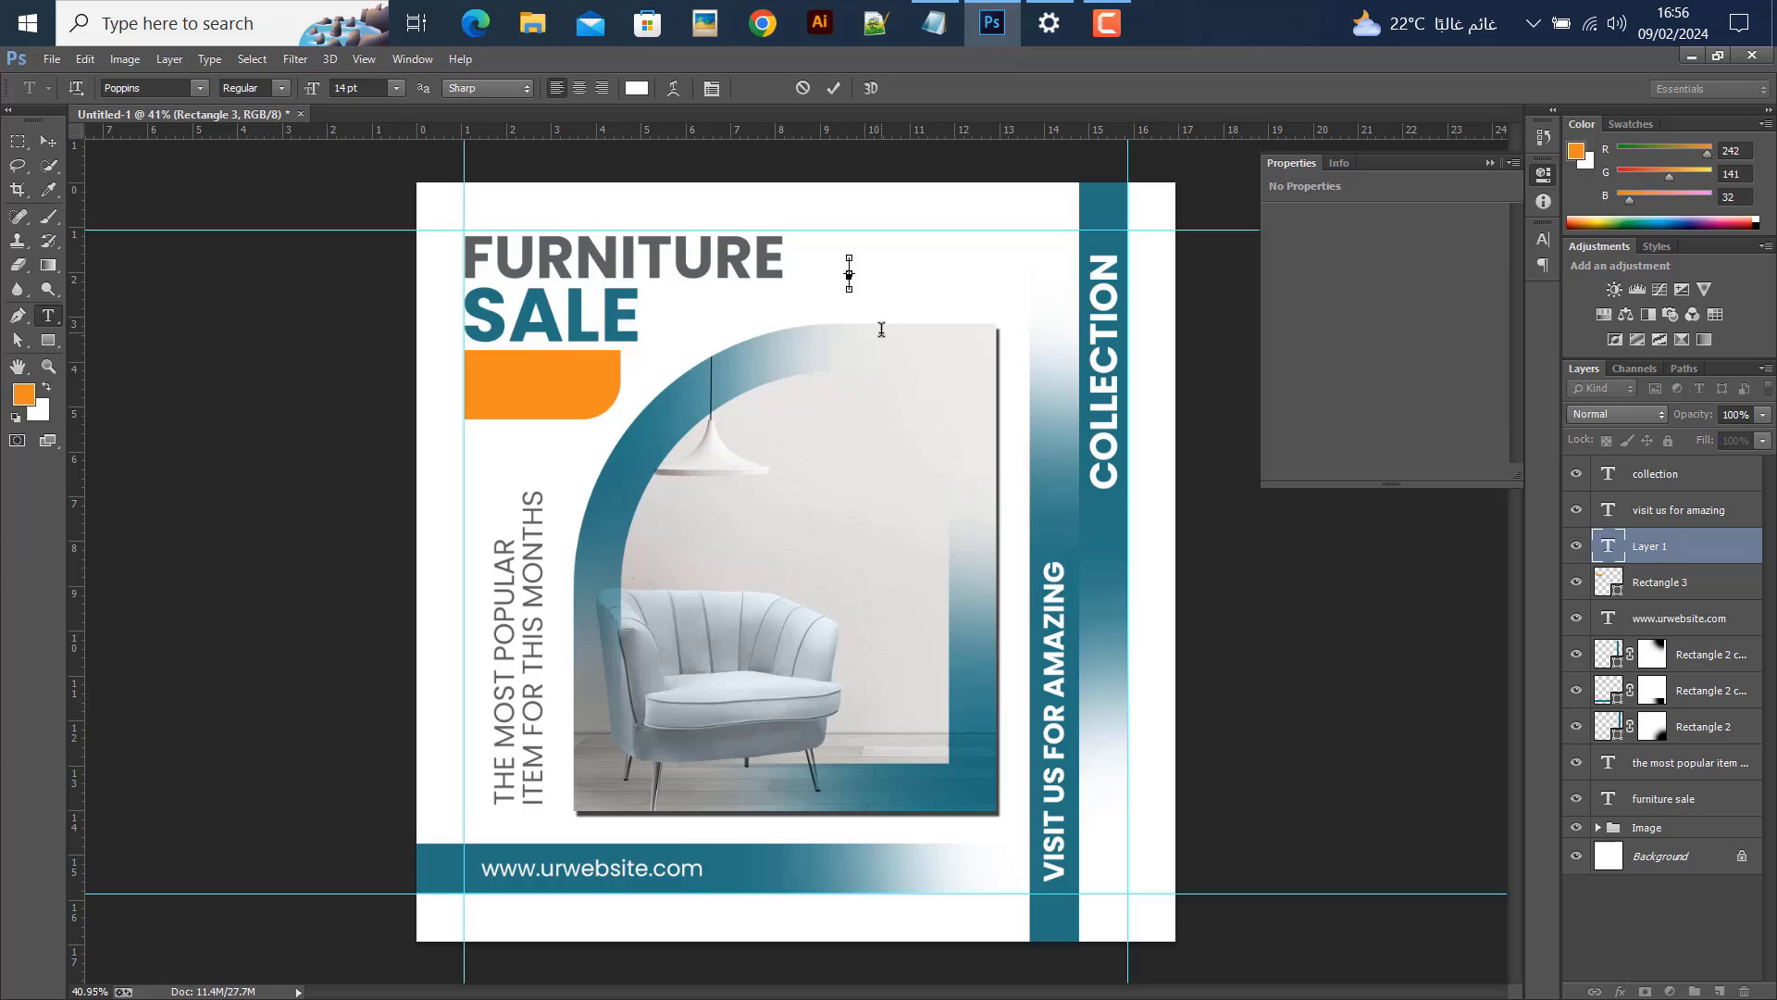
click(48, 141)
drag(953, 289, 576, 389)
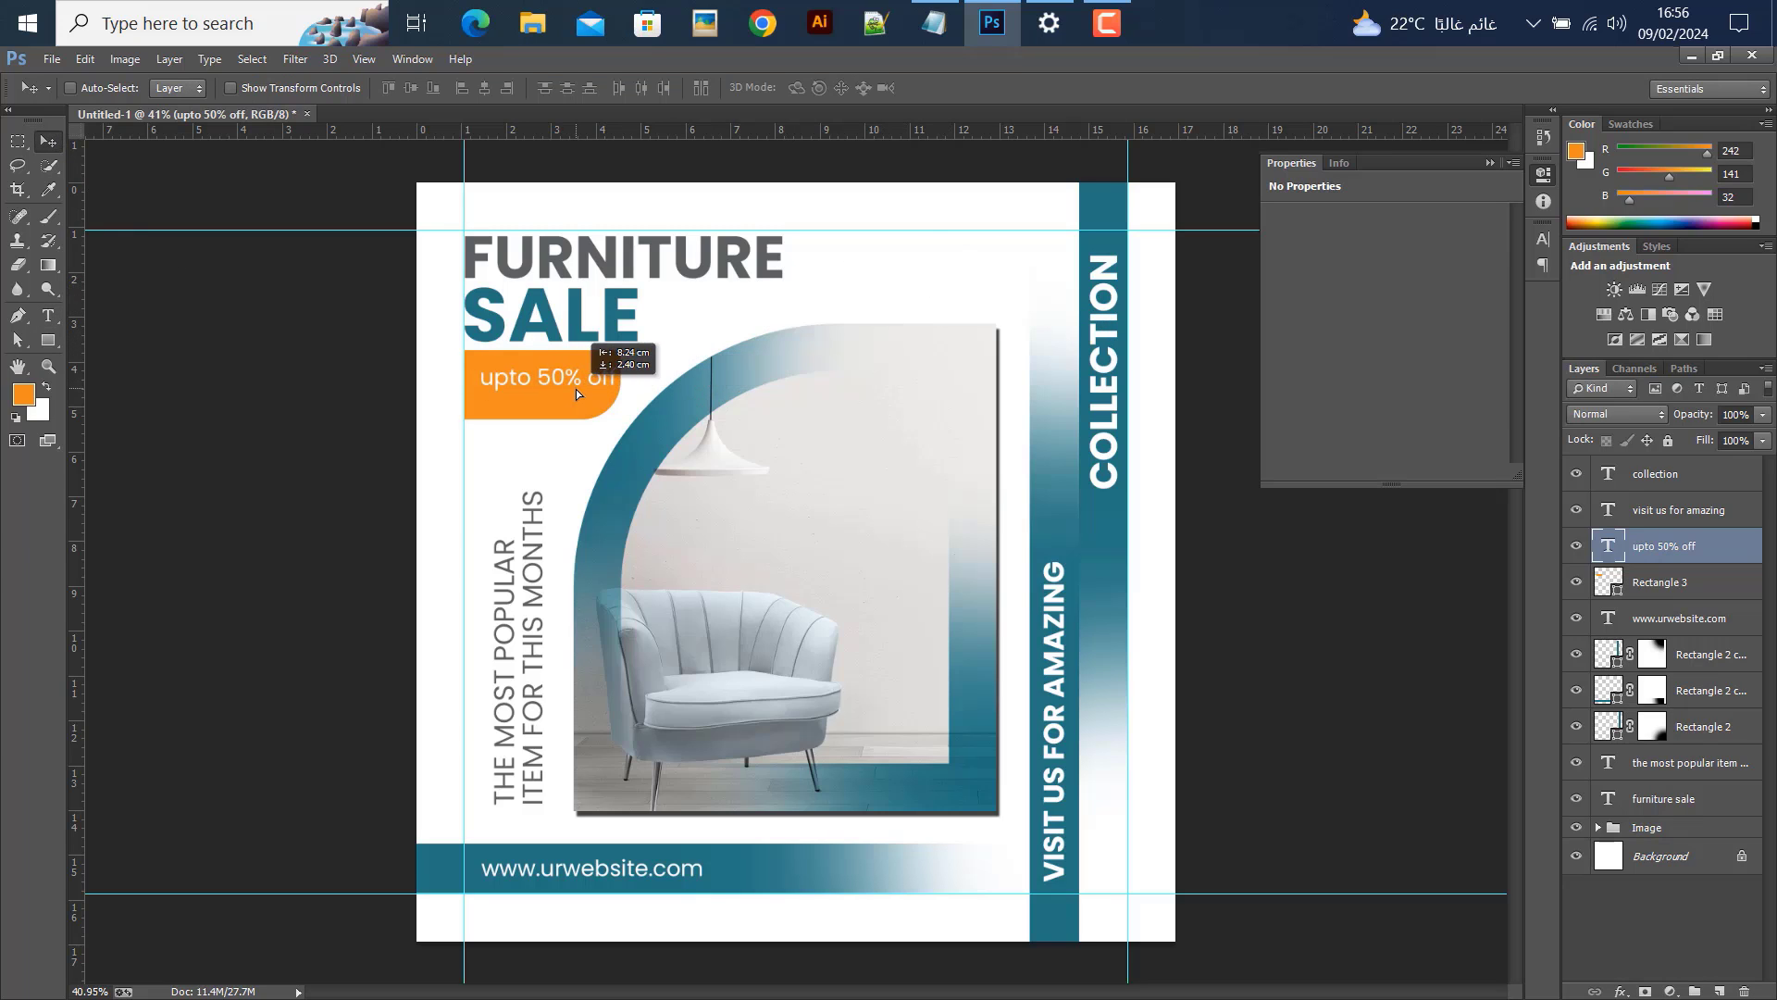
Break the discount text into two lines after "upto" and position it inside the orange rectangle
click(45, 318)
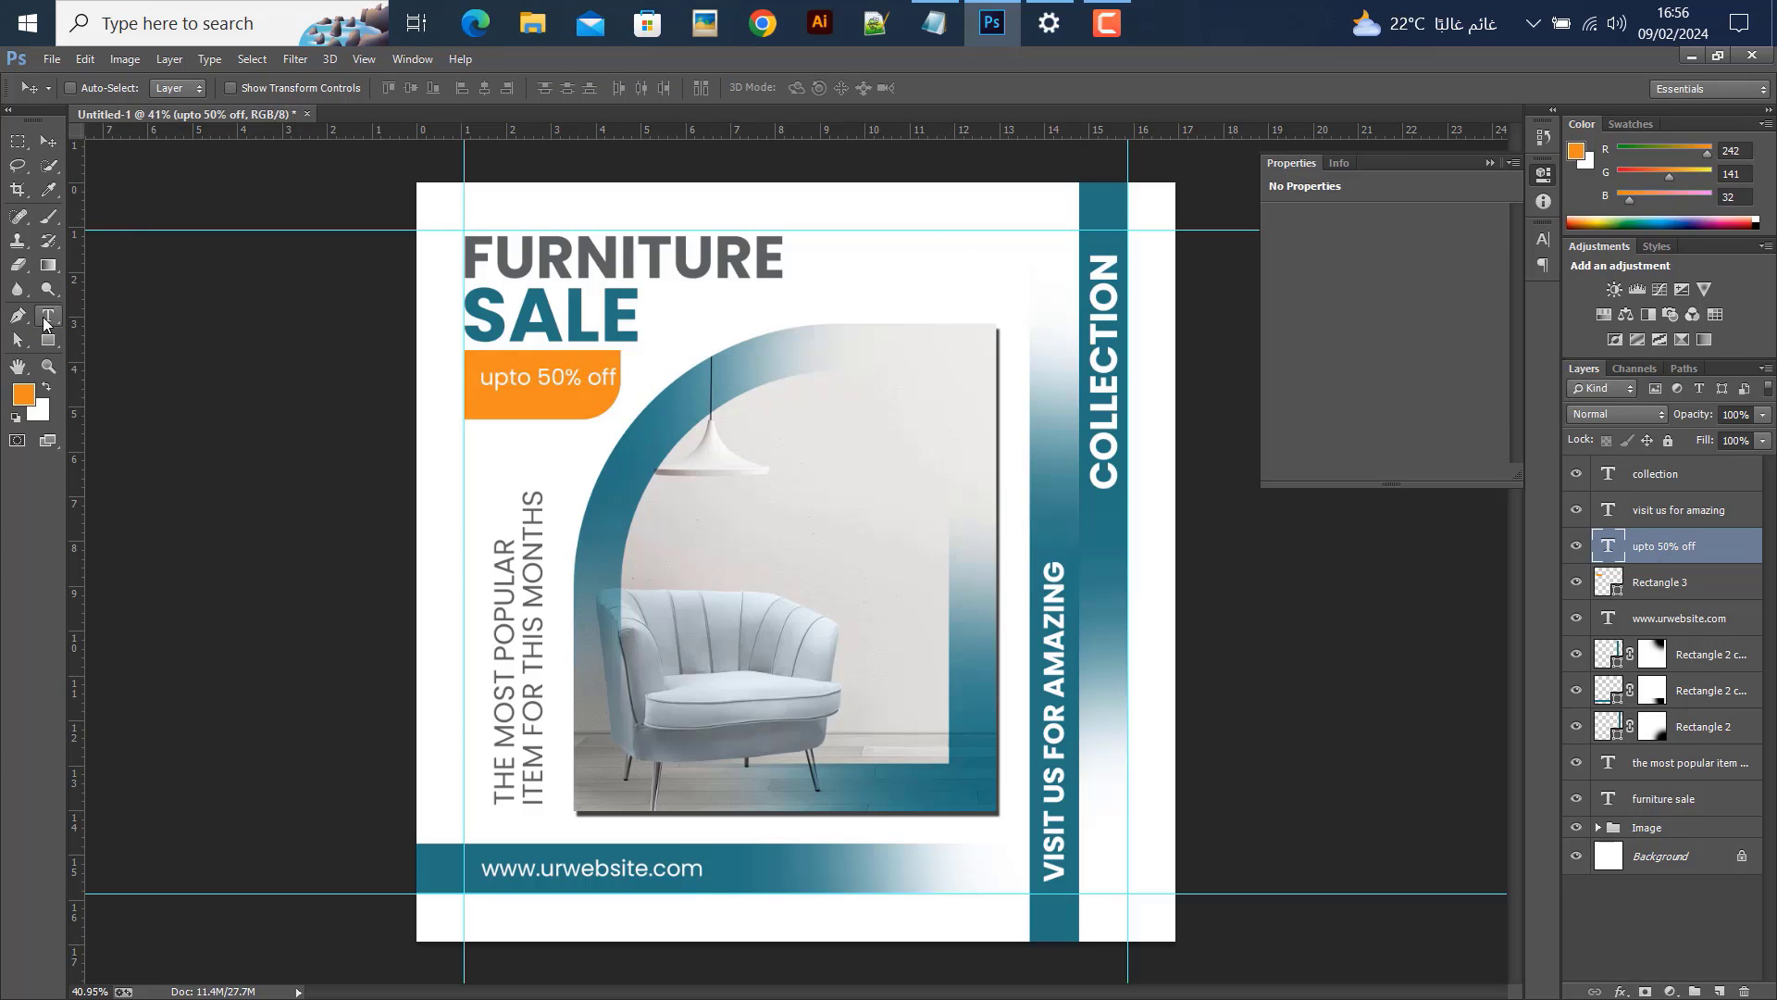
click(547, 374)
key(Return)
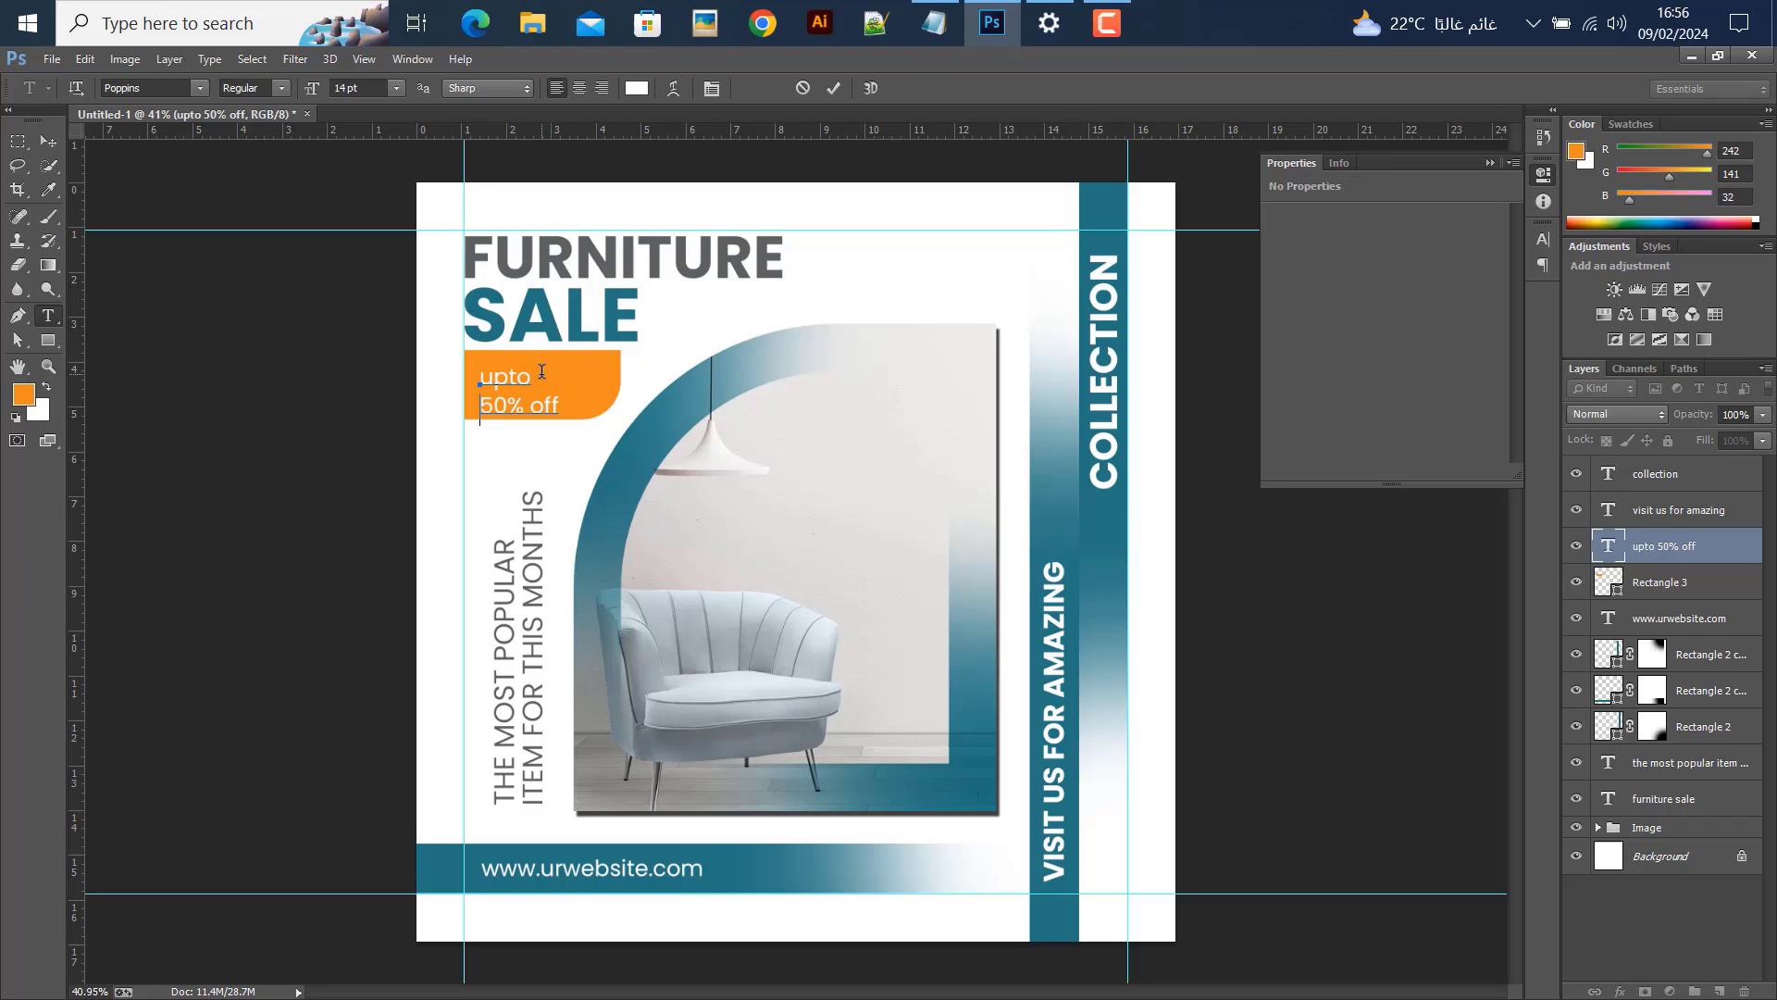
click(47, 142)
drag(471, 413, 474, 407)
key(ctrl+t)
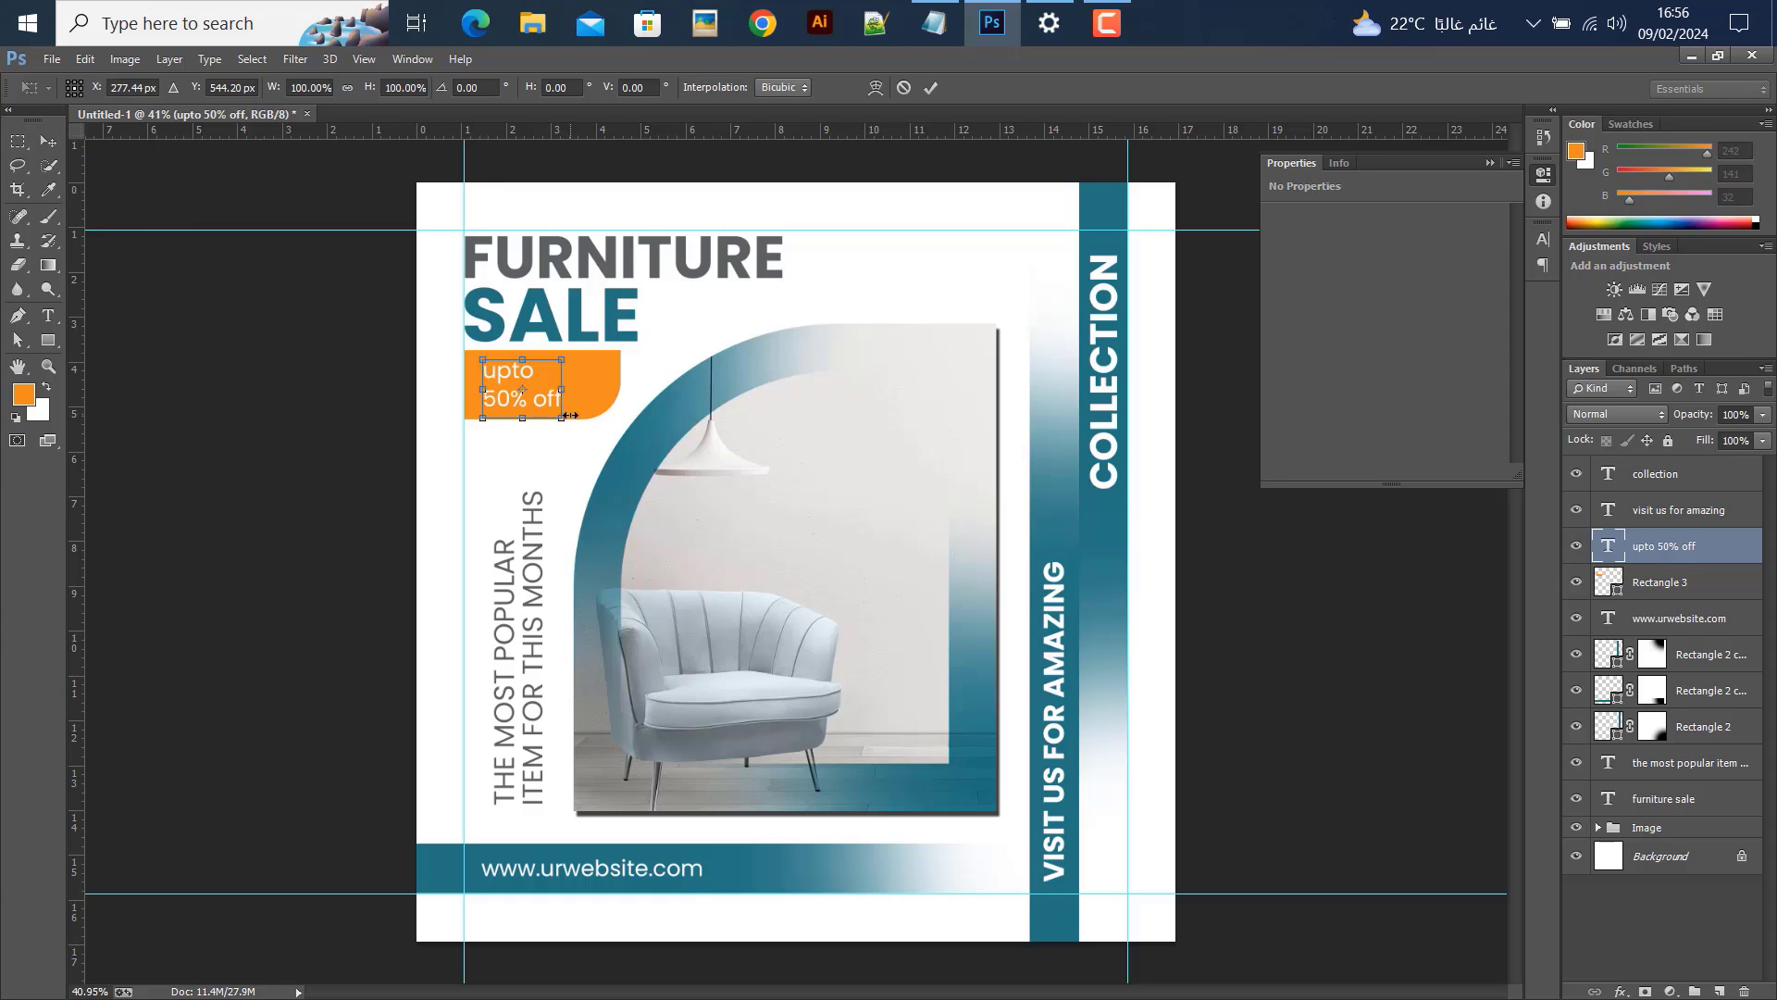
click(931, 87)
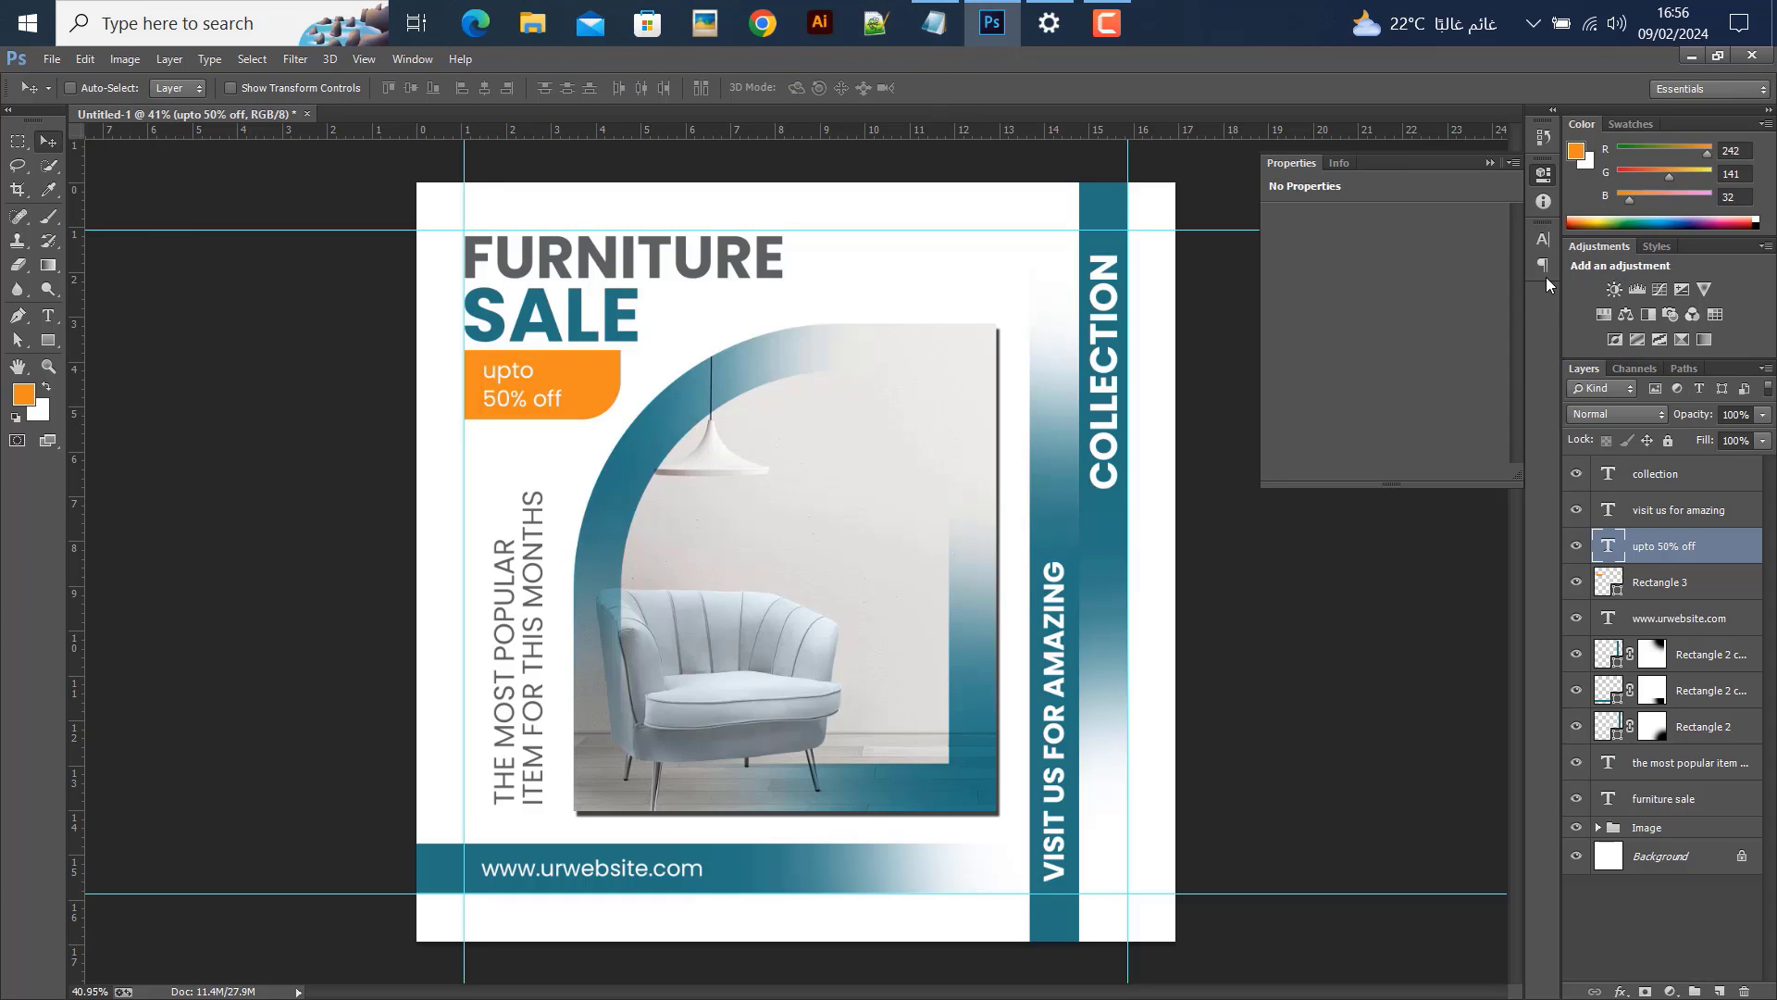
Set the discount text to all caps, Poppins Bold, with 14 pt leading
click(1543, 239)
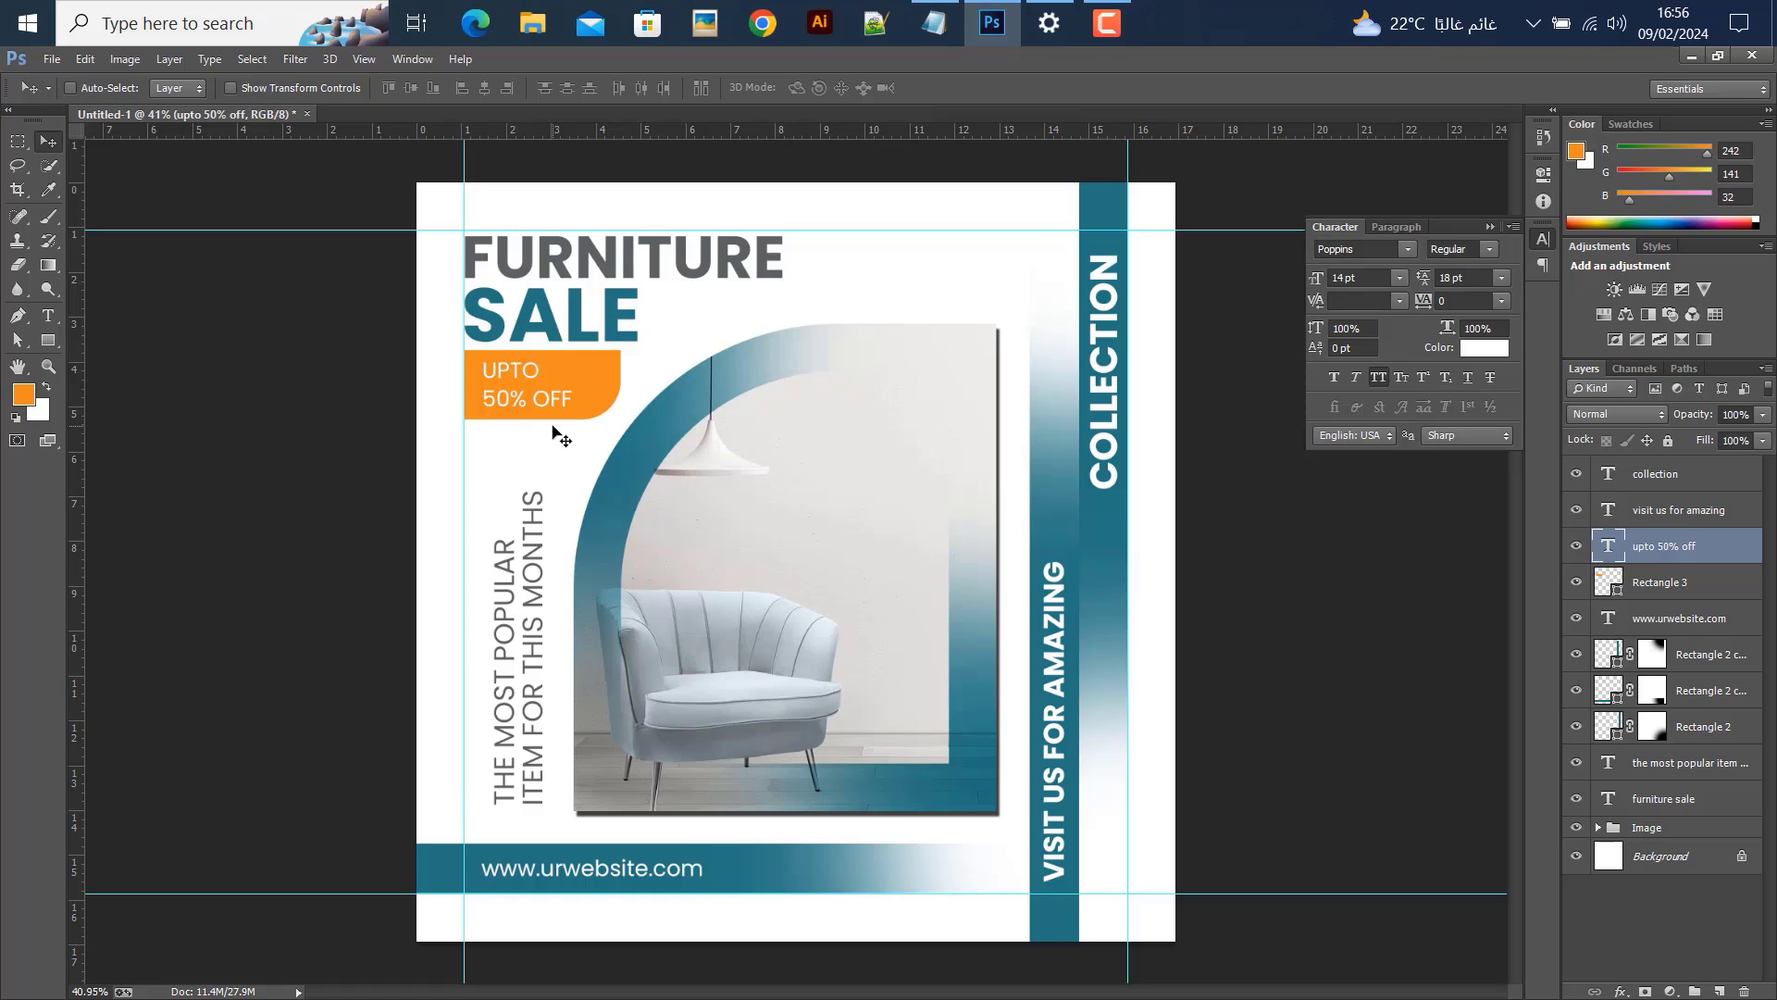
click(1473, 249)
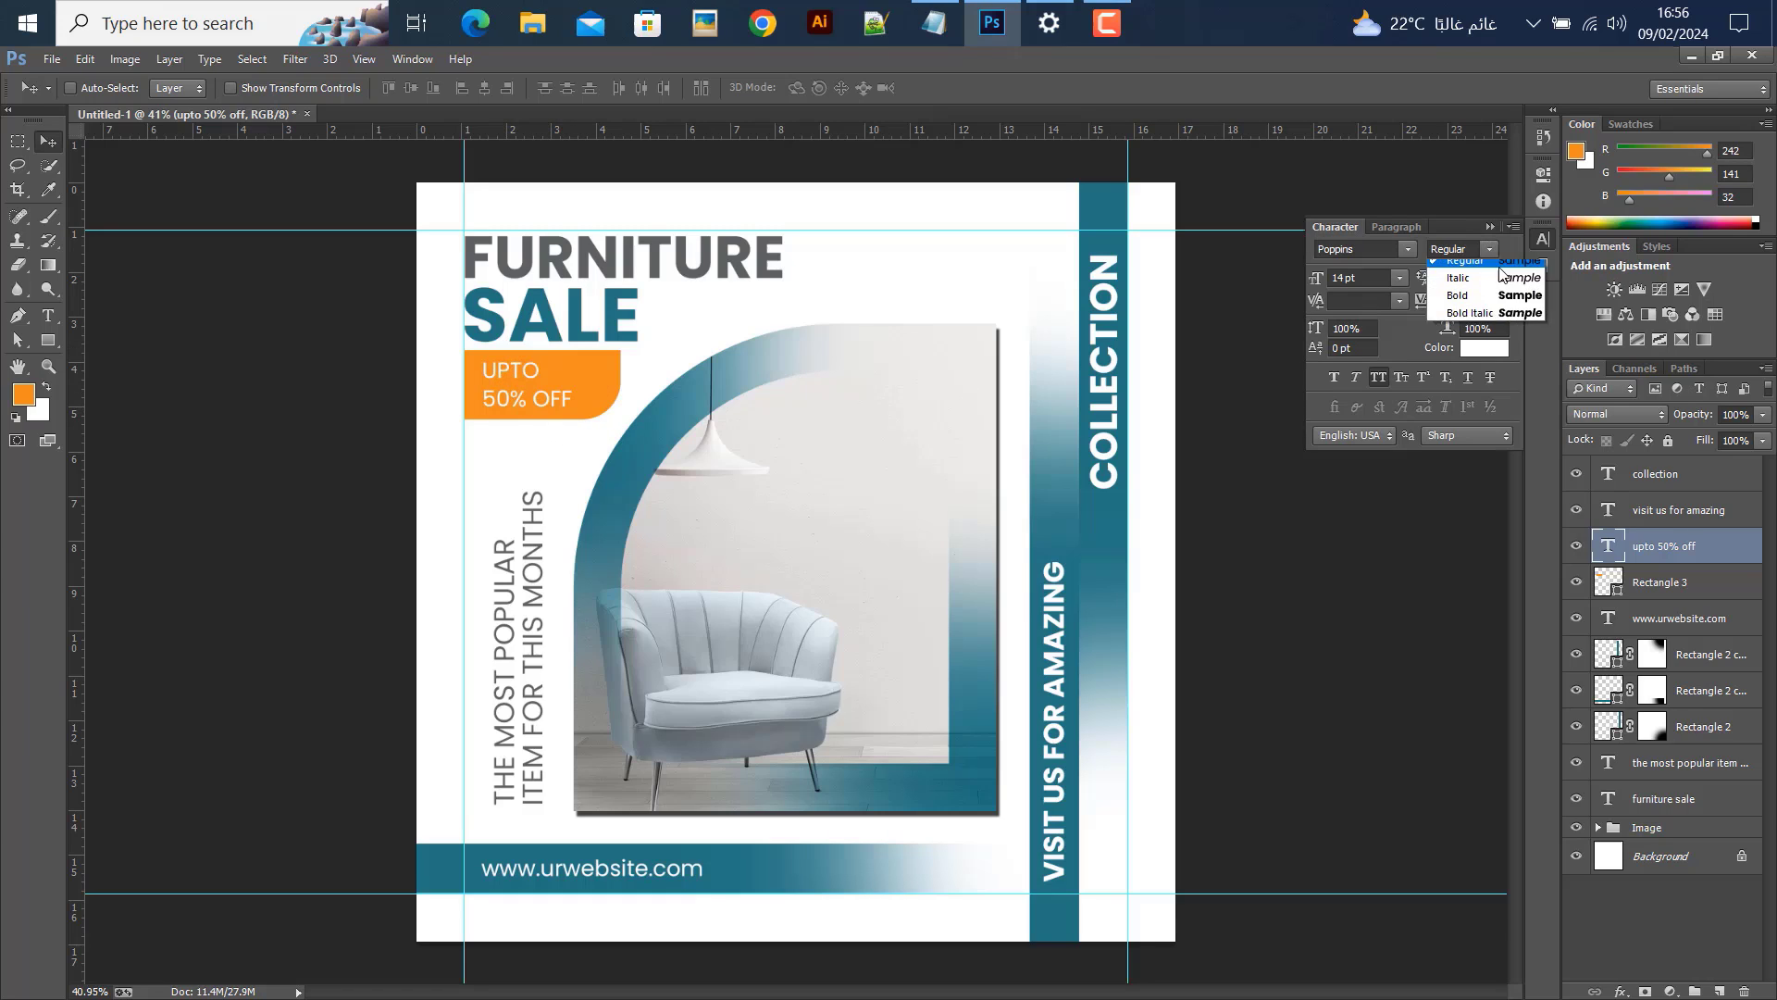
click(1477, 320)
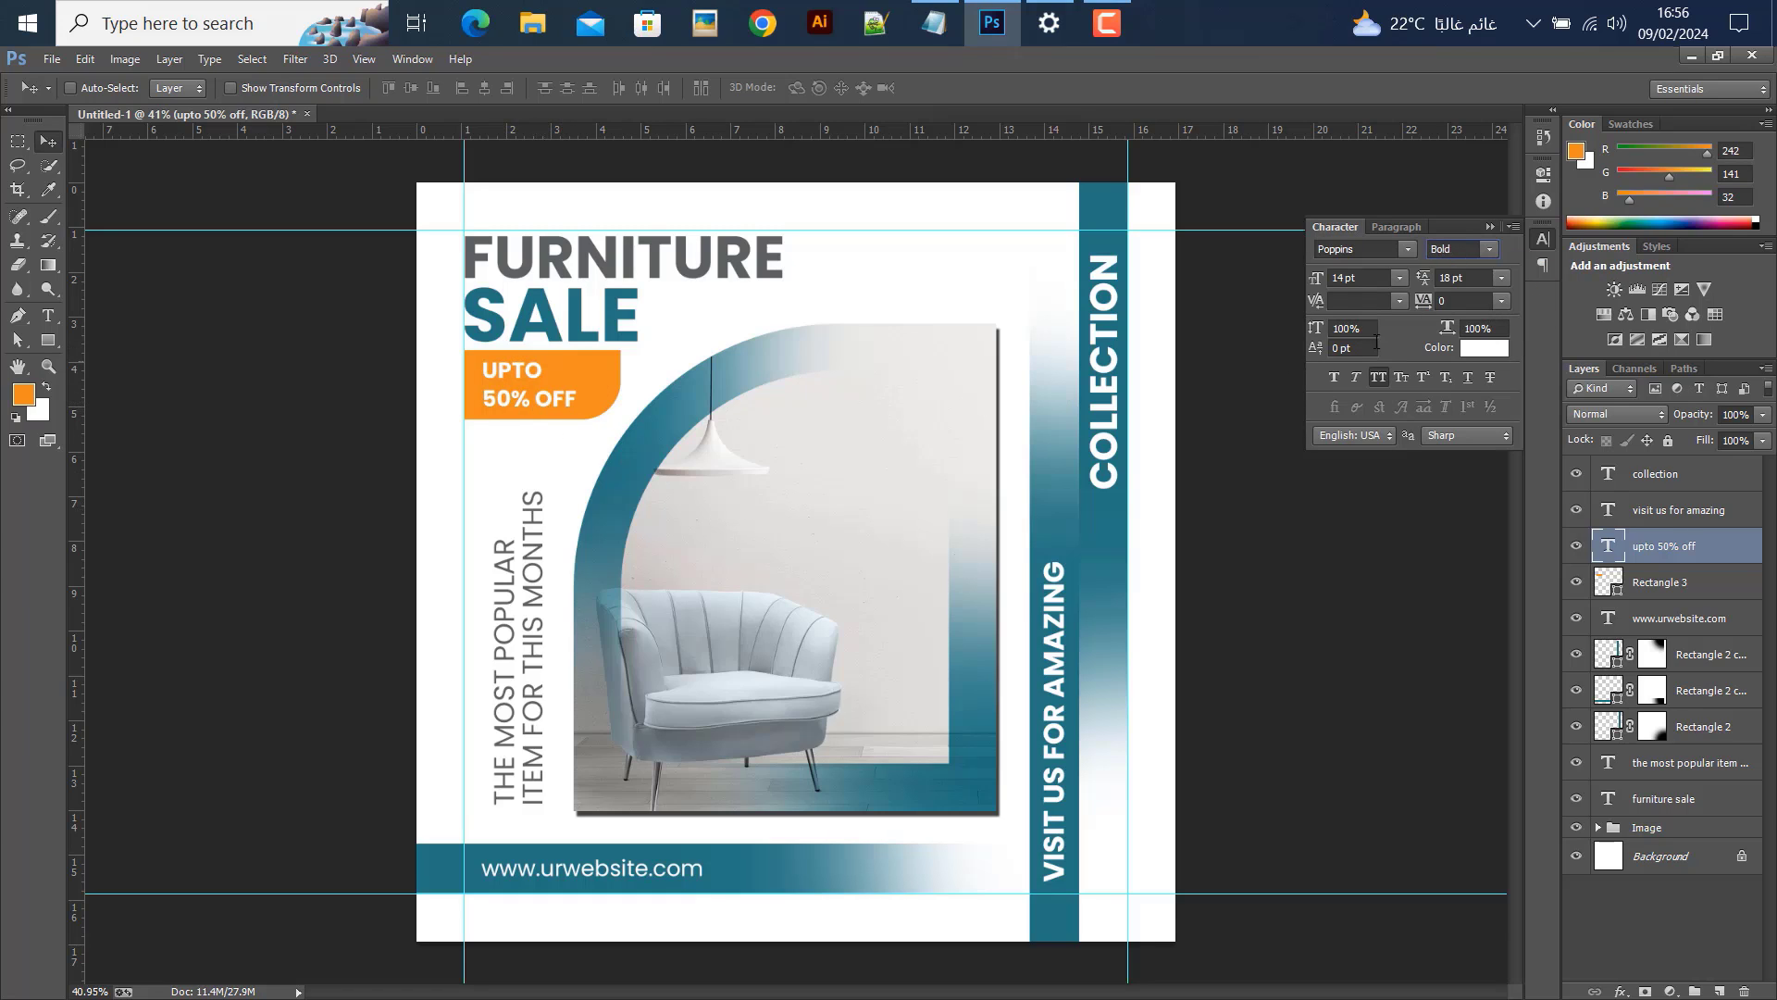
click(1504, 278)
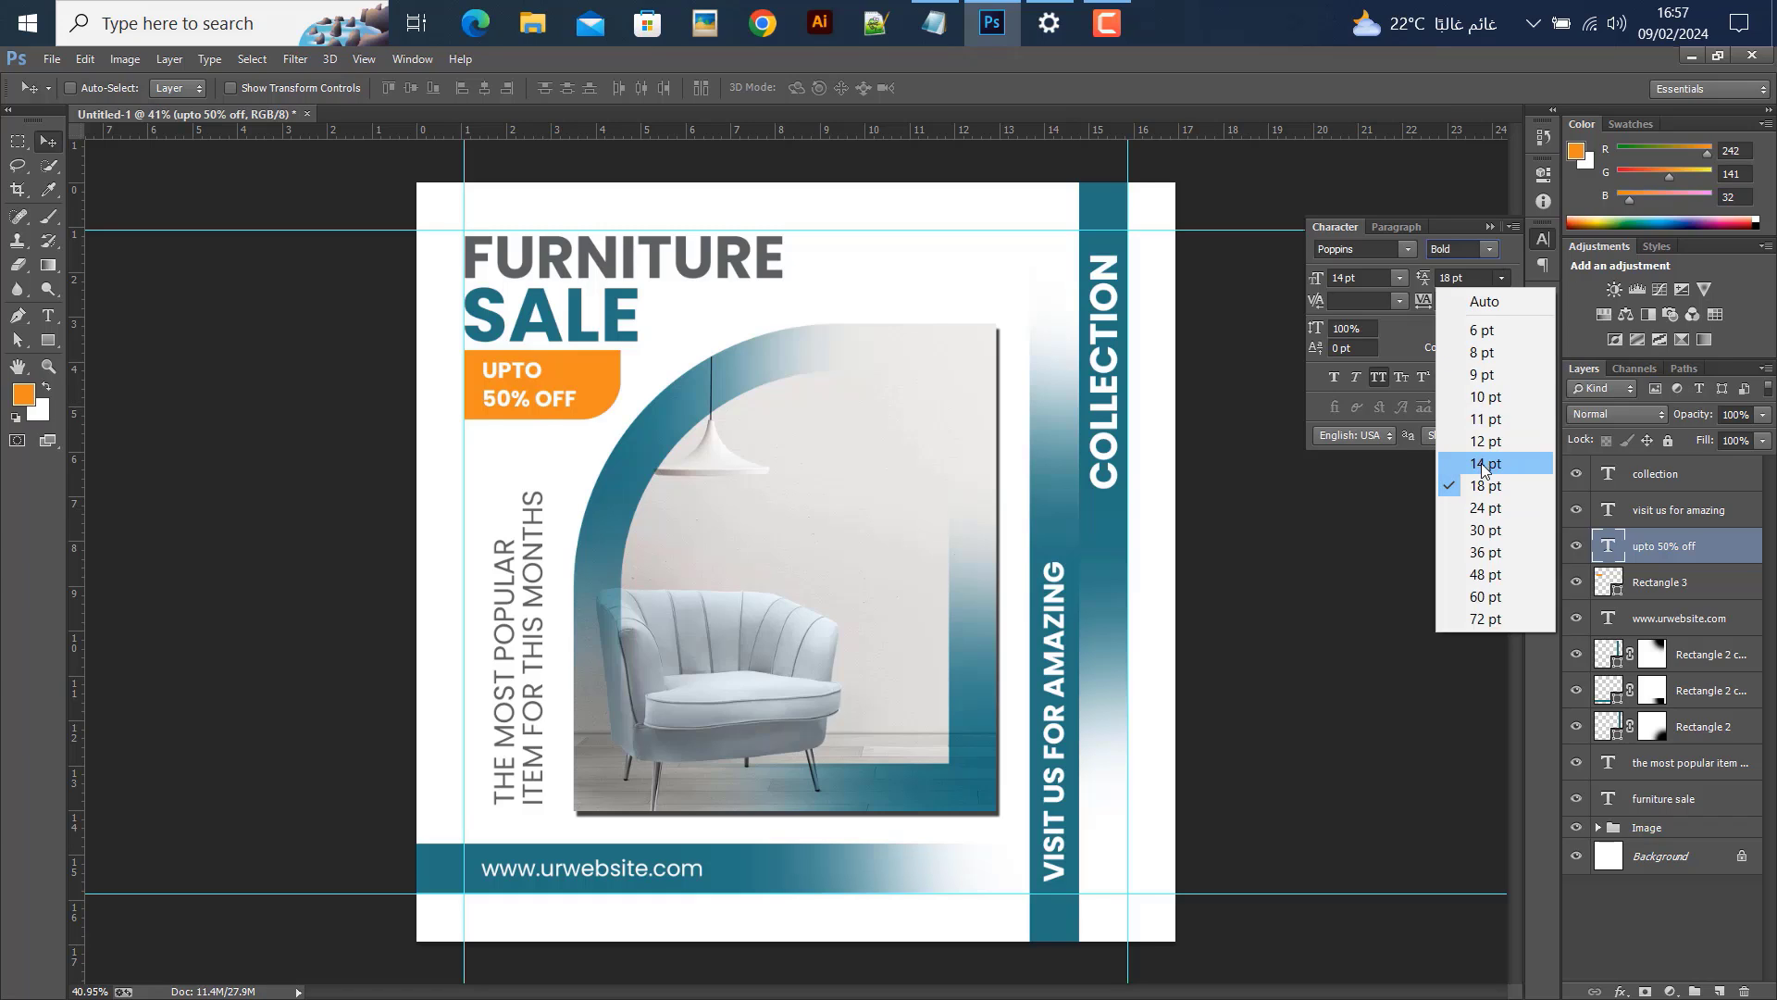
click(1486, 463)
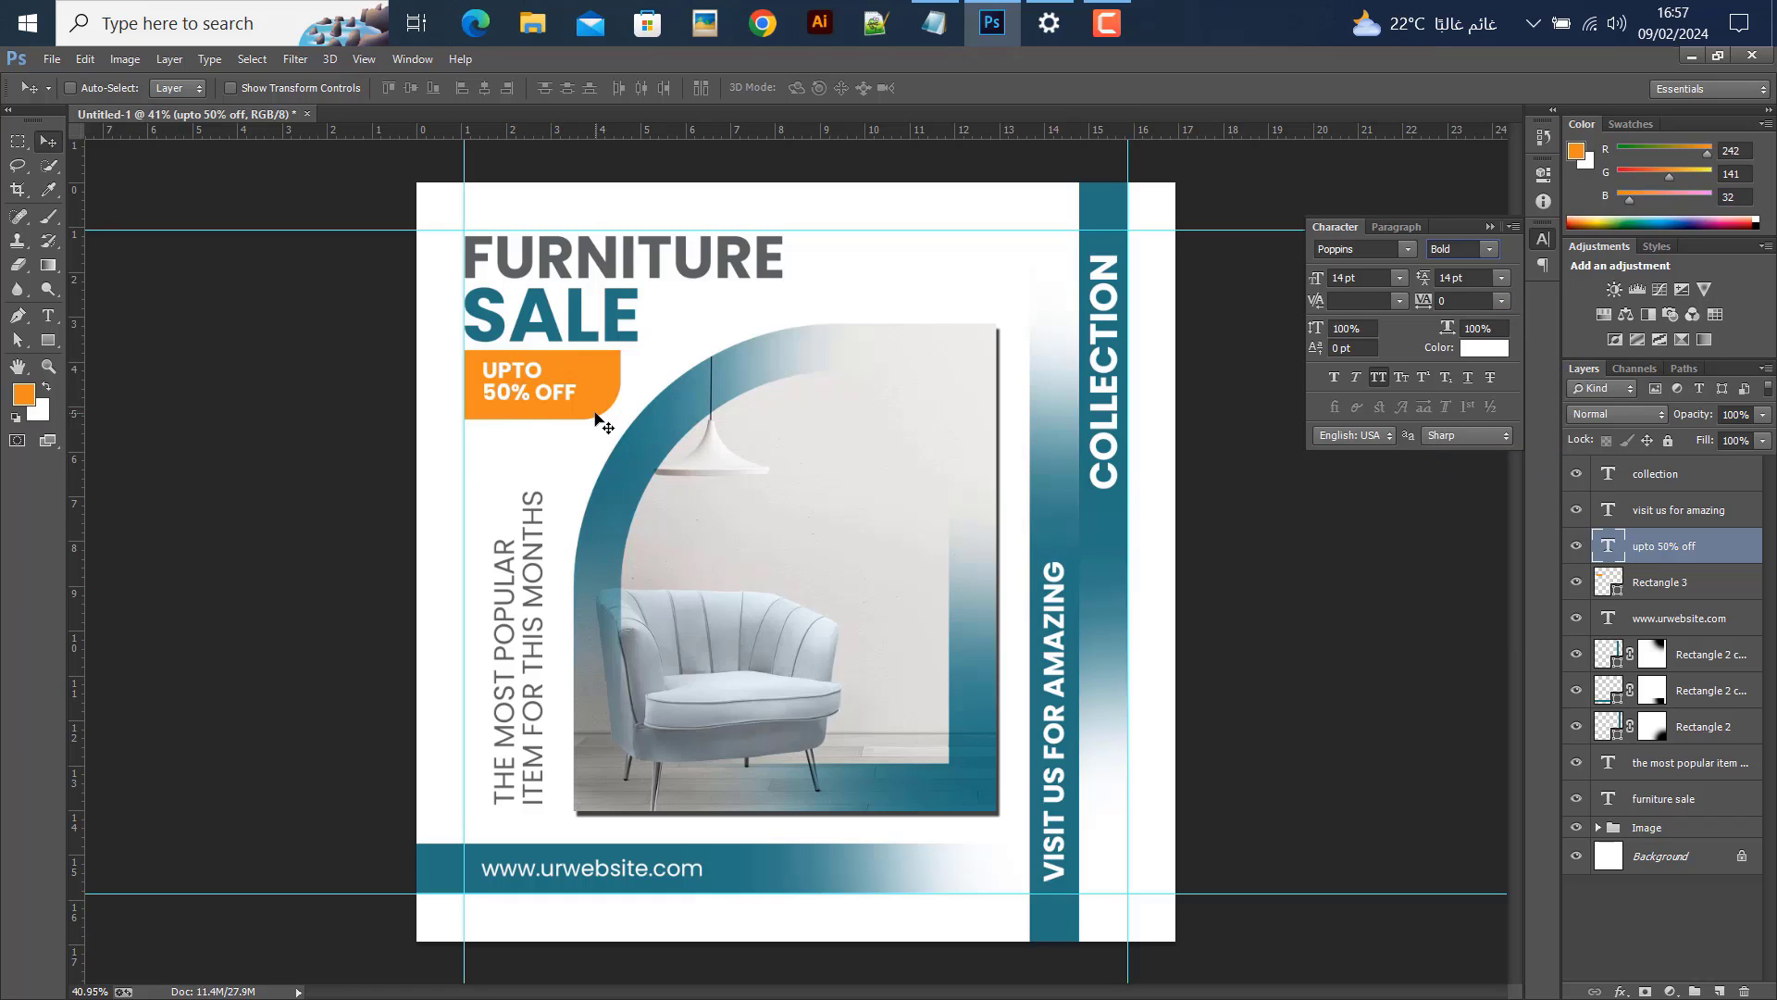
Scale the discount text up to about 16.45 pt and nudge it slightly upward within the orange rectangle
key(ctrl+t)
drag(574, 412, 592, 423)
key(Return)
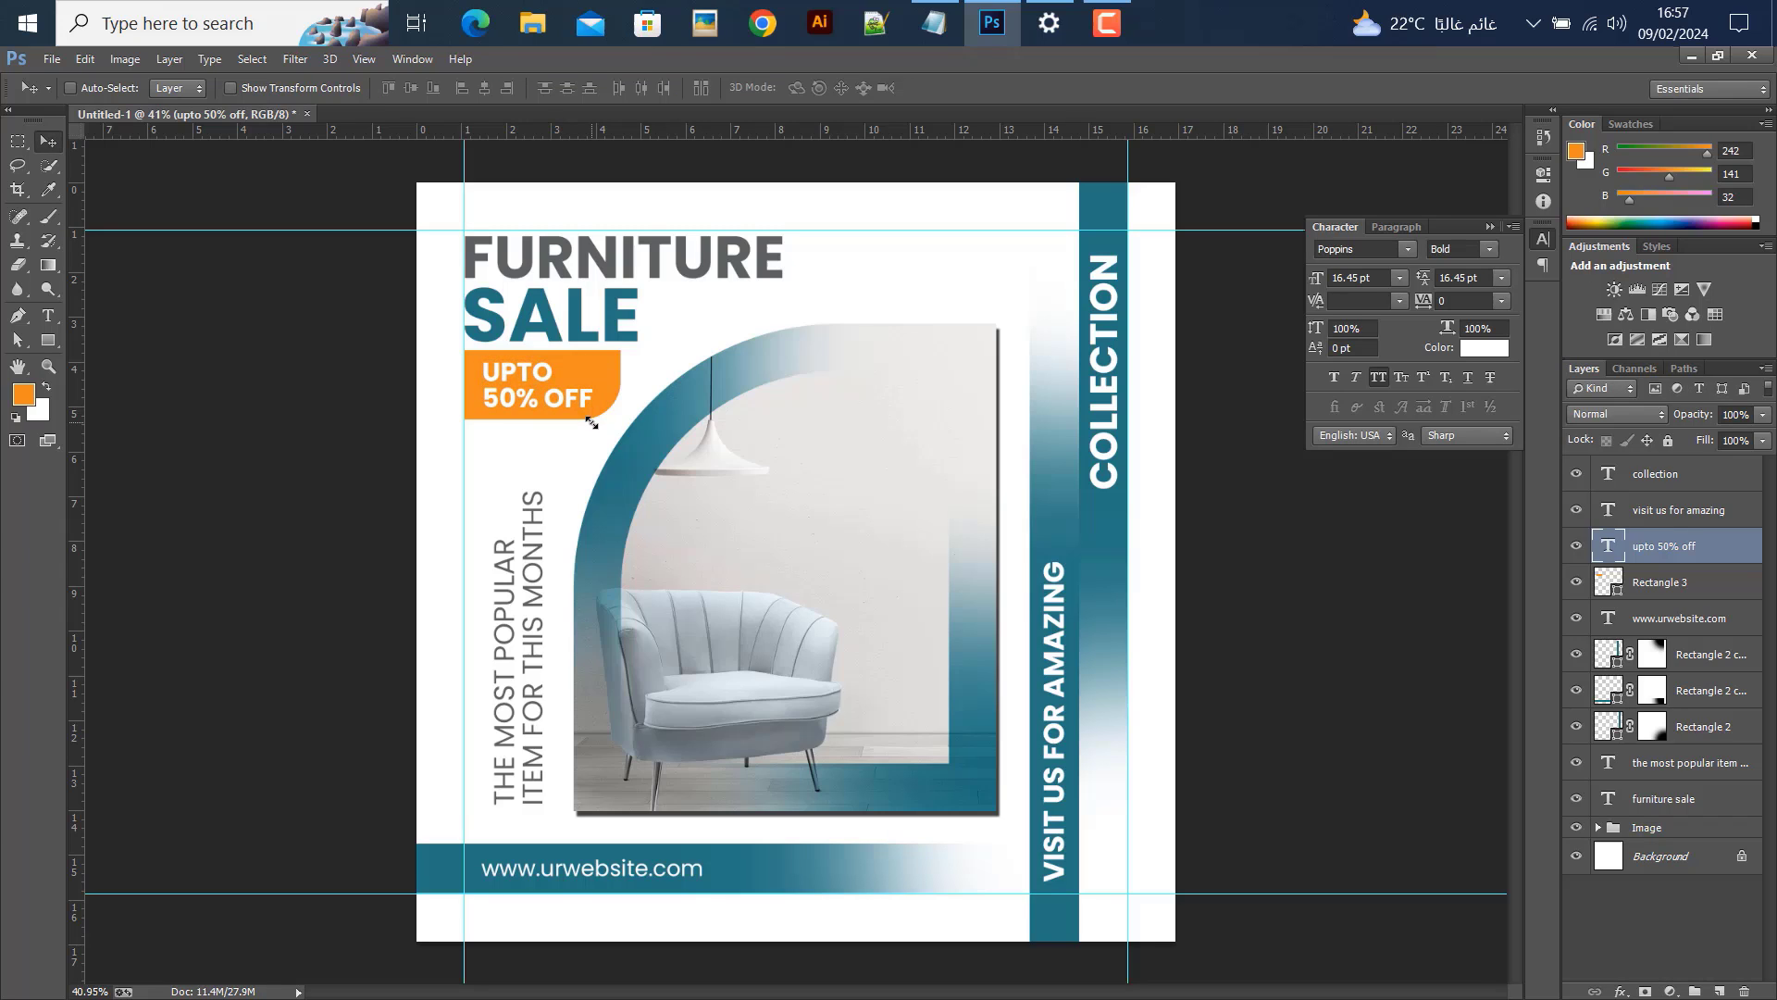
key(Up)
key(Up)
key(Up)
key(Up)
key(Up)
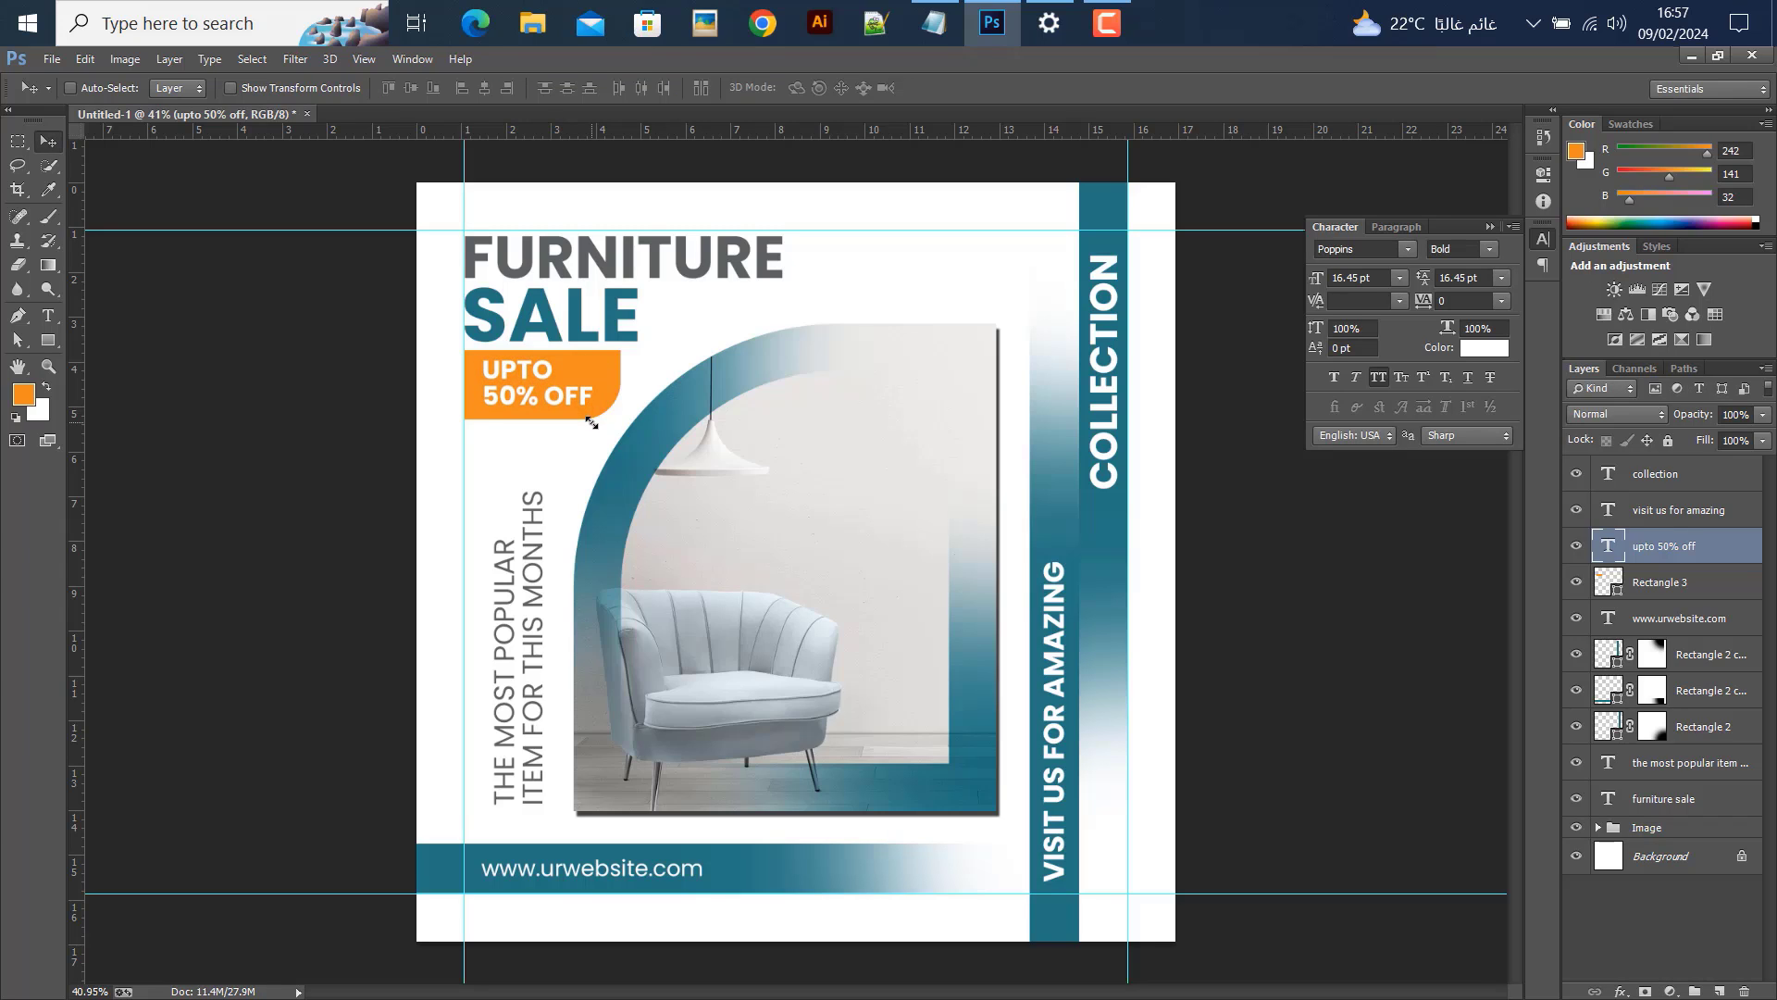
Recolor the orange rectangle behind the discount text with the teal #237480 sampled from the word SALE, and hide the guides
click(1631, 582)
double_click(1615, 584)
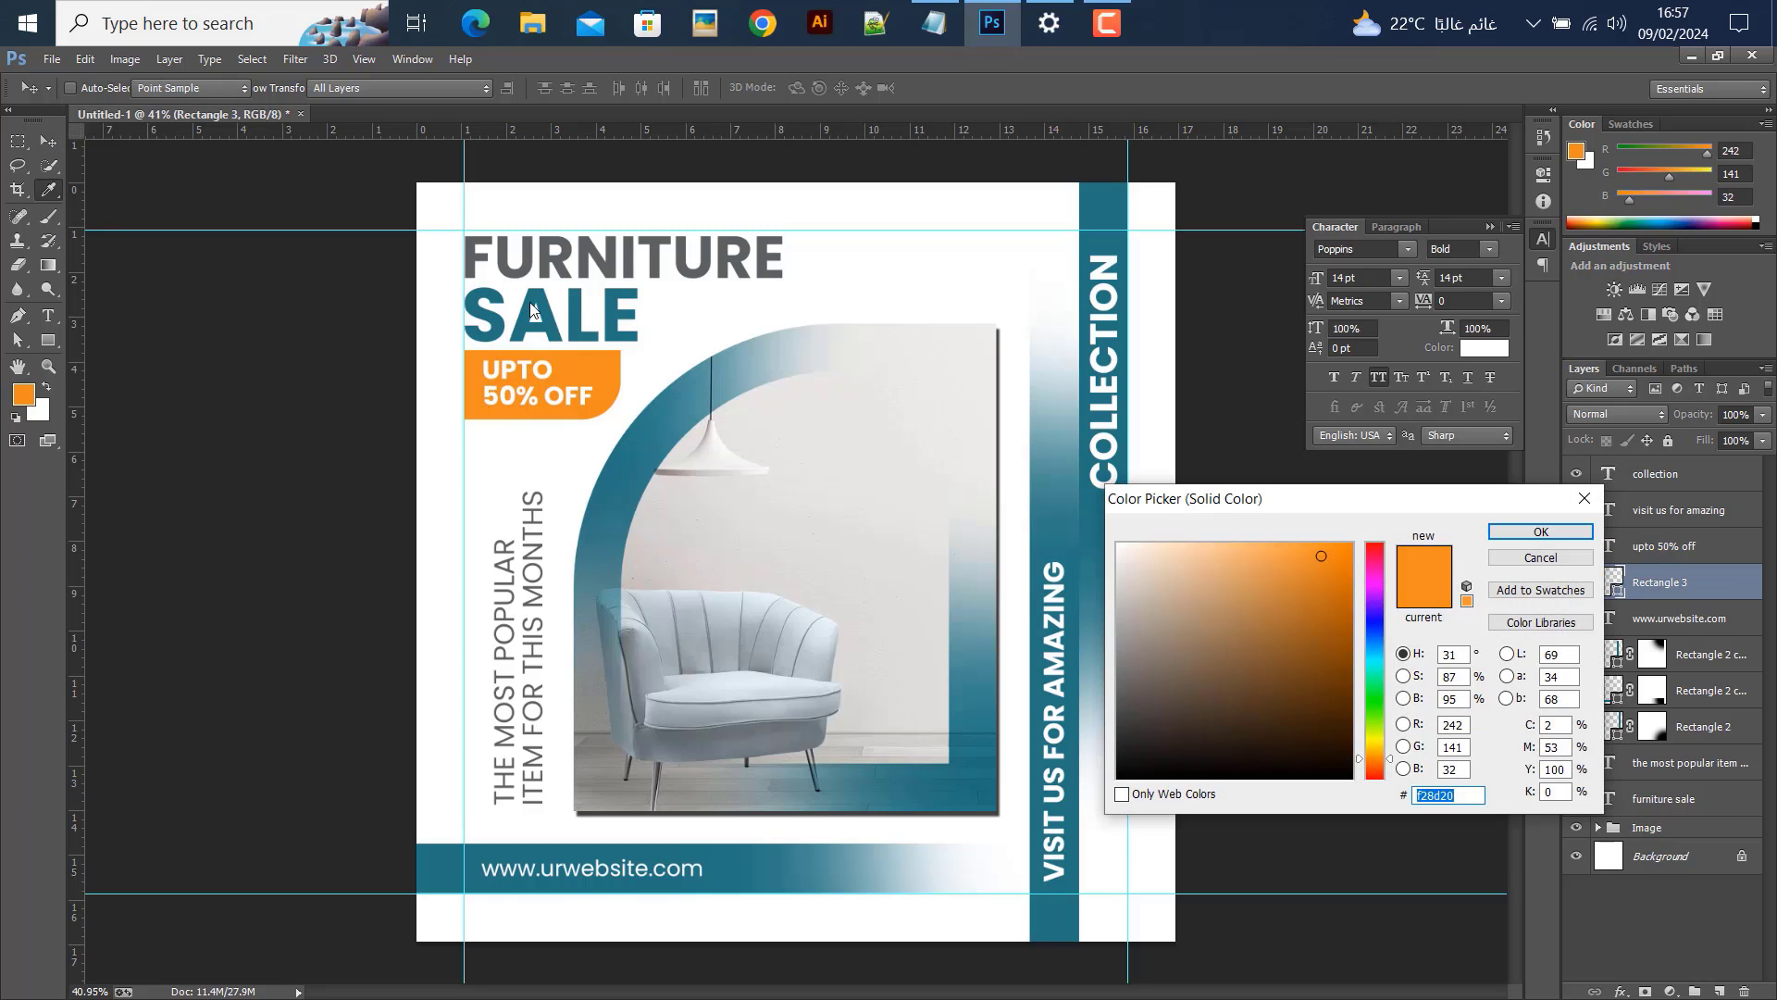
click(539, 291)
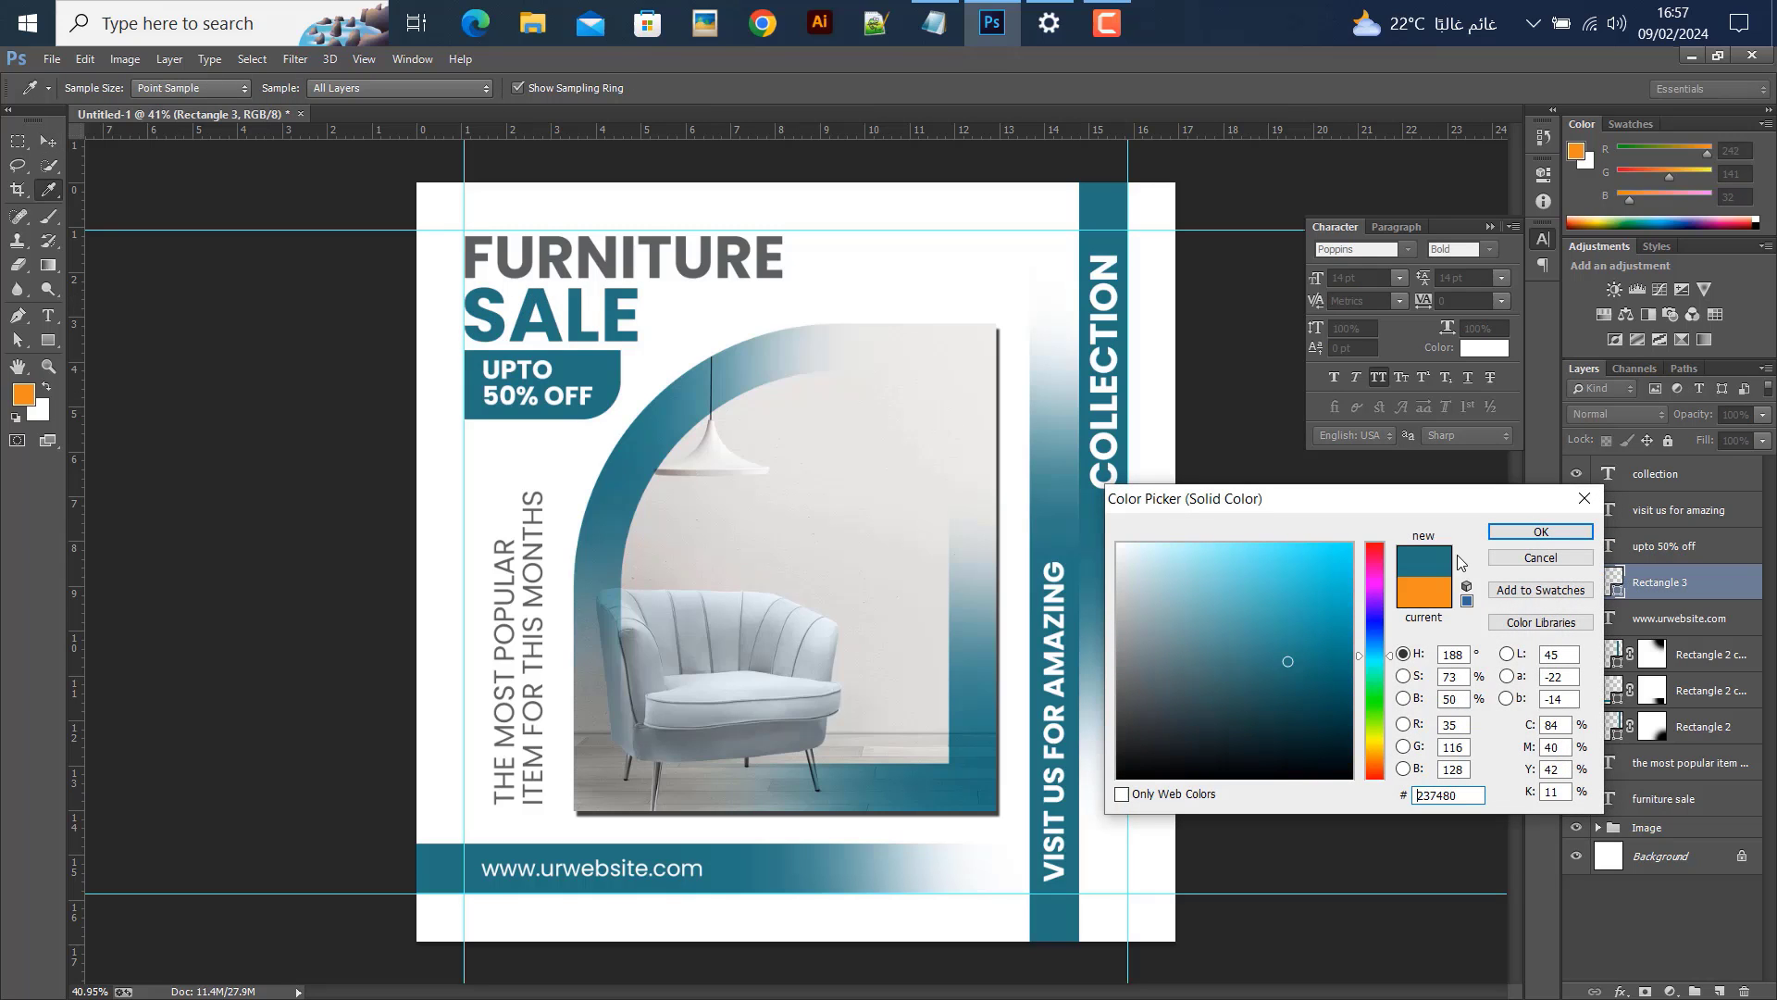
click(1540, 532)
key(ctrl+semicolon)
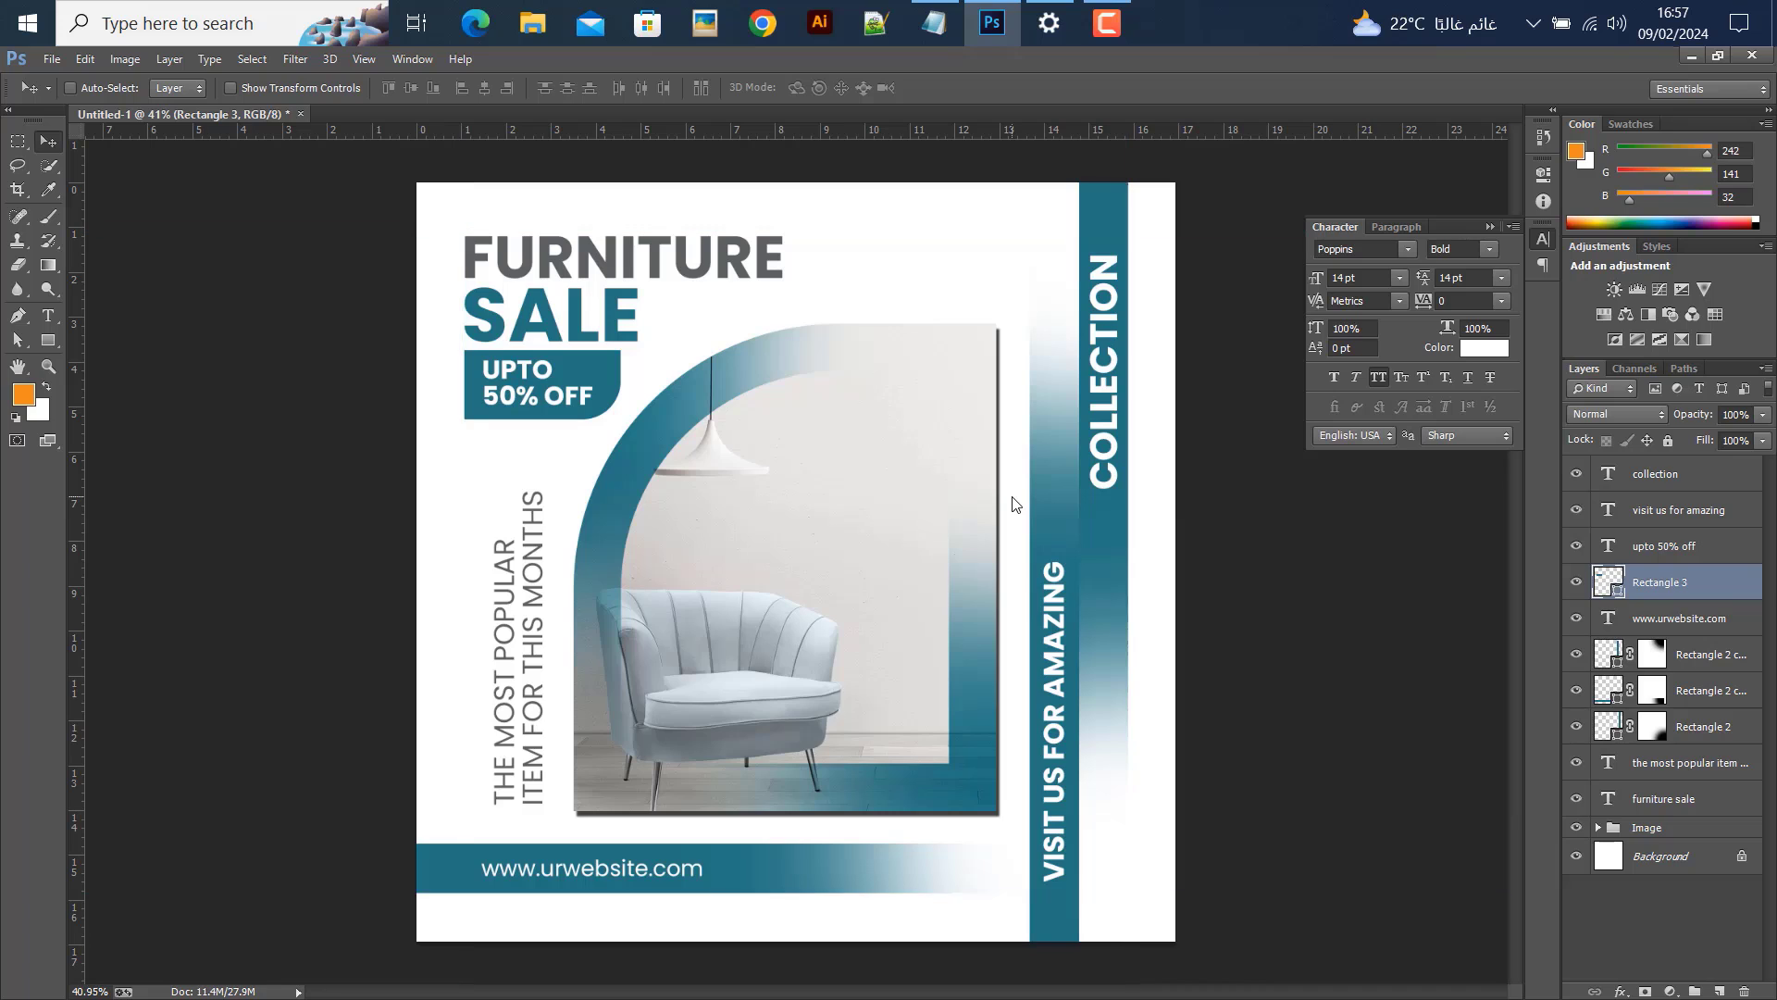
Show the guides again and shift the vertical "the most popular item for this months" text slightly left, close to the left margin guide
scroll(856, 561, down, 1)
scroll(750, 546, down, 1)
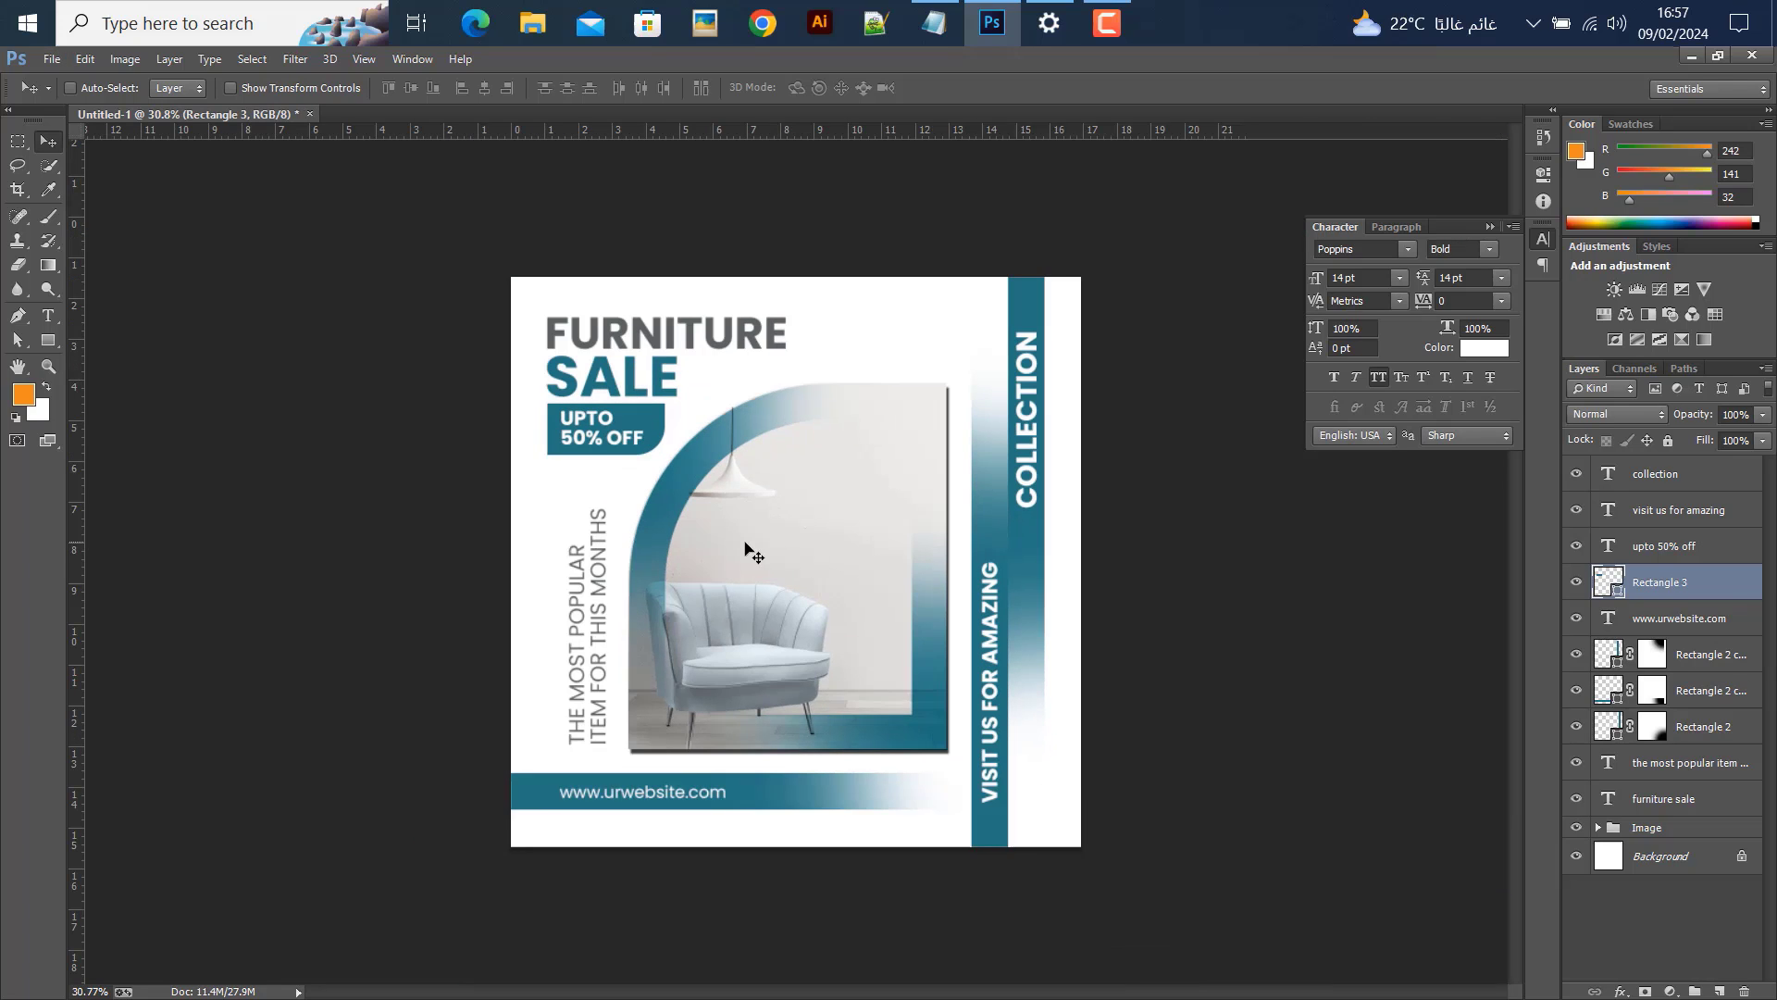
scroll(750, 546, up, 1)
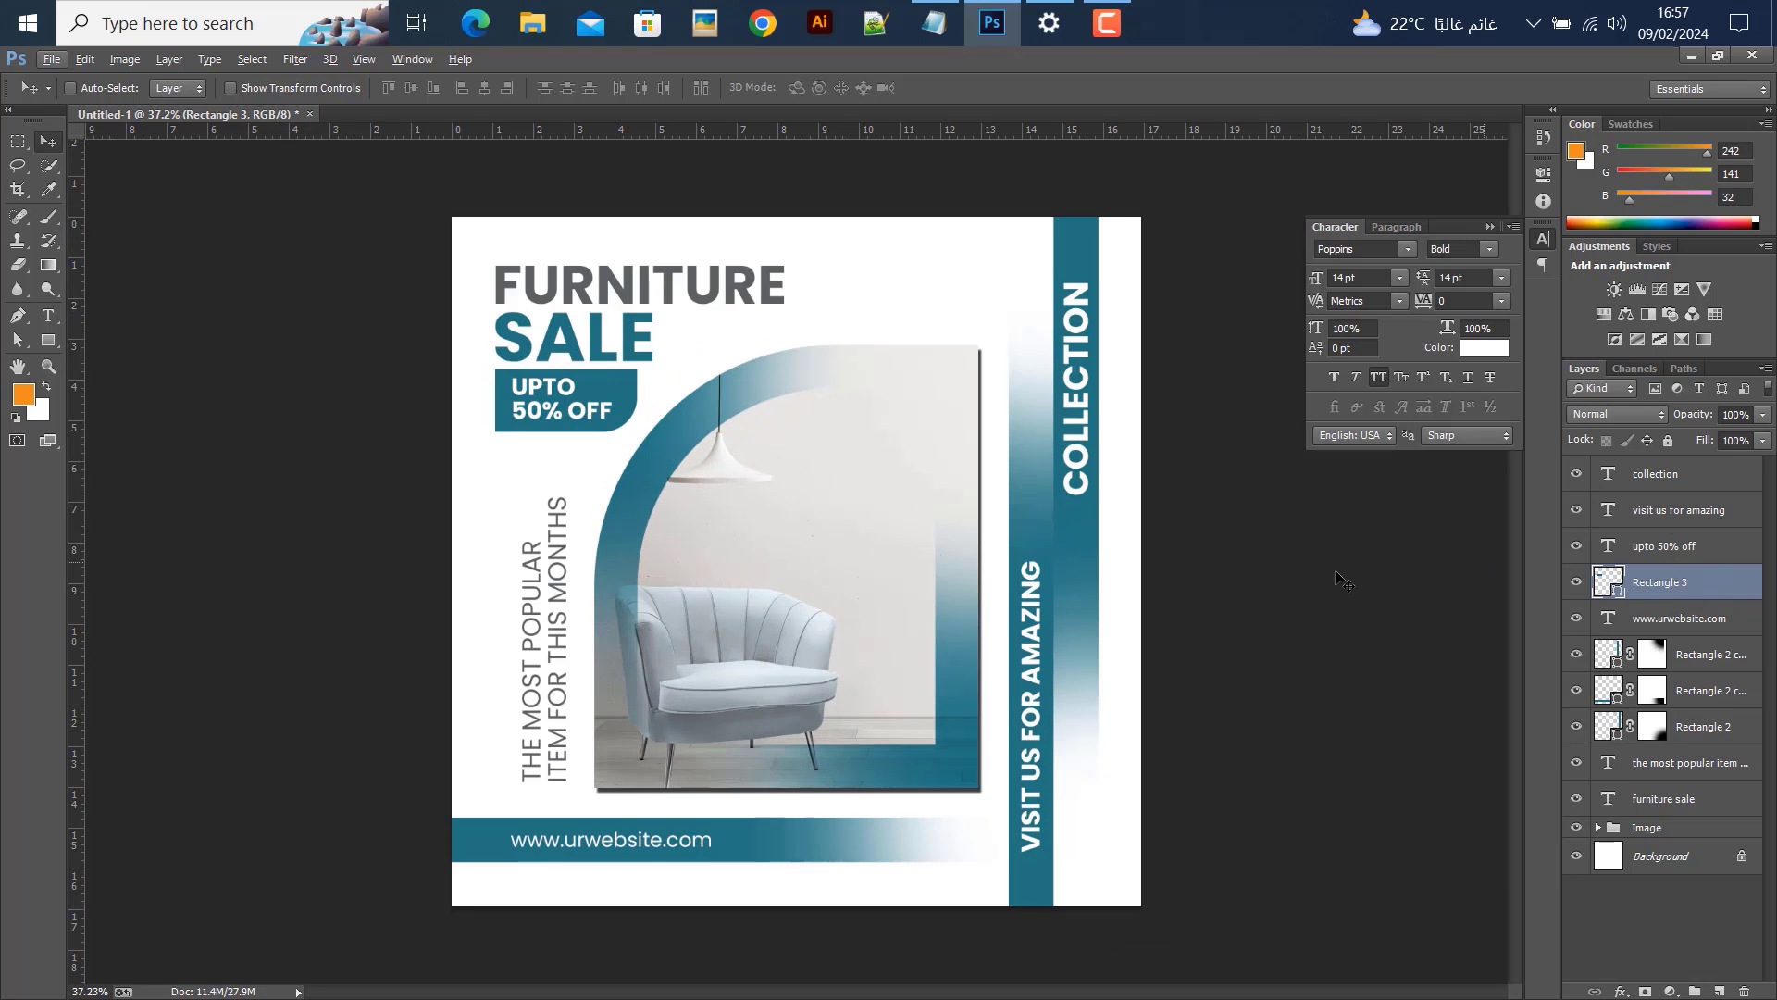
ctrl+click(567, 594)
drag(566, 594, 560, 590)
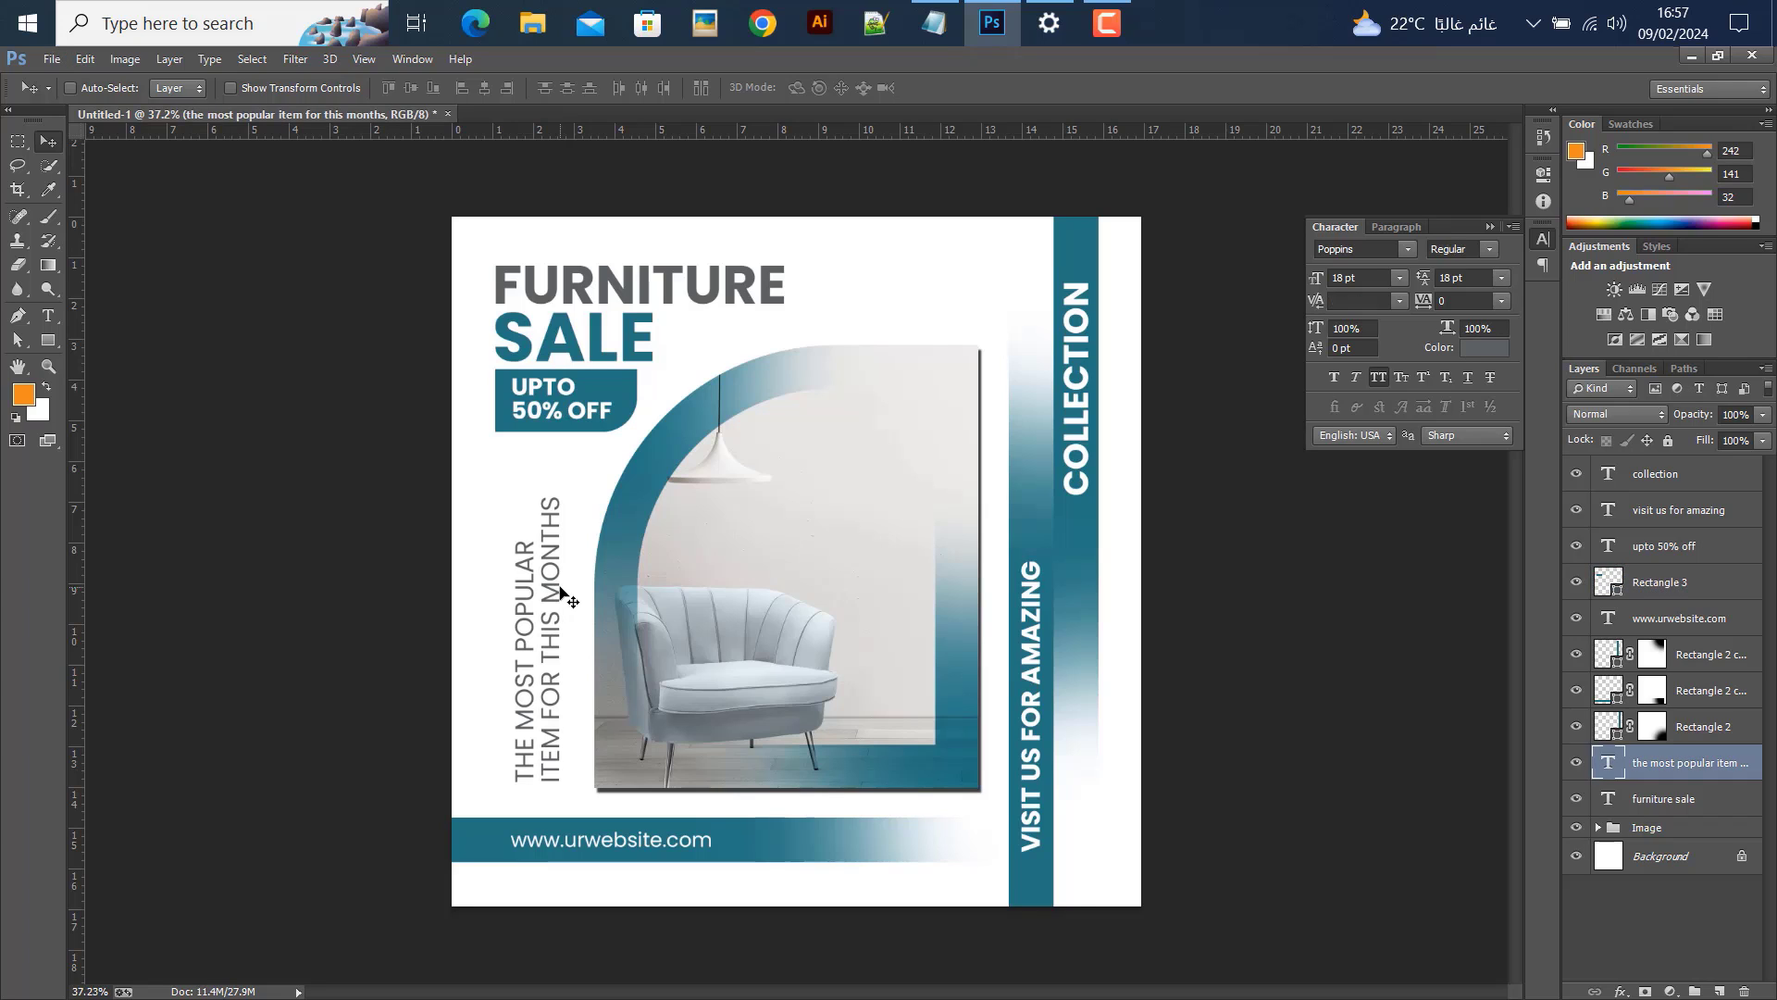
key(ctrl+semicolon)
key(Left)
key(Left)
key(Left)
key(Left)
key(Left)
key(Left)
key(Left)
key(Left)
key(Left)
key(Left)
key(Left)
key(Left)
key(Left)
key(Left)
key(Left)
key(Left)
key(Left)
key(Left)
key(Left)
key(Left)
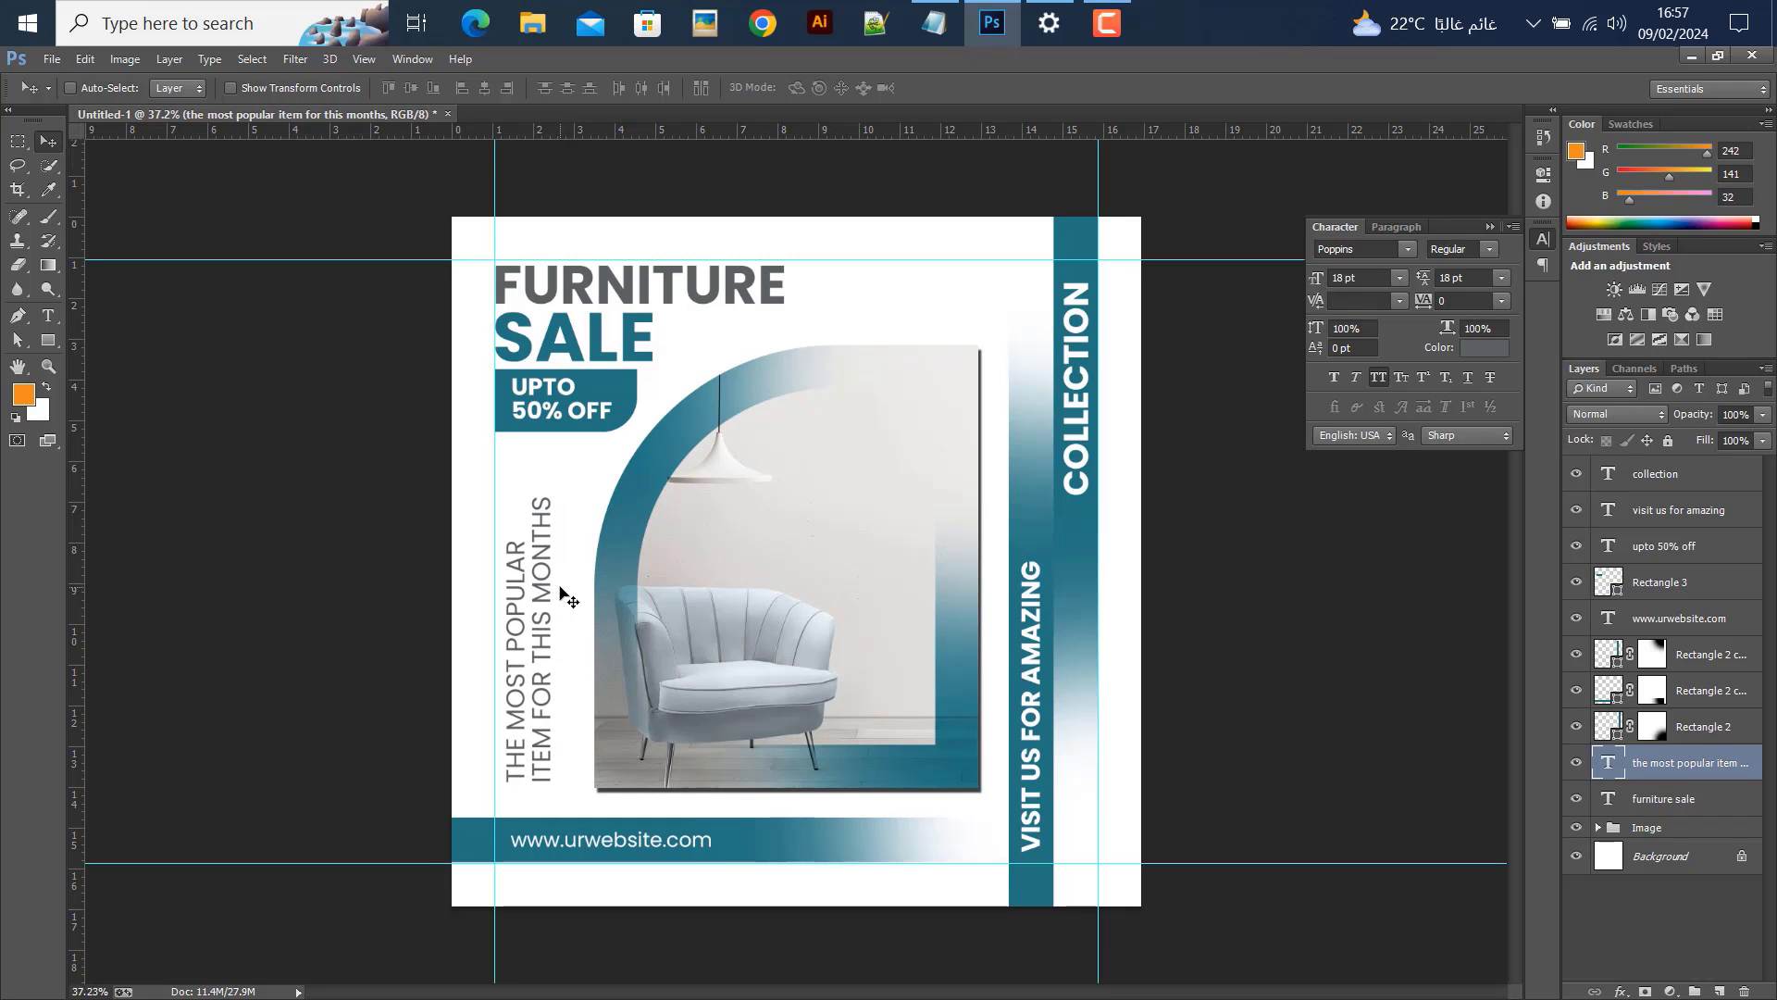
key(Right)
key(Right)
key(Right)
key(Right)
key(Right)
key(Right)
key(Right)
key(Right)
key(Right)
key(Right)
key(Right)
Set the vertical "the most popular item" text to 14 pt size and 14 pt leading, and move it right beside the image frame
click(1316, 278)
text(14)
key(Return)
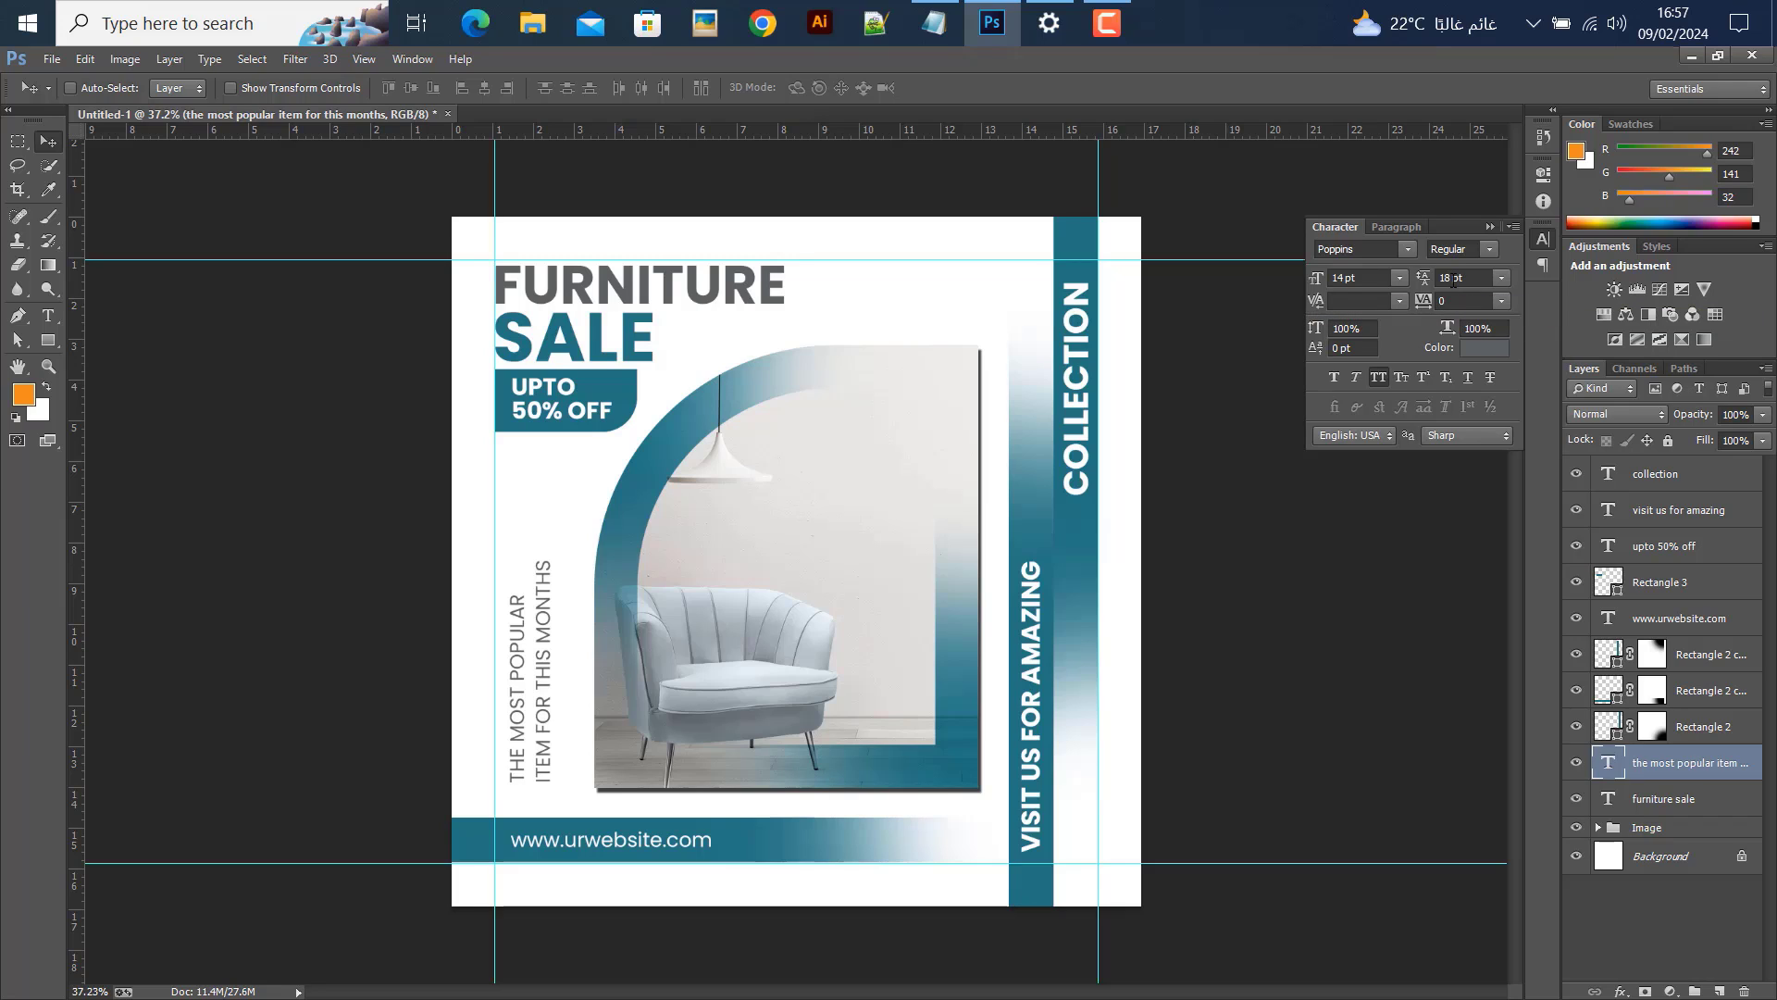
click(1456, 278)
text(14)
key(Return)
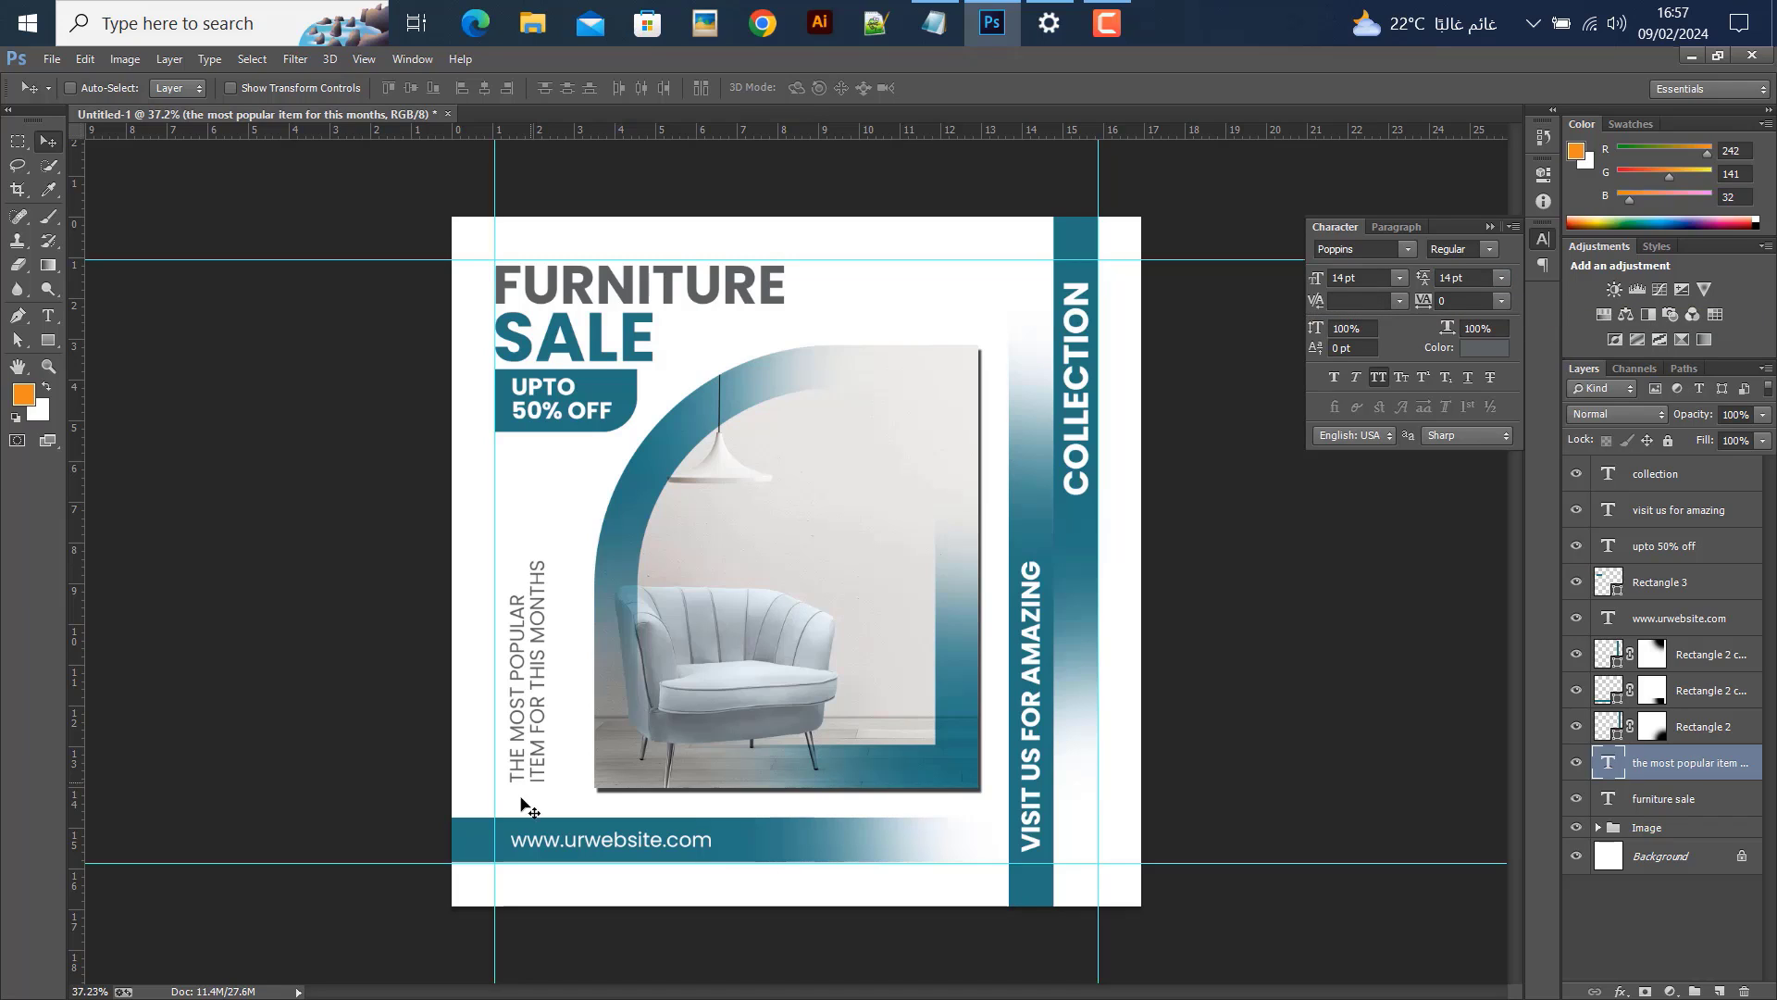
drag(542, 690, 571, 682)
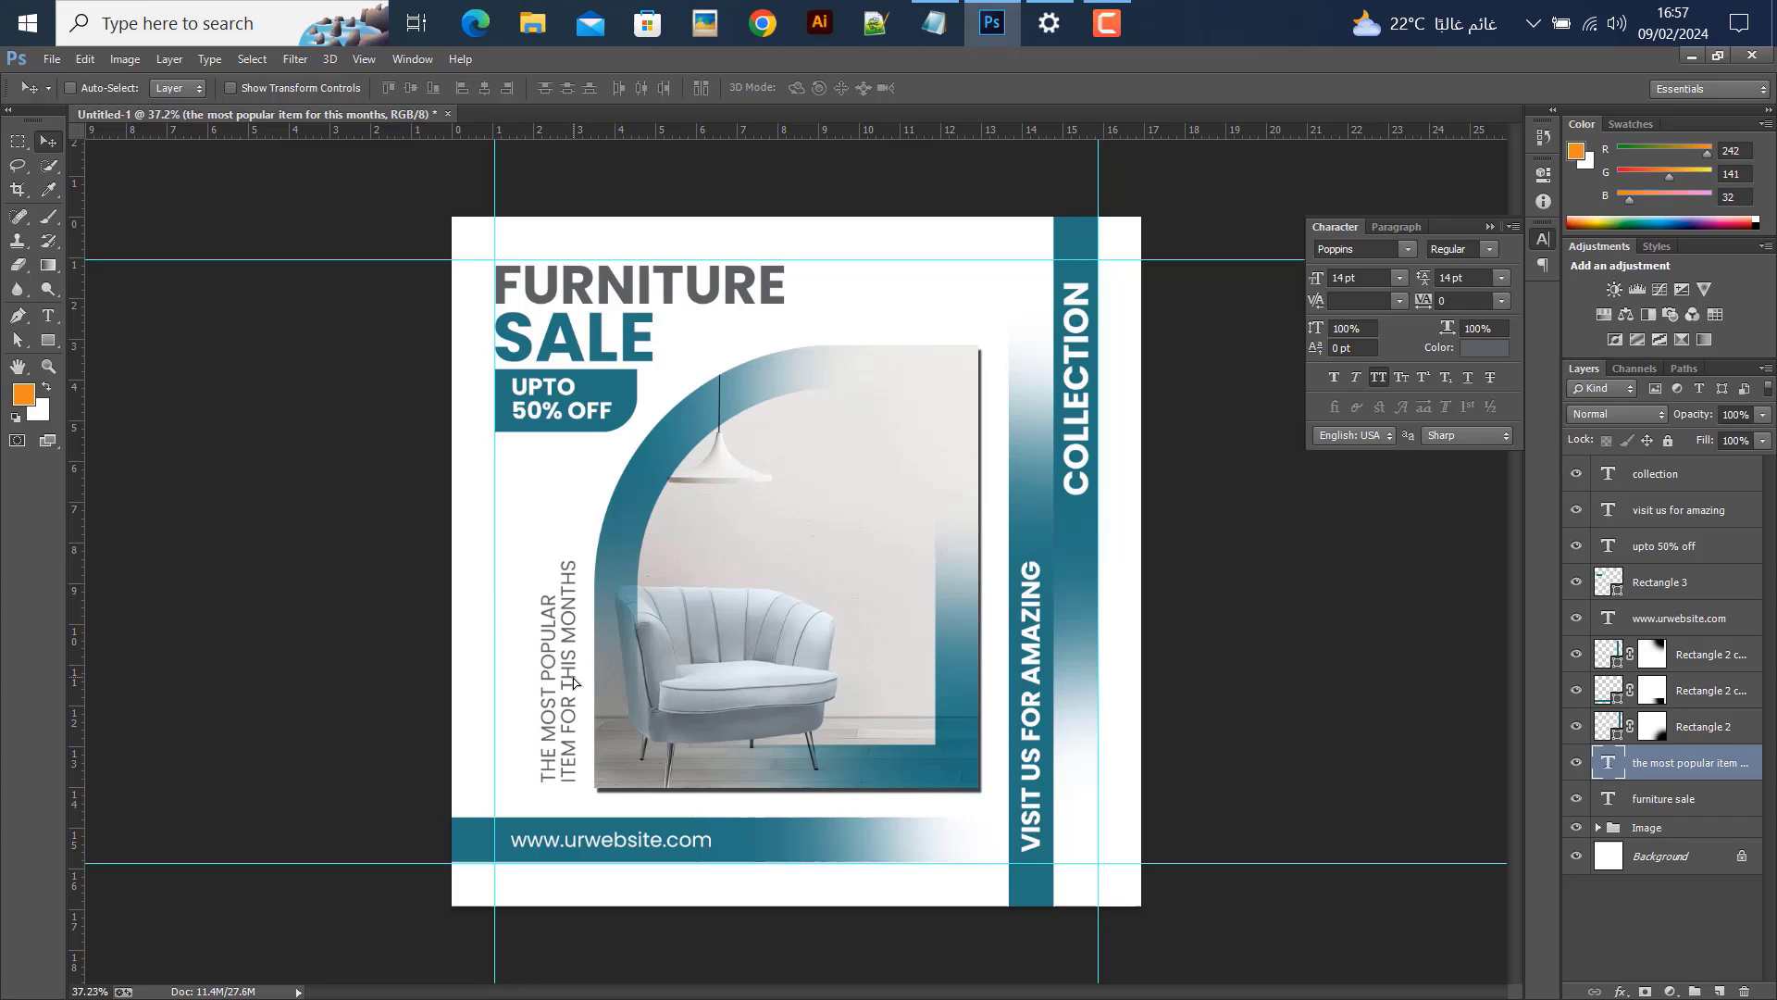